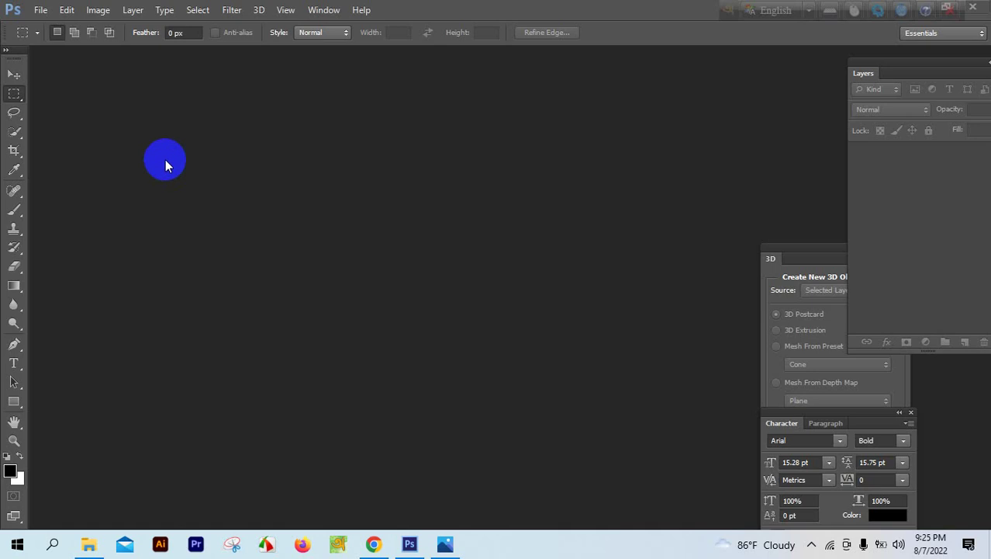
- Start a new document sized 3.75 inches wide by 2.25 inches high
{"action": "left_click", "coordinate": [41, 11]}
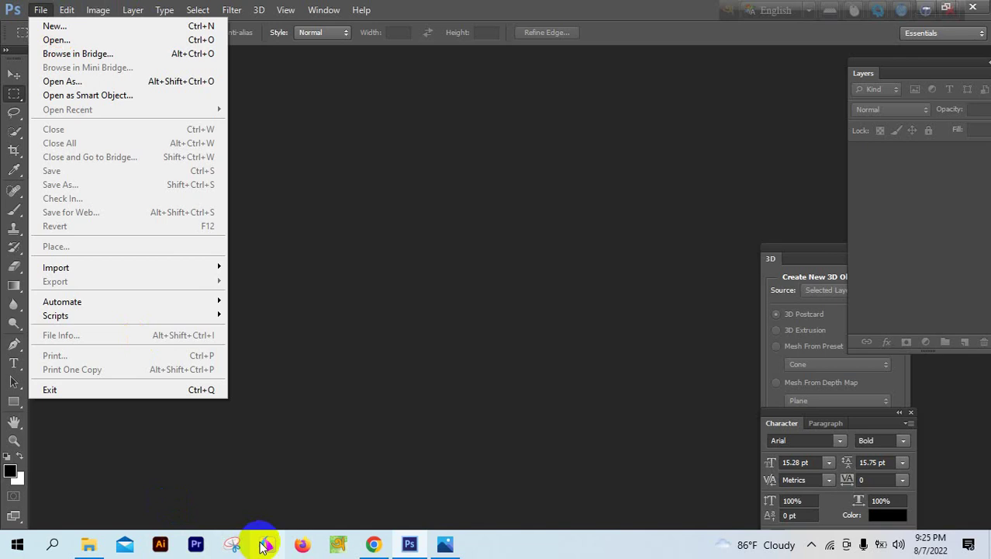
{"action": "left_click", "coordinate": [41, 11]}
{"action": "left_click", "coordinate": [41, 11]}
{"action": "left_click", "coordinate": [55, 28]}
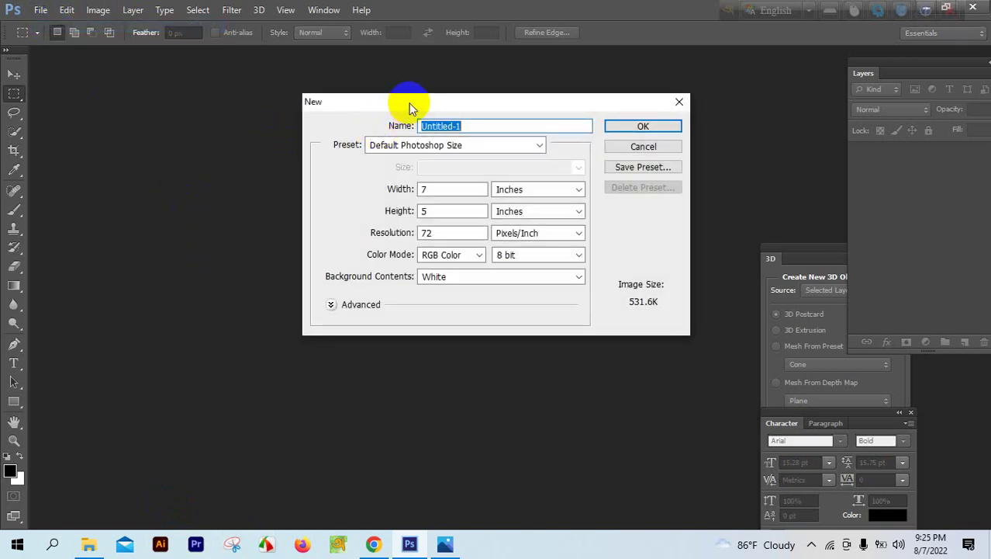
{"action": "left_click_drag", "start_coordinate": [412, 108], "coordinate": [267, 71]}
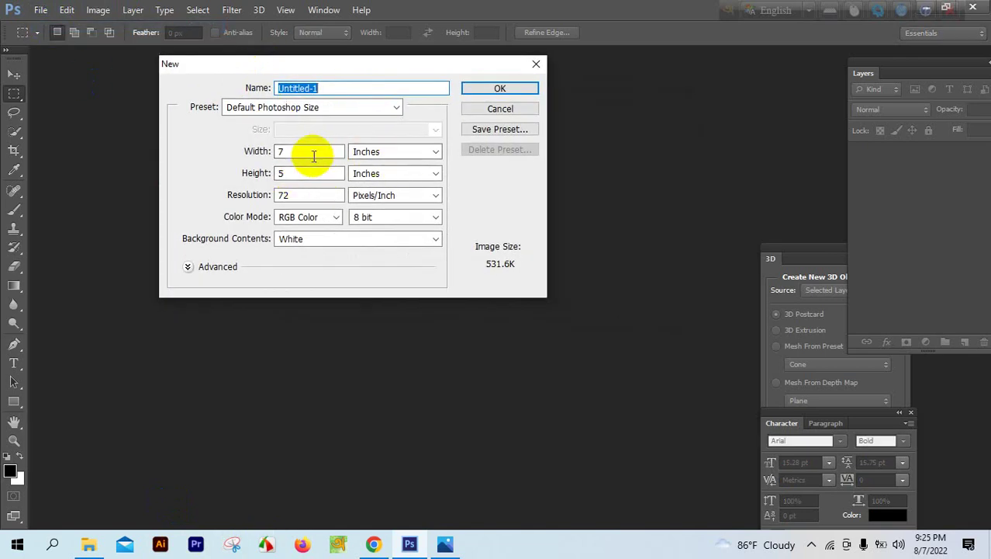
{"action": "left_click", "coordinate": [256, 151]}
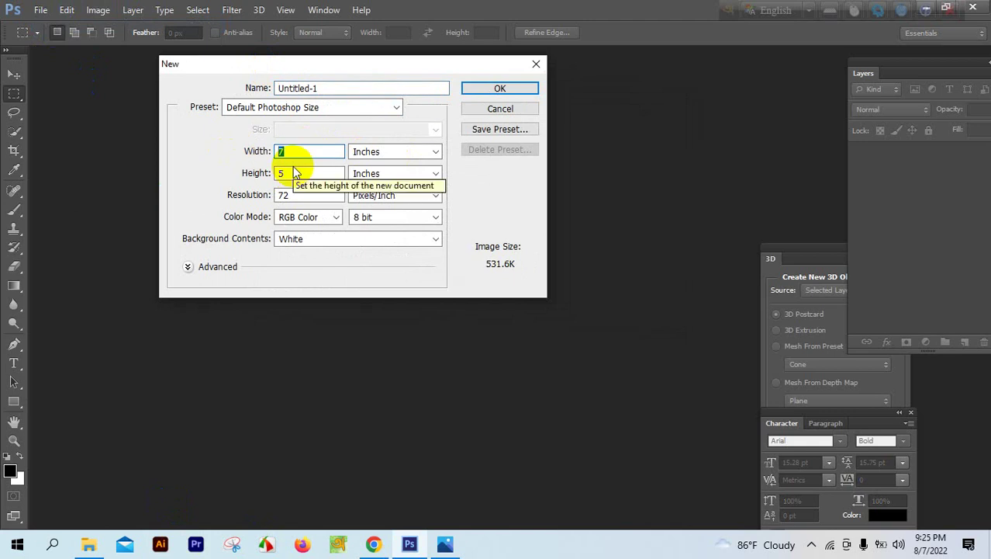
{"action": "type", "text": "3.75"}
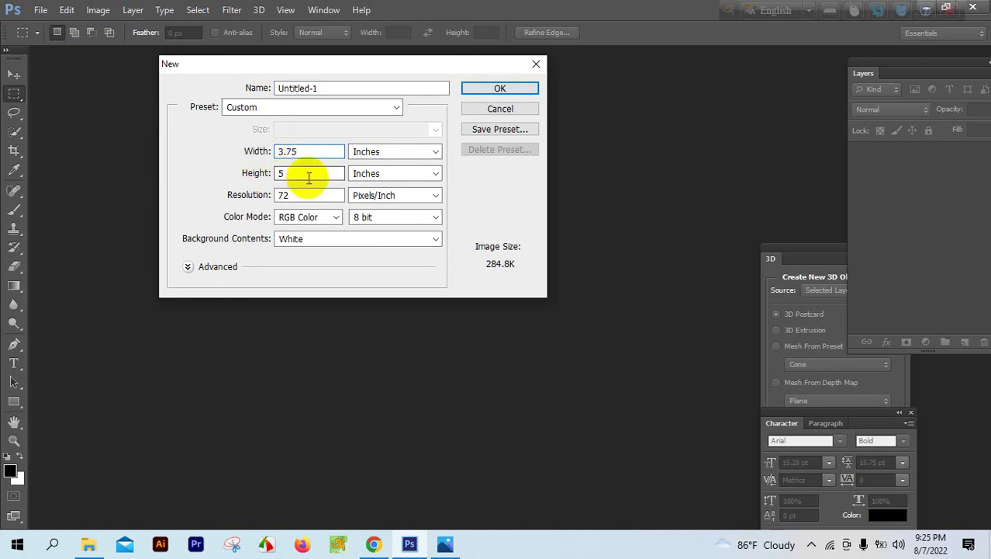
{"action": "key", "text": "Tab"}
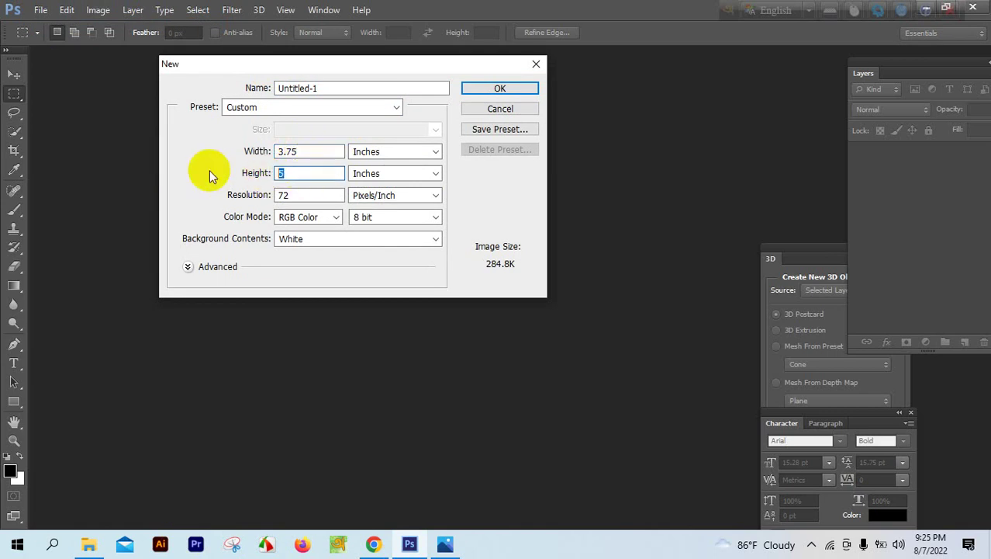
{"action": "type", "text": "2.2"}
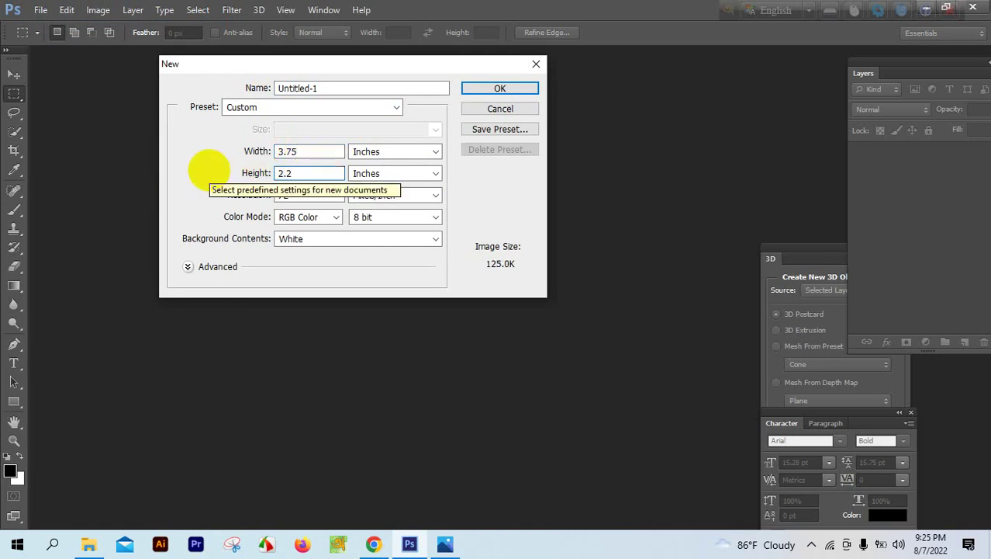
{"action": "type", "text": "5"}
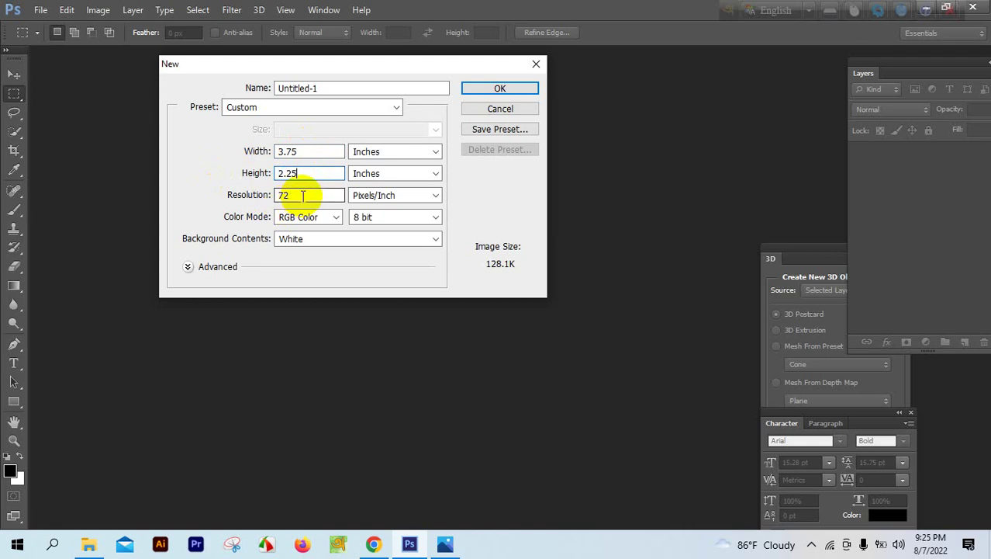
- Set 300 pixels/inch resolution, CMYK Color mode and a White background, then create it
{"action": "key", "text": "Tab"}
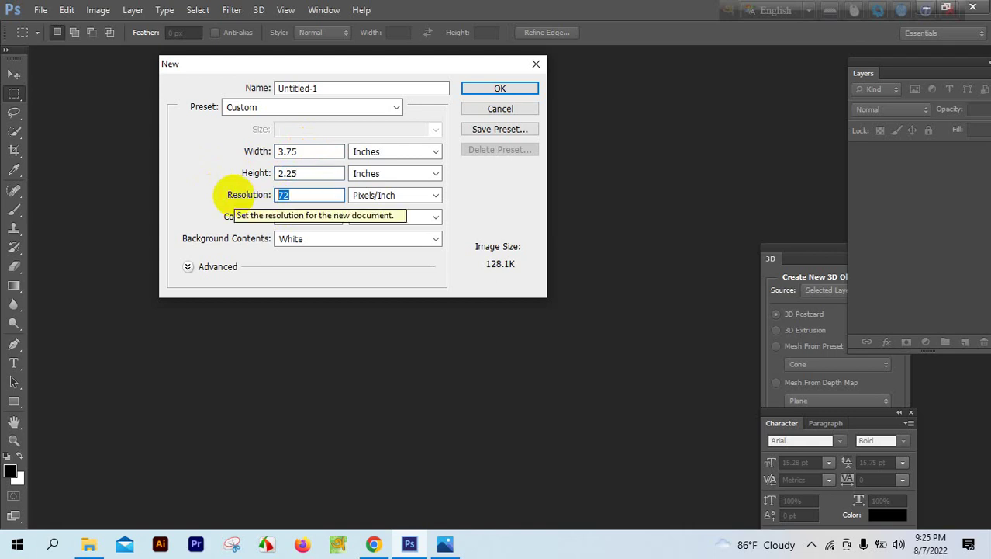
{"action": "type", "text": "300"}
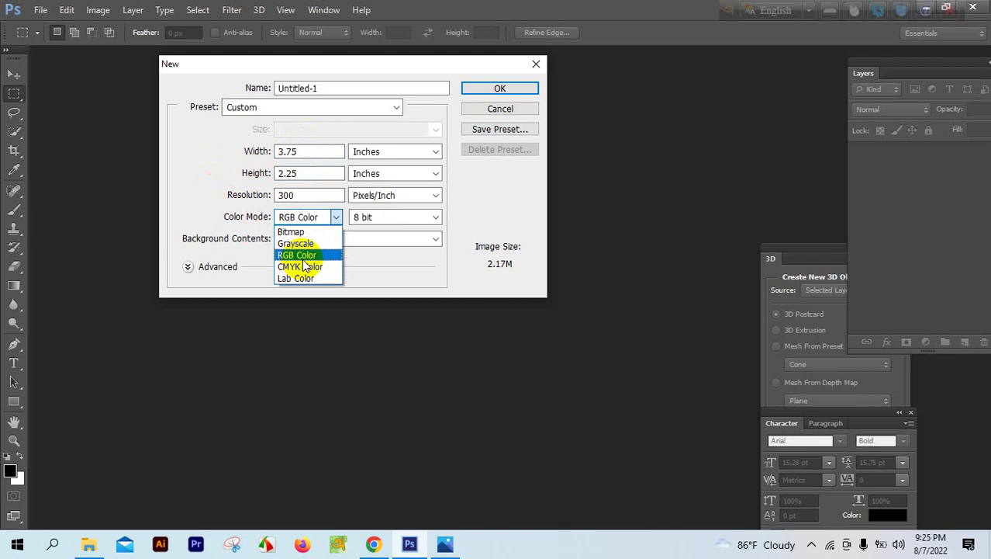
{"action": "left_click", "coordinate": [306, 267]}
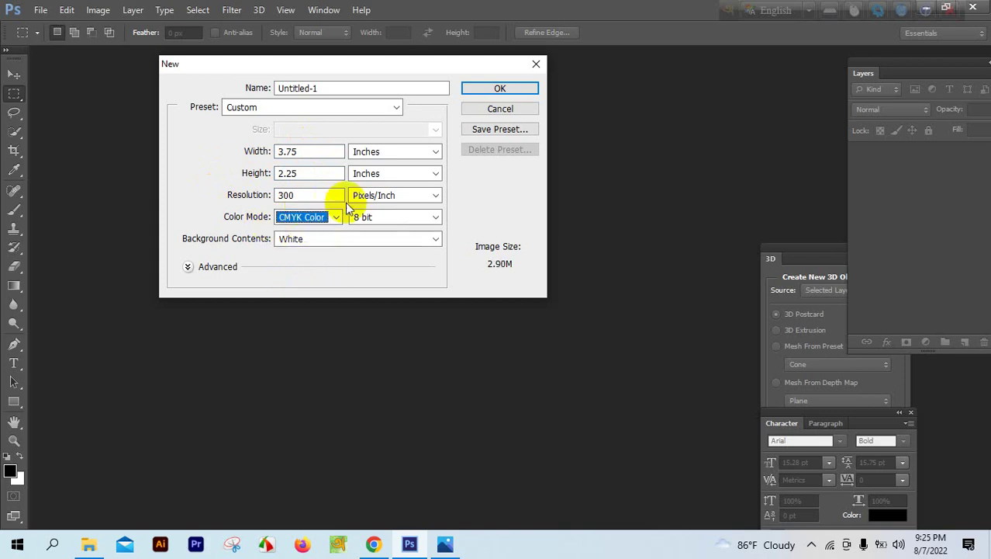
{"action": "left_click", "coordinate": [326, 241]}
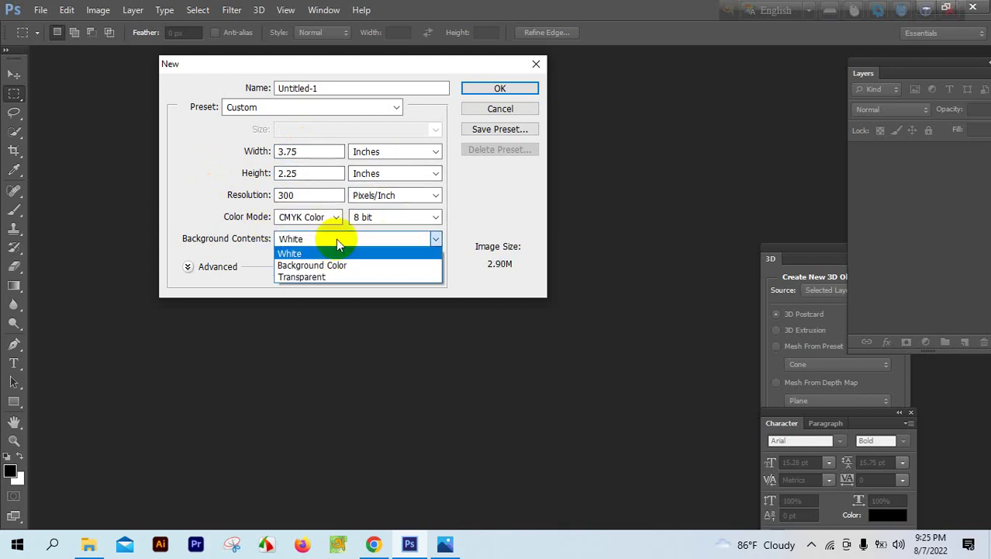
{"action": "left_click", "coordinate": [335, 249]}
{"action": "left_click", "coordinate": [497, 91]}
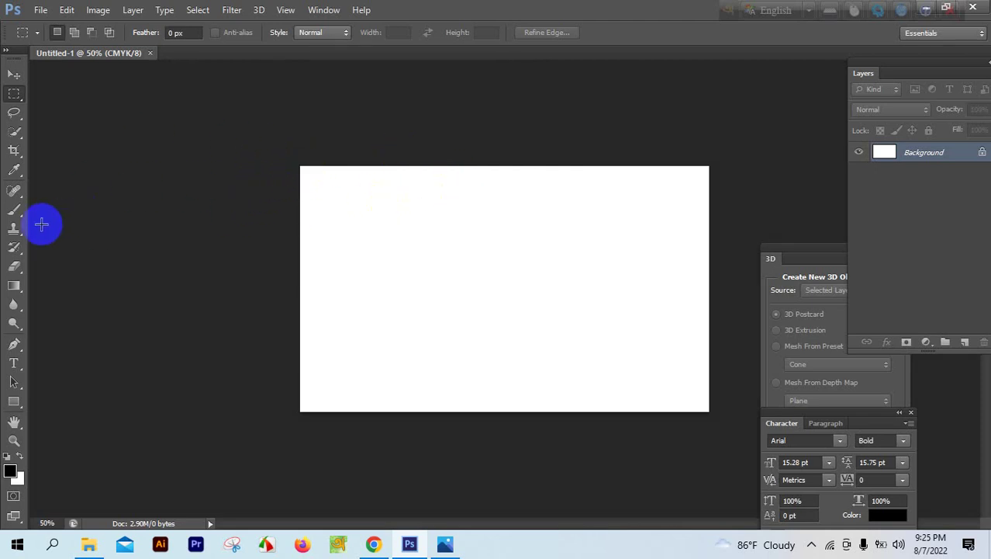
- Show the rulers around the card canvas with Ctrl+R
{"action": "key", "text": "ctrl+r"}
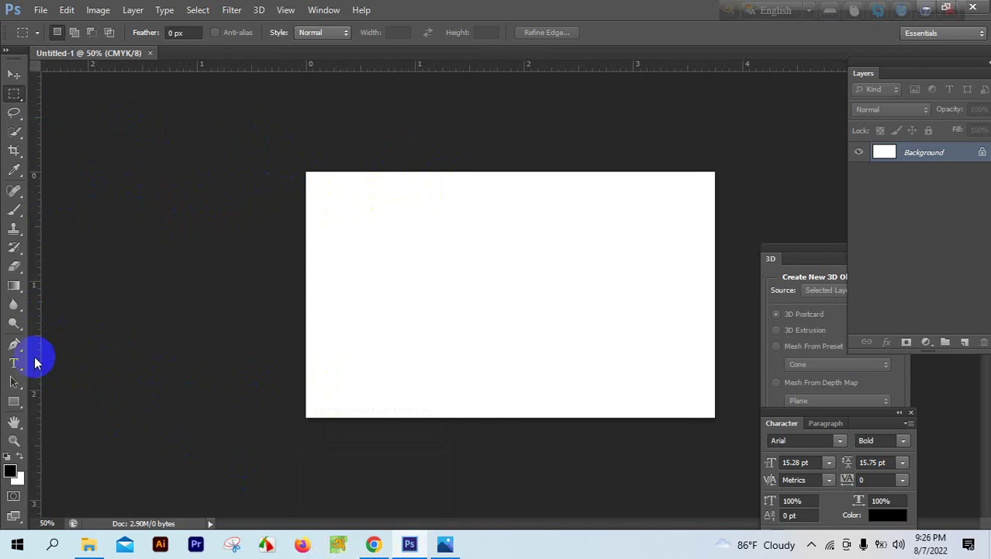
- Make Photoshop CS6 Extended 13.0.1 Portable.zip in Google Drive viewable by anyone with the link
{"action": "left_click", "coordinate": [306, 547]}
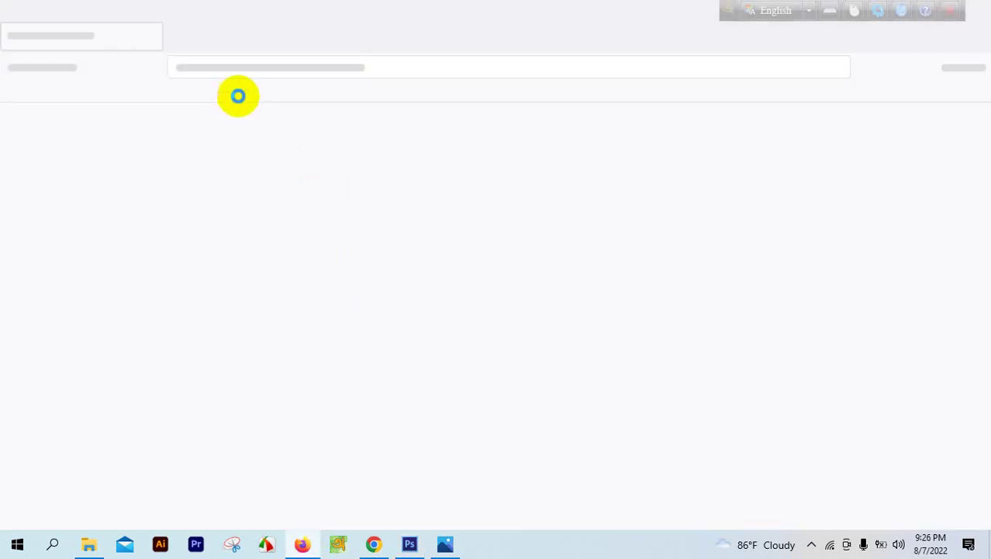
{"action": "left_click", "coordinate": [374, 545]}
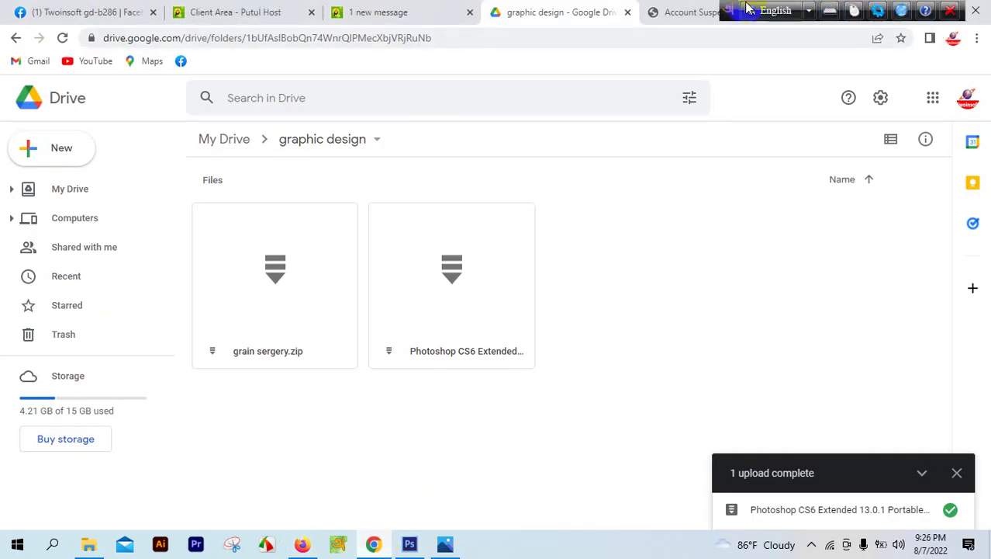
{"action": "left_click_drag", "start_coordinate": [733, 9], "coordinate": [587, 8]}
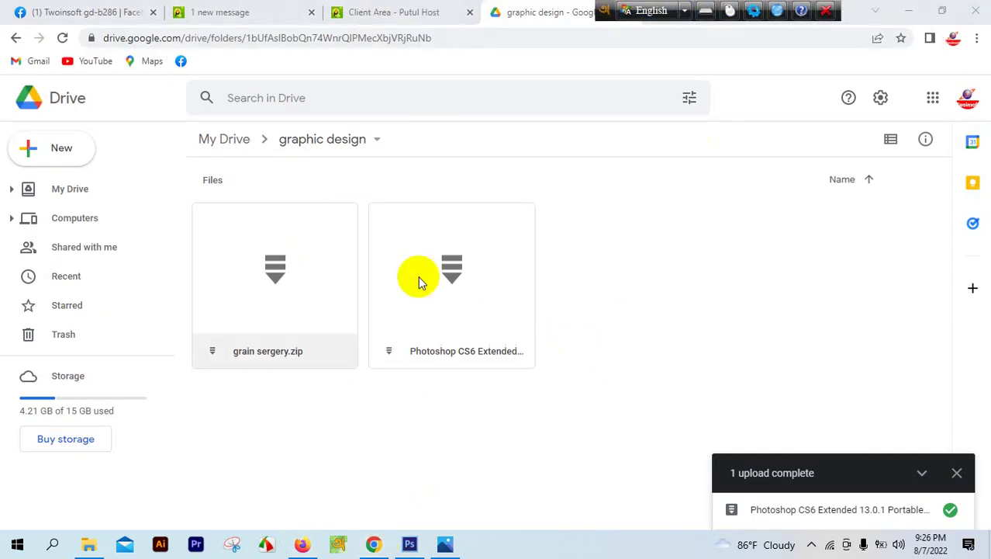
{"action": "right_click", "coordinate": [475, 285]}
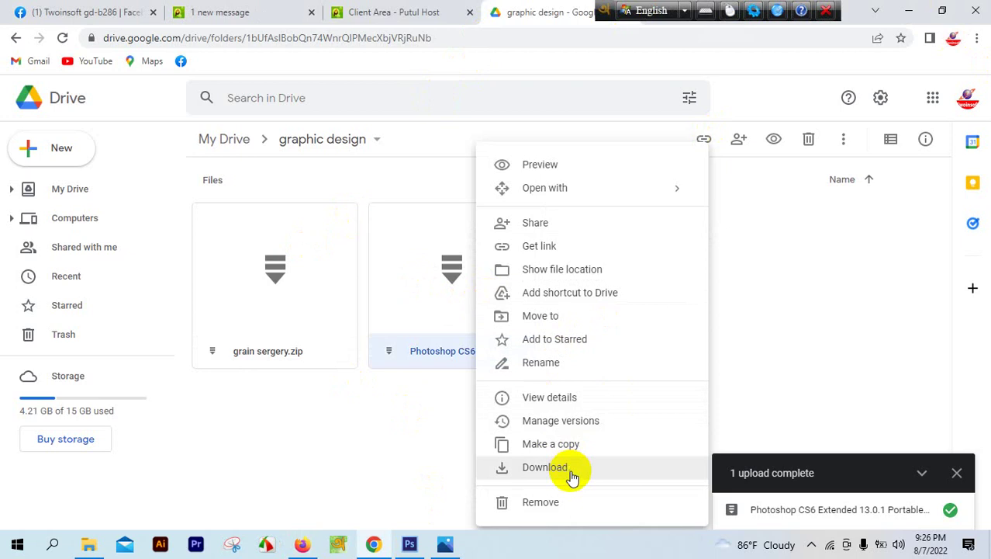
{"action": "left_click", "coordinate": [549, 248]}
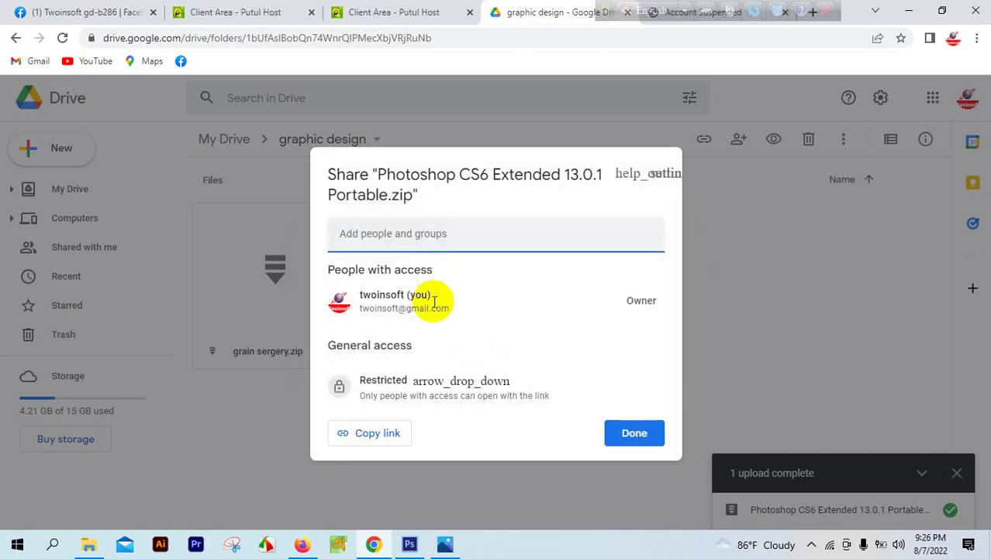
{"action": "left_click", "coordinate": [423, 383]}
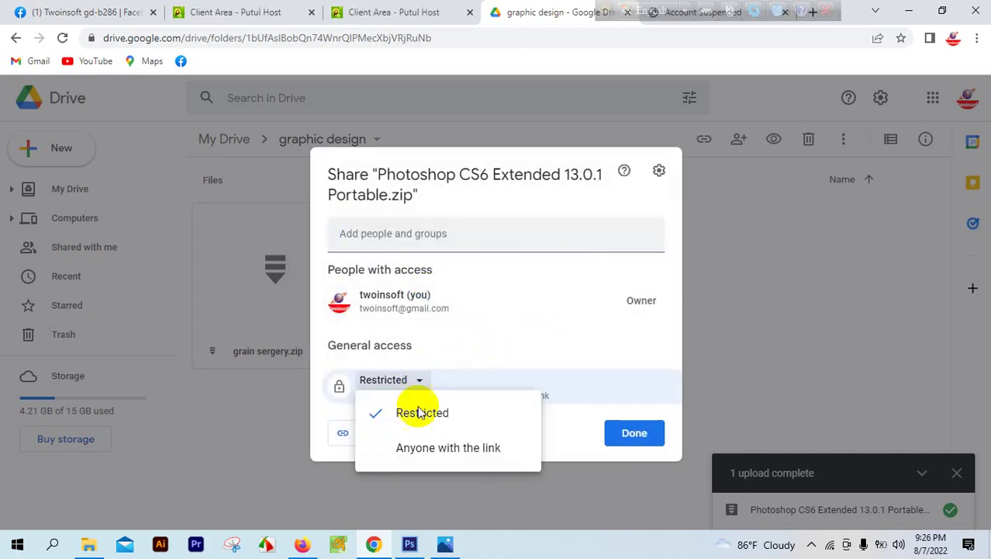
{"action": "left_click", "coordinate": [419, 446]}
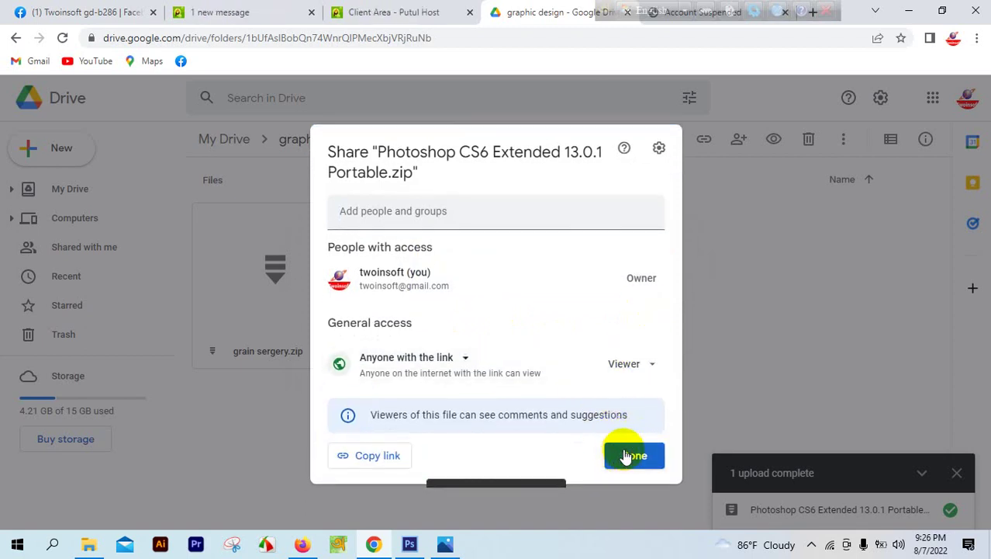
{"action": "left_click", "coordinate": [626, 455]}
- Copy the zip file's share link and return to the Facebook group page
{"action": "right_click", "coordinate": [416, 297]}
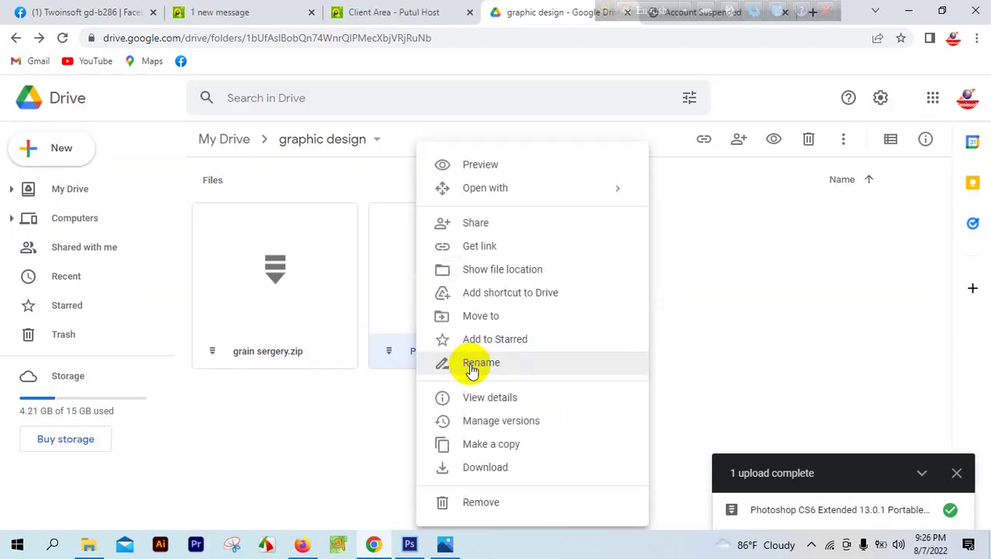
{"action": "left_click", "coordinate": [483, 245]}
{"action": "left_click", "coordinate": [405, 452]}
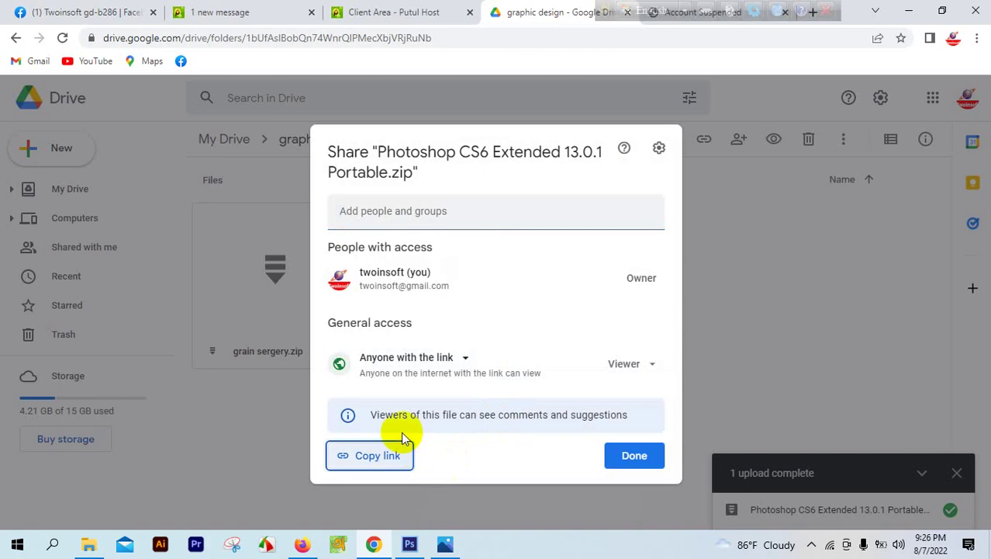
{"action": "left_click", "coordinate": [620, 455]}
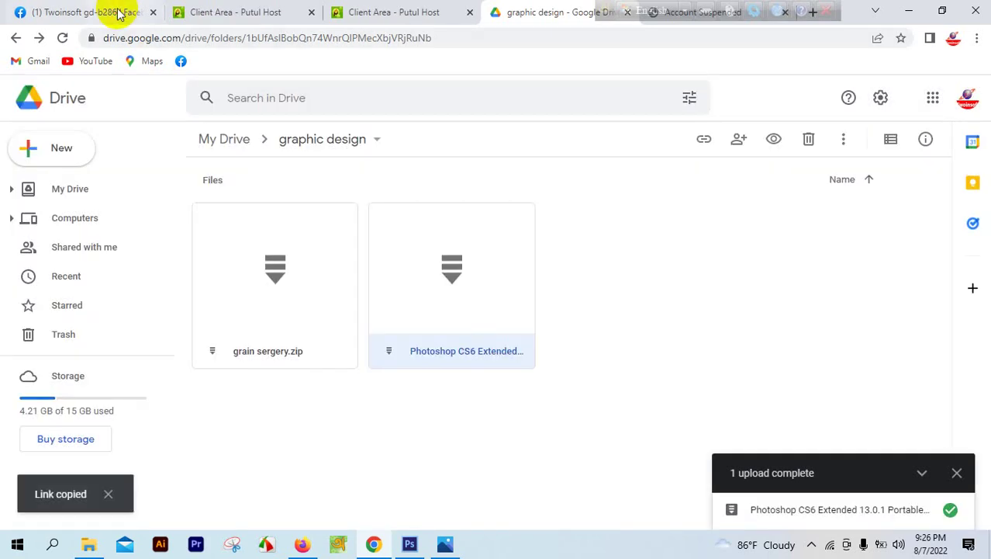
{"action": "left_click", "coordinate": [122, 12]}
- Publish a new Facebook group post containing the pasted Drive link
{"action": "scroll", "coordinate": [382, 233], "scroll_direction": "up", "scroll_amount": 5}
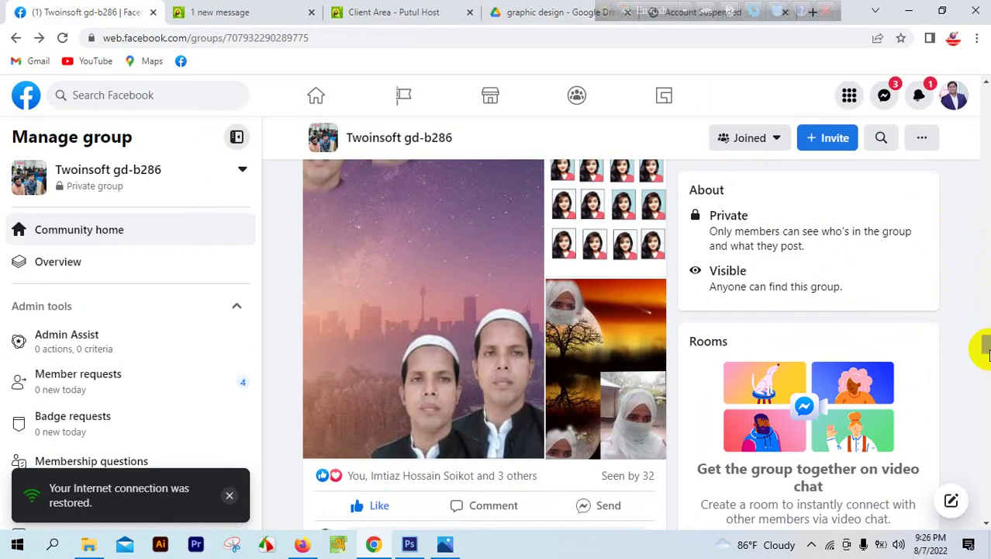
{"action": "mouse_move", "coordinate": [982, 348]}
{"action": "left_mouse_down"}
{"action": "mouse_move", "coordinate": [984, 144]}
{"action": "mouse_move", "coordinate": [885, 122]}
{"action": "left_mouse_up"}
{"action": "scroll", "coordinate": [549, 299], "scroll_direction": "down", "scroll_amount": 3}
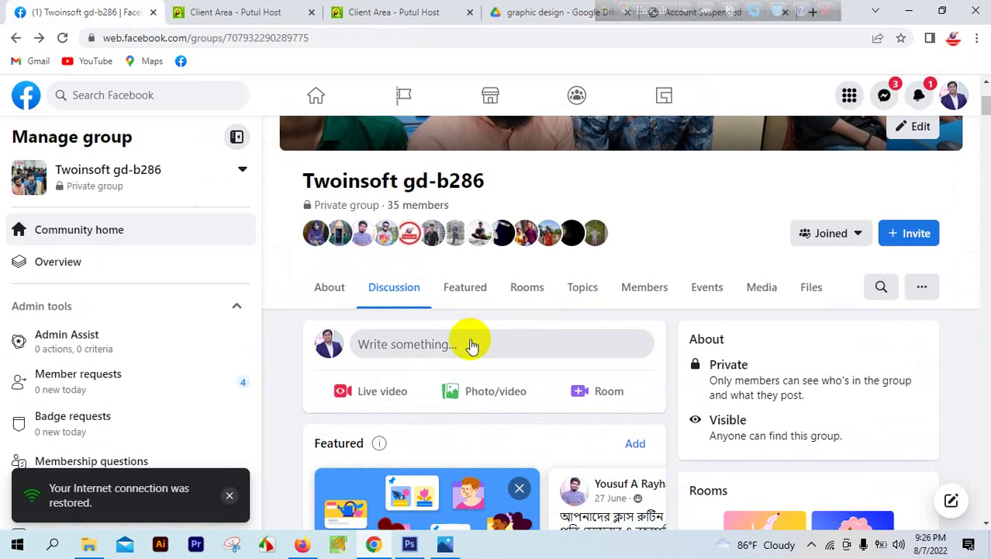
{"action": "left_click", "coordinate": [468, 345]}
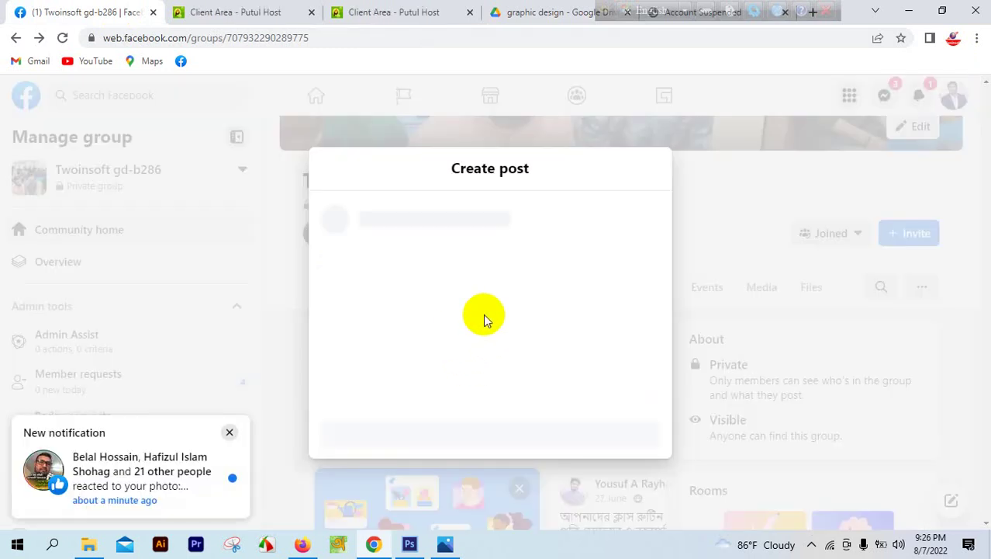
{"action": "key", "text": "ctrl+v"}
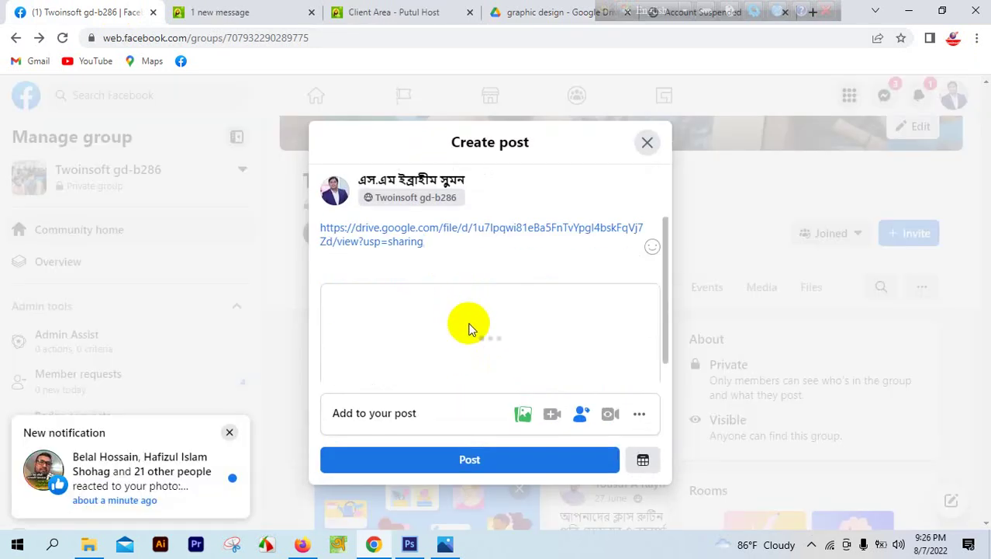
{"action": "left_click", "coordinate": [501, 461]}
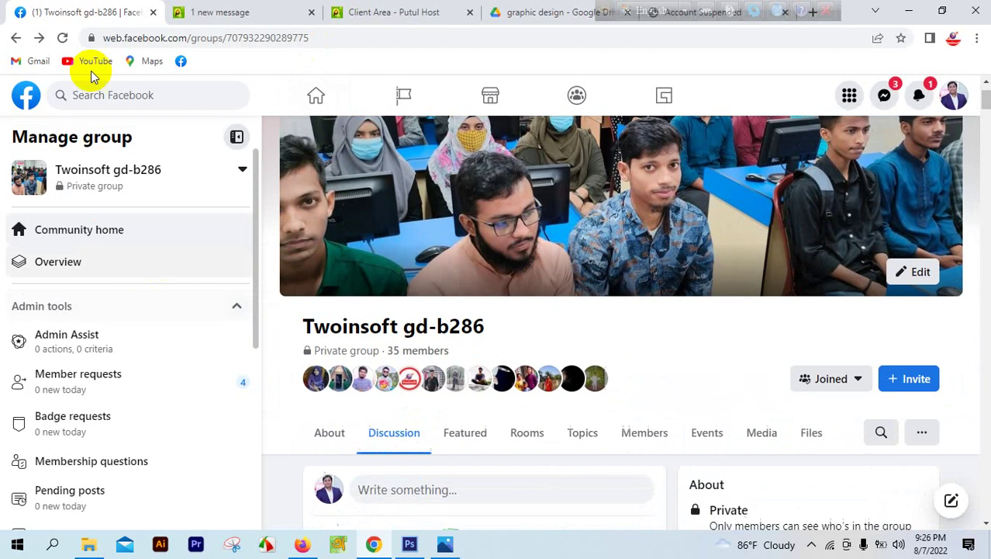
- Open the Twoinsoft Technology page from the home feed and scroll through it
{"action": "left_click", "coordinate": [293, 99]}
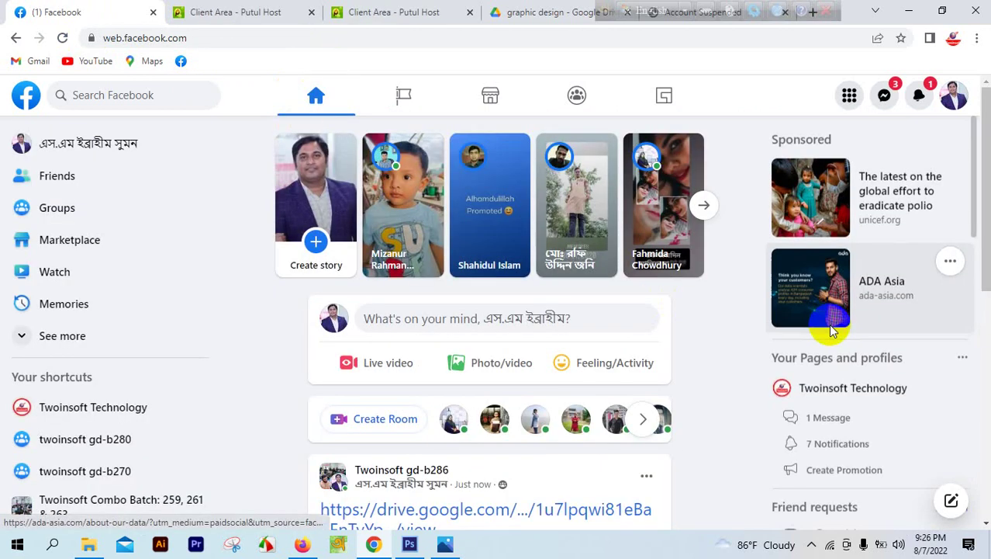
{"action": "scroll", "coordinate": [828, 319], "scroll_direction": "down", "scroll_amount": 2}
{"action": "left_click", "coordinate": [827, 318]}
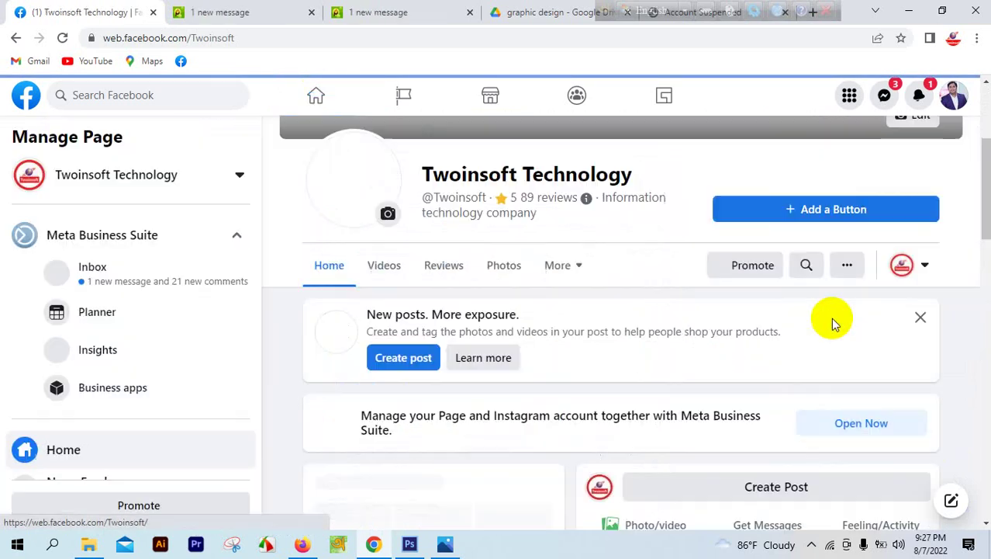
{"action": "scroll", "coordinate": [789, 454], "scroll_direction": "down", "scroll_amount": 2}
{"action": "scroll", "coordinate": [792, 446], "scroll_direction": "down", "scroll_amount": 2}
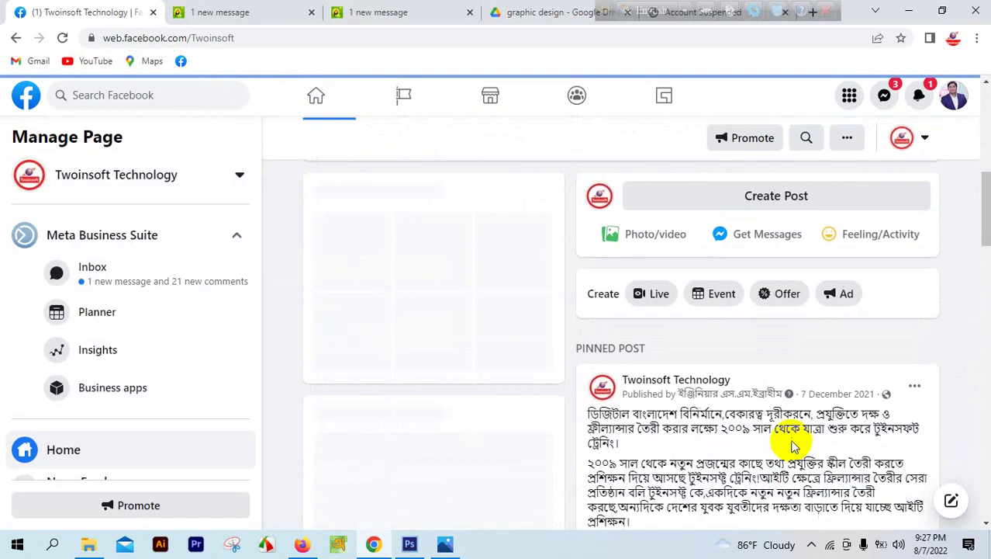
{"action": "scroll", "coordinate": [791, 446], "scroll_direction": "down", "scroll_amount": 1}
{"action": "scroll", "coordinate": [775, 438], "scroll_direction": "down", "scroll_amount": 2}
{"action": "scroll", "coordinate": [733, 427], "scroll_direction": "down", "scroll_amount": 2}
{"action": "scroll", "coordinate": [728, 433], "scroll_direction": "down", "scroll_amount": 2}
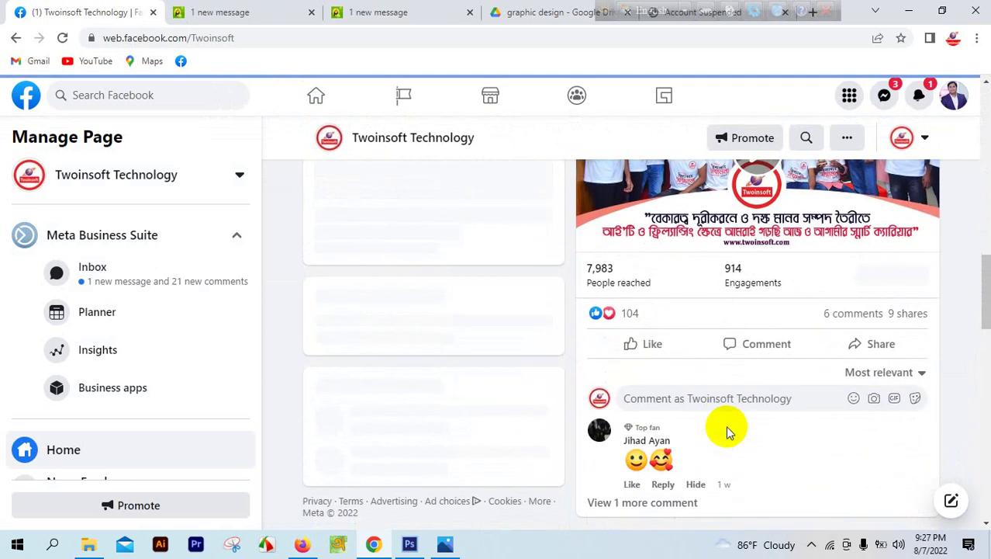
{"action": "scroll", "coordinate": [727, 433], "scroll_direction": "down", "scroll_amount": 1}
{"action": "scroll", "coordinate": [728, 433], "scroll_direction": "up", "scroll_amount": 2}
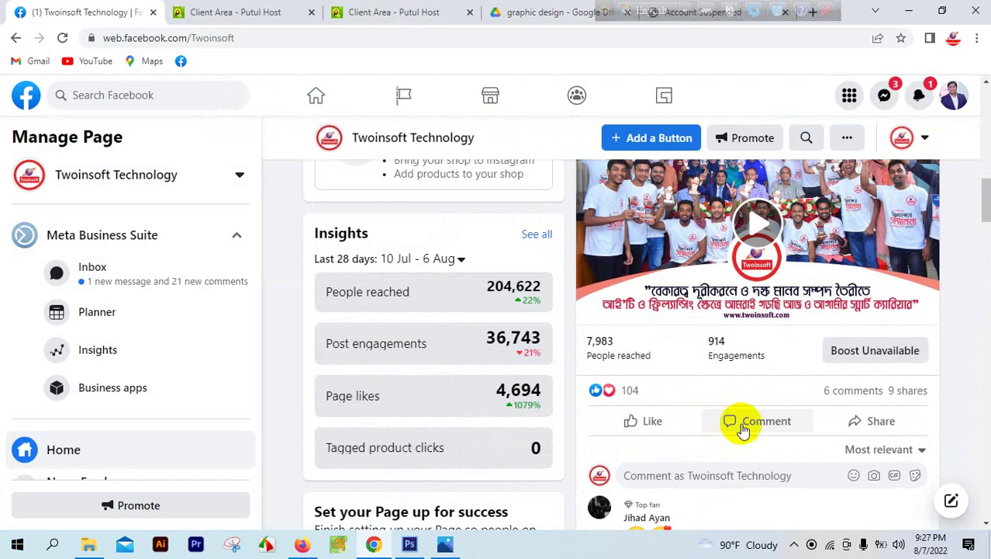
{"action": "scroll", "coordinate": [660, 413], "scroll_direction": "down", "scroll_amount": 2}
{"action": "scroll", "coordinate": [660, 411], "scroll_direction": "up", "scroll_amount": 1}
{"action": "scroll", "coordinate": [660, 411], "scroll_direction": "up", "scroll_amount": 7}
{"action": "scroll", "coordinate": [657, 409], "scroll_direction": "up", "scroll_amount": 4}
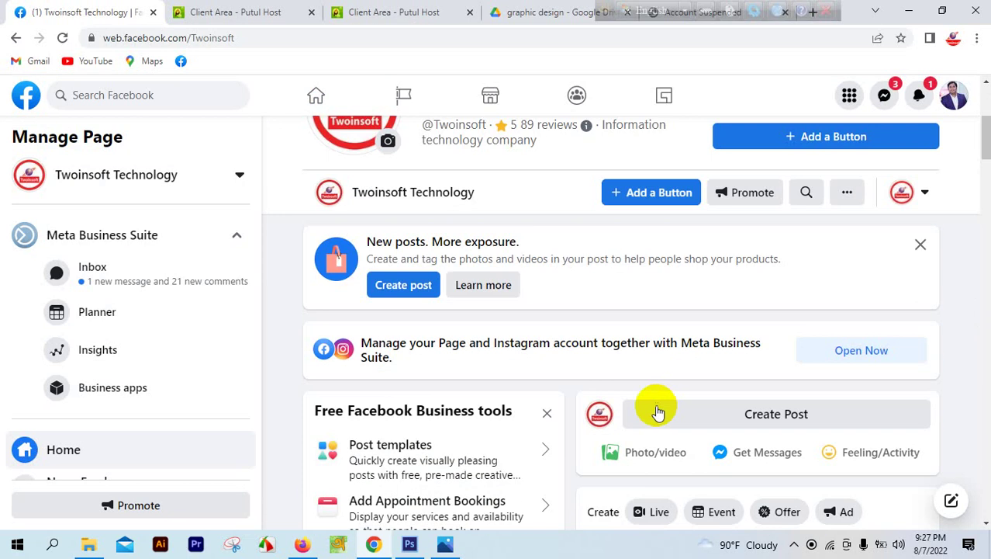
{"action": "scroll", "coordinate": [657, 409], "scroll_direction": "down", "scroll_amount": 1}
- Start a Go live video for the page using the Webcam as video source
{"action": "left_click", "coordinate": [658, 436]}
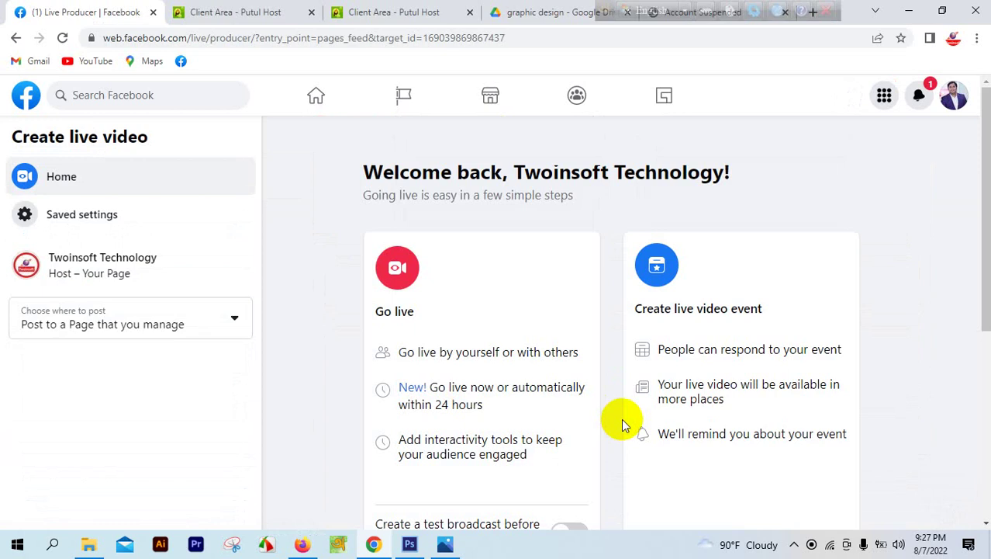
{"action": "scroll", "coordinate": [621, 418], "scroll_direction": "down", "scroll_amount": 4}
{"action": "scroll", "coordinate": [516, 341], "scroll_direction": "up", "scroll_amount": 3}
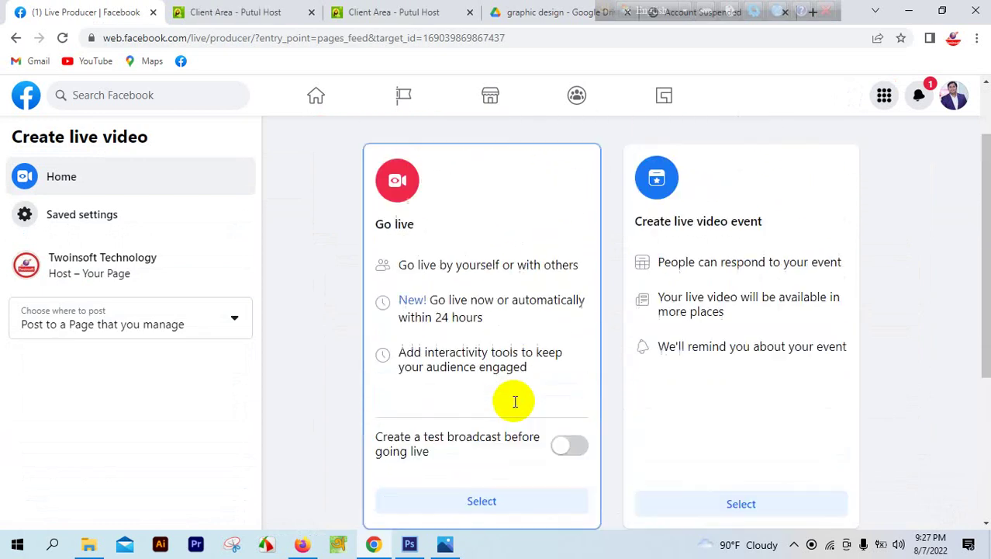
{"action": "scroll", "coordinate": [513, 404], "scroll_direction": "down", "scroll_amount": 2}
{"action": "left_click", "coordinate": [509, 373]}
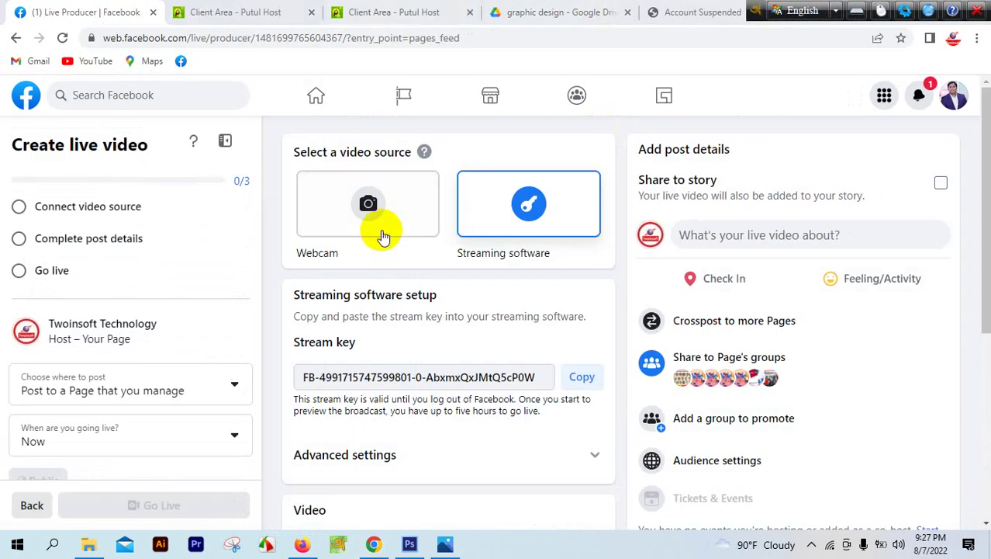
{"action": "left_click", "coordinate": [383, 236]}
- Share the entire screen in the broadcast and dismiss the live video tips
{"action": "scroll", "coordinate": [442, 361], "scroll_direction": "down", "scroll_amount": 3}
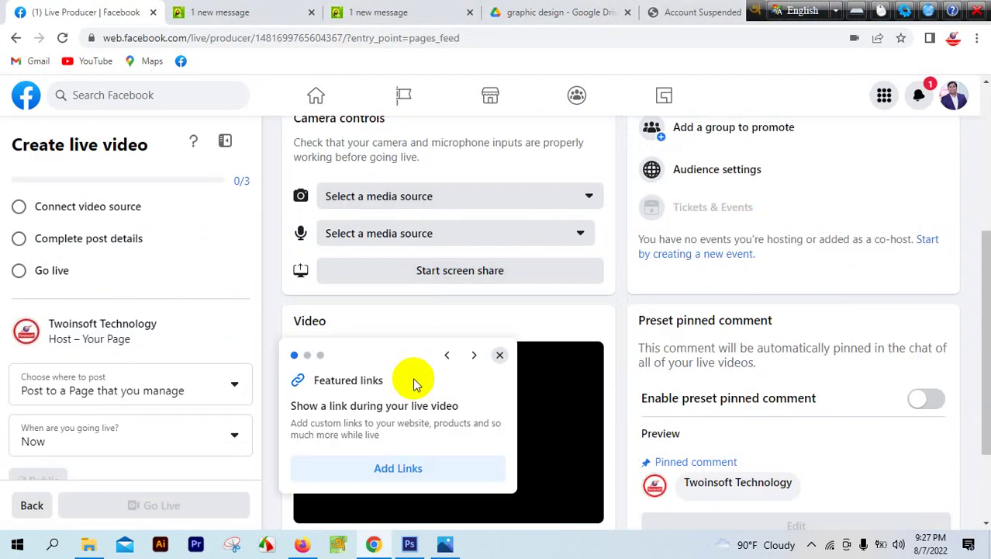
{"action": "scroll", "coordinate": [536, 375], "scroll_direction": "down", "scroll_amount": 1}
{"action": "left_click", "coordinate": [501, 355]}
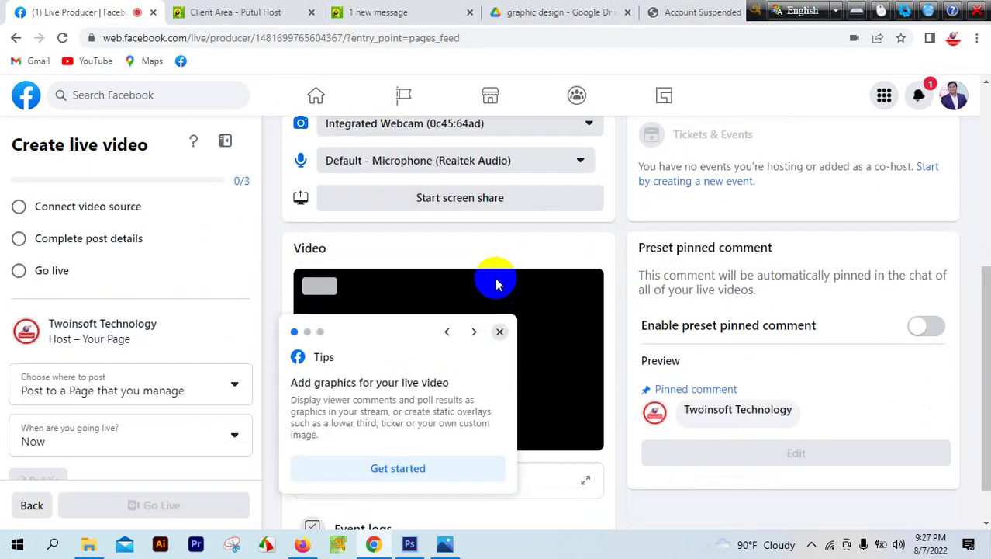
{"action": "left_click", "coordinate": [497, 199]}
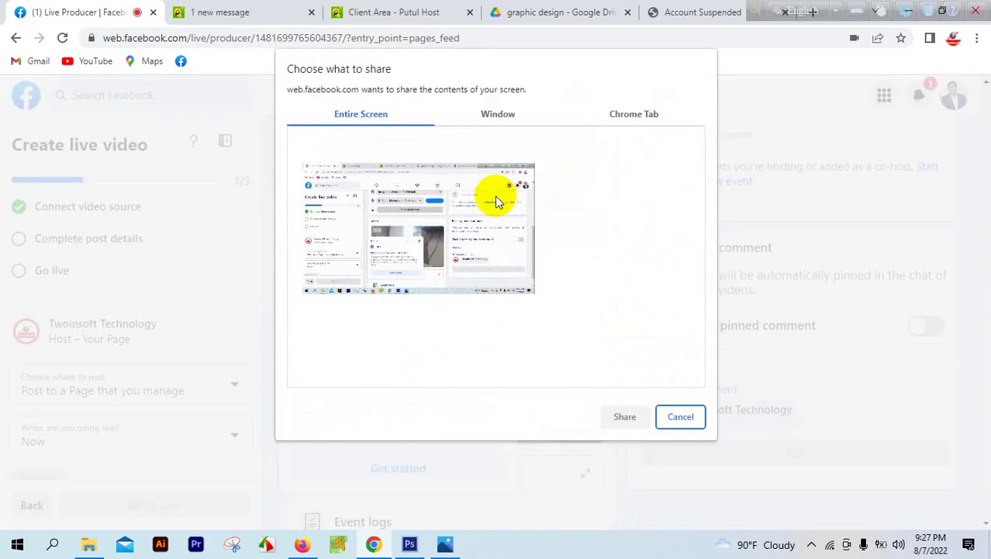
{"action": "left_click", "coordinate": [495, 195]}
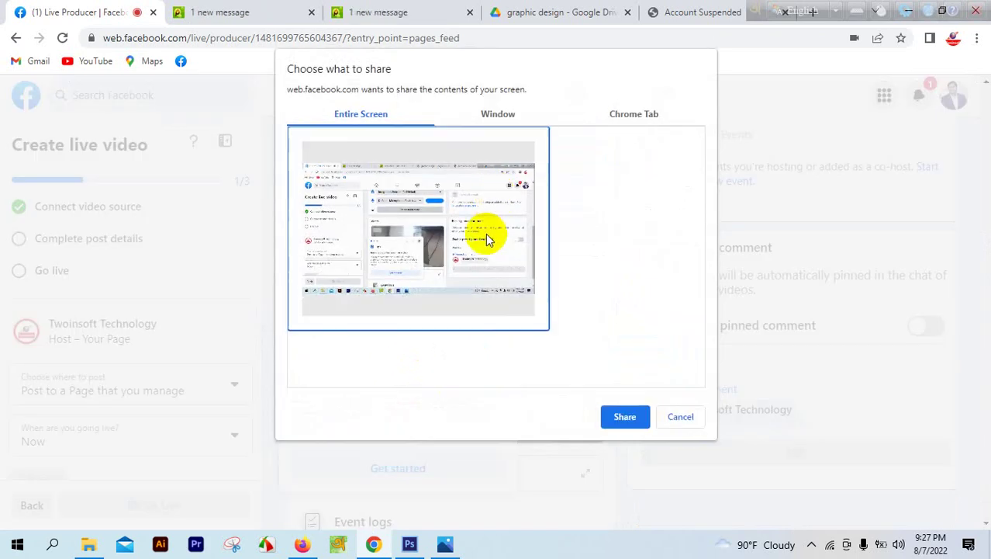
{"action": "left_click", "coordinate": [613, 415]}
{"action": "left_click", "coordinate": [630, 347]}
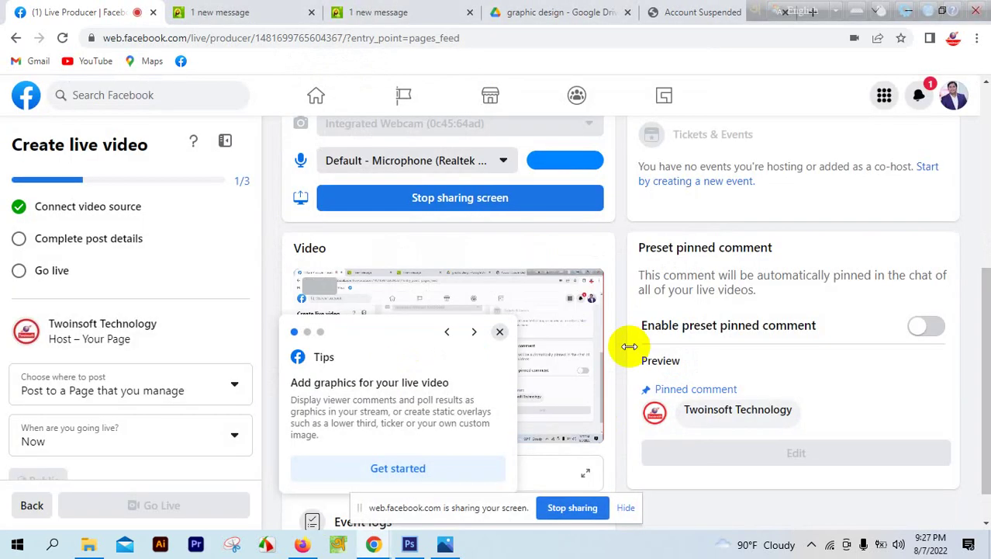
{"action": "left_click", "coordinate": [500, 332]}
{"action": "scroll", "coordinate": [720, 310], "scroll_direction": "up", "scroll_amount": 5}
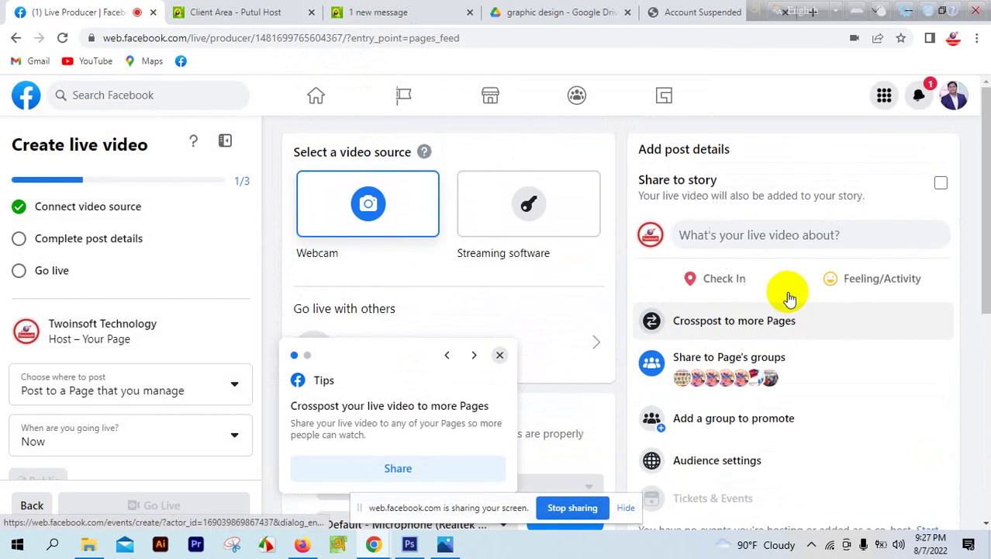
{"action": "scroll", "coordinate": [844, 285], "scroll_direction": "down", "scroll_amount": 1}
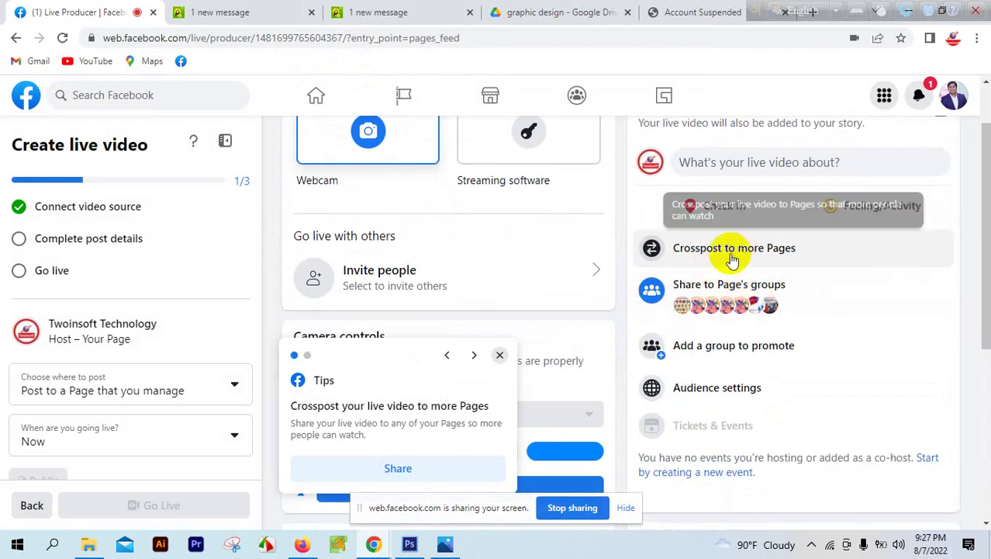
- Select every Page for crossposting the live video
{"action": "left_click", "coordinate": [715, 264]}
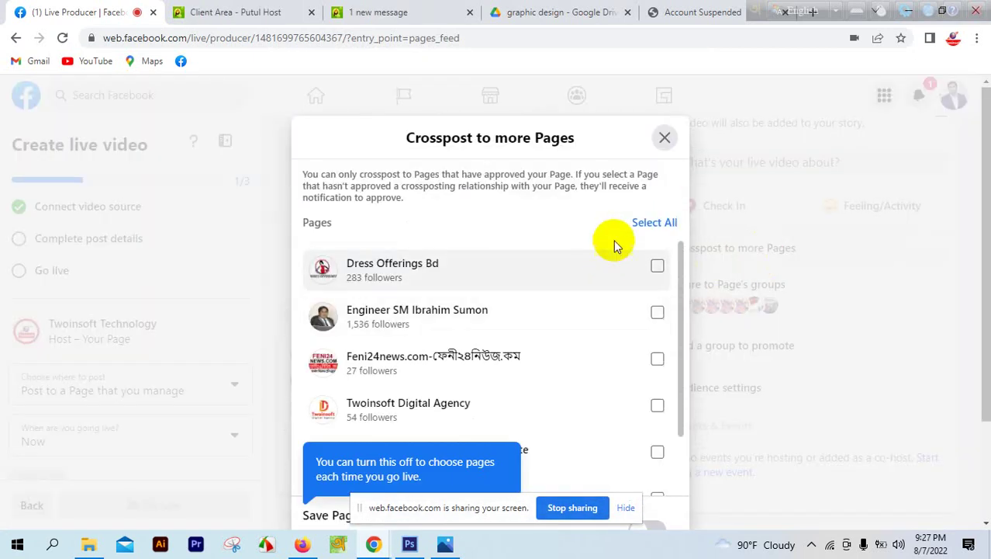
{"action": "left_click", "coordinate": [647, 223]}
{"action": "scroll", "coordinate": [625, 388], "scroll_direction": "down", "scroll_amount": 1}
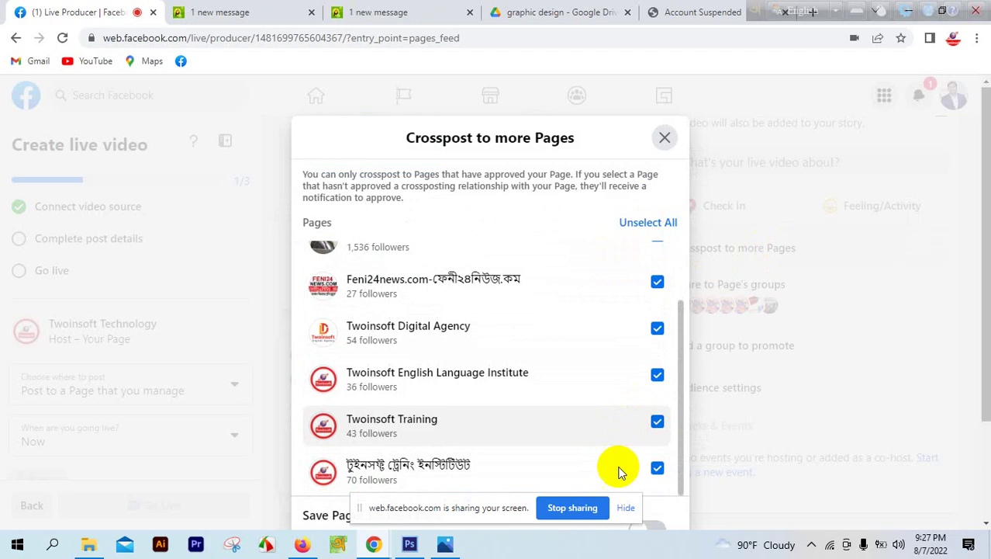
{"action": "left_click", "coordinate": [625, 507]}
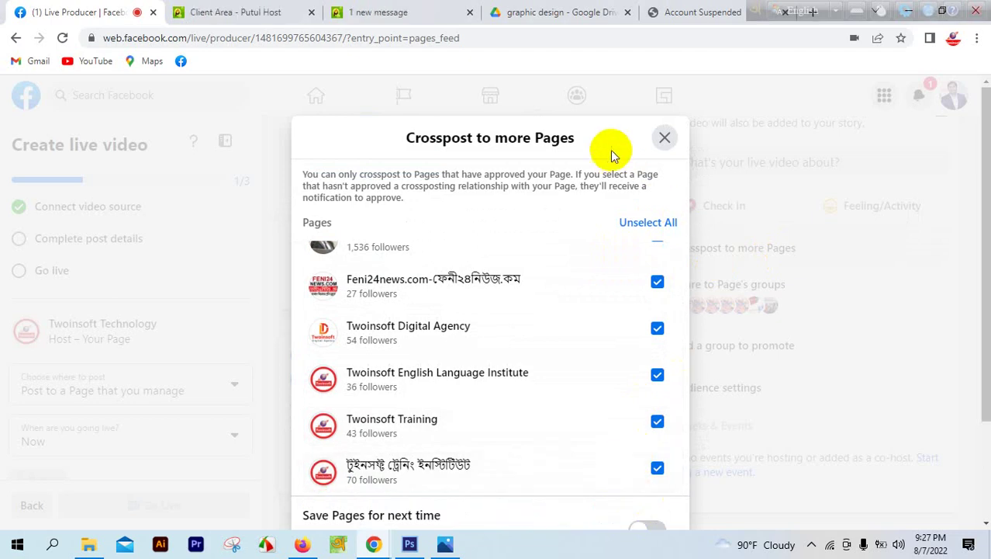
{"action": "left_click", "coordinate": [606, 124]}
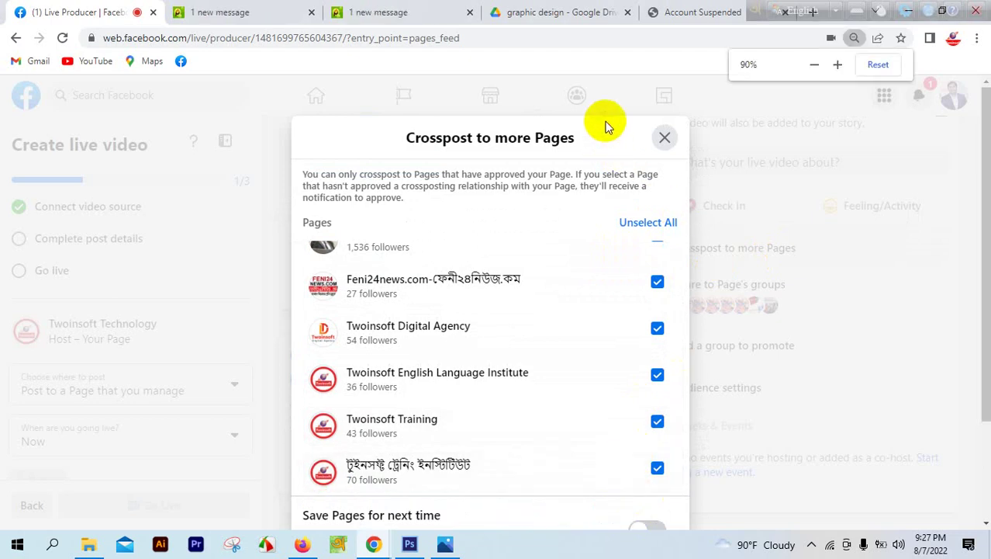
{"action": "key", "text": "ctrl+minus"}
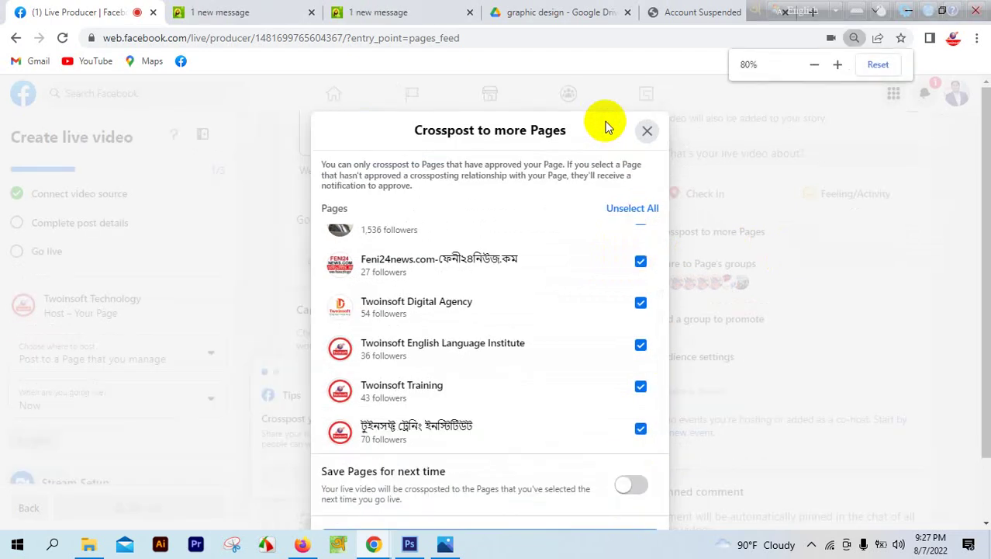
{"action": "left_click", "coordinate": [421, 489]}
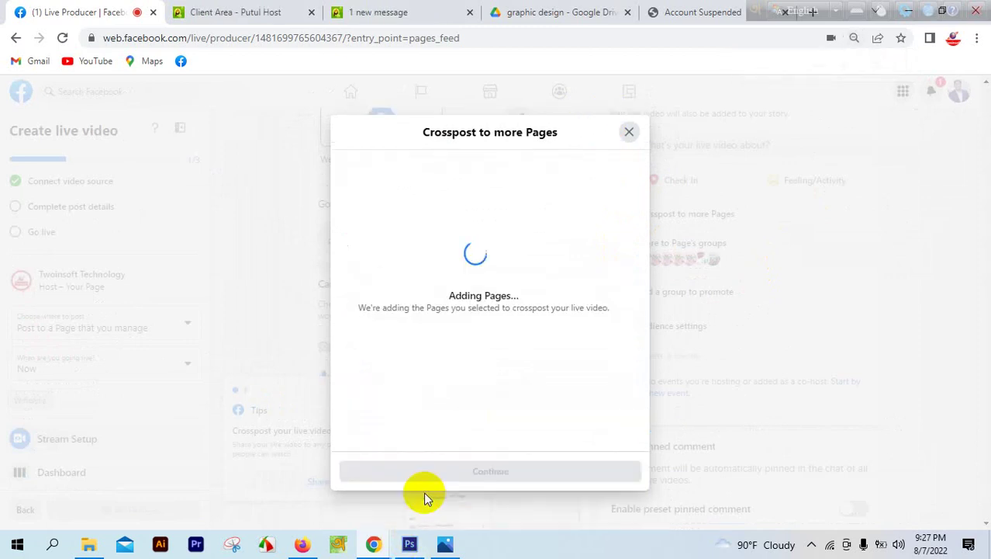
{"action": "key", "text": "ctrl+plus"}
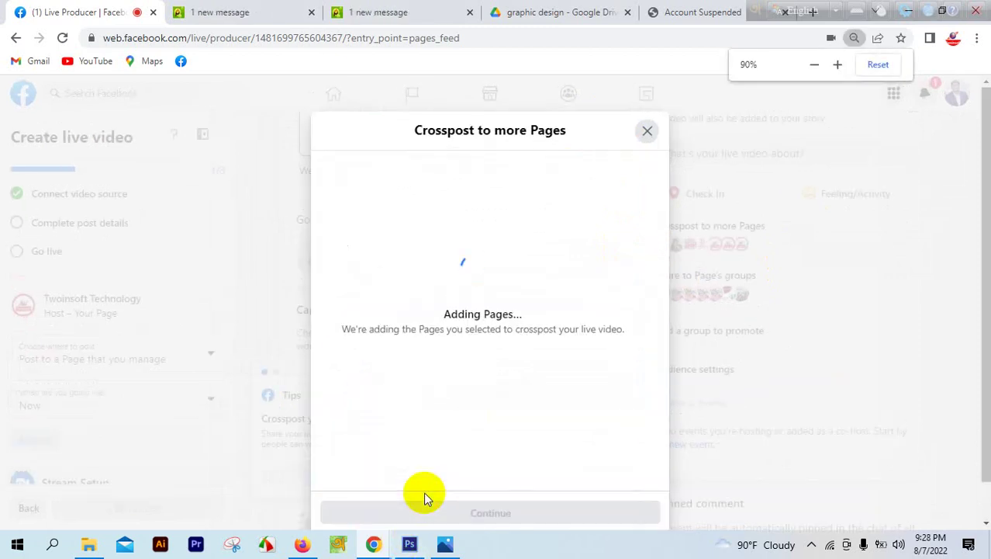
{"action": "scroll", "coordinate": [538, 339], "scroll_direction": "down", "scroll_amount": 1}
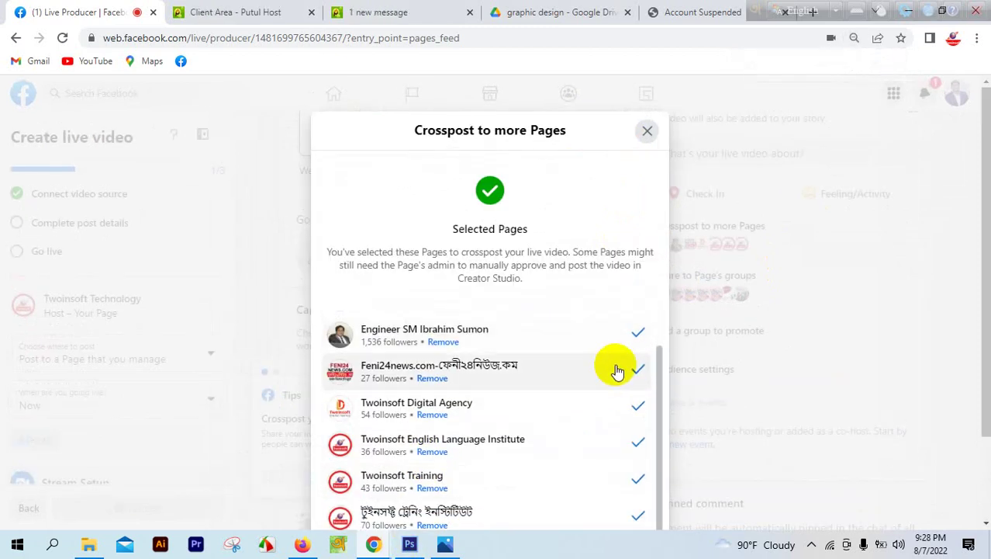
{"action": "key", "text": "ctrl+minus"}
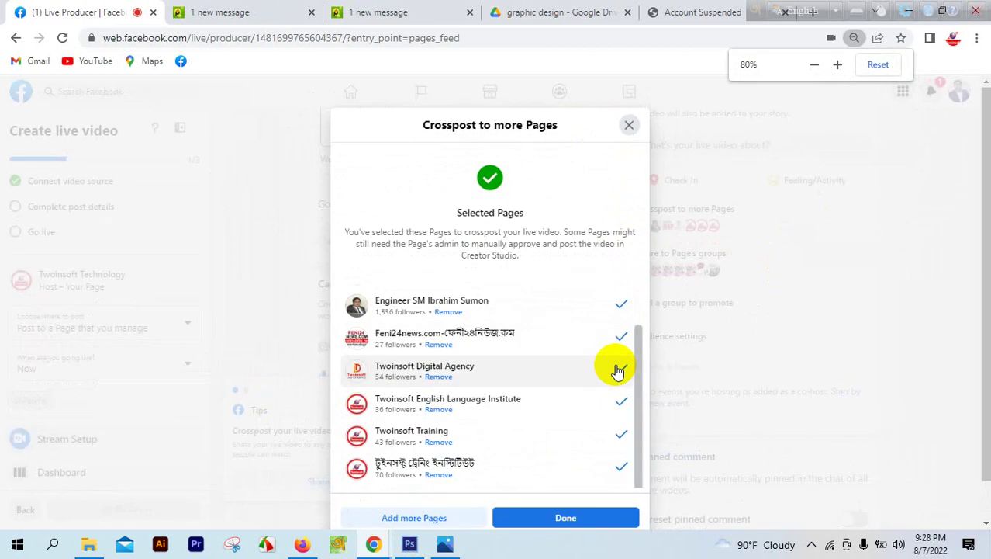
{"action": "left_click", "coordinate": [562, 516]}
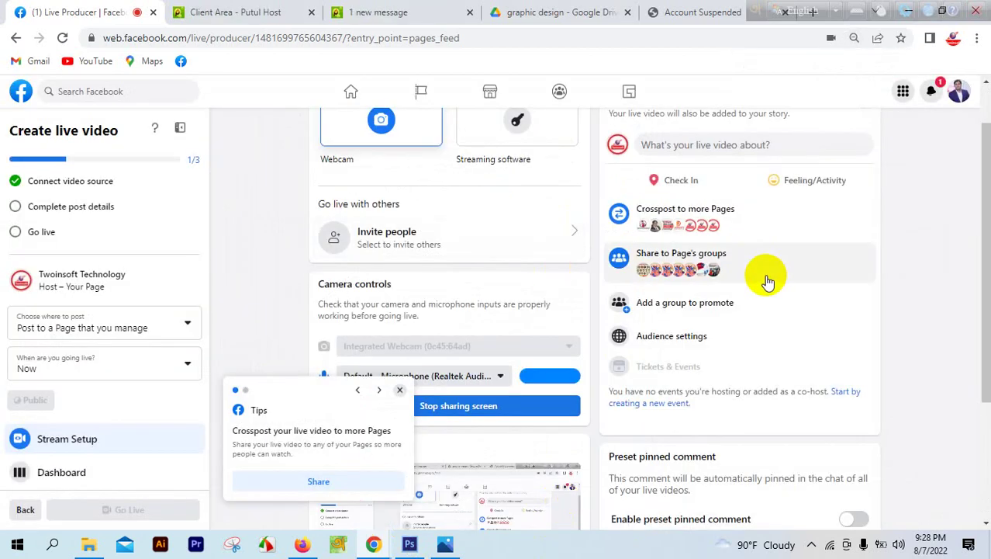
{"action": "scroll", "coordinate": [766, 282], "scroll_direction": "up", "scroll_amount": 1}
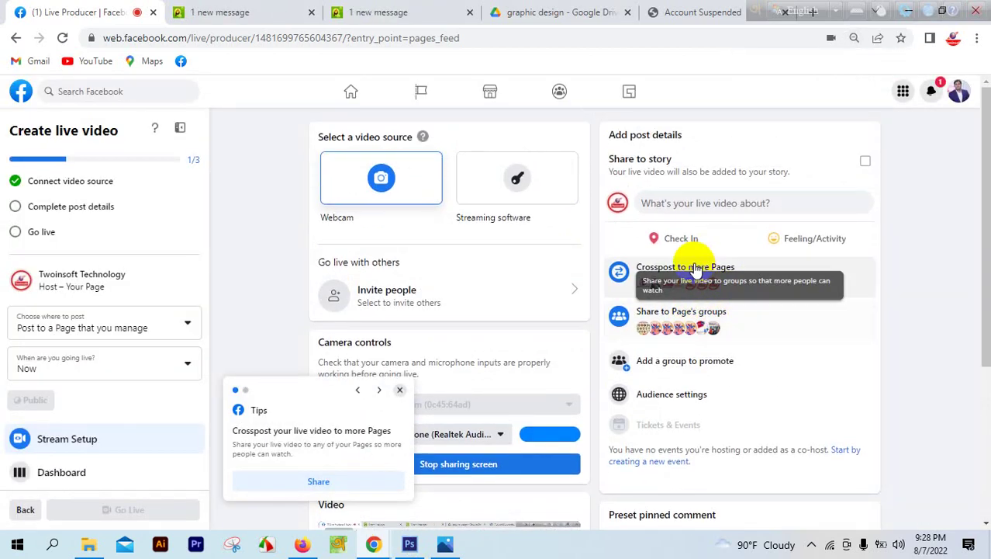
- Save sharing to the Page's groups and restore the browser zoom to 100%
{"action": "left_click", "coordinate": [745, 324]}
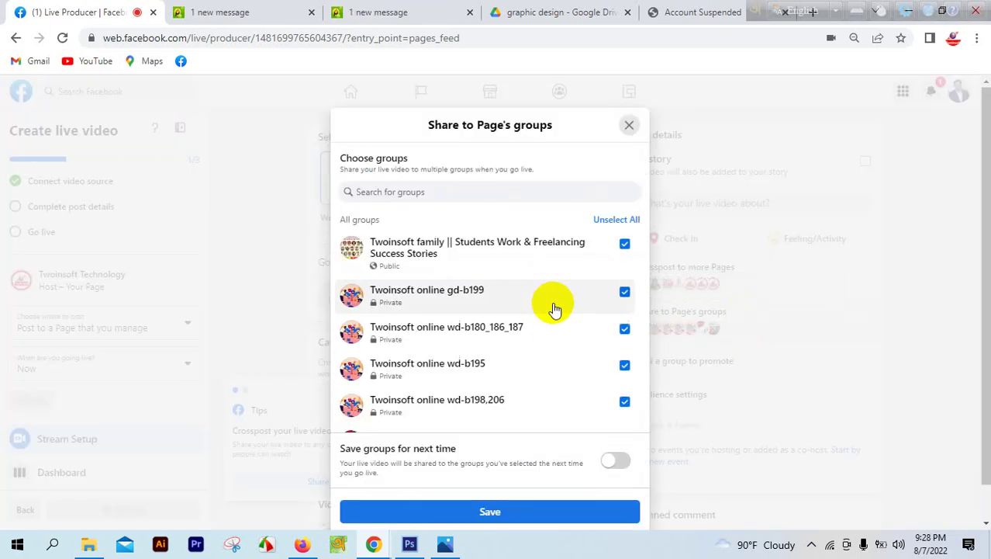
{"action": "scroll", "coordinate": [574, 326], "scroll_direction": "down", "scroll_amount": 2}
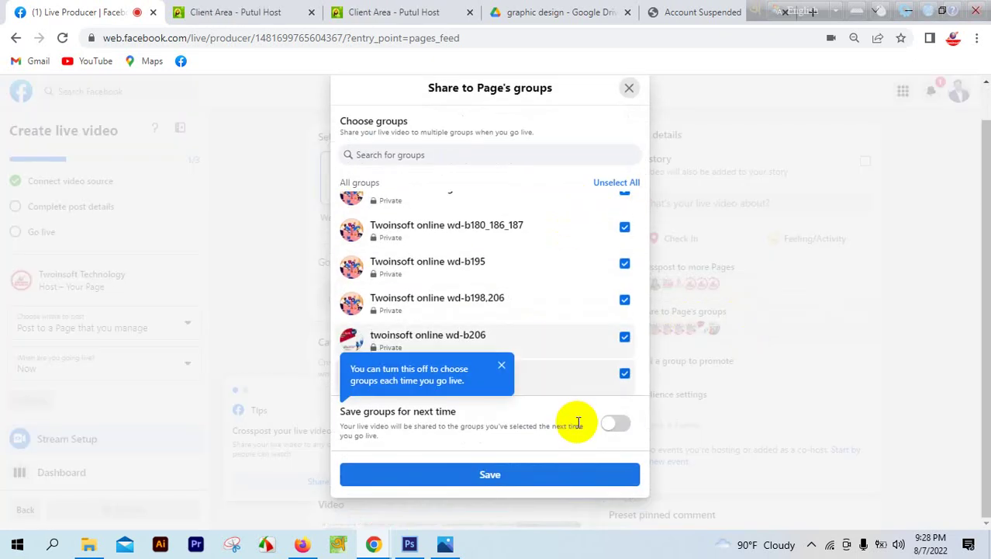
{"action": "left_click", "coordinate": [595, 470]}
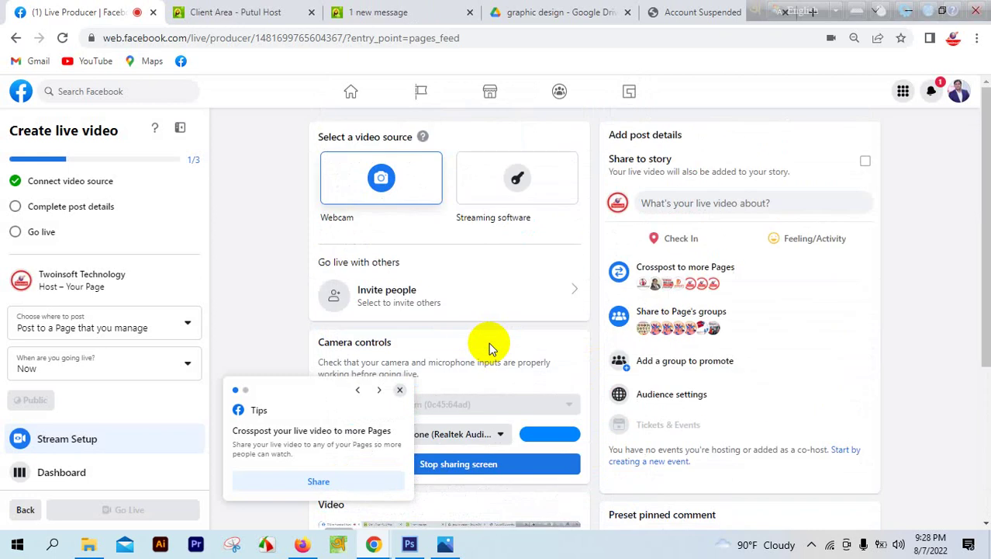
{"action": "key", "text": "ctrl+plus"}
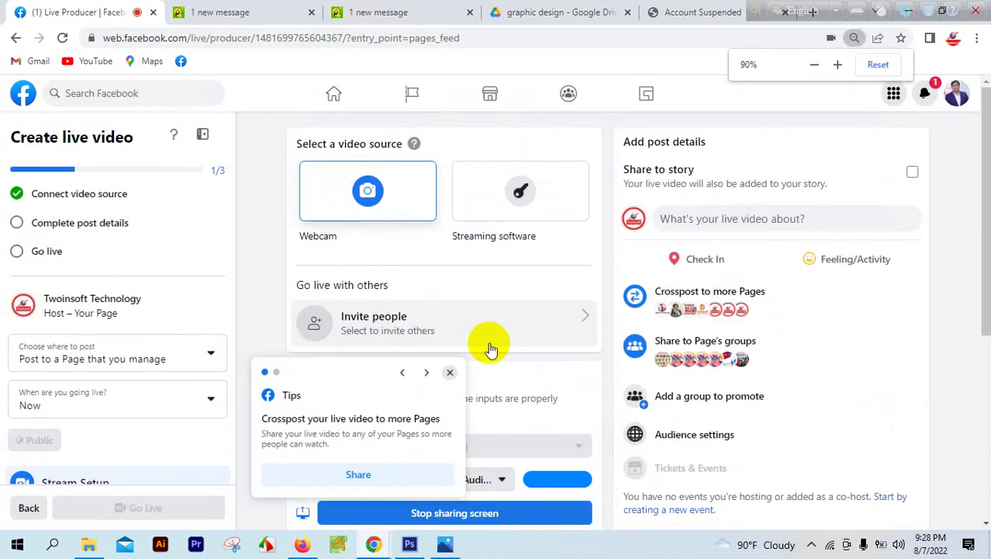
{"action": "key", "text": "ctrl+plus"}
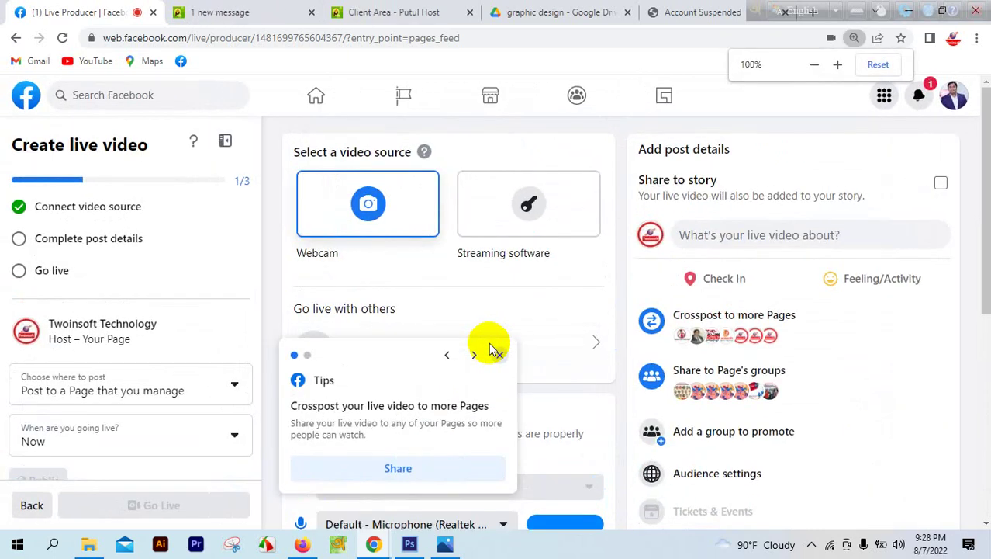
{"action": "scroll", "coordinate": [478, 310], "scroll_direction": "down", "scroll_amount": 3}
{"action": "scroll", "coordinate": [77, 376], "scroll_direction": "down", "scroll_amount": 1}
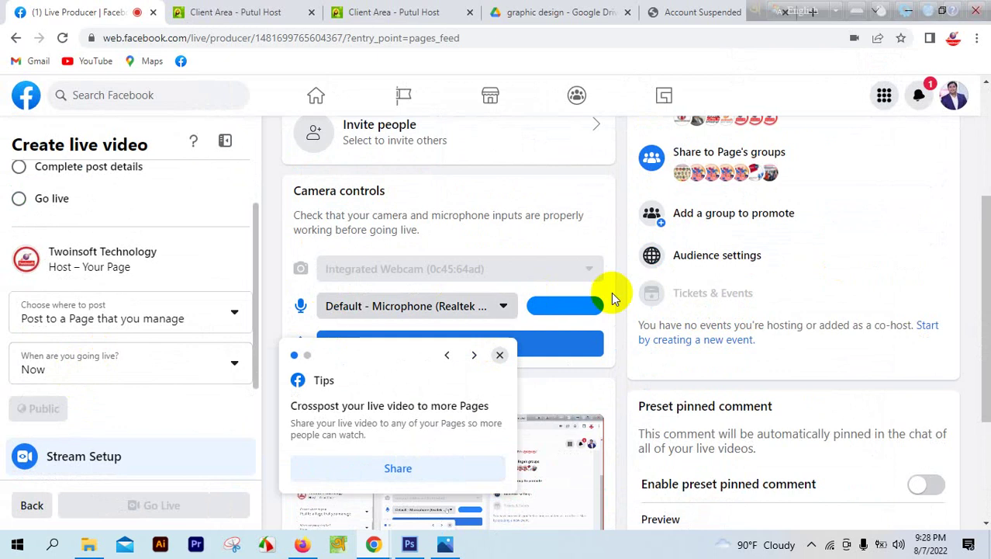
{"action": "scroll", "coordinate": [737, 258], "scroll_direction": "up", "scroll_amount": 2}
- Title the live post 'How to Design Exclusive Business Card Using Adobe Photoshop CS'
{"action": "left_click", "coordinate": [768, 235]}
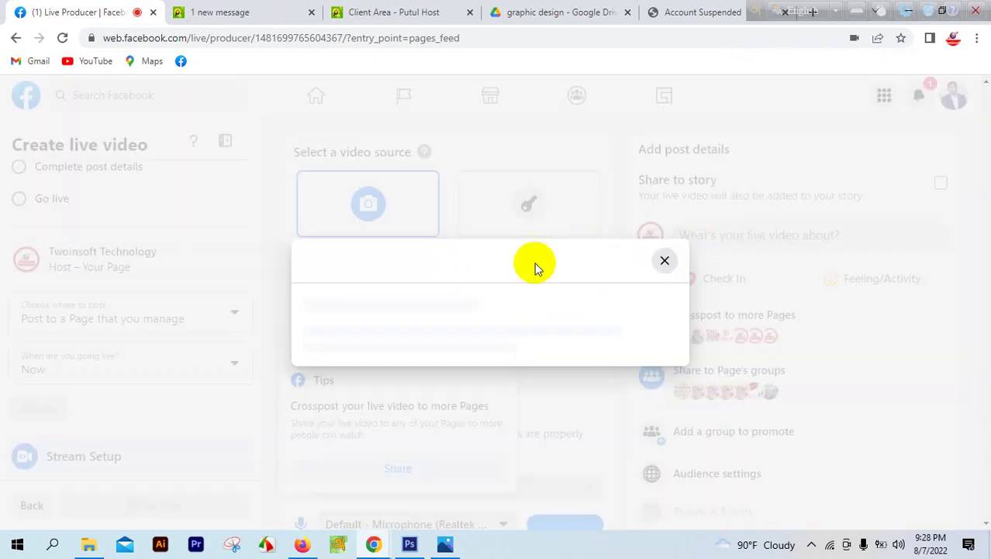
{"action": "left_click", "coordinate": [425, 253]}
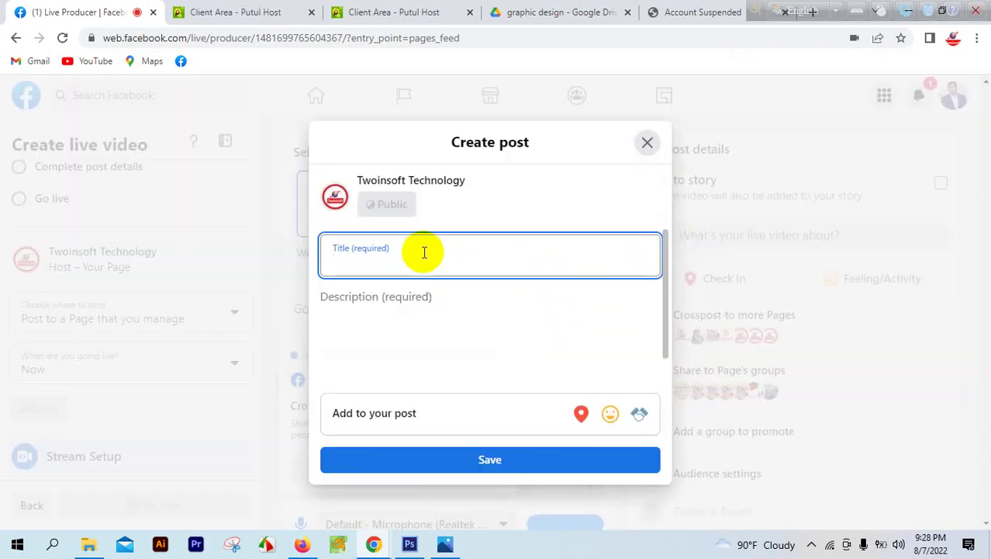
{"action": "type", "text": "How to C"}
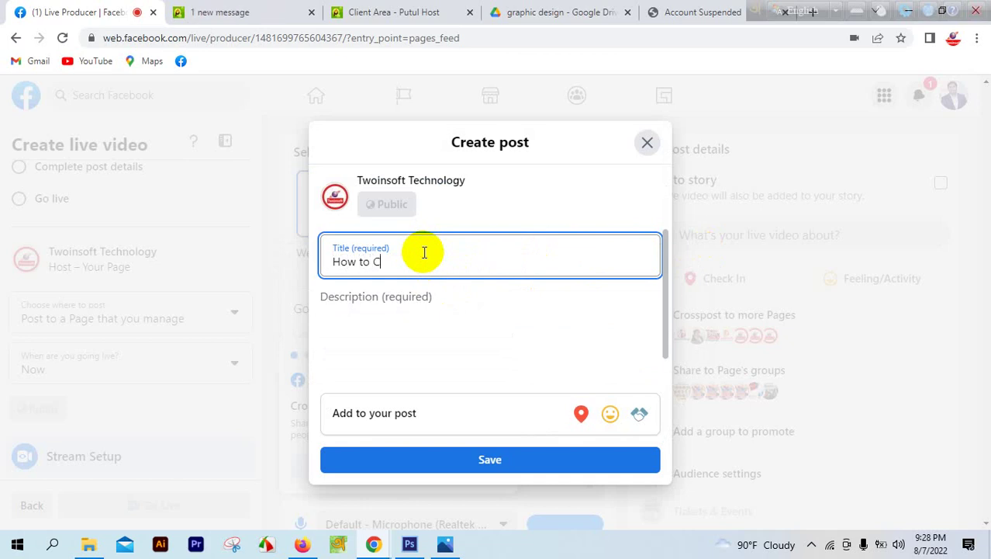
{"action": "key", "text": "BackSpace"}
{"action": "type", "text": "Design "}
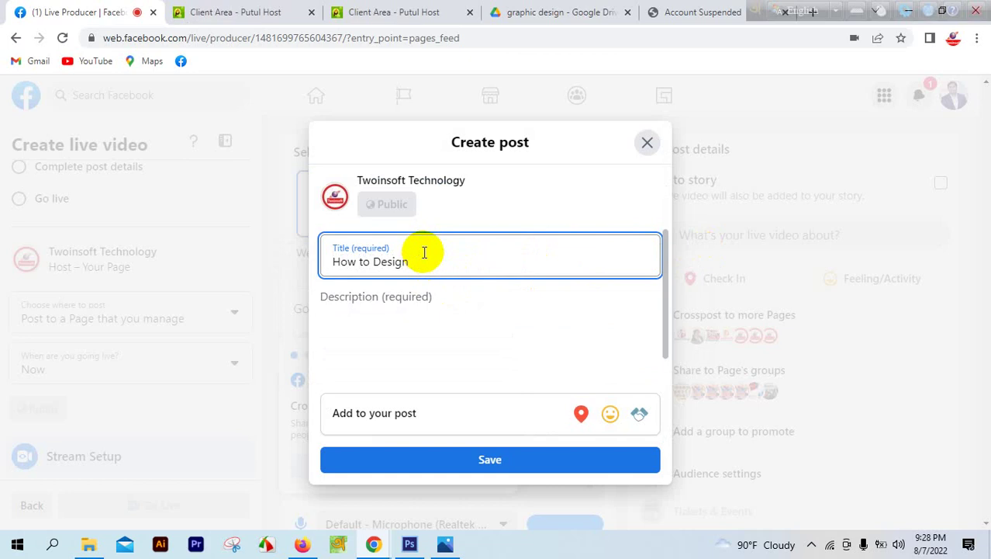
{"action": "type", "text": "Exc"}
{"action": "type", "text": "lusive "}
{"action": "type", "text": "Business "}
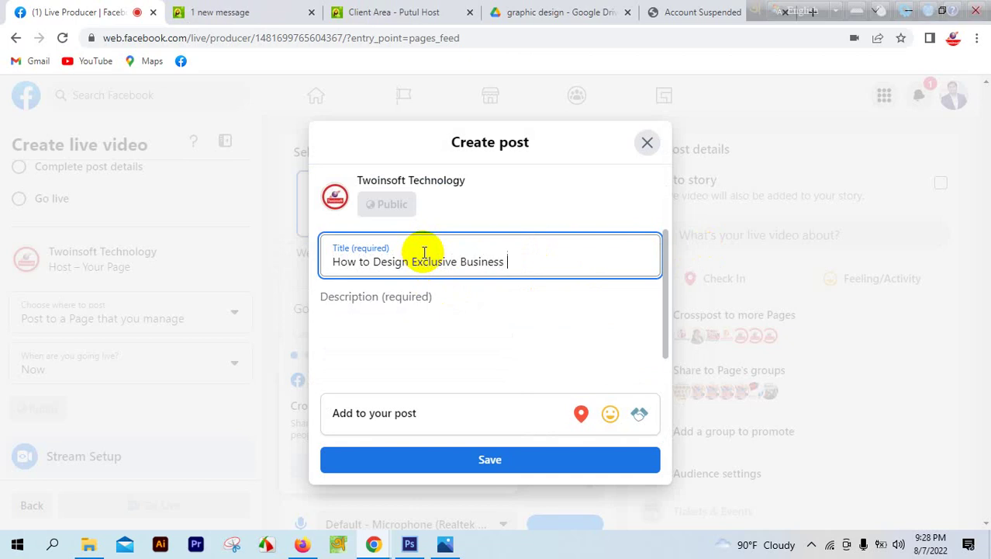
{"action": "type", "text": "Card Usin"}
{"action": "type", "text": "g A"}
{"action": "type", "text": "dobe"}
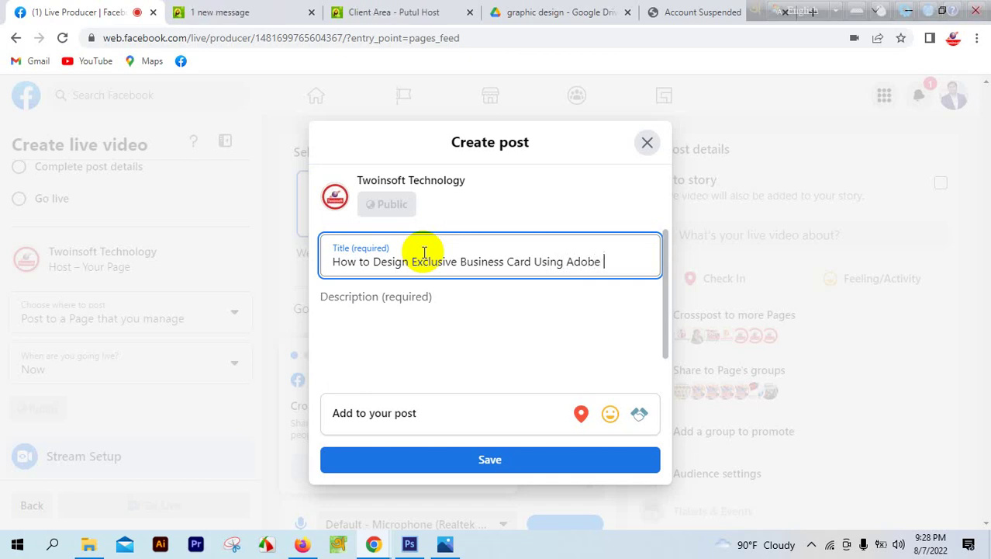
{"action": "type", "text": " Photosho"}
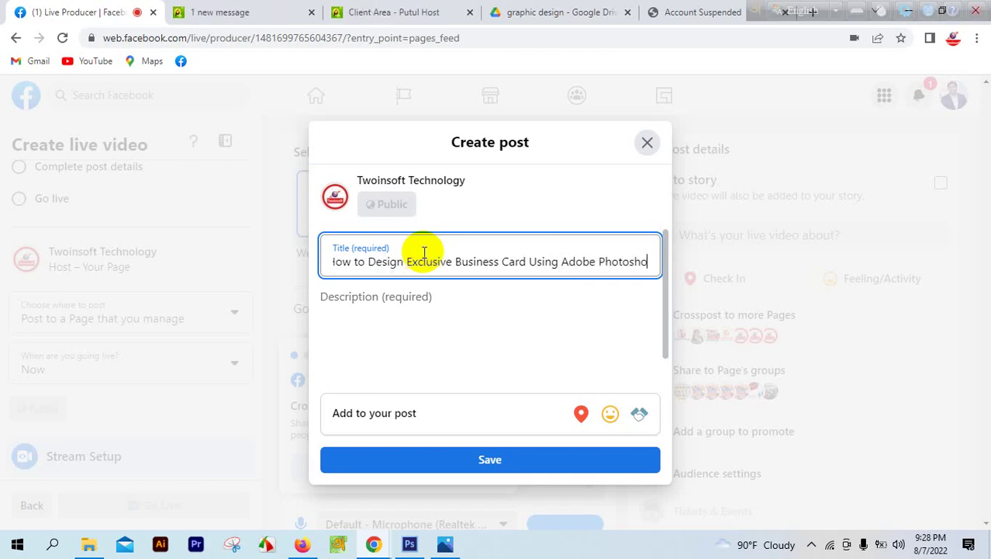
{"action": "type", "text": "p CS"}
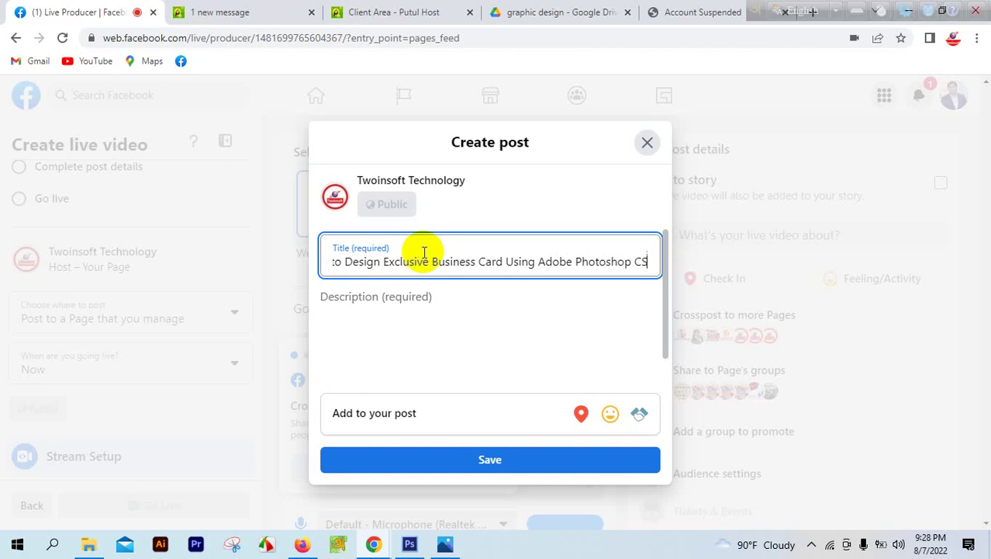
- Copy the title into the description and add a Mentor line with the mentor's name
{"action": "key", "text": "ctrl+a"}
{"action": "left_click", "coordinate": [467, 325]}
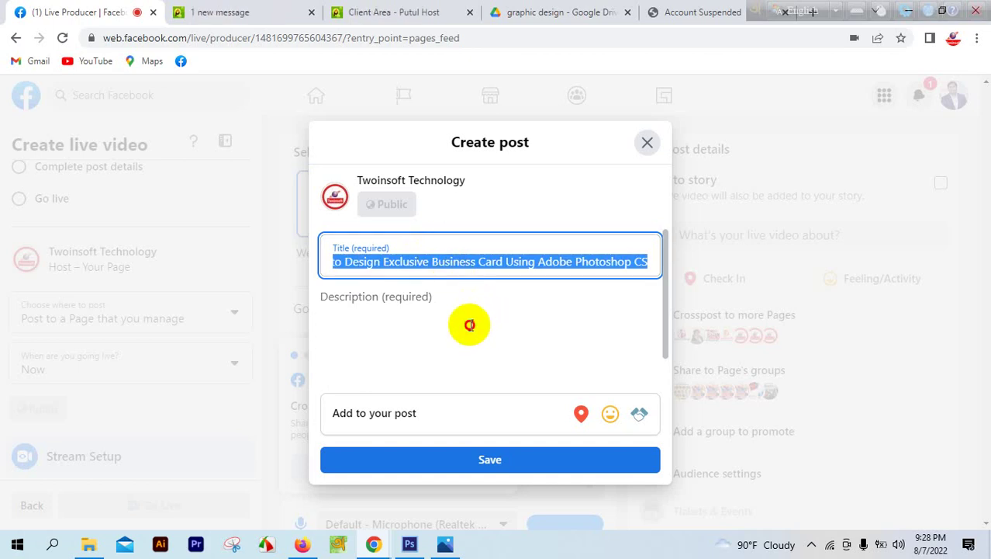
{"action": "type", "text": "How to Design Exclusive Business Card Using Adobe Photoshop CS"}
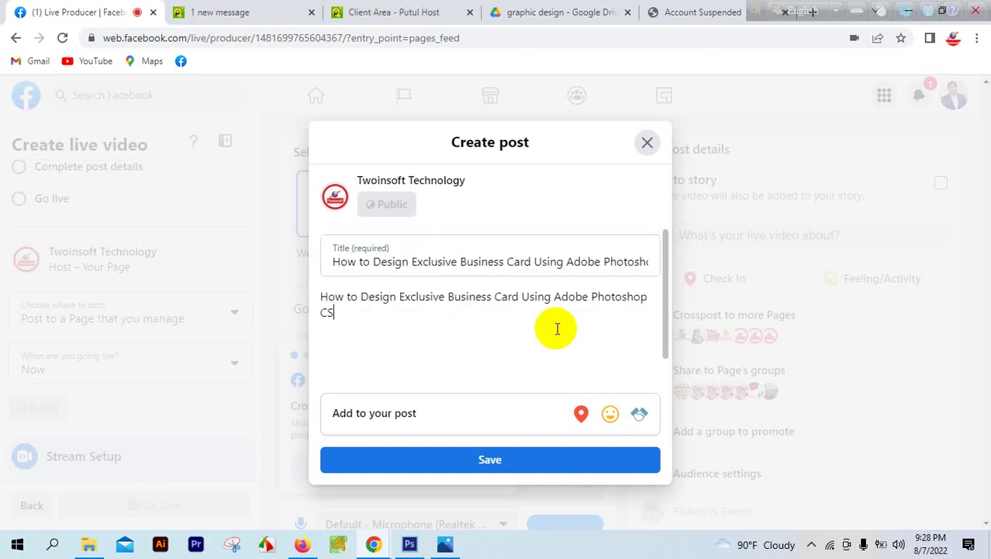
{"action": "key", "text": "Return"}
{"action": "type", "text": "n"}
{"action": "key", "text": "BackSpace"}
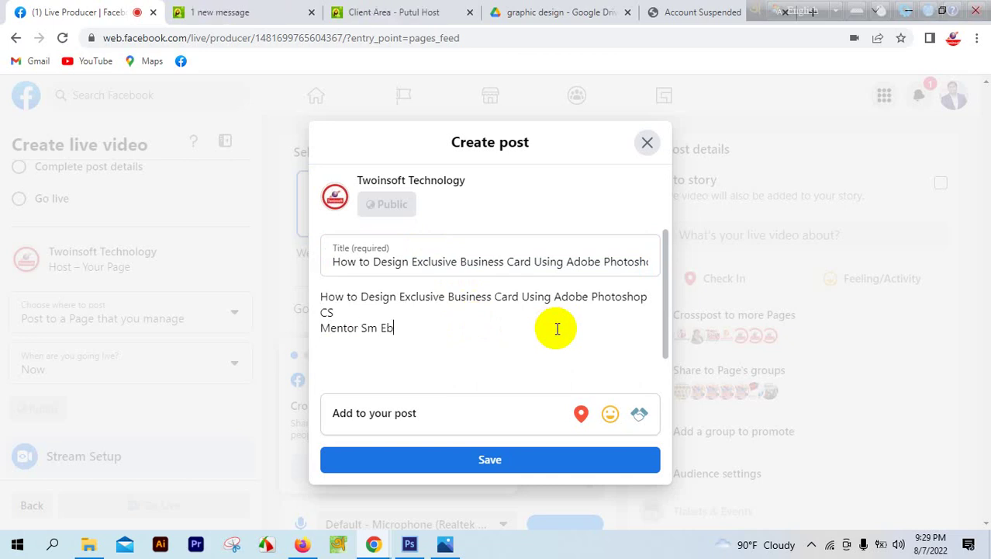
- Add a 'Batch: Graphic design 286' line and a blank line after the title
{"action": "key", "text": "Return"}
{"action": "type", "text": "atch 2"}
{"action": "type", "text": "86"}
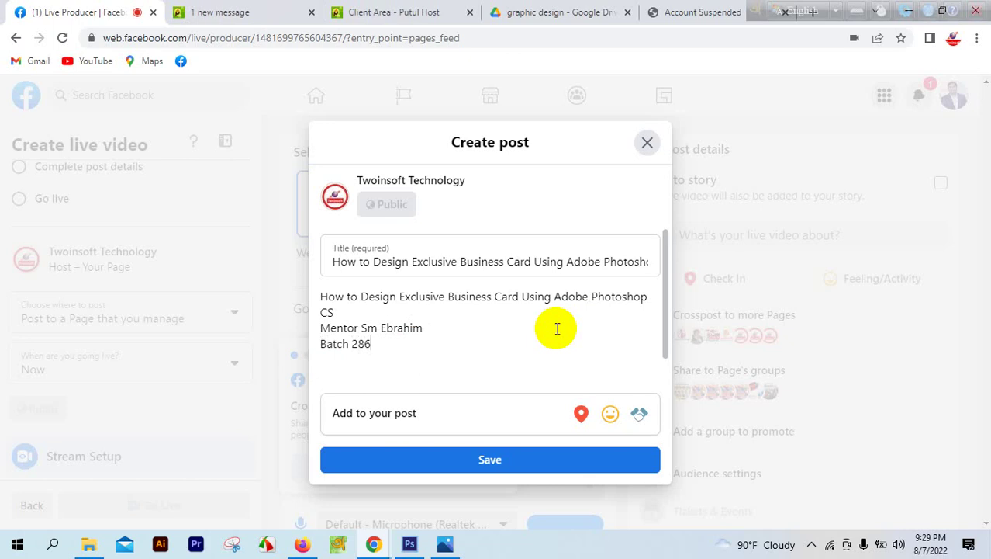
{"action": "key", "text": "Left"}
{"action": "key", "text": "Left"}
{"action": "key", "text": "BackSpace"}
{"action": "type", "text": ":gra"}
{"action": "key", "text": "BackSpace"}
{"action": "key", "text": "BackSpace"}
{"action": "key", "text": "BackSpace"}
{"action": "type", "text": "Grap"}
{"action": "type", "text": "hic de"}
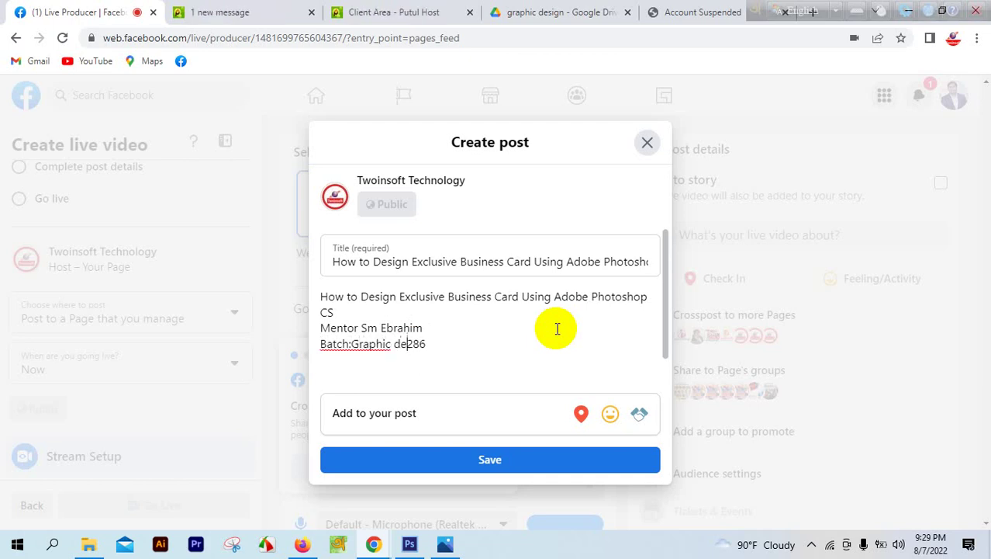
{"action": "type", "text": "sign"}
{"action": "left_click", "coordinate": [351, 343]}
{"action": "left_click", "coordinate": [343, 310]}
{"action": "key", "text": "Return"}
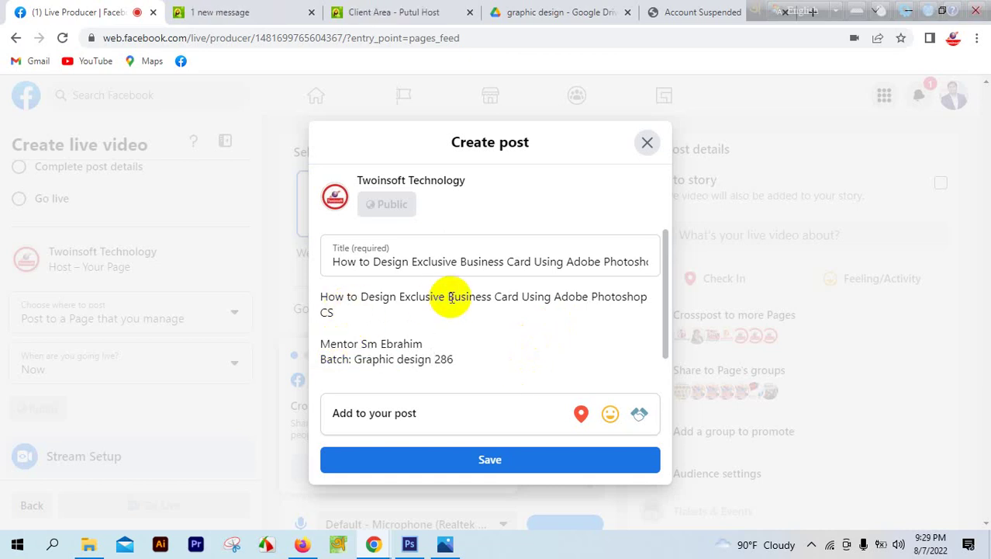
- Save the post details and start the live broadcast
{"action": "left_click", "coordinate": [532, 460]}
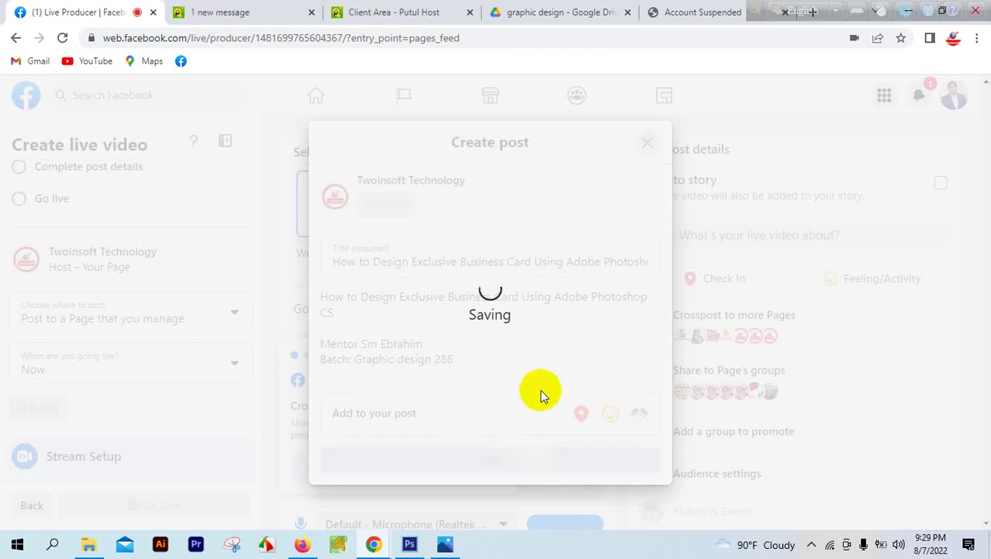
{"action": "scroll", "coordinate": [522, 330], "scroll_direction": "down", "scroll_amount": 3}
{"action": "scroll", "coordinate": [504, 349], "scroll_direction": "down", "scroll_amount": 4}
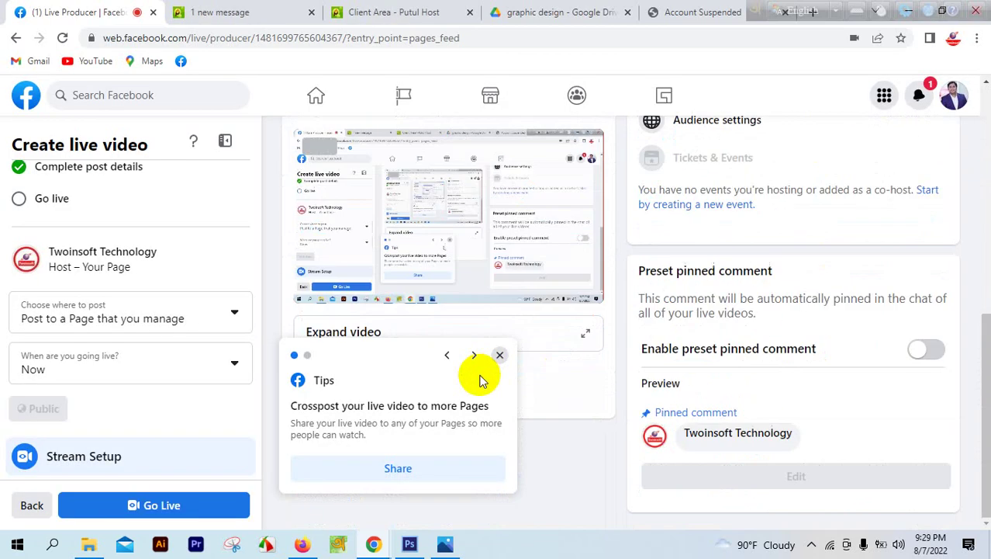
{"action": "scroll", "coordinate": [481, 375], "scroll_direction": "up", "scroll_amount": 6}
{"action": "scroll", "coordinate": [498, 193], "scroll_direction": "down", "scroll_amount": 4}
{"action": "scroll", "coordinate": [439, 309], "scroll_direction": "down", "scroll_amount": 2}
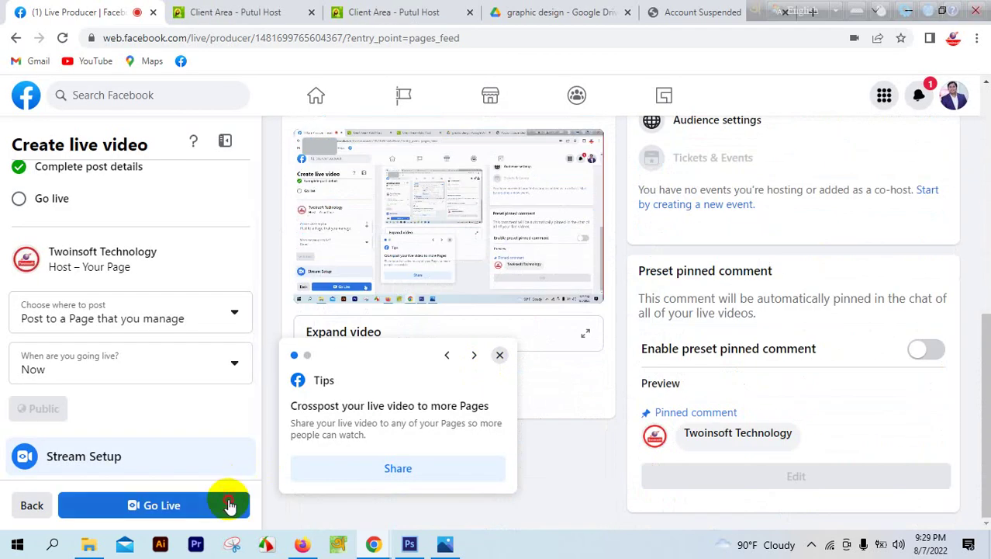
{"action": "left_click", "coordinate": [228, 504]}
- Close the blank Untitled-1 document in Photoshop
{"action": "left_click", "coordinate": [410, 543]}
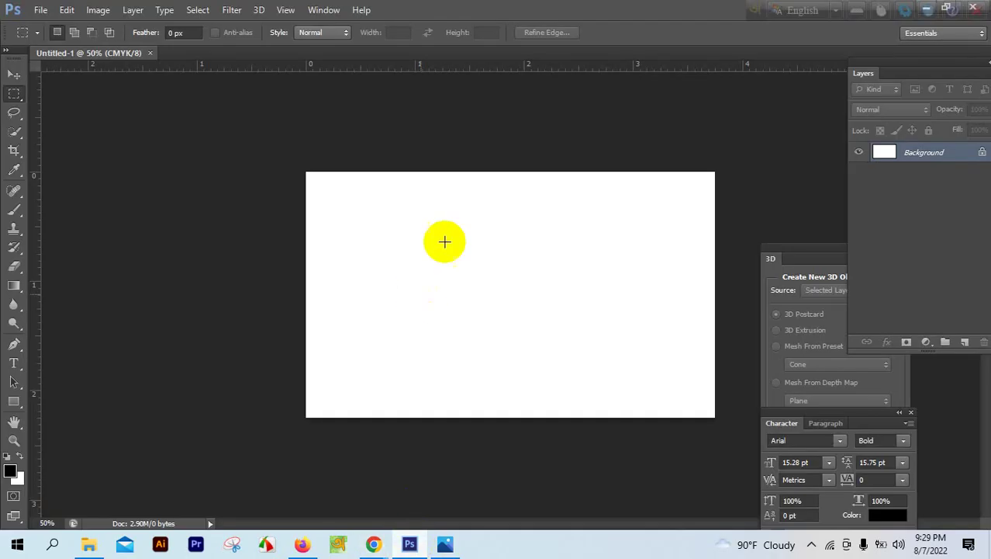
{"action": "left_click", "coordinate": [305, 125]}
{"action": "left_click", "coordinate": [156, 54]}
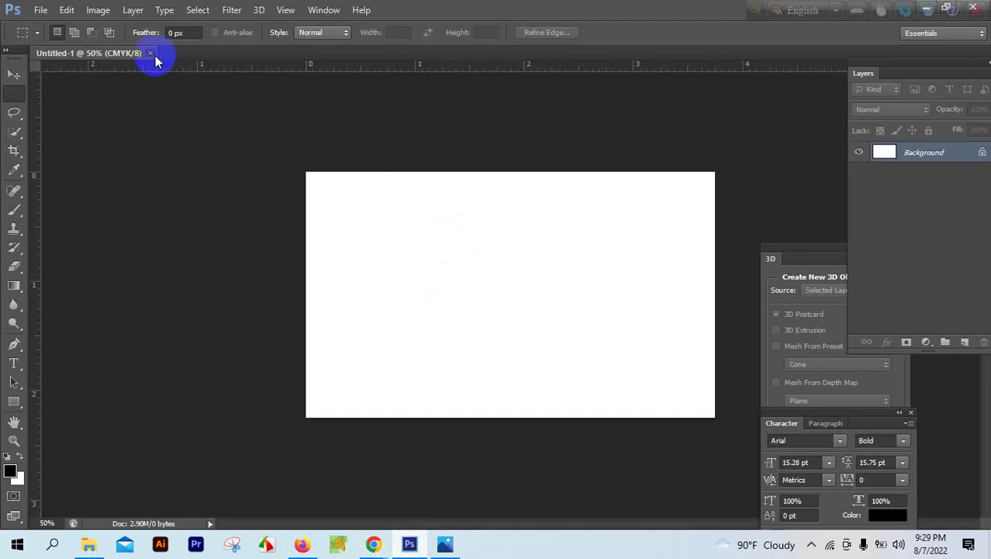
{"action": "left_click", "coordinate": [397, 245]}
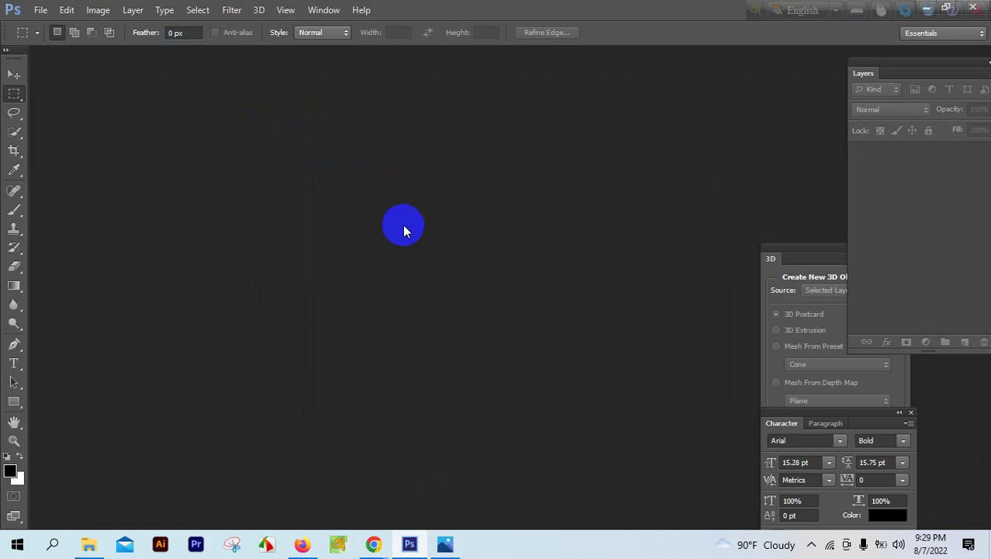
- Check Firefox, the reference business-card image and the starting live broadcast, then return to Photoshop
{"action": "left_click", "coordinate": [301, 544]}
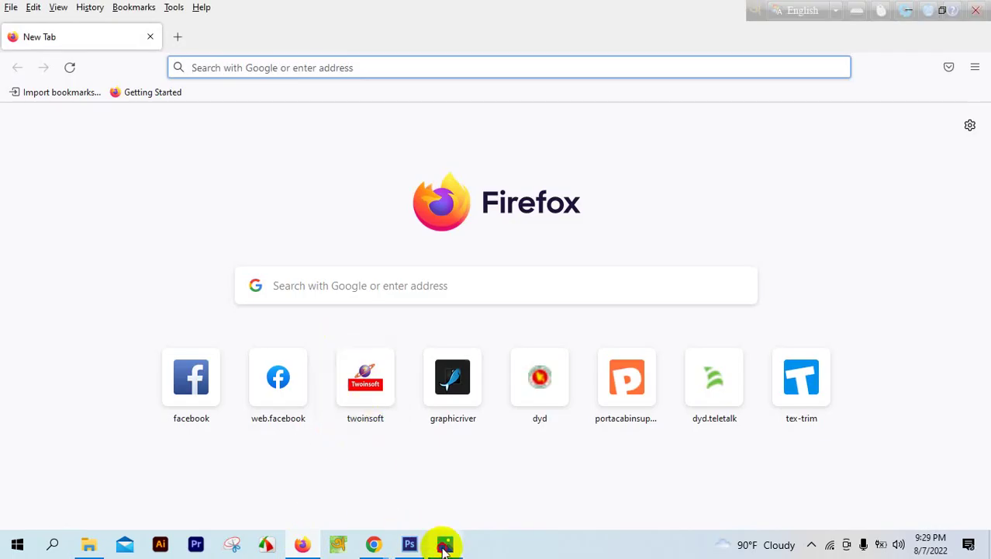
{"action": "left_click", "coordinate": [444, 544]}
{"action": "left_click", "coordinate": [300, 472]}
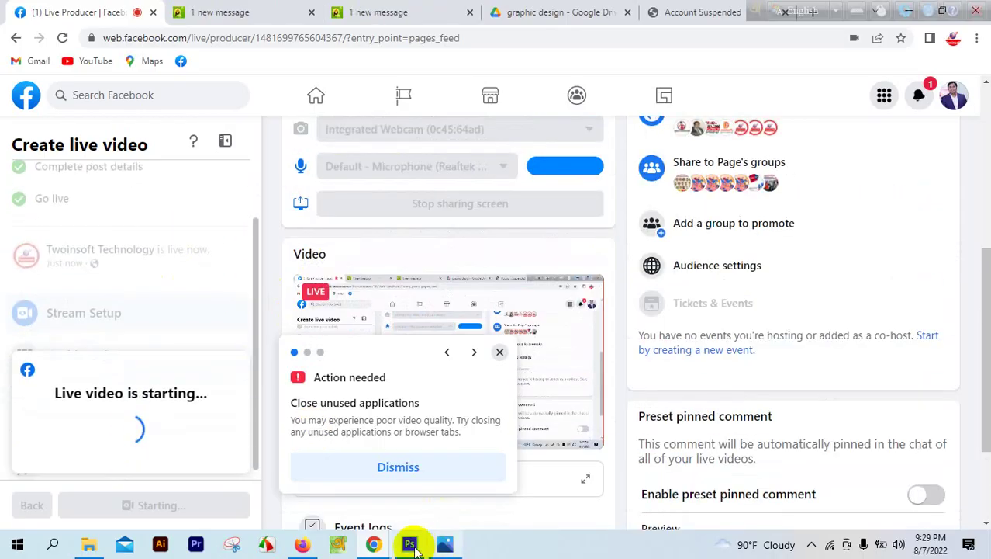
{"action": "left_click", "coordinate": [410, 544]}
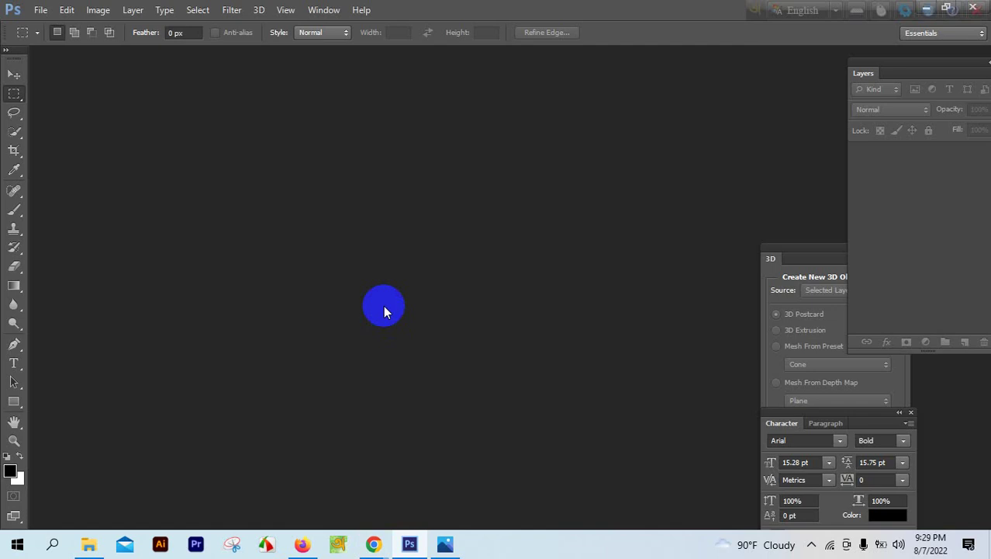
- Create a new 3.75 × 2.25 inch, 300 ppi CMYK document with a White background
{"action": "left_click", "coordinate": [44, 12]}
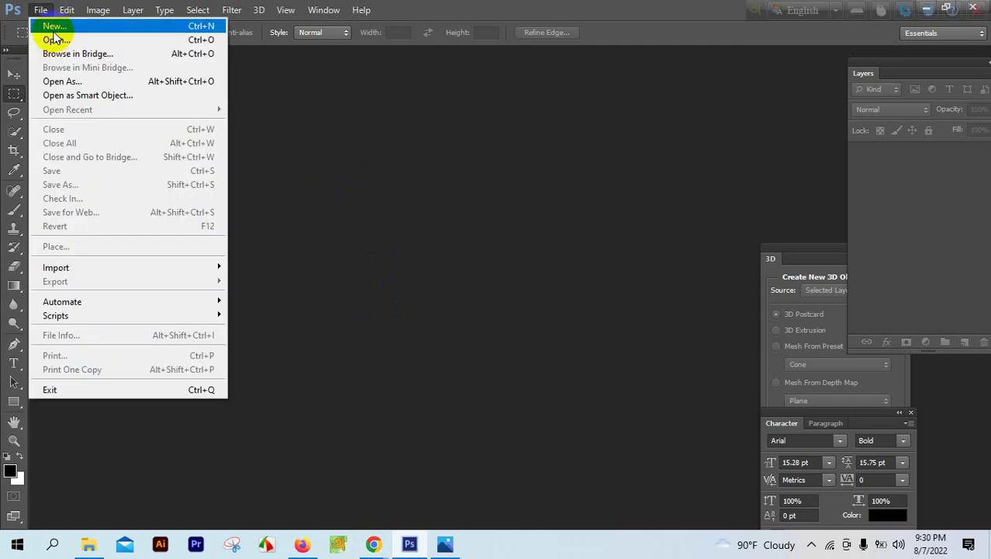
{"action": "left_click", "coordinate": [54, 31]}
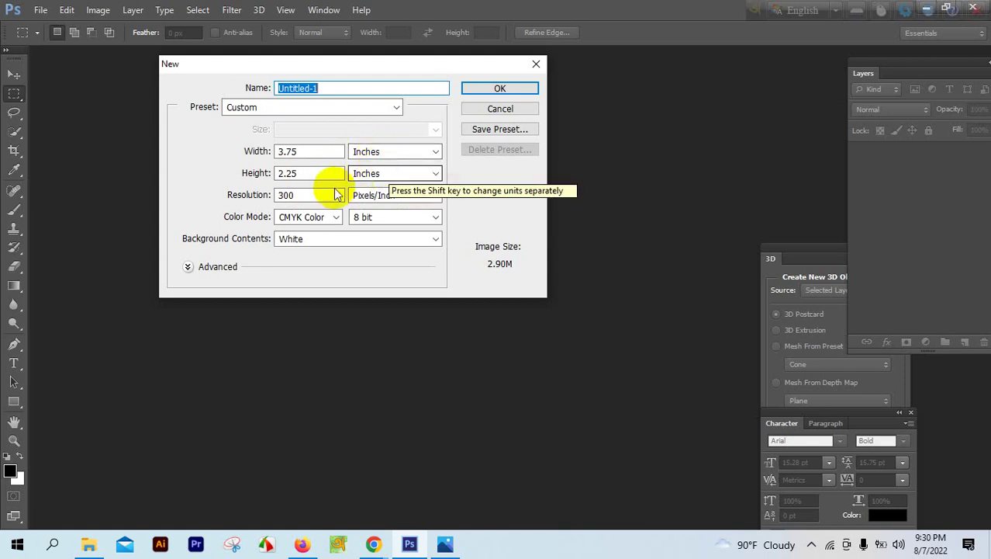
{"action": "left_click", "coordinate": [308, 195]}
{"action": "left_click", "coordinate": [241, 194]}
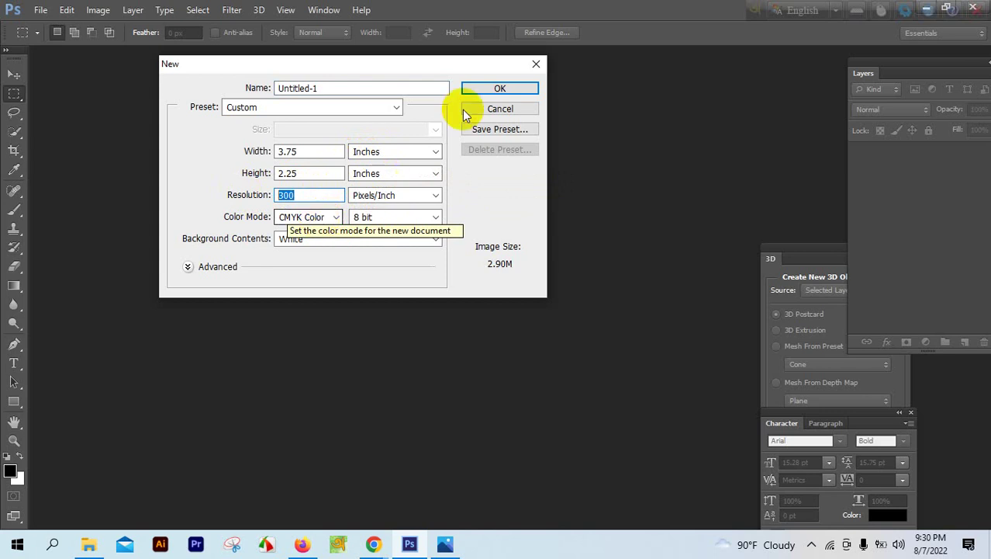
{"action": "left_click", "coordinate": [499, 91]}
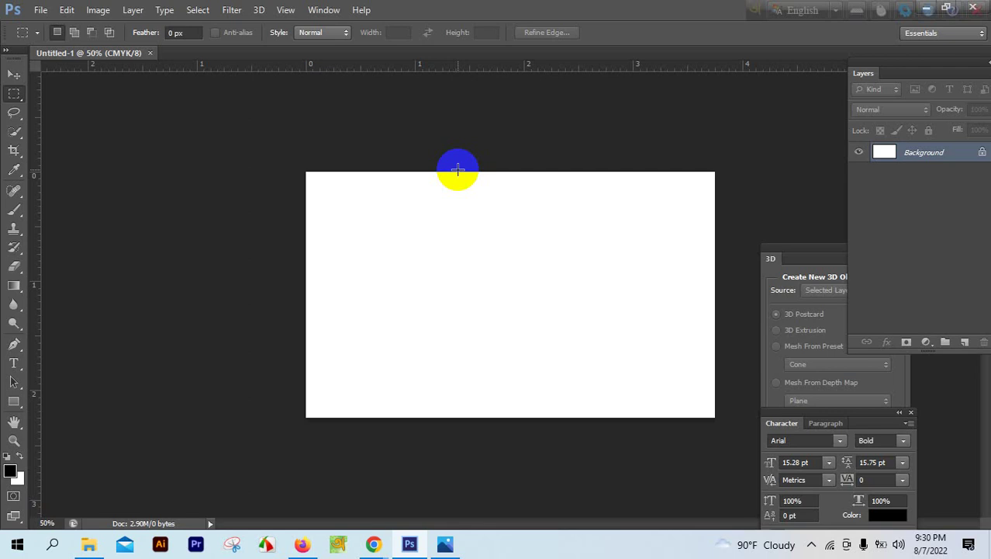
- Place guides on the left, top, right and bottom edges of the card
{"action": "left_click_drag", "start_coordinate": [457, 169], "coordinate": [350, 207]}
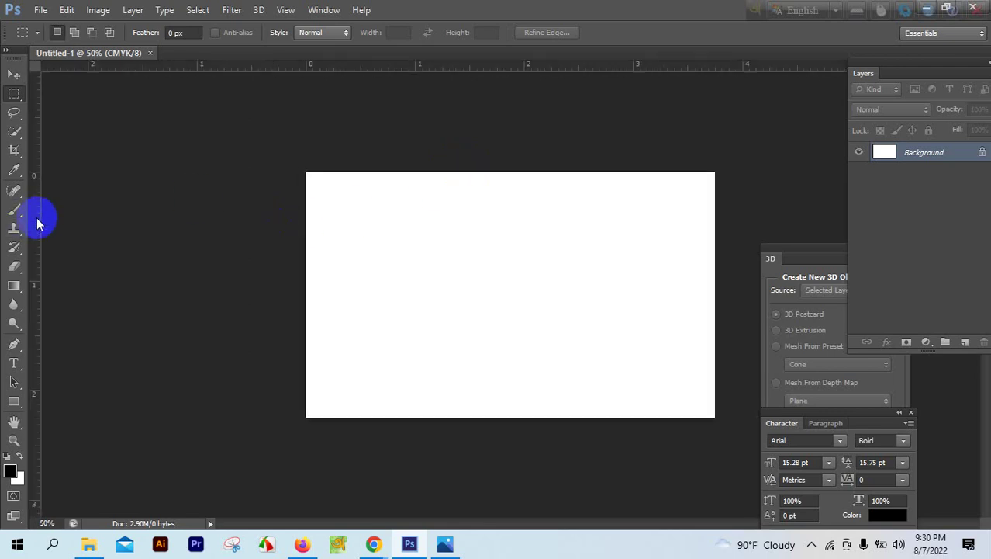
{"action": "left_click_drag", "start_coordinate": [37, 224], "coordinate": [306, 257]}
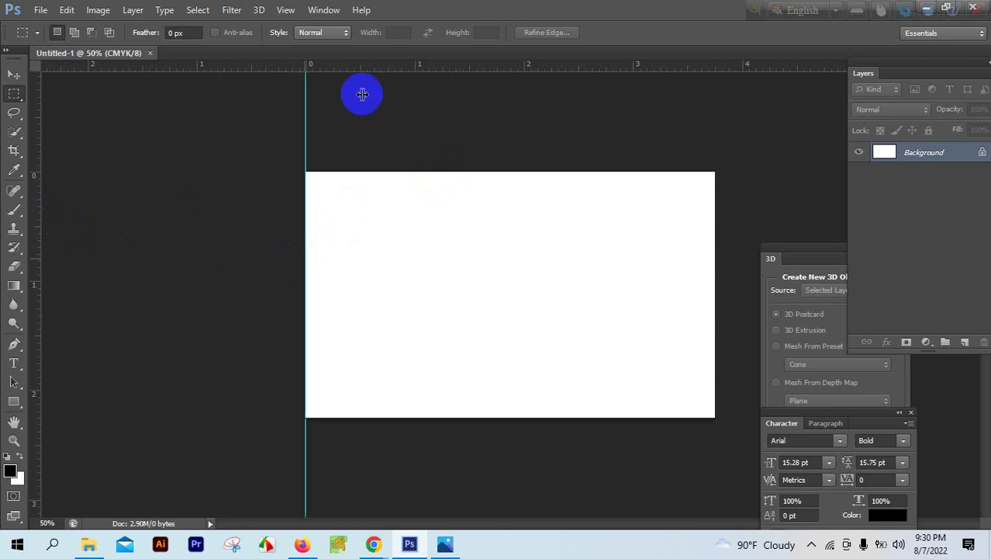
{"action": "left_click_drag", "start_coordinate": [379, 67], "coordinate": [377, 171]}
{"action": "mouse_move", "coordinate": [37, 295]}
{"action": "left_mouse_down"}
{"action": "mouse_move", "coordinate": [735, 325]}
{"action": "mouse_move", "coordinate": [715, 332]}
{"action": "left_mouse_up"}
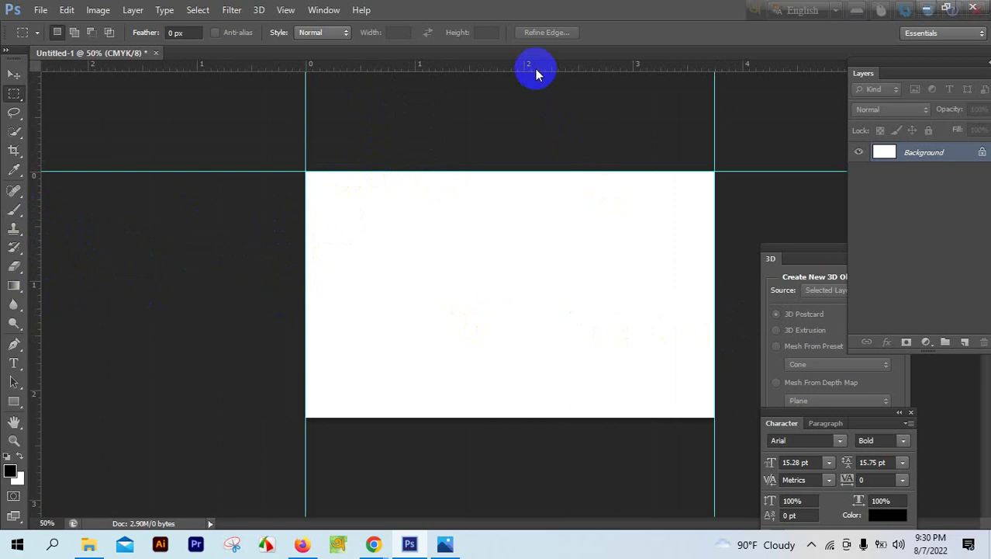
{"action": "mouse_move", "coordinate": [536, 72]}
{"action": "left_mouse_down"}
{"action": "mouse_move", "coordinate": [538, 425]}
{"action": "mouse_move", "coordinate": [547, 412]}
{"action": "mouse_move", "coordinate": [508, 414]}
{"action": "left_mouse_up"}
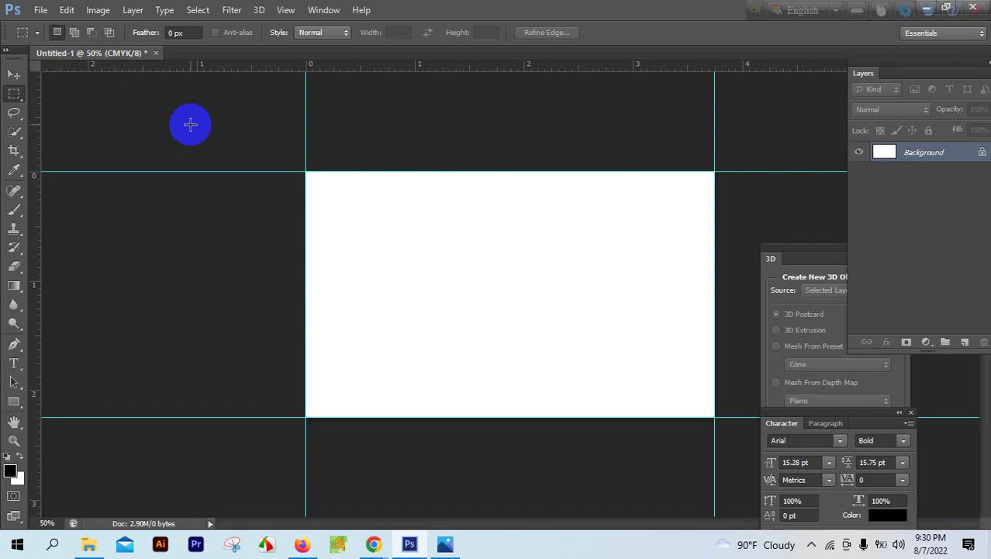
{"action": "left_click", "coordinate": [103, 11]}
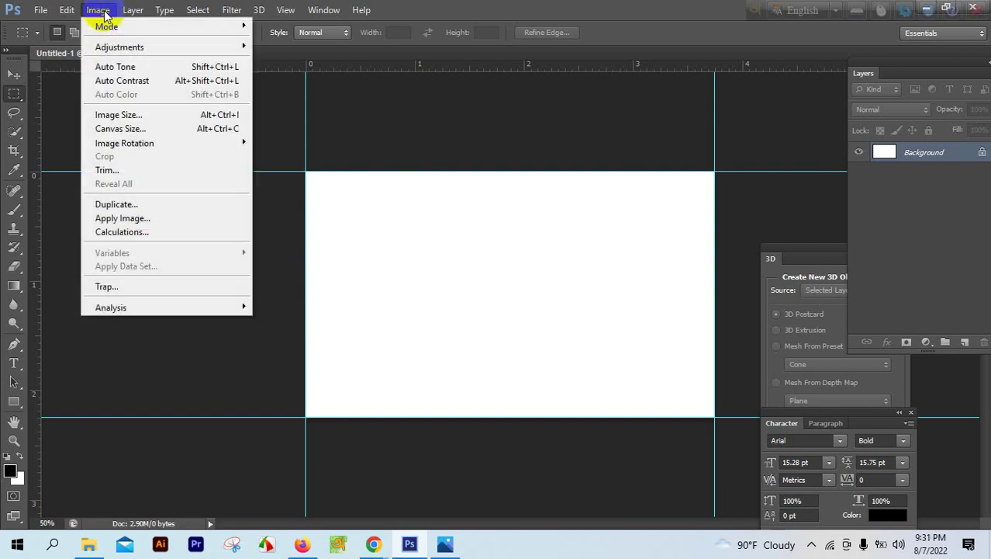
- Enlarge the canvas by a relative 0.25 inch in width and height, to 4 × 2.5 inches
{"action": "left_click", "coordinate": [132, 129]}
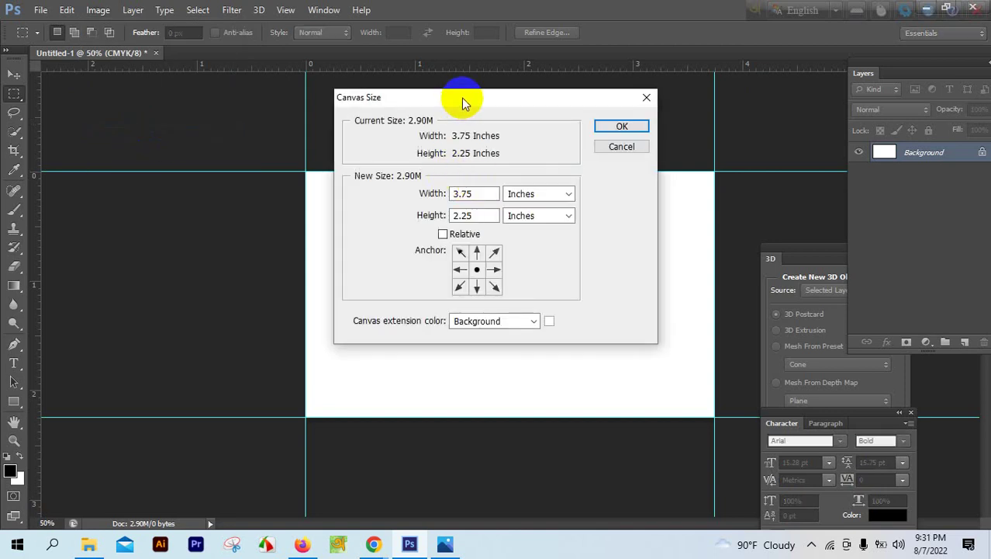
{"action": "left_click_drag", "start_coordinate": [463, 103], "coordinate": [341, 138]}
{"action": "left_click", "coordinate": [351, 271]}
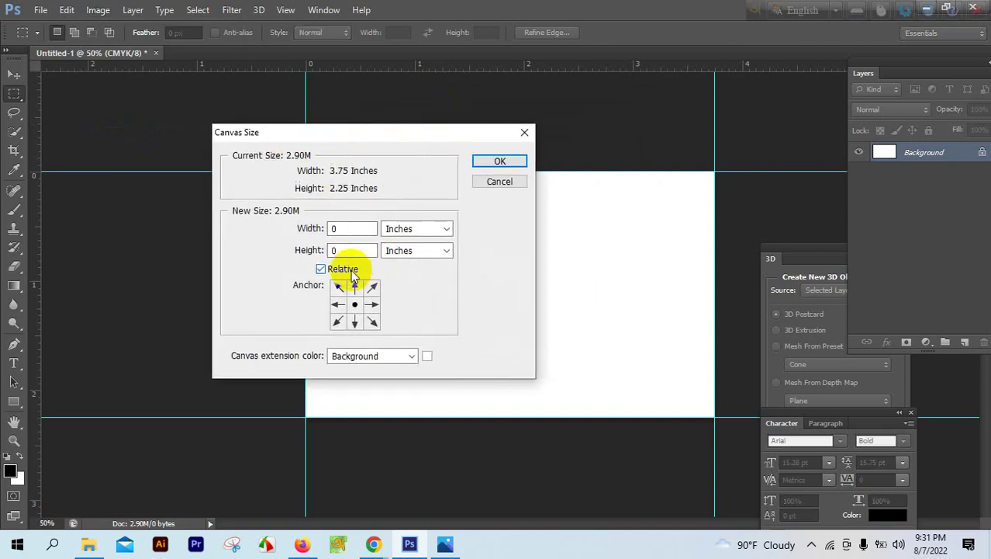
{"action": "left_click", "coordinate": [311, 228]}
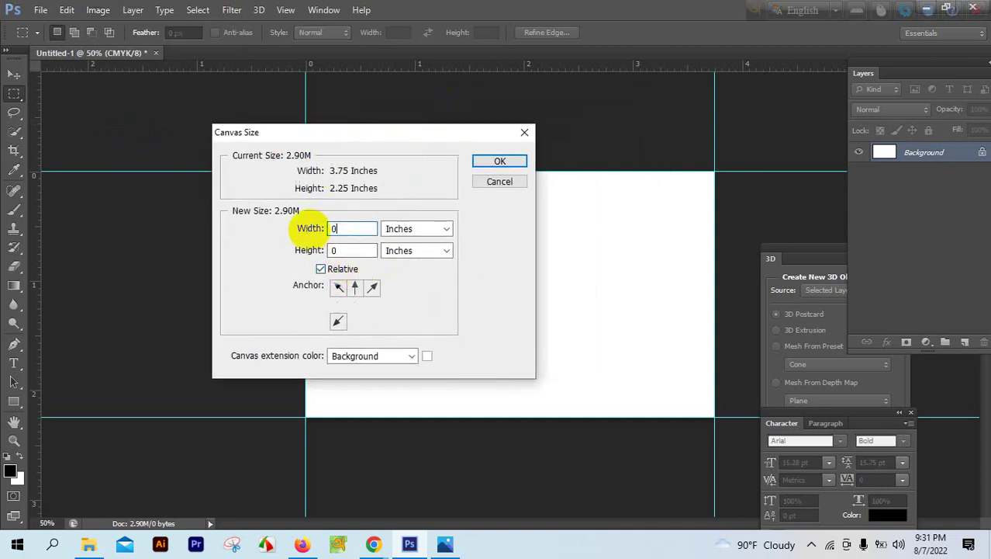
{"action": "type", "text": "0.25"}
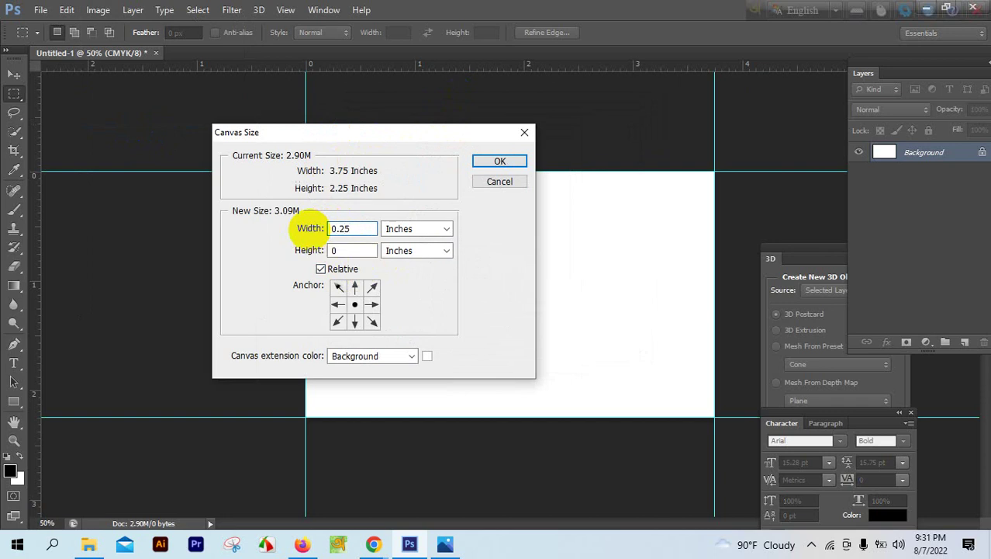
{"action": "double_click", "coordinate": [343, 250]}
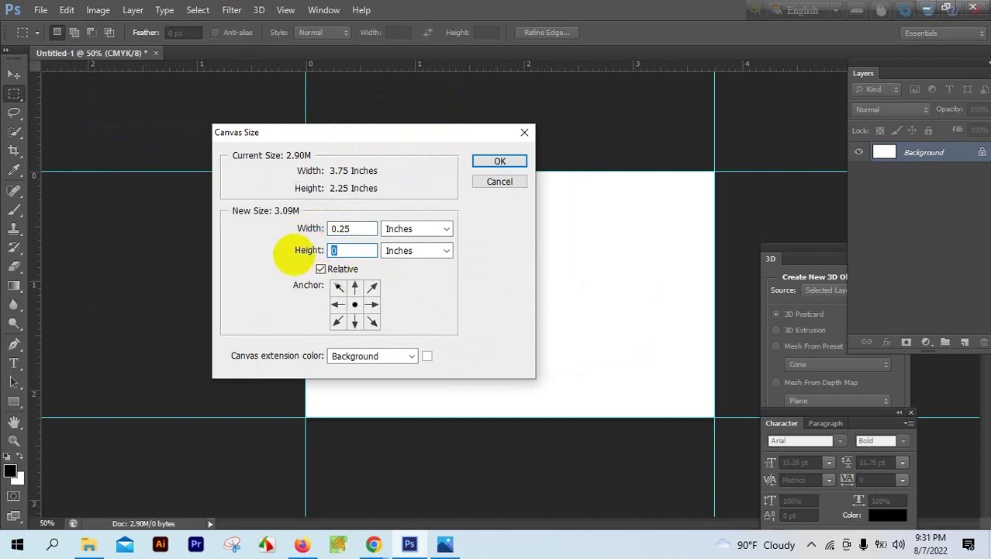
{"action": "type", "text": ".25"}
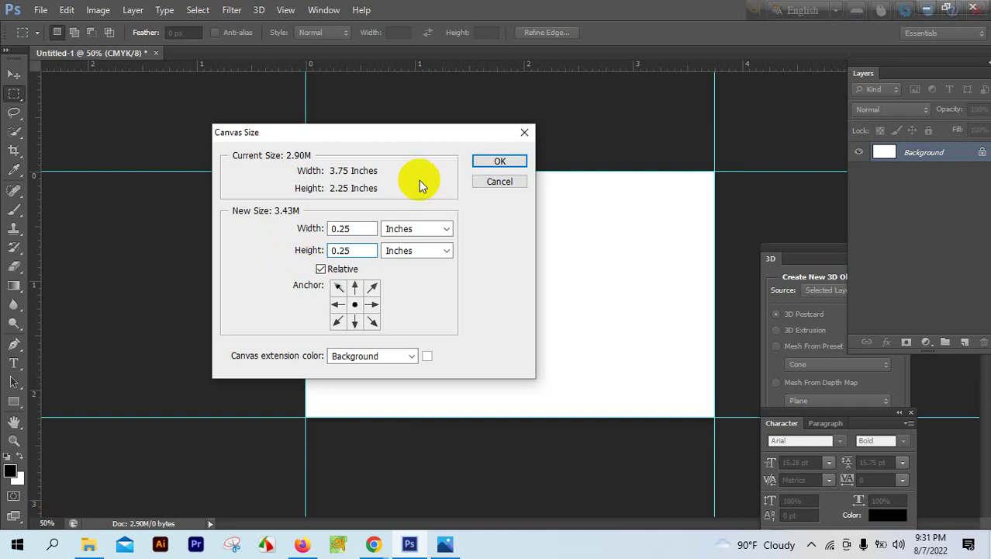
{"action": "left_click", "coordinate": [499, 161]}
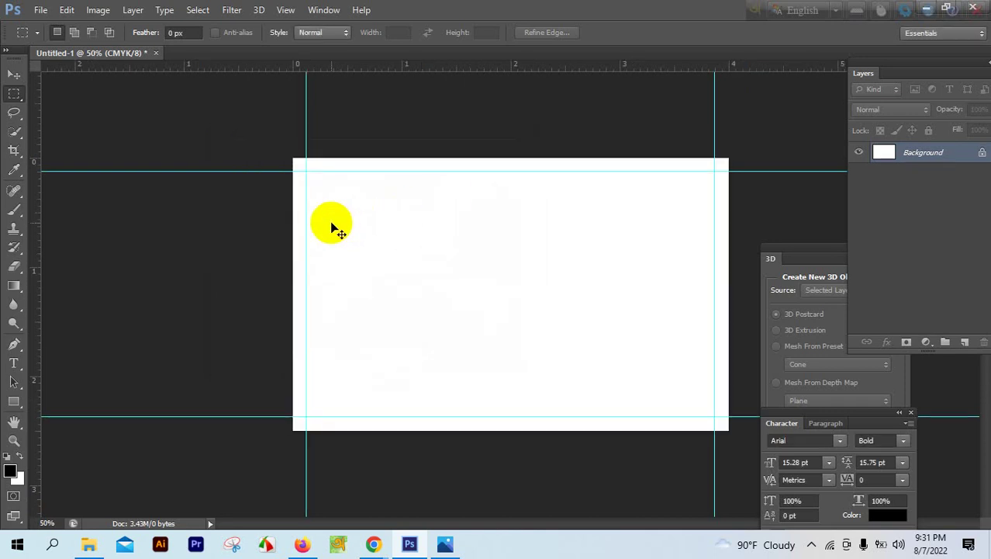
{"action": "key", "text": "ctrl+plus"}
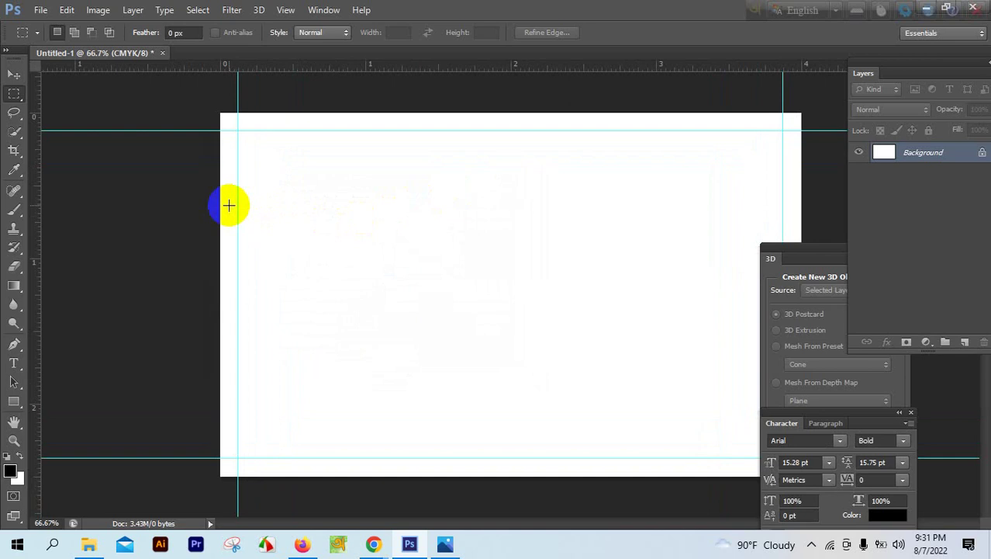
- Draw and clear trial marquee selections to gauge the margin along the canvas's top and left edges
{"action": "mouse_move", "coordinate": [222, 192]}
{"action": "left_mouse_down"}
{"action": "mouse_move", "coordinate": [230, 230]}
{"action": "mouse_move", "coordinate": [230, 213]}
{"action": "left_mouse_up"}
{"action": "mouse_move", "coordinate": [221, 158]}
{"action": "left_mouse_down"}
{"action": "mouse_move", "coordinate": [230, 230]}
{"action": "mouse_move", "coordinate": [245, 203]}
{"action": "left_mouse_up"}
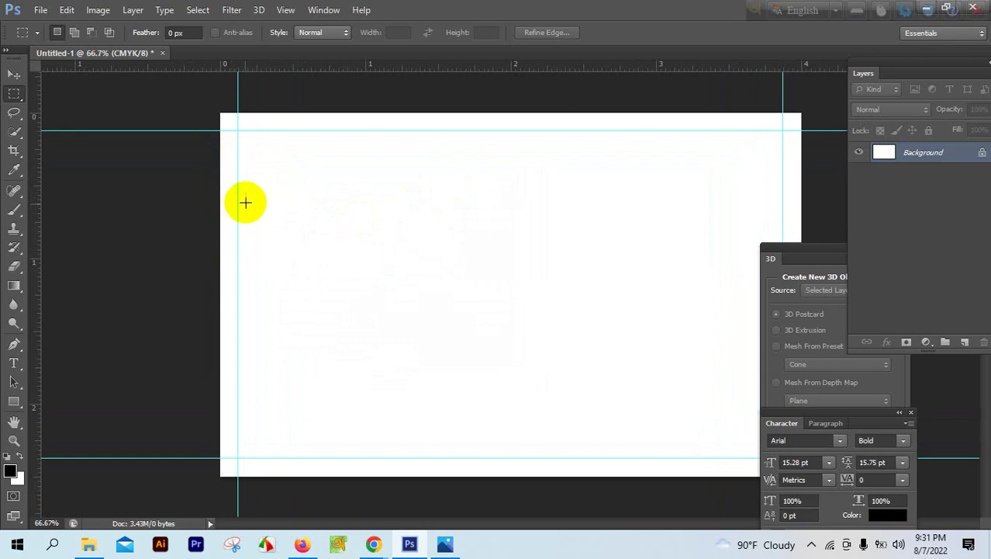
{"action": "left_click_drag", "start_coordinate": [223, 149], "coordinate": [220, 133]}
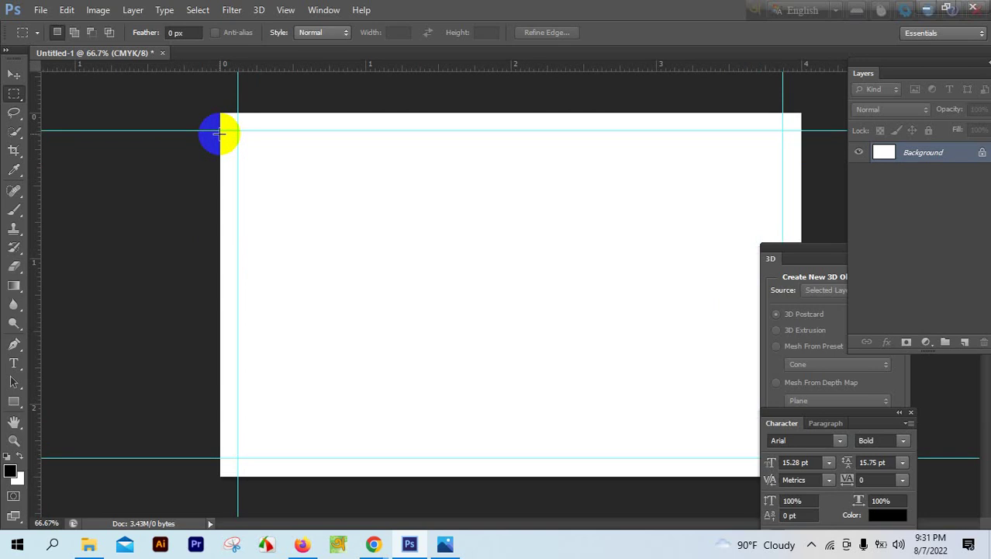
{"action": "mouse_move", "coordinate": [220, 133]}
{"action": "left_mouse_down"}
{"action": "mouse_move", "coordinate": [236, 263]}
{"action": "mouse_move", "coordinate": [245, 134]}
{"action": "left_mouse_up"}
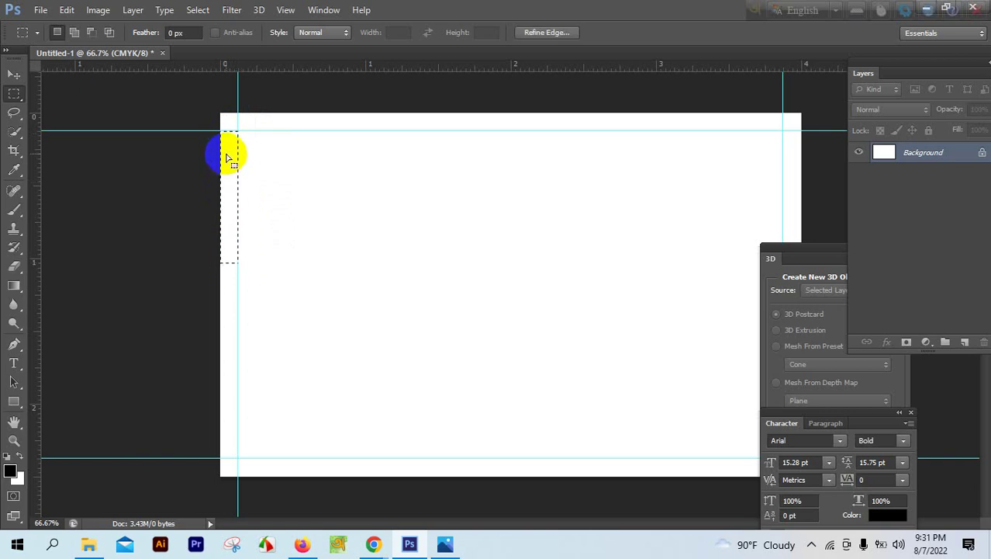
{"action": "left_click", "coordinate": [237, 128]}
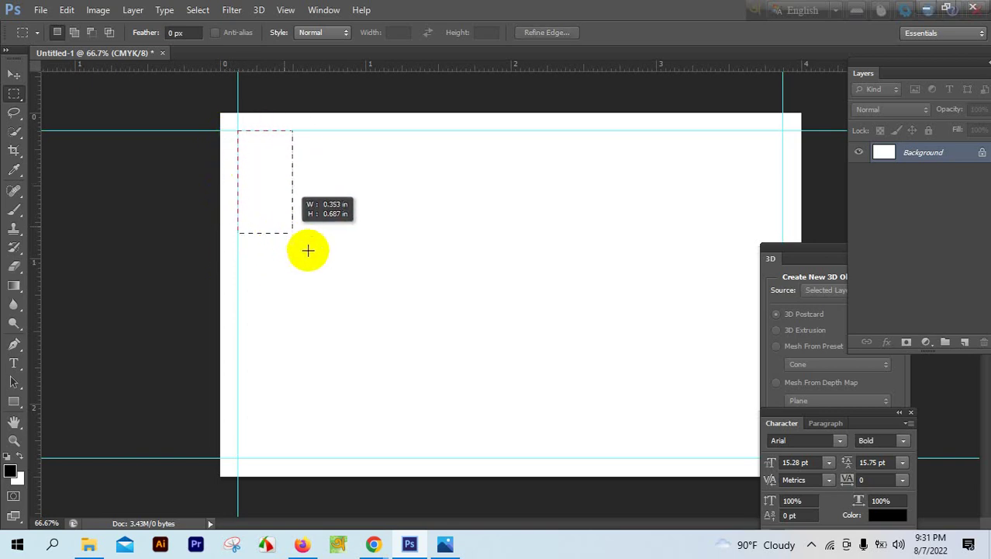
{"action": "left_click_drag", "start_coordinate": [248, 173], "coordinate": [749, 450]}
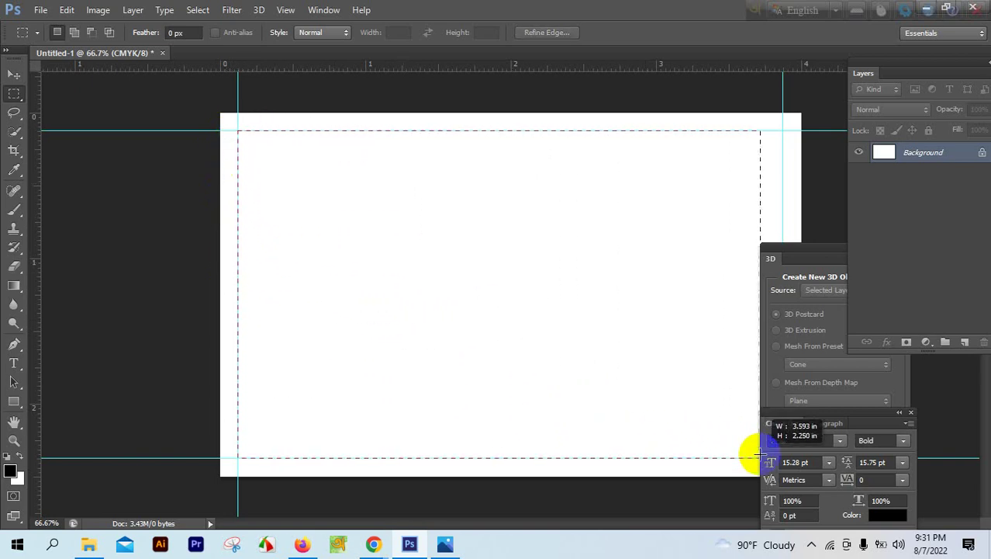
{"action": "left_click", "coordinate": [302, 290]}
{"action": "left_click_drag", "start_coordinate": [221, 130], "coordinate": [233, 208]}
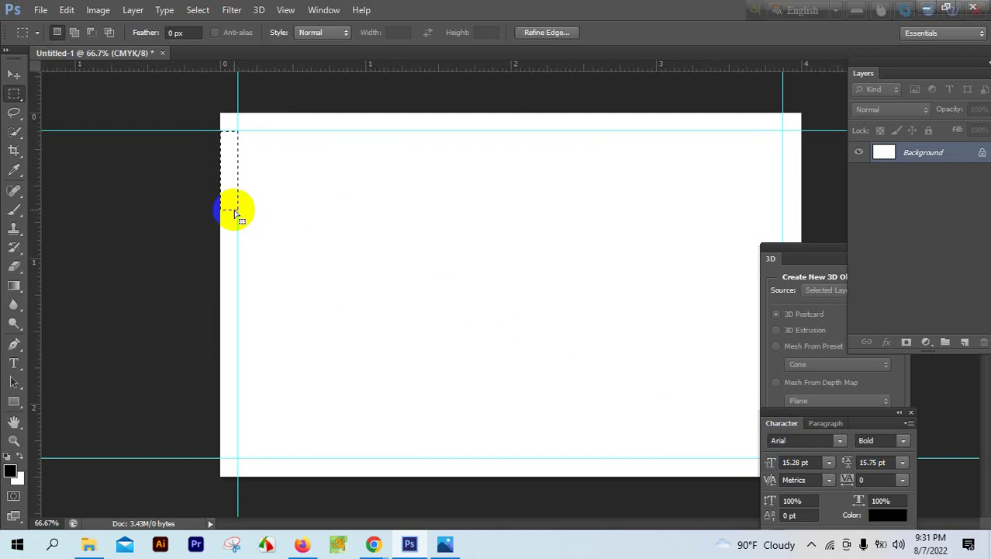
{"action": "left_click", "coordinate": [230, 153]}
{"action": "left_click_drag", "start_coordinate": [223, 135], "coordinate": [233, 283]}
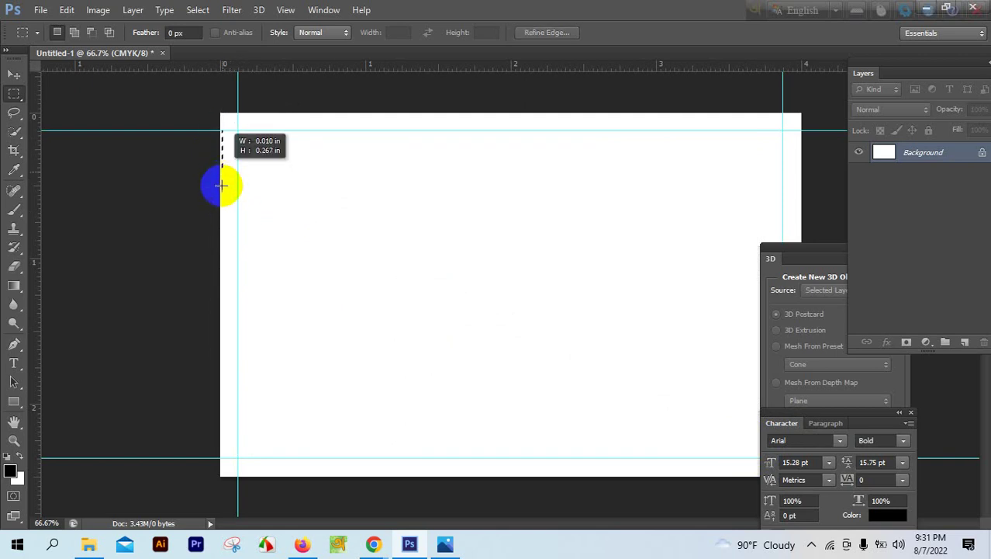
{"action": "left_click", "coordinate": [272, 179]}
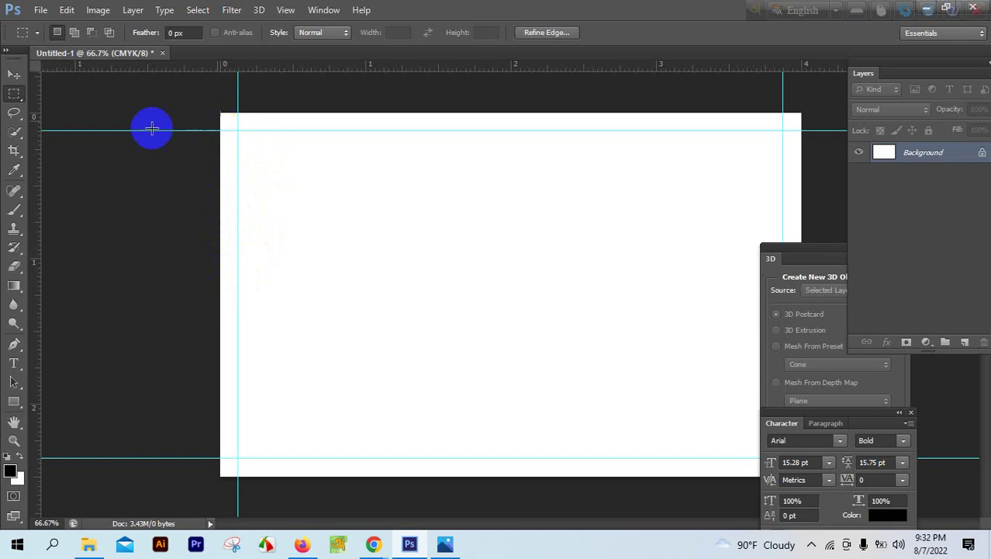
- Add guides from the rulers at the enlarged canvas's outer left, top, bottom and right edges
{"action": "left_click_drag", "start_coordinate": [36, 284], "coordinate": [220, 303]}
{"action": "left_click_drag", "start_coordinate": [285, 68], "coordinate": [288, 112]}
{"action": "left_click_drag", "start_coordinate": [283, 72], "coordinate": [339, 475]}
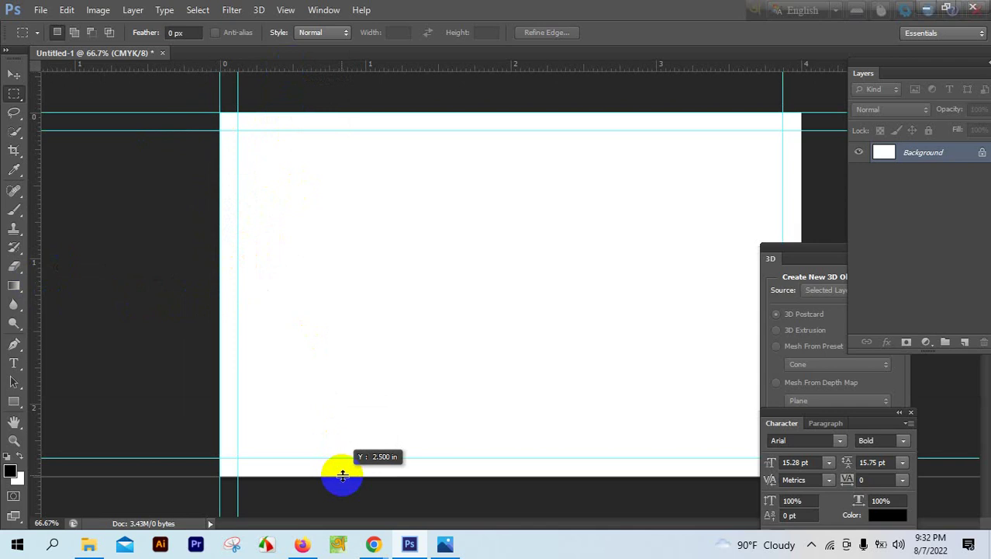
{"action": "mouse_move", "coordinate": [39, 295]}
{"action": "left_mouse_down"}
{"action": "mouse_move", "coordinate": [703, 326]}
{"action": "mouse_move", "coordinate": [830, 318]}
{"action": "mouse_move", "coordinate": [800, 328]}
{"action": "left_mouse_up"}
{"action": "left_click_drag", "start_coordinate": [773, 254], "coordinate": [836, 252]}
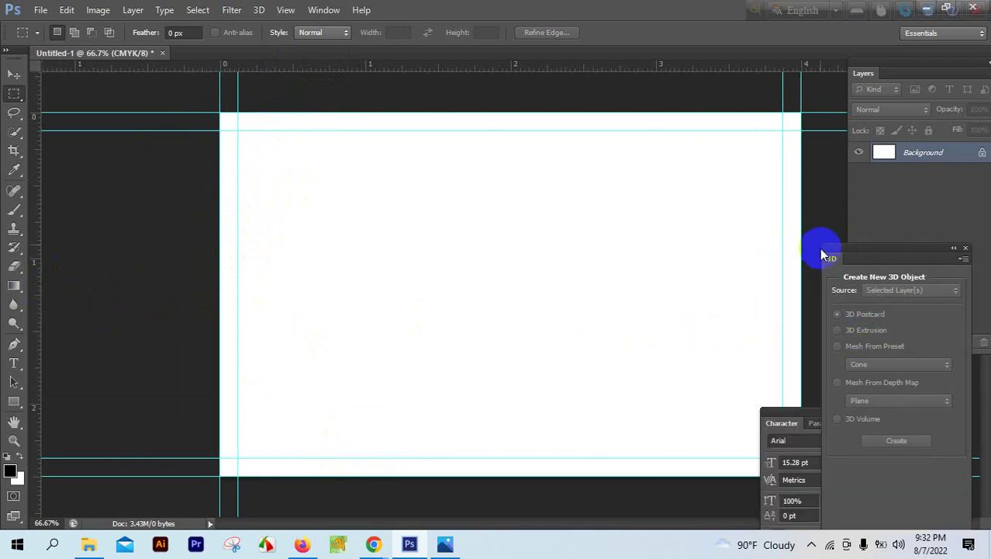
- Enlarge the canvas by another 0.25 inch each way, to 4.25 × 2.75 inches
{"action": "left_click", "coordinate": [101, 11]}
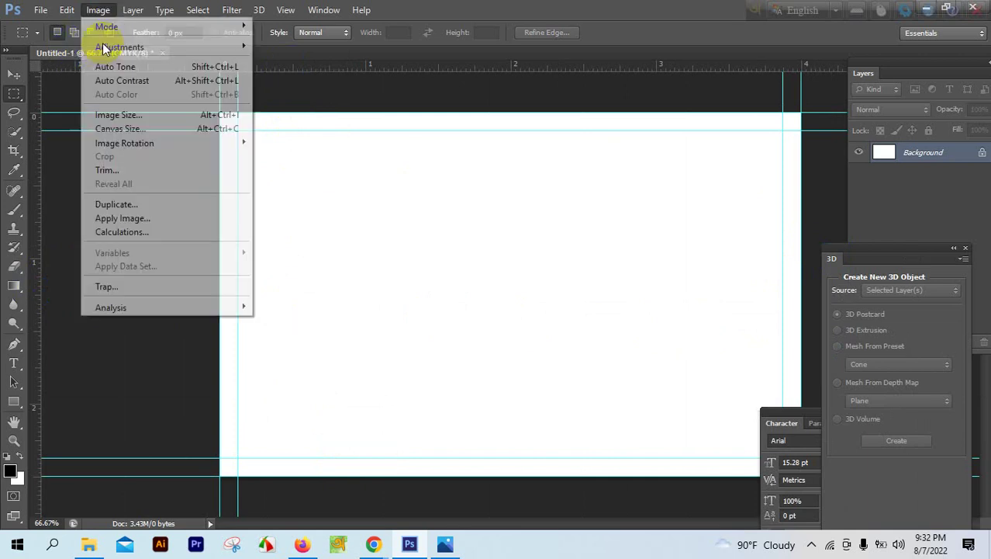
{"action": "left_click", "coordinate": [120, 129]}
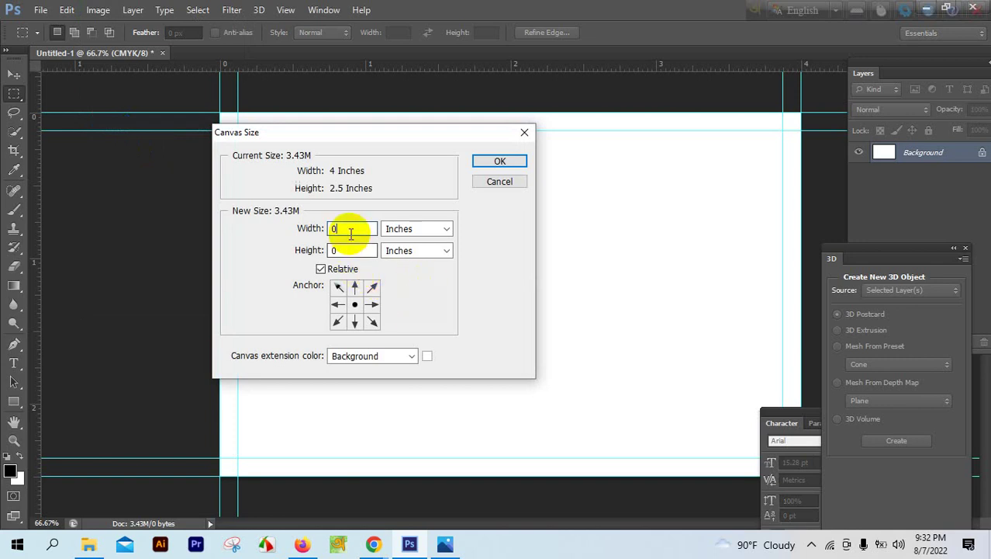
{"action": "type", "text": "0.2"}
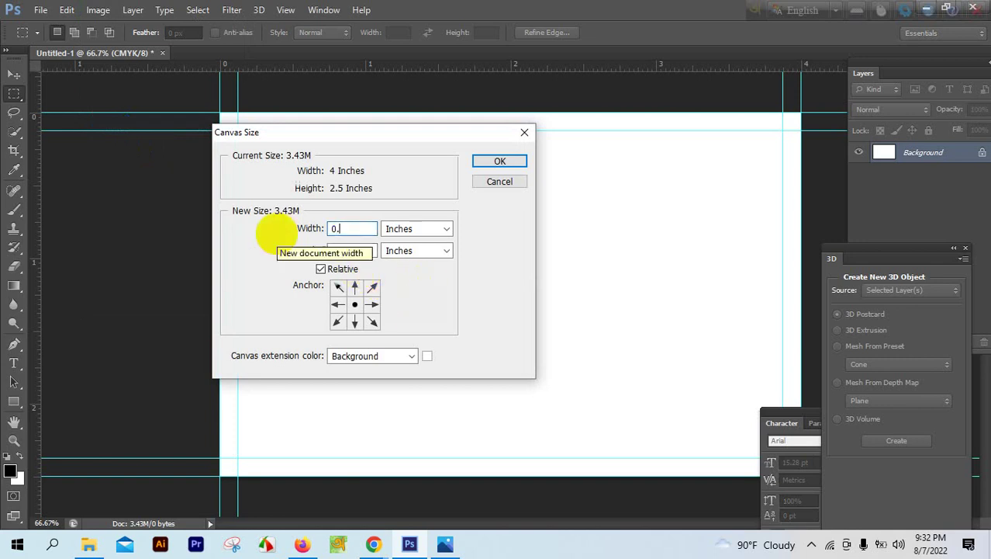
{"action": "type", "text": "5"}
{"action": "double_click", "coordinate": [333, 249]}
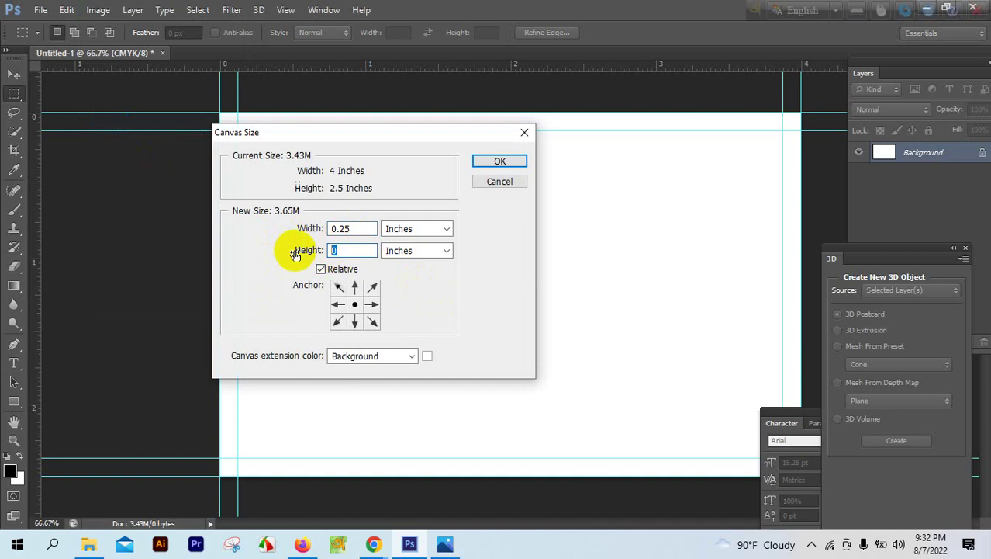
{"action": "type", "text": "5"}
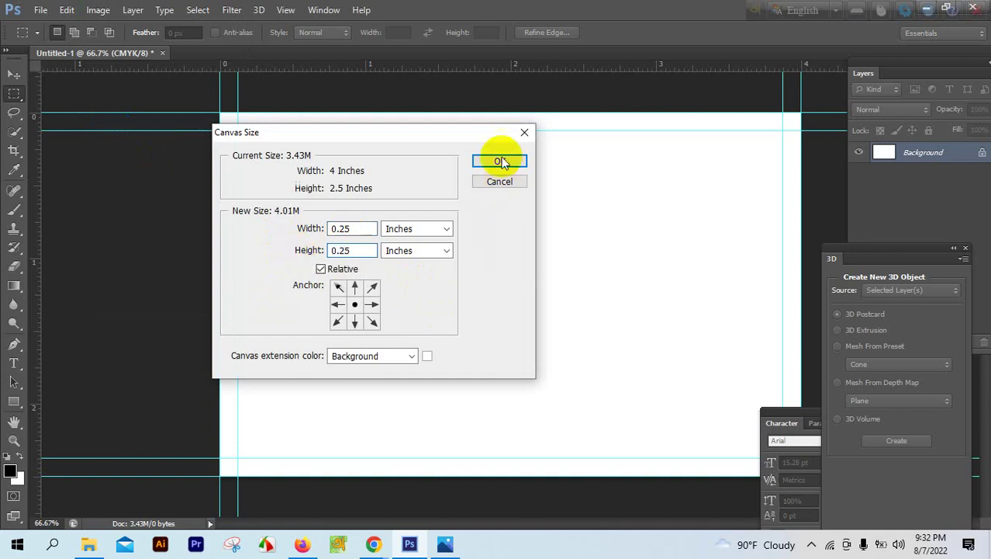
{"action": "left_click", "coordinate": [500, 162]}
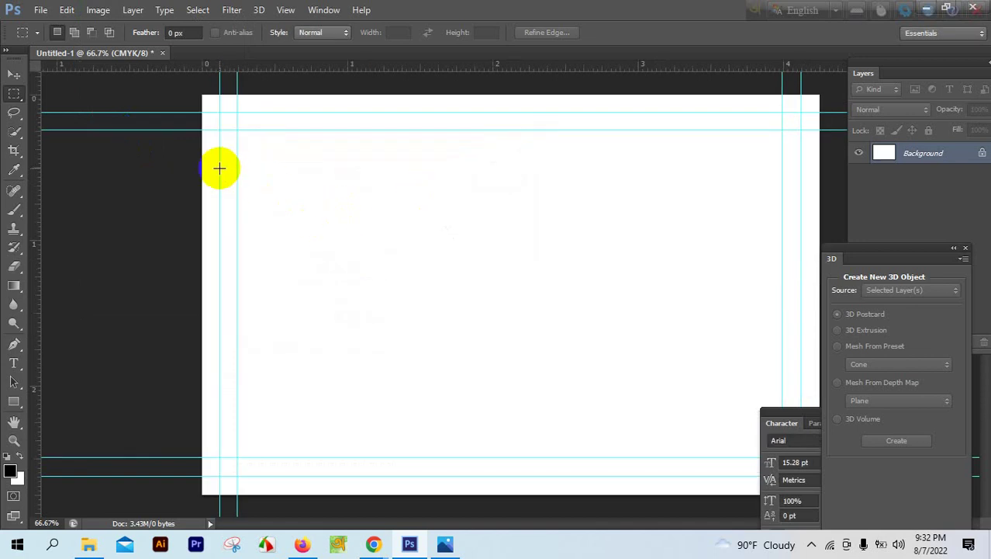
- Draw and cancel trial marquee selections across the canvas and along its left-edge guides
{"action": "left_click_drag", "start_coordinate": [220, 168], "coordinate": [235, 233]}
{"action": "left_click", "coordinate": [202, 119]}
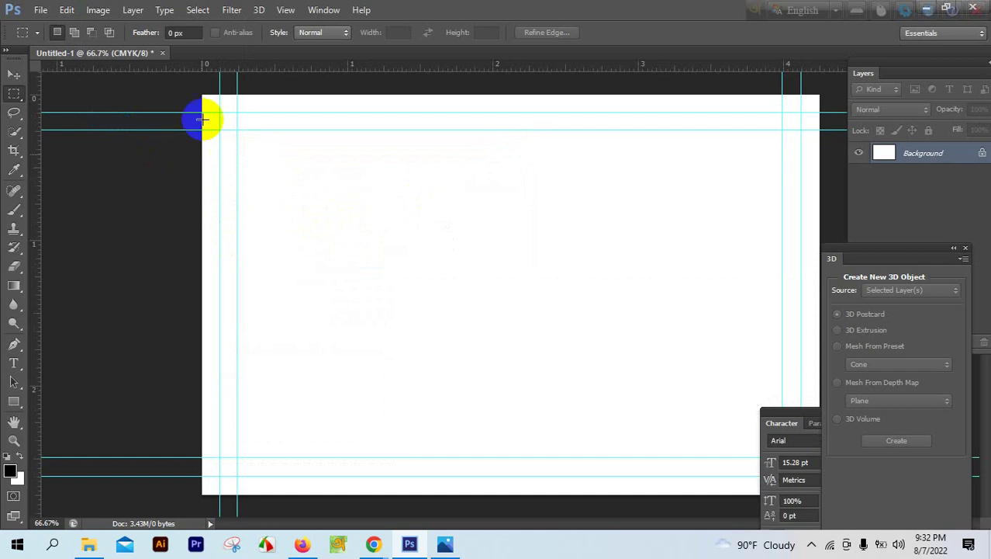
{"action": "left_click_drag", "start_coordinate": [202, 95], "coordinate": [809, 497]}
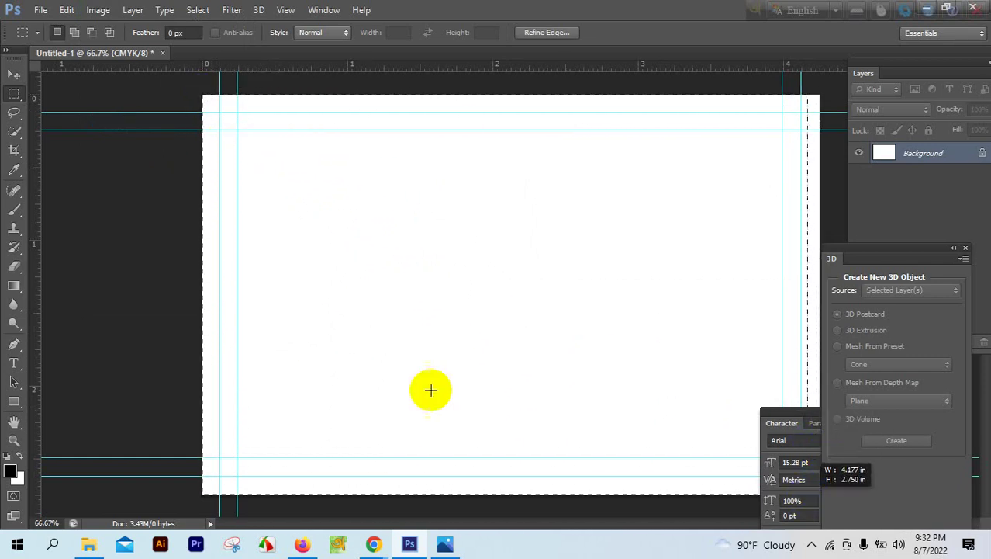
{"action": "mouse_move", "coordinate": [810, 497]}
{"action": "left_mouse_down"}
{"action": "mouse_move", "coordinate": [210, 388]}
{"action": "mouse_move", "coordinate": [205, 356]}
{"action": "left_mouse_up"}
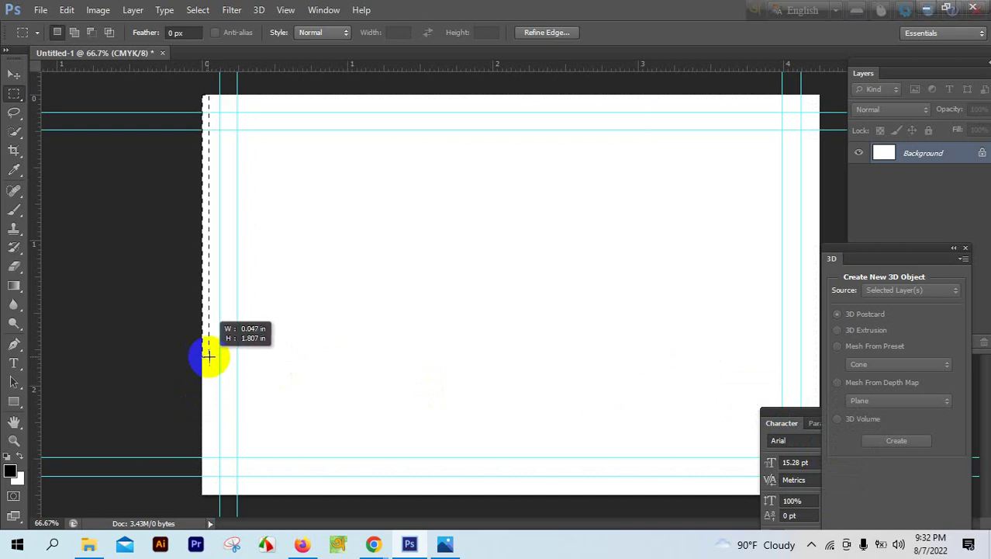
{"action": "left_click_drag", "start_coordinate": [208, 356], "coordinate": [215, 487]}
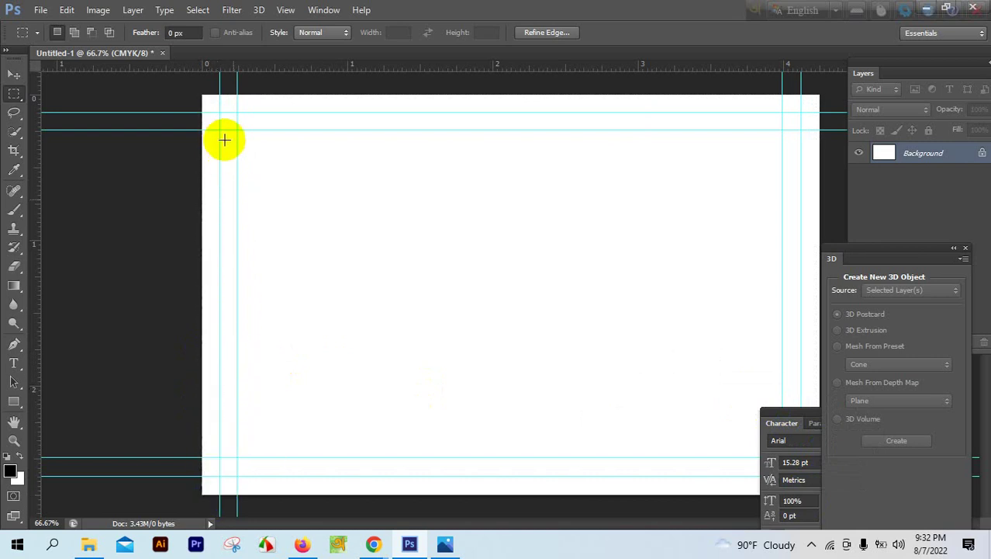
{"action": "left_click_drag", "start_coordinate": [220, 143], "coordinate": [233, 426]}
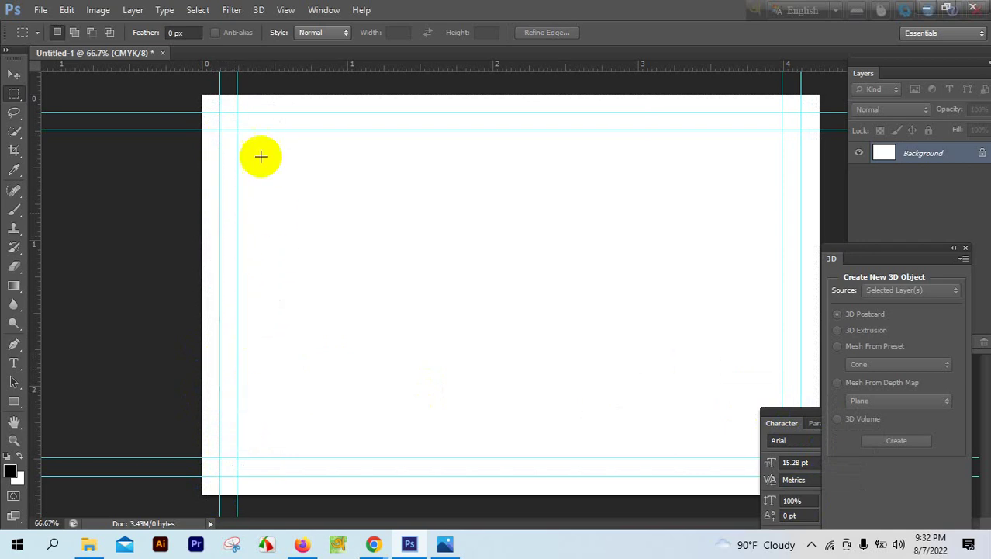
{"action": "mouse_move", "coordinate": [238, 131]}
{"action": "left_mouse_down"}
{"action": "mouse_move", "coordinate": [280, 217]}
{"action": "mouse_move", "coordinate": [783, 457]}
{"action": "left_mouse_up"}
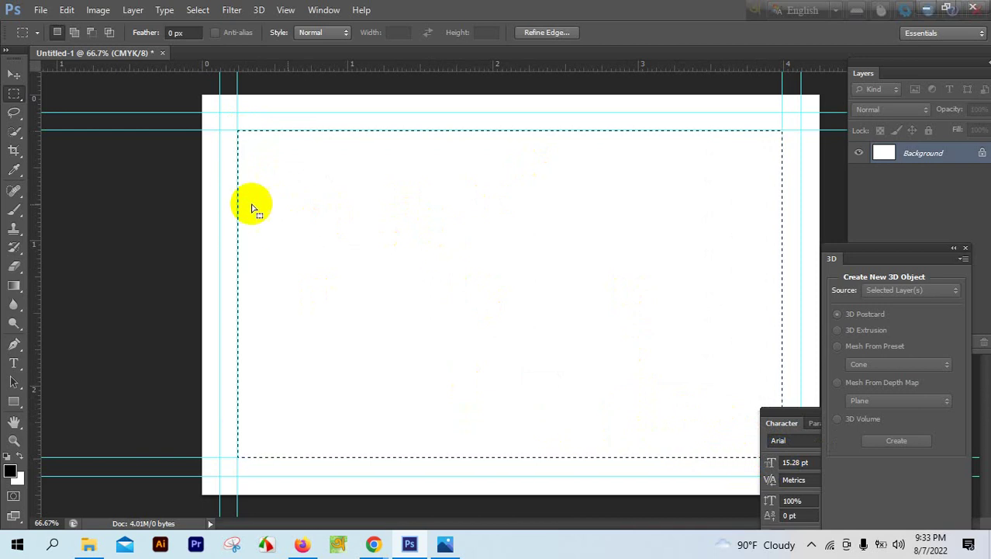
{"action": "left_click", "coordinate": [208, 182]}
{"action": "left_click_drag", "start_coordinate": [208, 181], "coordinate": [233, 269]}
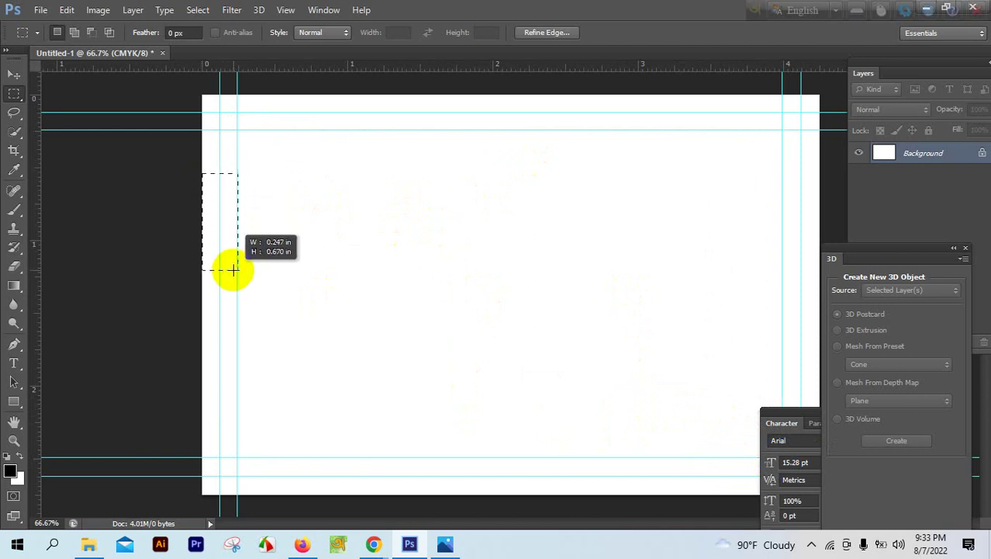
{"action": "left_click", "coordinate": [225, 152]}
{"action": "left_click_drag", "start_coordinate": [212, 144], "coordinate": [236, 238]}
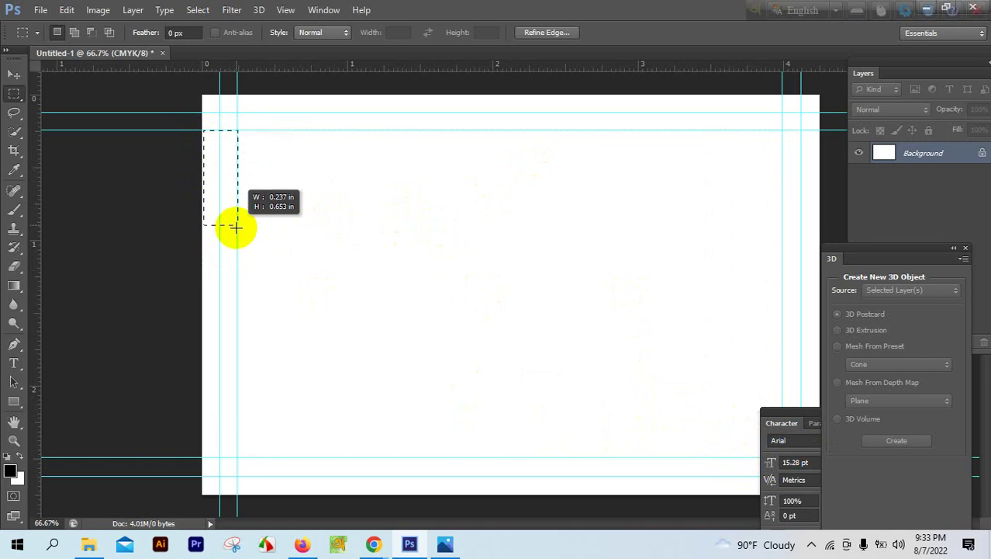
{"action": "left_click", "coordinate": [253, 152]}
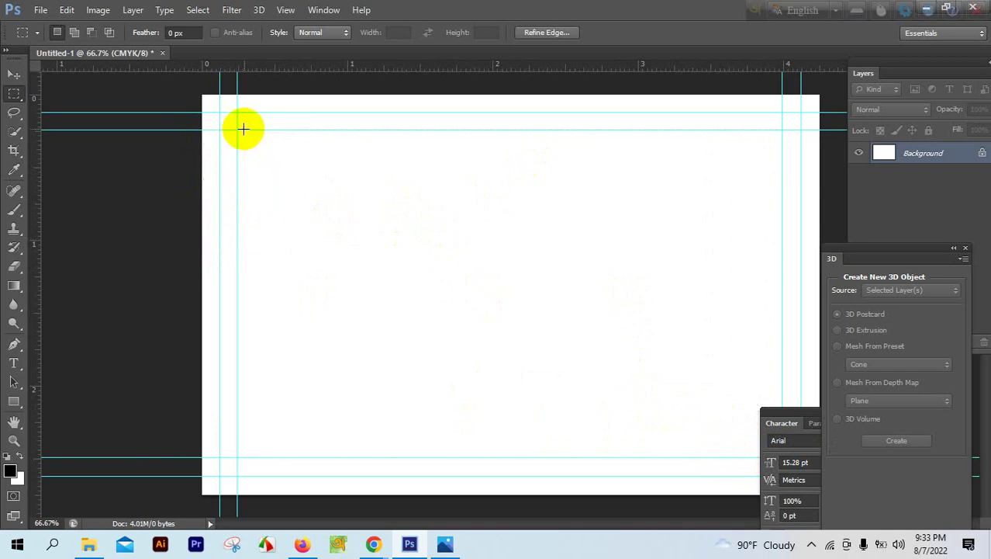
{"action": "left_click_drag", "start_coordinate": [243, 128], "coordinate": [560, 366]}
{"action": "left_click", "coordinate": [560, 299]}
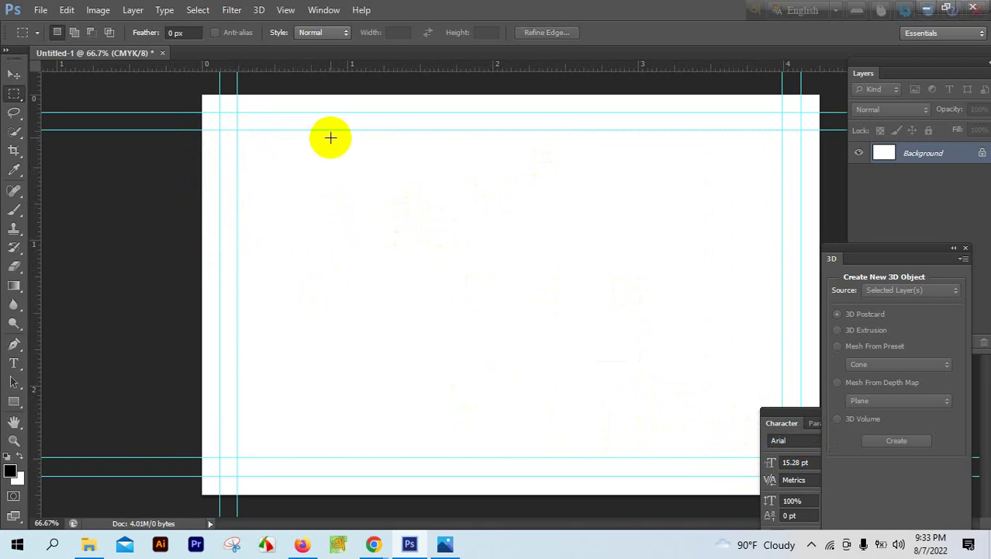
- Float the Character panel out to the right of the canvas
{"action": "key", "text": "ctrl+minus"}
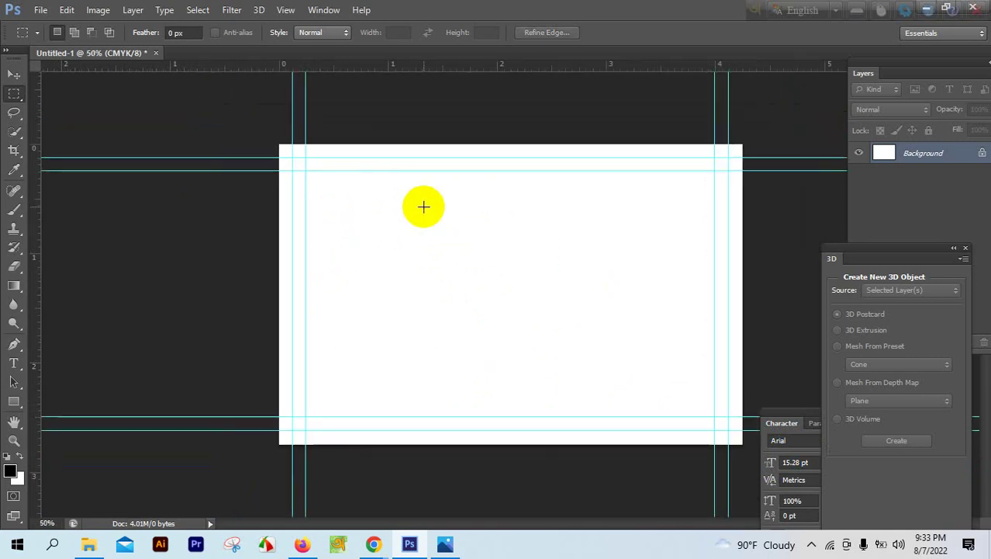
{"action": "left_click_drag", "start_coordinate": [797, 415], "coordinate": [786, 244]}
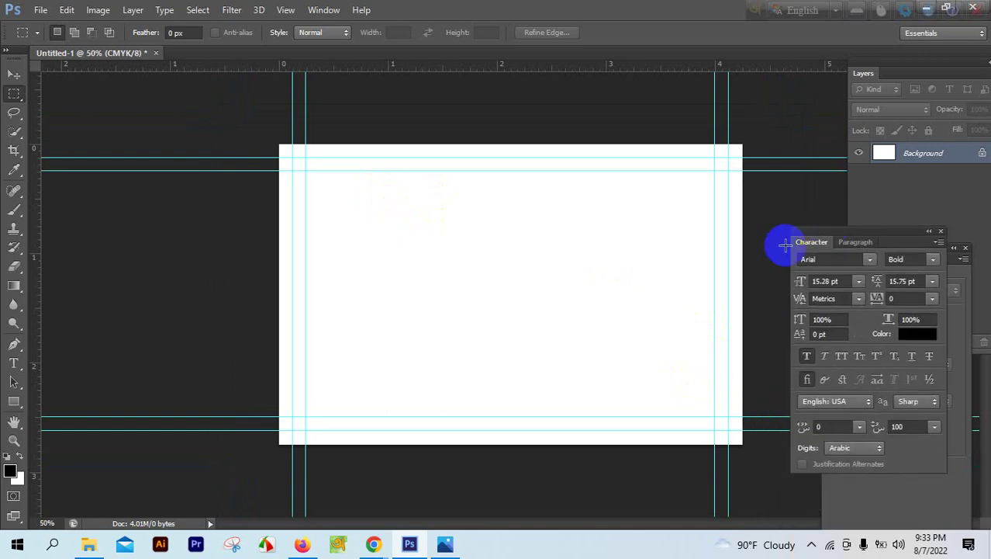
{"action": "key", "text": "ctrl+plus"}
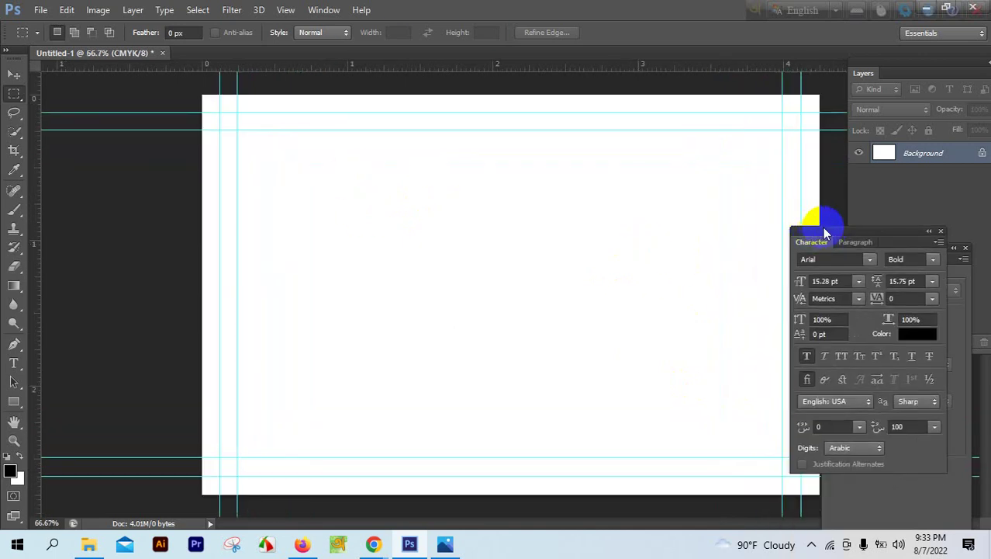
{"action": "left_click_drag", "start_coordinate": [825, 232], "coordinate": [909, 225]}
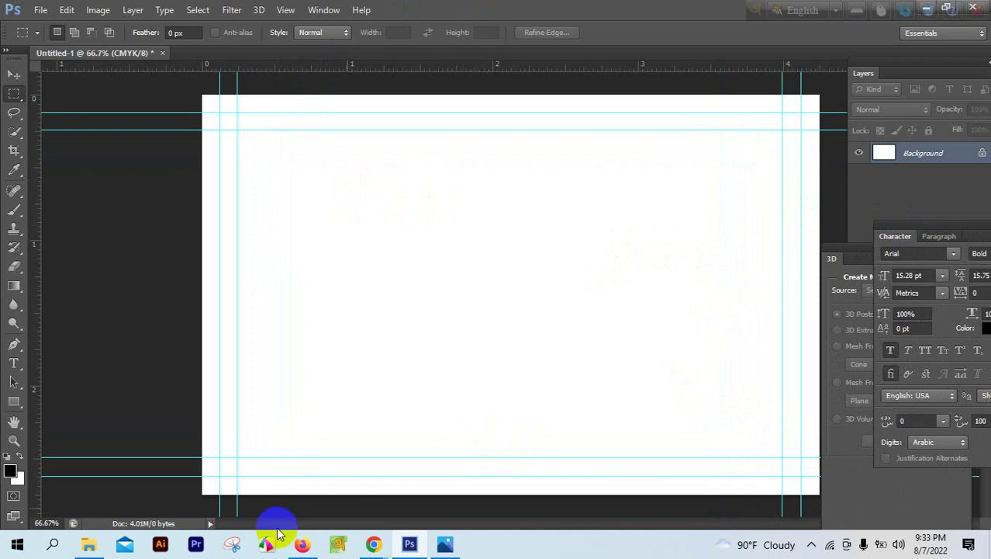
- Browse the business card folder in File Explorer and open a sample card image in Photos
{"action": "left_click", "coordinate": [90, 543]}
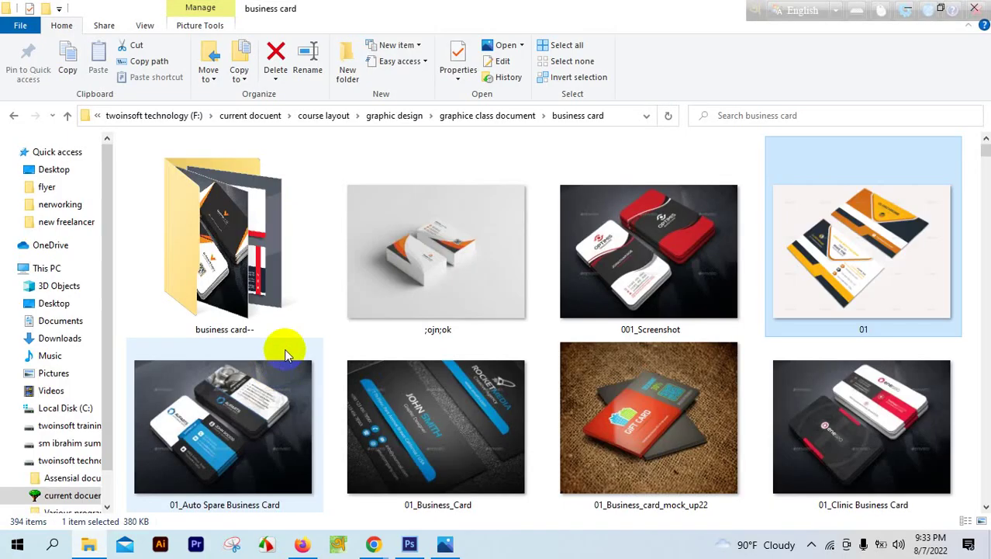
{"action": "scroll", "coordinate": [321, 332], "scroll_direction": "down", "scroll_amount": 2}
{"action": "scroll", "coordinate": [321, 333], "scroll_direction": "down", "scroll_amount": 3}
{"action": "scroll", "coordinate": [320, 333], "scroll_direction": "down", "scroll_amount": 1}
{"action": "scroll", "coordinate": [324, 330], "scroll_direction": "down", "scroll_amount": 5}
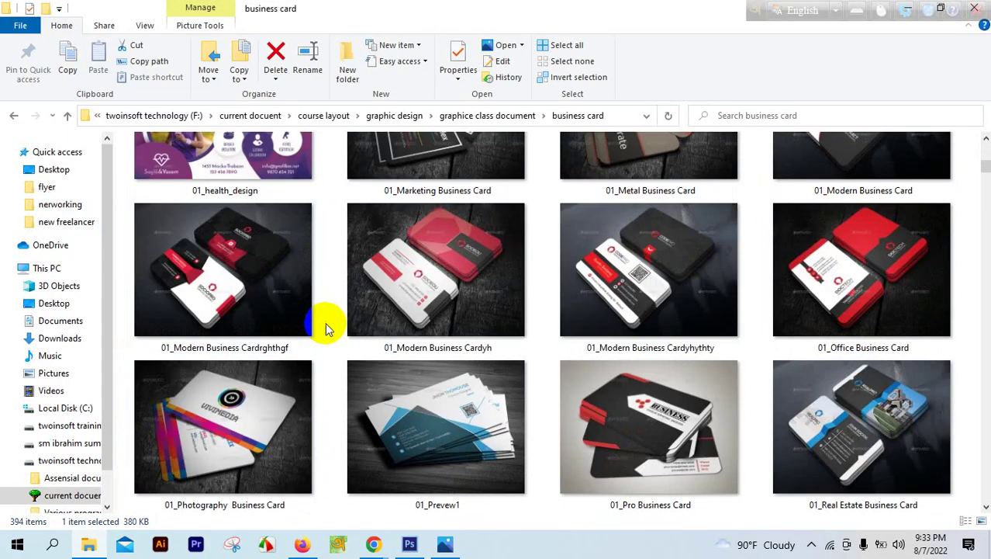
{"action": "scroll", "coordinate": [326, 327], "scroll_direction": "down", "scroll_amount": 5}
{"action": "scroll", "coordinate": [327, 327], "scroll_direction": "down", "scroll_amount": 3}
{"action": "scroll", "coordinate": [327, 325], "scroll_direction": "down", "scroll_amount": 4}
{"action": "scroll", "coordinate": [326, 319], "scroll_direction": "down", "scroll_amount": 4}
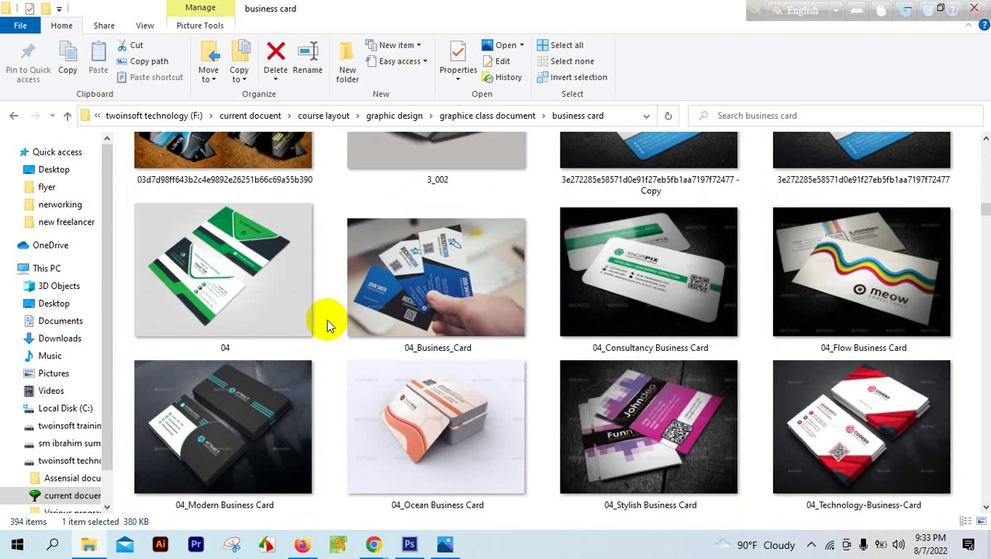
{"action": "scroll", "coordinate": [327, 318], "scroll_direction": "down", "scroll_amount": 2}
{"action": "scroll", "coordinate": [327, 318], "scroll_direction": "down", "scroll_amount": 6}
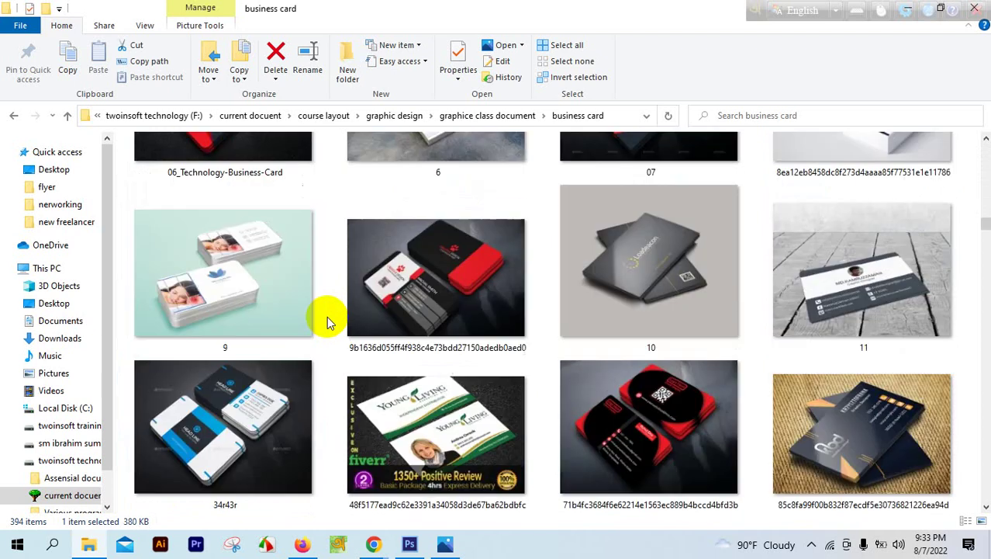
{"action": "scroll", "coordinate": [326, 322], "scroll_direction": "down", "scroll_amount": 3}
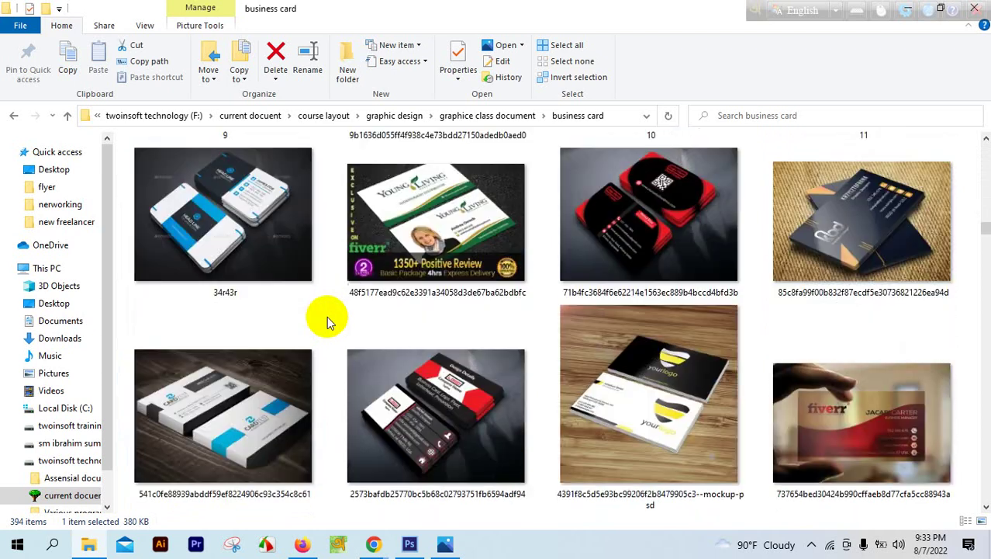
{"action": "scroll", "coordinate": [326, 322], "scroll_direction": "down", "scroll_amount": 2}
{"action": "scroll", "coordinate": [326, 322], "scroll_direction": "down", "scroll_amount": 3}
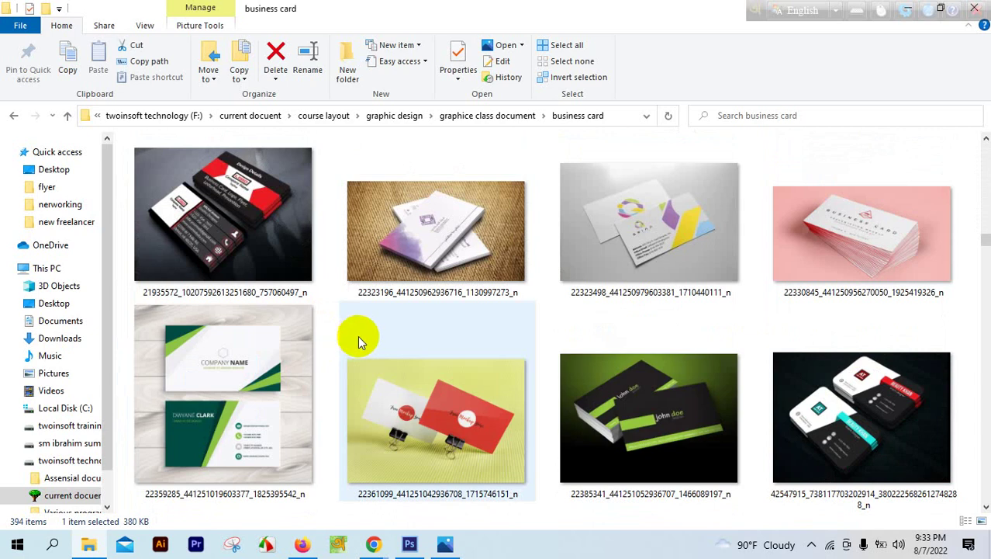
{"action": "left_click", "coordinate": [879, 419]}
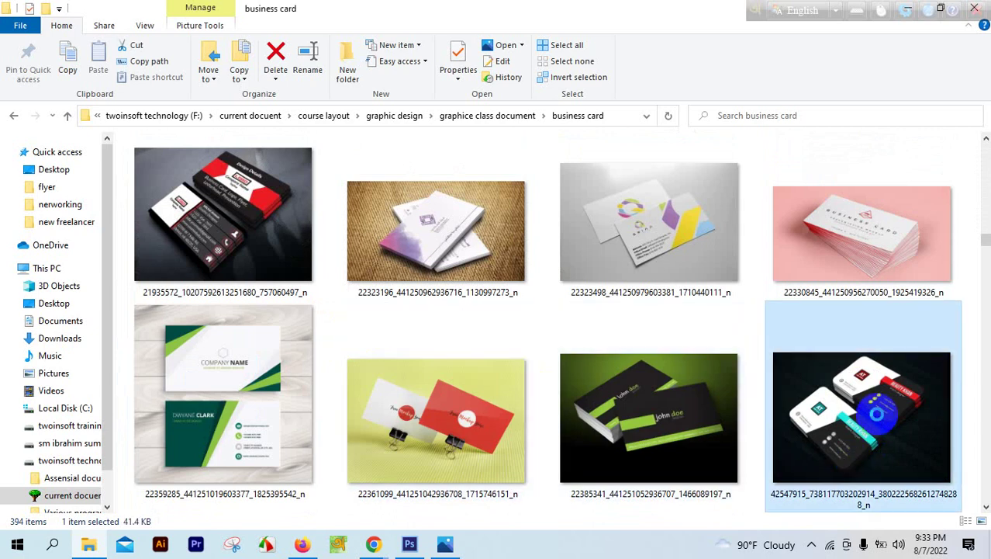
{"action": "double_click", "coordinate": [825, 399]}
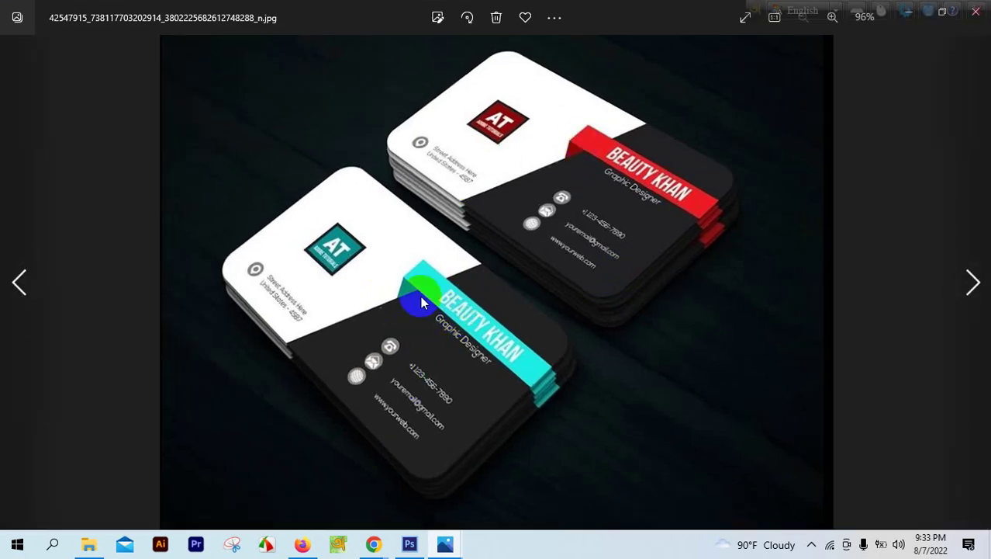
- Bring the Photoshop card document back to the front and zoom out
{"action": "left_click", "coordinate": [411, 545]}
{"action": "left_click", "coordinate": [411, 545]}
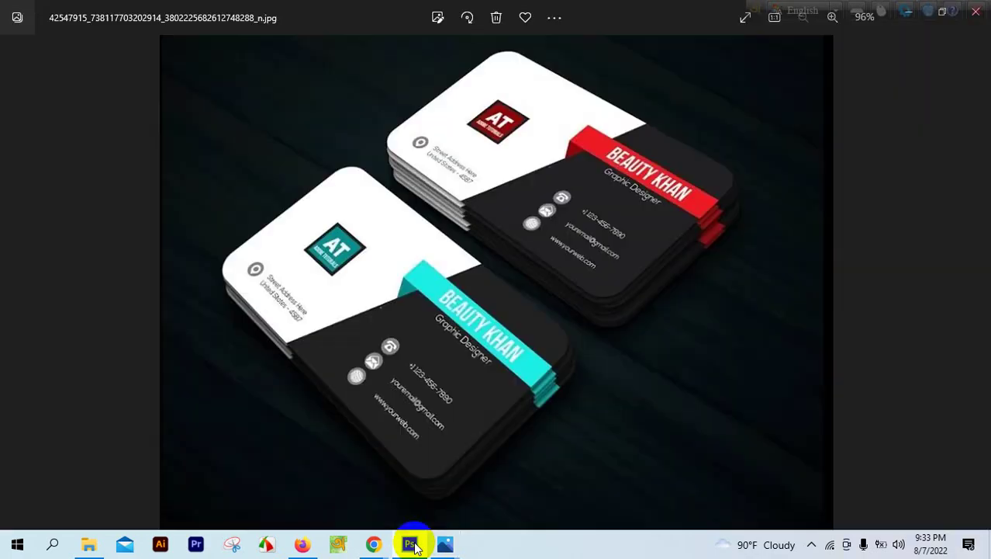
{"action": "left_click", "coordinate": [413, 545]}
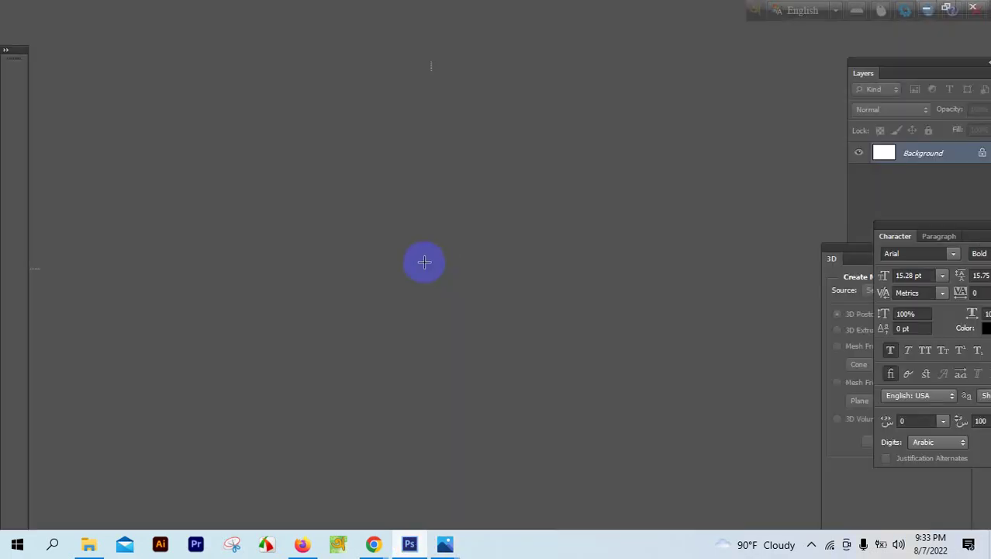
{"action": "key", "text": "ctrl+minus"}
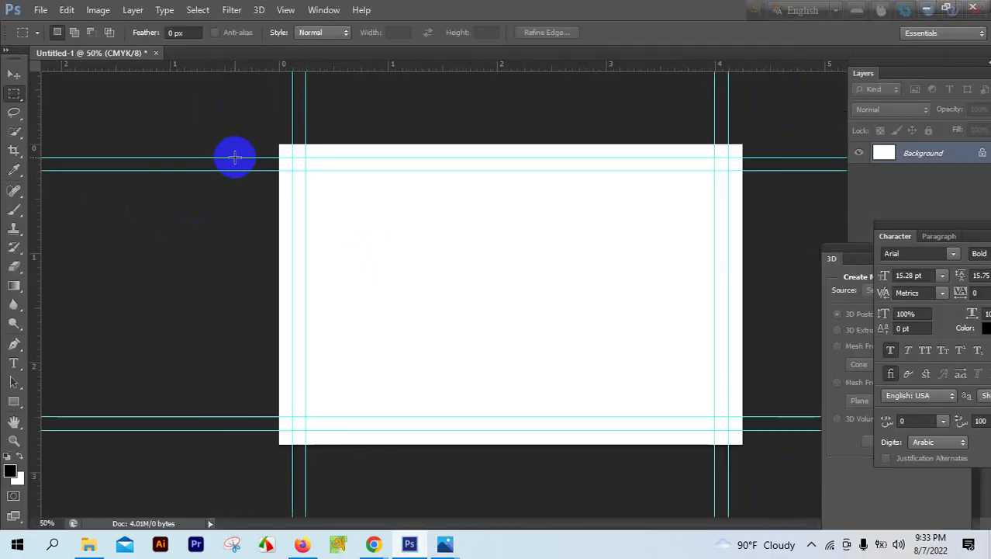
- Dismiss the 'Too low FPS' warning on the Facebook Live dashboard and return to Photoshop
{"action": "left_click", "coordinate": [304, 545]}
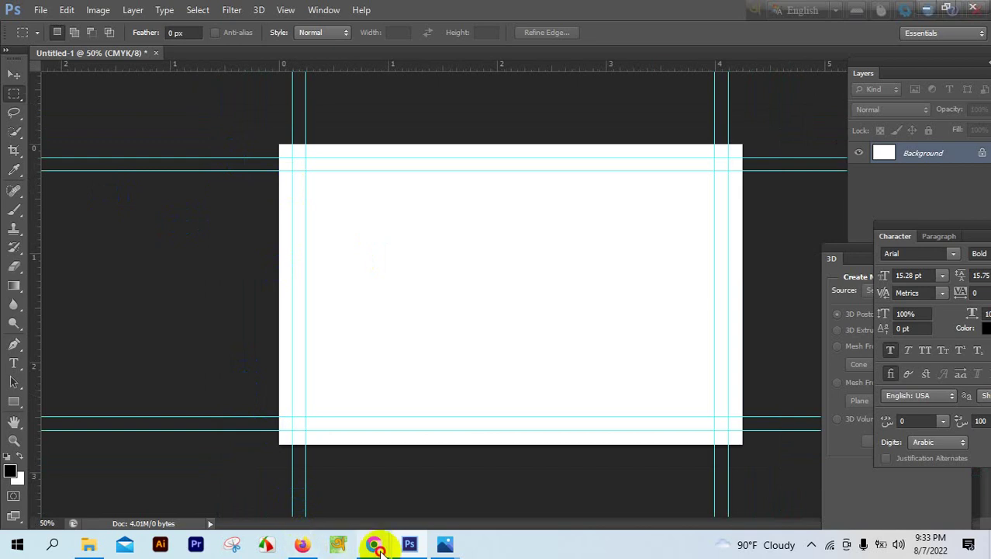
{"action": "mouse_move", "coordinate": [374, 544]}
{"action": "left_click", "coordinate": [343, 505]}
{"action": "scroll", "coordinate": [414, 295], "scroll_direction": "down", "scroll_amount": 5}
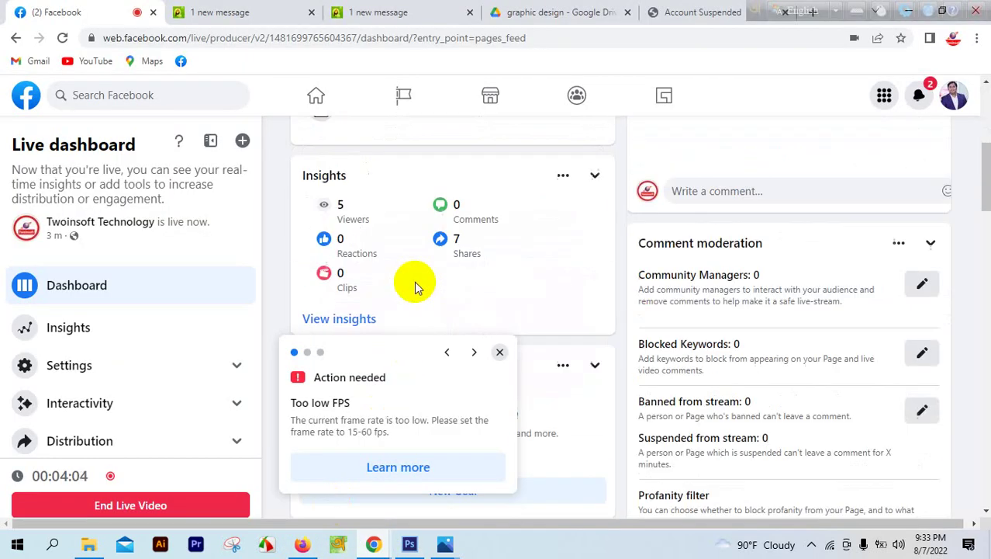
{"action": "scroll", "coordinate": [414, 287], "scroll_direction": "down", "scroll_amount": 2}
{"action": "scroll", "coordinate": [443, 355], "scroll_direction": "down", "scroll_amount": 2}
{"action": "left_click", "coordinate": [500, 352]}
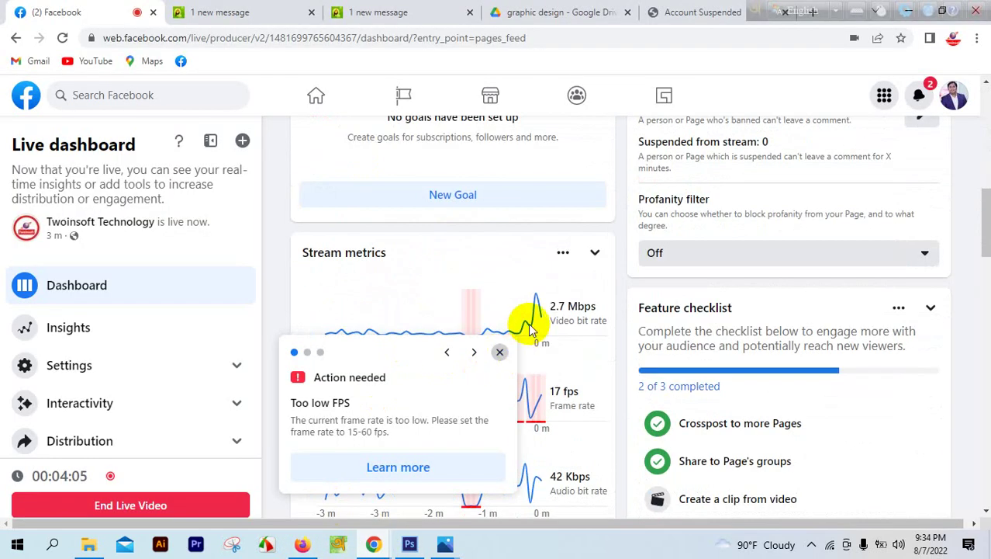
{"action": "scroll", "coordinate": [526, 322], "scroll_direction": "up", "scroll_amount": 3}
{"action": "scroll", "coordinate": [528, 314], "scroll_direction": "up", "scroll_amount": 3}
{"action": "scroll", "coordinate": [535, 404], "scroll_direction": "down", "scroll_amount": 3}
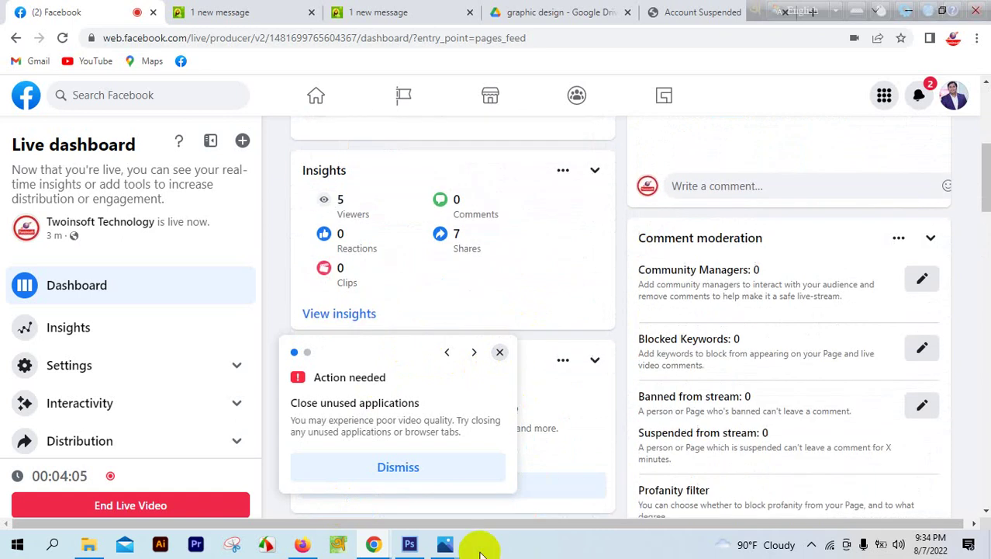
{"action": "left_click", "coordinate": [410, 543]}
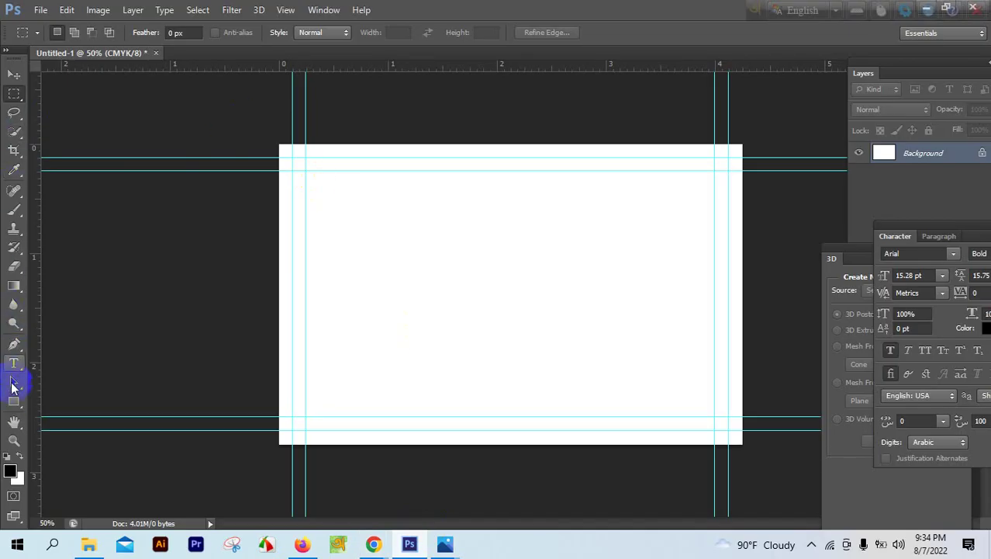
- Draw a large black rectangle over the card's right side and select its Rectangle 1 layer
{"action": "left_click", "coordinate": [20, 401]}
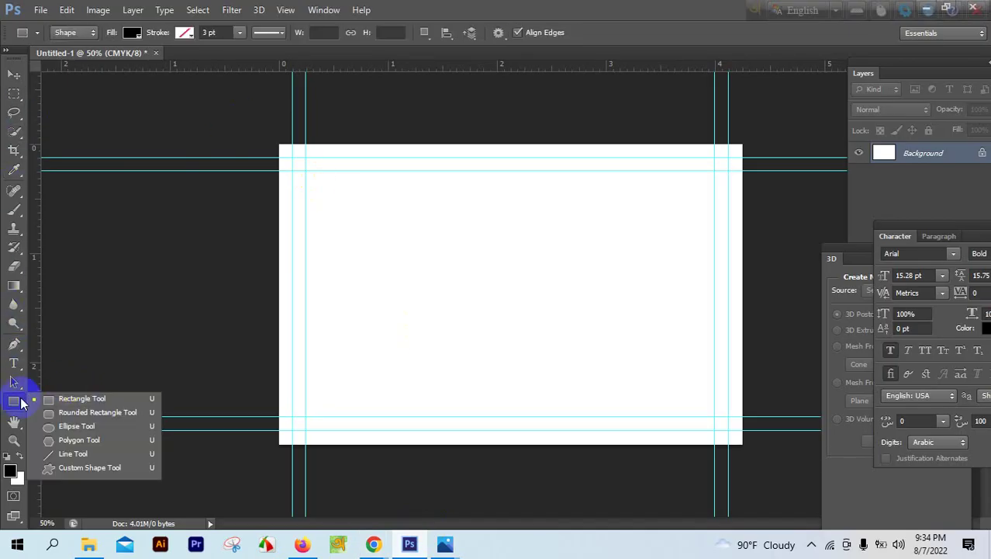
{"action": "left_click", "coordinate": [78, 398]}
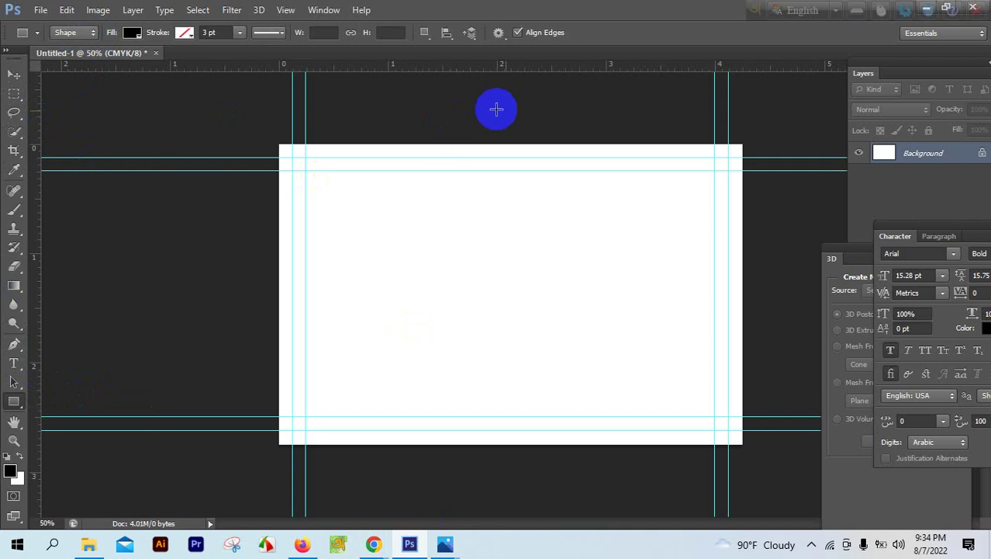
{"action": "left_click_drag", "start_coordinate": [461, 102], "coordinate": [797, 474]}
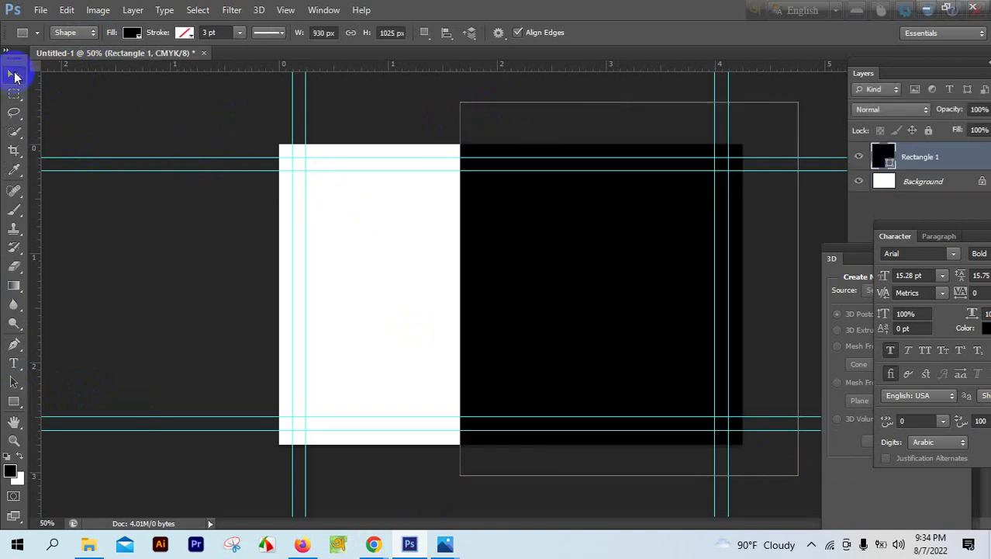
{"action": "left_click", "coordinate": [14, 75]}
{"action": "right_click", "coordinate": [535, 188]}
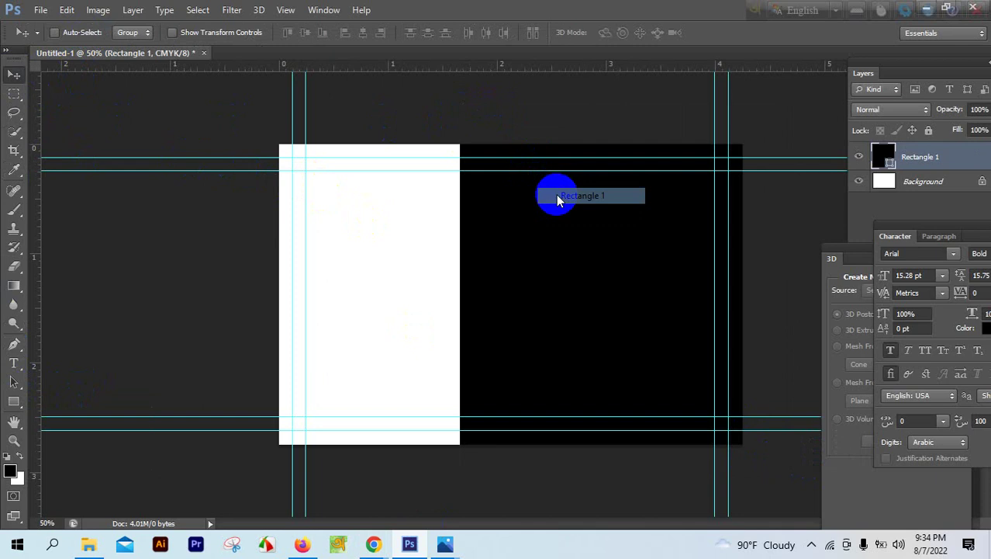
{"action": "left_click", "coordinate": [554, 194]}
- Distort Rectangle 1 by moving its top-left corner right, slanting its left edge
{"action": "left_click", "coordinate": [230, 32]}
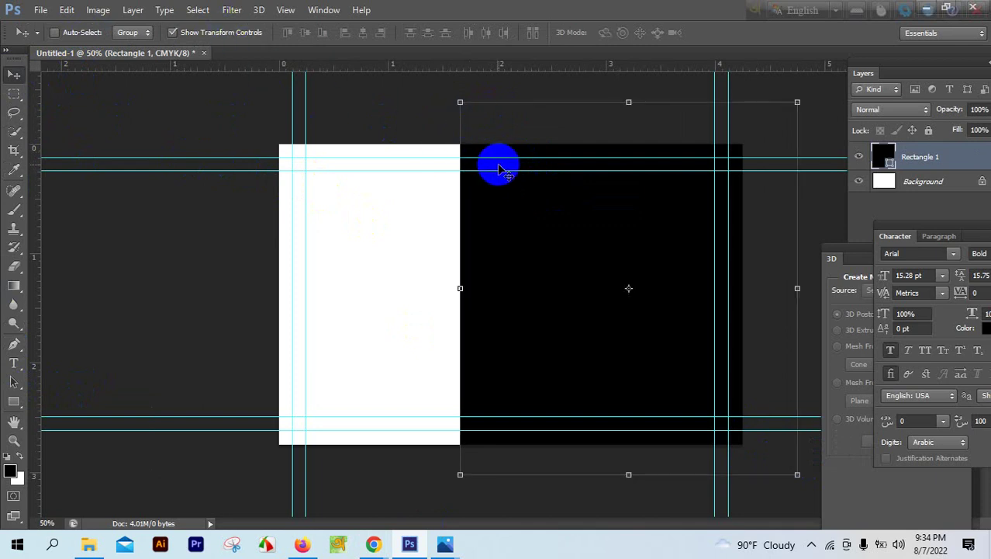
{"action": "left_click", "coordinate": [514, 188]}
{"action": "right_click", "coordinate": [522, 203]}
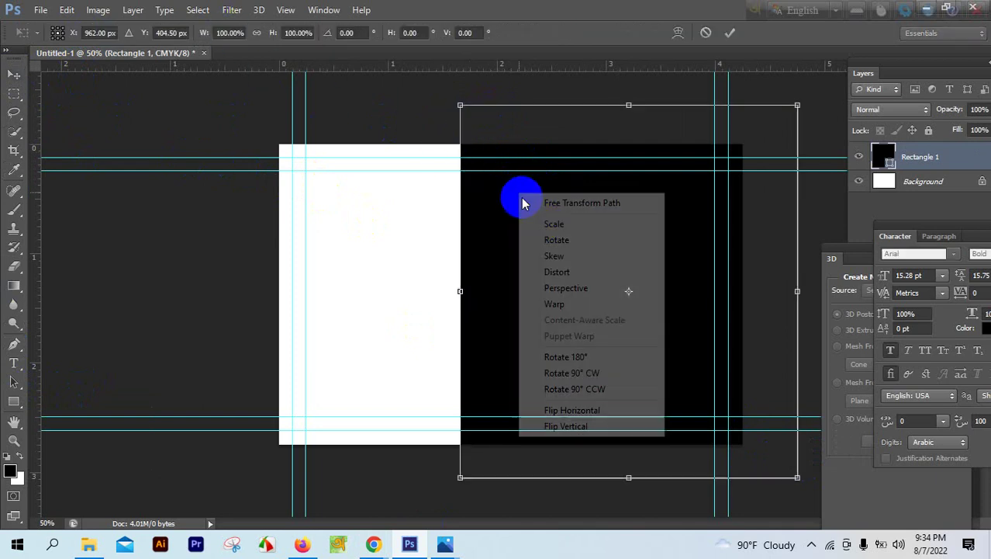
{"action": "left_click", "coordinate": [567, 272]}
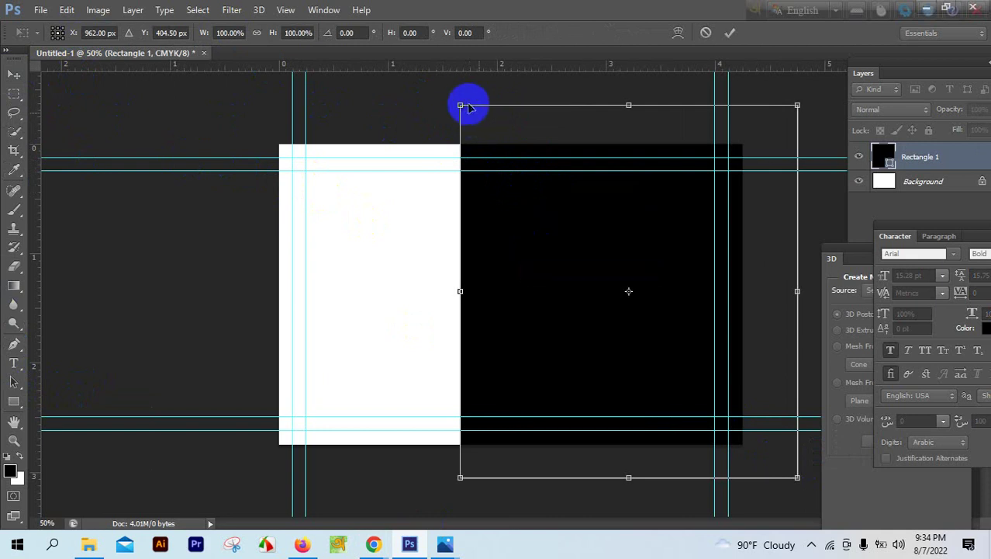
{"action": "left_click_drag", "start_coordinate": [461, 105], "coordinate": [585, 122]}
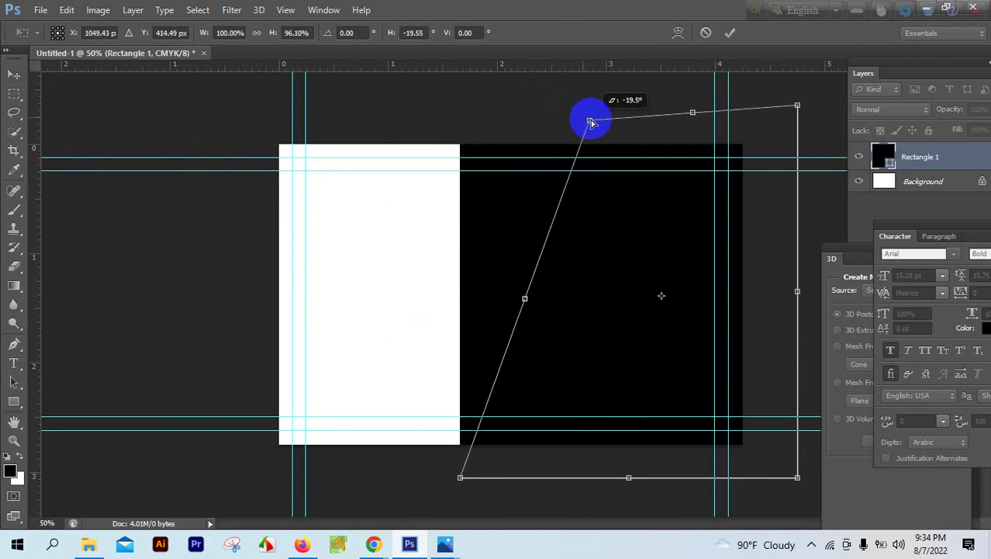
{"action": "left_click_drag", "start_coordinate": [623, 294], "coordinate": [598, 307]}
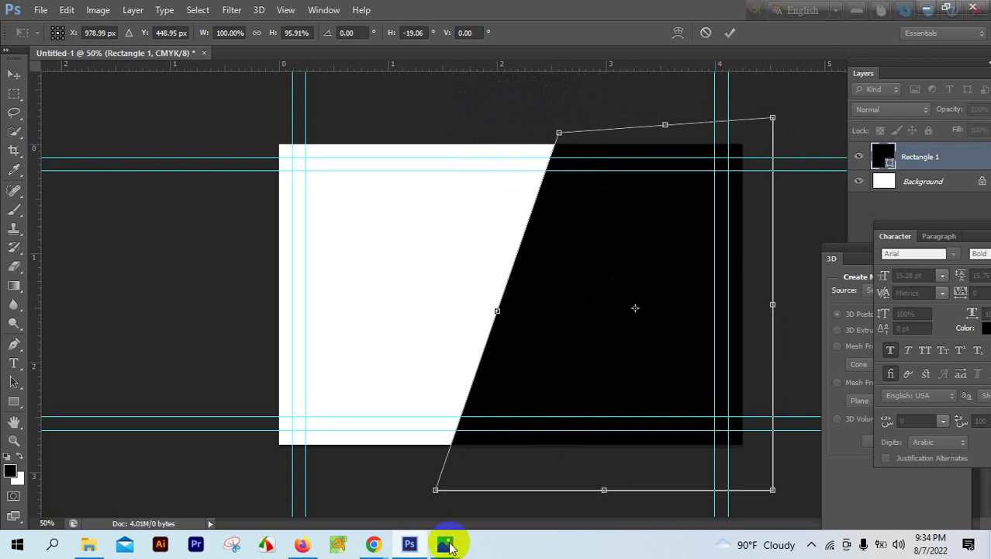
{"action": "key", "text": "Return"}
{"action": "left_click", "coordinate": [498, 504]}
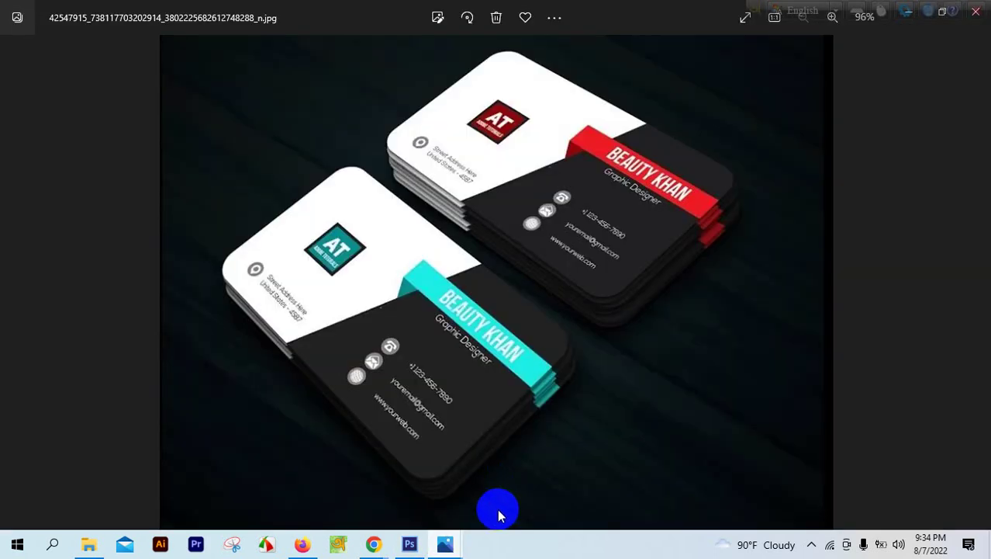
- Recolour Rectangle 1 to dark gray #292828 and shift it slightly left
{"action": "left_click", "coordinate": [410, 544]}
{"action": "double_click", "coordinate": [885, 156]}
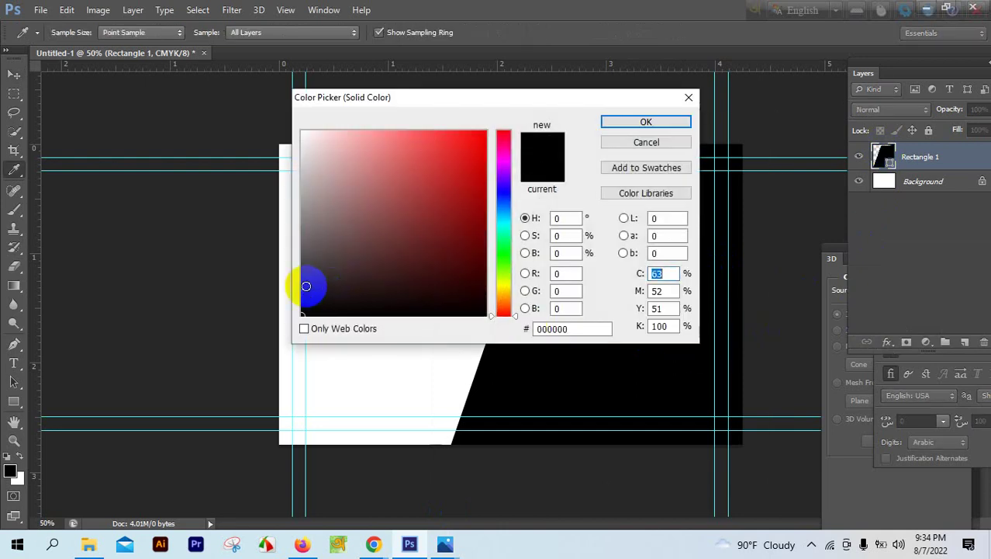
{"action": "left_click", "coordinate": [307, 287]}
{"action": "left_click", "coordinate": [646, 122]}
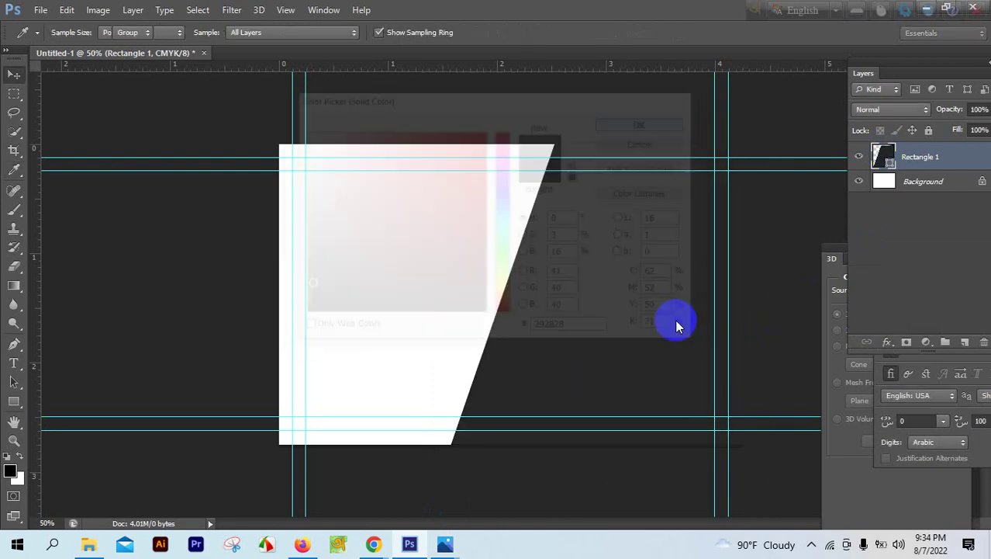
{"action": "key", "text": "v"}
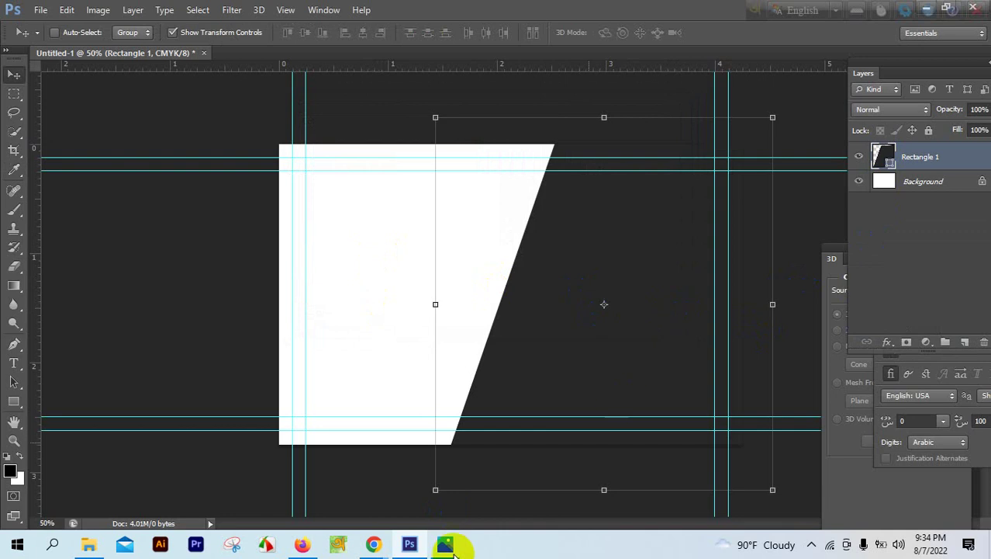
{"action": "left_click", "coordinate": [439, 545]}
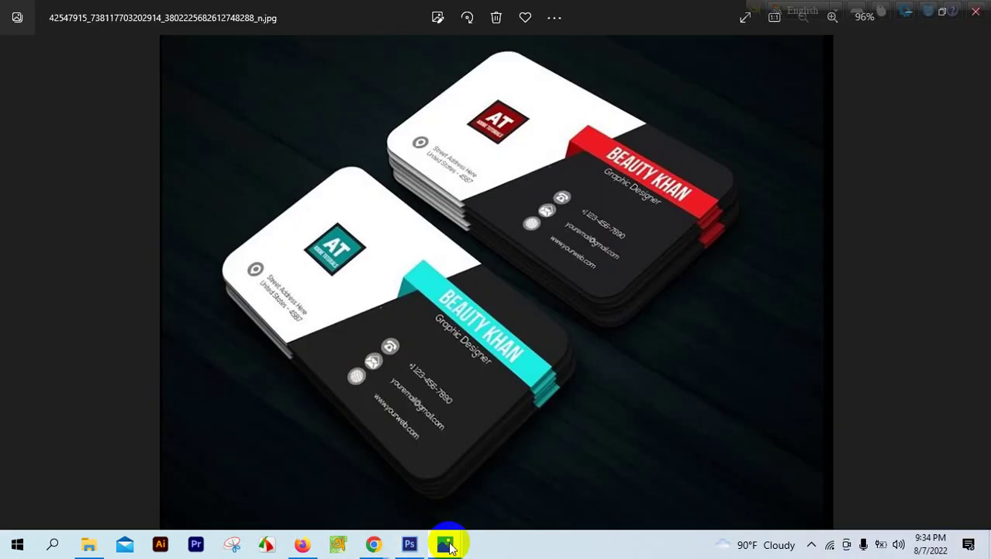
{"action": "mouse_move", "coordinate": [445, 544]}
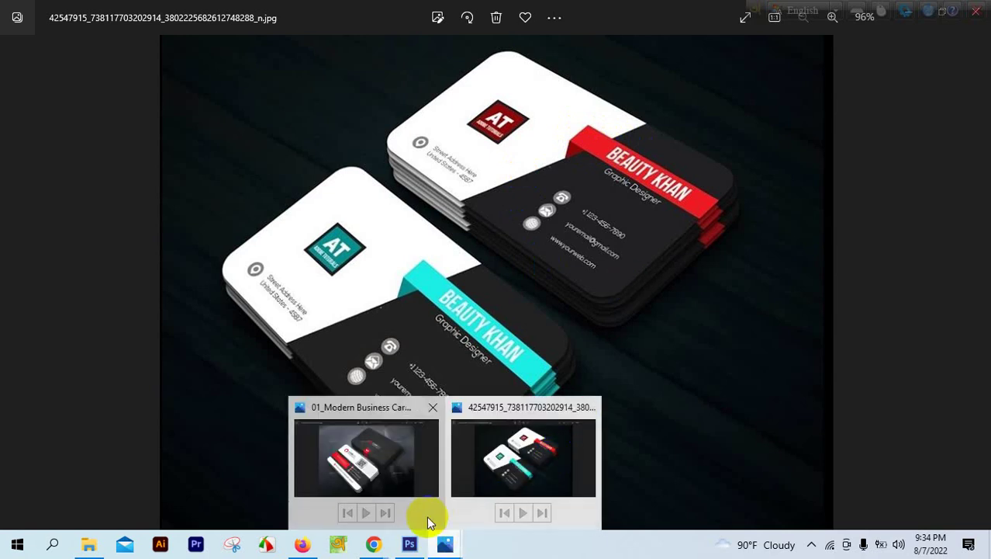
{"action": "left_click", "coordinate": [410, 544]}
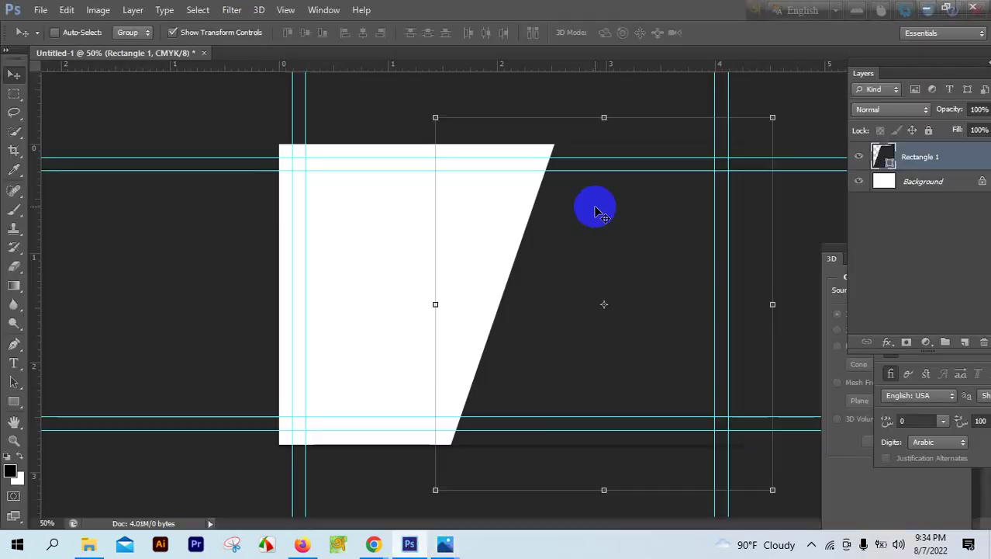
{"action": "left_click_drag", "start_coordinate": [591, 210], "coordinate": [567, 215]}
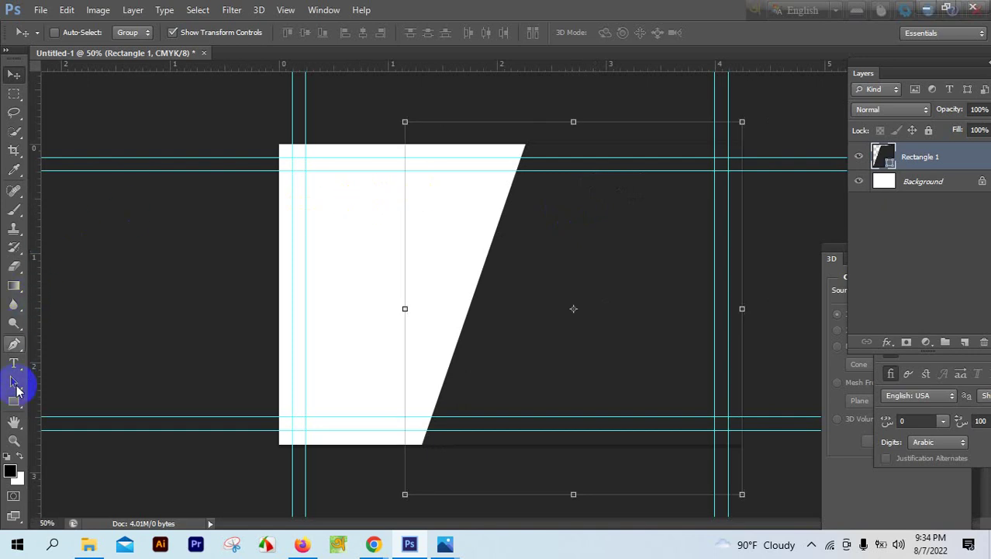
- Draw an 882 × 95 px red bar across the card's upper part, nudged slightly down
{"action": "left_click", "coordinate": [13, 403]}
{"action": "left_click", "coordinate": [78, 394]}
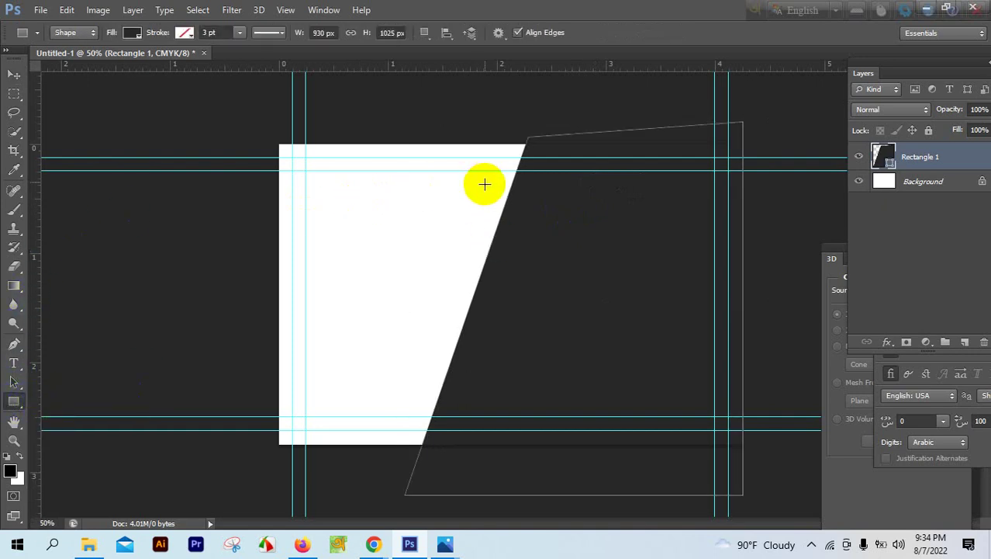
{"action": "left_click_drag", "start_coordinate": [472, 191], "coordinate": [792, 226]}
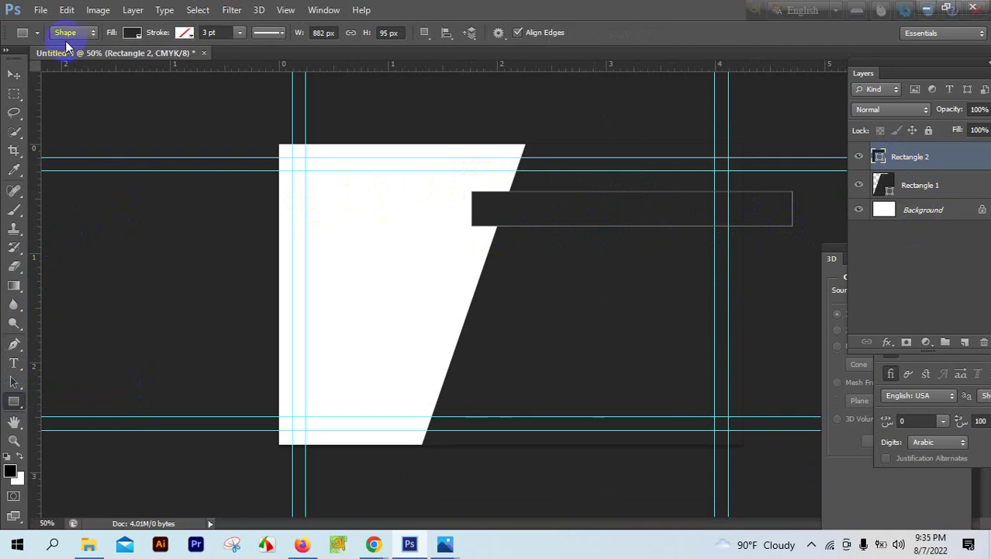
{"action": "left_click", "coordinate": [132, 33]}
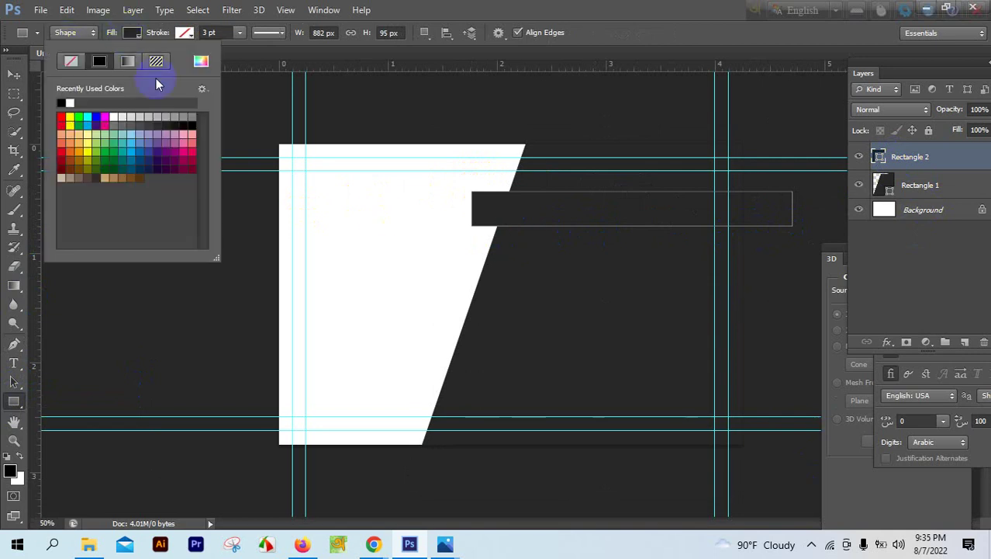
{"action": "left_click", "coordinate": [61, 118]}
{"action": "key", "text": "Escape"}
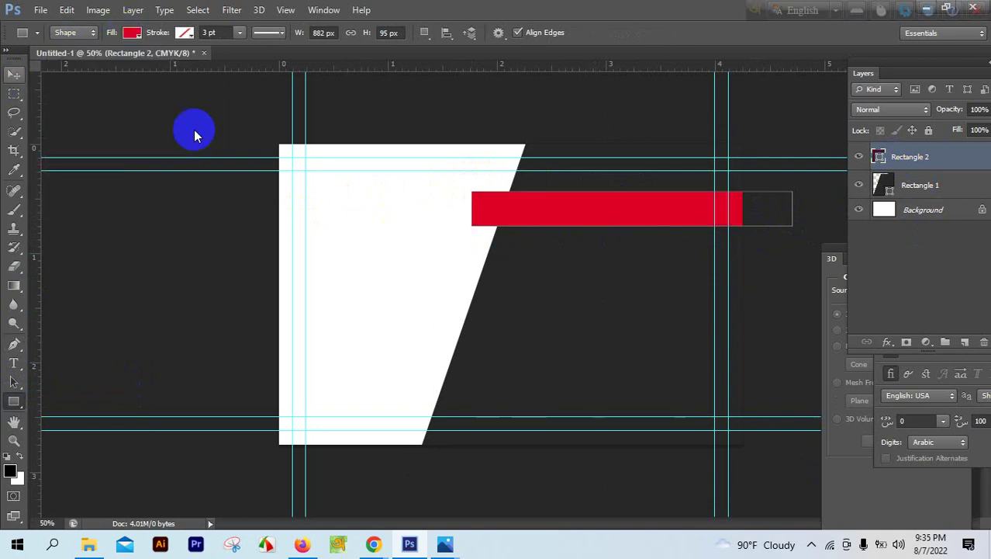
{"action": "key", "text": "v"}
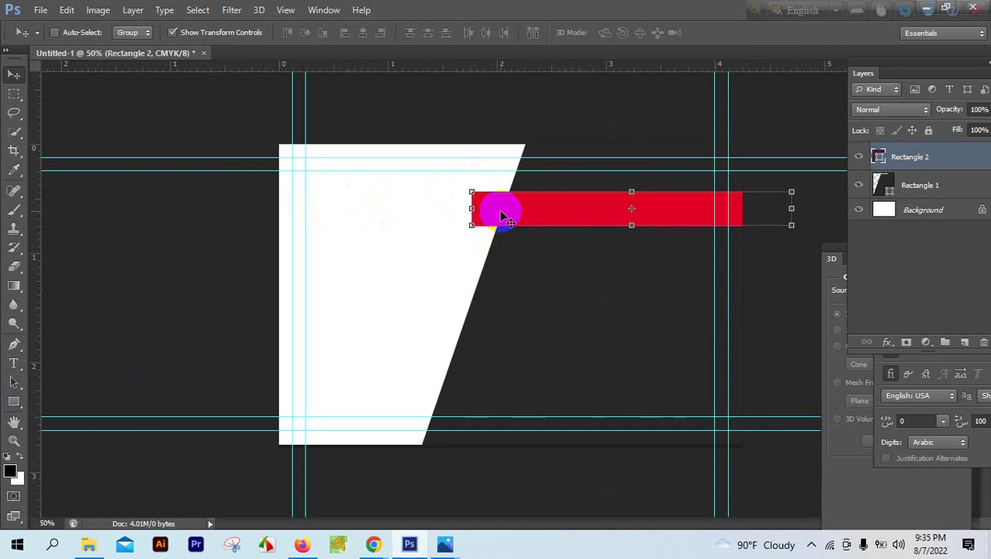
{"action": "left_click_drag", "start_coordinate": [501, 215], "coordinate": [501, 225]}
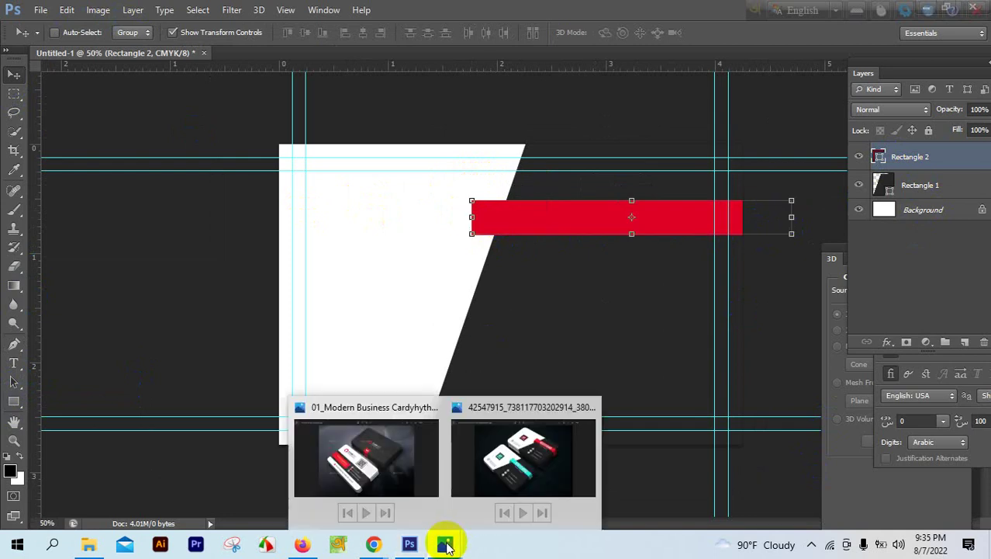
{"action": "left_click", "coordinate": [470, 450]}
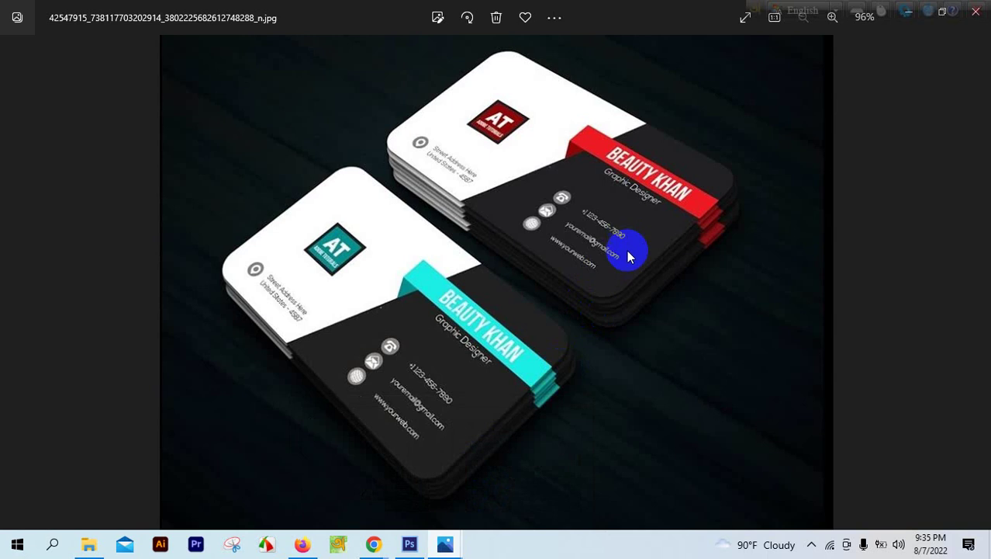
{"action": "left_click", "coordinate": [410, 544]}
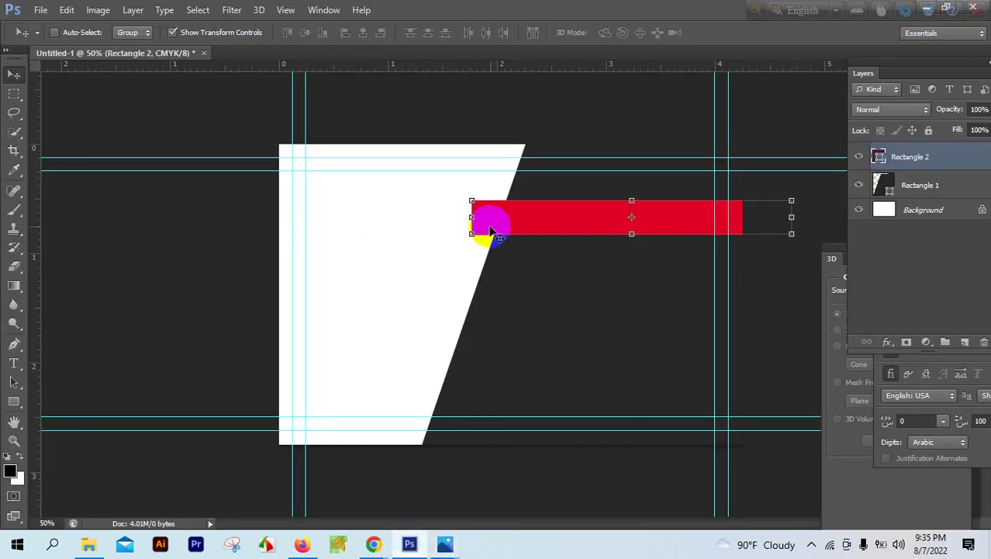
- Nudge the red bar slightly to the left
{"action": "scroll", "coordinate": [486, 229], "scroll_direction": "up", "scroll_amount": 3}
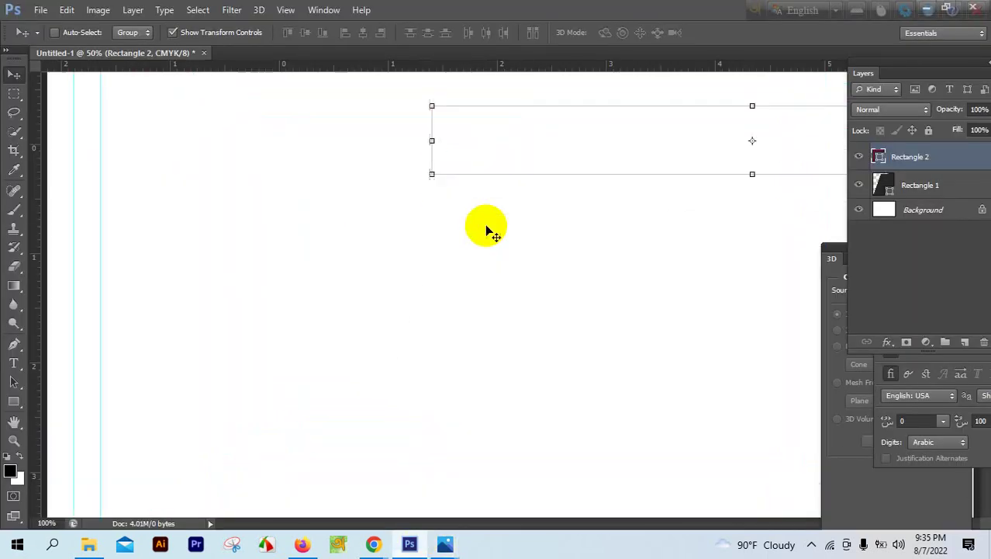
{"action": "scroll", "coordinate": [485, 230], "scroll_direction": "up", "scroll_amount": 3}
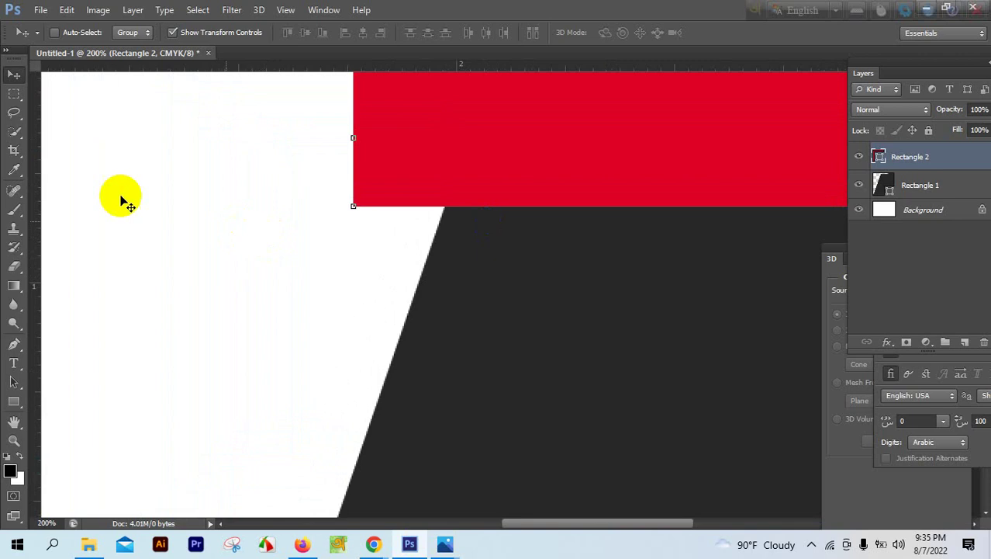
{"action": "left_click_drag", "start_coordinate": [391, 154], "coordinate": [381, 154]}
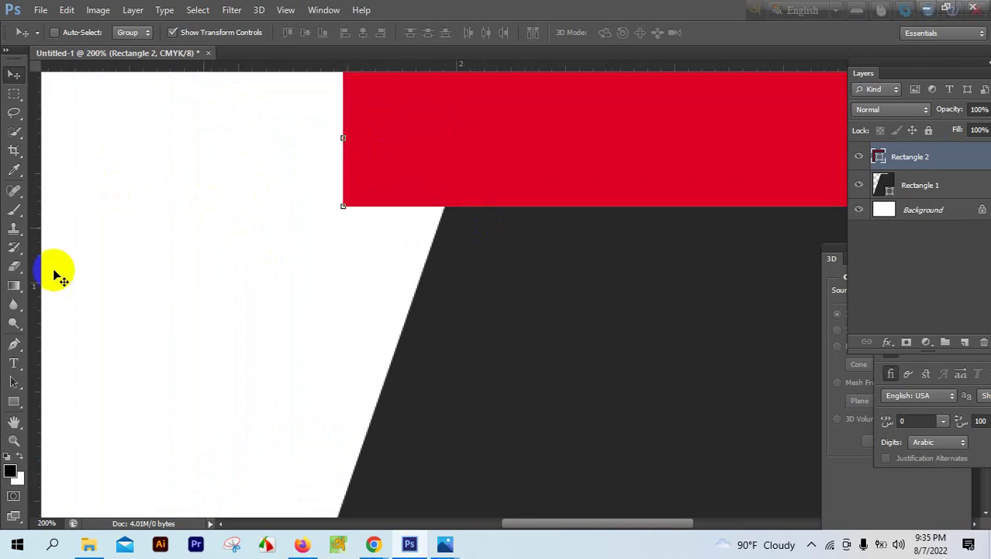
- Trace a closed red triangle with the Pen under the bar's left end, following the slanted edge
{"action": "left_click", "coordinate": [16, 345]}
{"action": "left_click", "coordinate": [17, 345]}
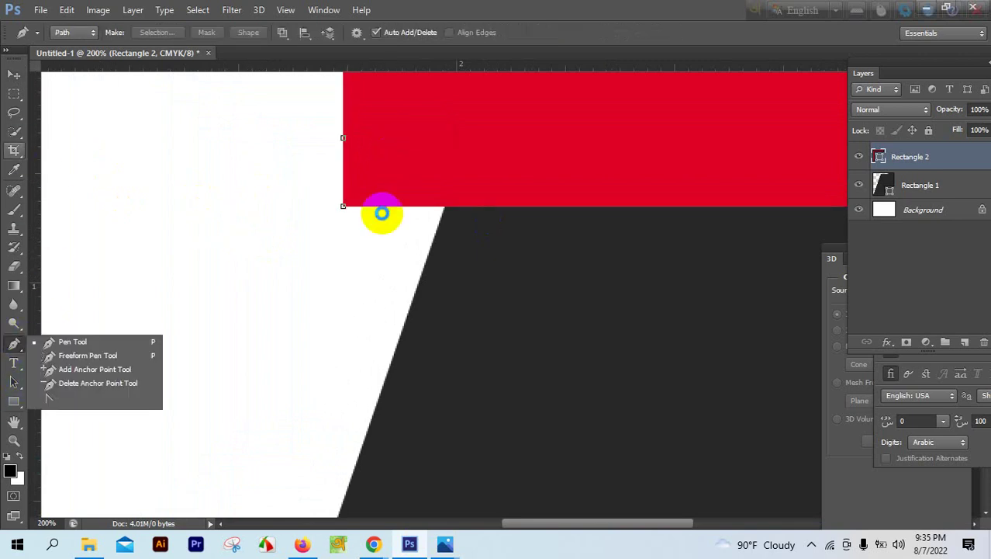
{"action": "scroll", "coordinate": [345, 200], "scroll_direction": "up", "scroll_amount": 2}
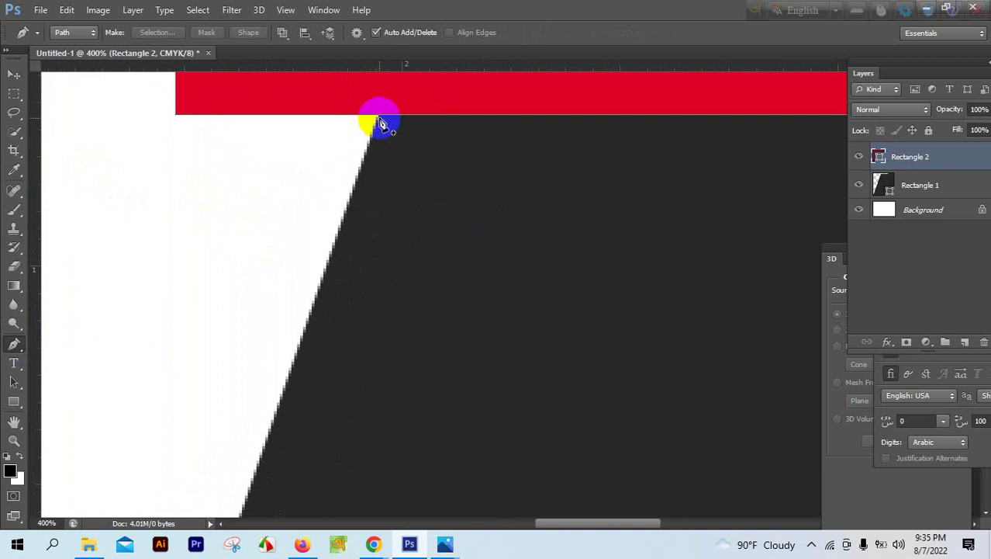
{"action": "left_click", "coordinate": [379, 118]}
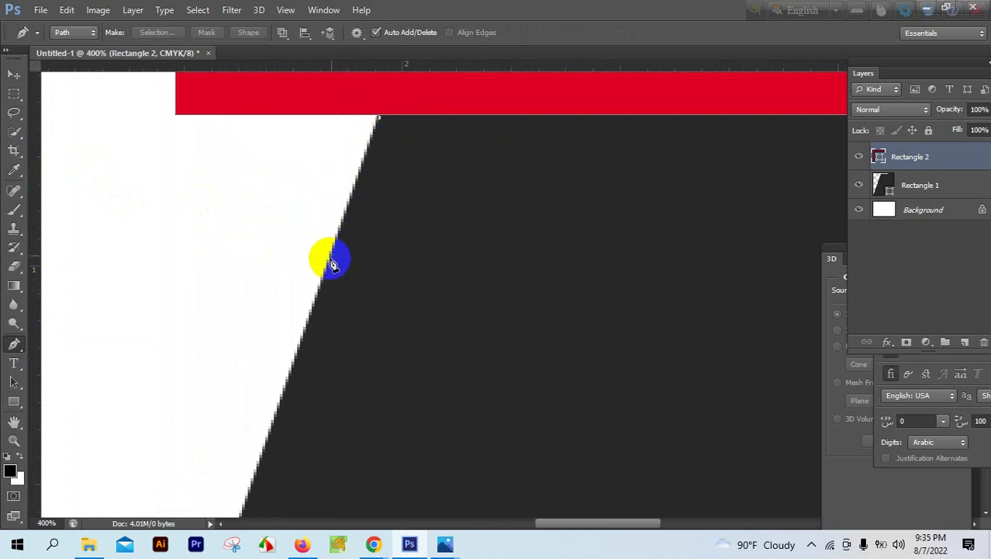
{"action": "left_click", "coordinate": [178, 116]}
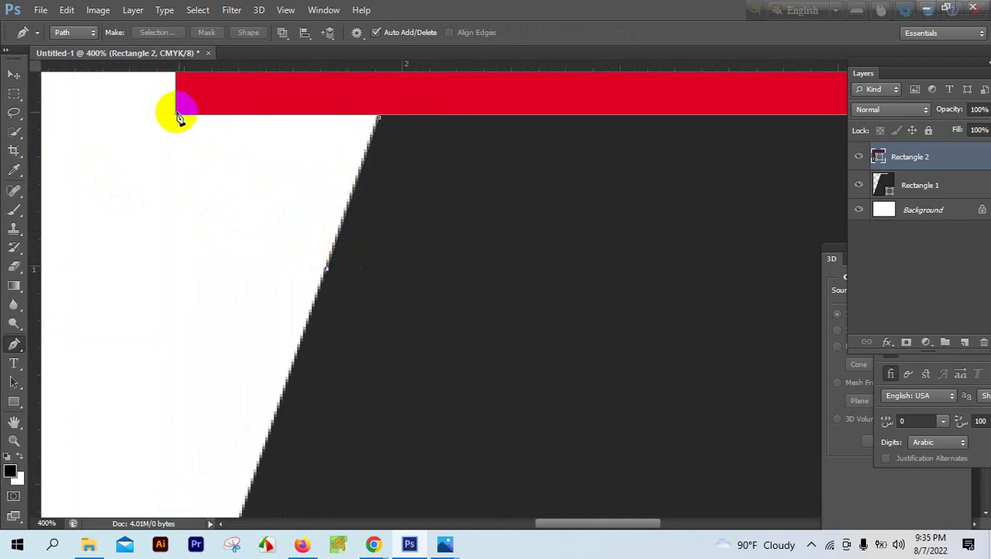
{"action": "left_click", "coordinate": [178, 116]}
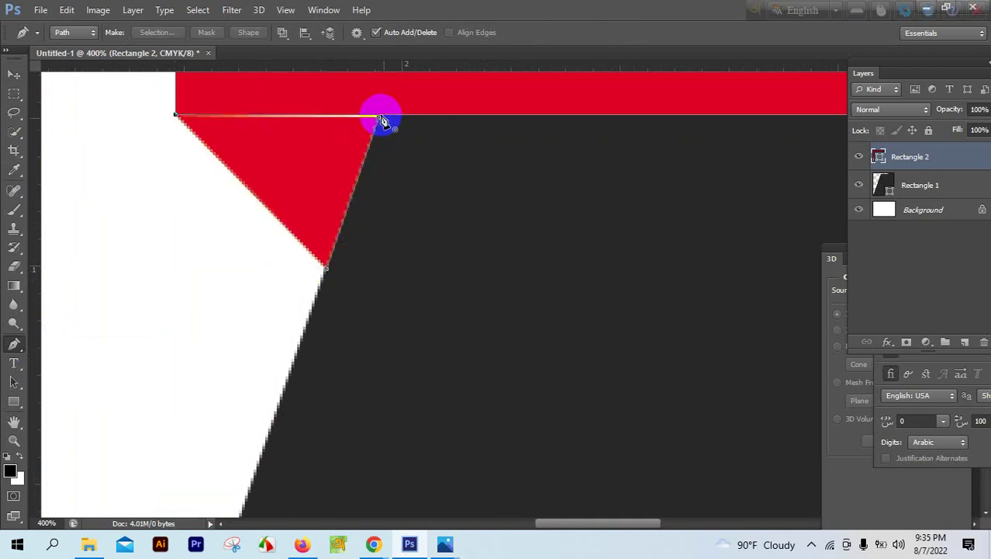
{"action": "left_click", "coordinate": [380, 117]}
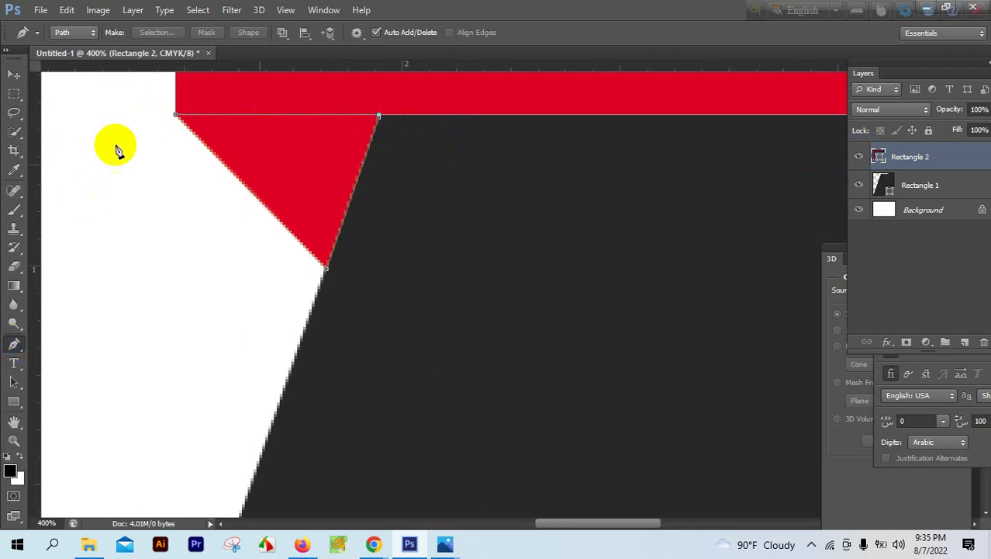
{"action": "left_click", "coordinate": [15, 78]}
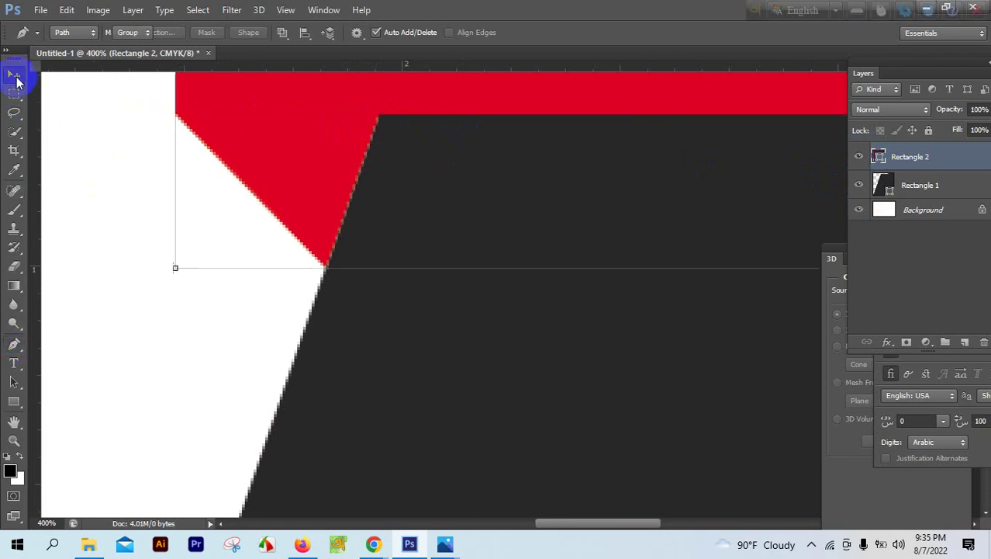
{"action": "right_click", "coordinate": [268, 130]}
{"action": "left_click", "coordinate": [287, 146]}
{"action": "right_click", "coordinate": [315, 231]}
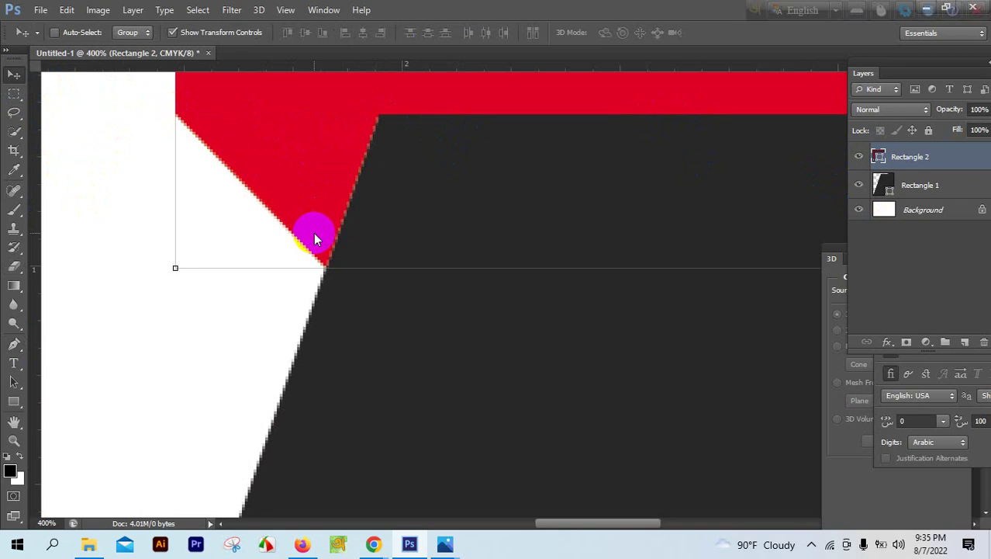
{"action": "left_click", "coordinate": [915, 169]}
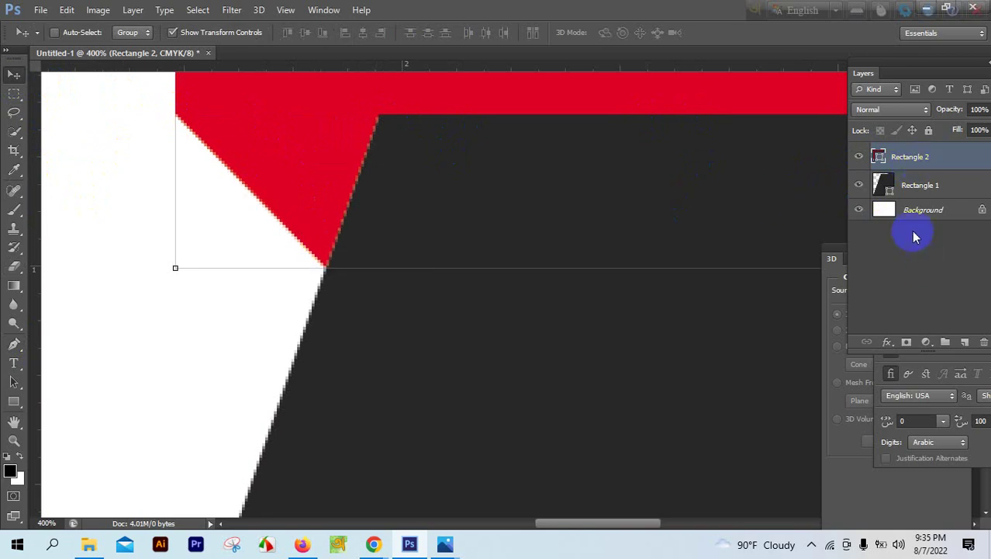
{"action": "left_click", "coordinate": [887, 342]}
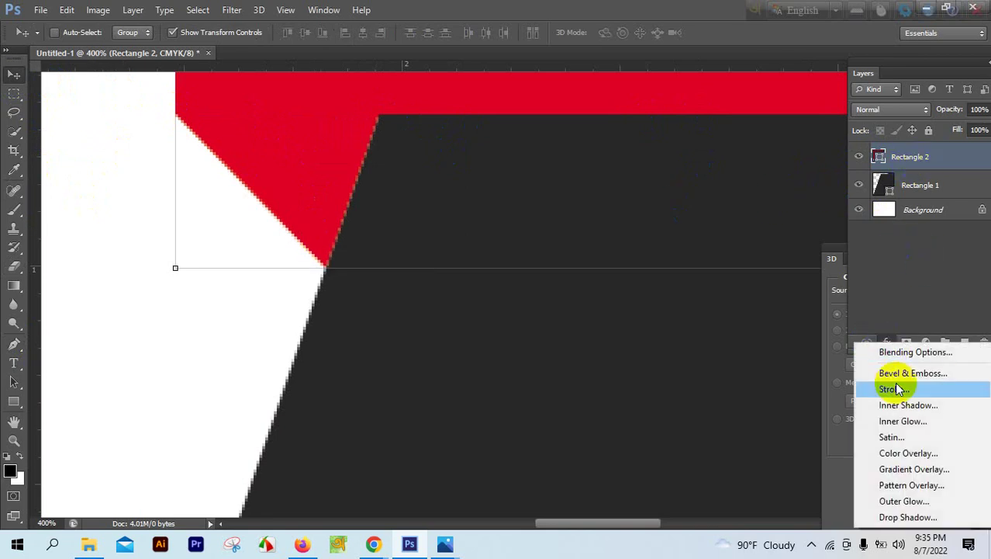
{"action": "left_click", "coordinate": [906, 456]}
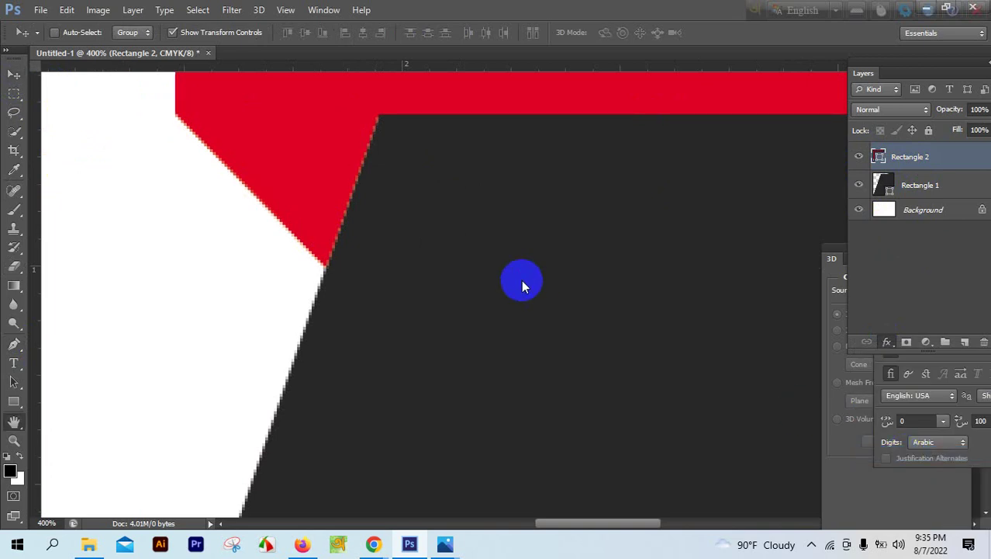
{"action": "left_click_drag", "start_coordinate": [430, 77], "coordinate": [602, 112]}
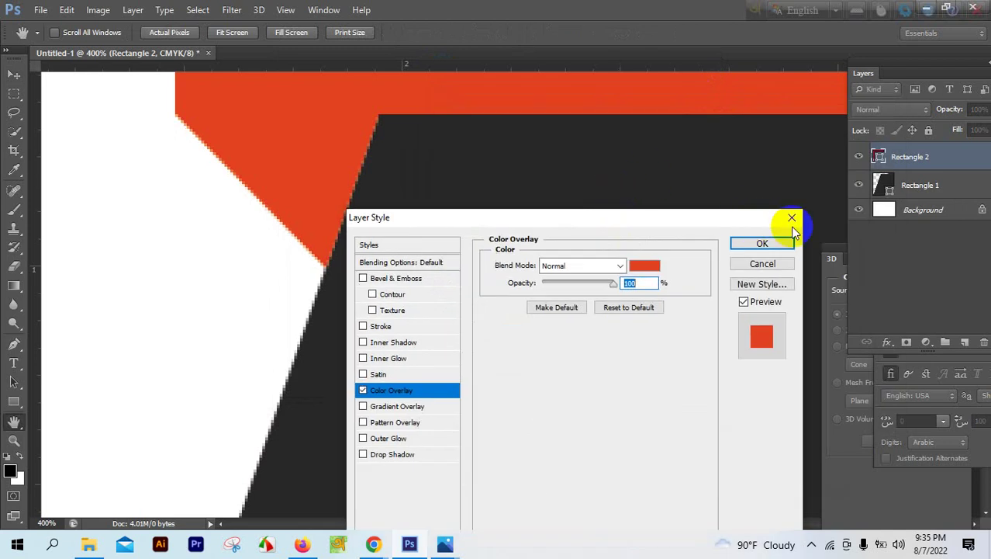
{"action": "left_click", "coordinate": [784, 235]}
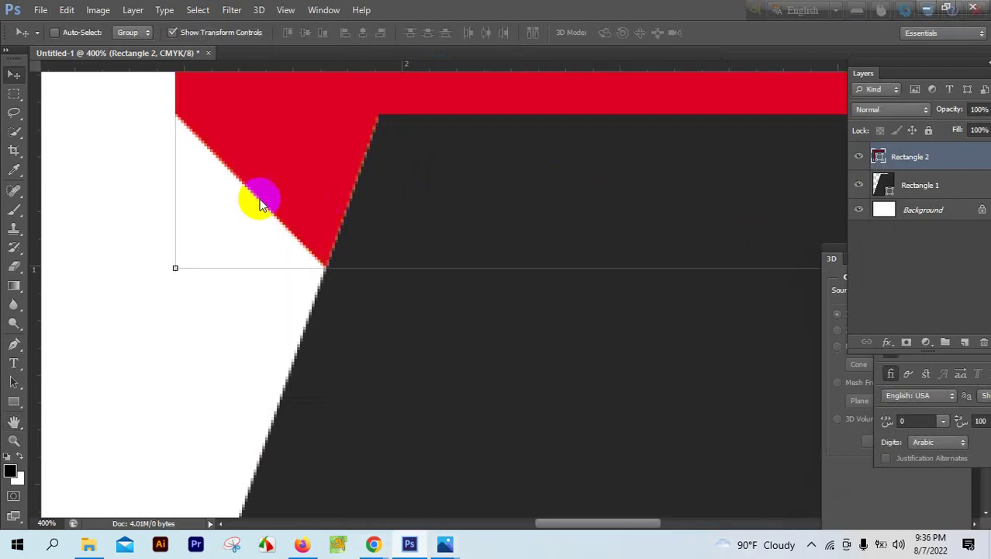
{"action": "scroll", "coordinate": [262, 196], "scroll_direction": "up", "scroll_amount": 3}
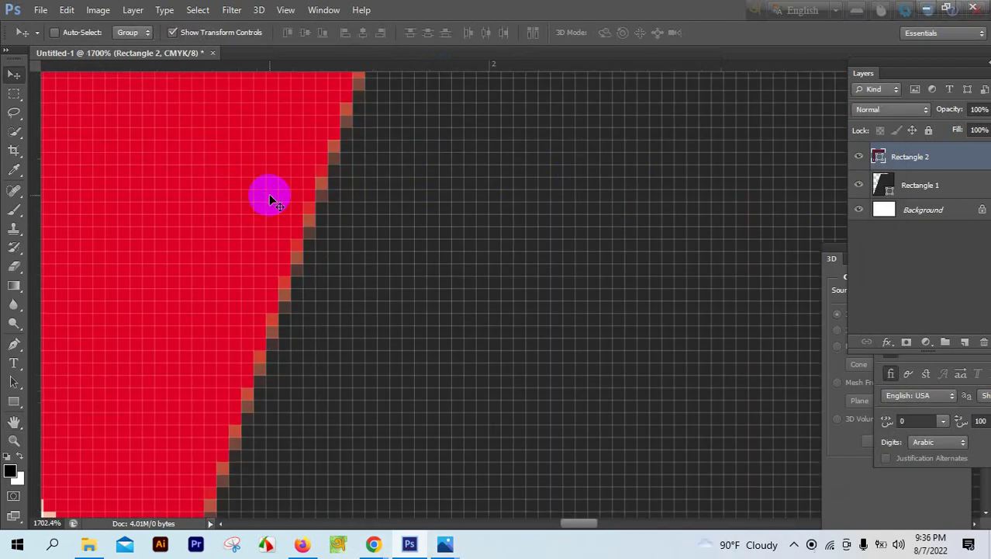
- Undo the red triangle below the bar so the white panel shows again
{"action": "scroll", "coordinate": [270, 200], "scroll_direction": "down", "scroll_amount": 2}
{"action": "scroll", "coordinate": [270, 200], "scroll_direction": "down", "scroll_amount": 1}
{"action": "scroll", "coordinate": [270, 201], "scroll_direction": "down", "scroll_amount": 2}
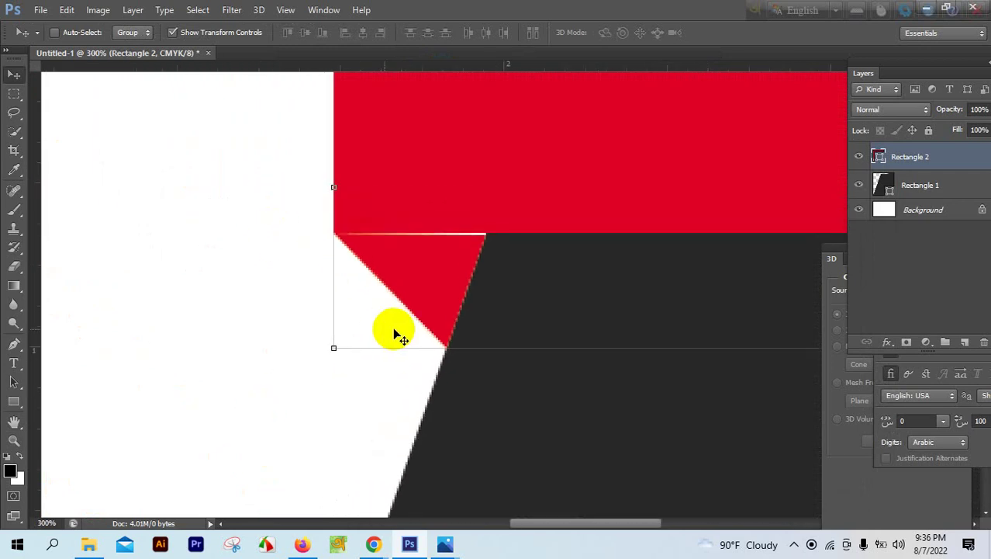
{"action": "right_click", "coordinate": [427, 336]}
{"action": "left_click", "coordinate": [445, 338]}
{"action": "key", "text": "ctrl+z"}
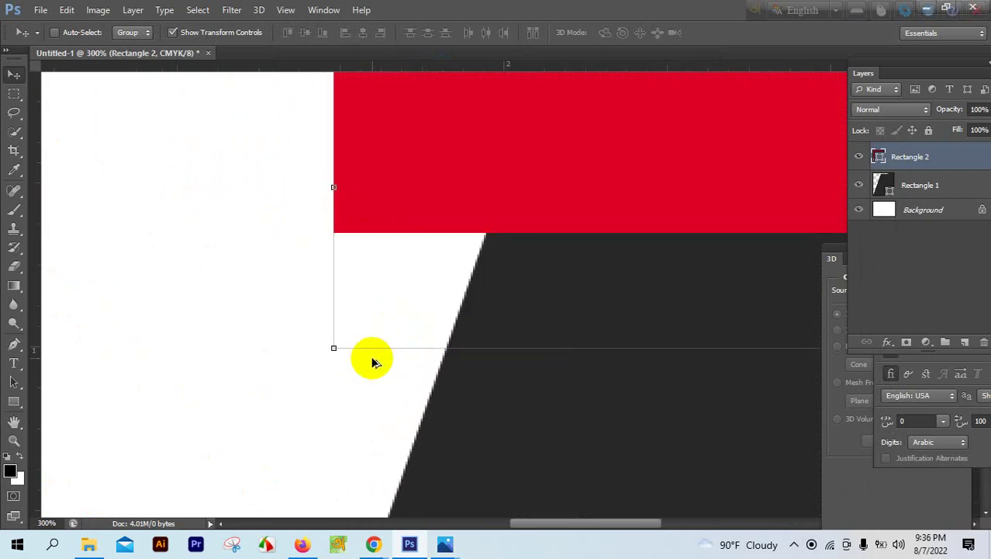
- Select the Rectangle 1 layer and start a pen path at the red bar's lower-left corner
{"action": "right_click", "coordinate": [81, 260]}
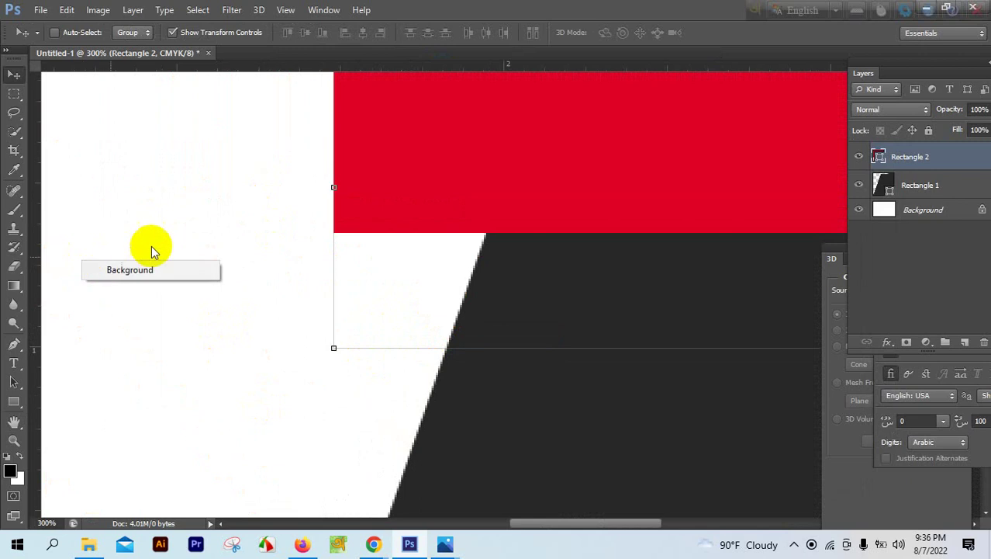
{"action": "left_click", "coordinate": [278, 112]}
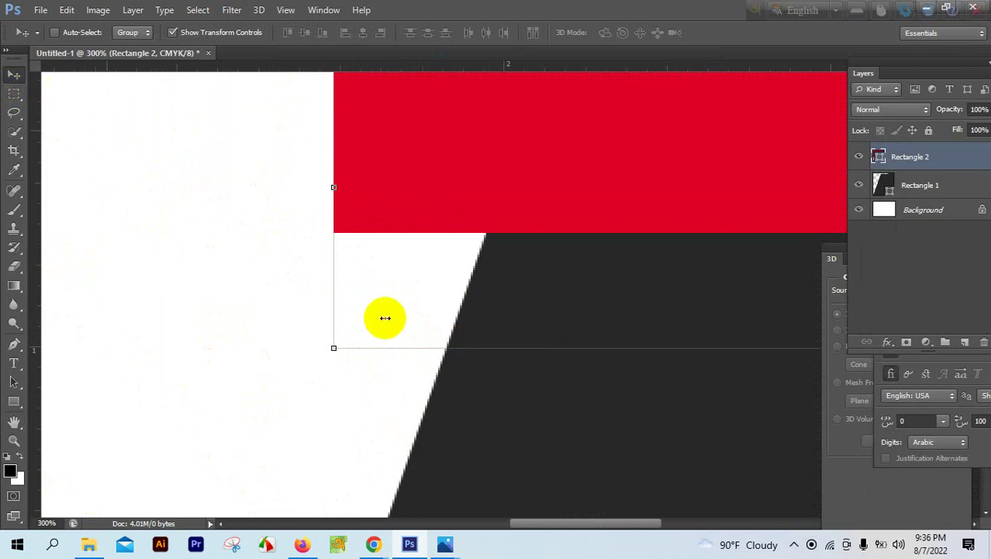
{"action": "right_click", "coordinate": [510, 402]}
{"action": "left_click", "coordinate": [528, 407]}
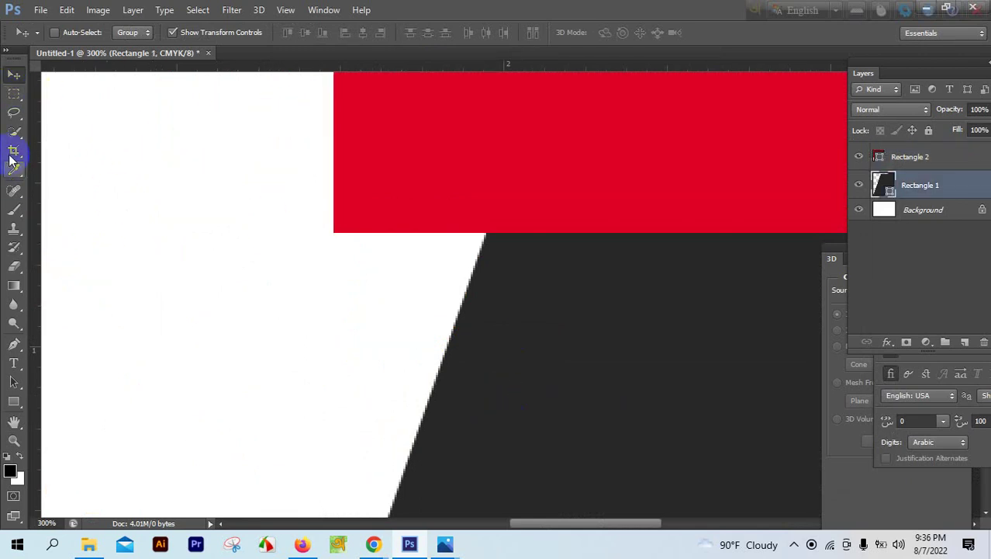
{"action": "key", "text": "ctrl+plus"}
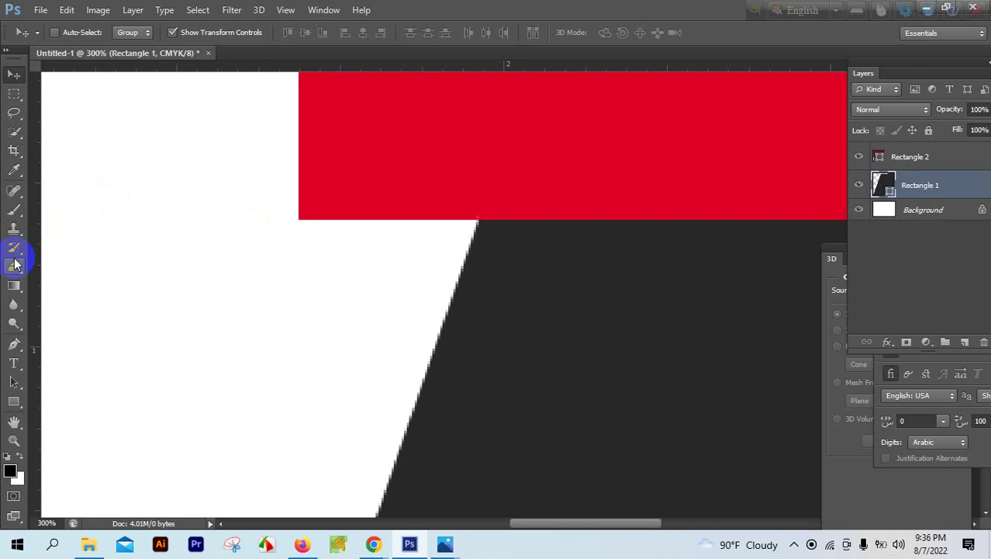
{"action": "left_click", "coordinate": [14, 343]}
{"action": "left_click", "coordinate": [276, 210]}
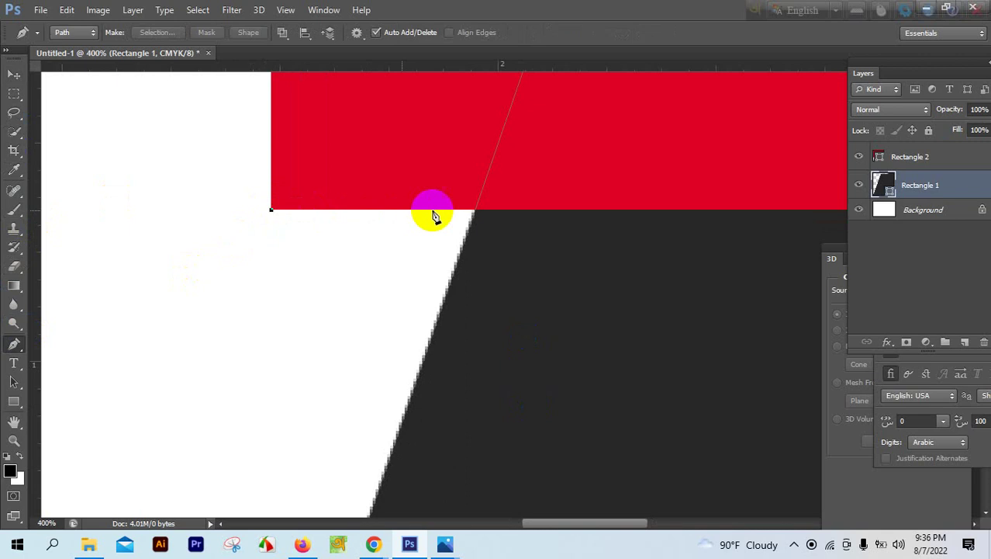
- Close the pen path along the slanted edge and nudge the dark shape slightly down-left
{"action": "left_click", "coordinate": [472, 209]}
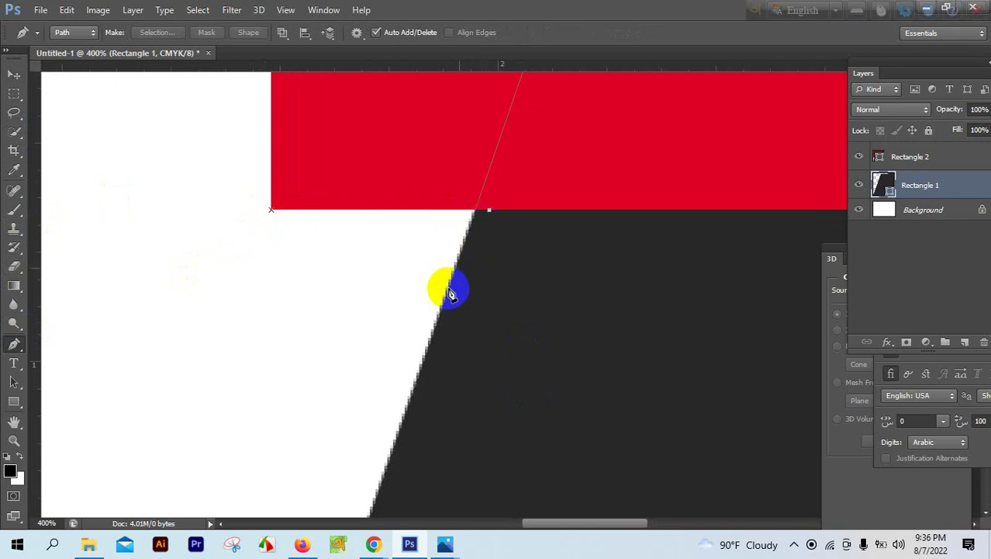
{"action": "left_click", "coordinate": [434, 354]}
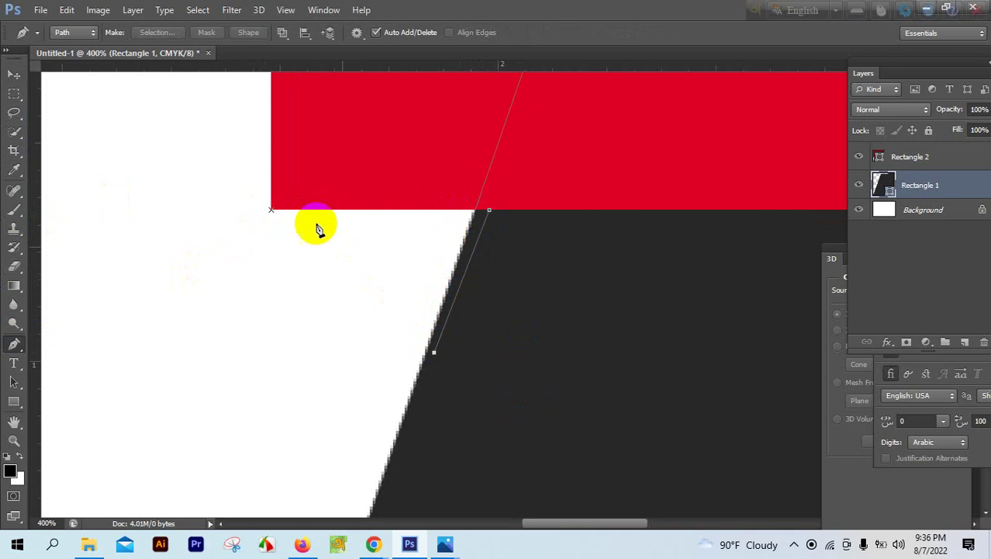
{"action": "left_click", "coordinate": [271, 210]}
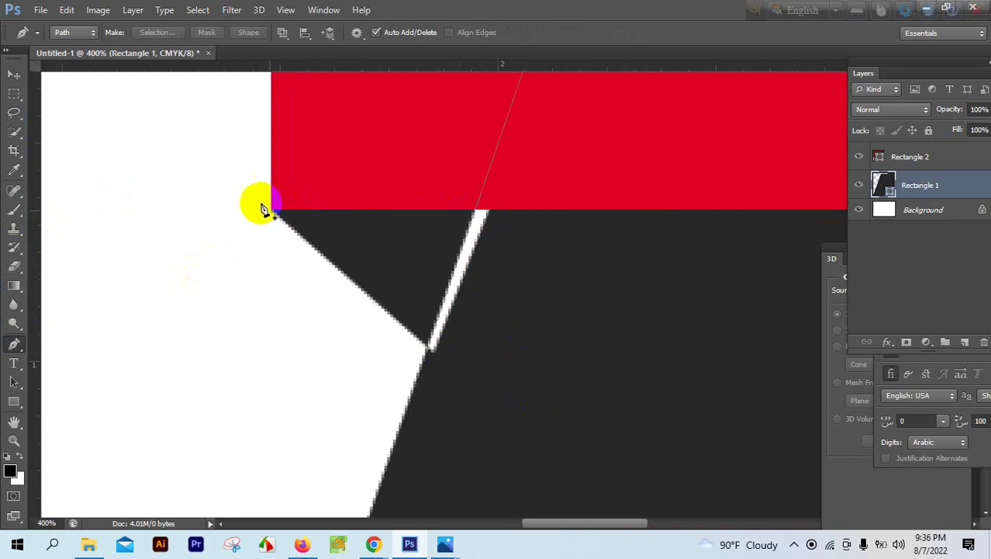
{"action": "left_click", "coordinate": [14, 75]}
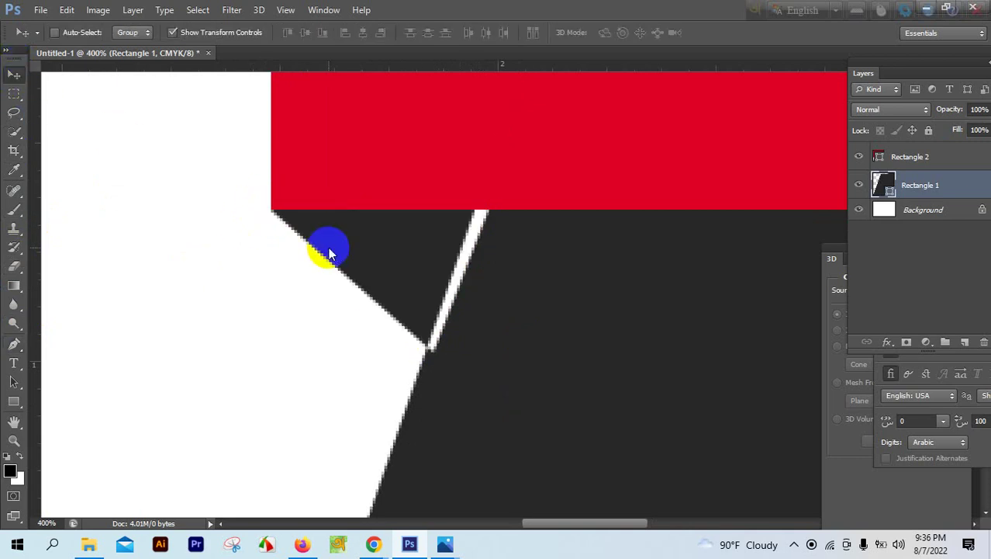
{"action": "mouse_move", "coordinate": [329, 291]}
{"action": "left_mouse_down"}
{"action": "mouse_move", "coordinate": [328, 301]}
{"action": "mouse_move", "coordinate": [349, 293]}
{"action": "left_mouse_up"}
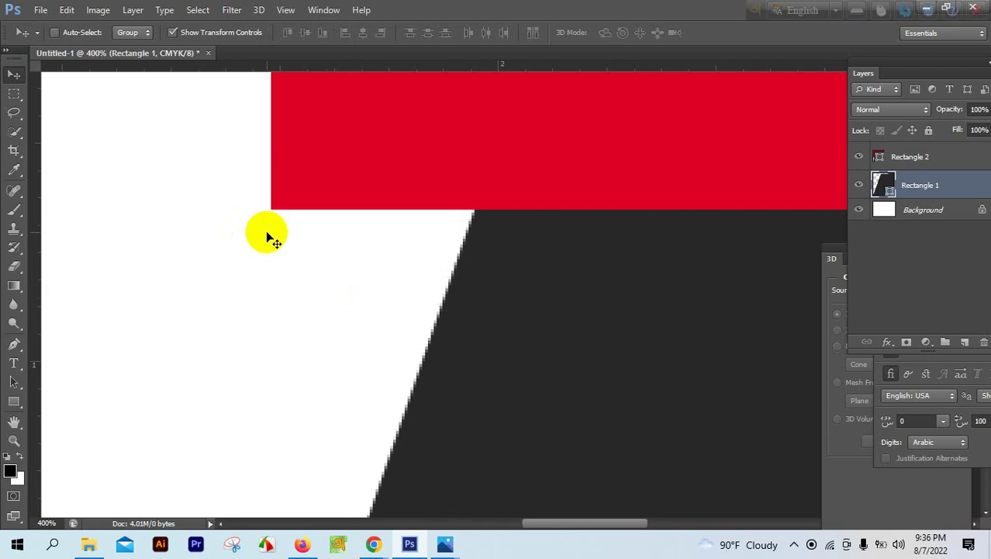
{"action": "key", "text": "ctrl+minus"}
{"action": "key", "text": "ctrl+minus"}
{"action": "key", "text": "ctrl+minus"}
{"action": "key", "text": "ctrl+minus"}
{"action": "key", "text": "ctrl+minus"}
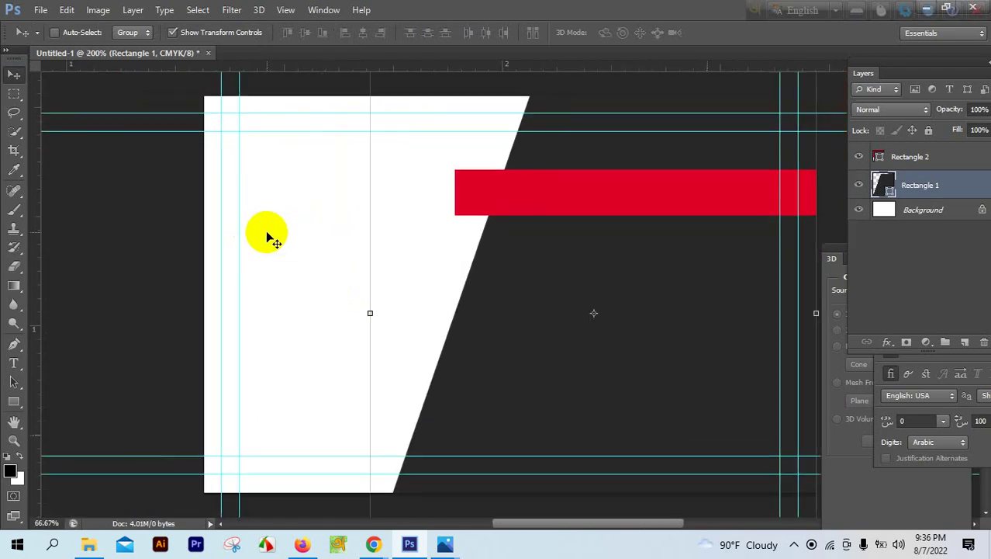
{"action": "key", "text": "ctrl+minus"}
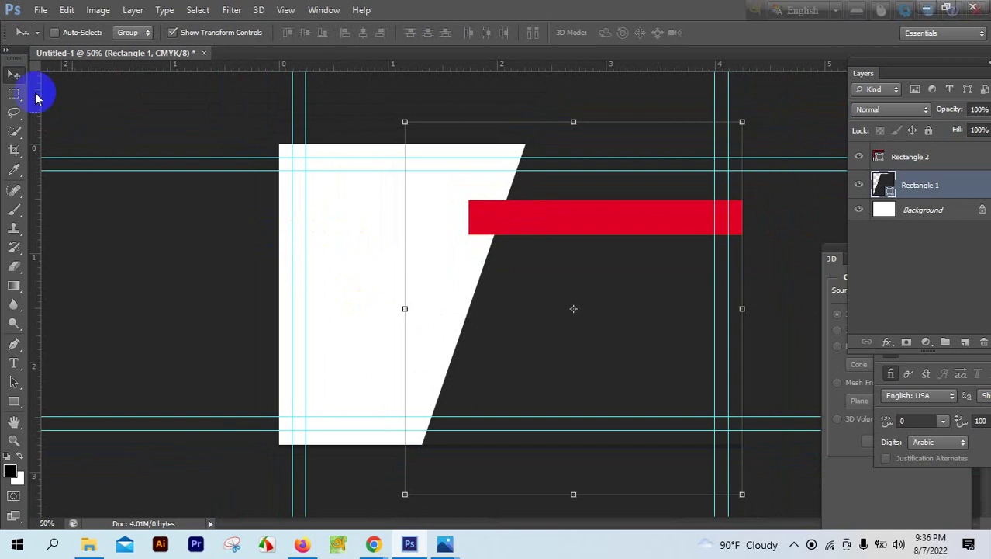
- Select the Background layer and add an empty text layer, Layer 1, above it
{"action": "right_click", "coordinate": [360, 281]}
{"action": "left_click", "coordinate": [411, 289]}
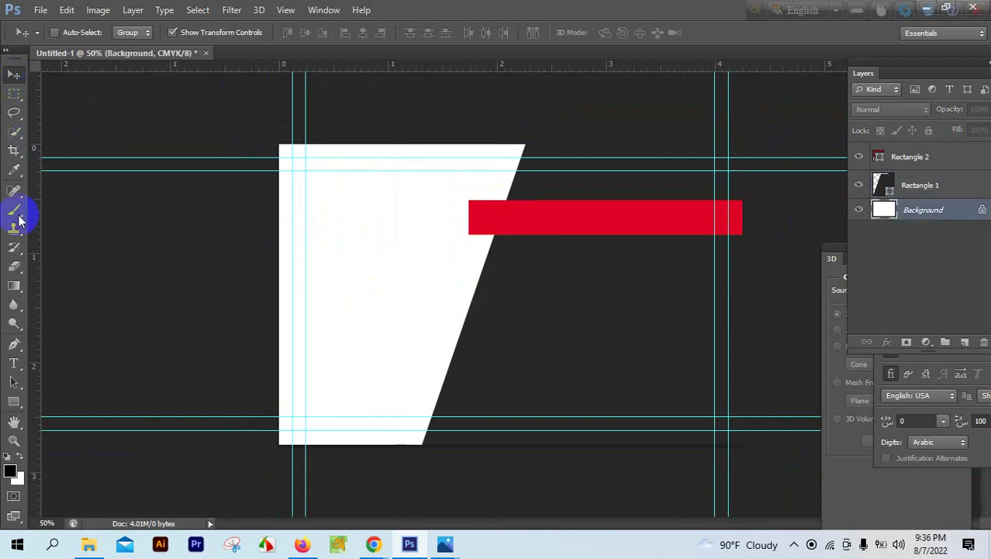
{"action": "left_click", "coordinate": [13, 362]}
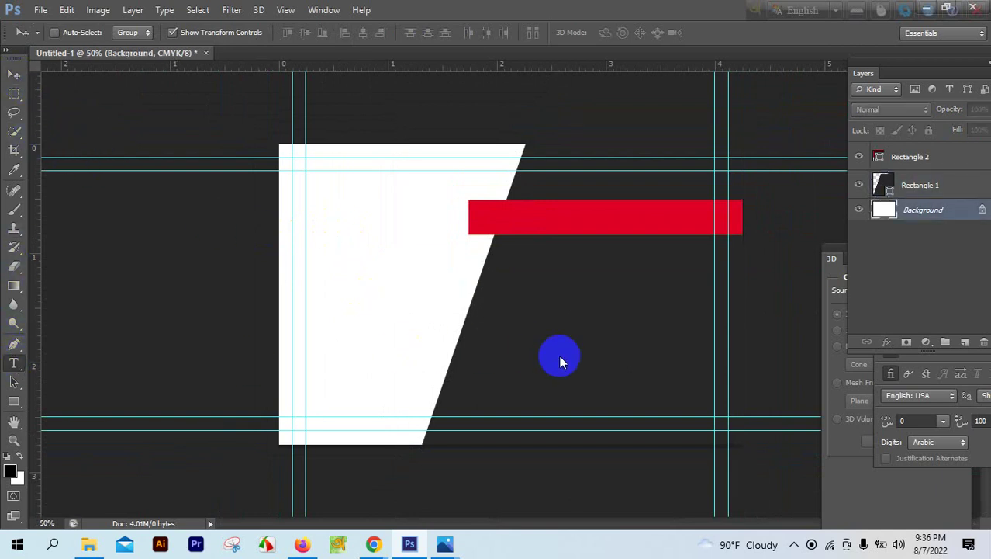
{"action": "left_click", "coordinate": [23, 343]}
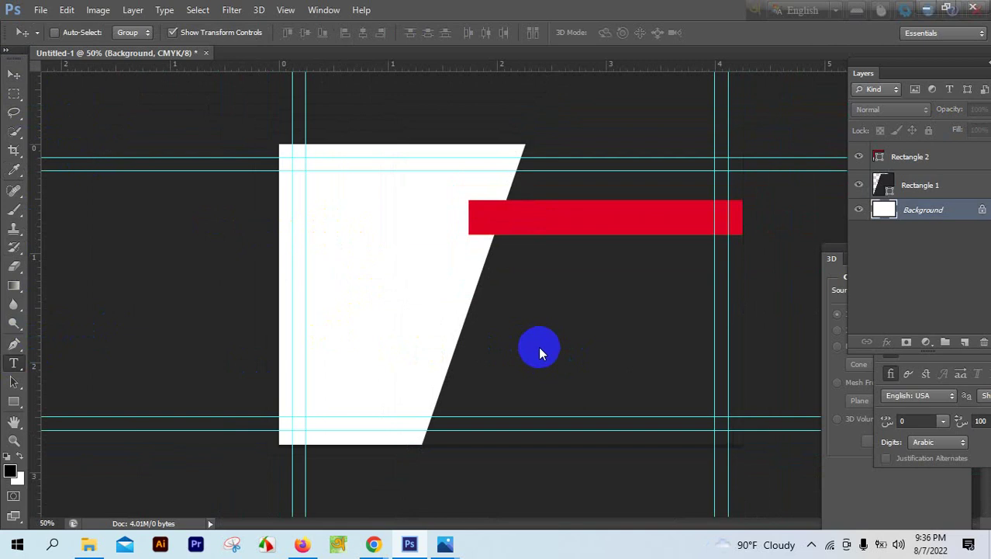
{"action": "left_click", "coordinate": [13, 76]}
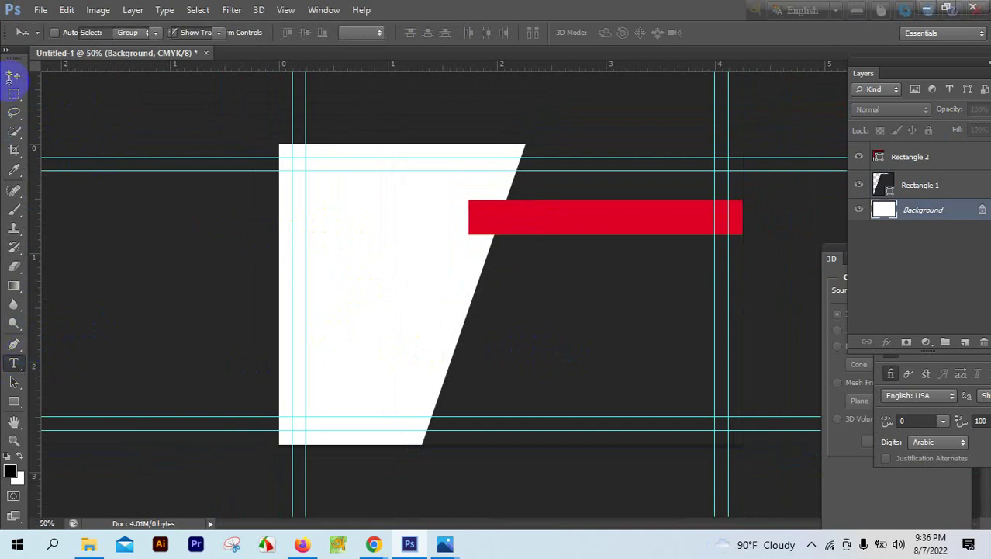
{"action": "left_click", "coordinate": [556, 361]}
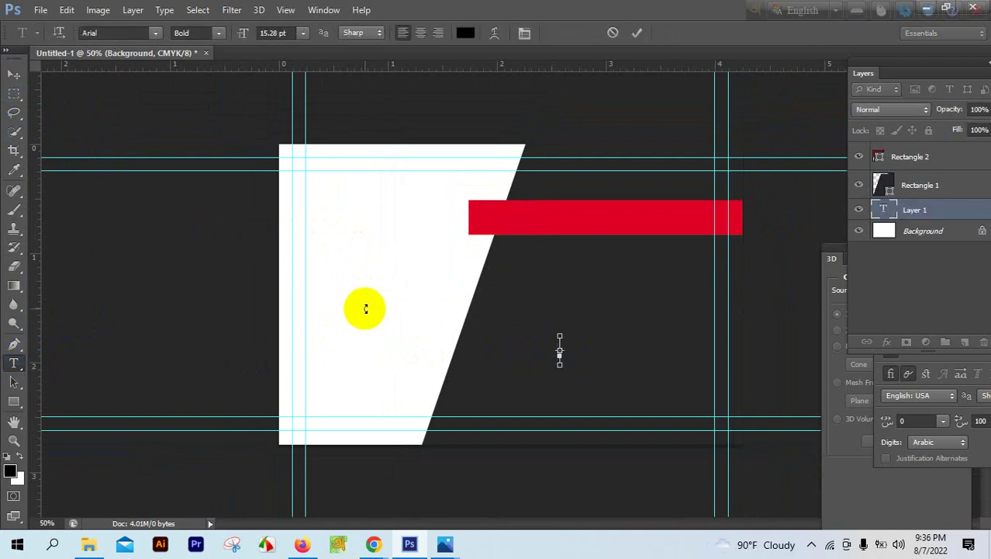
{"action": "key", "text": "ctrl+plus"}
{"action": "key", "text": "ctrl+plus"}
{"action": "key", "text": "ctrl+plus"}
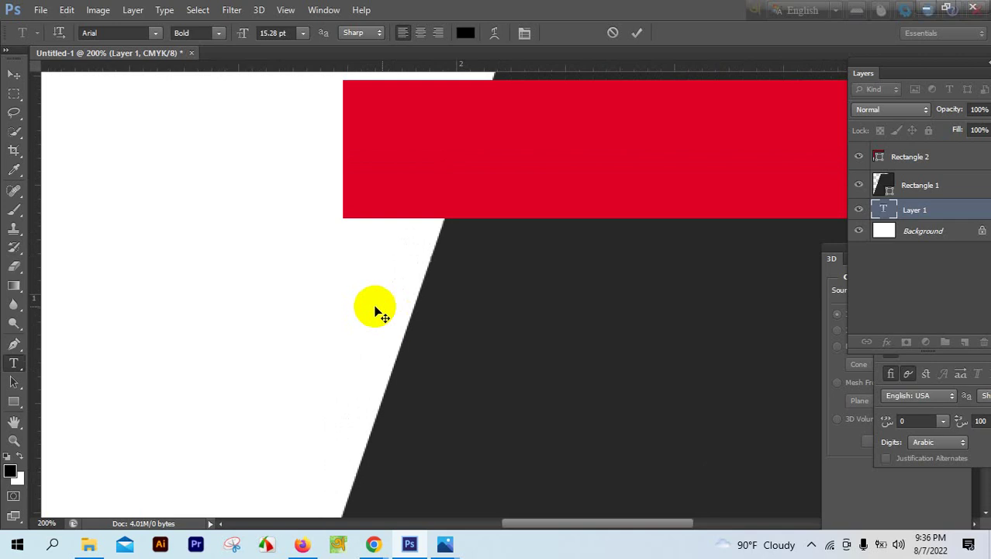
{"action": "left_click", "coordinate": [13, 344]}
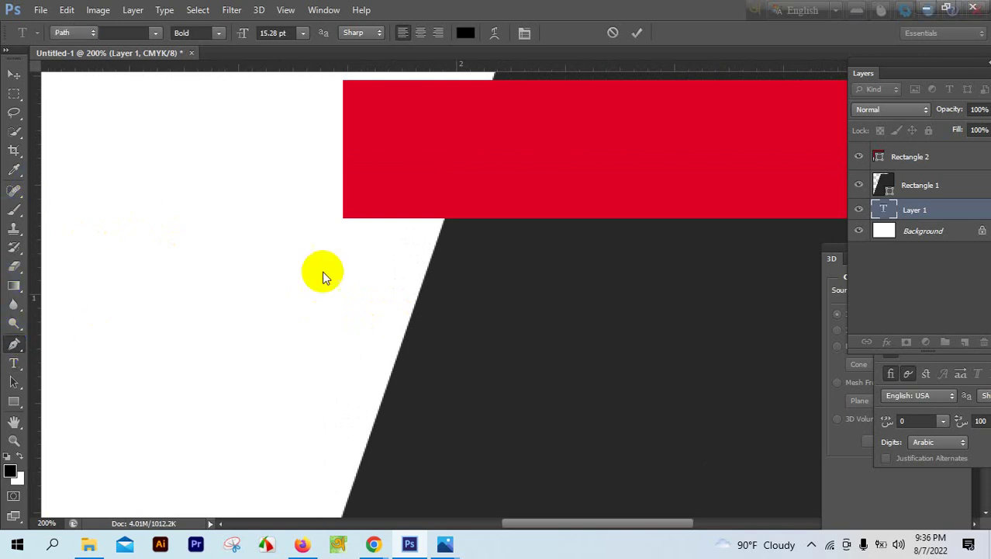
{"action": "left_click", "coordinate": [344, 219]}
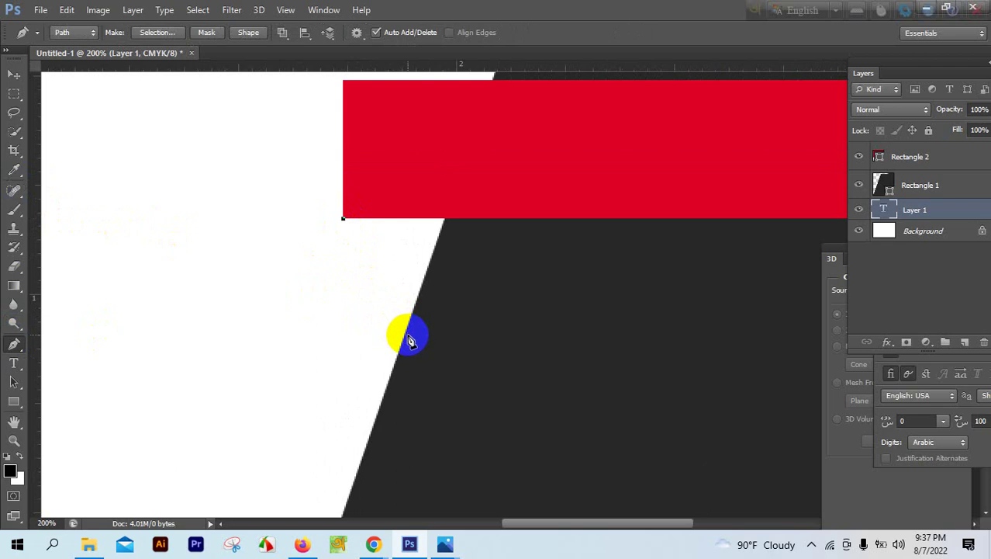
{"action": "left_click", "coordinate": [408, 334]}
{"action": "left_click", "coordinate": [407, 334]}
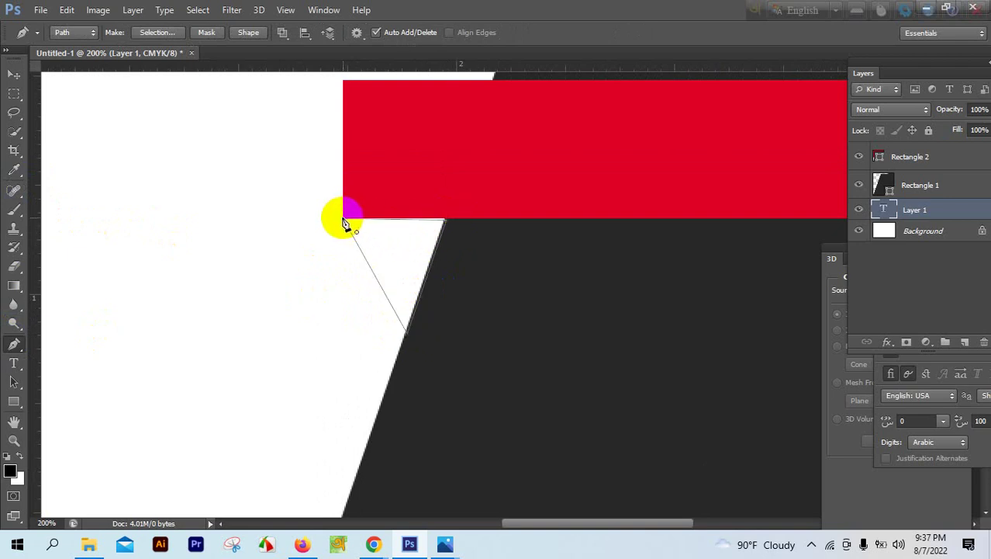
{"action": "left_click", "coordinate": [344, 222]}
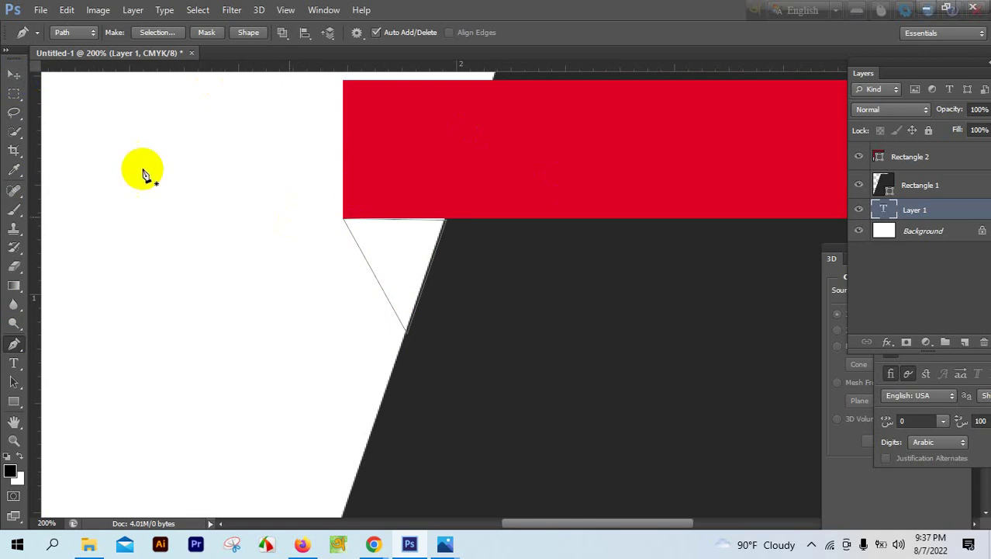
{"action": "left_click", "coordinate": [14, 74]}
{"action": "right_click", "coordinate": [420, 270]}
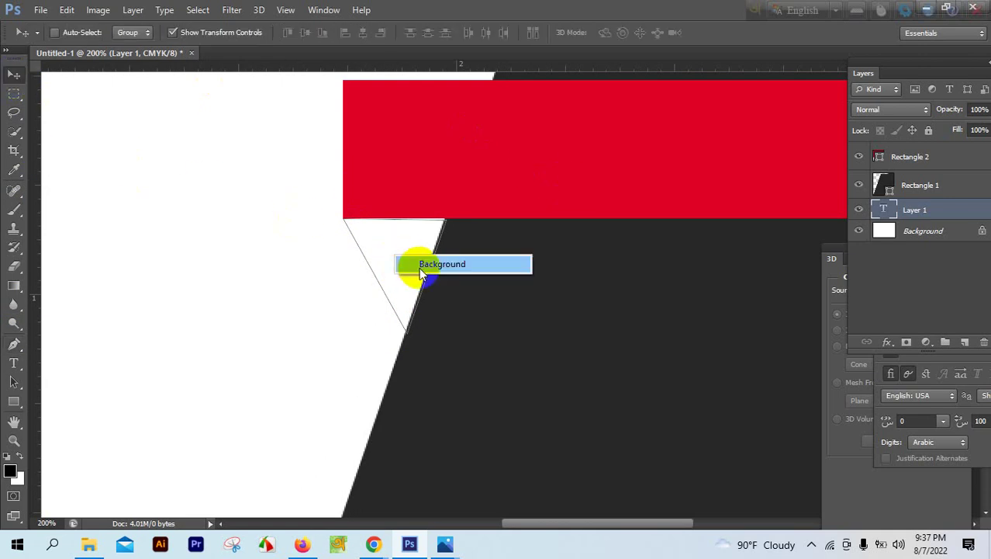
{"action": "left_click", "coordinate": [442, 263]}
{"action": "left_click", "coordinate": [384, 298]}
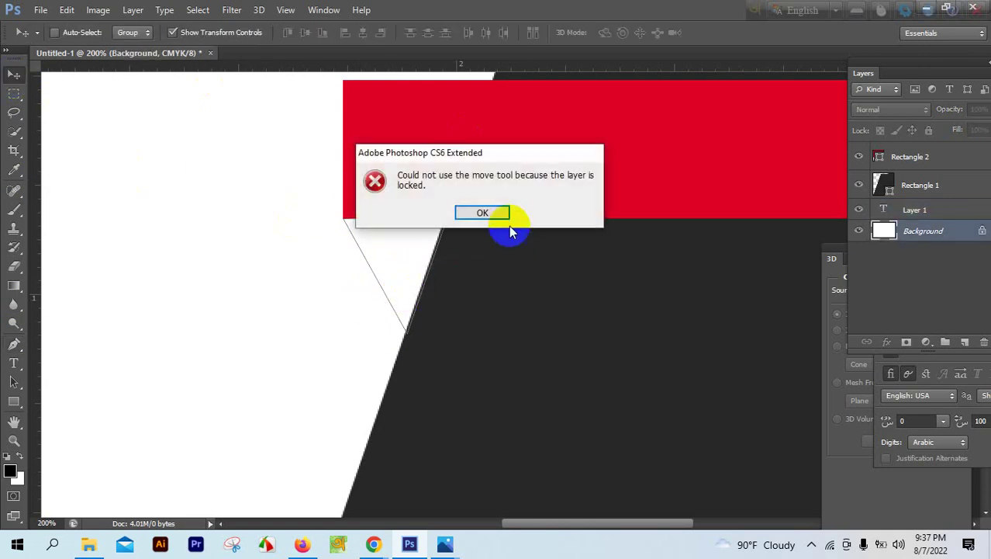
{"action": "left_click", "coordinate": [483, 214]}
{"action": "key", "text": "alt+bracketright"}
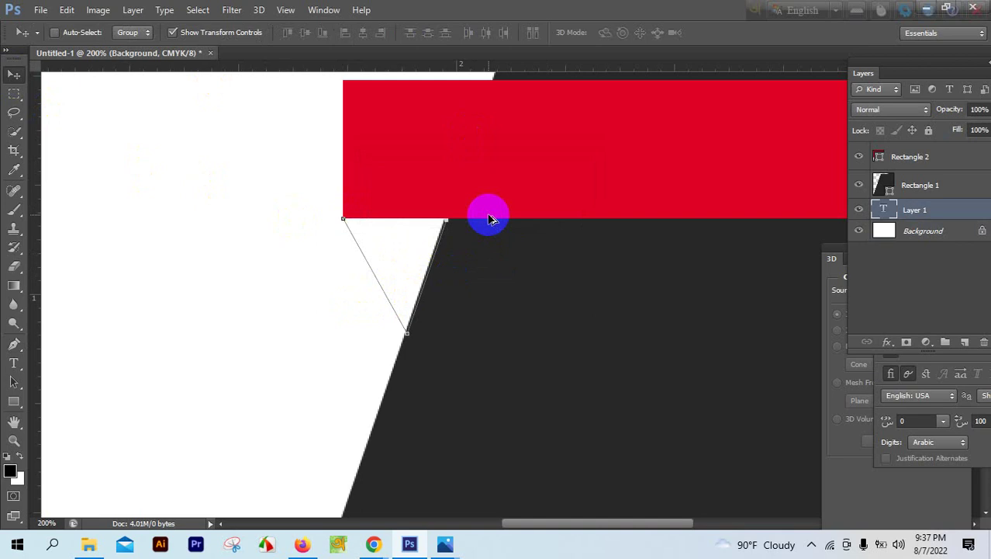
{"action": "left_click", "coordinate": [489, 218]}
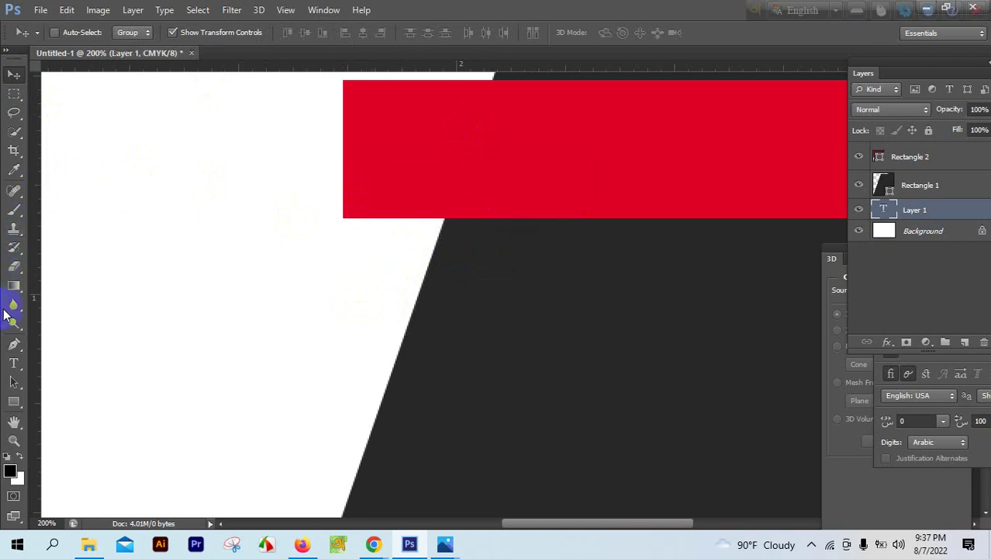
{"action": "left_click", "coordinate": [14, 401]}
- Draw a black rectangle, Rectangle 3, under the red bar's left end
{"action": "left_click", "coordinate": [35, 401]}
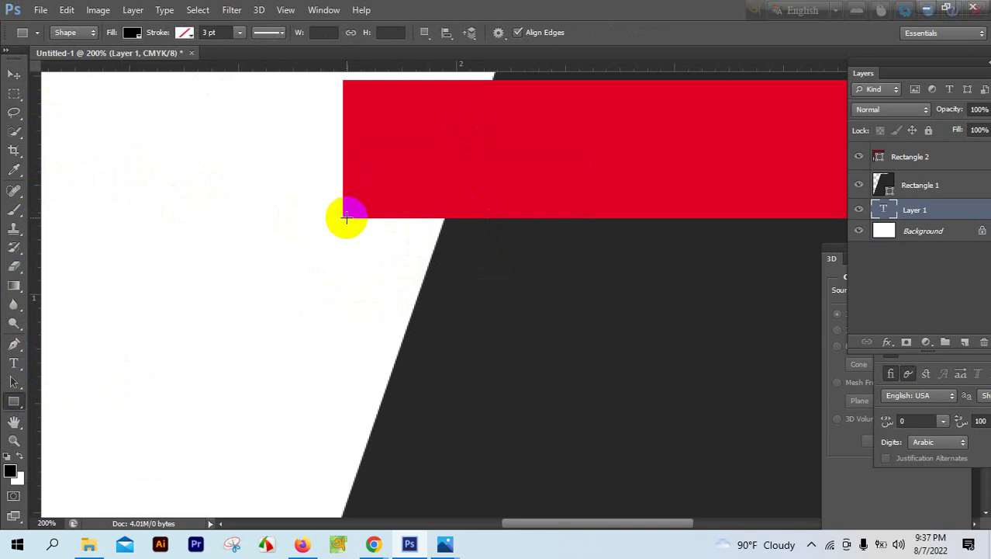
{"action": "key", "text": "ctrl+plus"}
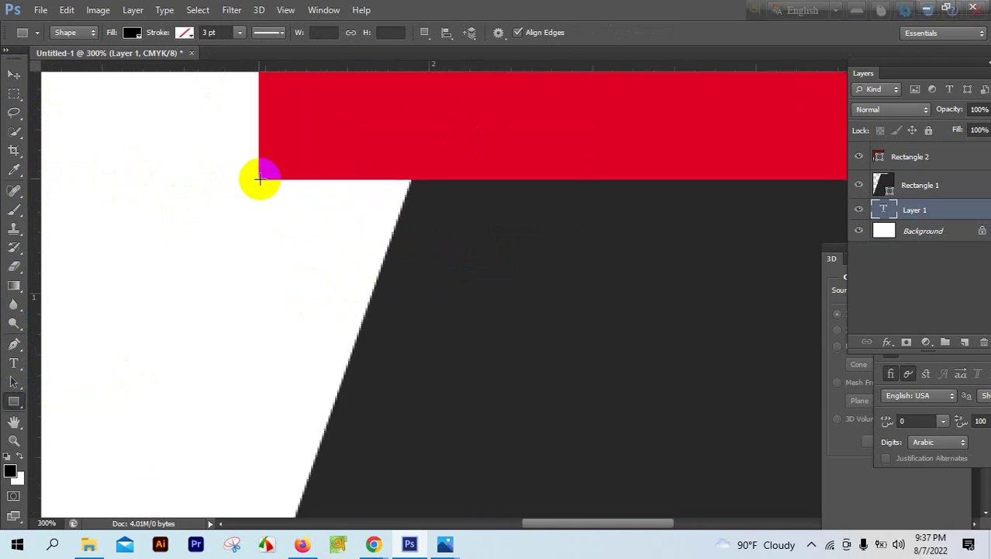
{"action": "left_click_drag", "start_coordinate": [260, 180], "coordinate": [380, 259]}
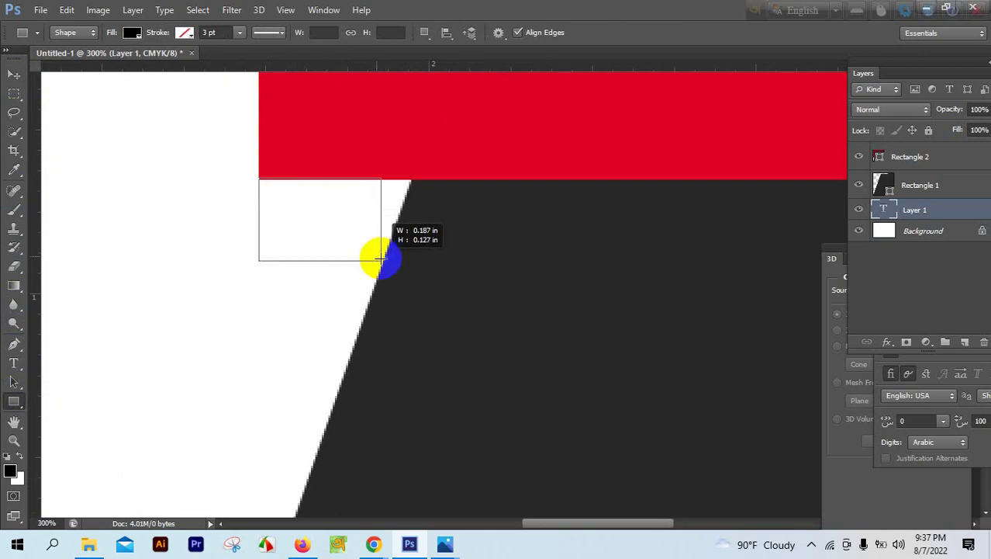
{"action": "left_click_drag", "start_coordinate": [380, 259], "coordinate": [384, 266]}
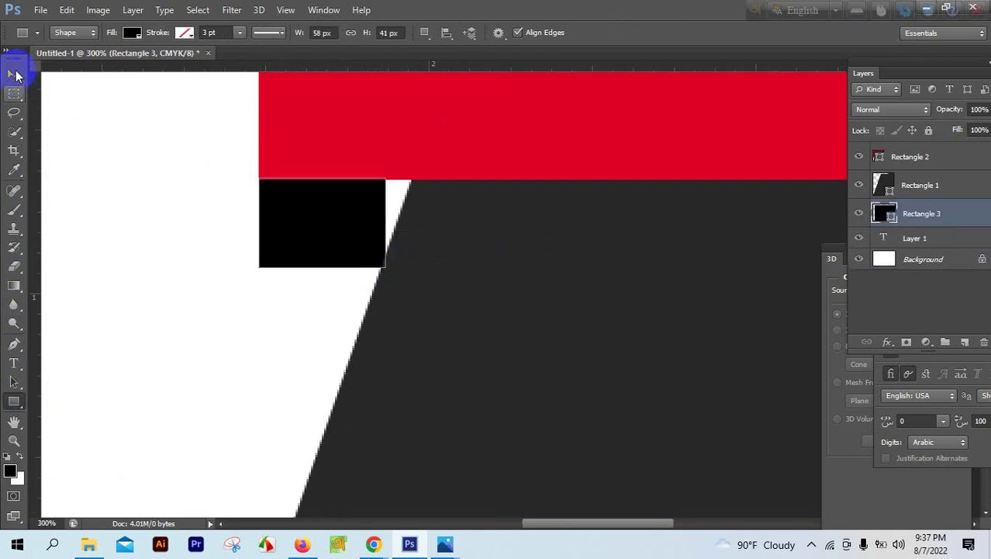
- Nudge Rectangle 3 up flush with the bar and widen it past the slanted edge
{"action": "left_click", "coordinate": [16, 75]}
{"action": "left_click_drag", "start_coordinate": [305, 191], "coordinate": [308, 194]}
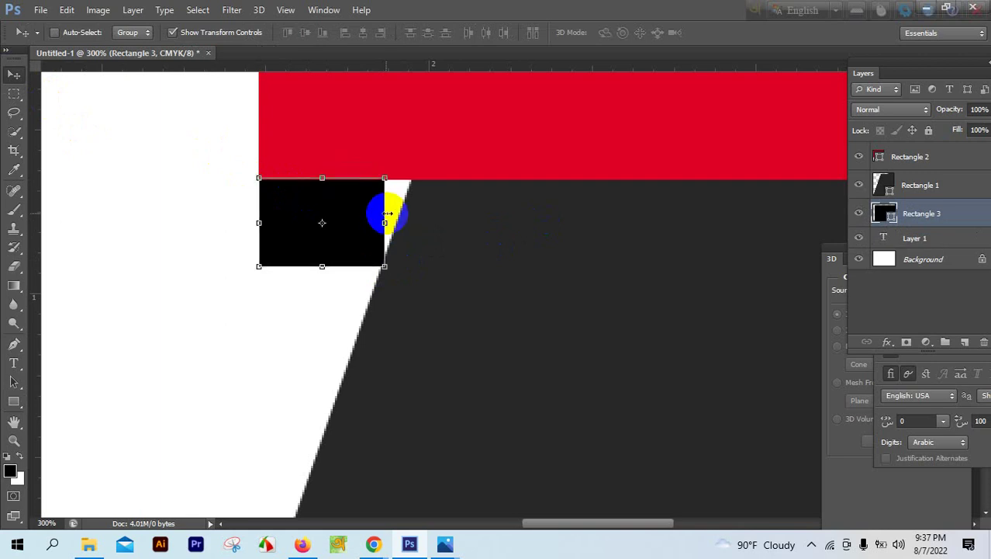
{"action": "key", "text": "ctrl+t"}
{"action": "left_click_drag", "start_coordinate": [413, 217], "coordinate": [415, 221]}
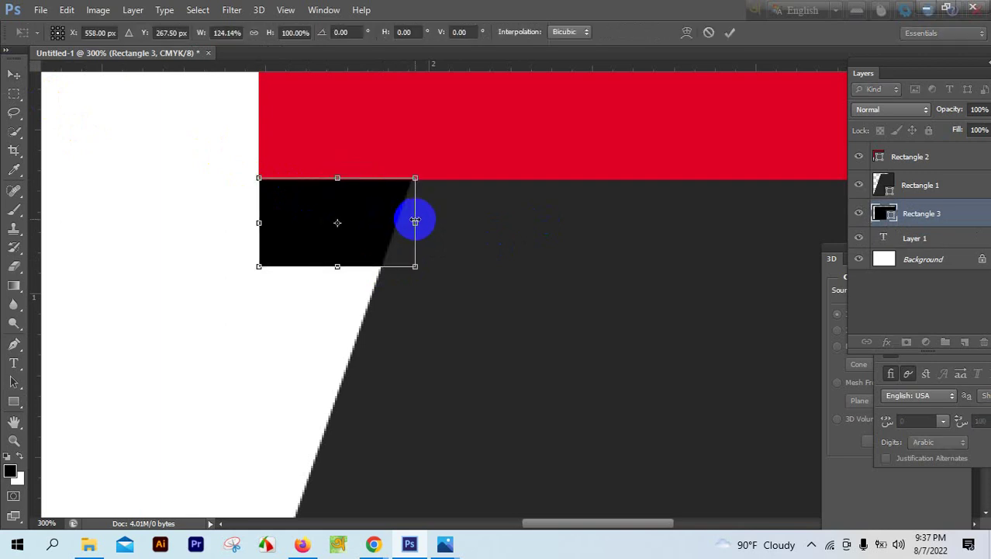
{"action": "key", "text": "Return"}
{"action": "key", "text": "ctrl+t"}
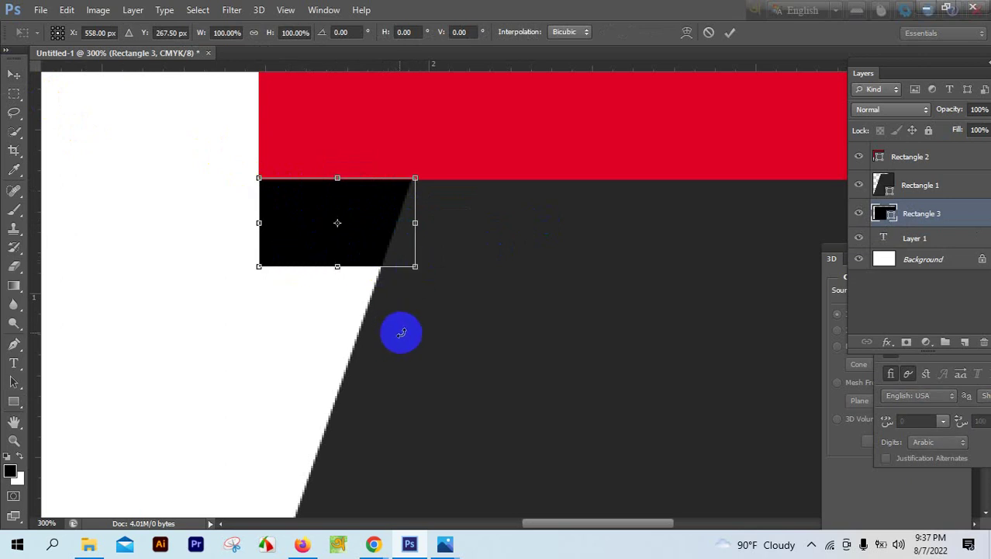
- Distort Rectangle 3 into a triangle whose lower corner sits on the slanted dark edge
{"action": "right_click", "coordinate": [278, 247]}
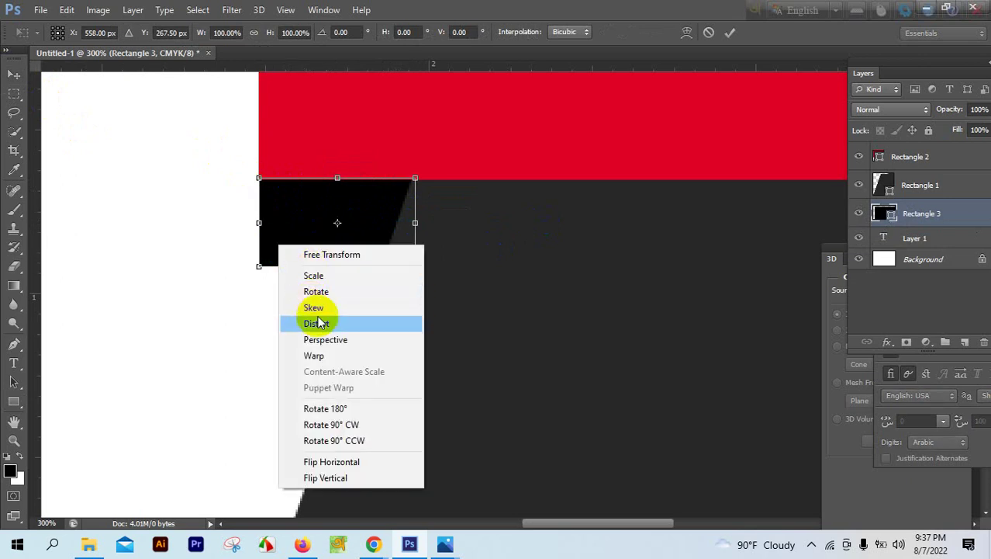
{"action": "left_click", "coordinate": [318, 324]}
{"action": "left_click_drag", "start_coordinate": [260, 267], "coordinate": [383, 279]}
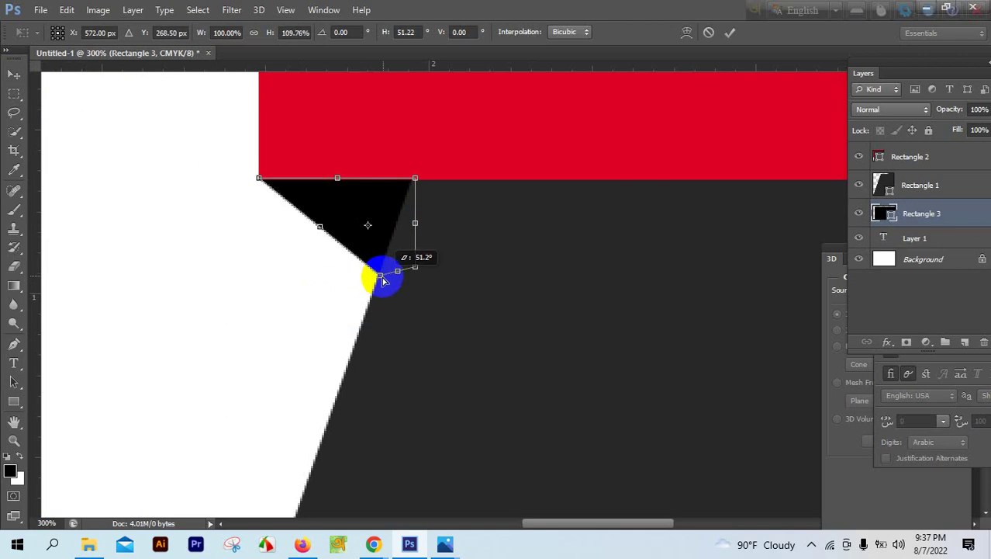
{"action": "left_click_drag", "start_coordinate": [381, 280], "coordinate": [379, 278]}
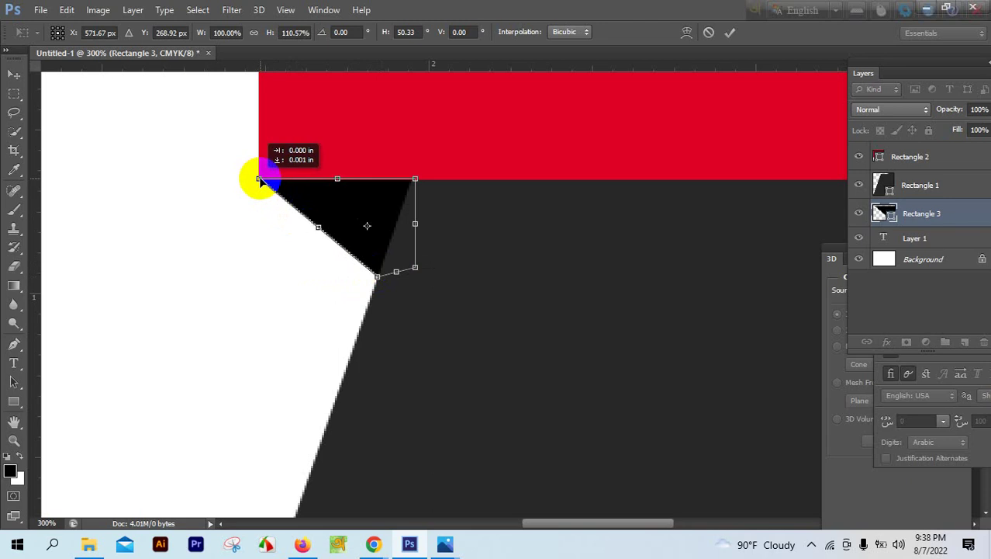
{"action": "left_click_drag", "start_coordinate": [260, 180], "coordinate": [260, 181]}
{"action": "key", "text": "Return"}
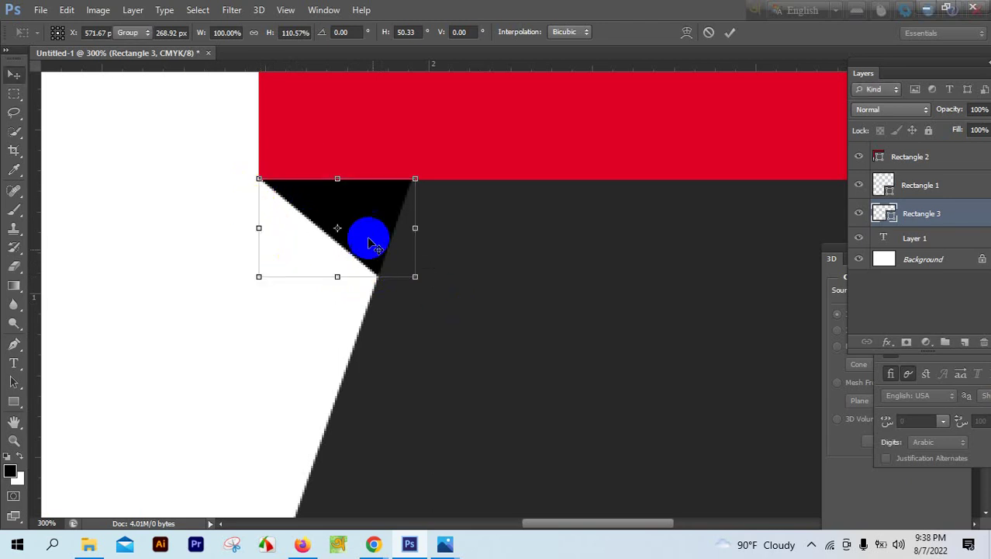
{"action": "left_click_drag", "start_coordinate": [354, 224], "coordinate": [352, 224]}
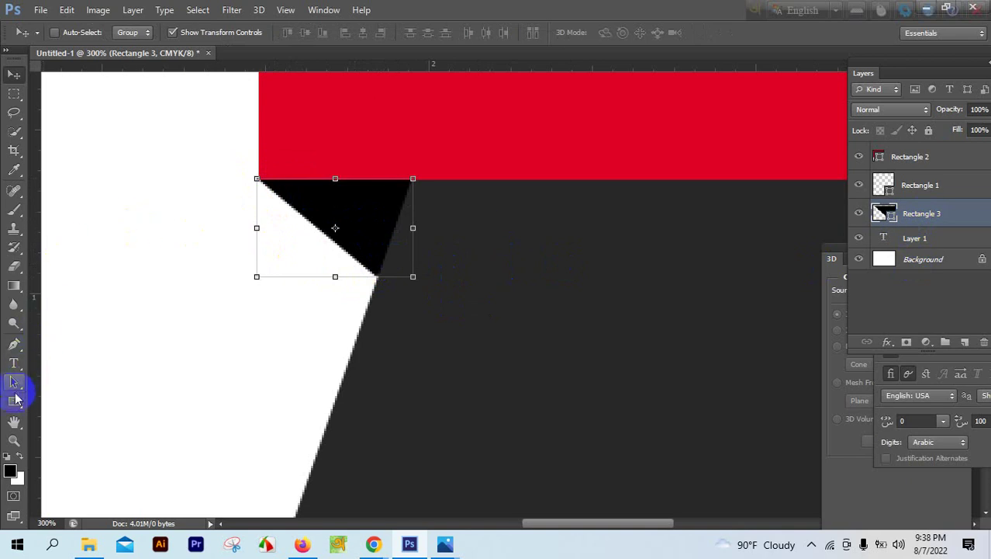
- Set the triangle's fill colour to red
{"action": "left_click", "coordinate": [14, 400]}
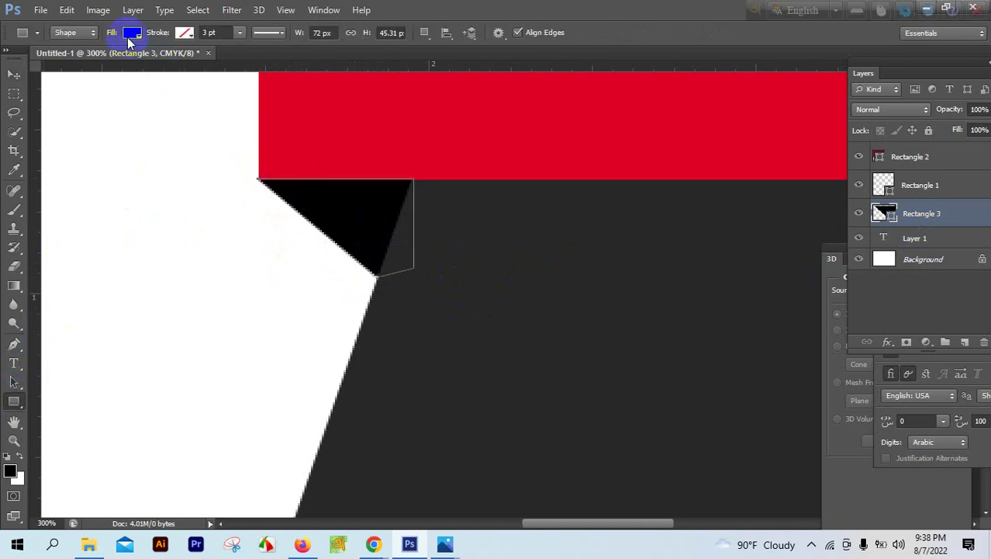
{"action": "left_click", "coordinate": [130, 34]}
{"action": "left_click", "coordinate": [68, 148]}
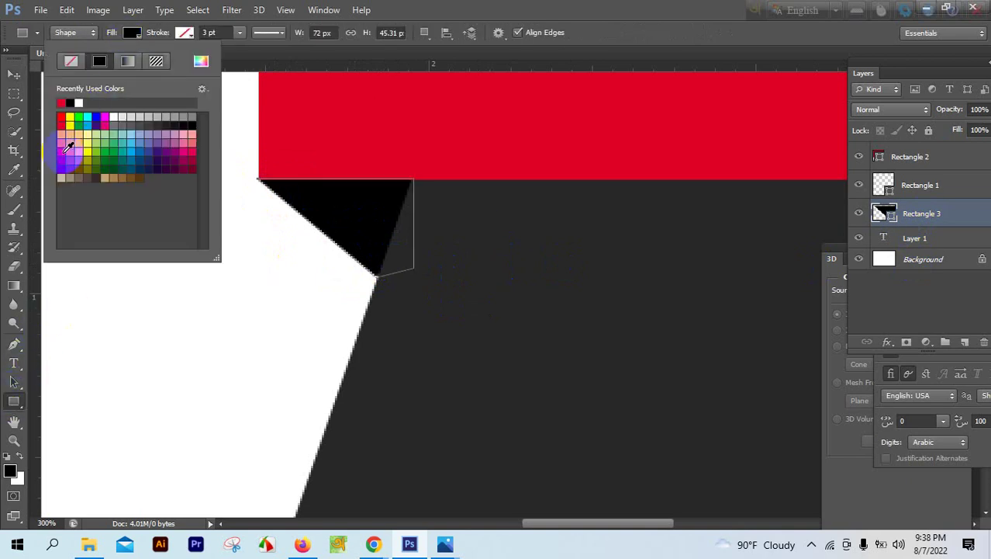
{"action": "left_click", "coordinate": [65, 159]}
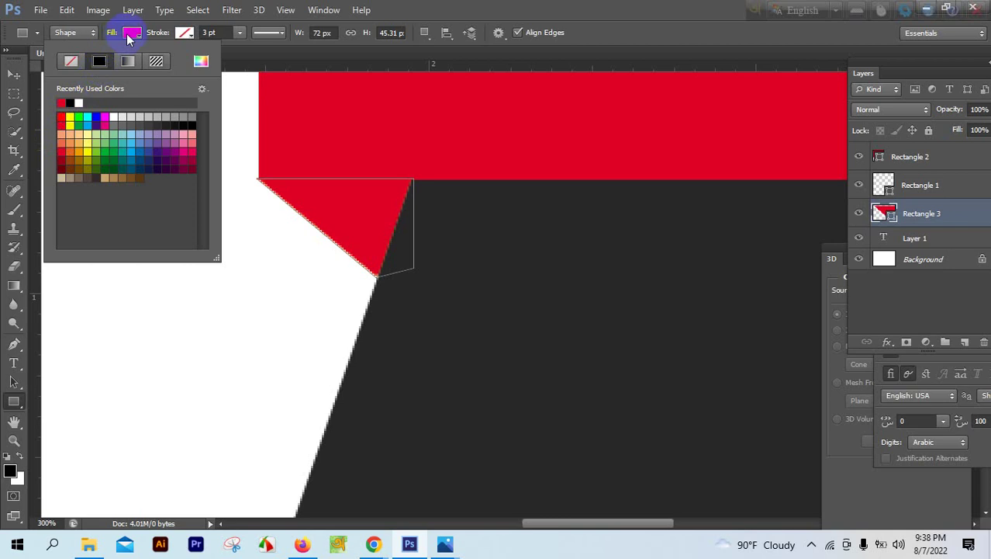
- Add a Color Overlay effect to the Rectangle 3 triangle fold
{"action": "left_click", "coordinate": [889, 346]}
{"action": "left_click", "coordinate": [889, 345]}
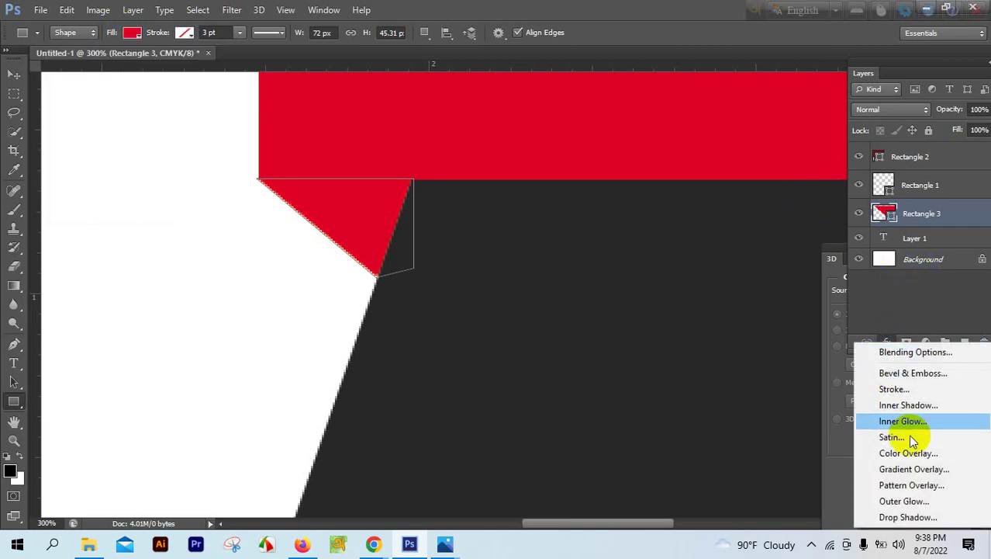
{"action": "left_click", "coordinate": [618, 320]}
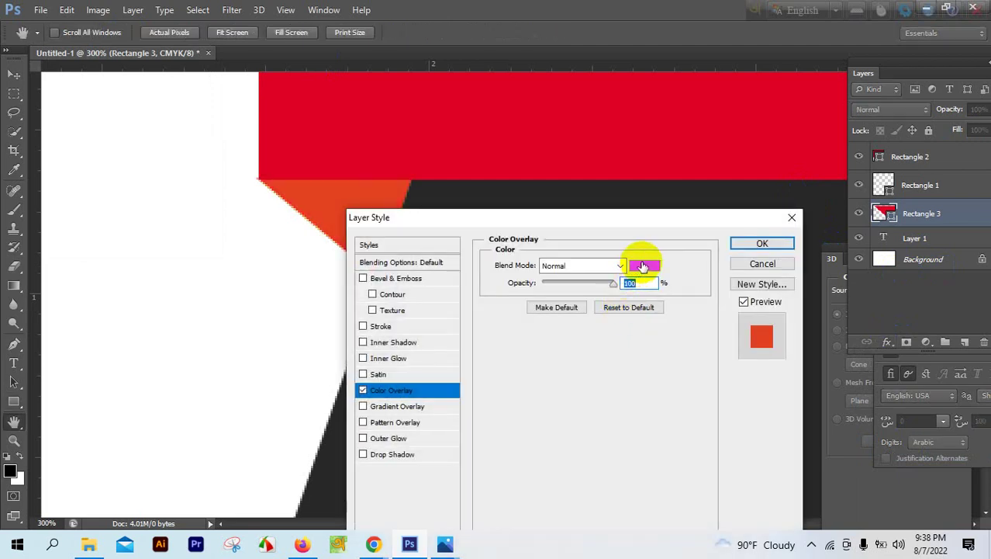
- Set the overlay colour to fully saturated red (f60000) and apply the effect
{"action": "left_click", "coordinate": [642, 267]}
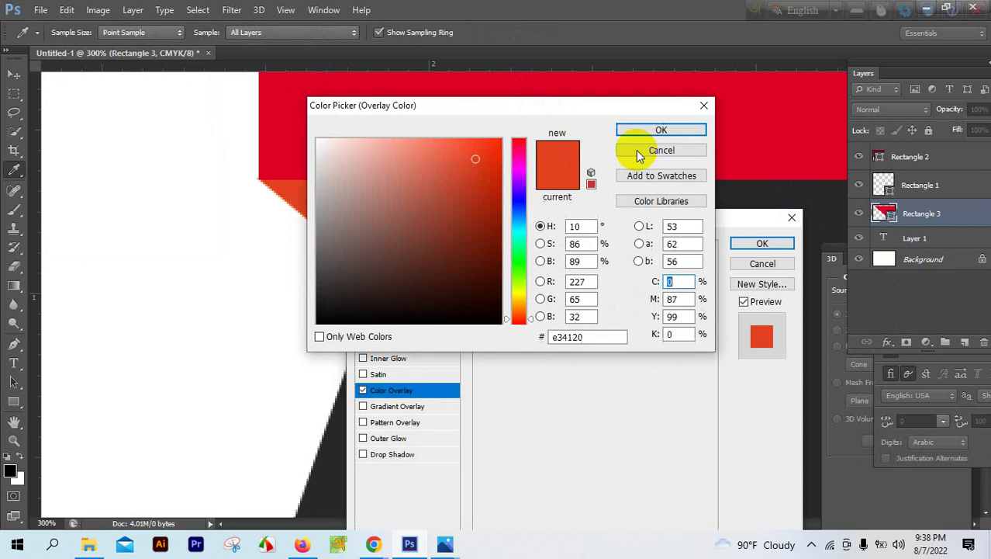
{"action": "left_click_drag", "start_coordinate": [512, 105], "coordinate": [626, 158]}
{"action": "left_click", "coordinate": [635, 192]}
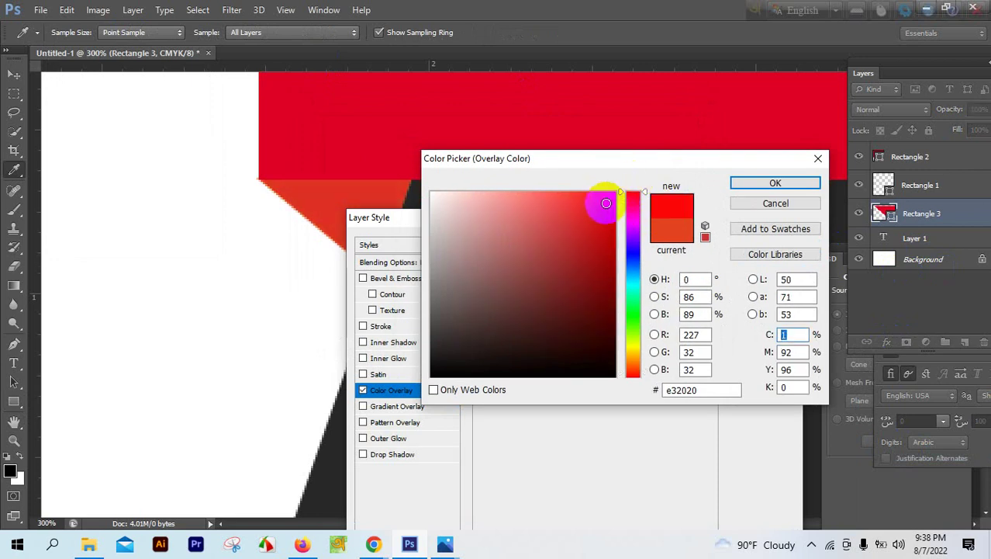
{"action": "mouse_move", "coordinate": [606, 203]}
{"action": "left_mouse_down"}
{"action": "mouse_move", "coordinate": [604, 216]}
{"action": "mouse_move", "coordinate": [613, 193]}
{"action": "left_mouse_up"}
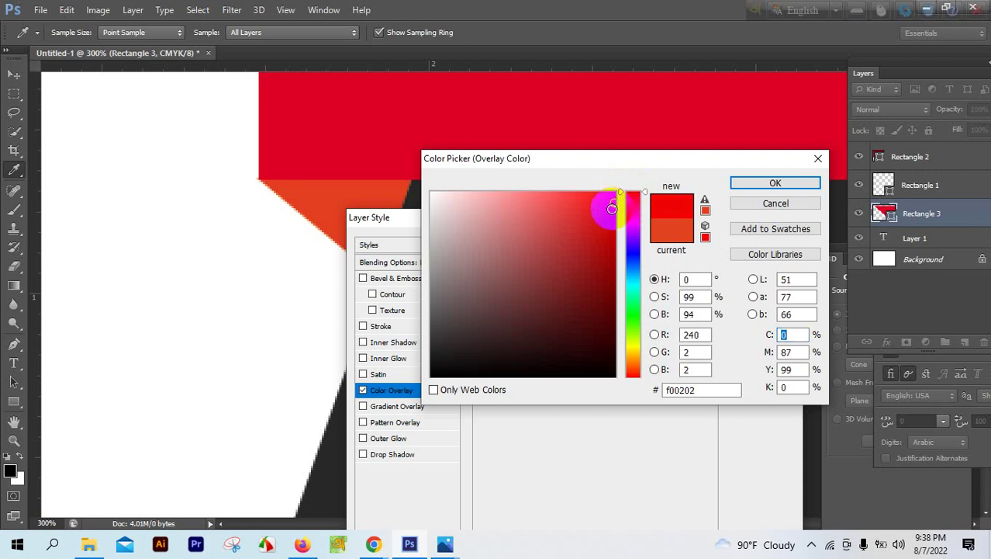
{"action": "mouse_move", "coordinate": [612, 208]}
{"action": "left_mouse_down"}
{"action": "mouse_move", "coordinate": [608, 220]}
{"action": "mouse_move", "coordinate": [585, 198]}
{"action": "left_mouse_up"}
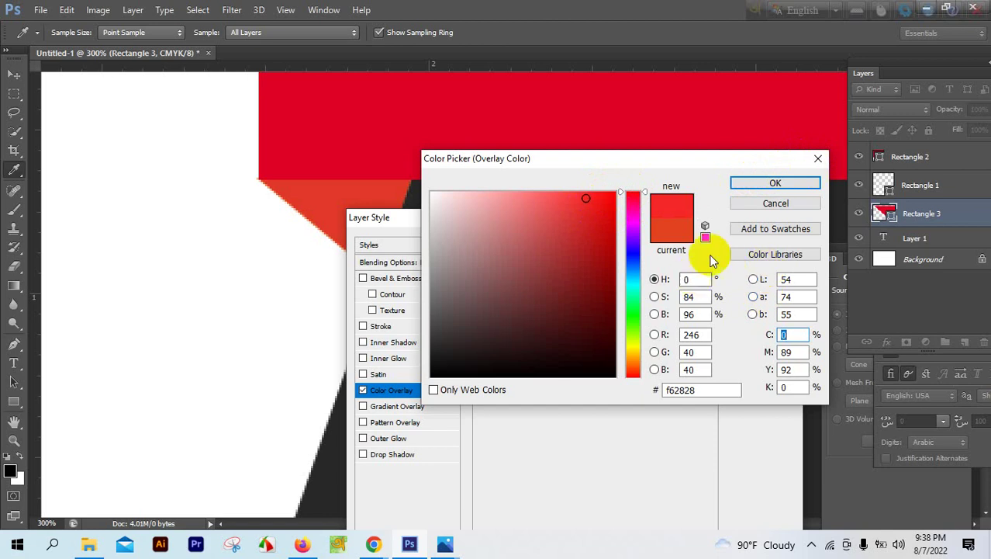
{"action": "left_click", "coordinate": [655, 297]}
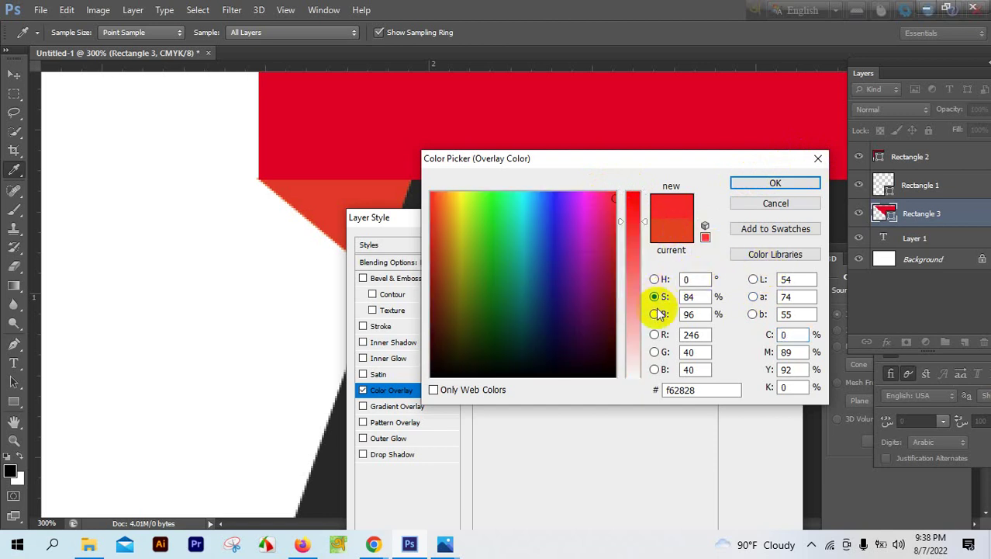
{"action": "left_click", "coordinate": [655, 315]}
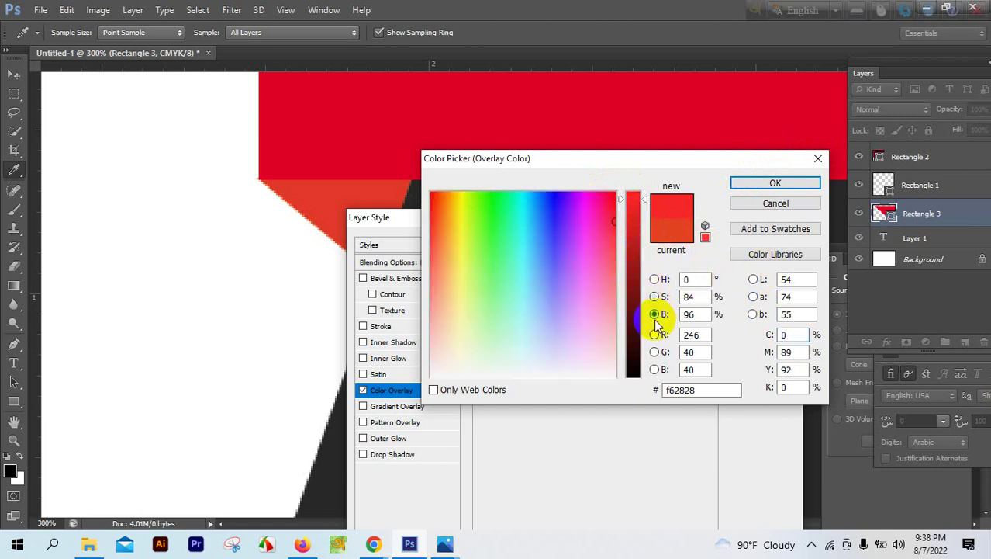
{"action": "left_click", "coordinate": [433, 194]}
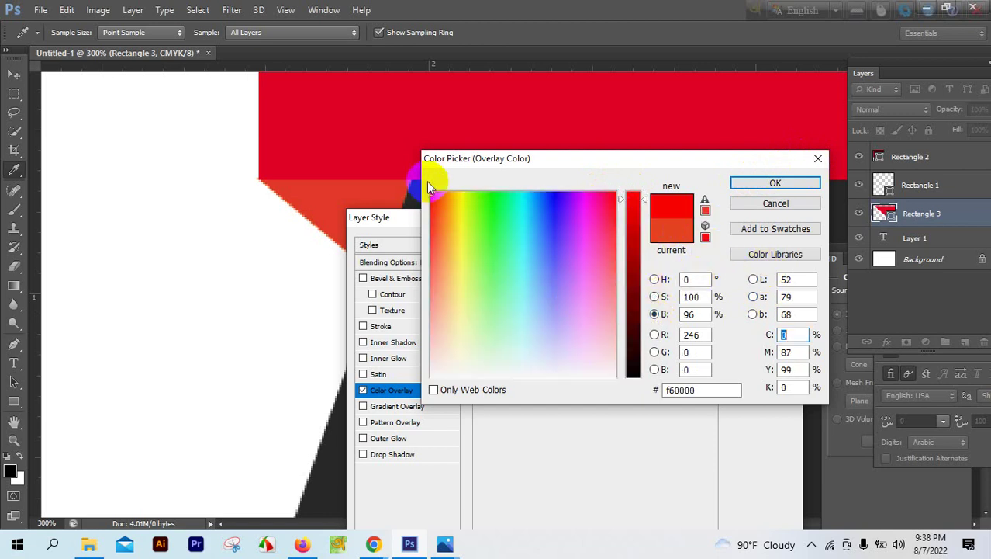
{"action": "left_click", "coordinate": [745, 183]}
{"action": "left_click_drag", "start_coordinate": [718, 220], "coordinate": [735, 237]}
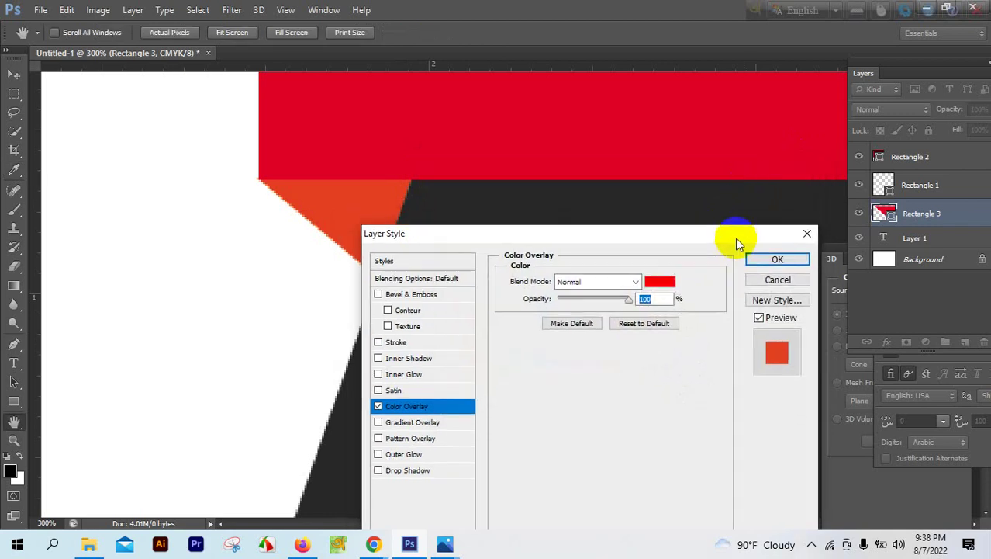
{"action": "left_click", "coordinate": [780, 262]}
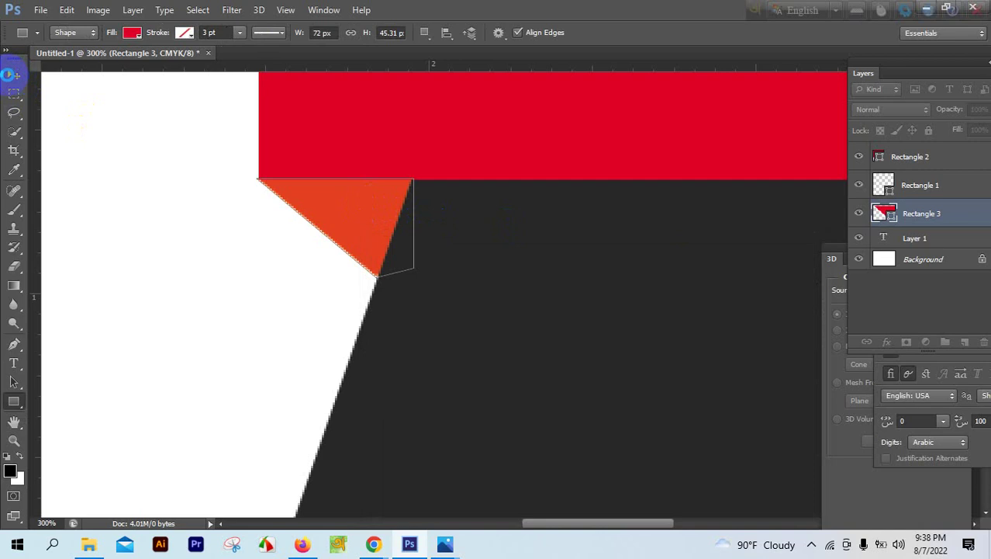
- Zoom out and start an empty Arial Bold 15.28 pt text layer on the white panel
{"action": "left_click", "coordinate": [13, 75]}
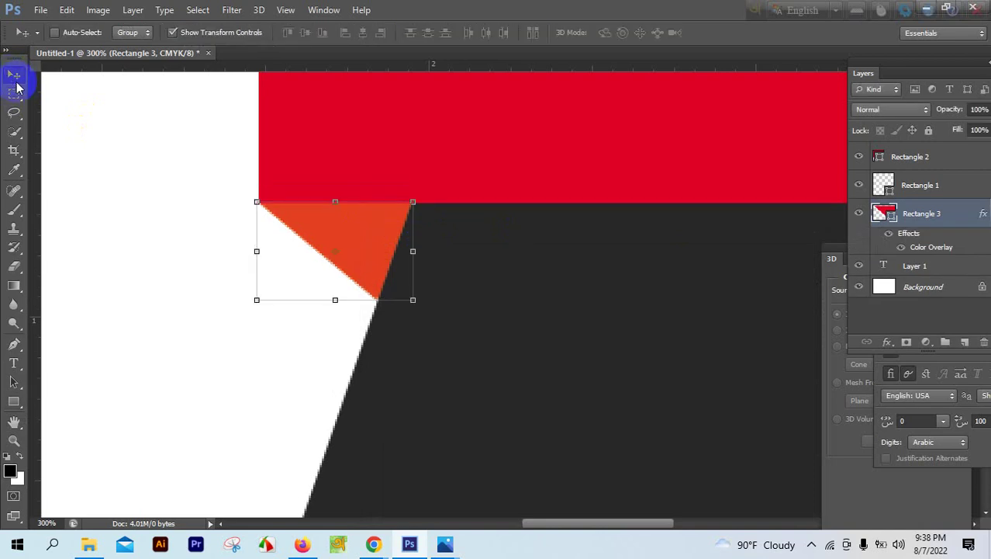
{"action": "key", "text": "ctrl+minus"}
{"action": "key", "text": "ctrl+minus"}
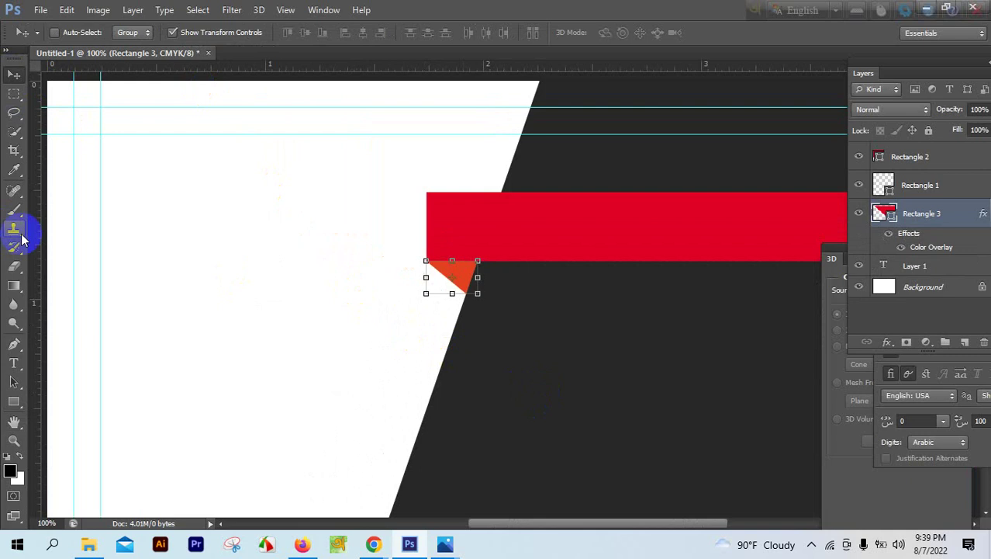
{"action": "right_click", "coordinate": [227, 216]}
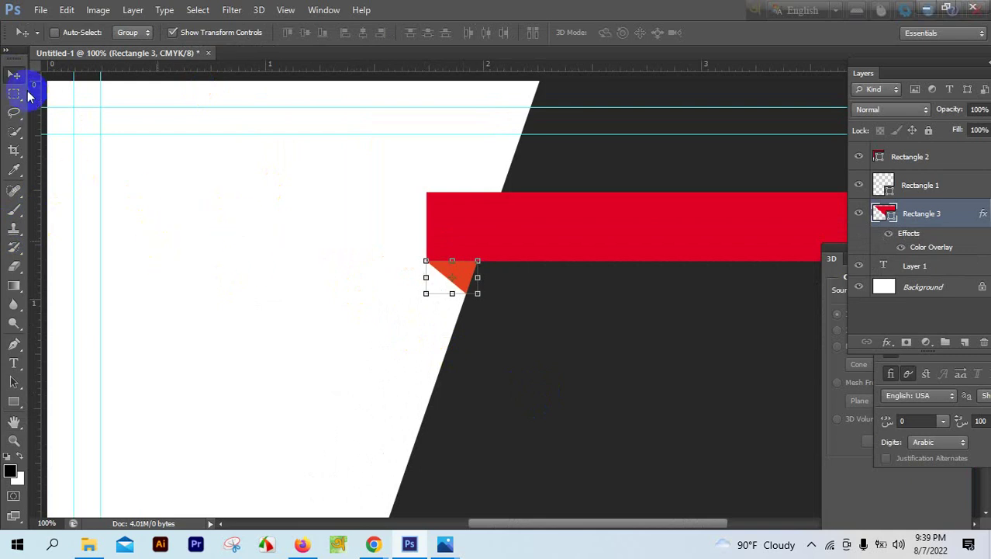
{"action": "left_click", "coordinate": [14, 363]}
{"action": "left_click", "coordinate": [286, 349]}
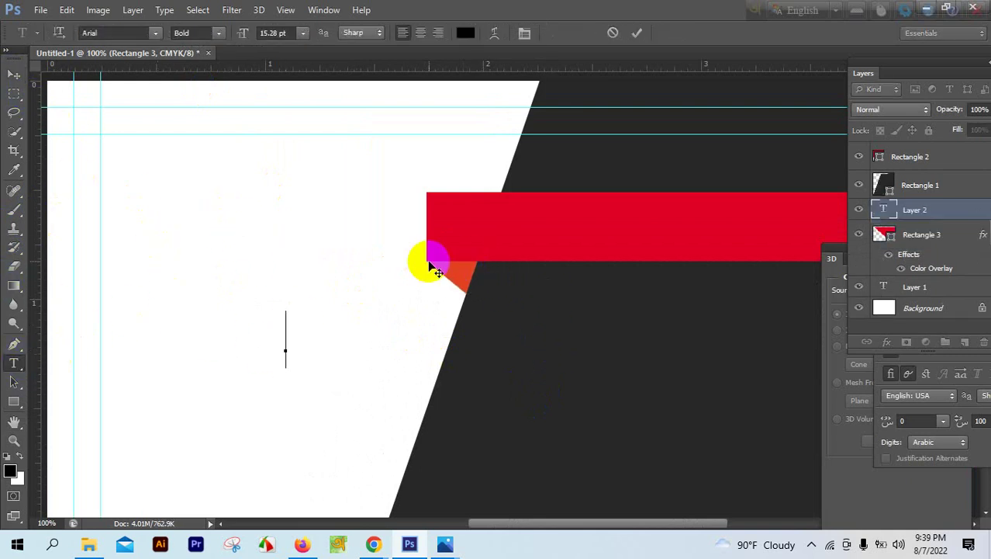
- Check the reference business card image, then return to the card design
{"action": "scroll", "coordinate": [496, 403], "scroll_direction": "down", "scroll_amount": 1}
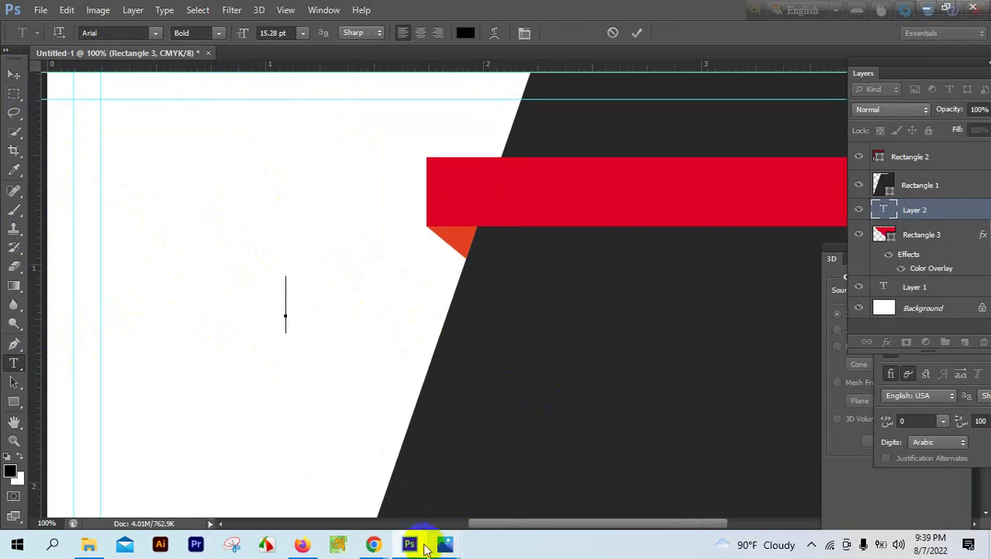
{"action": "mouse_move", "coordinate": [445, 544]}
{"action": "left_click", "coordinate": [542, 483]}
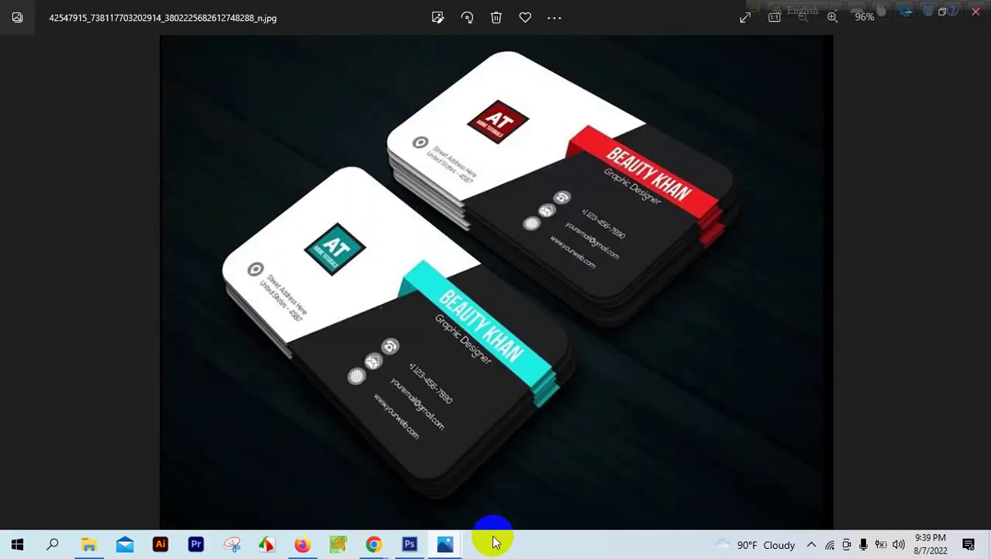
{"action": "left_click", "coordinate": [410, 543]}
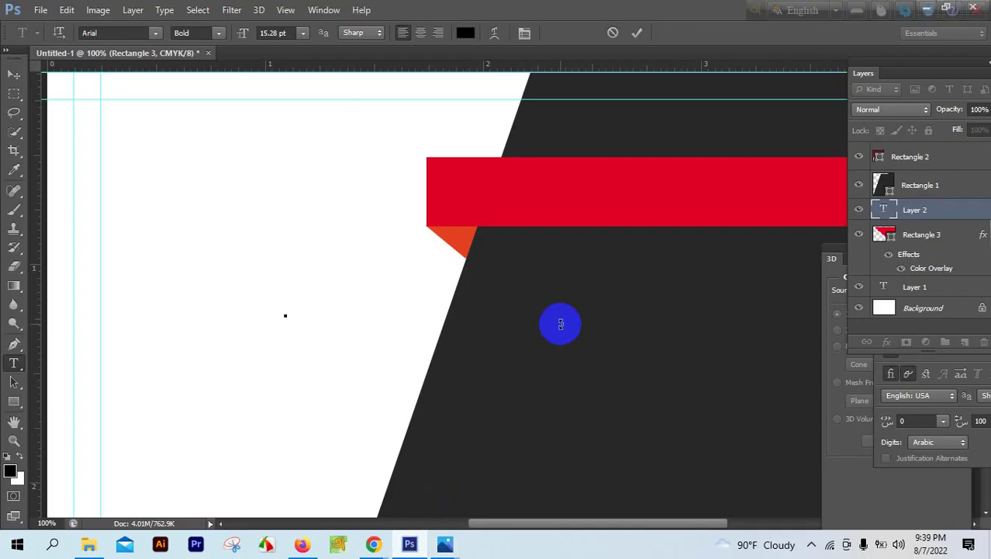
- Type the cardholder's name in bold black Arial on the red banner and move its layer to the top
{"action": "key", "text": "ctrl+minus"}
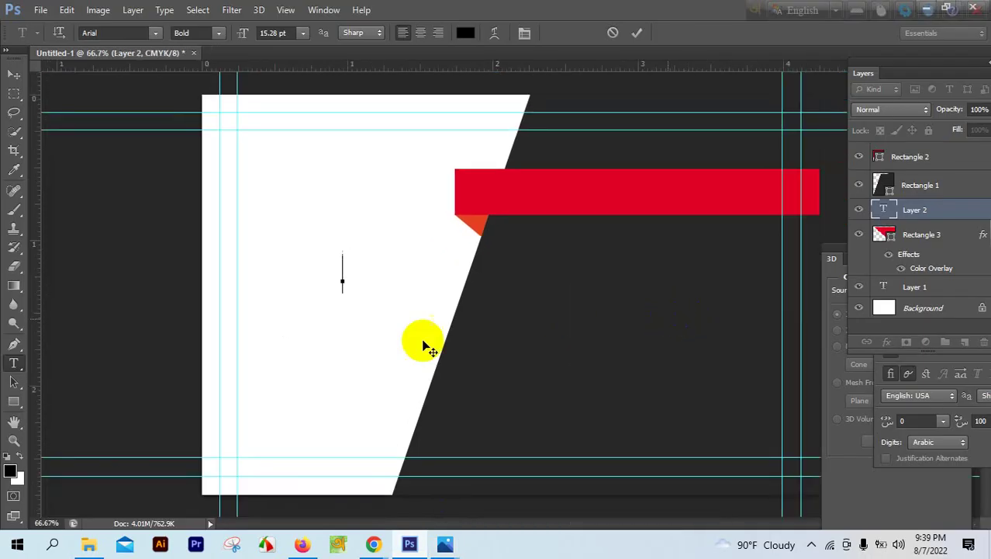
{"action": "left_click", "coordinate": [13, 73]}
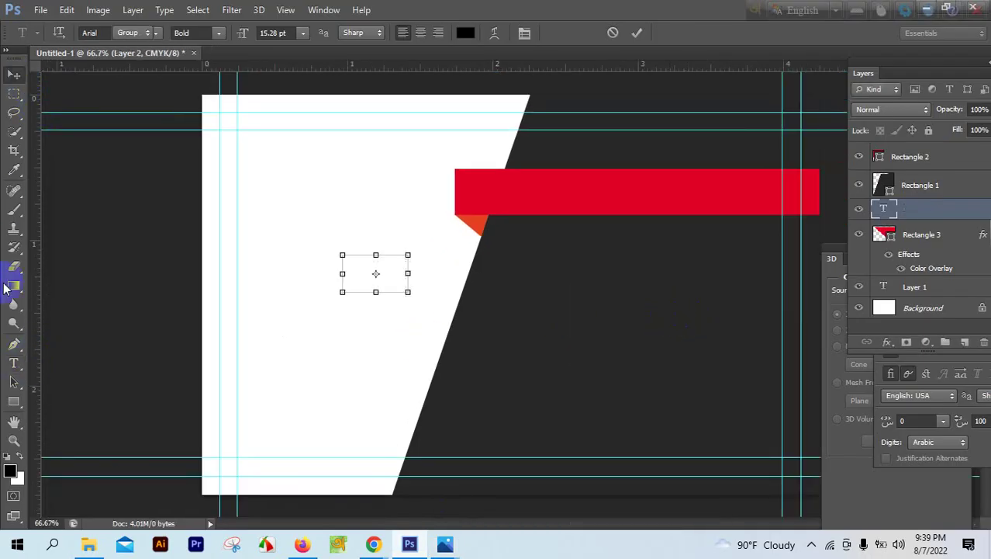
{"action": "key", "text": "t"}
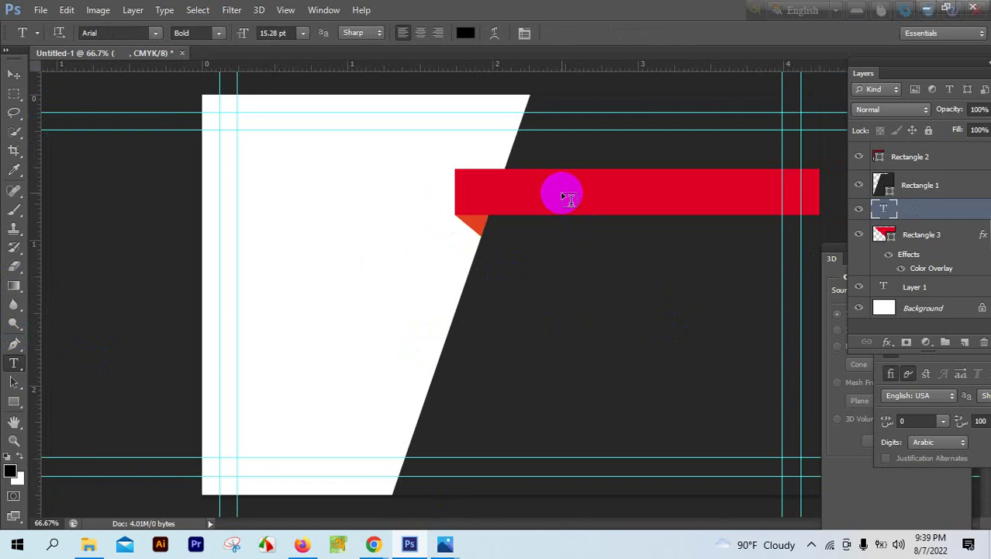
{"action": "left_click", "coordinate": [563, 194]}
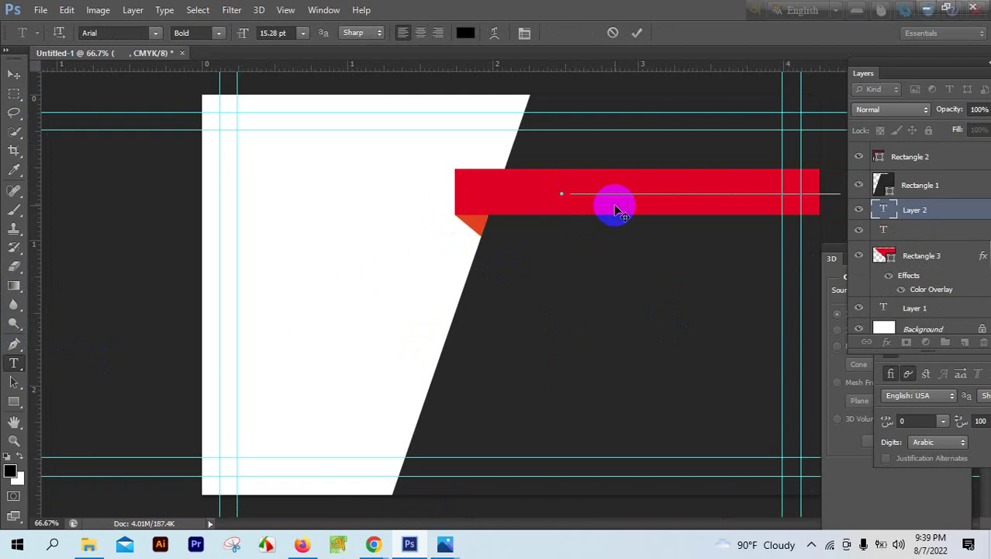
{"action": "left_click", "coordinate": [14, 73]}
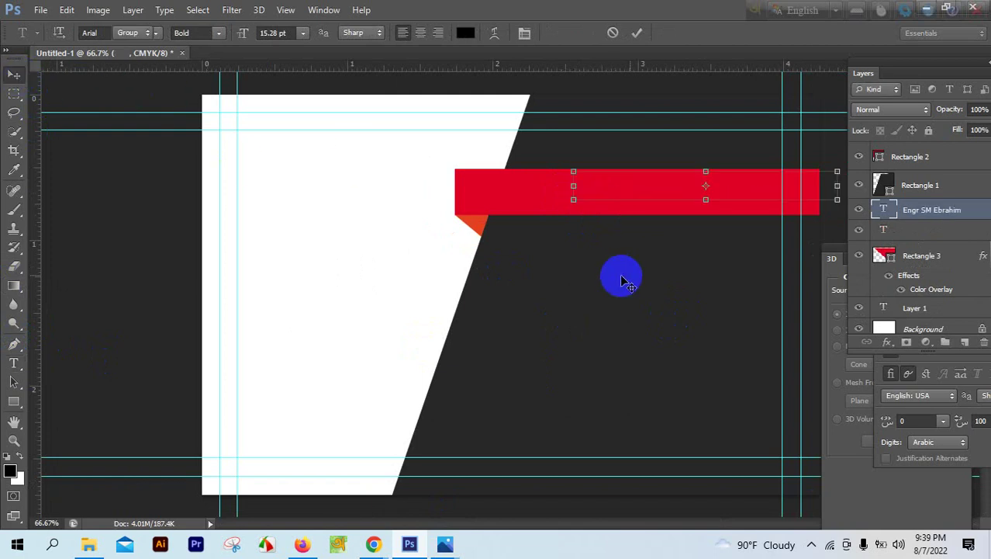
{"action": "left_click", "coordinate": [14, 363]}
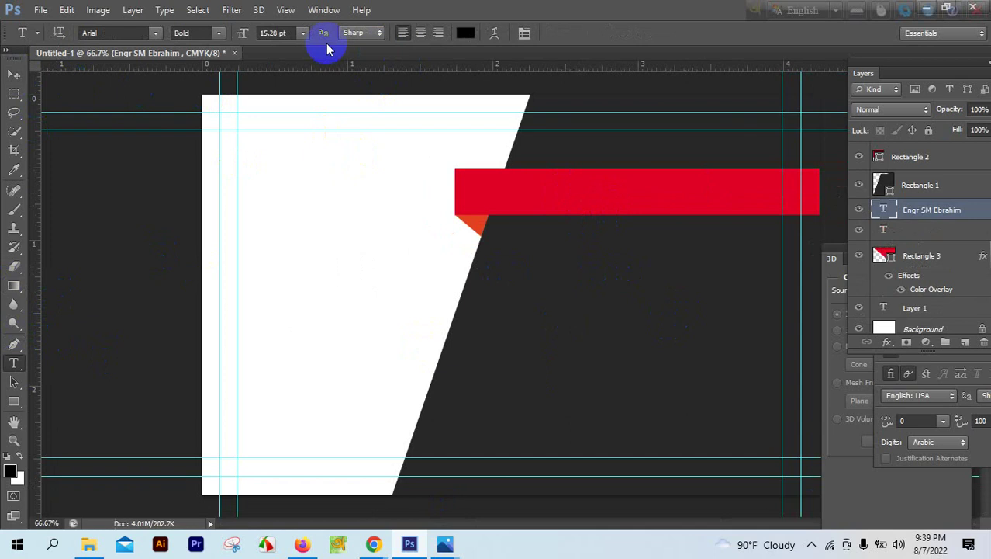
{"action": "left_click_drag", "start_coordinate": [940, 211], "coordinate": [918, 153]}
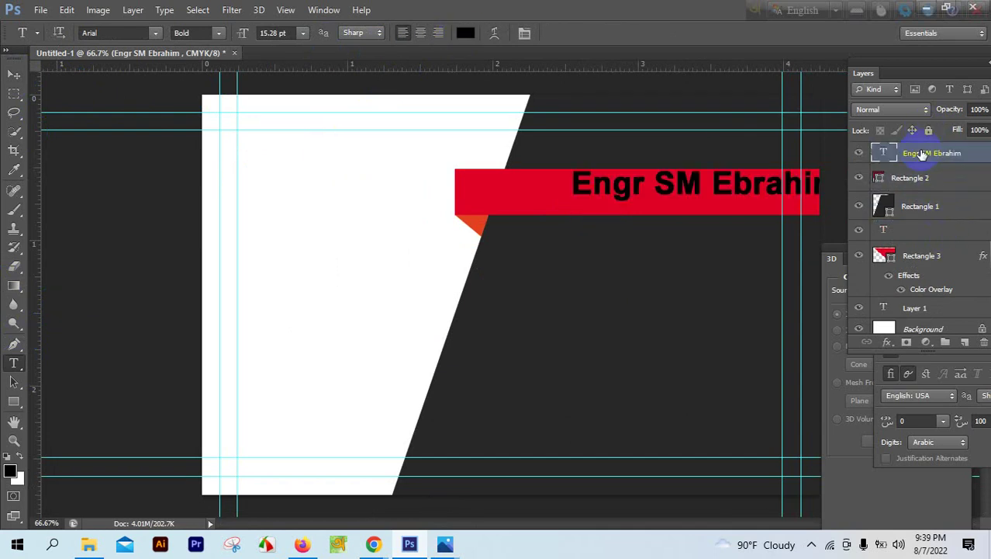
- Shift the name left along the banner and change its text colour to white
{"action": "left_click", "coordinate": [13, 73]}
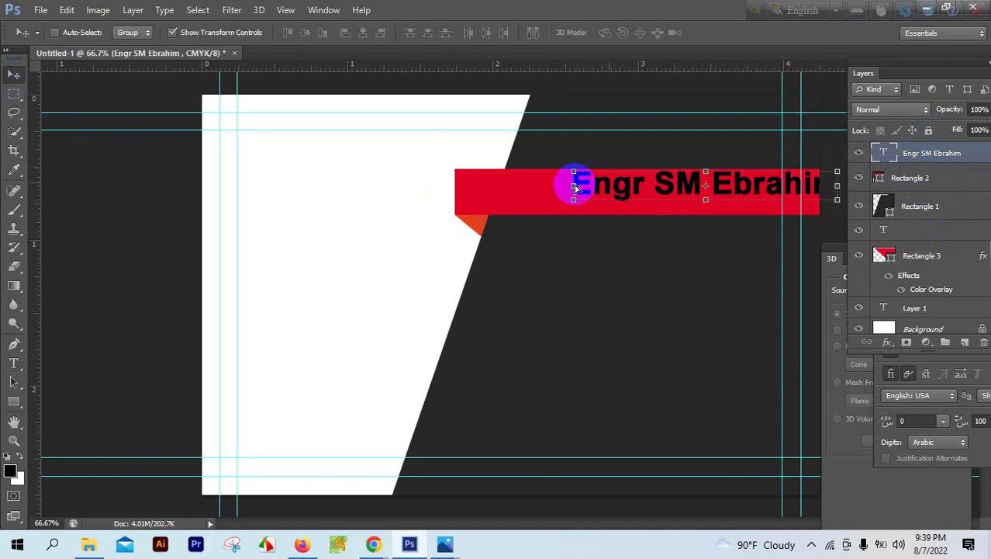
{"action": "left_click_drag", "start_coordinate": [608, 184], "coordinate": [535, 188]}
{"action": "left_click", "coordinate": [13, 363]}
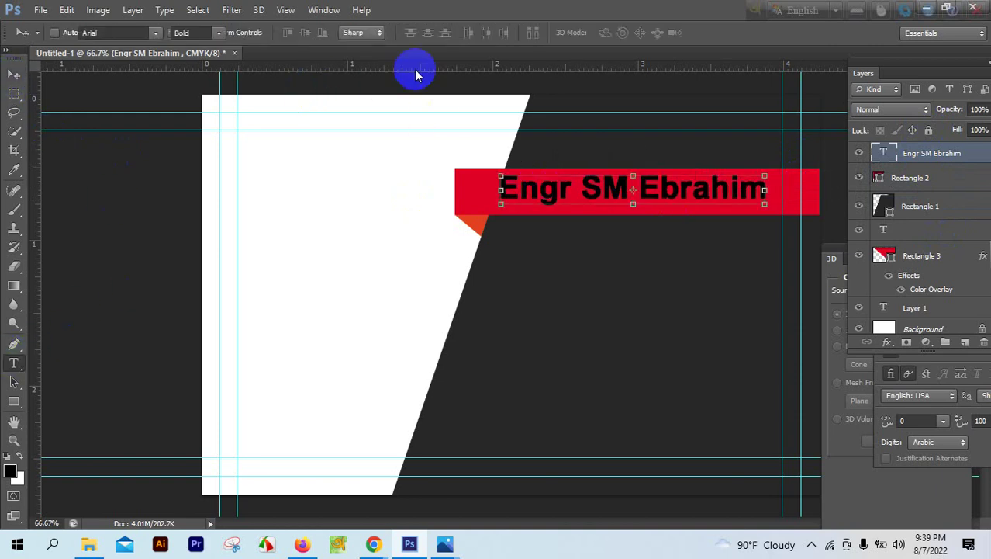
{"action": "left_click", "coordinate": [465, 33]}
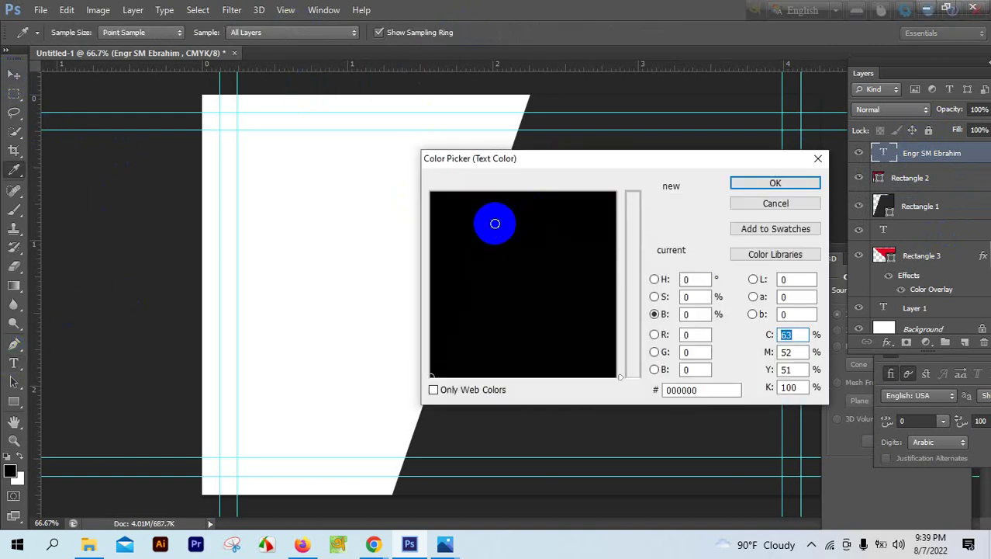
{"action": "left_click", "coordinate": [633, 194]}
{"action": "left_click", "coordinate": [614, 198]}
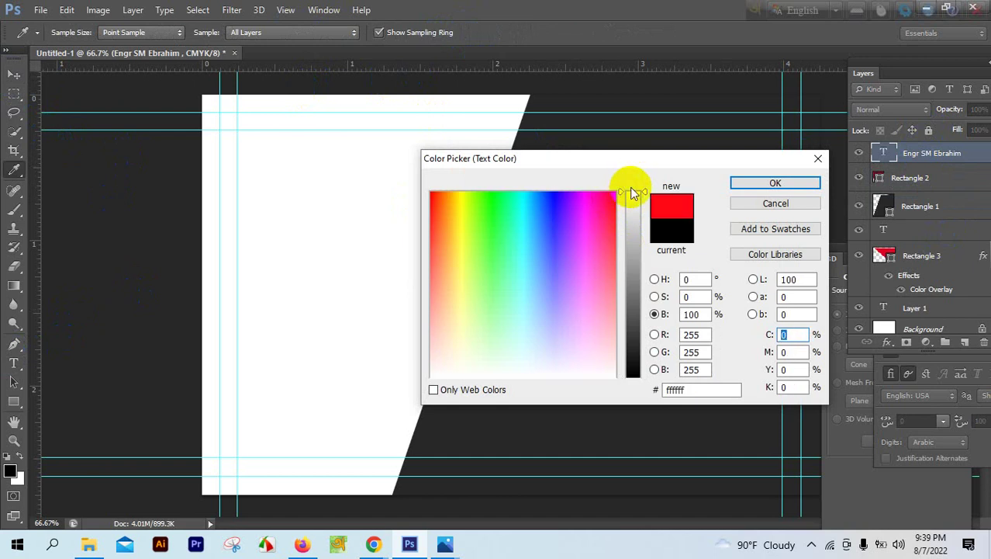
{"action": "left_click", "coordinate": [412, 419]}
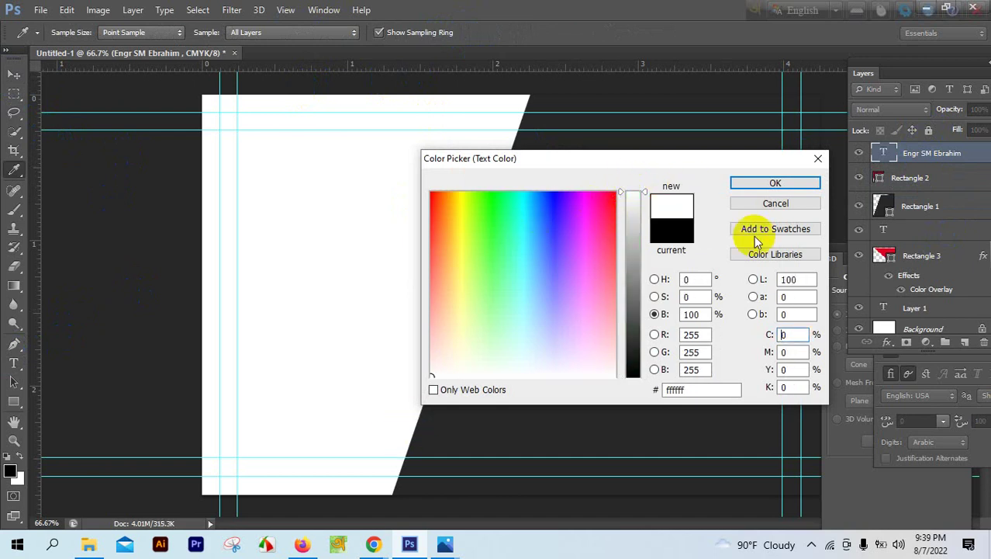
{"action": "left_click", "coordinate": [800, 182]}
{"action": "left_click", "coordinate": [797, 180]}
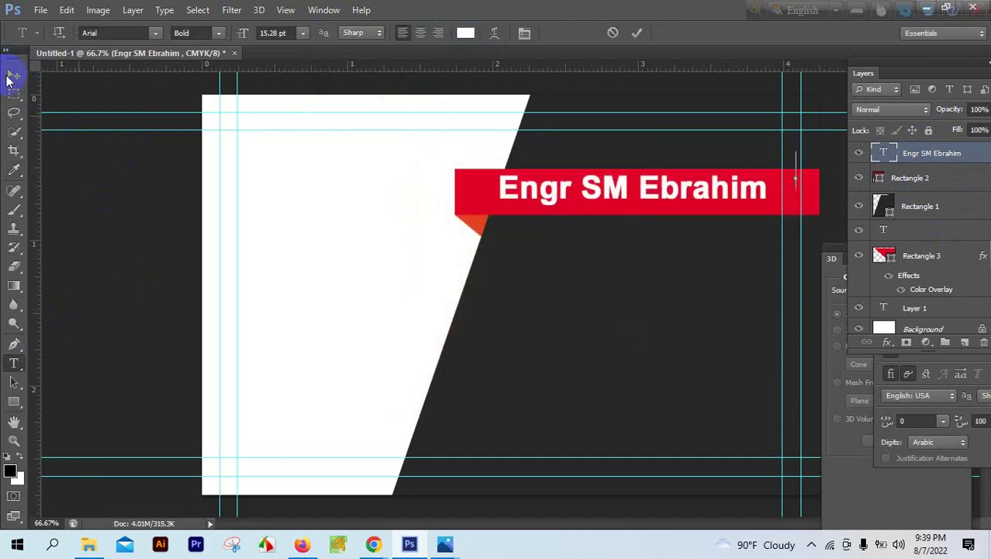
- Scale the name down to about 85% (11.08 pt) and move it about 84 px right
{"action": "left_click", "coordinate": [13, 76]}
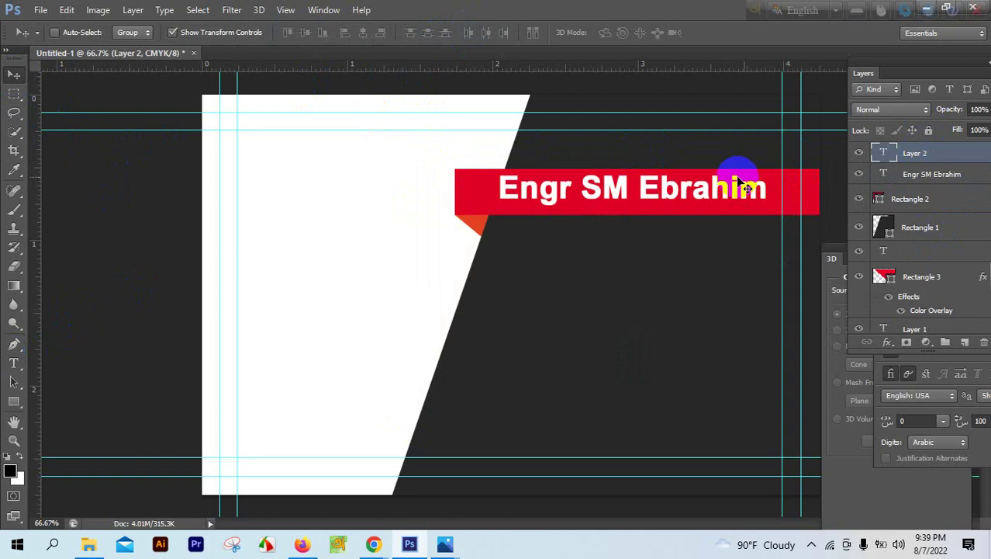
{"action": "right_click", "coordinate": [735, 180]}
{"action": "right_click", "coordinate": [734, 183]}
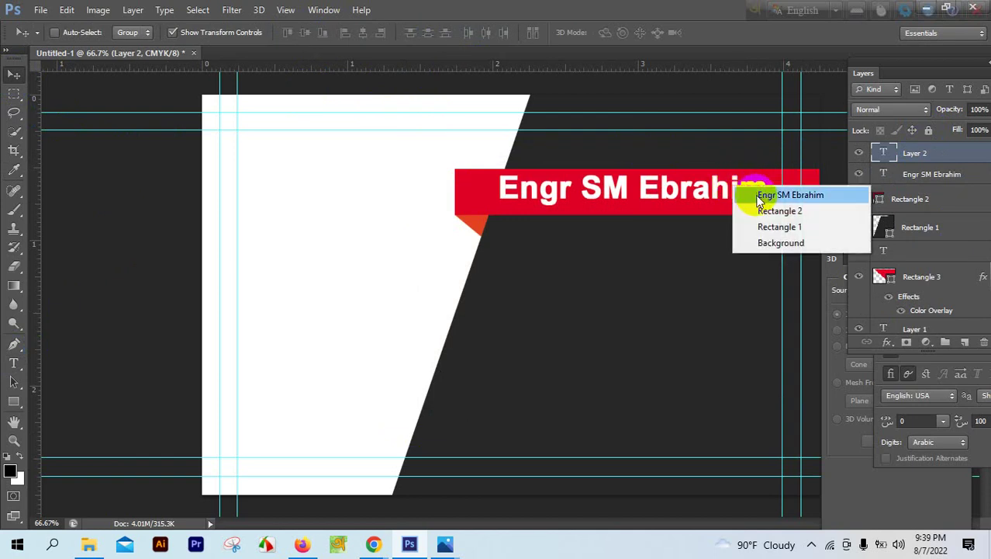
{"action": "left_click", "coordinate": [756, 191]}
{"action": "left_click_drag", "start_coordinate": [765, 190], "coordinate": [690, 194]}
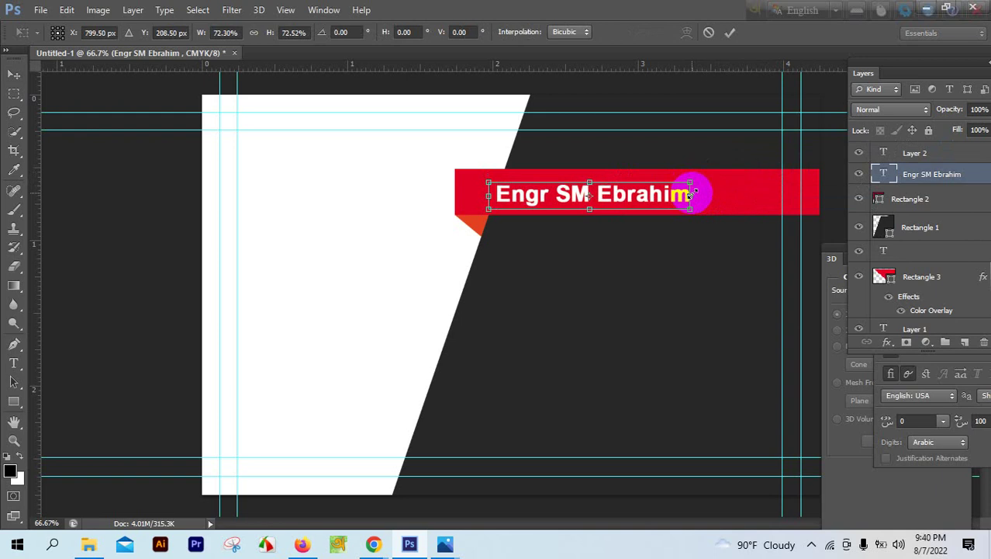
{"action": "key", "text": "Return"}
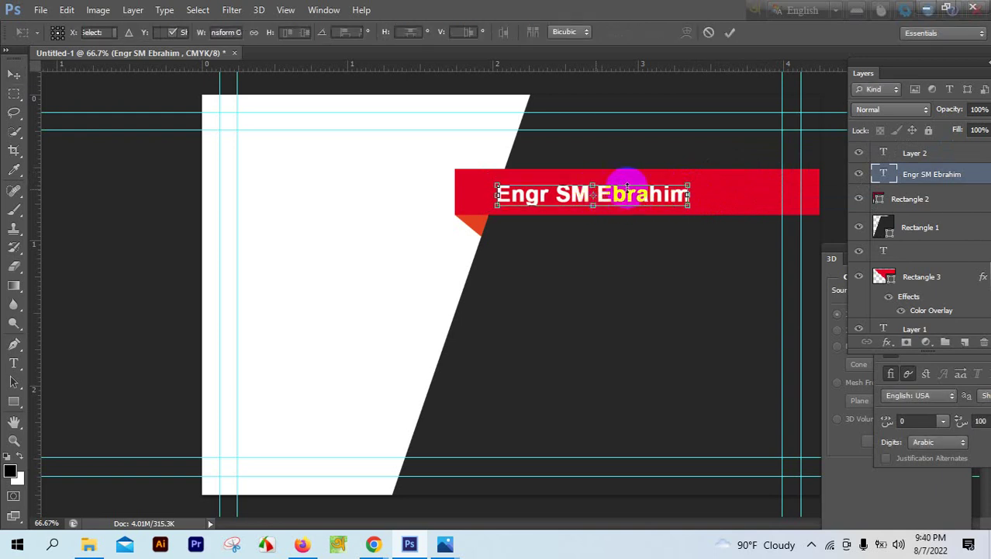
{"action": "key", "text": "ctrl+t"}
{"action": "left_click_drag", "start_coordinate": [604, 192], "coordinate": [689, 189]}
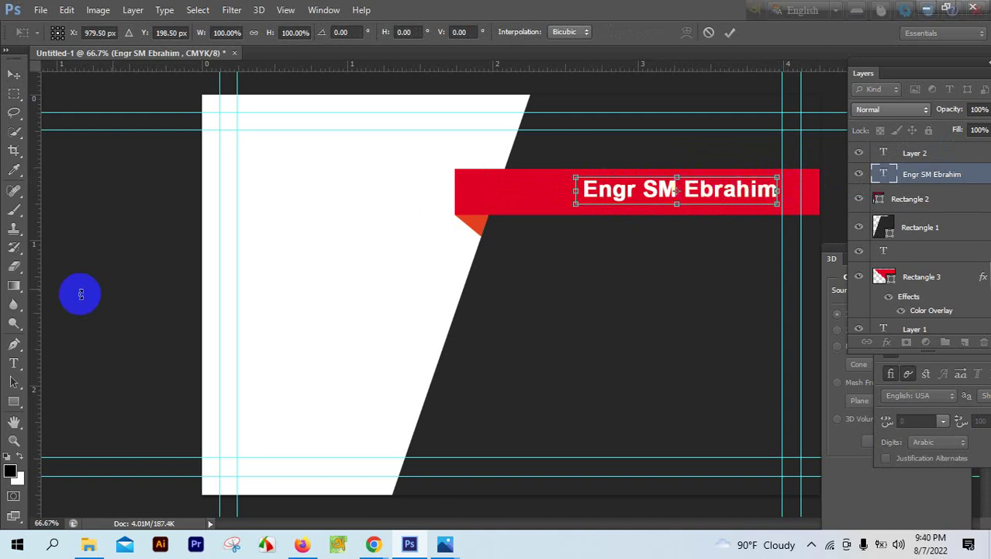
{"action": "left_click", "coordinate": [31, 363]}
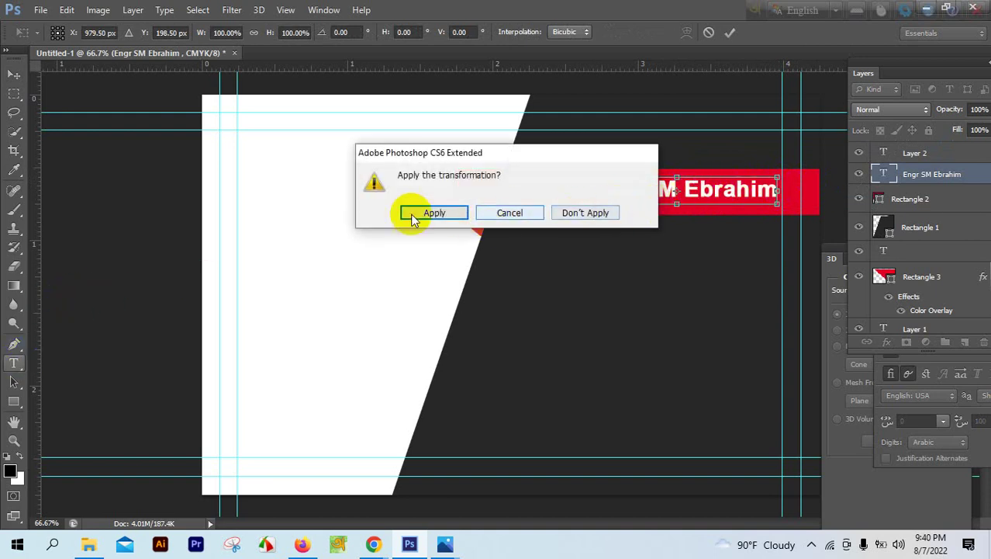
{"action": "left_click", "coordinate": [416, 212]}
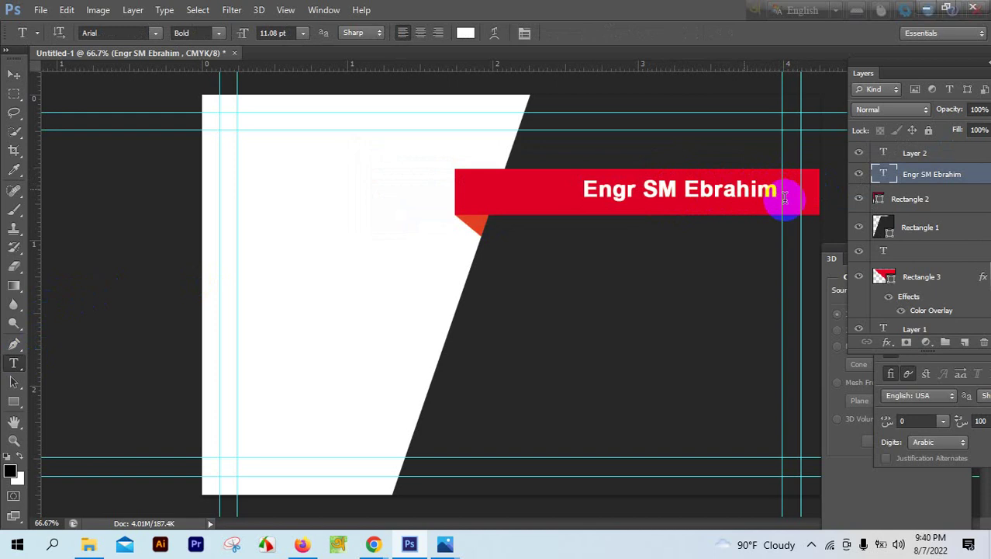
- Append the cardholder's surname to the name text
{"action": "left_click", "coordinate": [778, 190]}
{"action": "type", "text": "sur"}
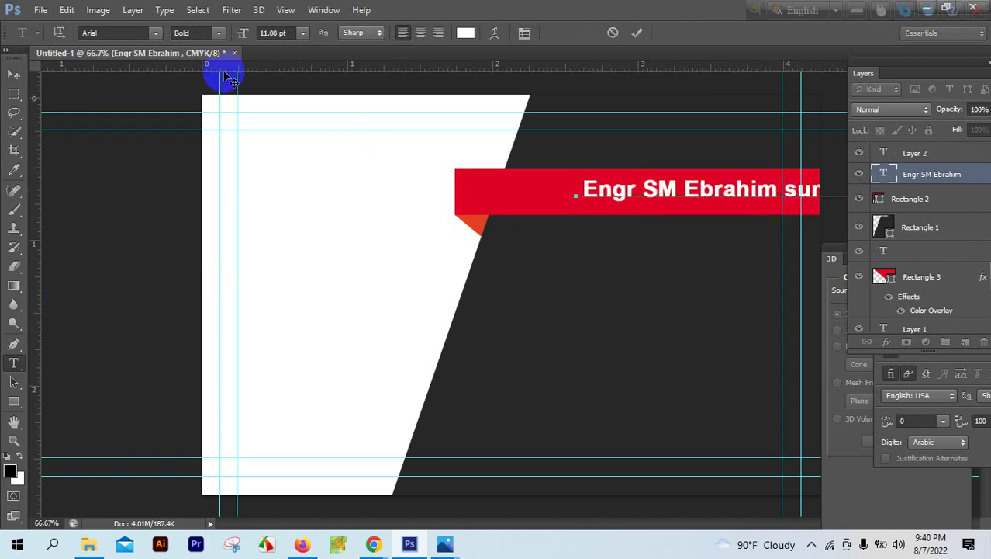
{"action": "left_click", "coordinate": [13, 73]}
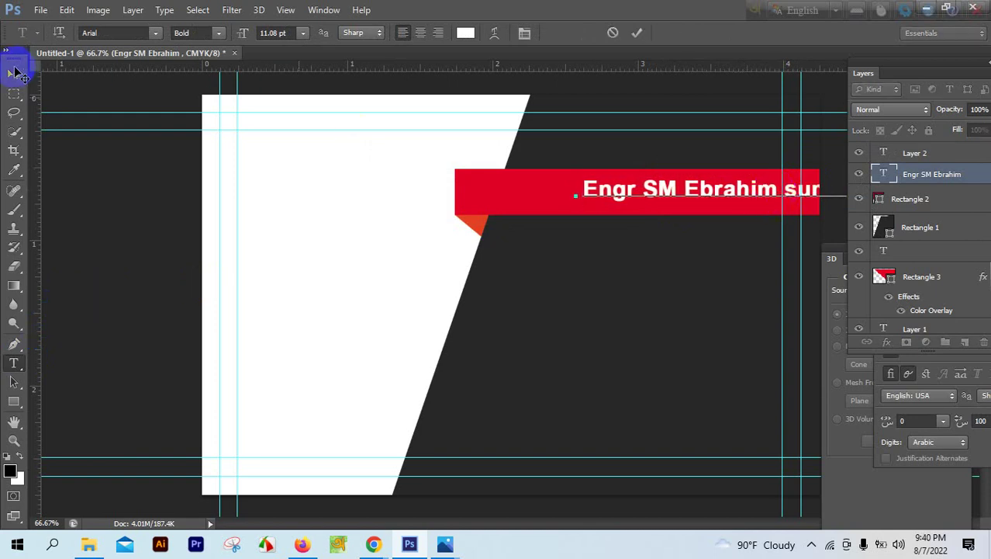
- Place the name near the banner's top edge, scale it to about 82%, and duplicate it below
{"action": "left_click_drag", "start_coordinate": [596, 190], "coordinate": [517, 191]}
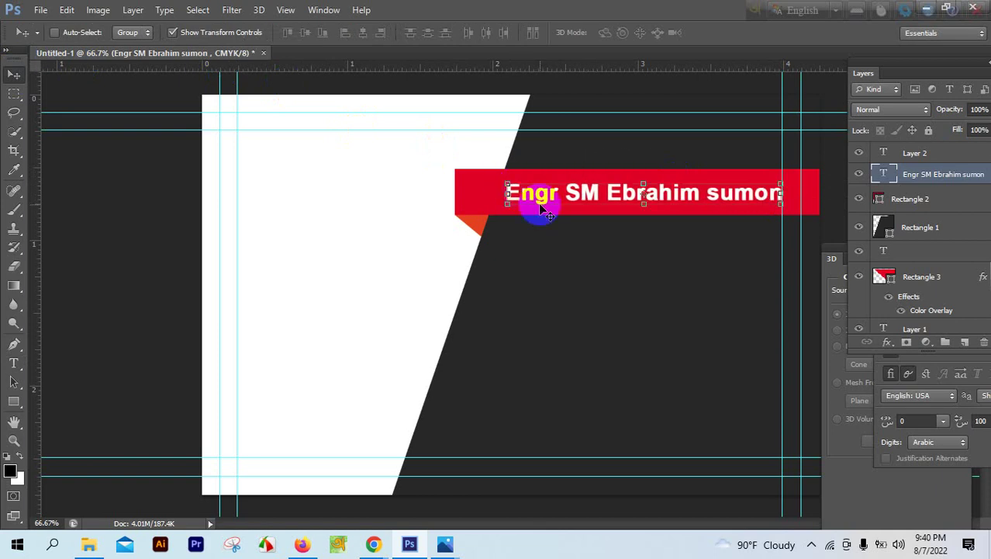
{"action": "left_click", "coordinate": [628, 198]}
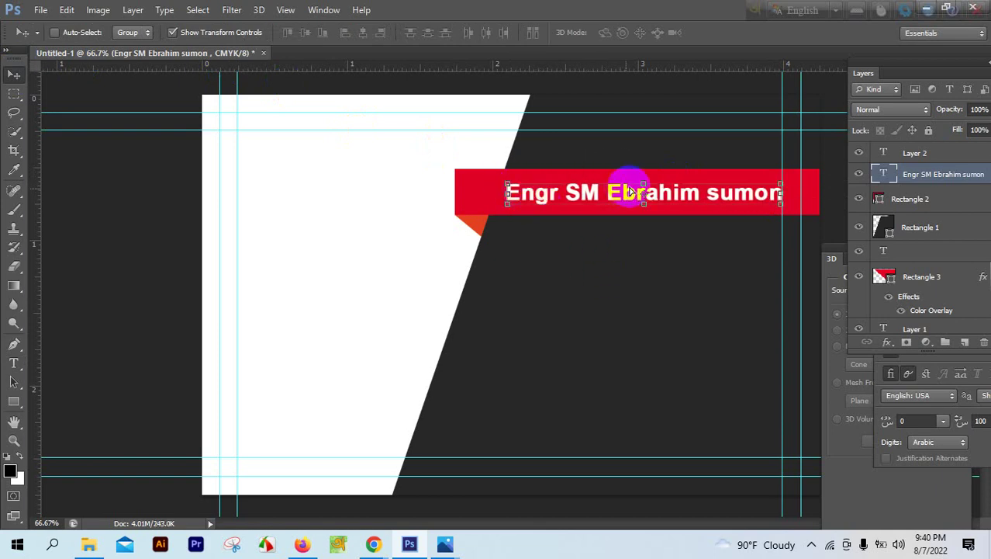
{"action": "left_click_drag", "start_coordinate": [630, 191], "coordinate": [627, 177]}
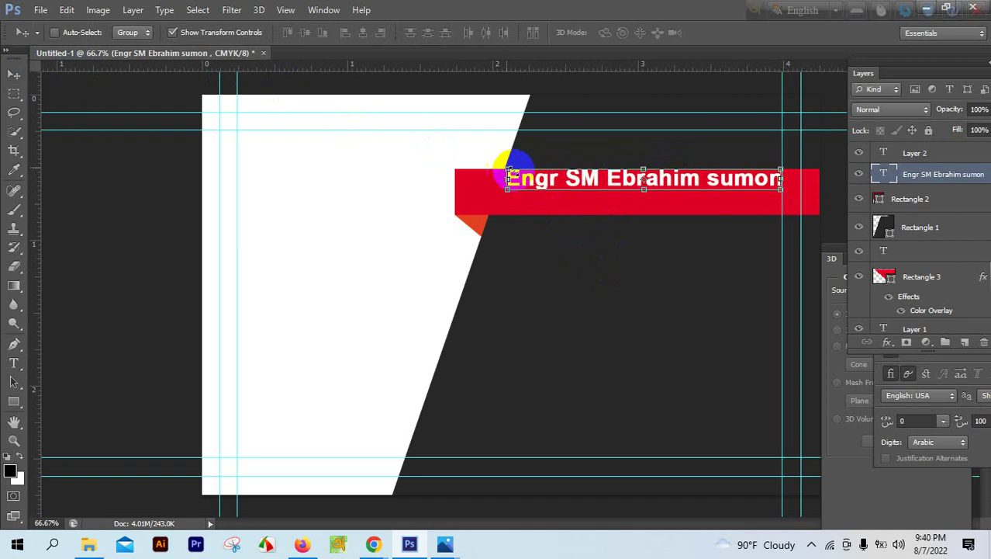
{"action": "left_click_drag", "start_coordinate": [509, 172], "coordinate": [545, 174]}
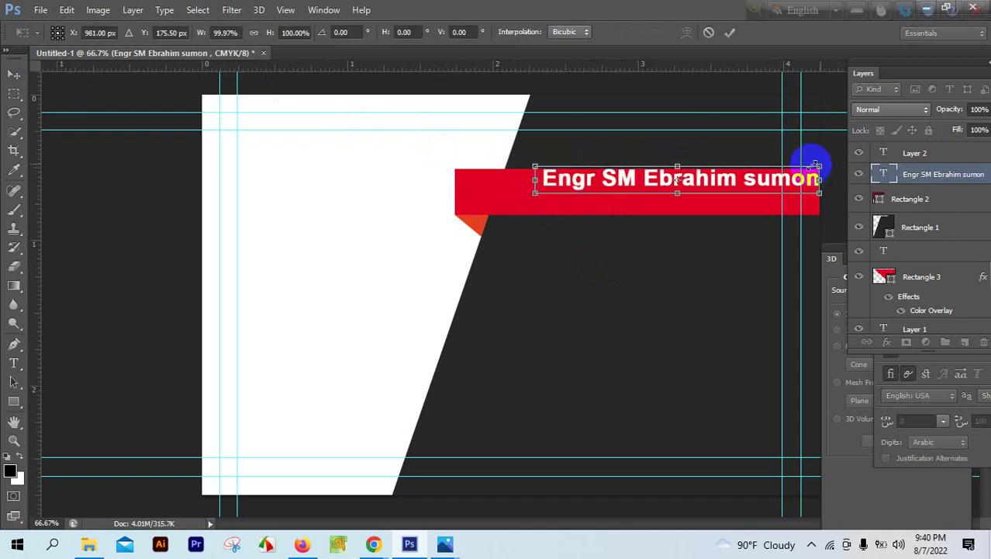
{"action": "left_click_drag", "start_coordinate": [816, 165], "coordinate": [769, 171]}
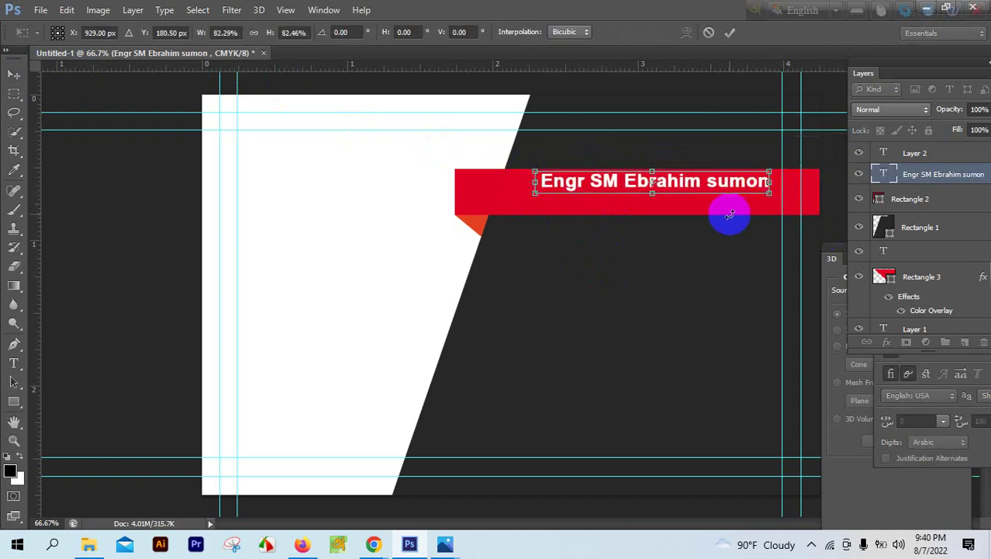
{"action": "key", "text": "Return"}
{"action": "mouse_move", "coordinate": [637, 179]}
{"action": "left_mouse_down"}
{"action": "mouse_move", "coordinate": [650, 180]}
{"action": "mouse_move", "coordinate": [655, 204]}
{"action": "mouse_move", "coordinate": [666, 203]}
{"action": "left_mouse_up"}
- Replace the duplicated line's text with 'Graphi Designer'
{"action": "left_click", "coordinate": [13, 365]}
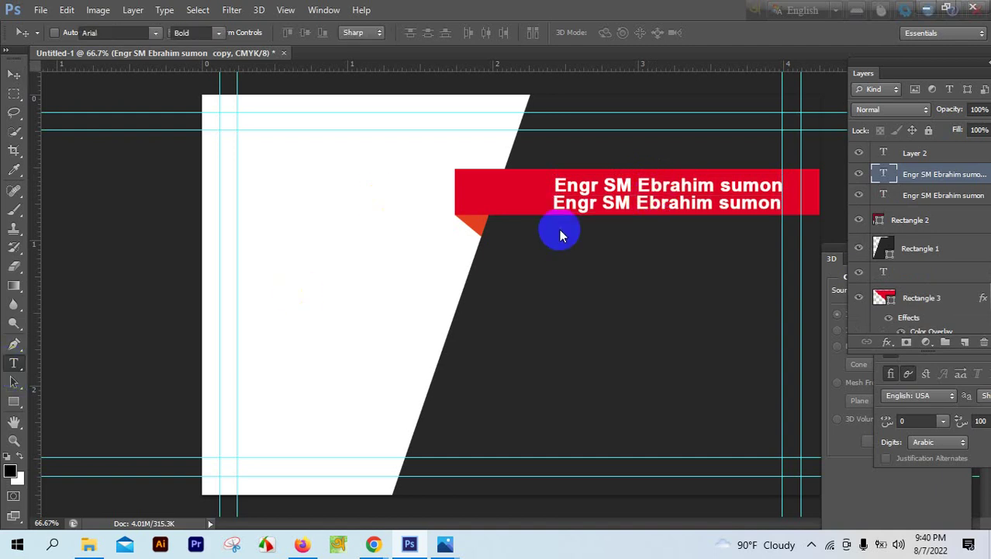
{"action": "left_click_drag", "start_coordinate": [554, 203], "coordinate": [830, 205]}
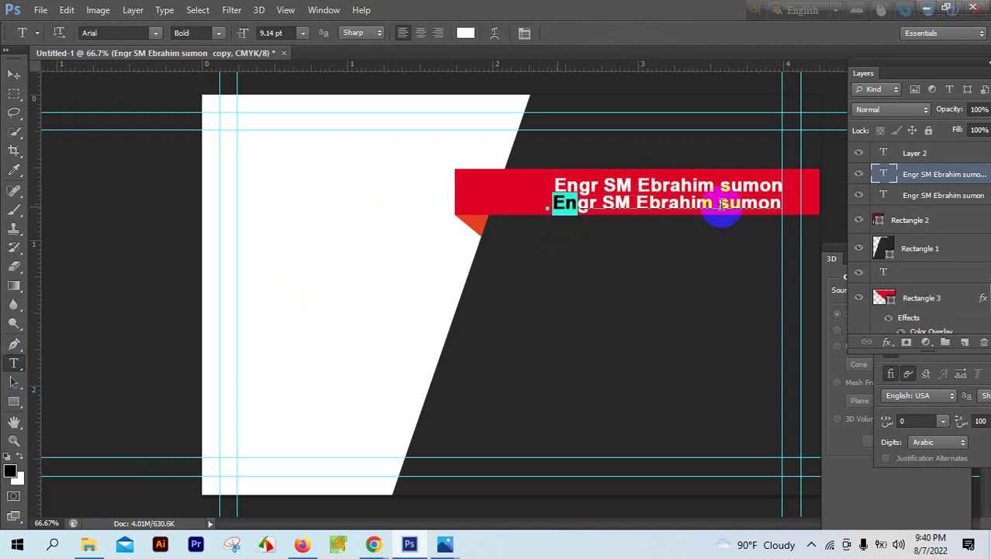
{"action": "left_click", "coordinate": [837, 212]}
{"action": "type", "text": "Graph"}
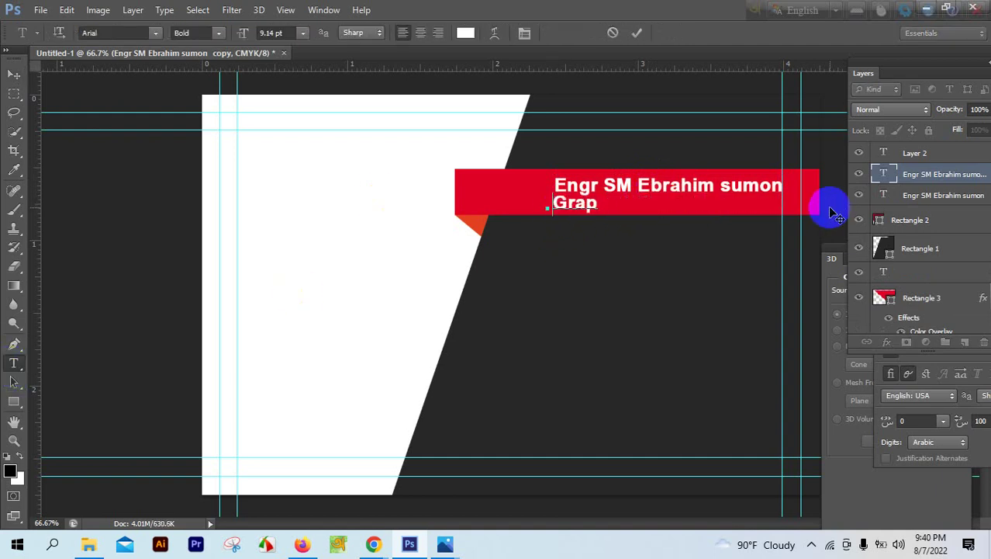
{"action": "type", "text": "i Designer"}
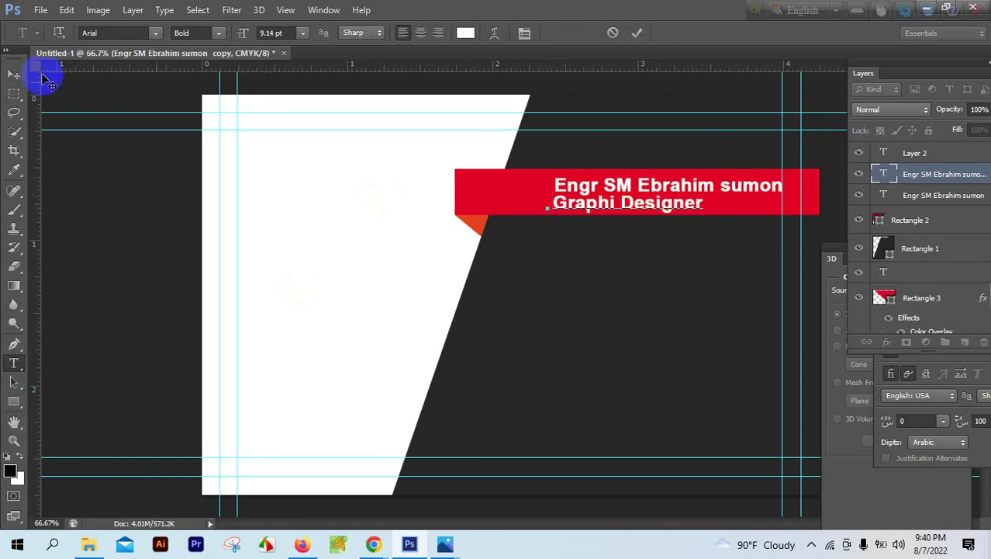
{"action": "left_click", "coordinate": [14, 73]}
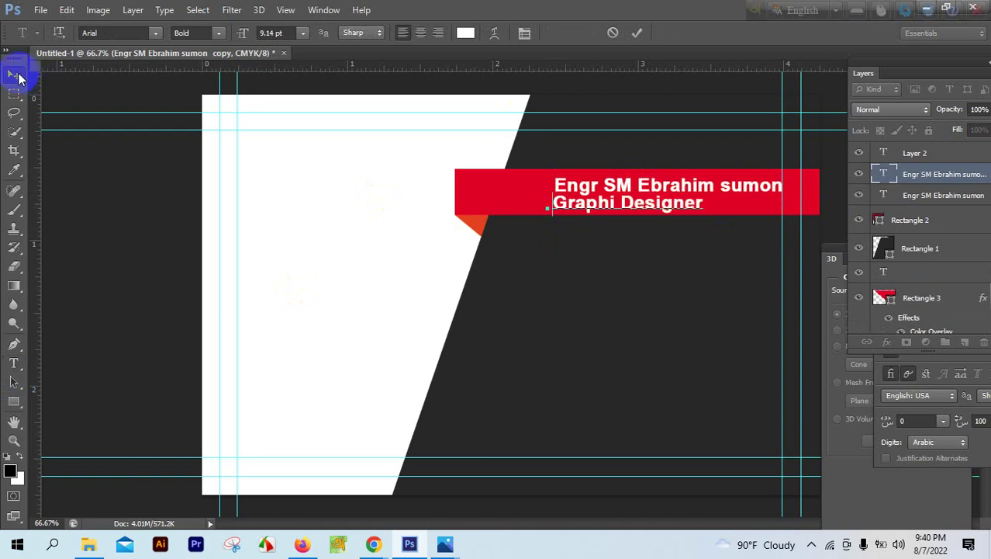
- Shrink the Graphi Designer line and align it under the name's right end
{"action": "left_click_drag", "start_coordinate": [702, 204], "coordinate": [630, 209]}
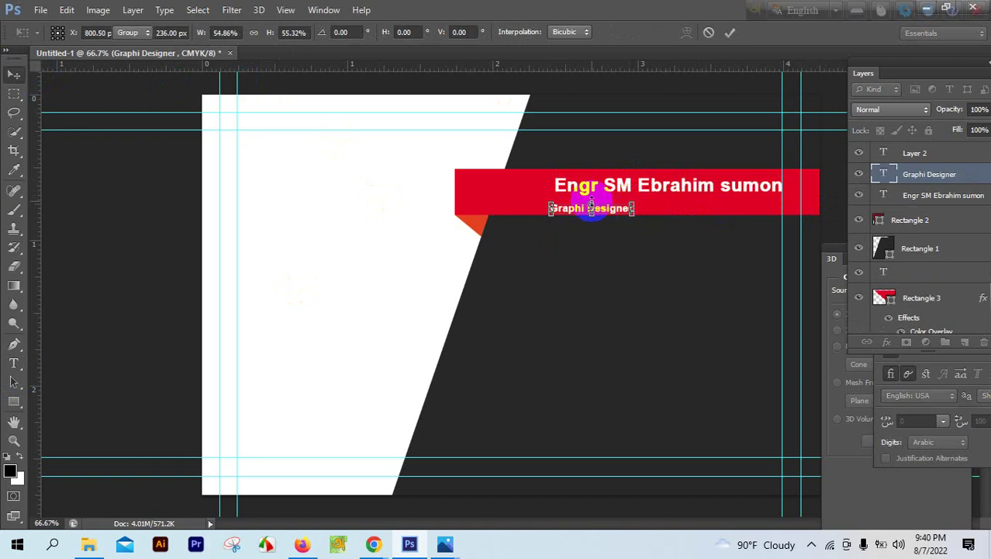
{"action": "key", "text": "Return"}
{"action": "left_click_drag", "start_coordinate": [637, 211], "coordinate": [715, 204]}
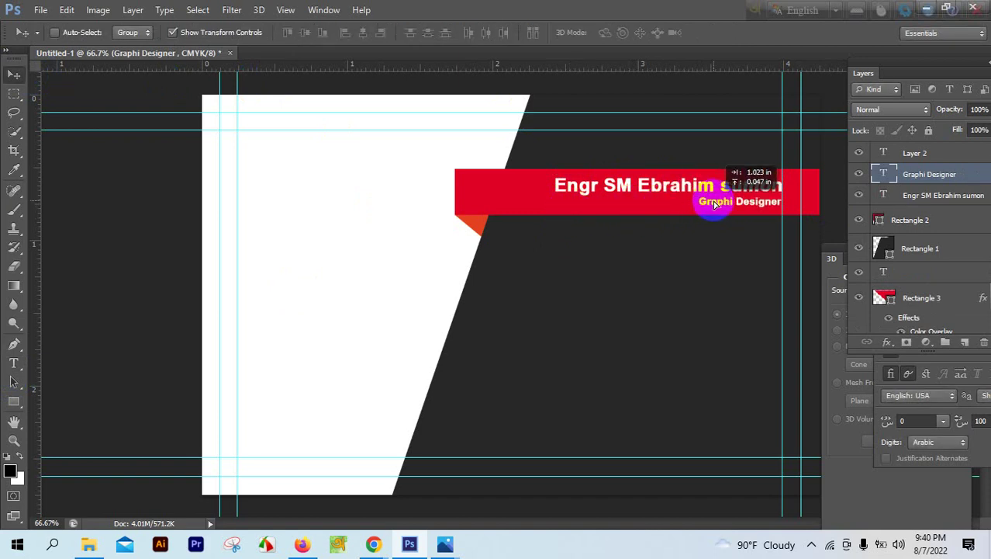
{"action": "left_click_drag", "start_coordinate": [715, 204], "coordinate": [714, 201]}
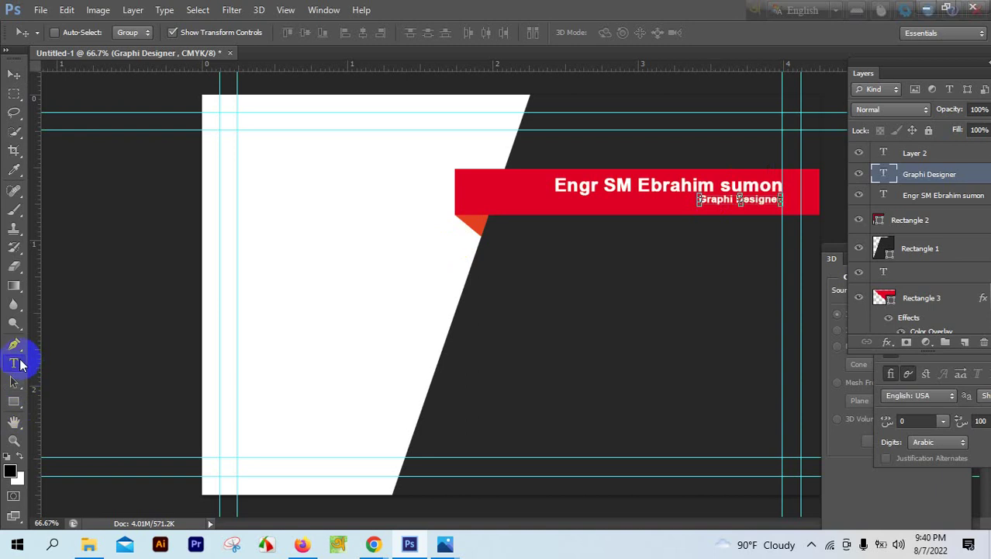
- Colour the Graphi Designer text a pale pinkish grey (c8b4ac)
{"action": "left_click", "coordinate": [13, 362]}
{"action": "left_click", "coordinate": [465, 33]}
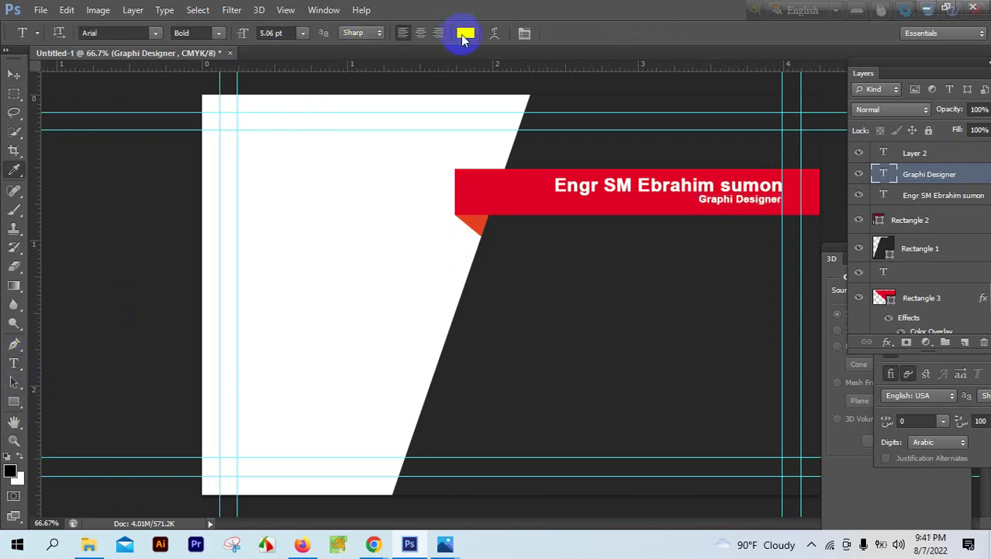
{"action": "left_click", "coordinate": [630, 318]}
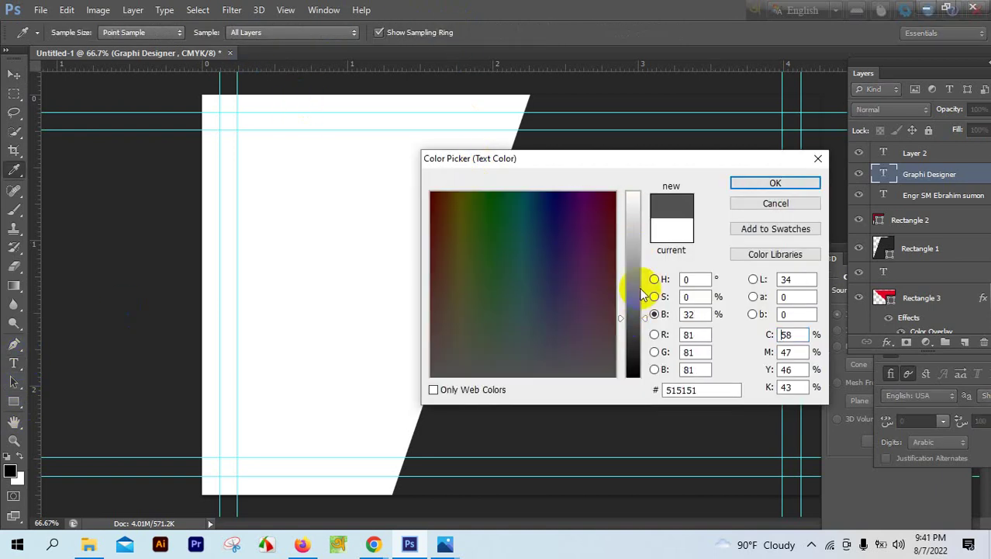
{"action": "left_click_drag", "start_coordinate": [631, 249], "coordinate": [631, 230]}
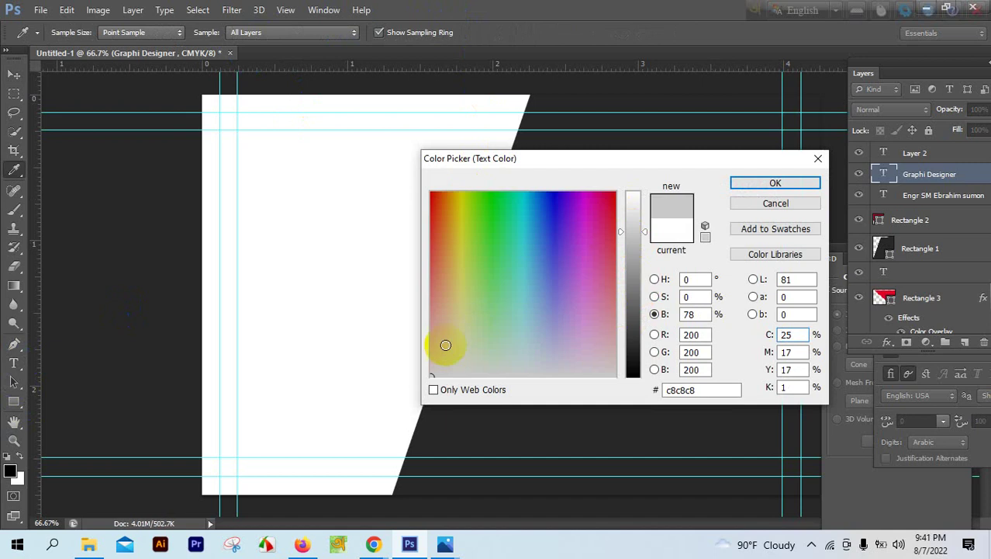
{"action": "left_click", "coordinate": [439, 350]}
{"action": "left_click", "coordinate": [743, 182]}
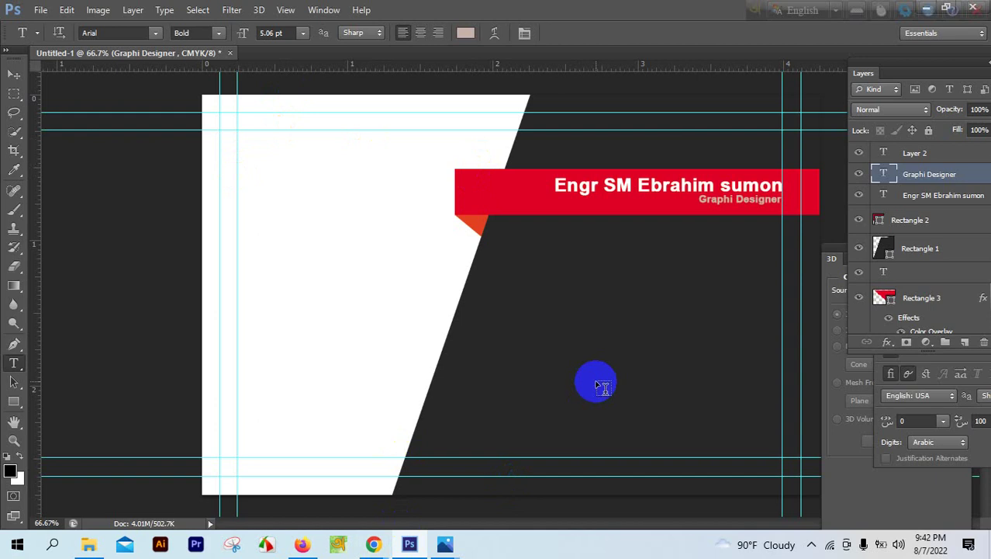
{"action": "left_click", "coordinate": [443, 544]}
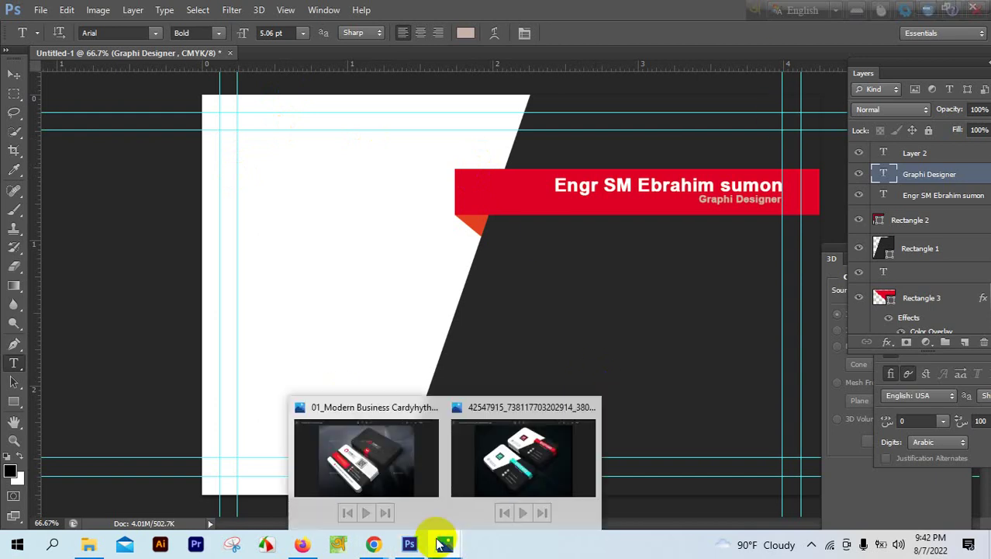
{"action": "left_click", "coordinate": [504, 465]}
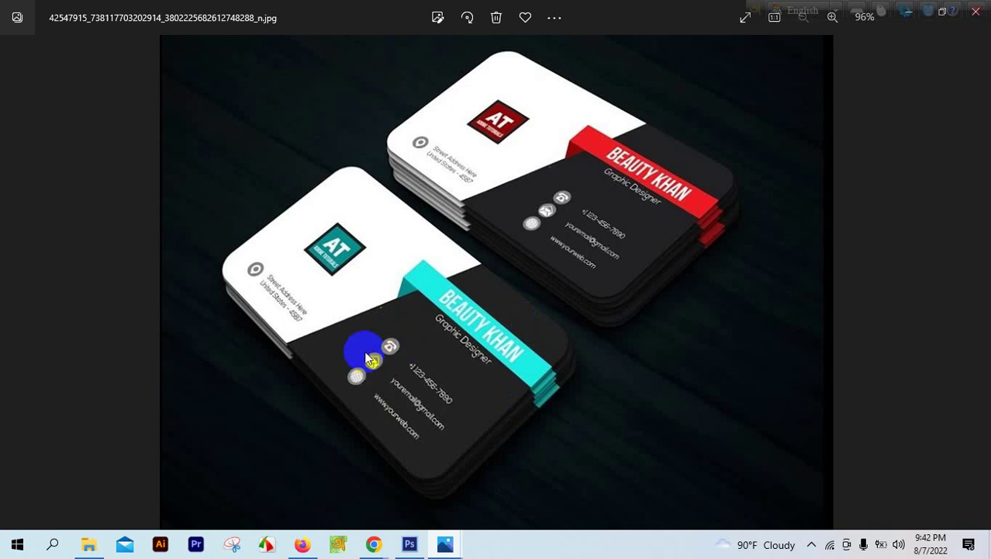
{"action": "left_click", "coordinate": [448, 545]}
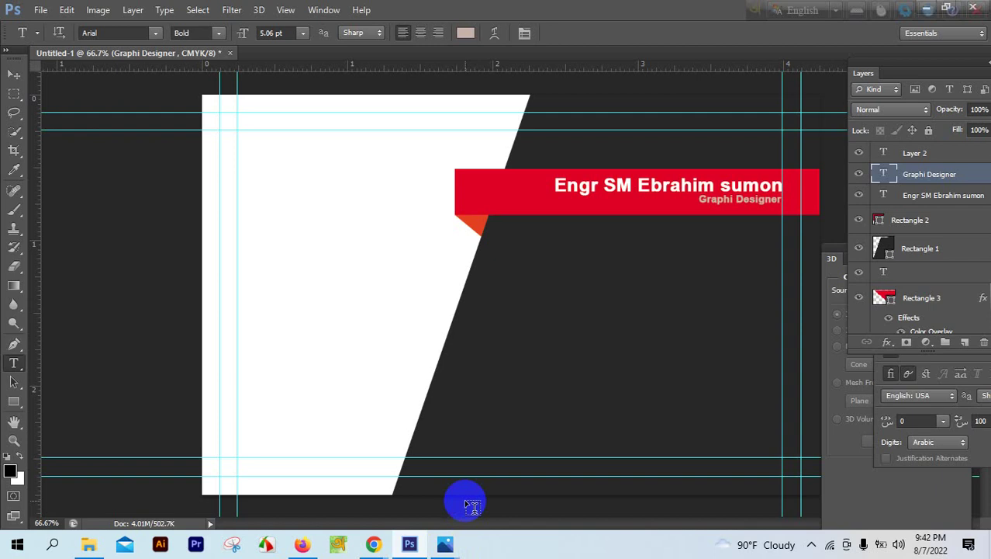
{"action": "left_click", "coordinate": [366, 370]}
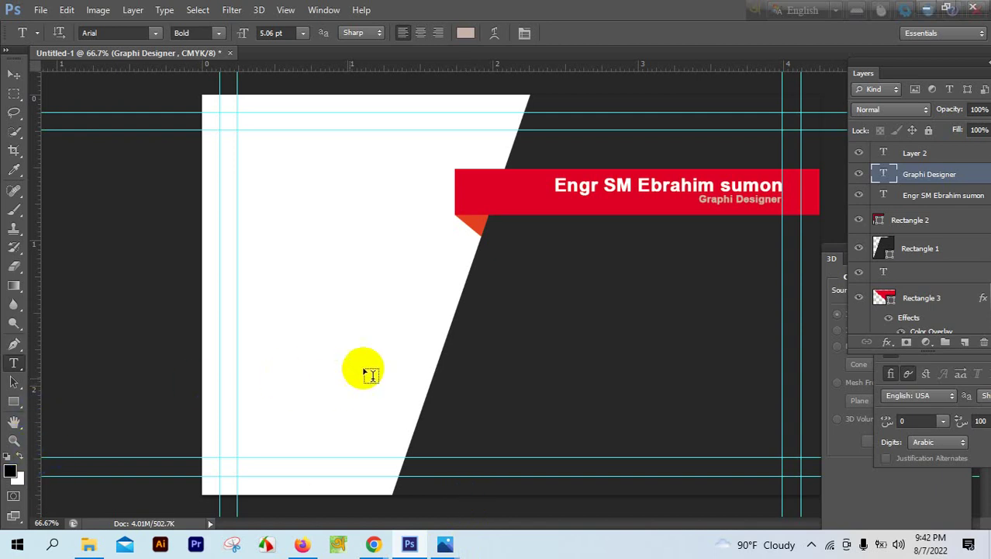
- Switch to Chrome and search Google for flaticon from the address bar
{"action": "left_click", "coordinate": [375, 539]}
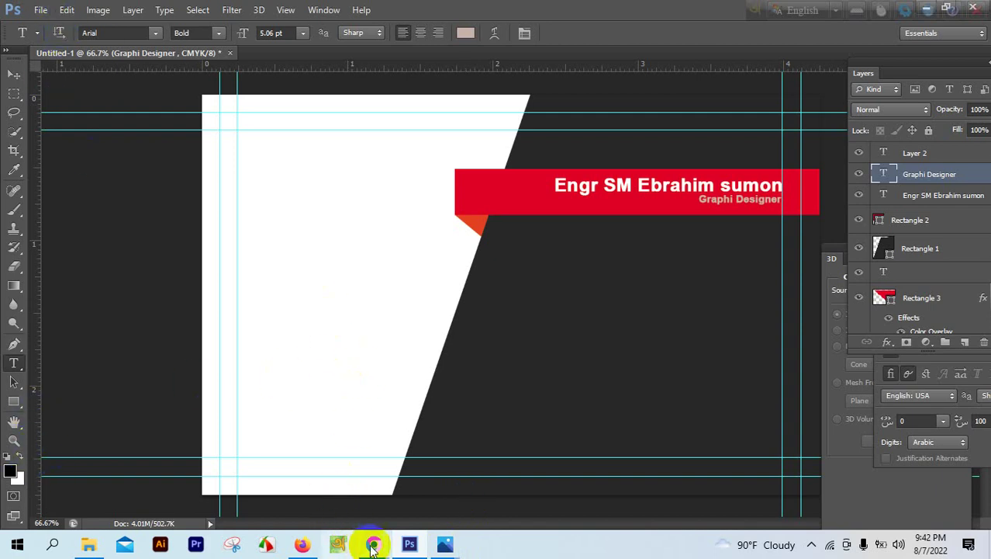
{"action": "left_click", "coordinate": [413, 492]}
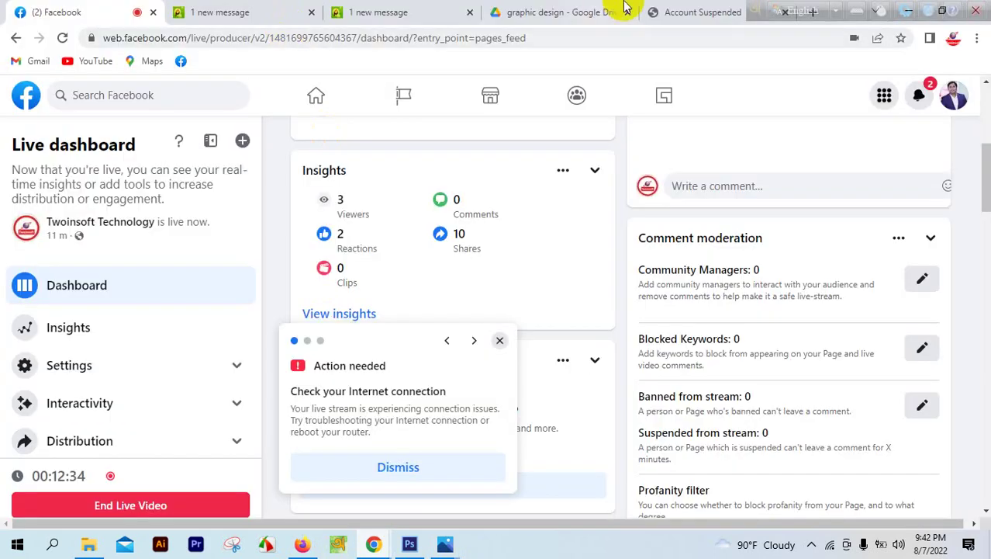
{"action": "left_click", "coordinate": [683, 11]}
{"action": "left_click", "coordinate": [640, 31]}
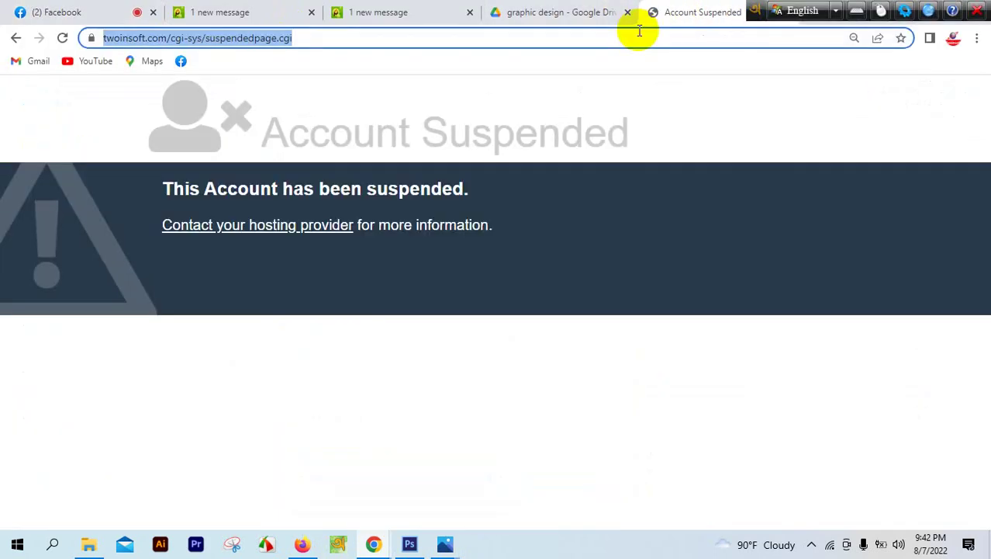
{"action": "type", "text": "flaticon"}
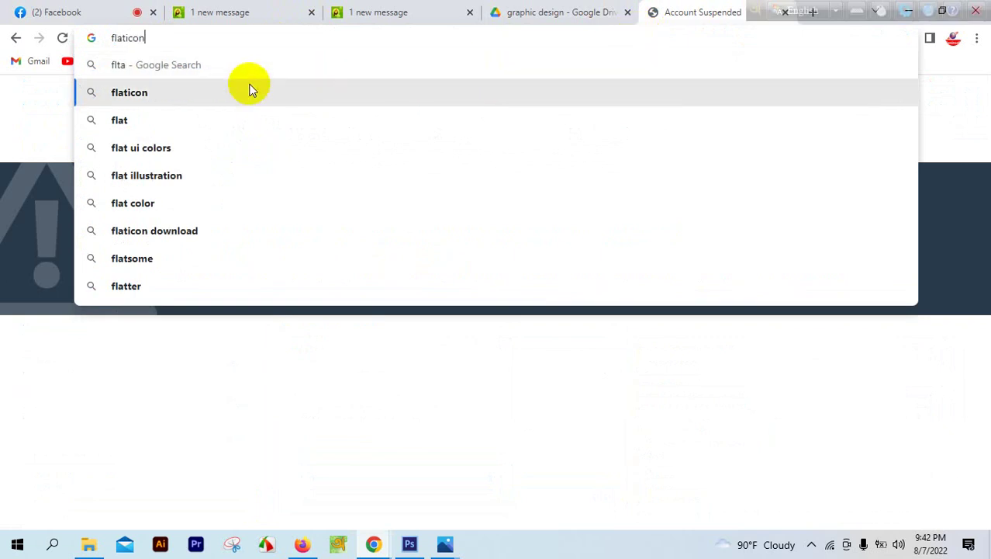
{"action": "left_click", "coordinate": [249, 90]}
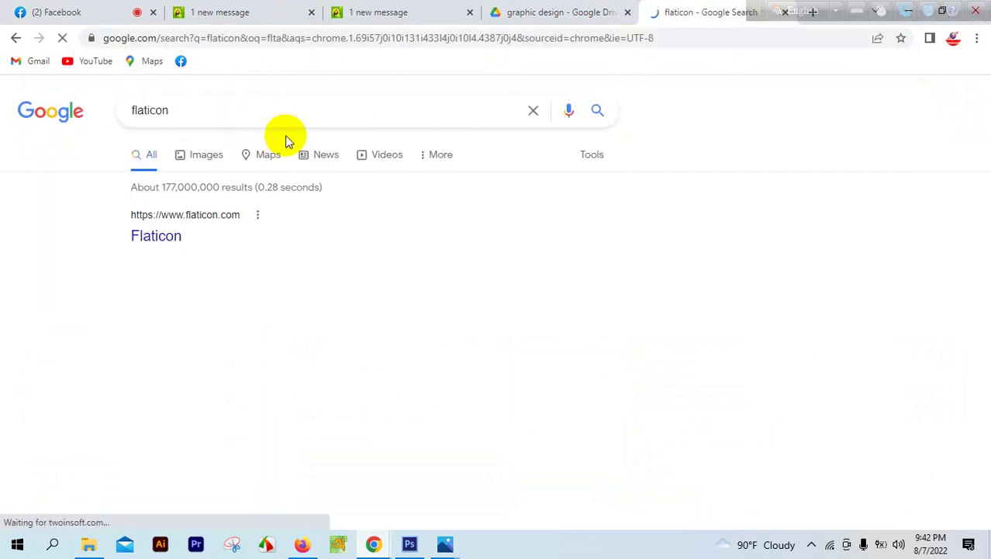
- Open the Flaticon website and sign in with the suggested Google account
{"action": "left_click", "coordinate": [172, 223]}
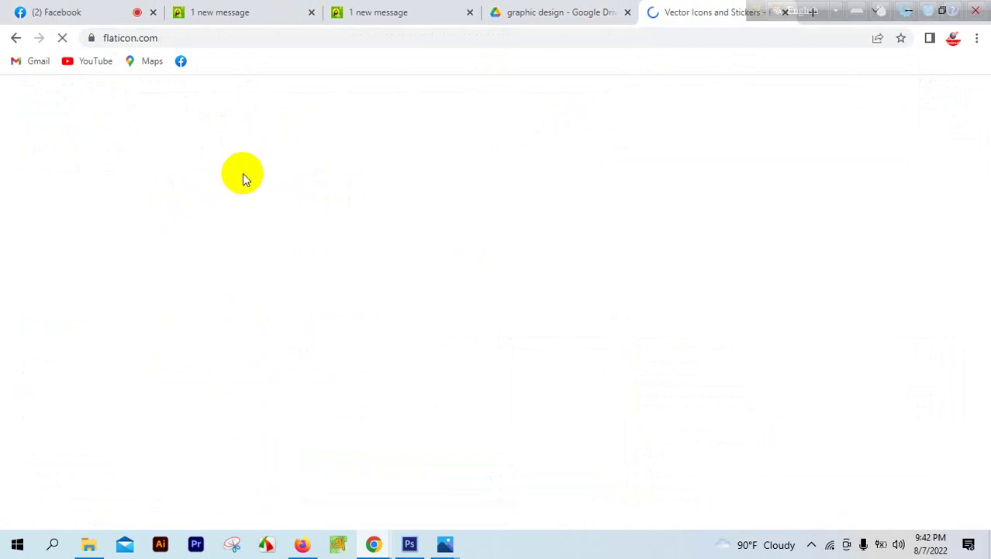
{"action": "scroll", "coordinate": [307, 181], "scroll_direction": "down", "scroll_amount": 2}
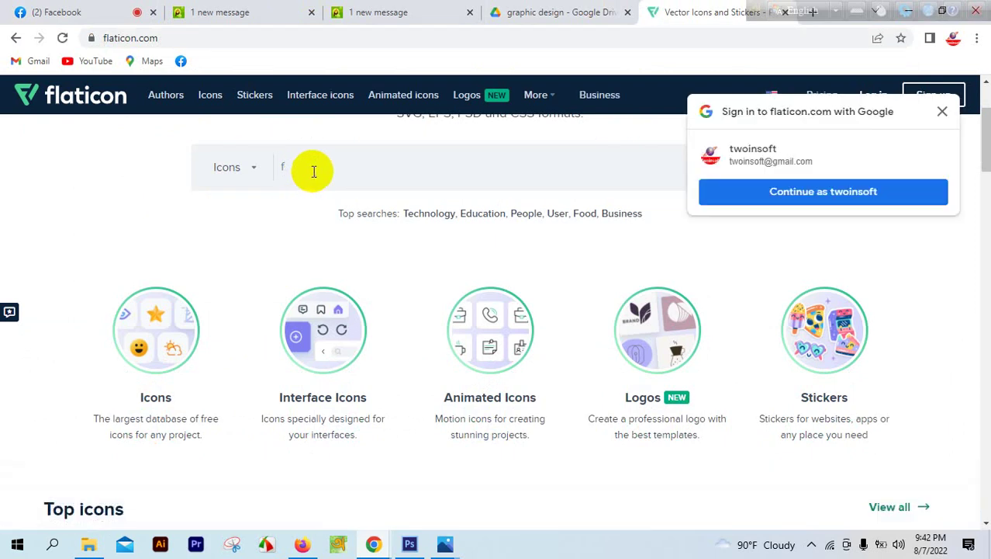
{"action": "left_click", "coordinate": [756, 200]}
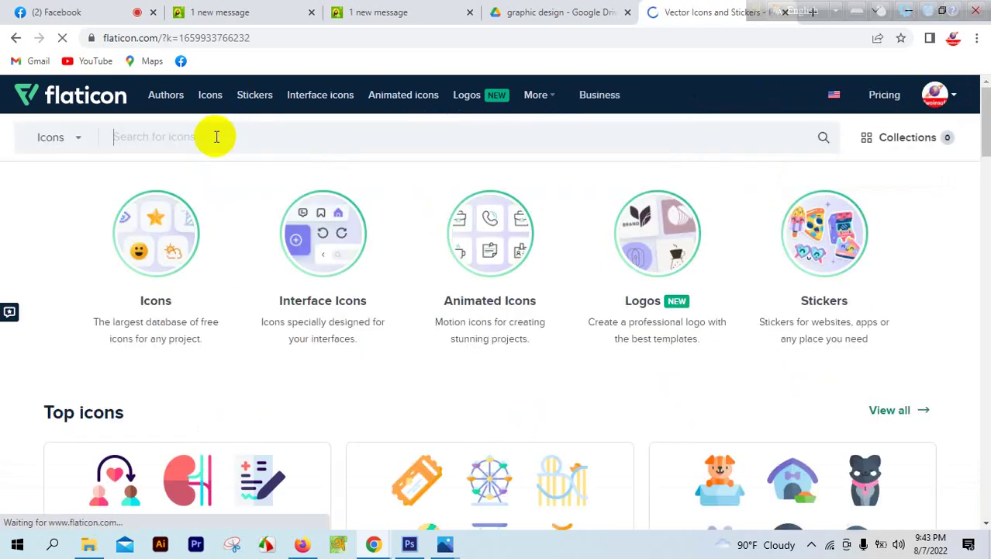
- Search Flaticon for facebook icon and browse the 2,124 results
{"action": "type", "text": "face"}
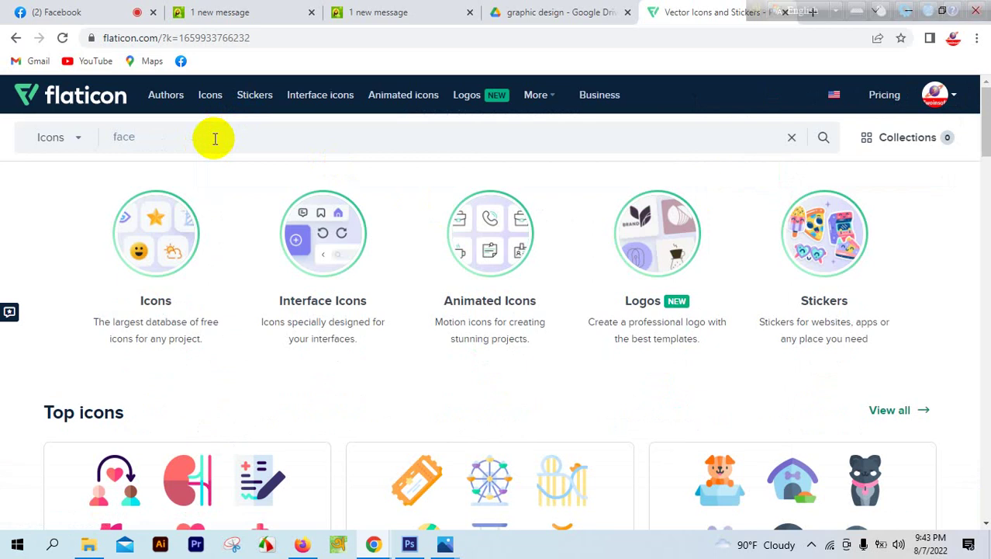
{"action": "type", "text": "bo"}
{"action": "type", "text": "icon"}
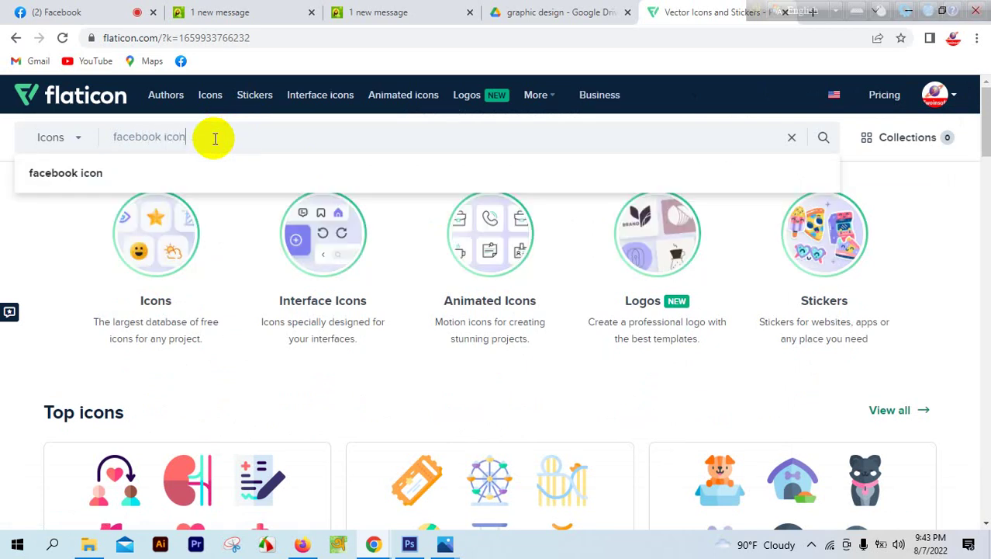
{"action": "key", "text": "Return"}
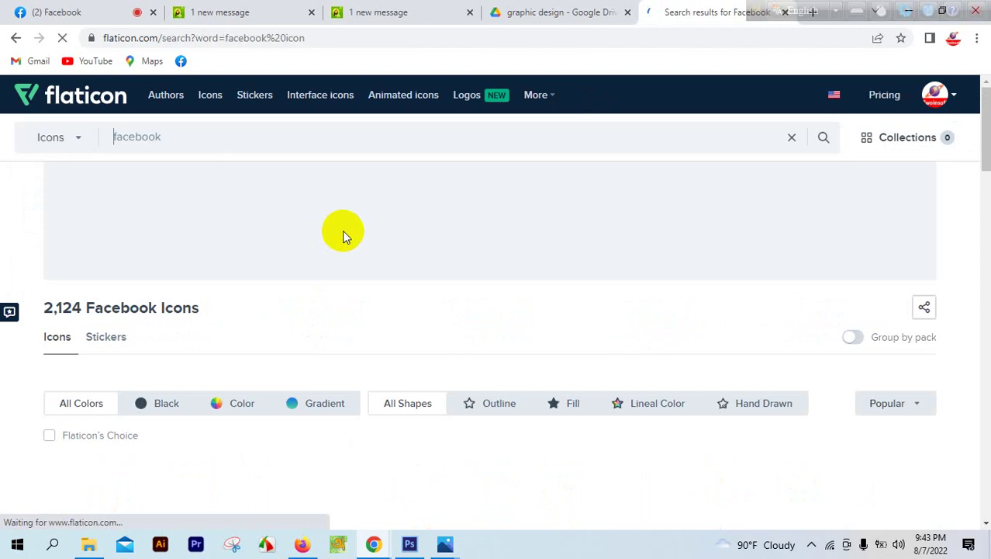
{"action": "scroll", "coordinate": [346, 233], "scroll_direction": "down", "scroll_amount": 1}
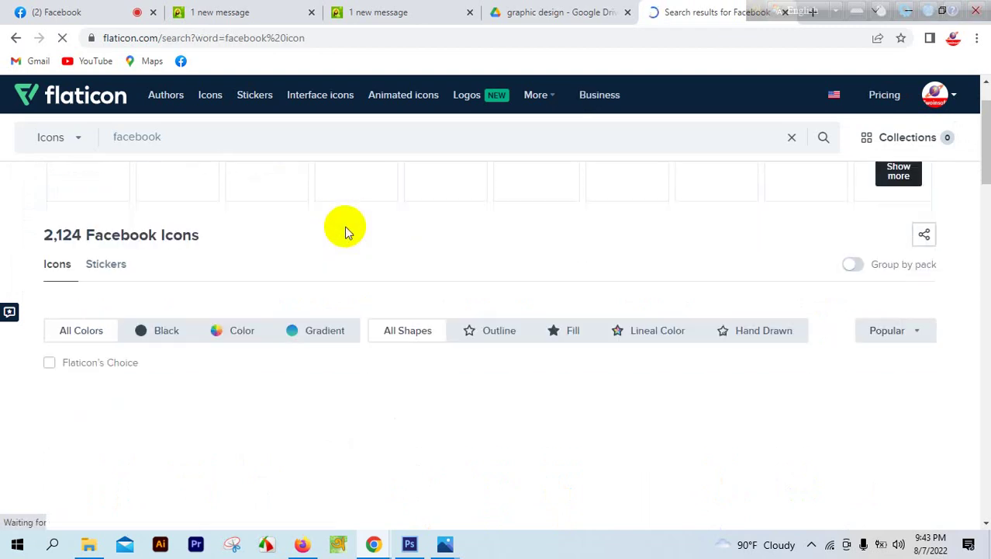
{"action": "scroll", "coordinate": [347, 233], "scroll_direction": "down", "scroll_amount": 2}
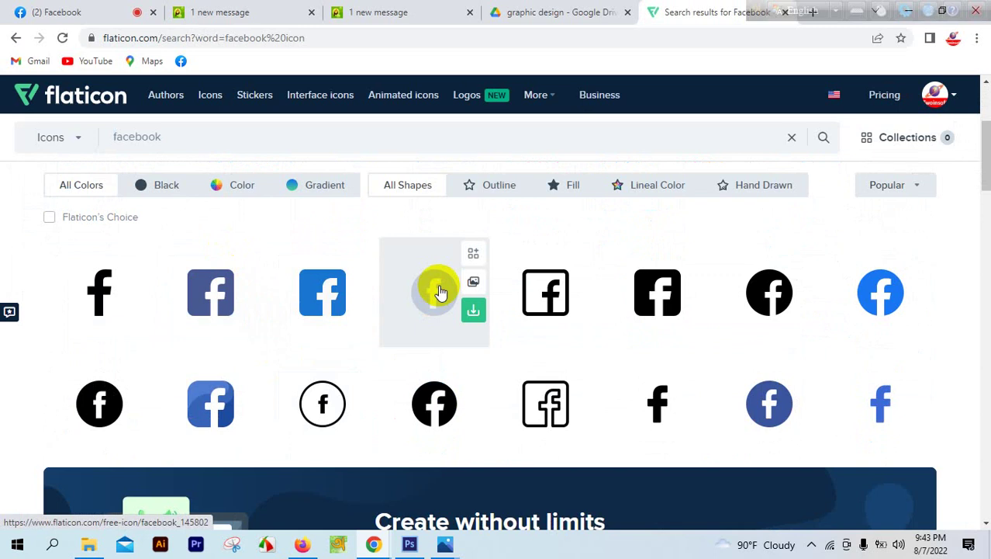
- Open the blue rounded Facebook icon's detail page and download it as a PNG
{"action": "left_click", "coordinate": [209, 290]}
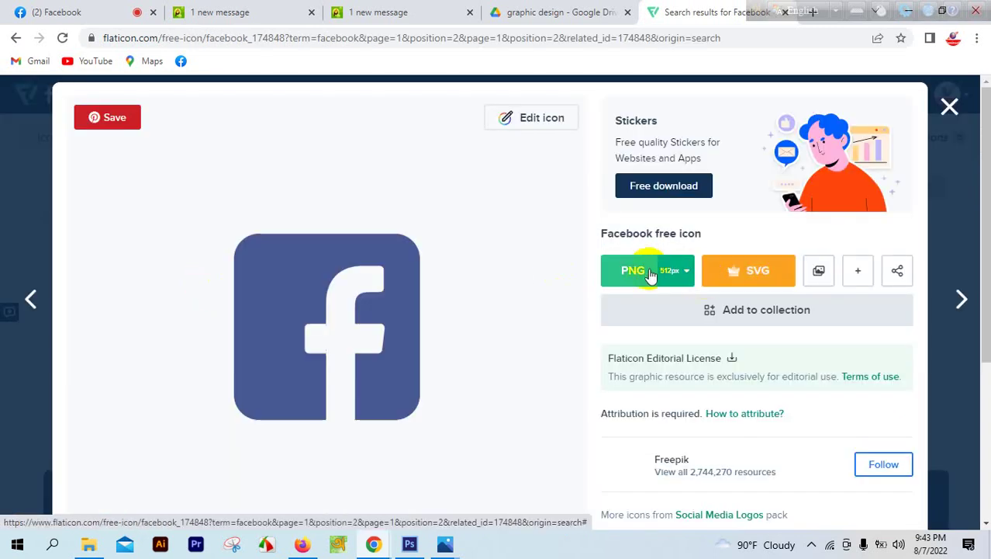
{"action": "left_click", "coordinate": [650, 276]}
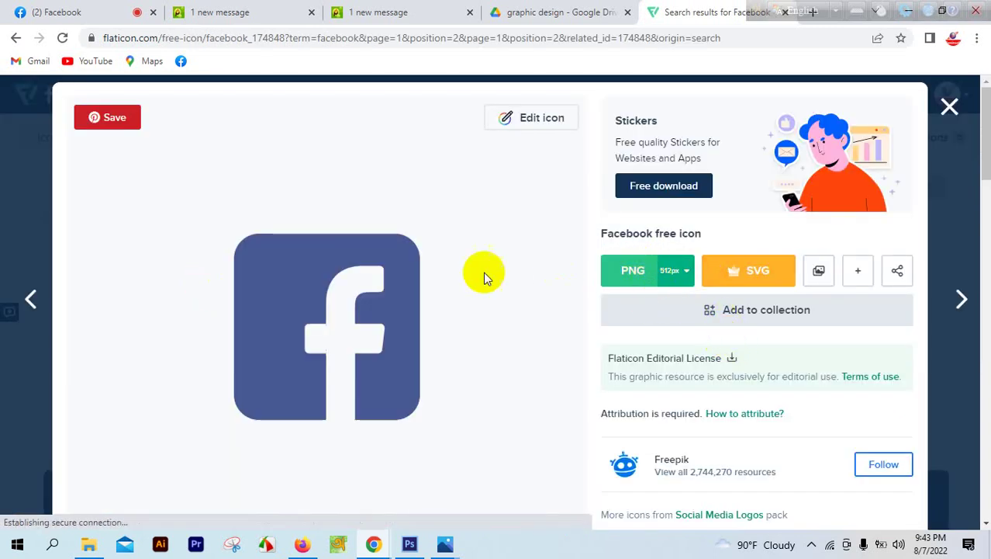
{"action": "scroll", "coordinate": [483, 276], "scroll_direction": "down", "scroll_amount": 1}
{"action": "scroll", "coordinate": [726, 335], "scroll_direction": "down", "scroll_amount": 2}
{"action": "scroll", "coordinate": [751, 357], "scroll_direction": "down", "scroll_amount": 1}
{"action": "scroll", "coordinate": [762, 291], "scroll_direction": "down", "scroll_amount": 1}
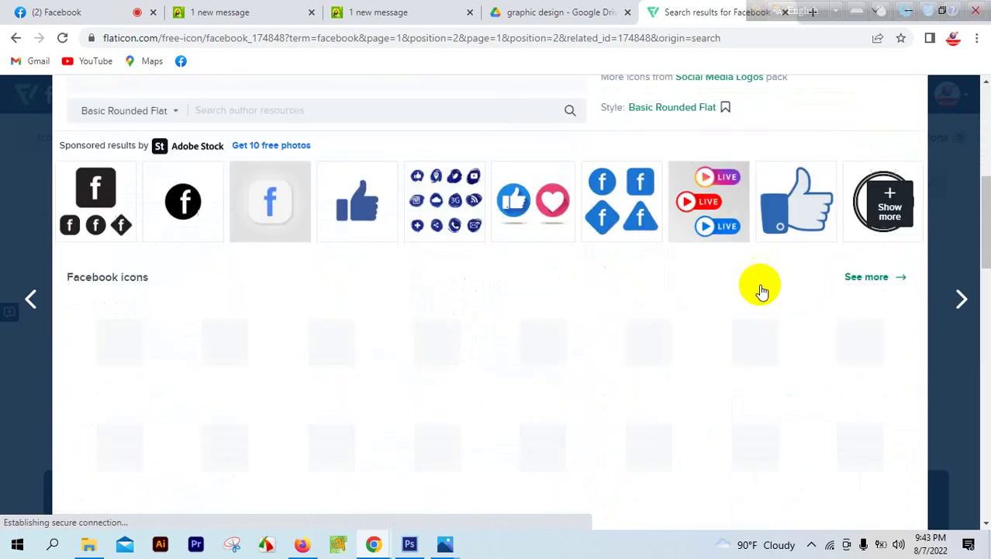
{"action": "scroll", "coordinate": [761, 283], "scroll_direction": "up", "scroll_amount": 5}
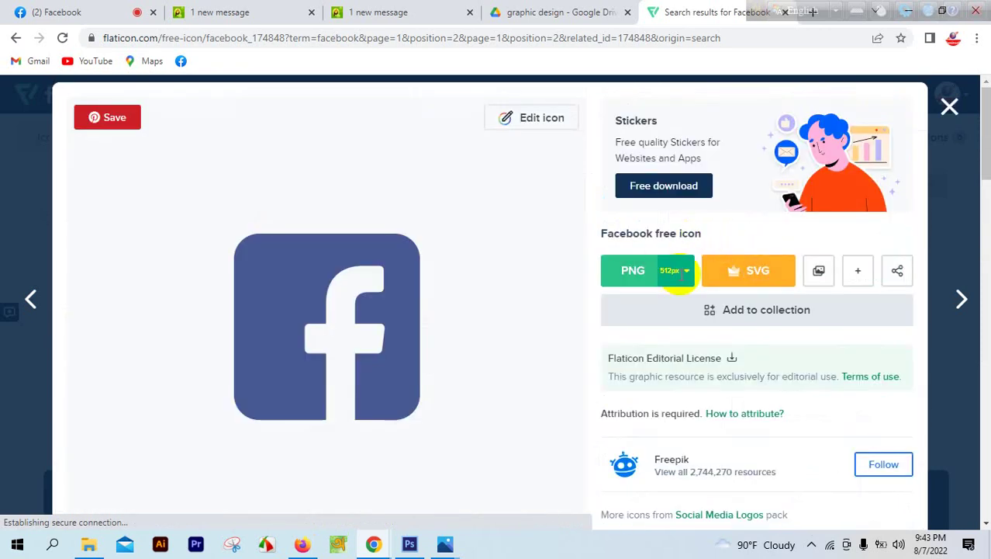
{"action": "scroll", "coordinate": [675, 272], "scroll_direction": "down", "scroll_amount": 5}
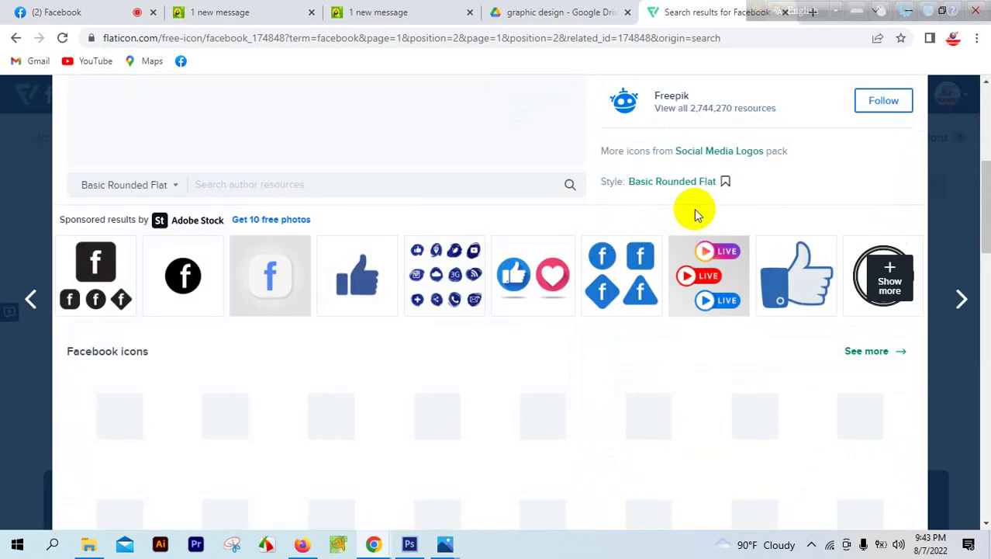
- Revisit the Basic Rounded Flat style, re-download the PNG, and type google in the address bar
{"action": "left_click", "coordinate": [697, 184]}
{"action": "left_click", "coordinate": [593, 11]}
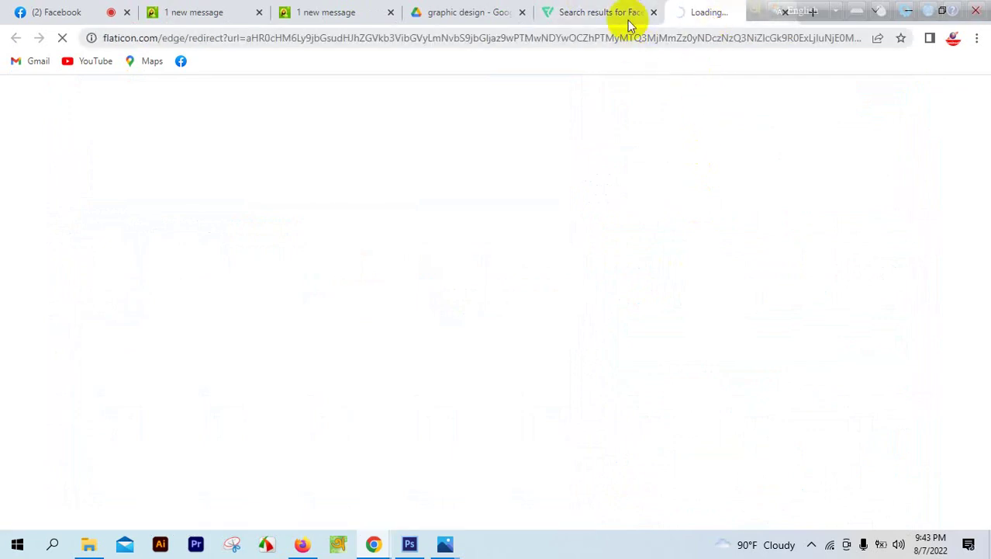
{"action": "left_click", "coordinate": [630, 24]}
{"action": "left_click", "coordinate": [745, 15]}
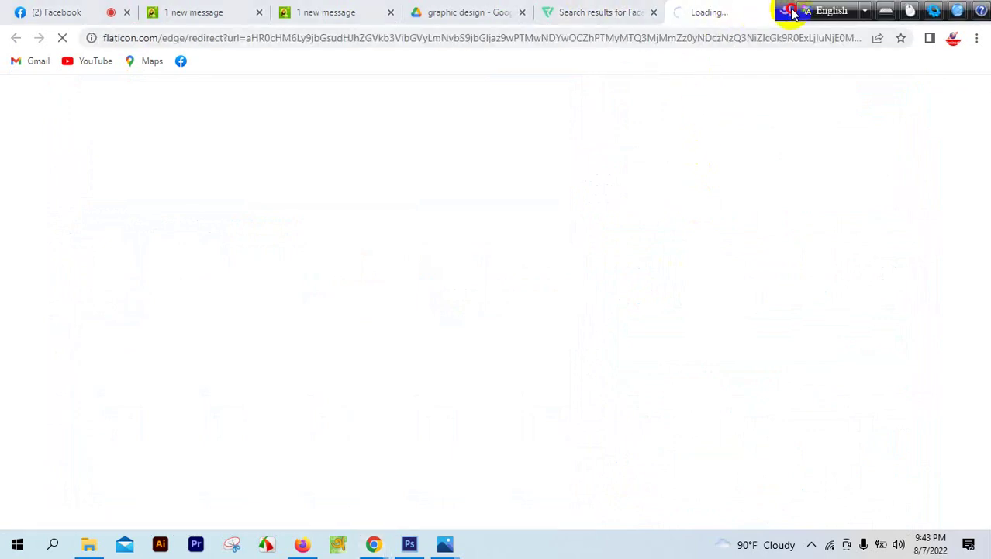
{"action": "left_click", "coordinate": [613, 13]}
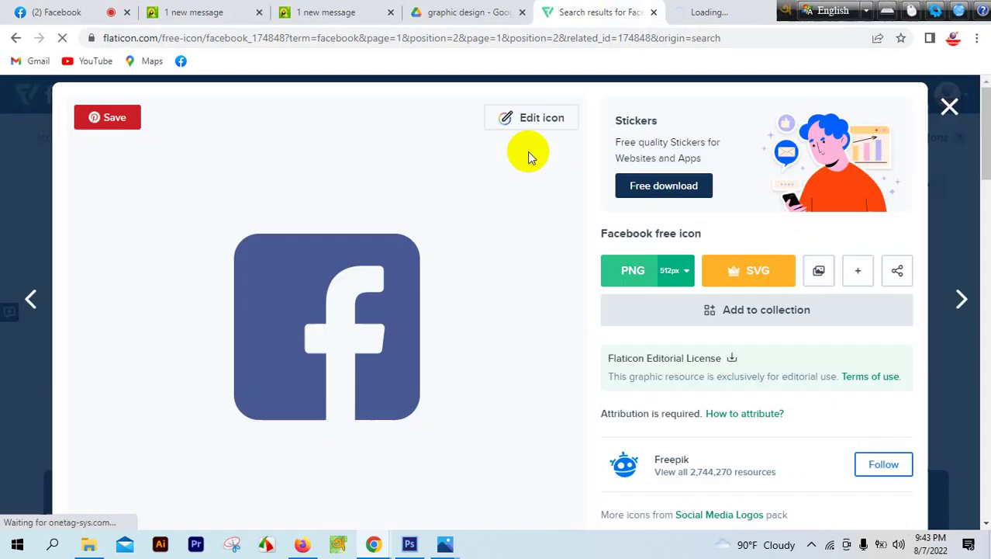
{"action": "left_click", "coordinate": [640, 277]}
{"action": "scroll", "coordinate": [660, 403], "scroll_direction": "down", "scroll_amount": 2}
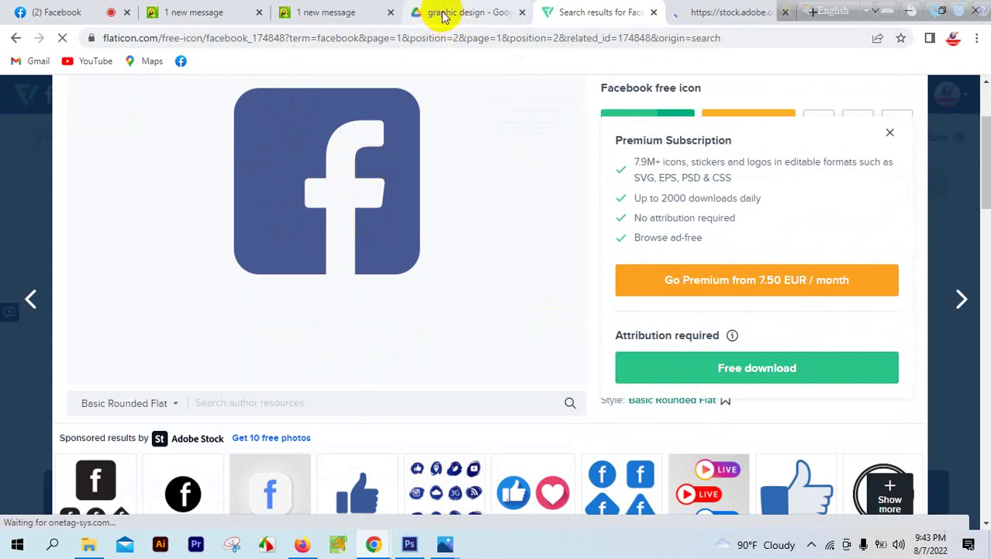
{"action": "left_click", "coordinate": [346, 36]}
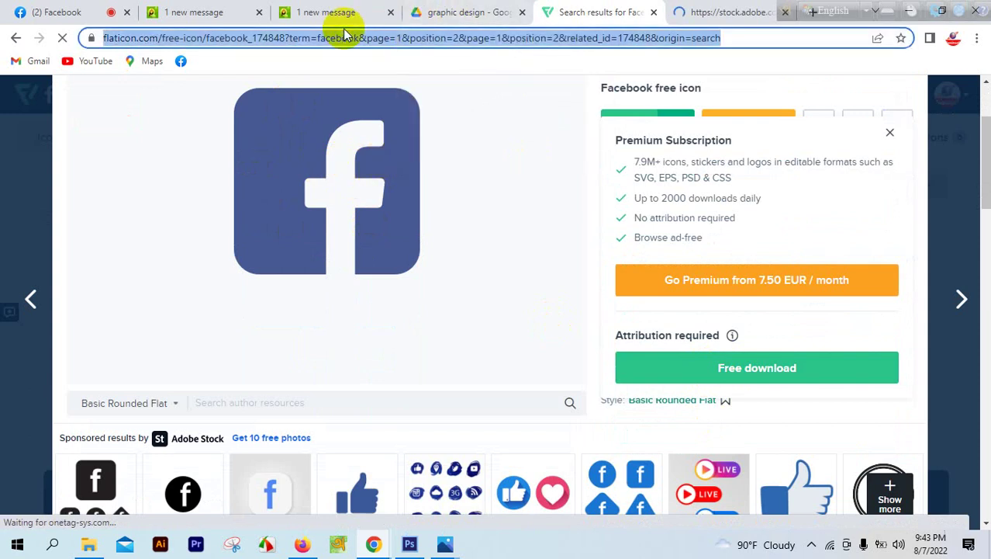
{"action": "type", "text": "google"}
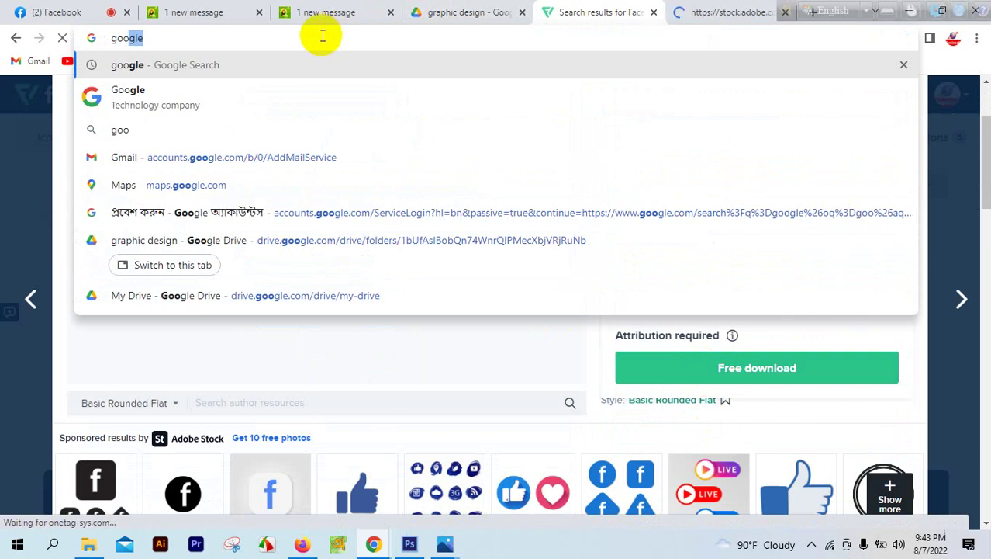
- Correct the Google search to 'facebook icon' and run it
{"action": "left_click", "coordinate": [171, 41]}
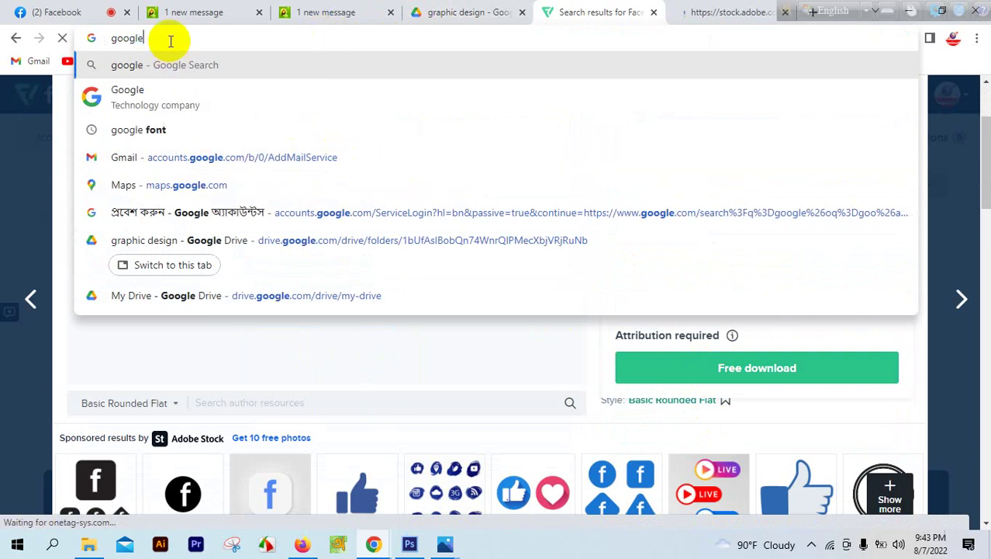
{"action": "key", "text": "Return"}
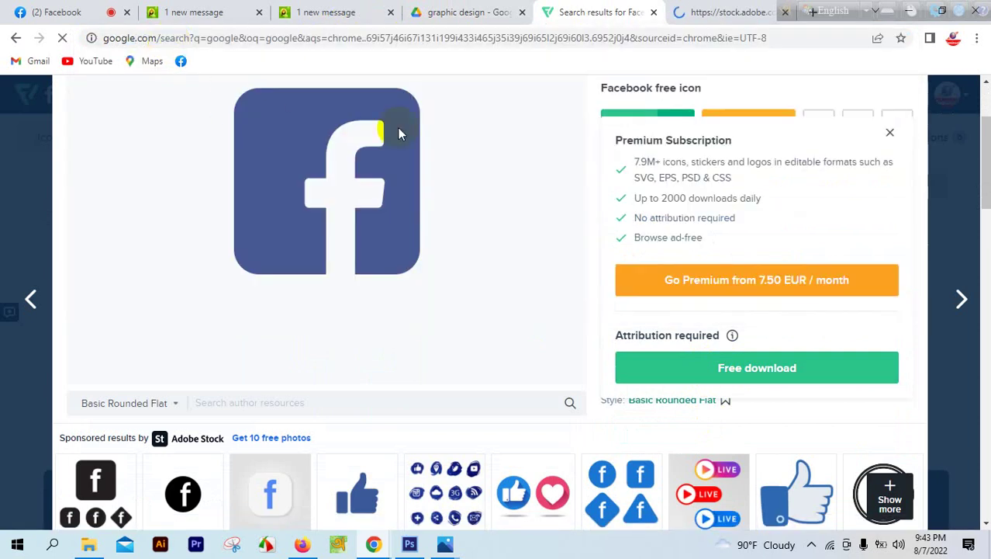
{"action": "left_click", "coordinate": [713, 14]}
{"action": "left_click", "coordinate": [597, 12]}
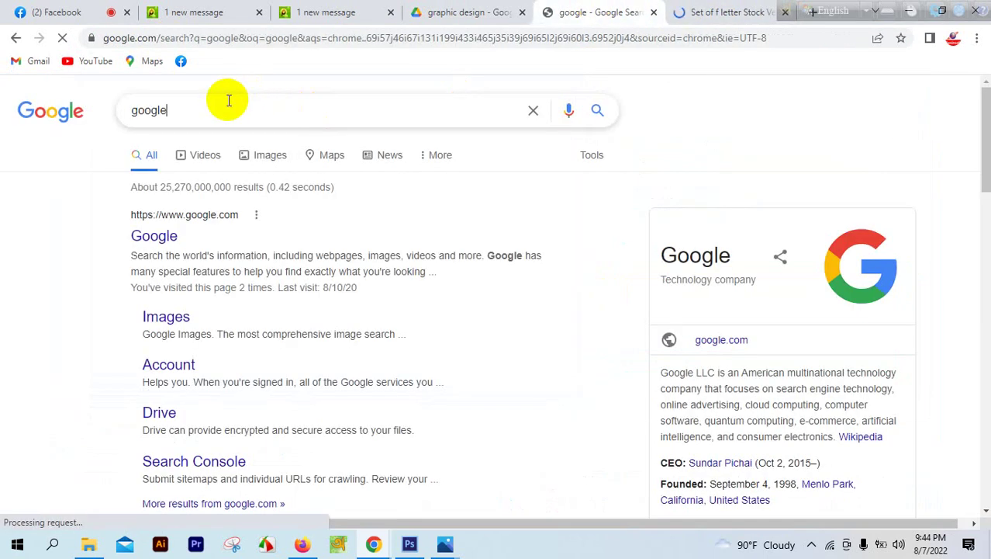
{"action": "double_click", "coordinate": [229, 100]}
{"action": "type", "text": "fab"}
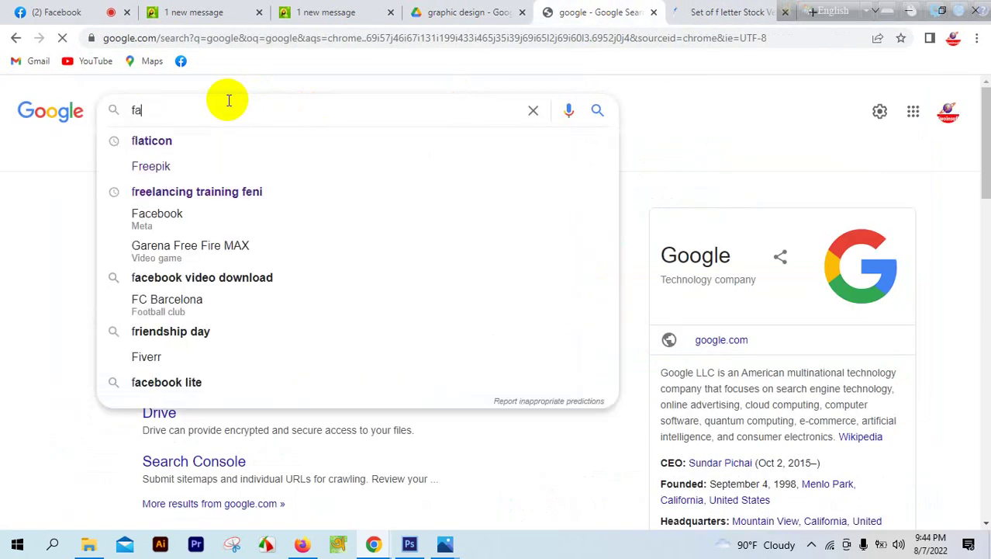
{"action": "type", "text": "ook"}
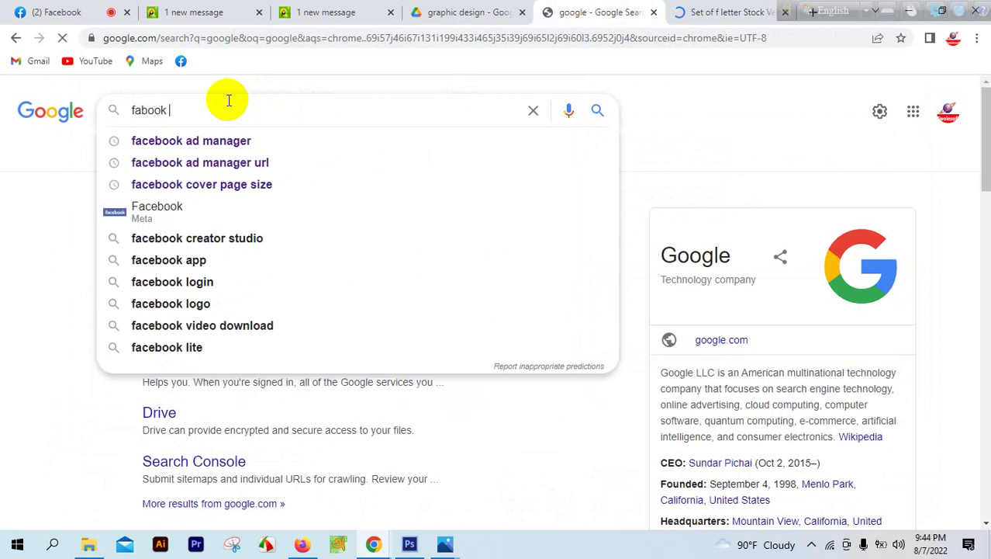
{"action": "key", "text": "BackSpace"}
{"action": "key", "text": "BackSpace"}
{"action": "key", "text": "BackSpace"}
{"action": "key", "text": "BackSpace"}
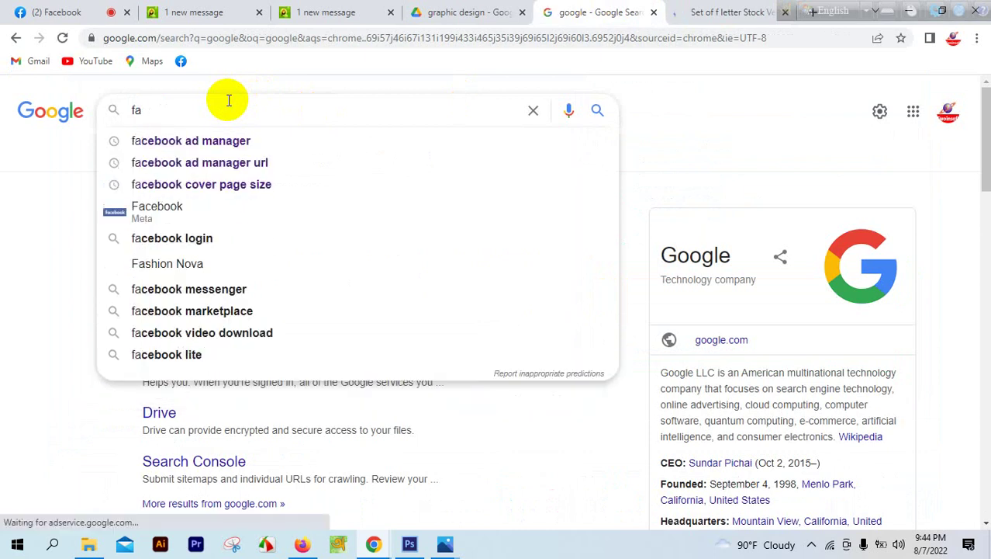
{"action": "type", "text": "cebook "}
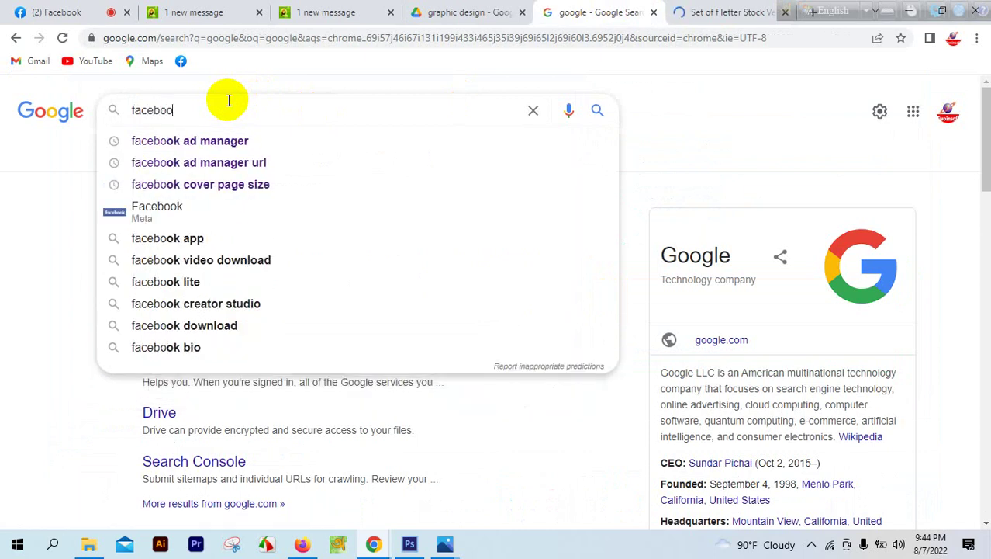
{"action": "type", "text": "icon"}
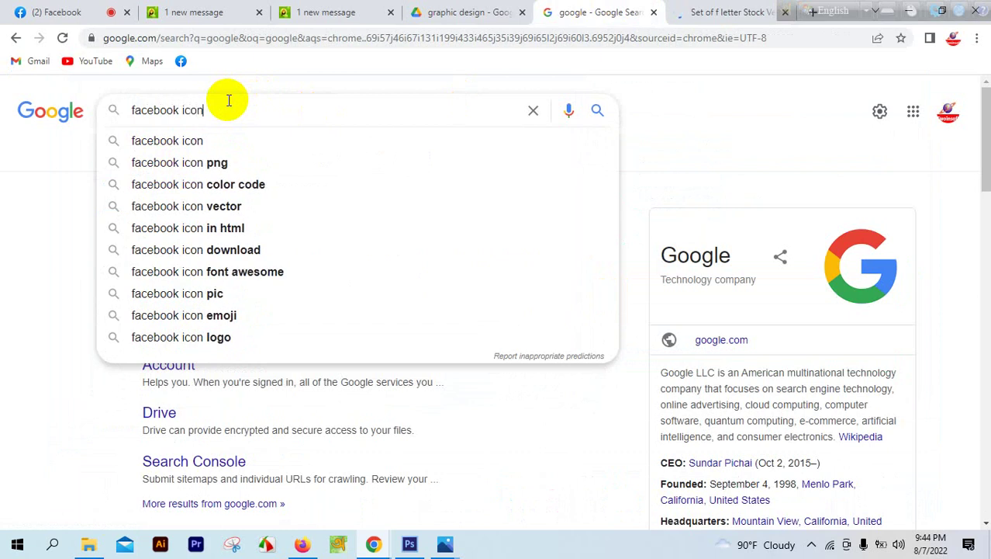
{"action": "key", "text": "Return"}
- Look over the results and the 'Set of f letter' stock page, then return to Photoshop
{"action": "scroll", "coordinate": [287, 252], "scroll_direction": "down", "scroll_amount": 3}
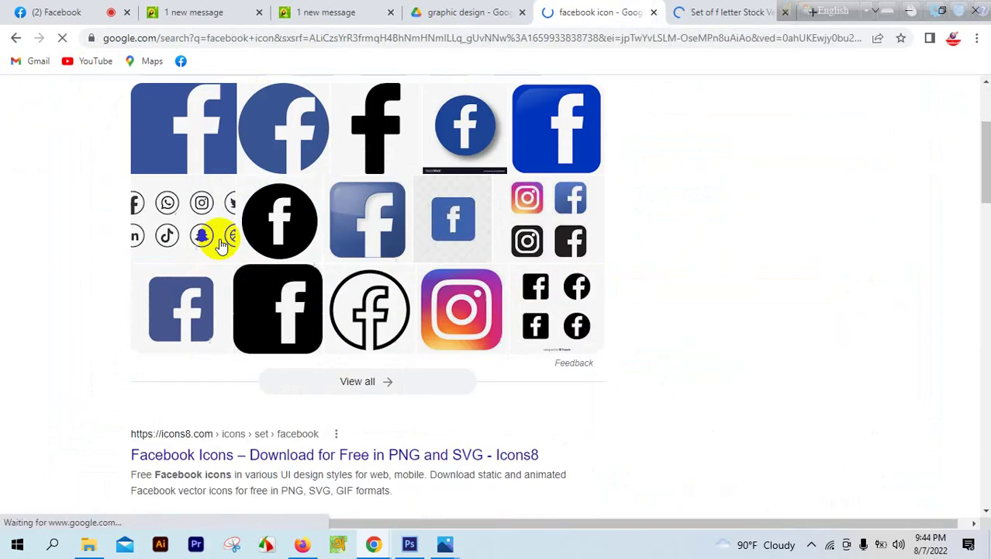
{"action": "scroll", "coordinate": [216, 232], "scroll_direction": "up", "scroll_amount": 2}
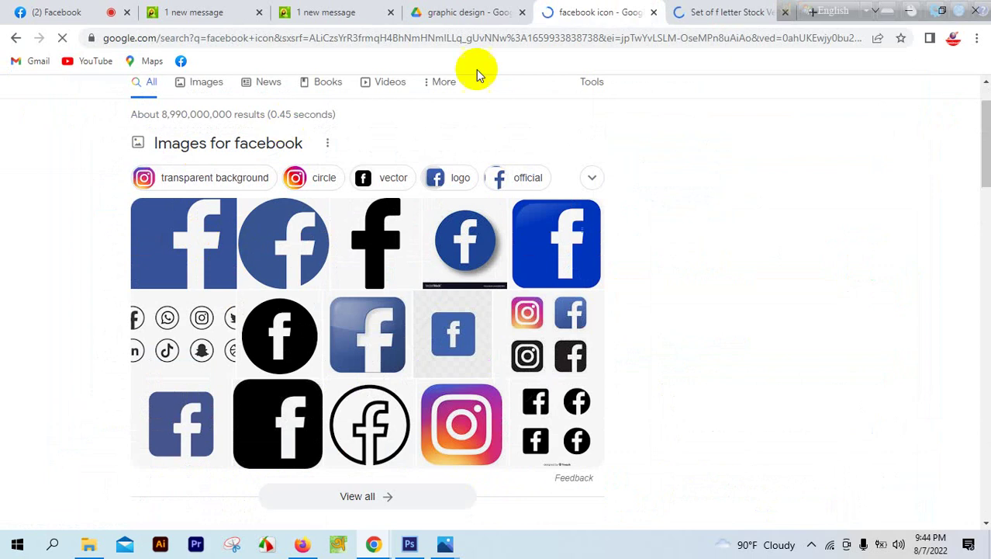
{"action": "left_click", "coordinate": [729, 11]}
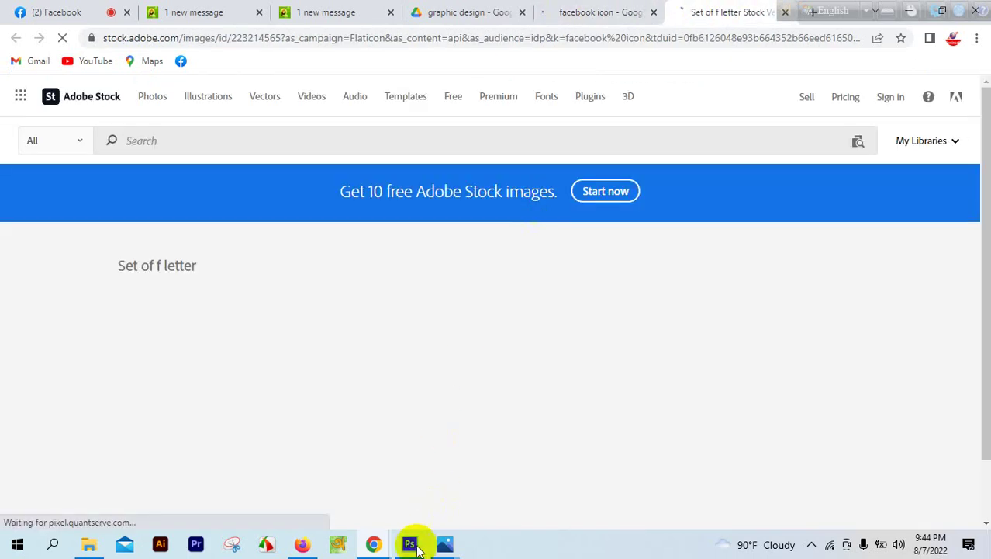
{"action": "left_click", "coordinate": [409, 543]}
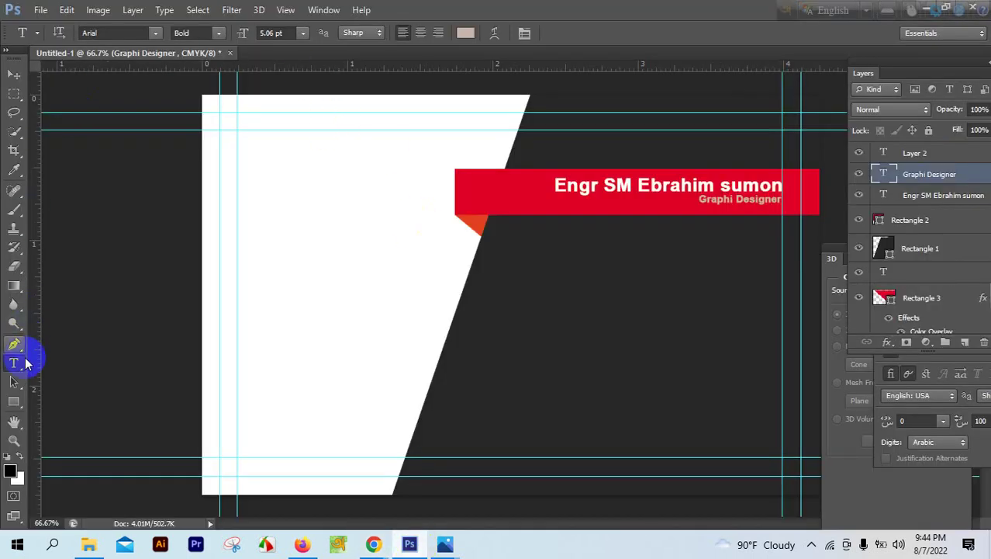
{"action": "left_click", "coordinate": [22, 404]}
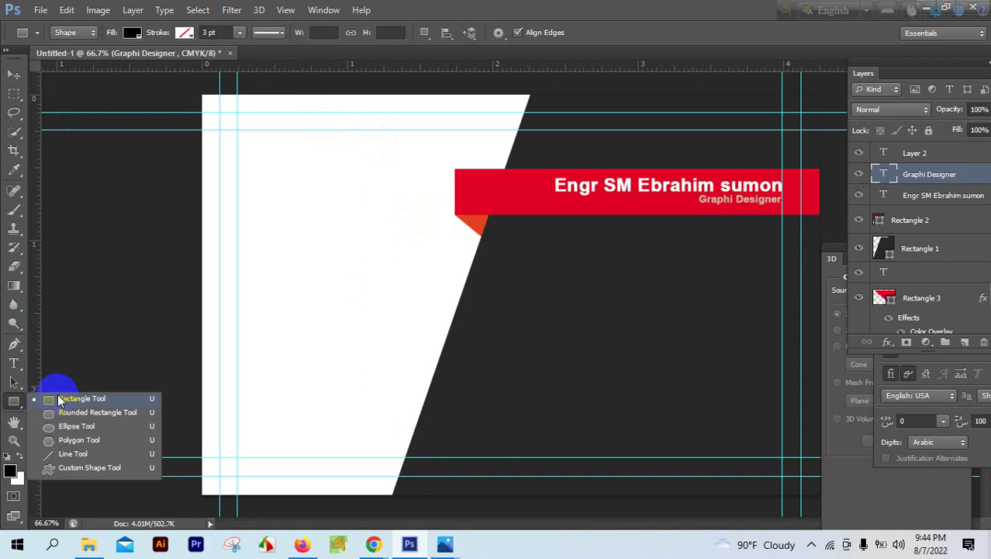
{"action": "left_click_drag", "start_coordinate": [21, 403], "coordinate": [78, 471]}
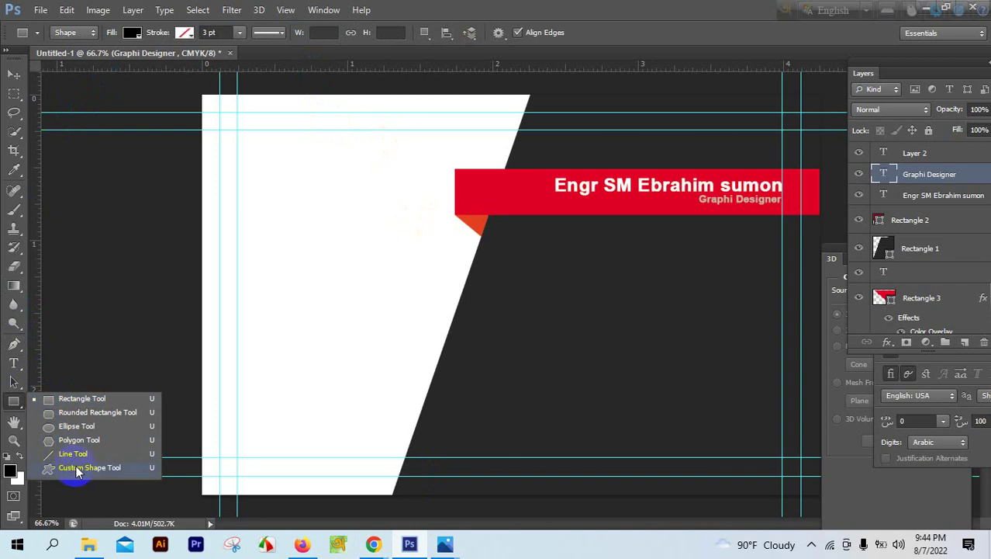
{"action": "left_click", "coordinate": [76, 470]}
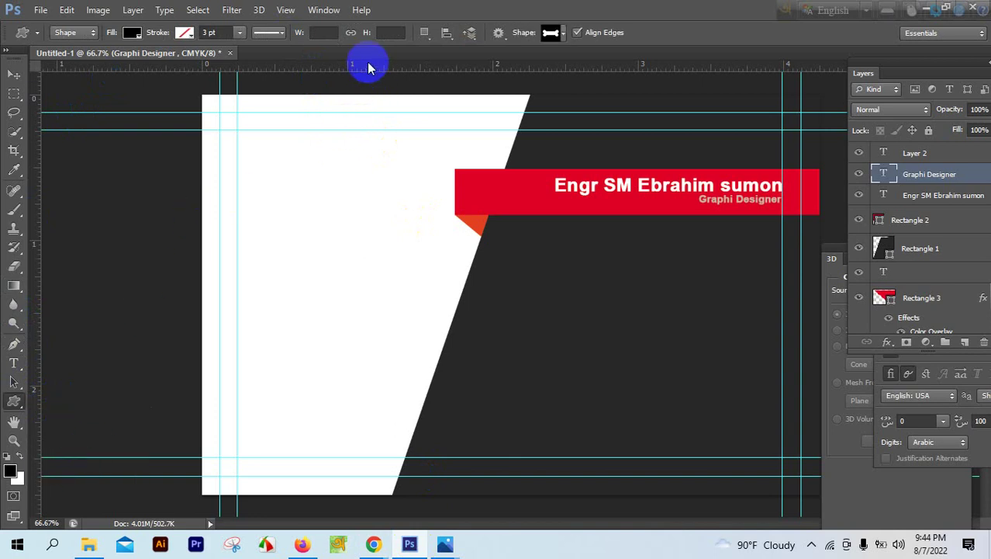
{"action": "left_click", "coordinate": [564, 35]}
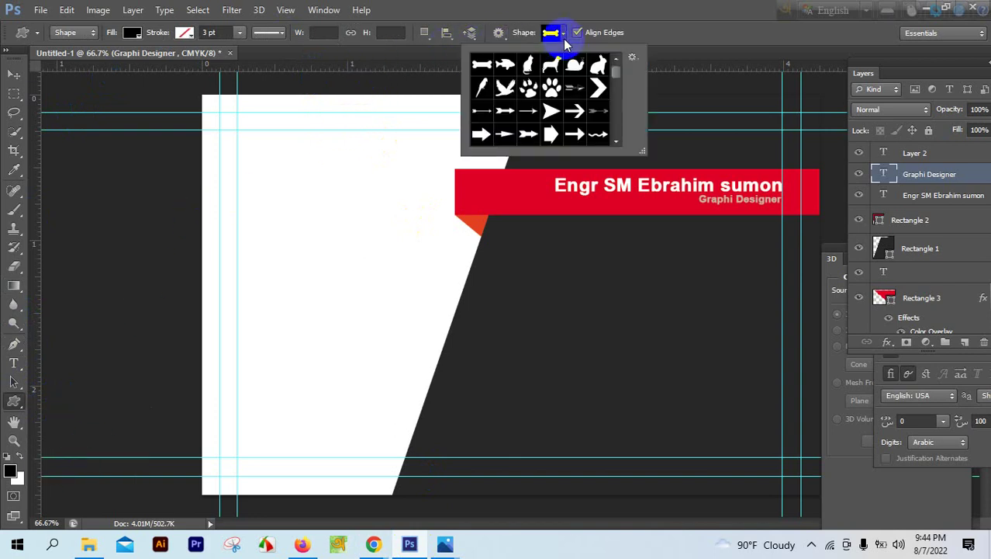
{"action": "left_click_drag", "start_coordinate": [612, 76], "coordinate": [612, 130]}
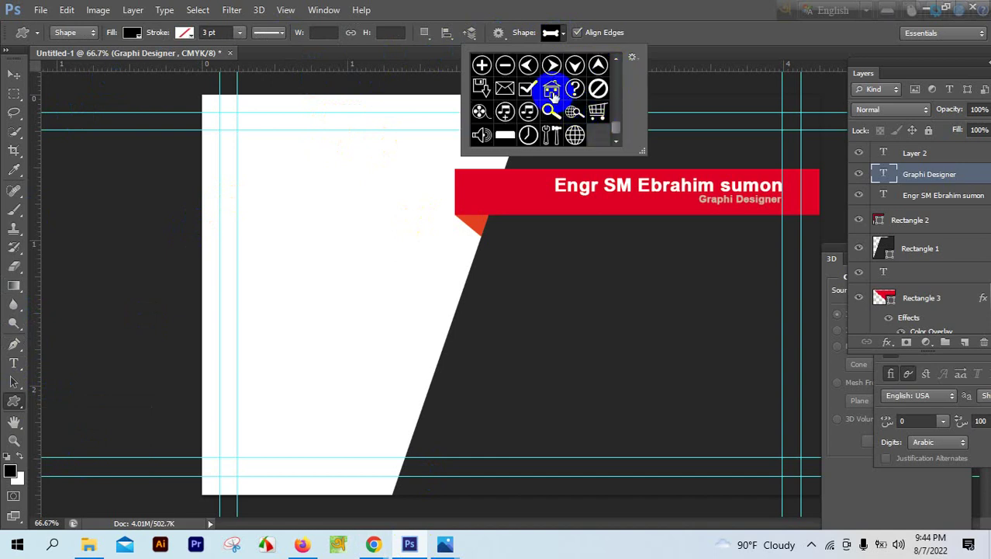
{"action": "left_click_drag", "start_coordinate": [540, 272], "coordinate": [602, 314]}
{"action": "left_click", "coordinate": [14, 74]}
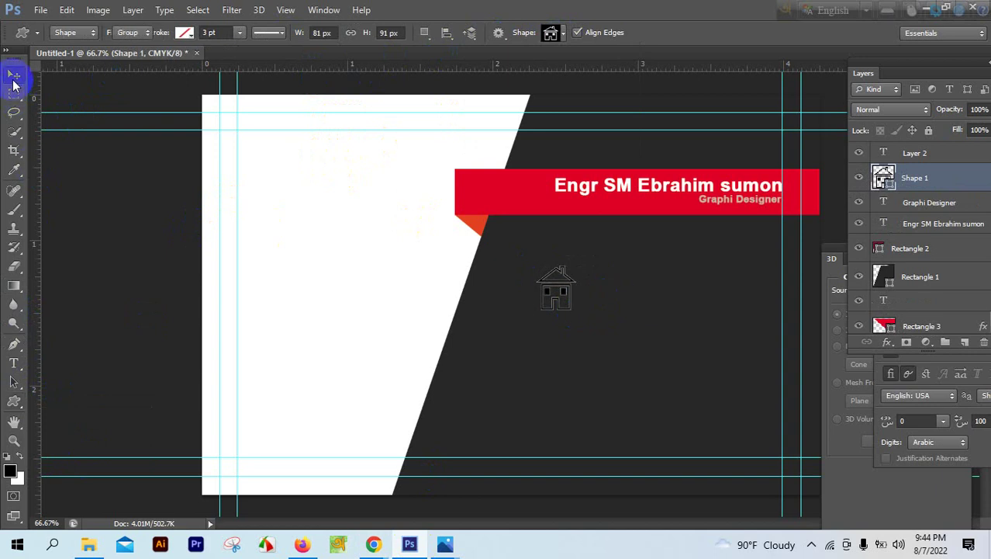
{"action": "key", "text": "Delete"}
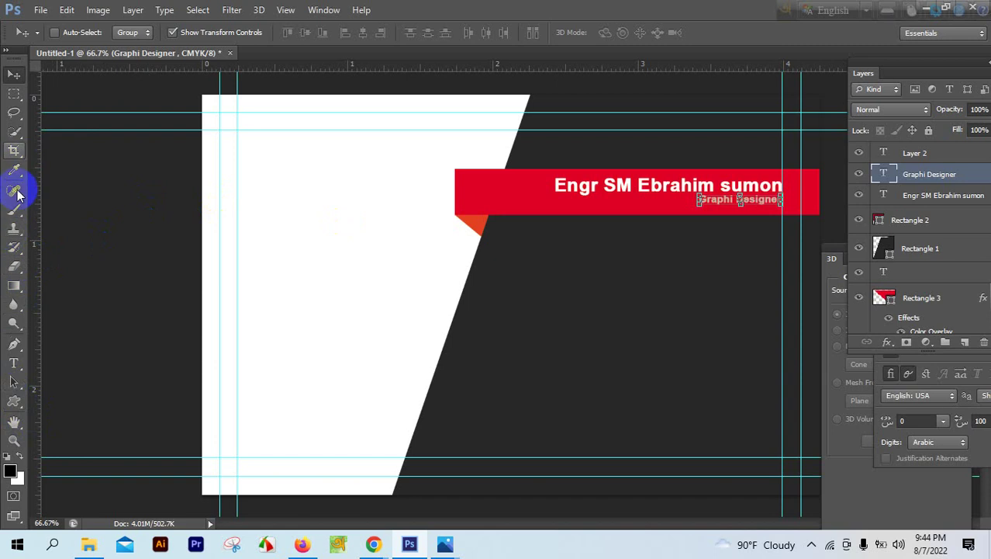
{"action": "left_click", "coordinate": [15, 423]}
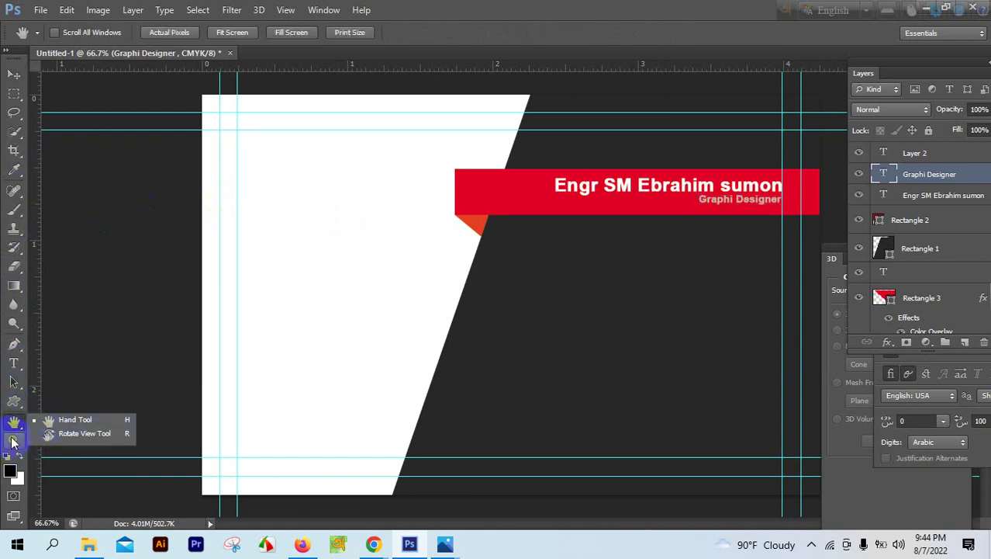
{"action": "left_click", "coordinate": [18, 404]}
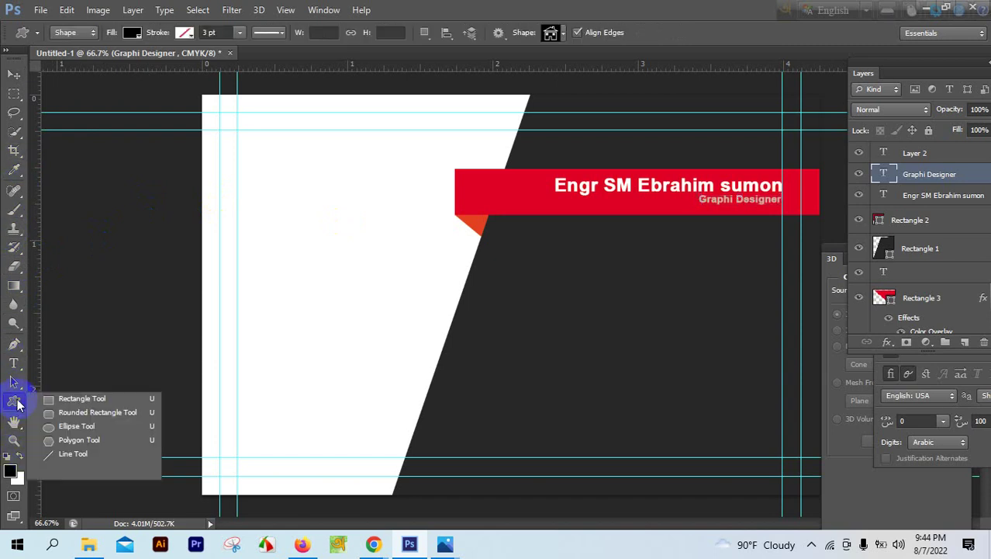
{"action": "left_click", "coordinate": [58, 427]}
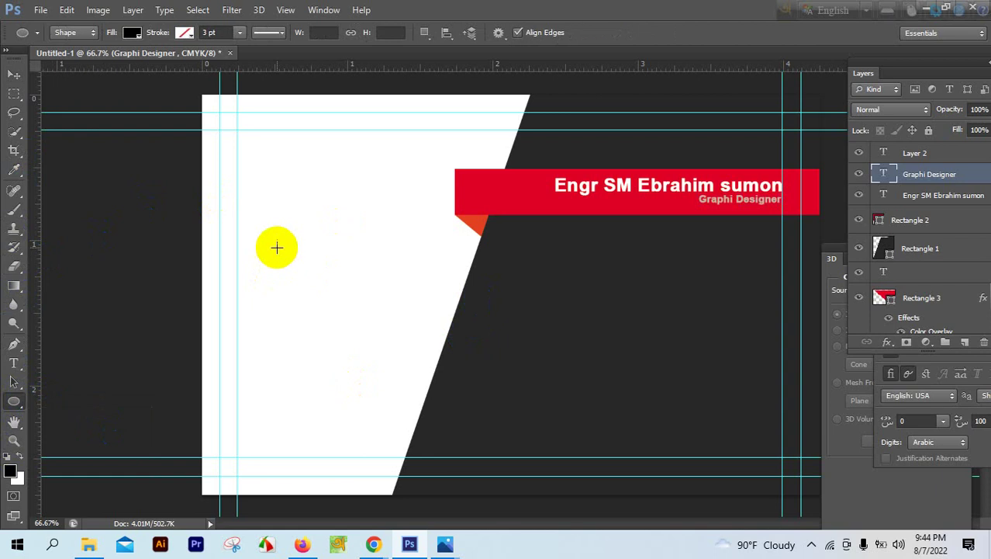
- Draw a small Ellipse 1 circle on the white panel and fill it deep blue #0225bb
{"action": "mouse_move", "coordinate": [277, 249]}
{"action": "left_mouse_down"}
{"action": "mouse_move", "coordinate": [321, 295]}
{"action": "mouse_move", "coordinate": [326, 286]}
{"action": "left_mouse_up"}
{"action": "left_click", "coordinate": [14, 74]}
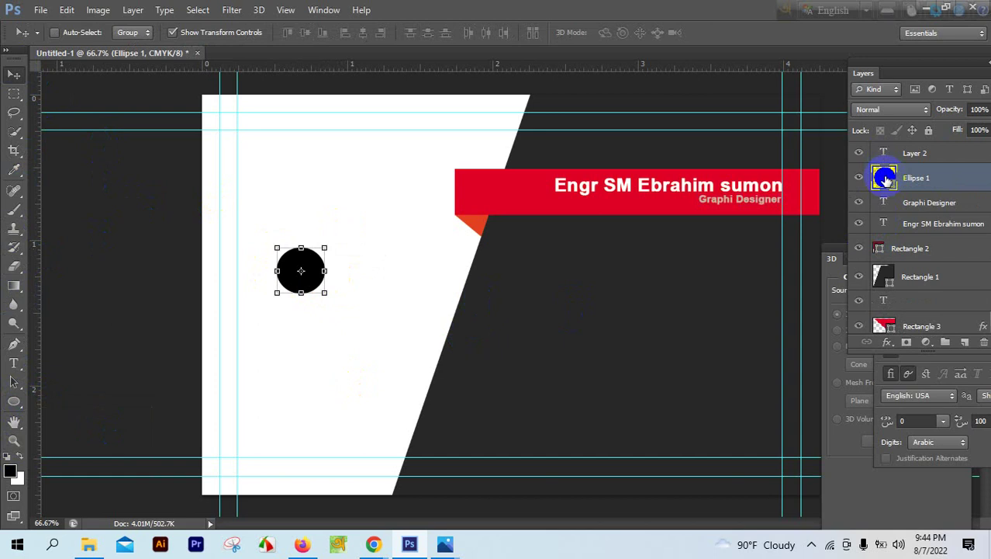
{"action": "double_click", "coordinate": [885, 179]}
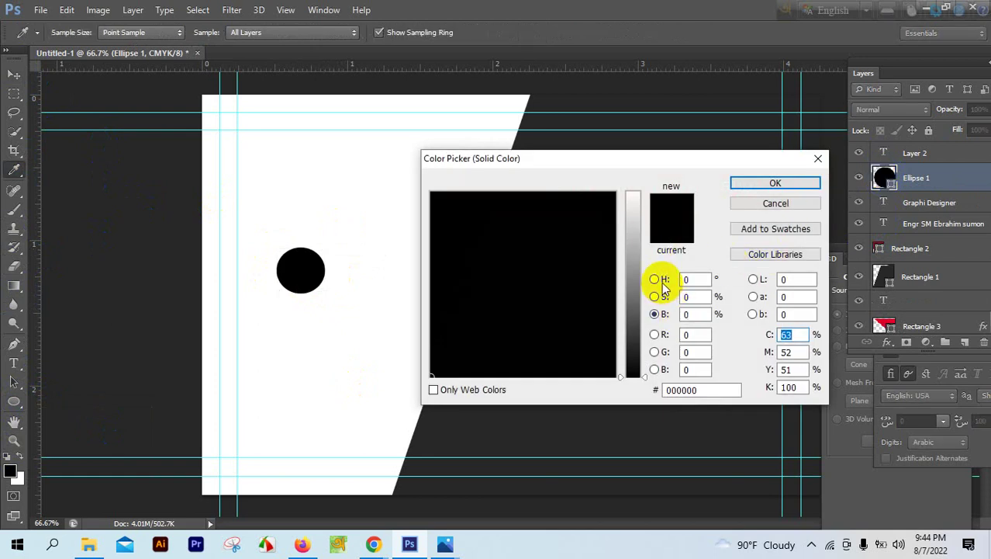
{"action": "left_click", "coordinate": [654, 280]}
{"action": "left_click", "coordinate": [634, 259]}
{"action": "left_click", "coordinate": [609, 239]}
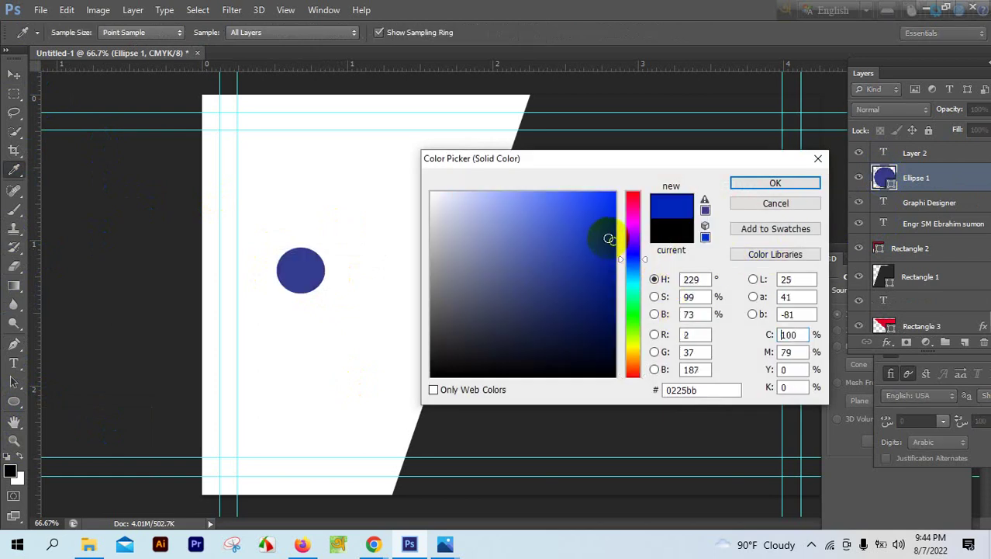
{"action": "left_click", "coordinate": [775, 184]}
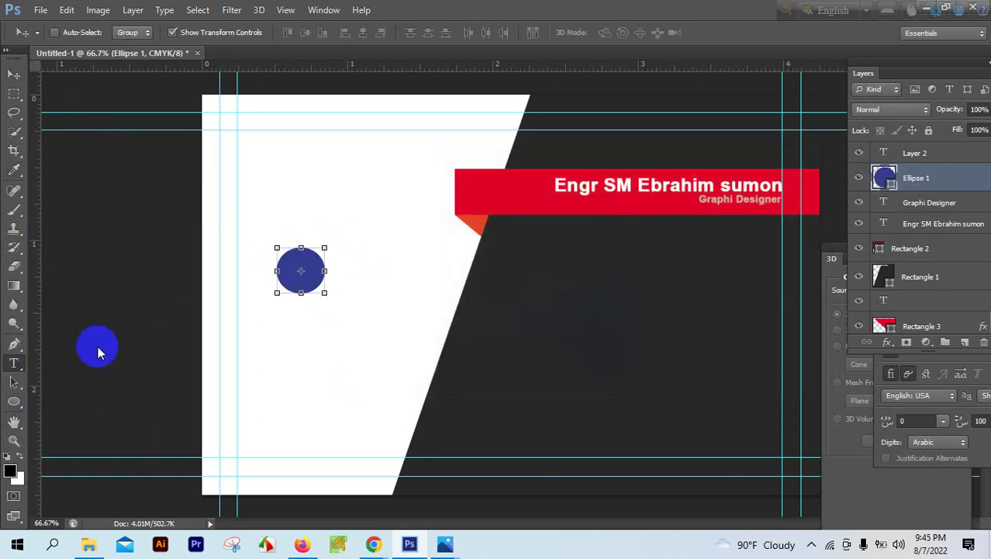
- Add the letter F as text on the blue circle
{"action": "key", "text": "t"}
{"action": "left_click", "coordinate": [295, 267]}
{"action": "type", "text": "F"}
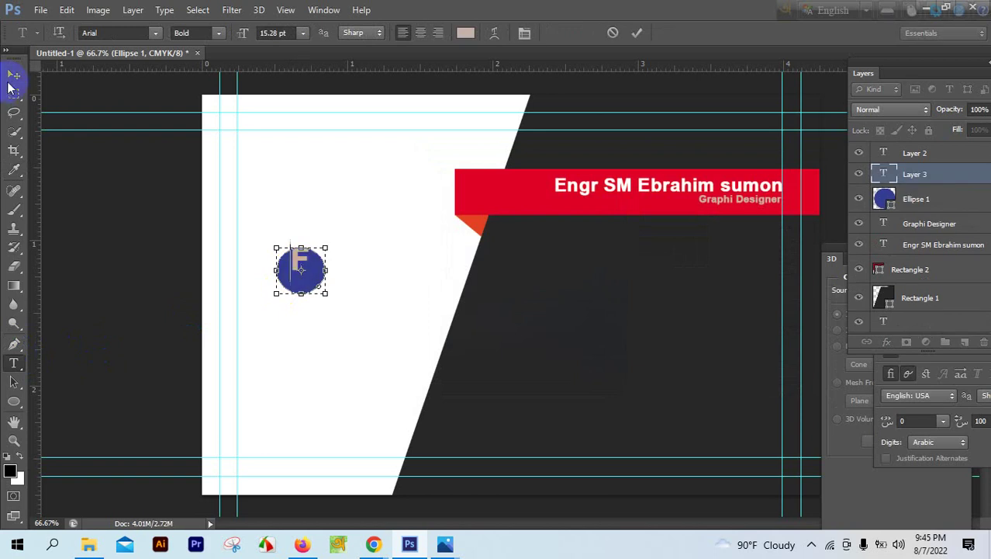
{"action": "left_click", "coordinate": [13, 76]}
{"action": "left_click", "coordinate": [306, 242]}
{"action": "left_click", "coordinate": [298, 270]}
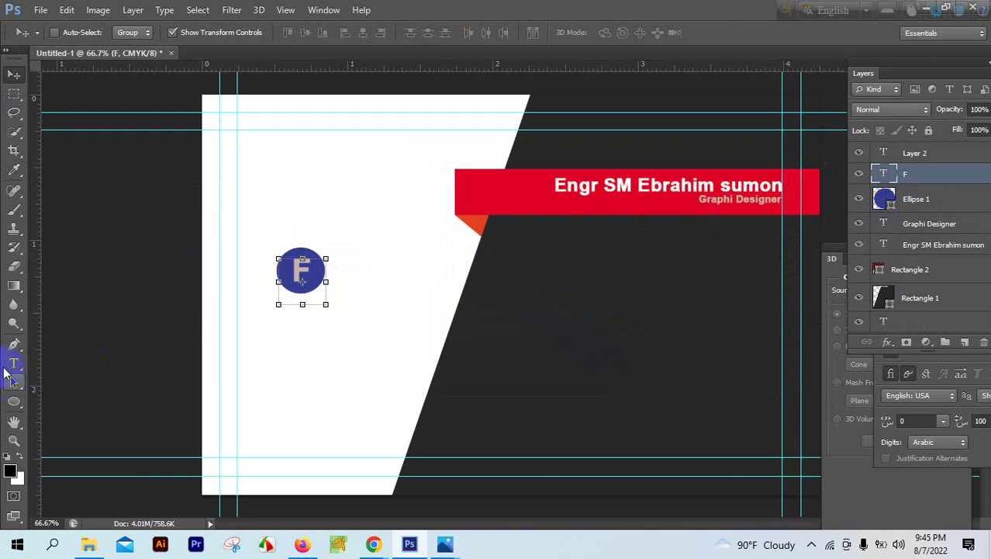
- Make the letter F white and apply a Free Transform to it
{"action": "left_click", "coordinate": [13, 363]}
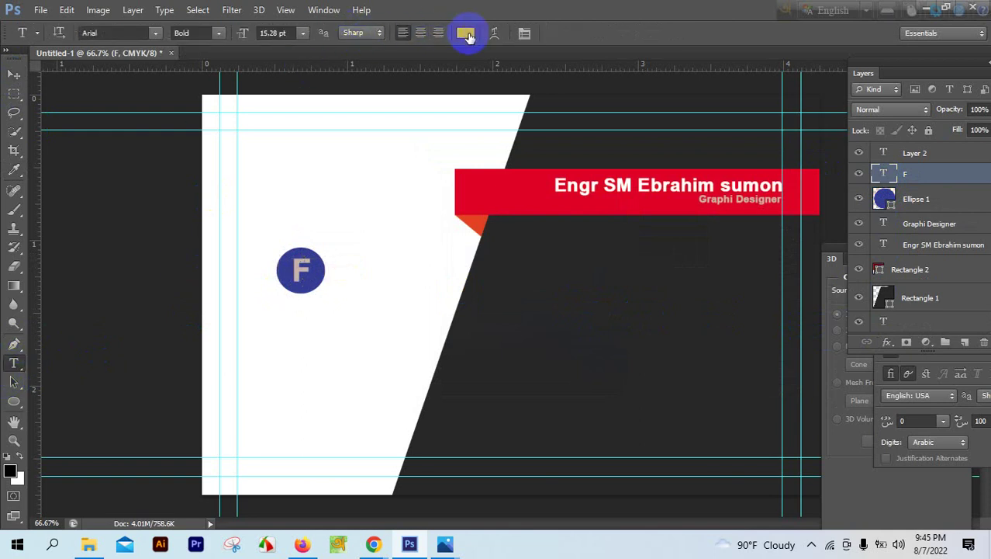
{"action": "left_click", "coordinate": [468, 36]}
{"action": "left_click", "coordinate": [432, 193]}
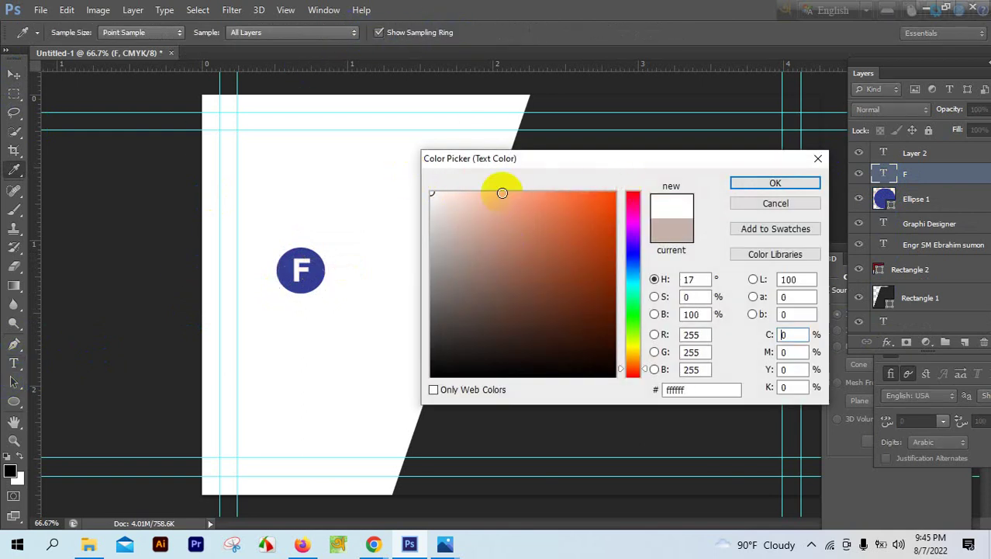
{"action": "left_click", "coordinate": [774, 183]}
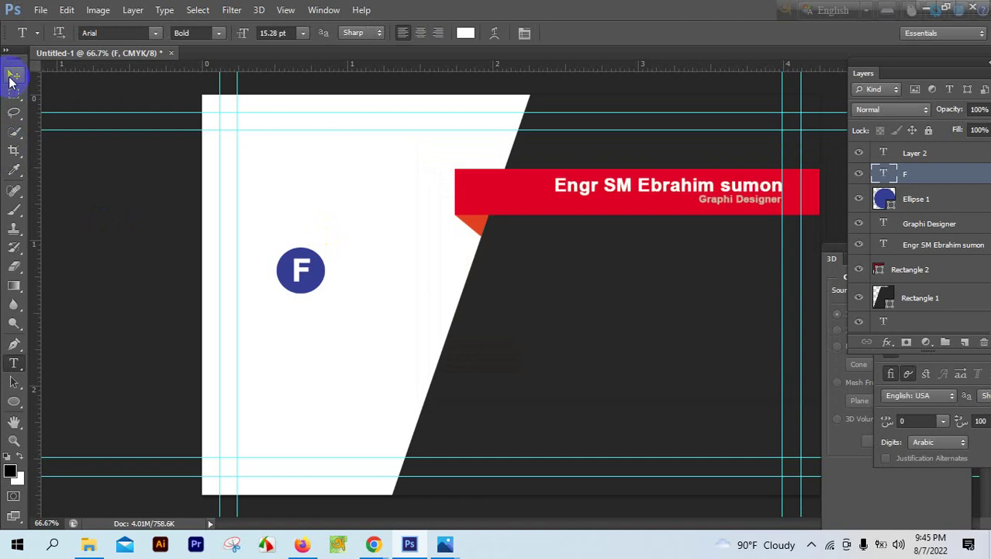
{"action": "left_click", "coordinate": [13, 74]}
{"action": "left_click", "coordinate": [285, 265]}
{"action": "key", "text": "ctrl+t"}
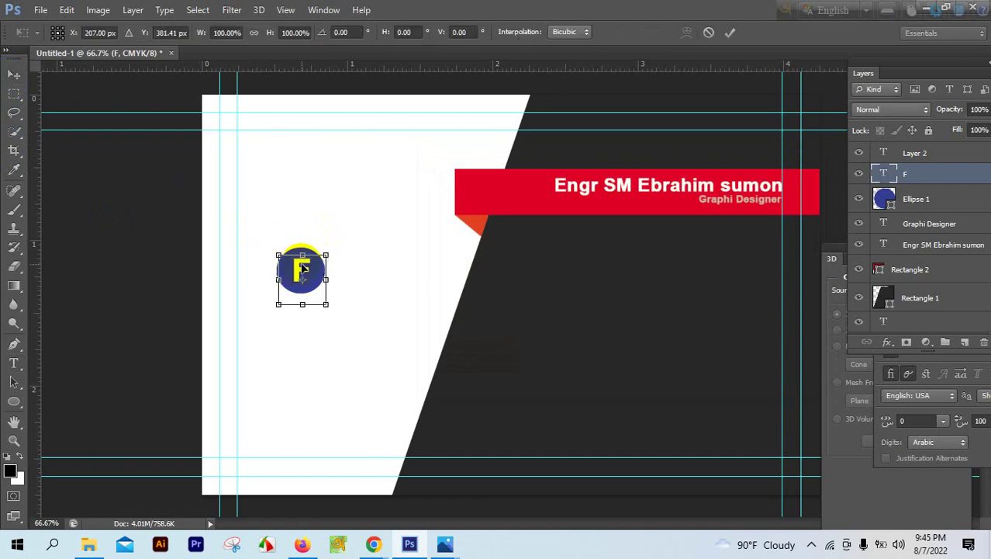
{"action": "key", "text": "Return"}
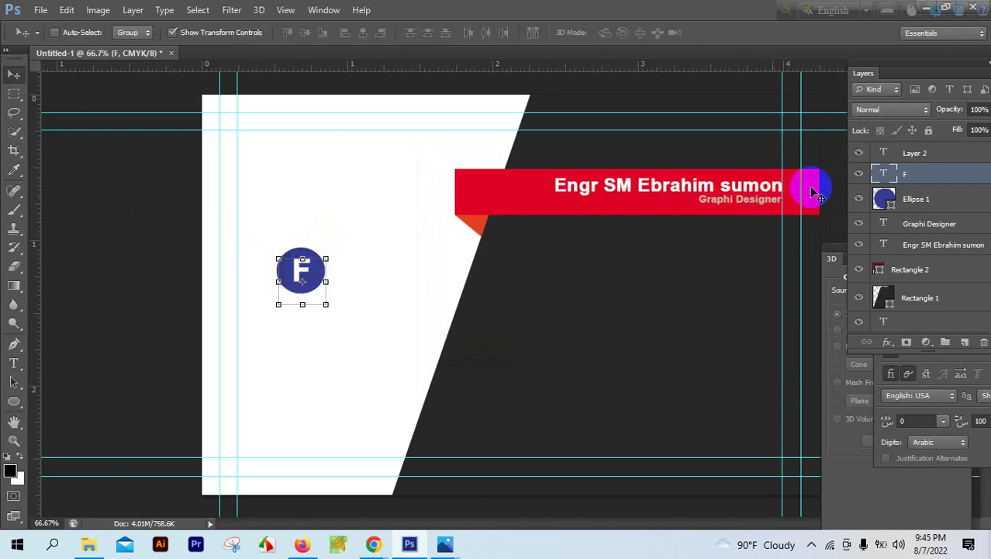
- Hide the F text layer and the Ellipse 1 circle layer
{"action": "left_click", "coordinate": [860, 175]}
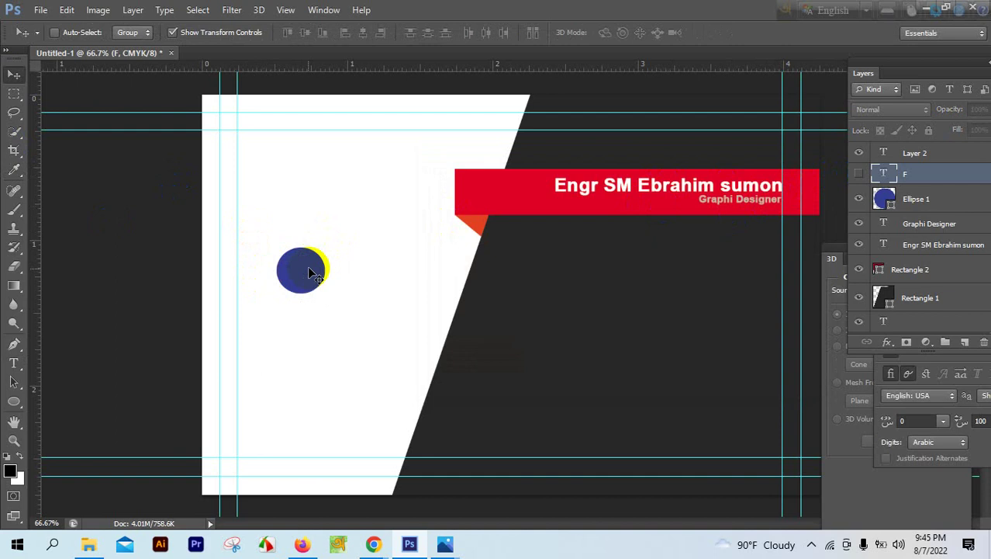
{"action": "right_click", "coordinate": [309, 273]}
{"action": "left_click", "coordinate": [342, 276]}
{"action": "left_click", "coordinate": [859, 200]}
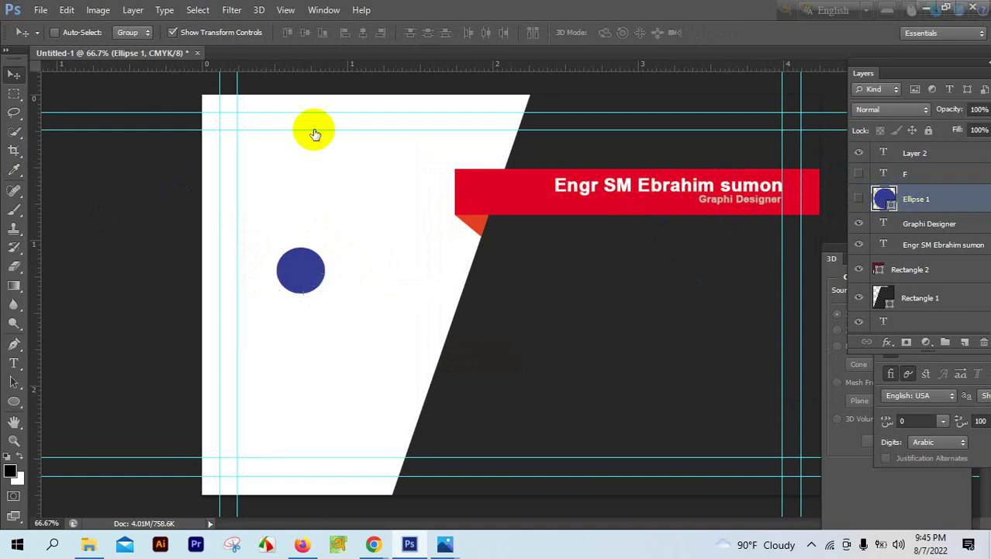
{"action": "left_click", "coordinate": [39, 11]}
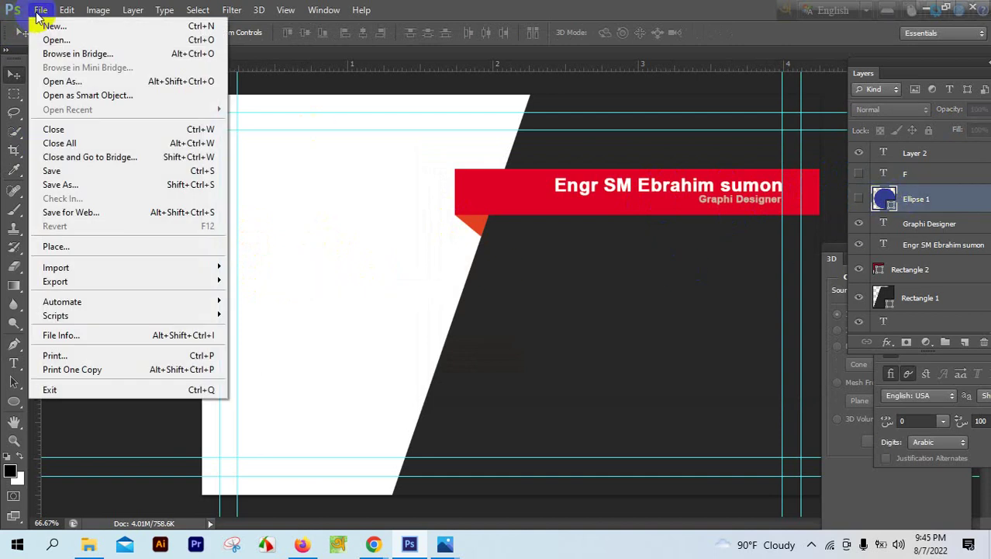
- Open Mobile-Smartphone-icon.png from the F: drive's current docuent > icon collection folder
{"action": "left_click", "coordinate": [48, 39]}
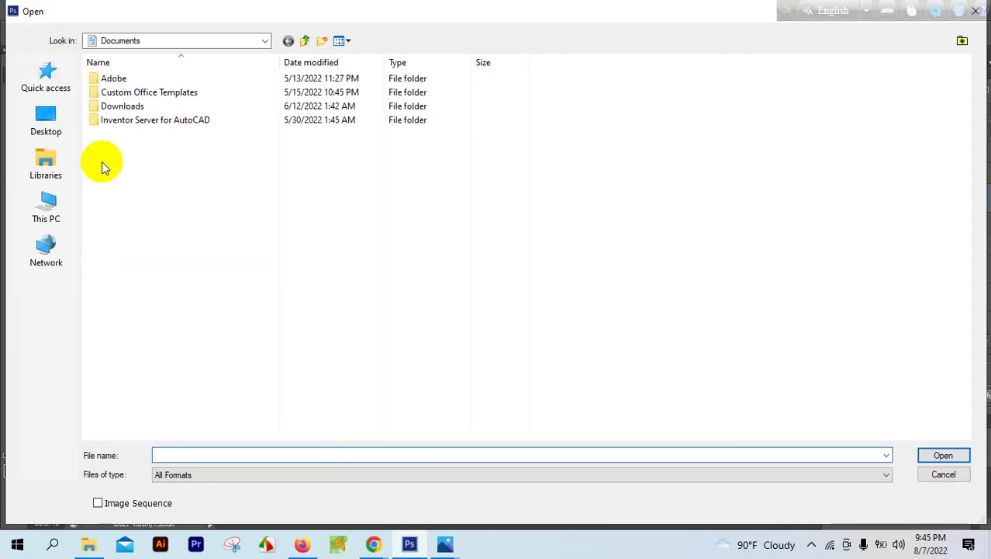
{"action": "left_click", "coordinate": [44, 128]}
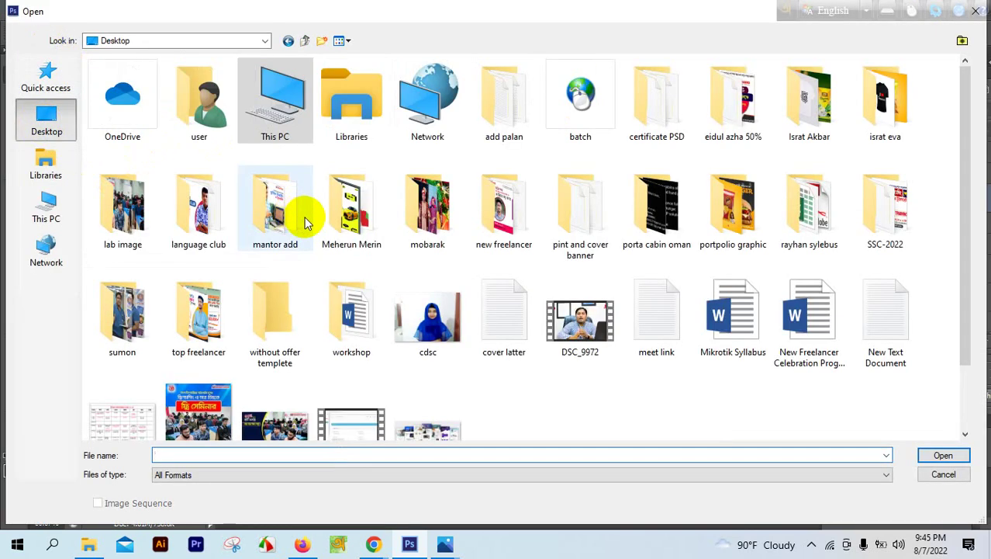
{"action": "scroll", "coordinate": [233, 310], "scroll_direction": "down", "scroll_amount": 2}
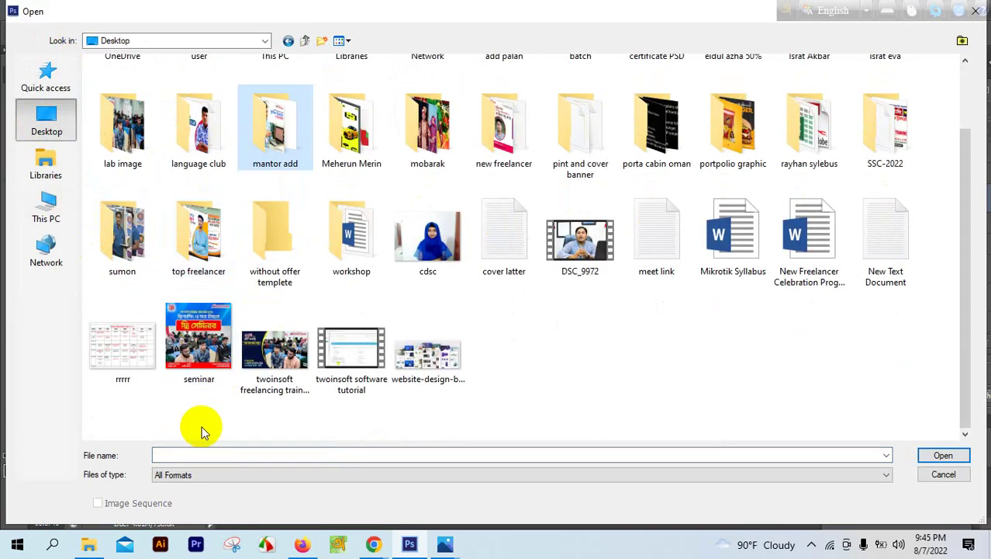
{"action": "left_click", "coordinate": [46, 206]}
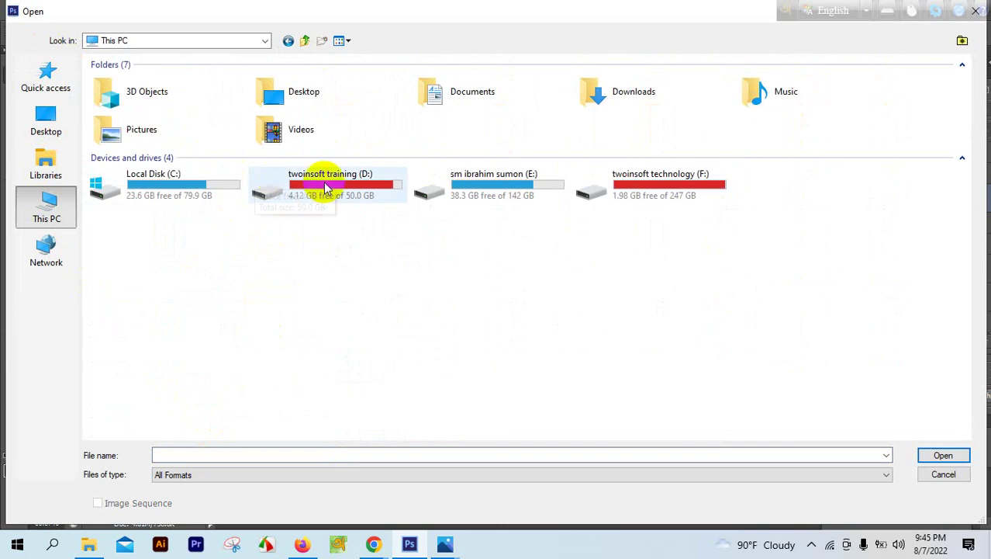
{"action": "double_click", "coordinate": [326, 189]}
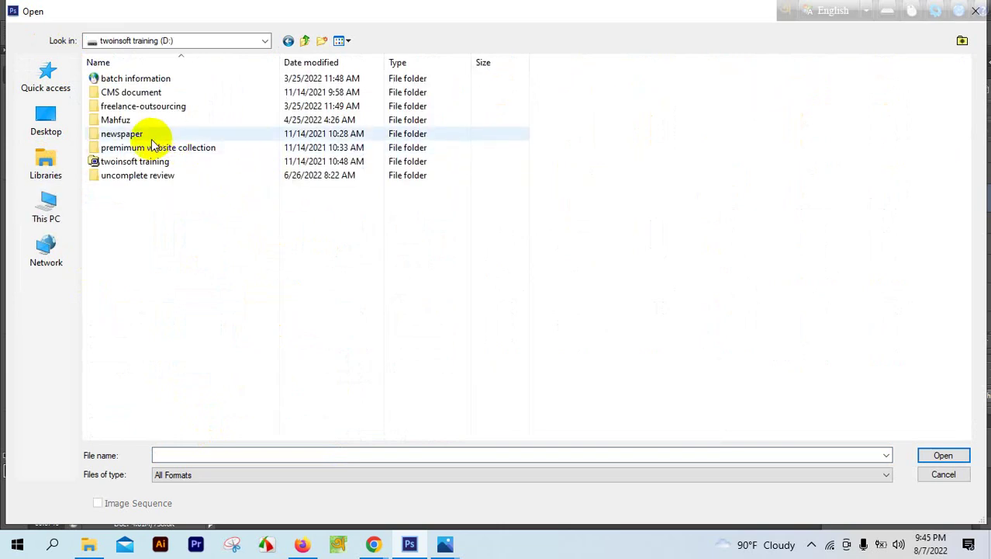
{"action": "left_click", "coordinate": [47, 206]}
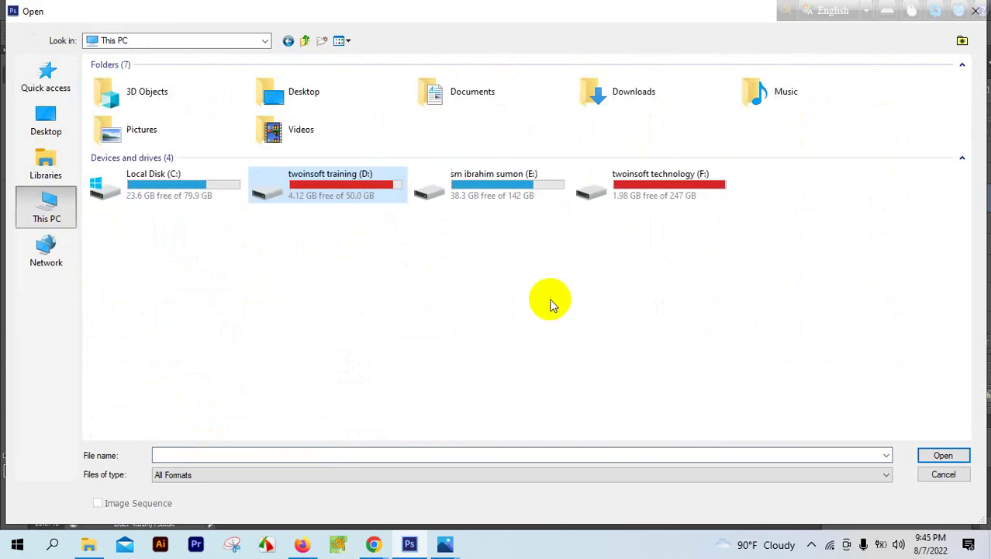
{"action": "double_click", "coordinate": [691, 194]}
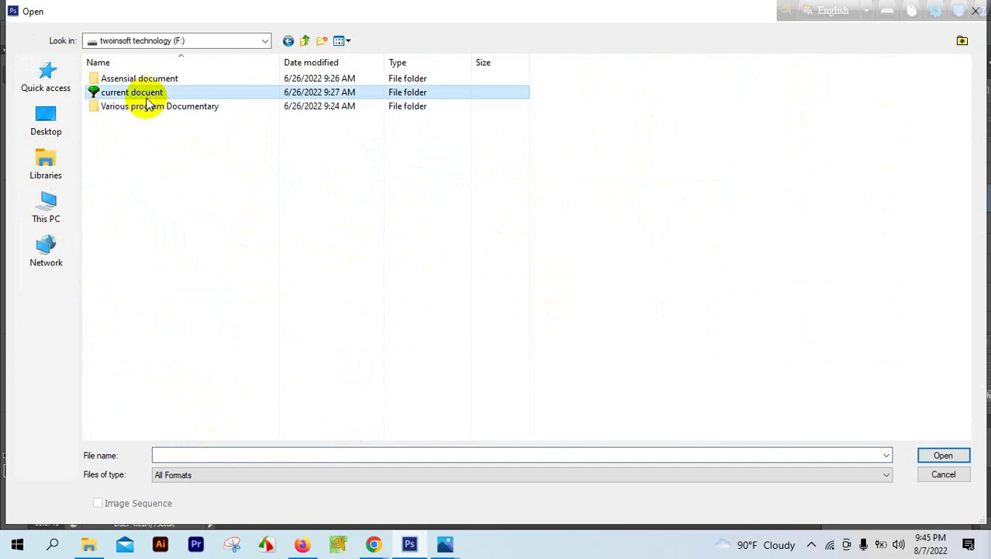
{"action": "double_click", "coordinate": [144, 91]}
{"action": "key", "text": "i"}
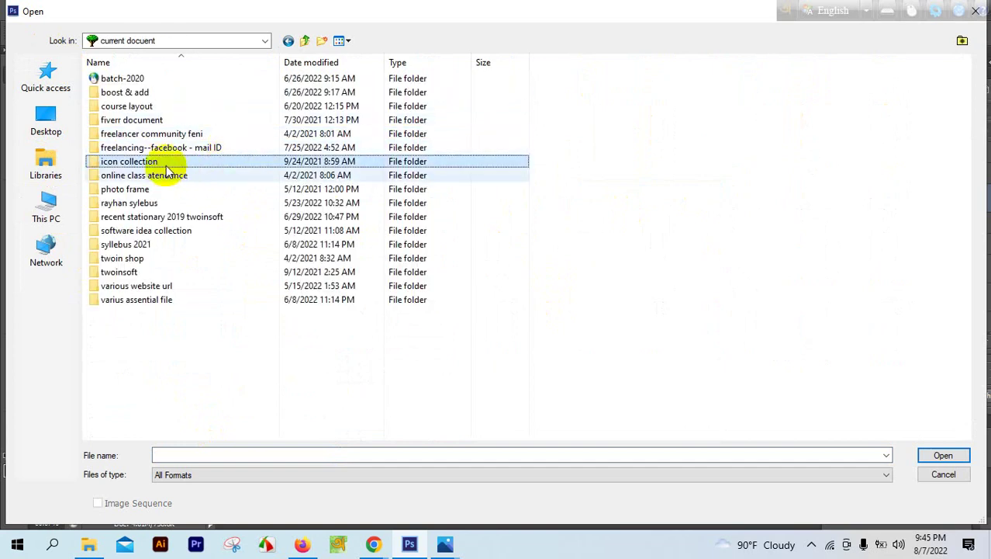
{"action": "double_click", "coordinate": [165, 163]}
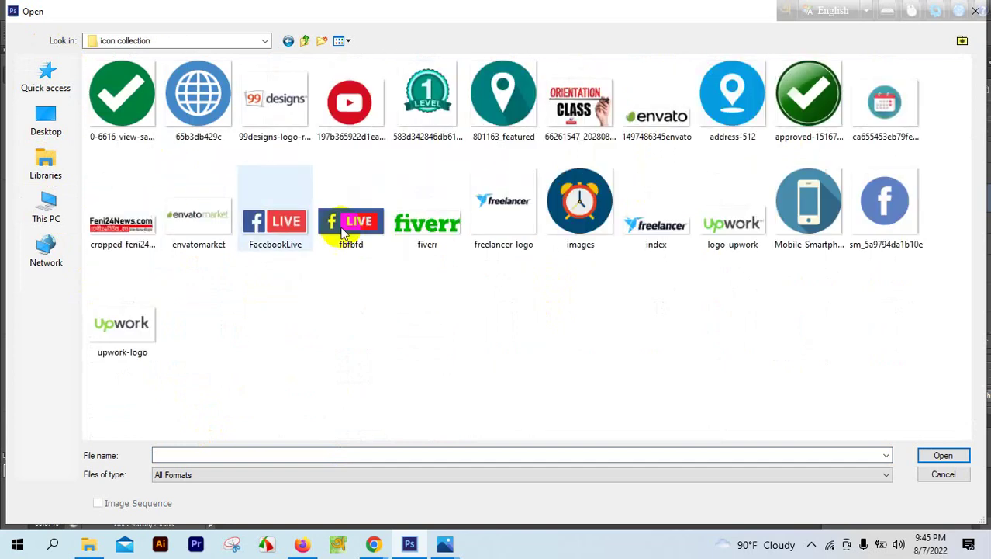
{"action": "left_click", "coordinate": [821, 204]}
{"action": "left_click", "coordinate": [934, 457]}
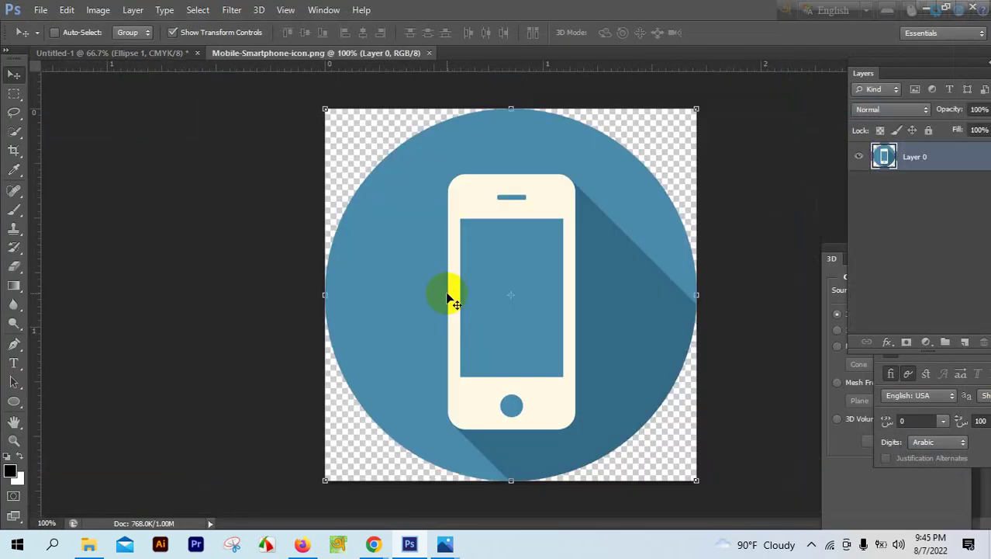
- Drag the smartphone icon into the business card document and shrink it
{"action": "left_click_drag", "start_coordinate": [440, 289], "coordinate": [432, 249]}
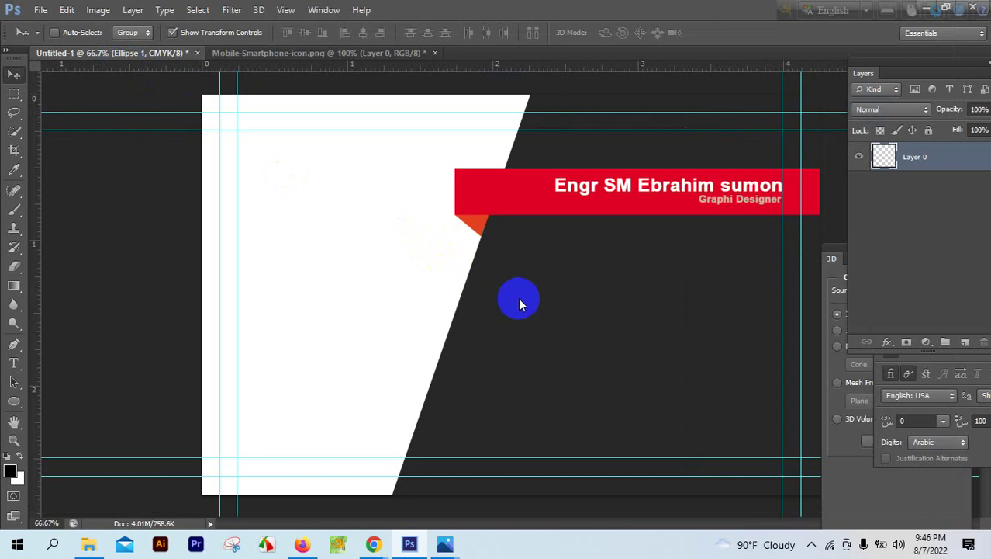
{"action": "left_click_drag", "start_coordinate": [518, 297], "coordinate": [520, 296]}
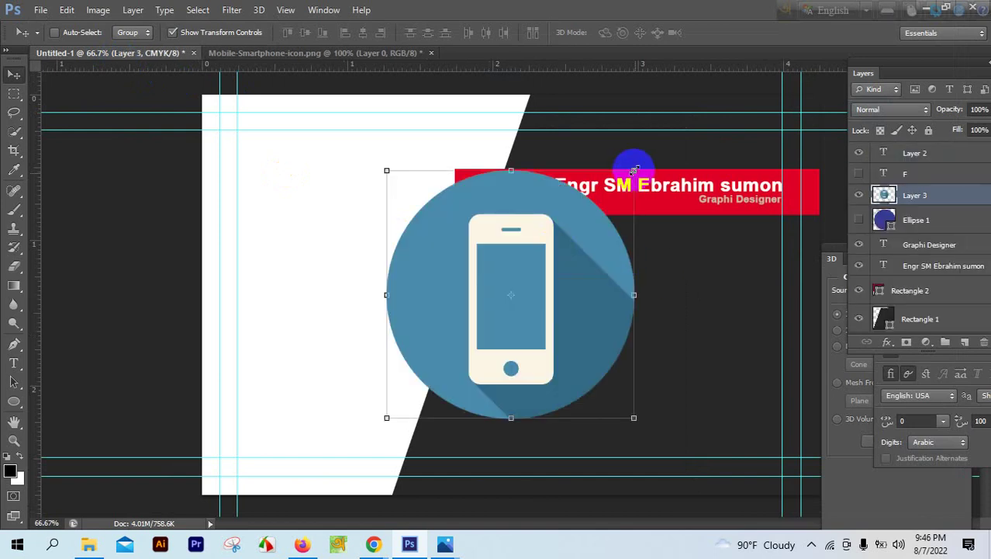
{"action": "left_click_drag", "start_coordinate": [634, 169], "coordinate": [429, 334]}
{"action": "key", "text": "ctrl+plus"}
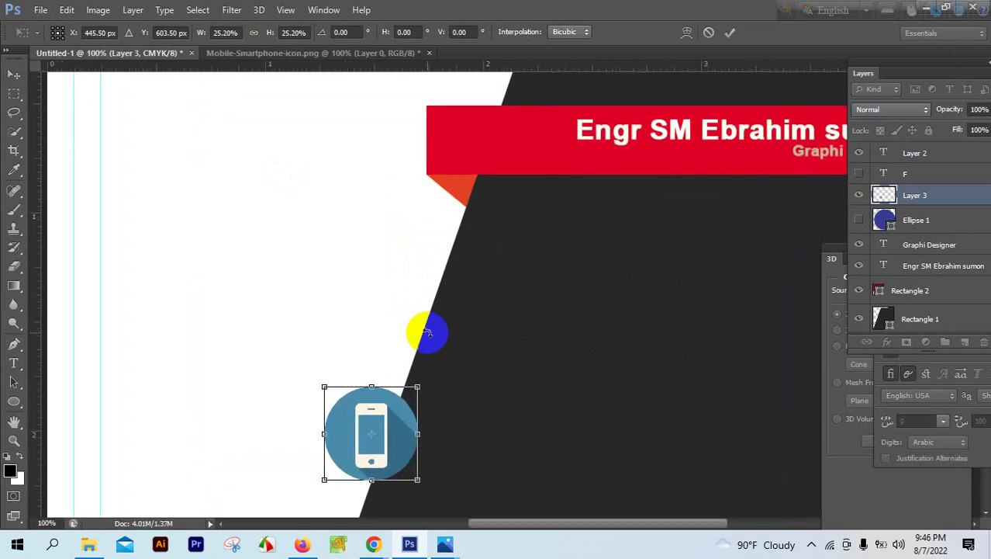
{"action": "scroll", "coordinate": [403, 345], "scroll_direction": "down", "scroll_amount": 1}
{"action": "left_click", "coordinate": [532, 355], "text": "alt"}
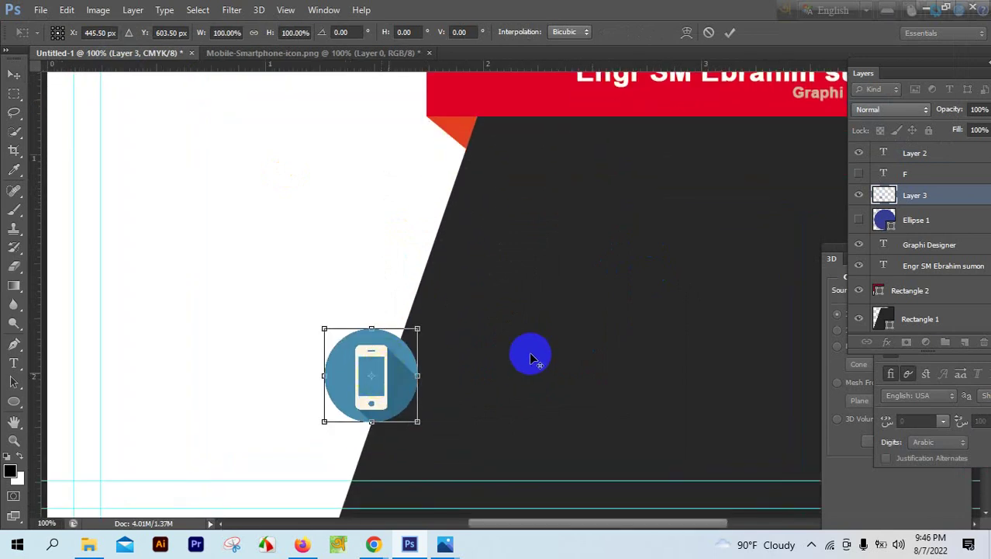
- Place the phone icon on the dark panel at 27.91% between two vertical guides
{"action": "left_click_drag", "start_coordinate": [403, 373], "coordinate": [469, 372]}
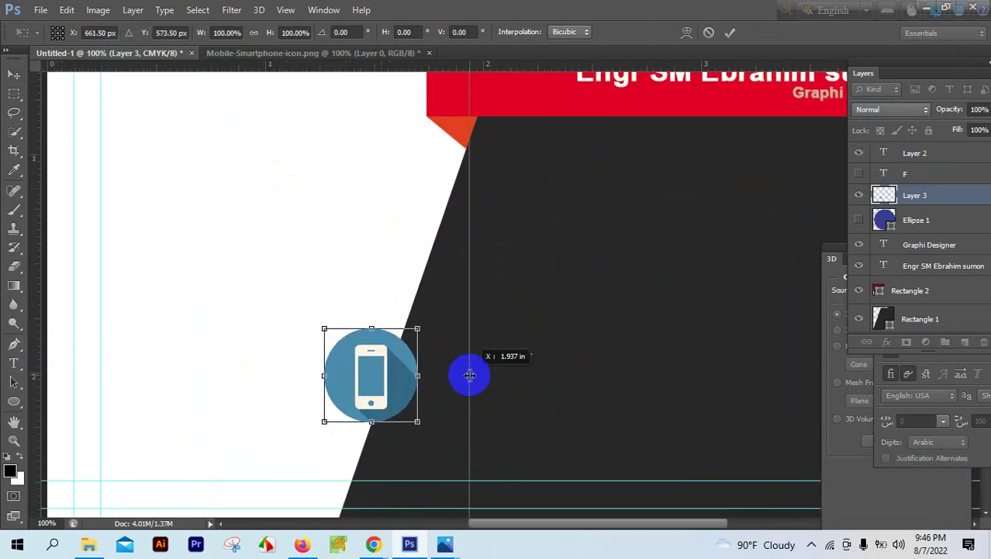
{"action": "mouse_move", "coordinate": [372, 376]}
{"action": "left_mouse_down"}
{"action": "mouse_move", "coordinate": [526, 347]}
{"action": "mouse_move", "coordinate": [520, 304]}
{"action": "mouse_move", "coordinate": [509, 310]}
{"action": "left_mouse_up"}
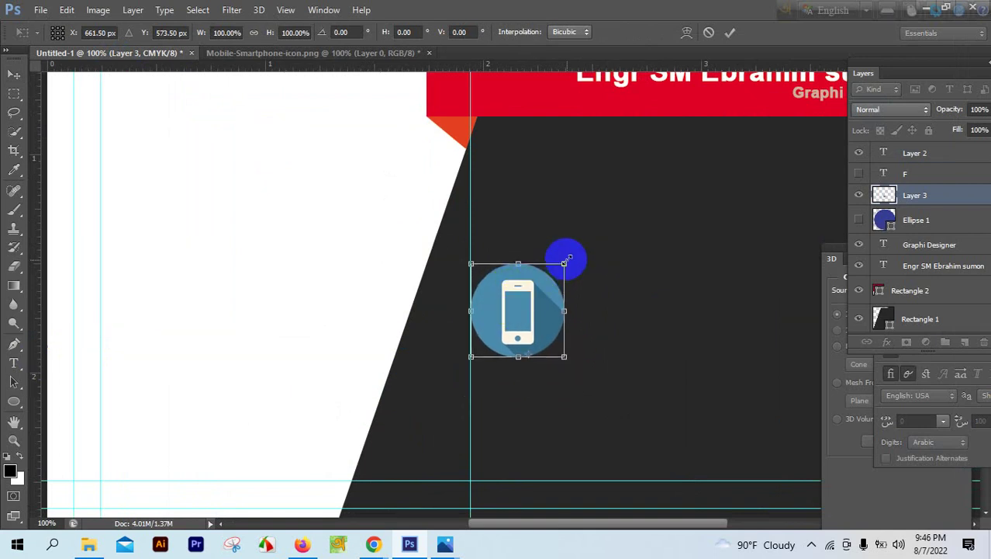
{"action": "mouse_move", "coordinate": [565, 260]}
{"action": "left_mouse_down"}
{"action": "mouse_move", "coordinate": [515, 284]}
{"action": "mouse_move", "coordinate": [488, 310]}
{"action": "mouse_move", "coordinate": [494, 322]}
{"action": "left_mouse_up"}
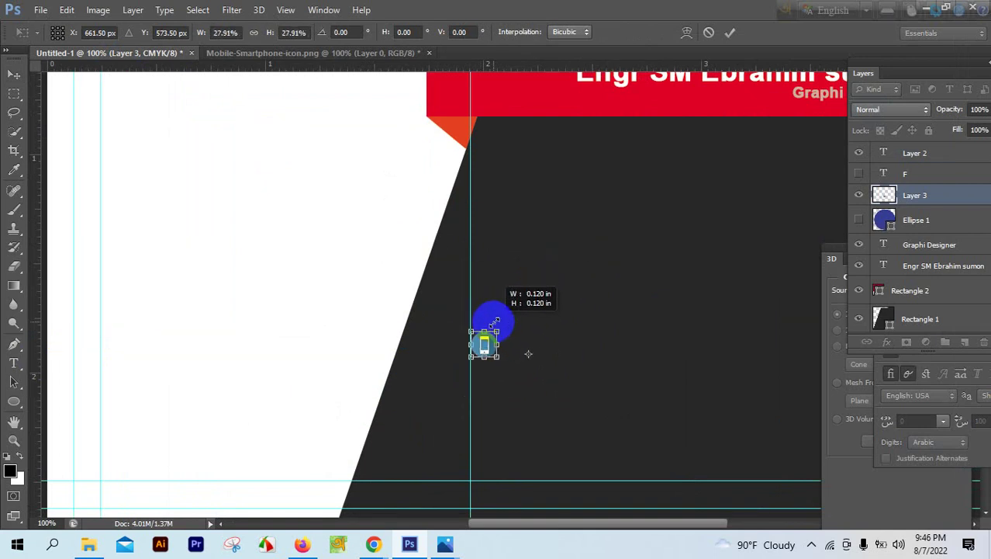
{"action": "left_click_drag", "start_coordinate": [33, 321], "coordinate": [498, 372]}
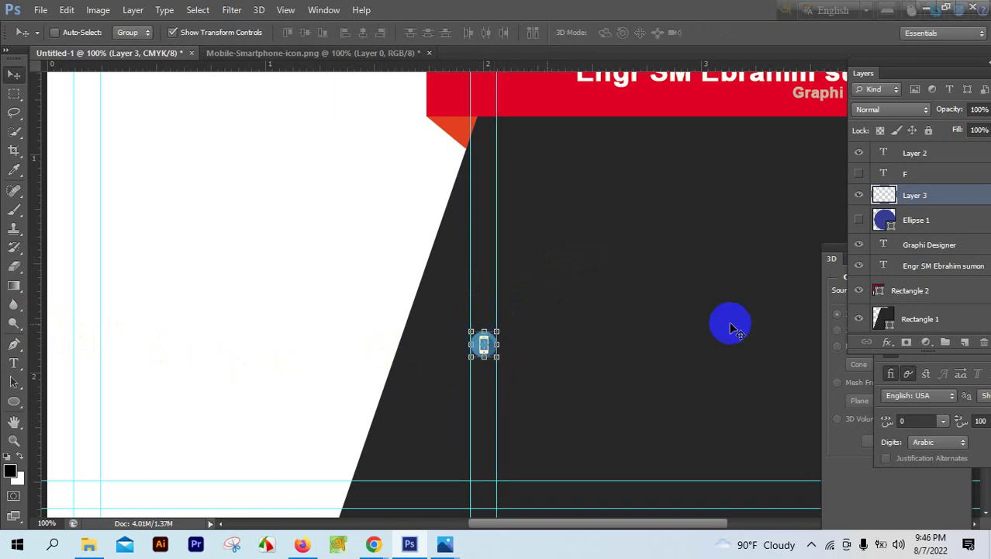
{"action": "left_click", "coordinate": [384, 52]}
- Close the smartphone image without saving and open the Facebook icon image
{"action": "left_click", "coordinate": [429, 53]}
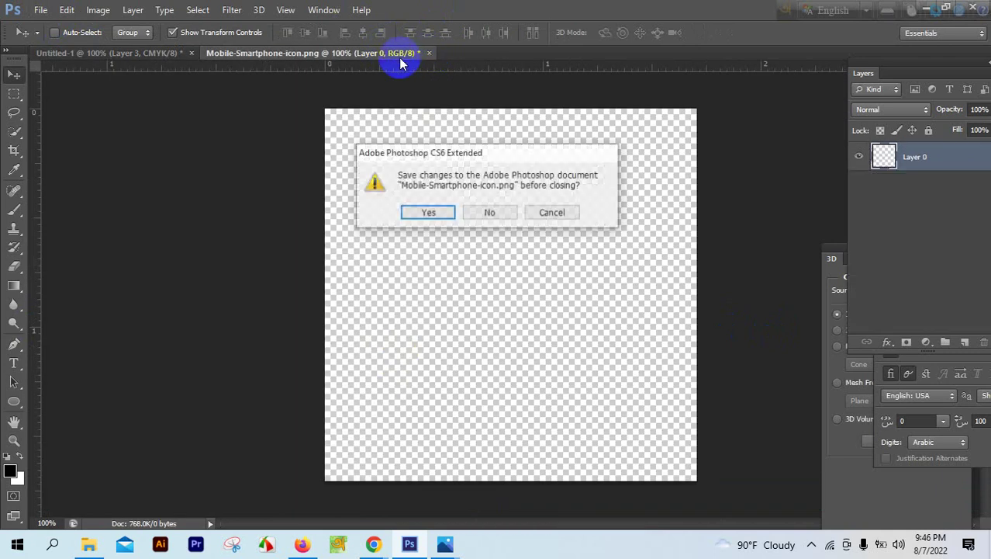
{"action": "left_click", "coordinate": [490, 212]}
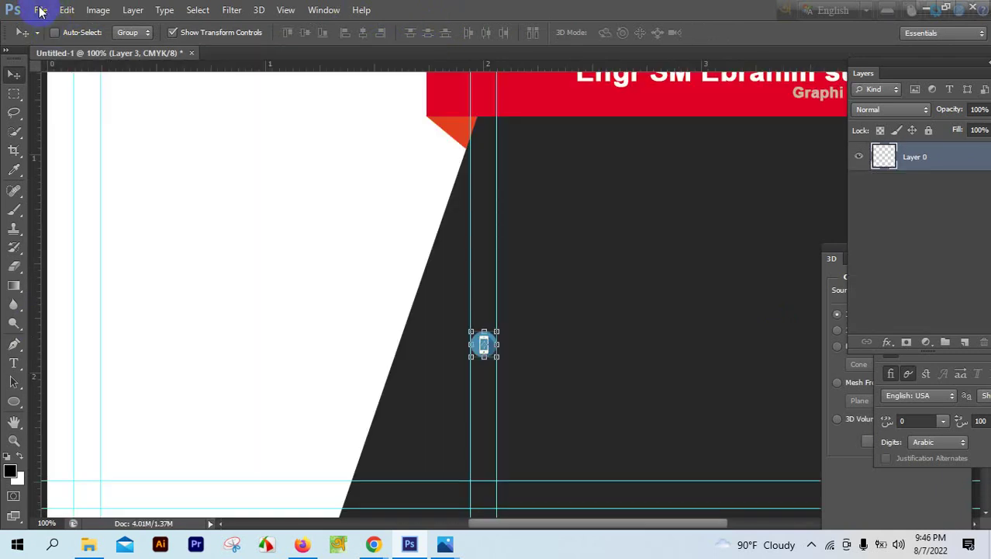
{"action": "left_click", "coordinate": [40, 10]}
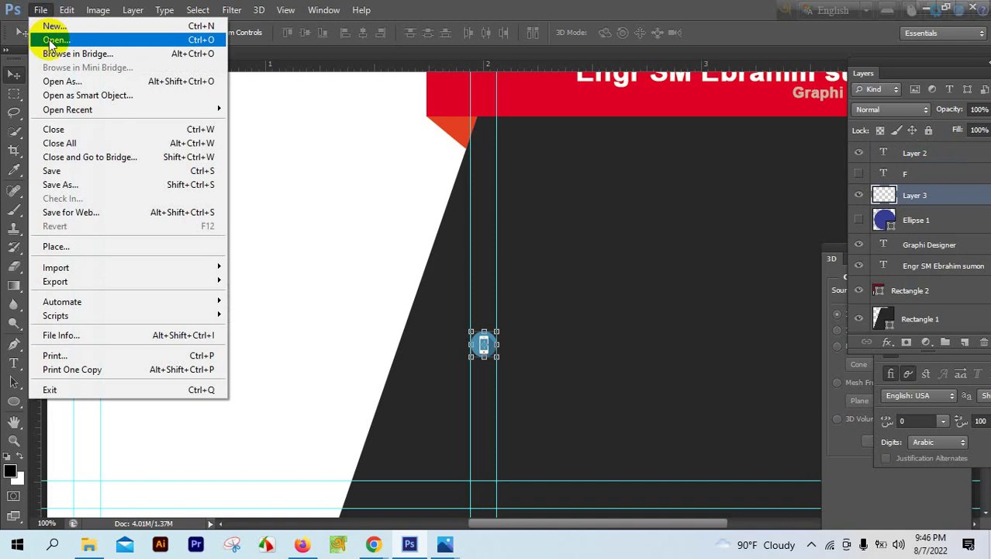
{"action": "left_click", "coordinate": [279, 103]}
{"action": "key", "text": "ctrl+o"}
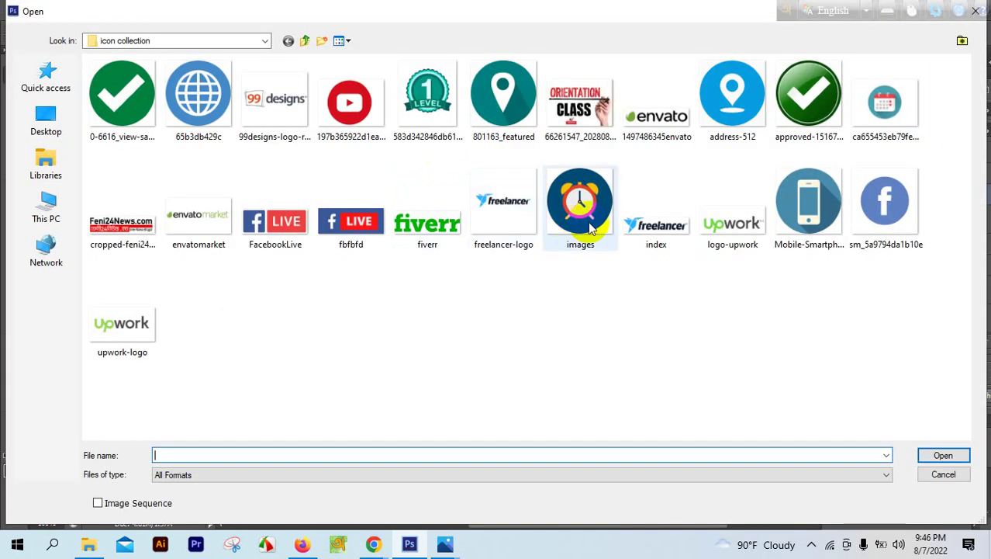
{"action": "left_click", "coordinate": [876, 205]}
{"action": "double_click", "coordinate": [875, 210]}
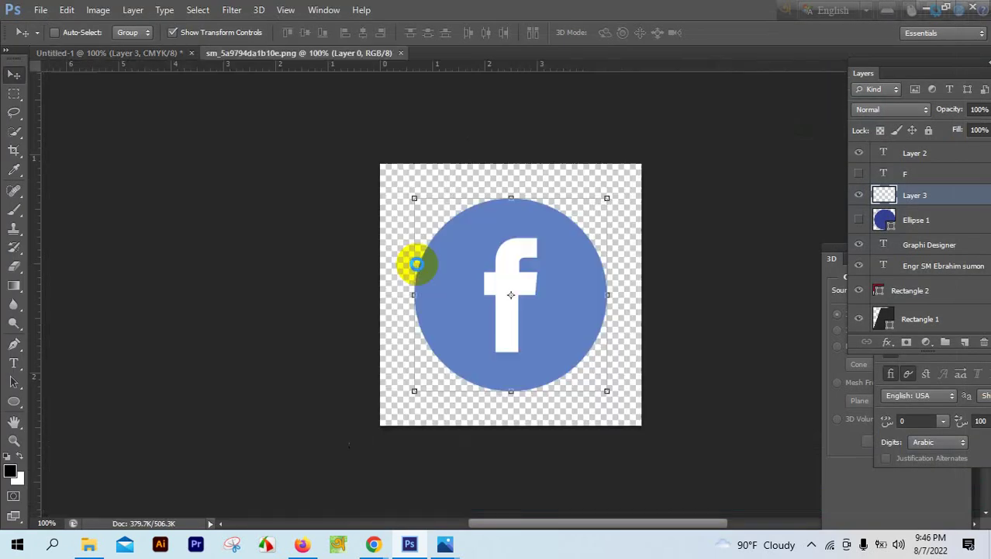
- Bring the Facebook icon onto the card and move it toward the phone icon
{"action": "left_click_drag", "start_coordinate": [506, 281], "coordinate": [143, 53]}
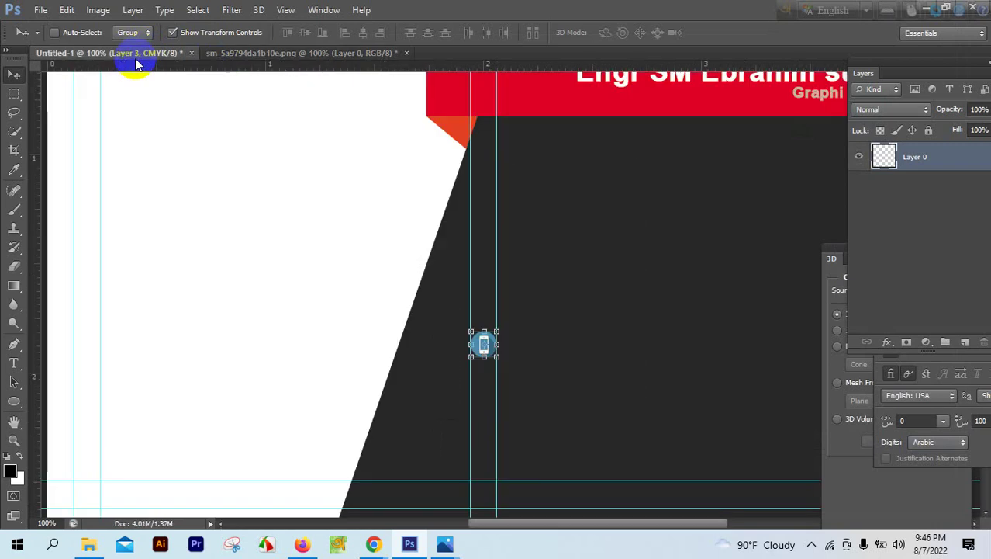
{"action": "left_click_drag", "start_coordinate": [141, 53], "coordinate": [586, 295]}
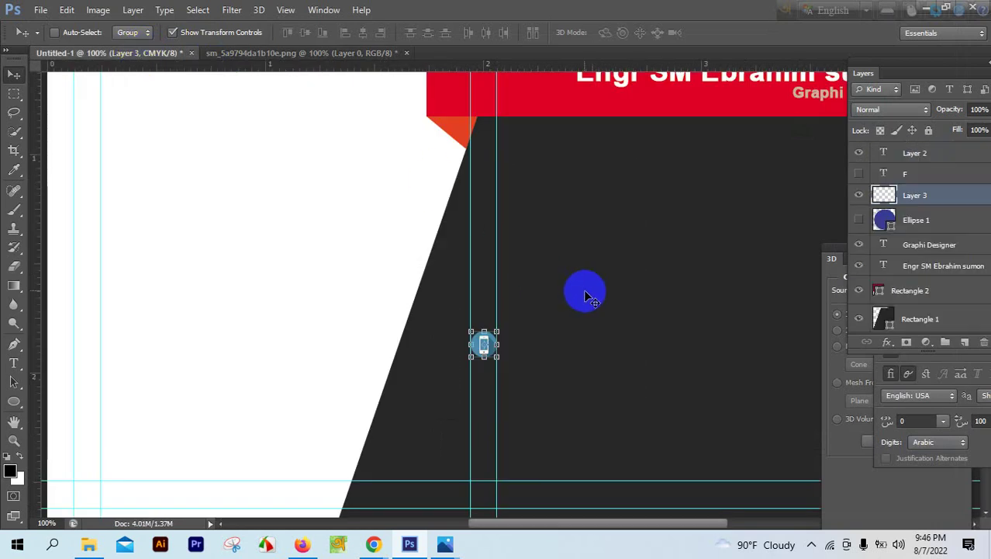
{"action": "key", "text": "ctrl+b"}
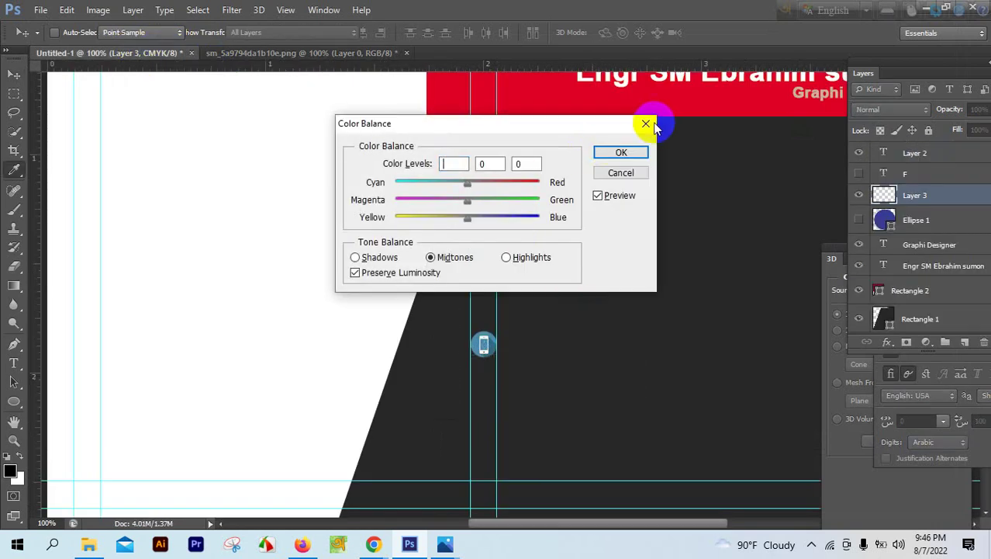
{"action": "left_click", "coordinate": [647, 126]}
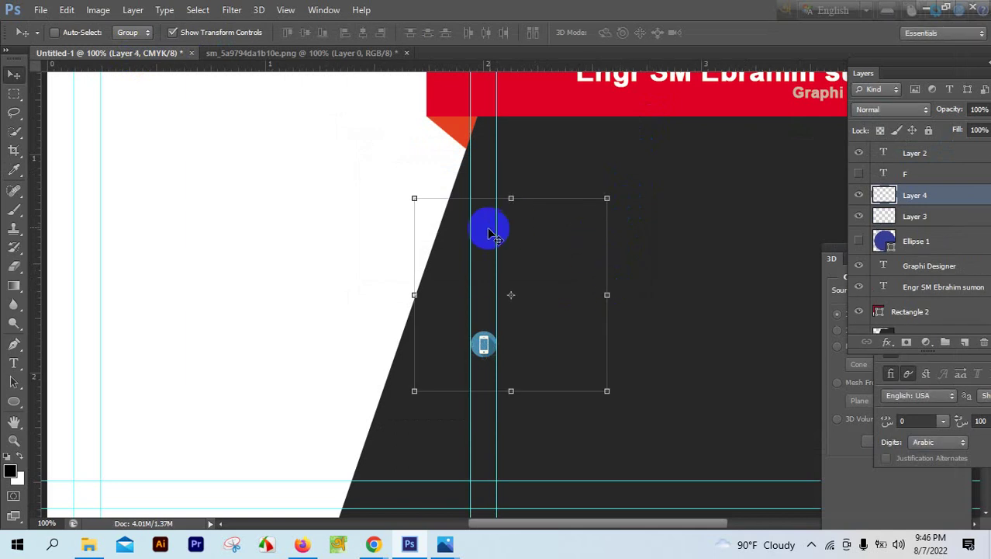
{"action": "mouse_move", "coordinate": [607, 212]}
{"action": "left_mouse_down"}
{"action": "mouse_move", "coordinate": [745, 159]}
{"action": "mouse_move", "coordinate": [557, 305]}
{"action": "mouse_move", "coordinate": [566, 296]}
{"action": "left_mouse_up"}
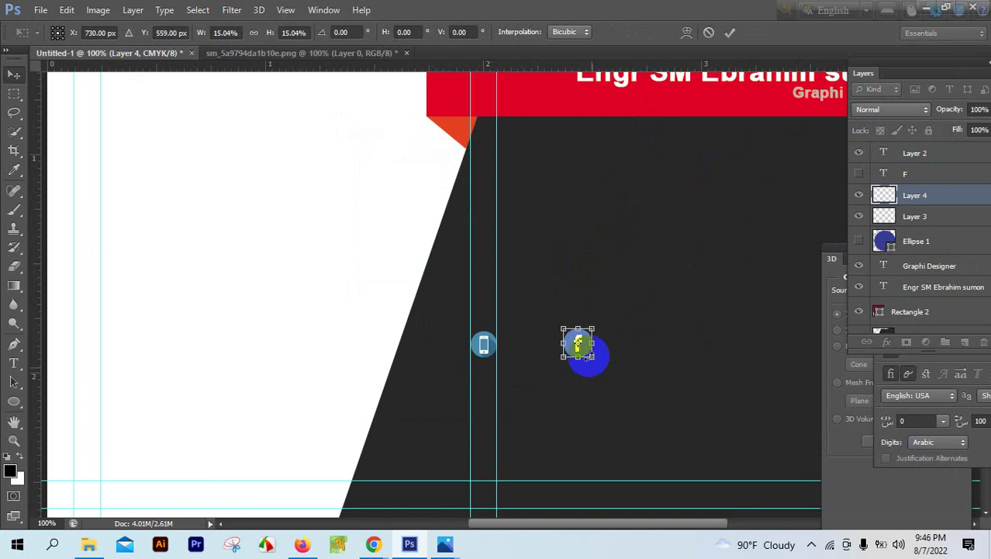
{"action": "left_click_drag", "start_coordinate": [584, 344], "coordinate": [525, 370]}
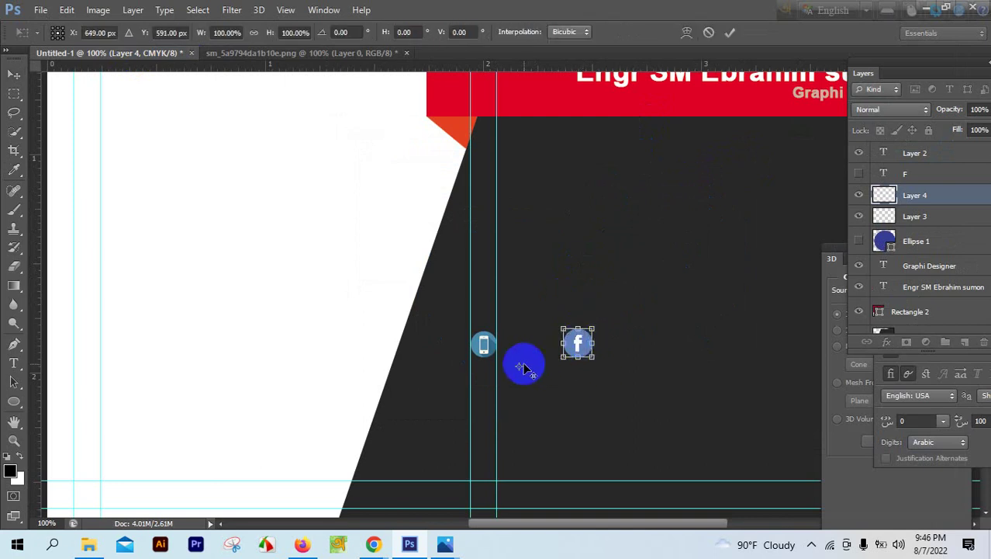
{"action": "key", "text": "ctrl+plus"}
{"action": "key", "text": "ctrl+plus"}
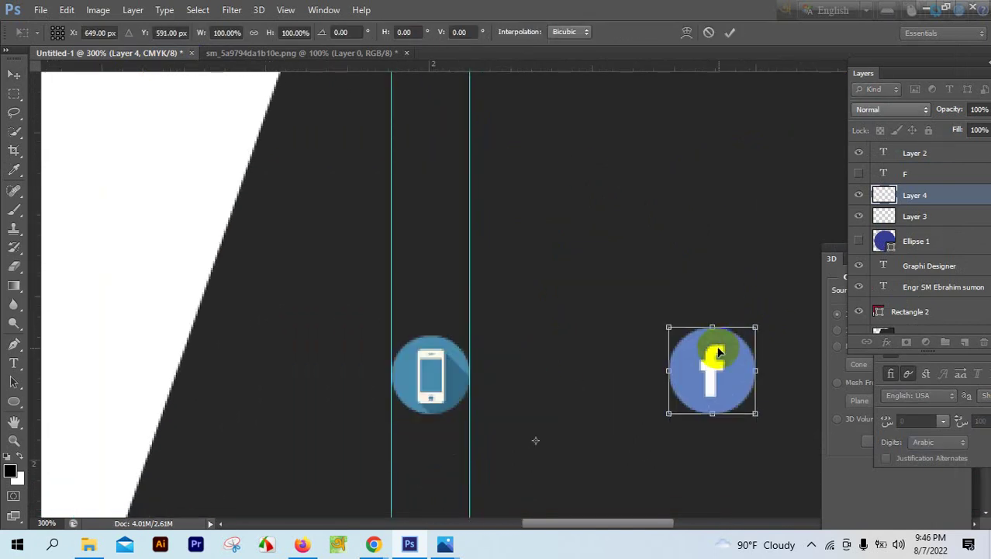
{"action": "left_click_drag", "start_coordinate": [719, 351], "coordinate": [434, 447]}
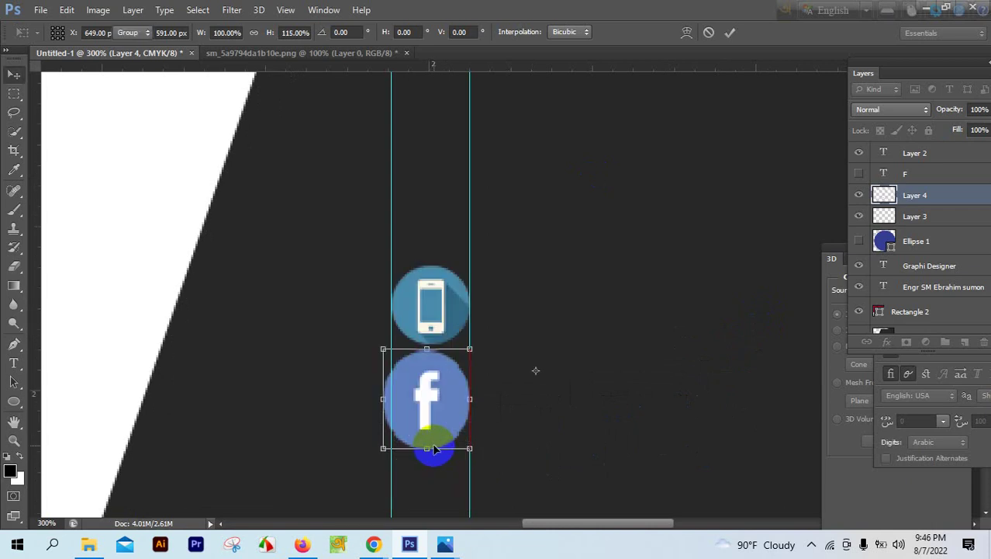
{"action": "key", "text": "Escape"}
- Free Transform the Facebook icon to sit below the phone icon at 92.5%
{"action": "key", "text": "ctrl+t"}
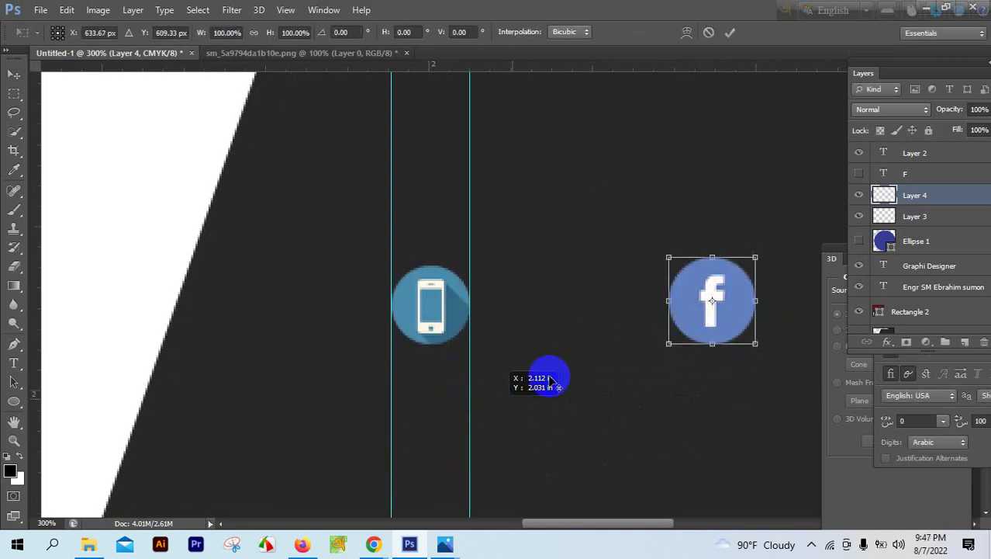
{"action": "mouse_move", "coordinate": [698, 281]}
{"action": "left_mouse_down"}
{"action": "mouse_move", "coordinate": [423, 398]}
{"action": "mouse_move", "coordinate": [432, 398]}
{"action": "left_mouse_up"}
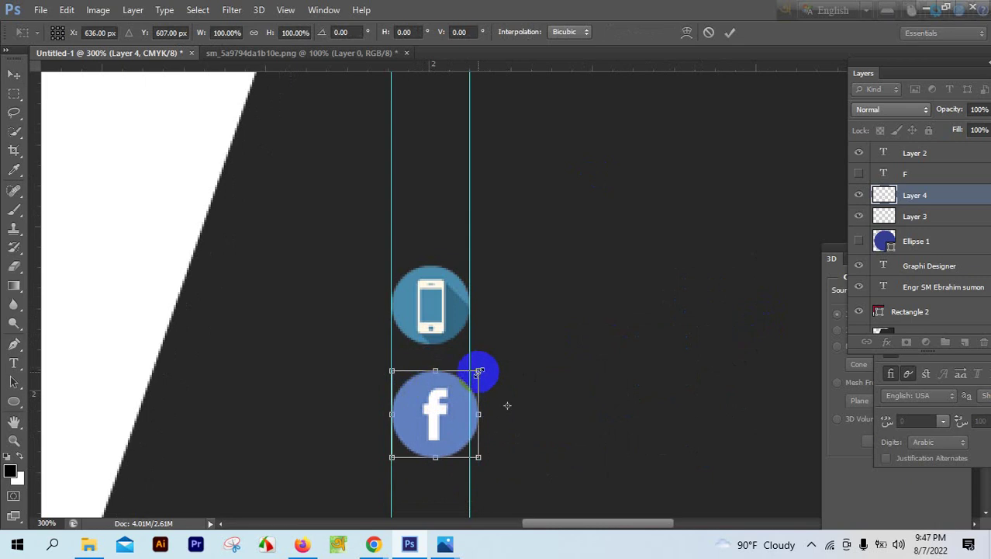
{"action": "left_click_drag", "start_coordinate": [478, 371], "coordinate": [472, 380]}
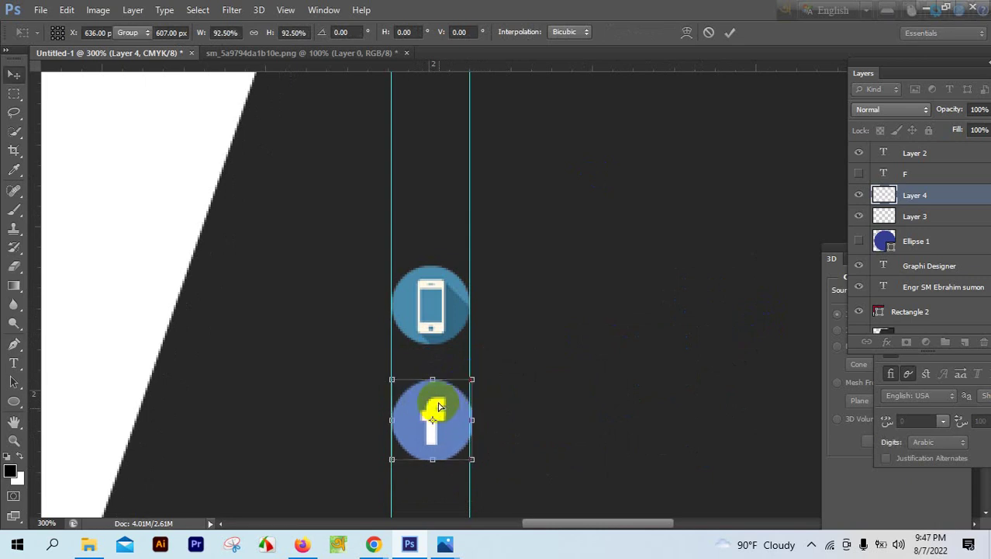
{"action": "double_click", "coordinate": [441, 398]}
- Reposition the Facebook and phone icons so they stack in the guide column
{"action": "scroll", "coordinate": [454, 355], "scroll_direction": "down", "scroll_amount": 3}
{"action": "scroll", "coordinate": [458, 324], "scroll_direction": "down", "scroll_amount": 2}
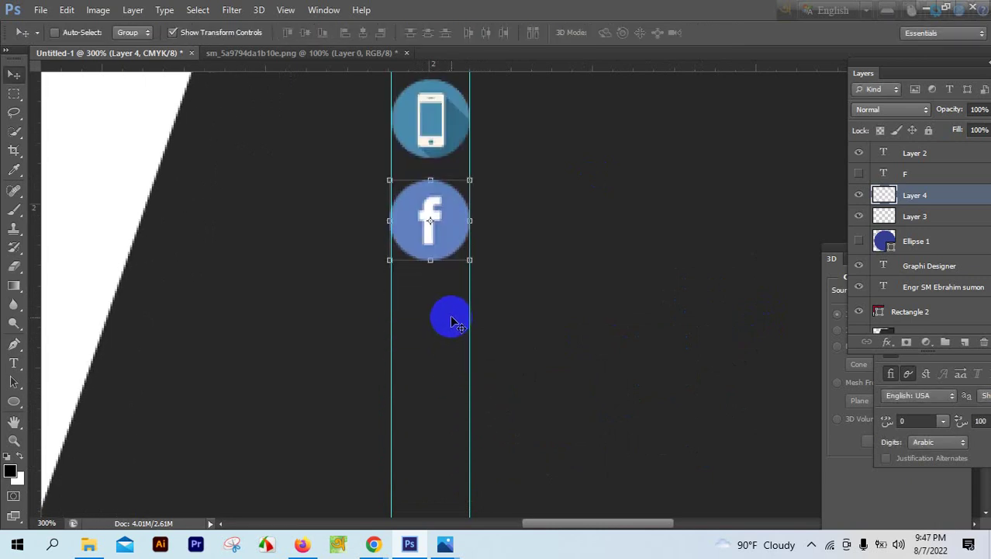
{"action": "scroll", "coordinate": [454, 322], "scroll_direction": "down", "scroll_amount": 1}
{"action": "left_click", "coordinate": [432, 202]}
{"action": "left_click_drag", "start_coordinate": [427, 185], "coordinate": [424, 373]}
{"action": "left_click_drag", "start_coordinate": [420, 101], "coordinate": [420, 114]}
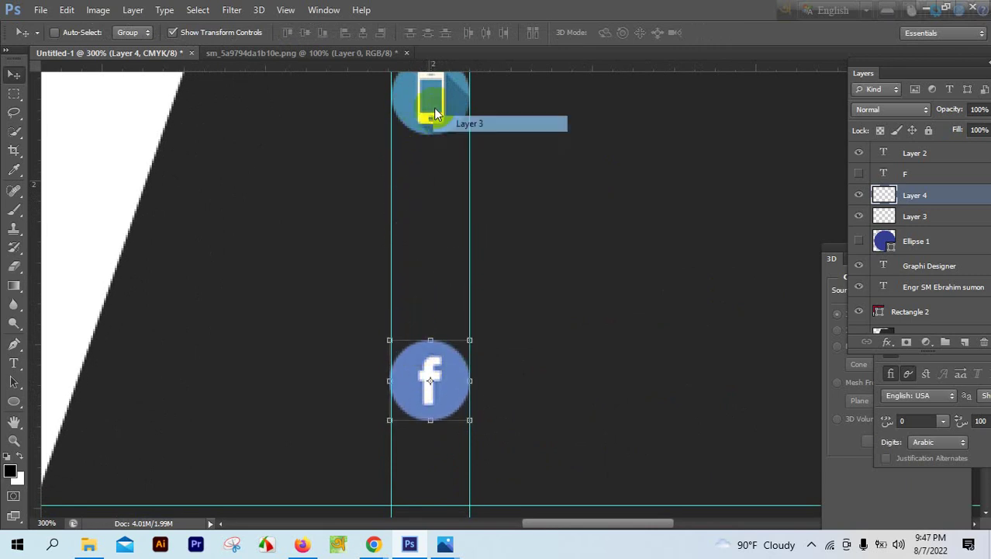
{"action": "left_click_drag", "start_coordinate": [434, 119], "coordinate": [429, 281]}
- Open the YouTube and location pin icon files together
{"action": "left_click", "coordinate": [41, 9]}
{"action": "left_click", "coordinate": [54, 40]}
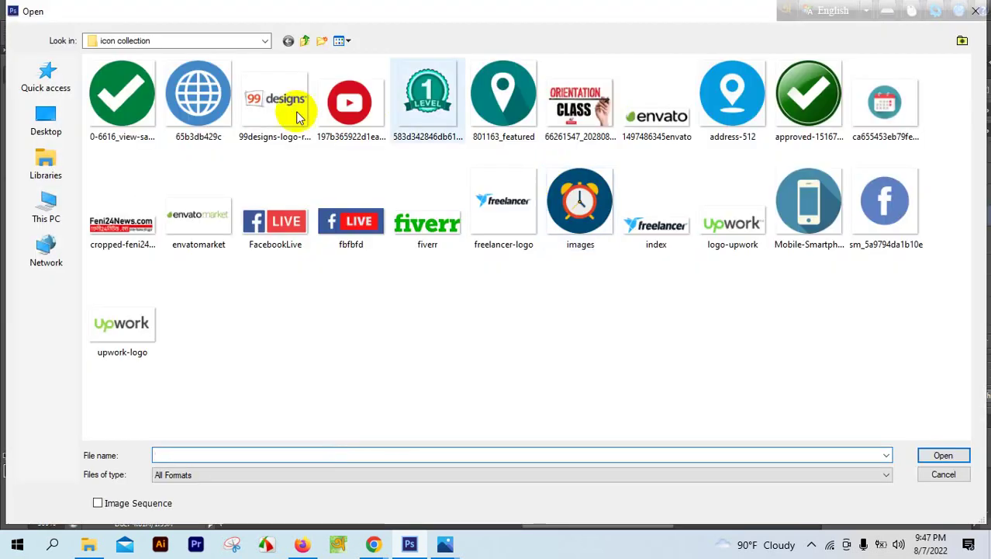
{"action": "left_click", "coordinate": [349, 101]}
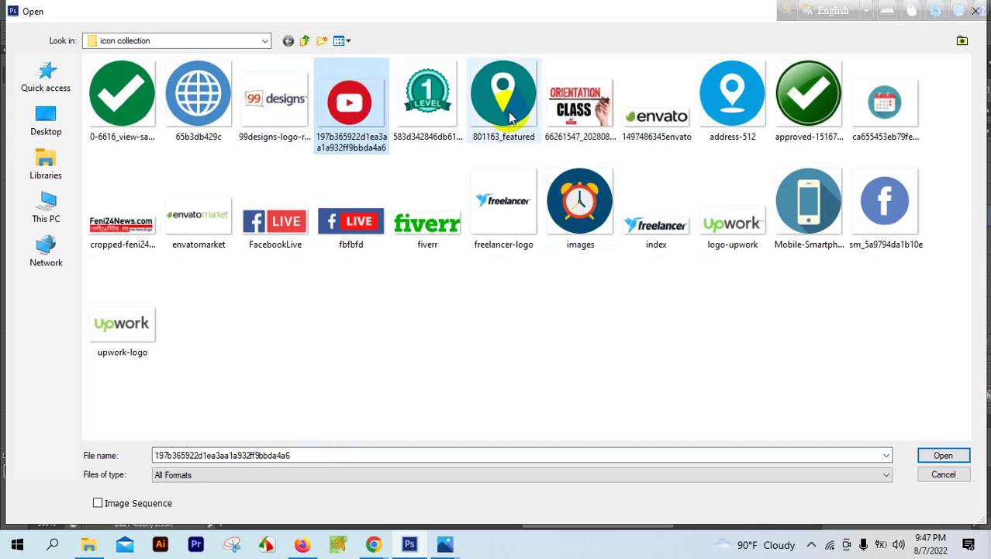
{"action": "left_click", "coordinate": [503, 93]}
{"action": "left_click", "coordinate": [350, 101], "text": "ctrl"}
{"action": "left_click", "coordinate": [937, 457]}
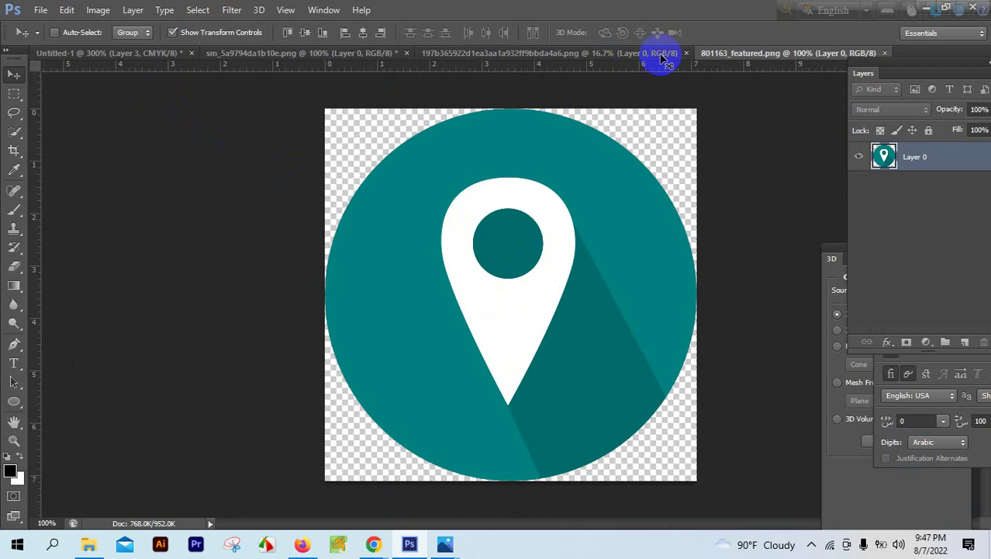
- Copy the YouTube image and paste it into the business card on a new layer
{"action": "left_click_drag", "start_coordinate": [661, 58], "coordinate": [613, 59]}
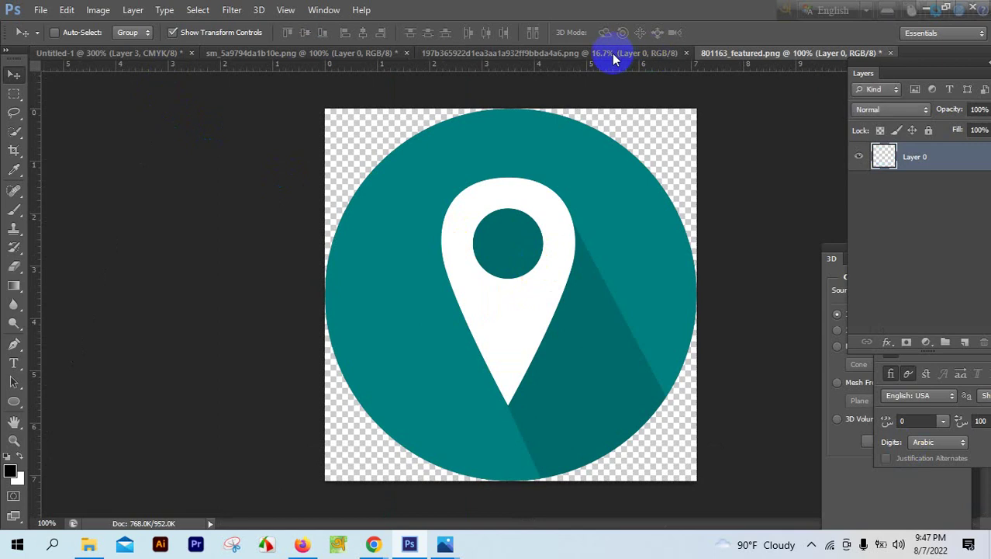
{"action": "mouse_move", "coordinate": [612, 54]}
{"action": "left_mouse_down"}
{"action": "mouse_move", "coordinate": [446, 199]}
{"action": "mouse_move", "coordinate": [256, 155]}
{"action": "left_mouse_up"}
{"action": "key", "text": "ctrl+t"}
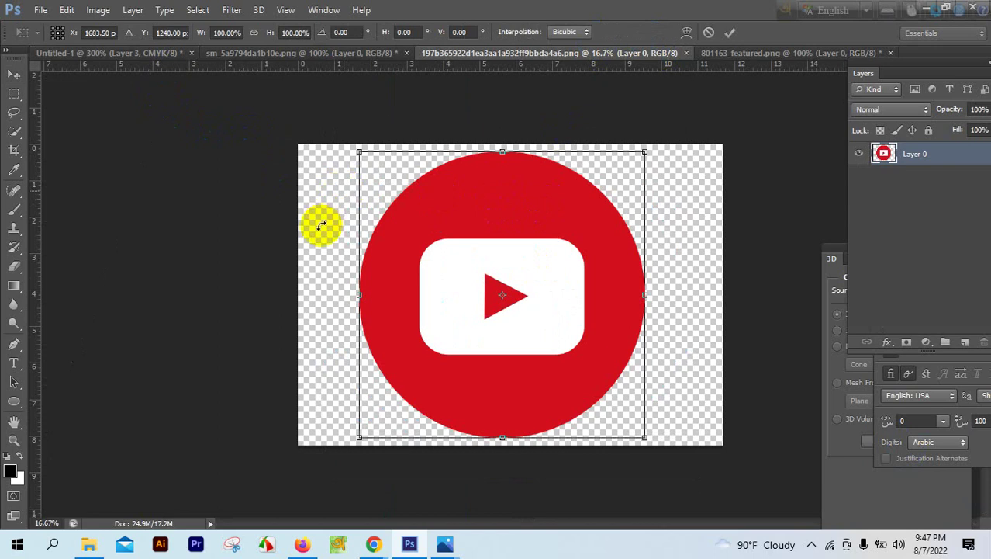
{"action": "key", "text": "Return"}
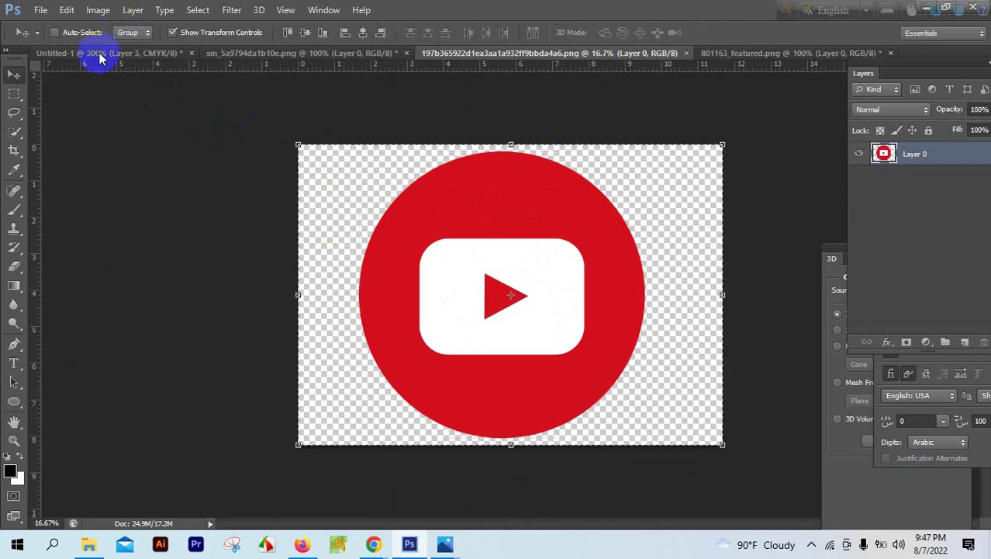
{"action": "left_click", "coordinate": [109, 55]}
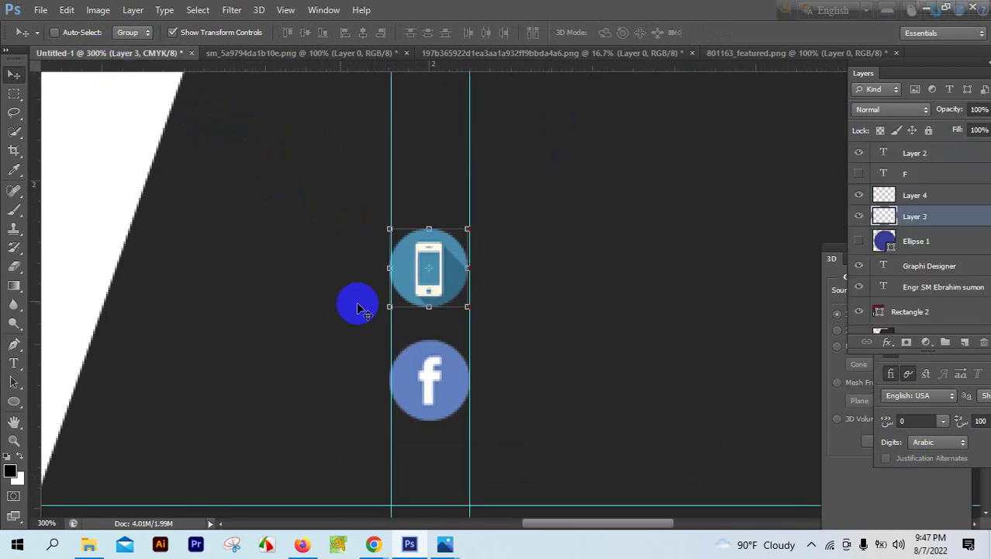
{"action": "key", "text": "ctrl+shift+alt+n"}
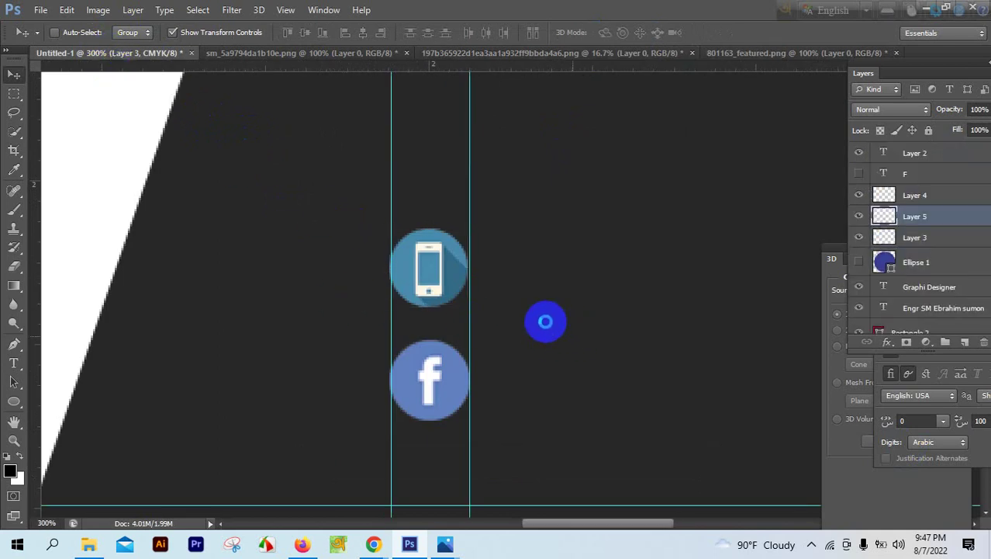
{"action": "key", "text": "ctrl+v"}
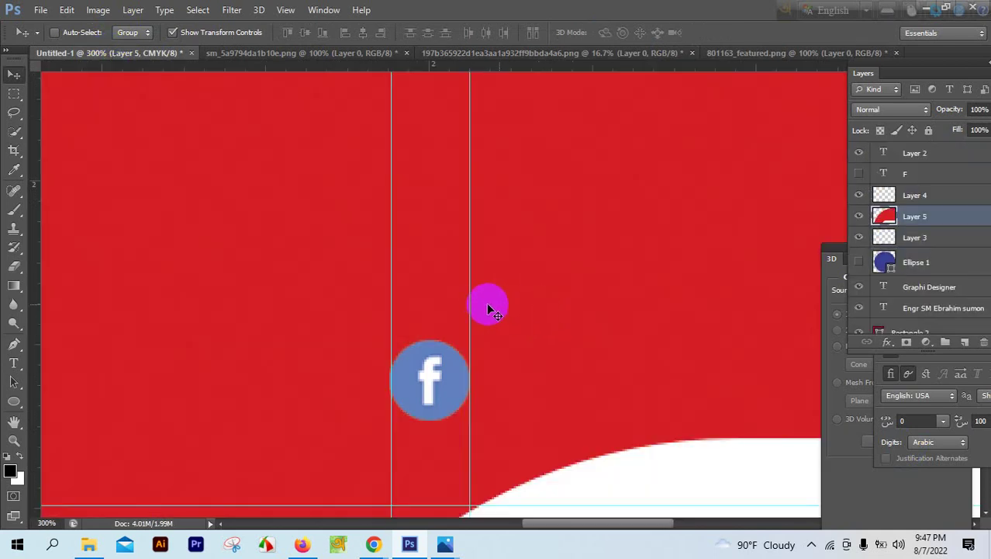
- Shrink the pasted YouTube icon to about 11%
{"action": "scroll", "coordinate": [482, 305], "scroll_direction": "down", "scroll_amount": 2}
{"action": "scroll", "coordinate": [481, 306], "scroll_direction": "down", "scroll_amount": 3}
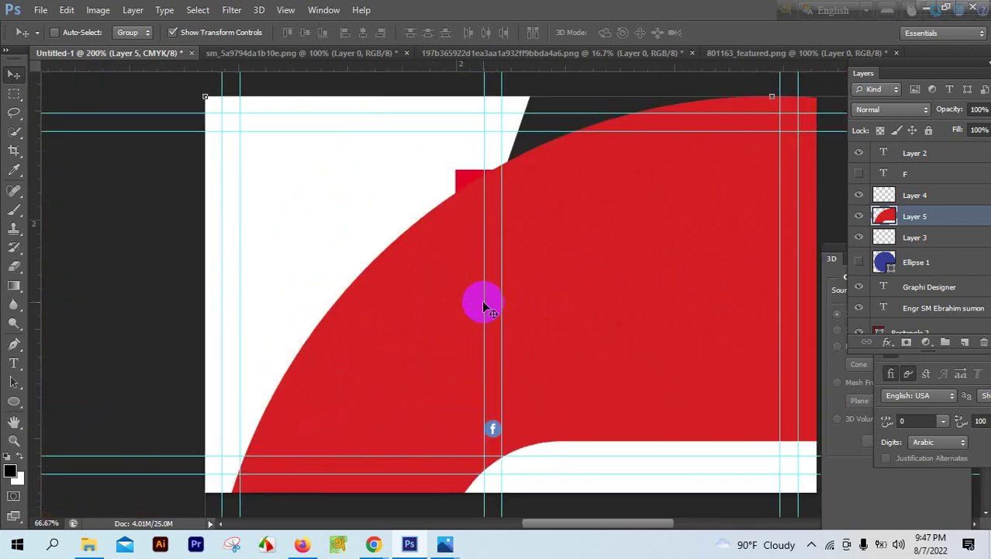
{"action": "scroll", "coordinate": [482, 306], "scroll_direction": "down", "scroll_amount": 2}
{"action": "scroll", "coordinate": [483, 307], "scroll_direction": "down", "scroll_amount": 1}
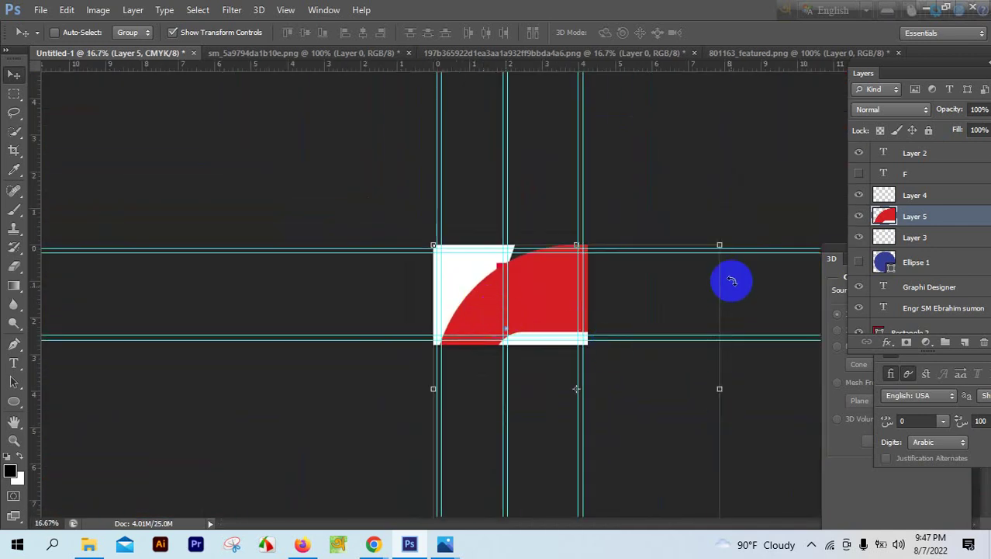
{"action": "scroll", "coordinate": [704, 412], "scroll_direction": "down", "scroll_amount": 1}
{"action": "scroll", "coordinate": [703, 411], "scroll_direction": "down", "scroll_amount": 1}
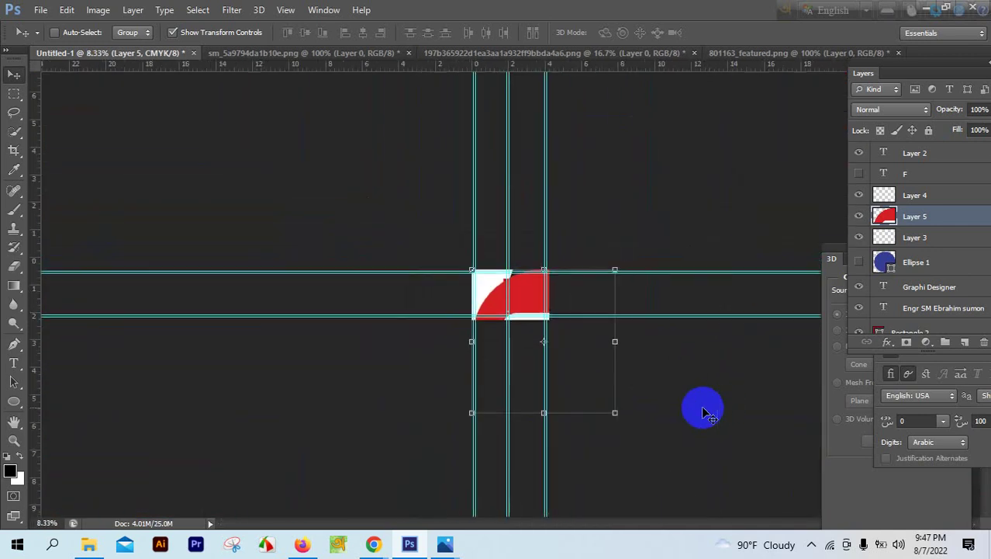
{"action": "left_click_drag", "start_coordinate": [615, 413], "coordinate": [528, 324]}
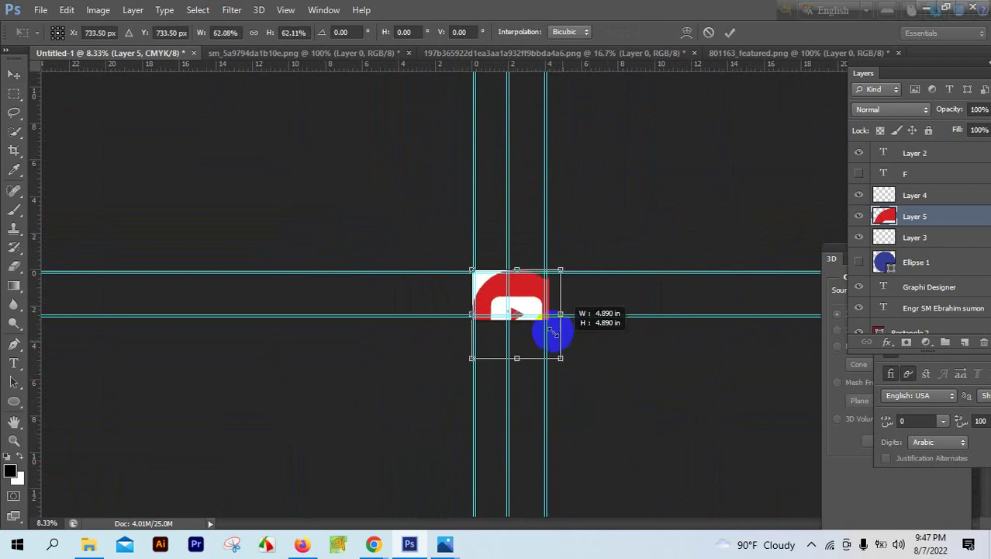
{"action": "left_click_drag", "start_coordinate": [471, 267], "coordinate": [511, 308]}
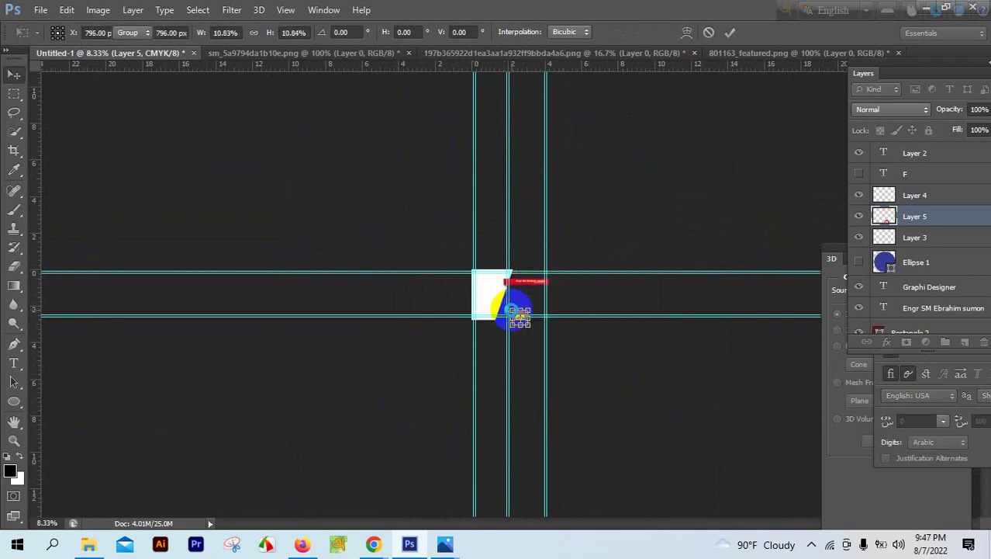
{"action": "scroll", "coordinate": [513, 310], "scroll_direction": "up", "scroll_amount": 1}
{"action": "scroll", "coordinate": [512, 312], "scroll_direction": "up", "scroll_amount": 1}
{"action": "scroll", "coordinate": [513, 315], "scroll_direction": "up", "scroll_amount": 3}
{"action": "scroll", "coordinate": [513, 317], "scroll_direction": "up", "scroll_amount": 1}
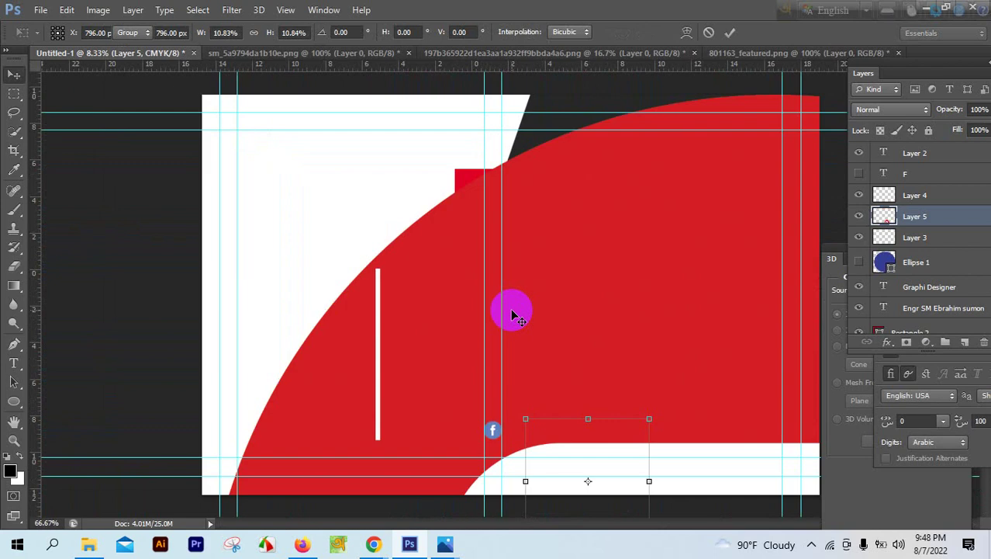
{"action": "key", "text": "Return"}
- Place the YouTube icon just above the phone icon, scaled to match the others
{"action": "left_click_drag", "start_coordinate": [589, 434], "coordinate": [618, 312]}
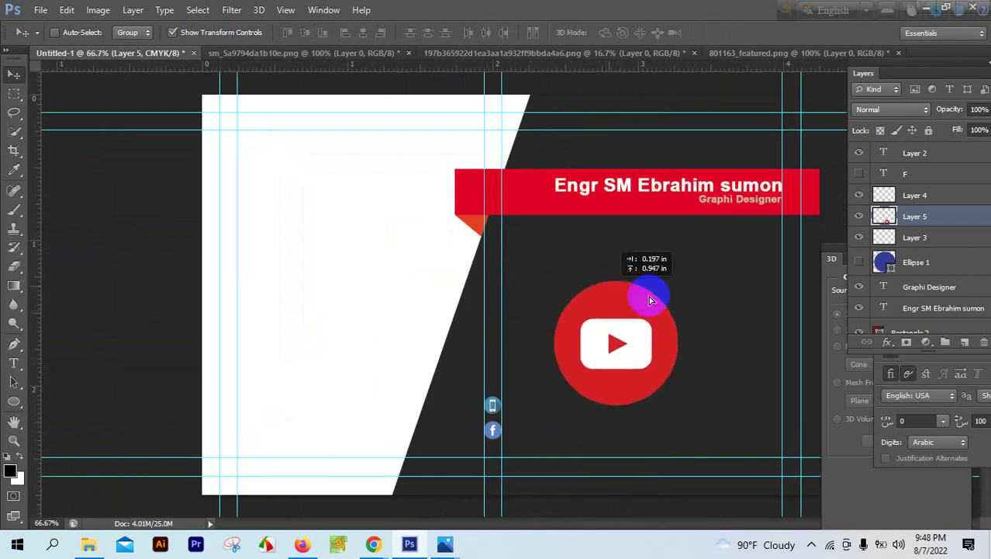
{"action": "left_click_drag", "start_coordinate": [677, 276], "coordinate": [564, 364]}
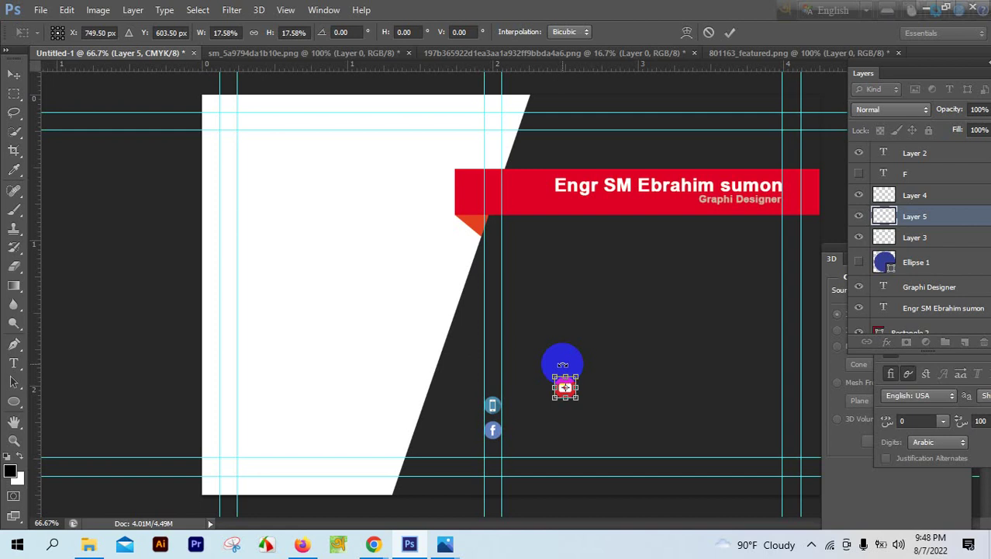
{"action": "key", "text": "Return"}
{"action": "key", "text": "ctrl+t"}
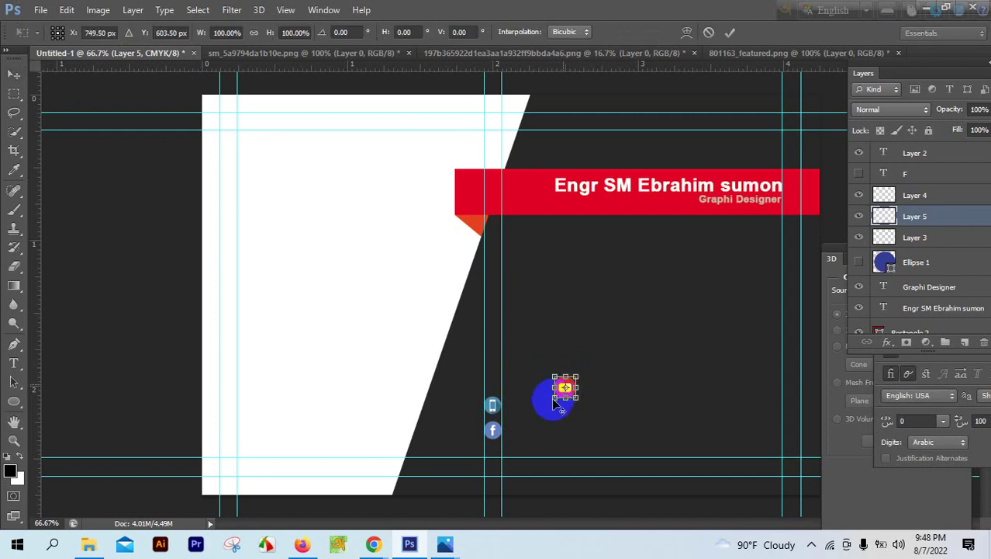
{"action": "scroll", "coordinate": [553, 405], "scroll_direction": "up", "scroll_amount": 2}
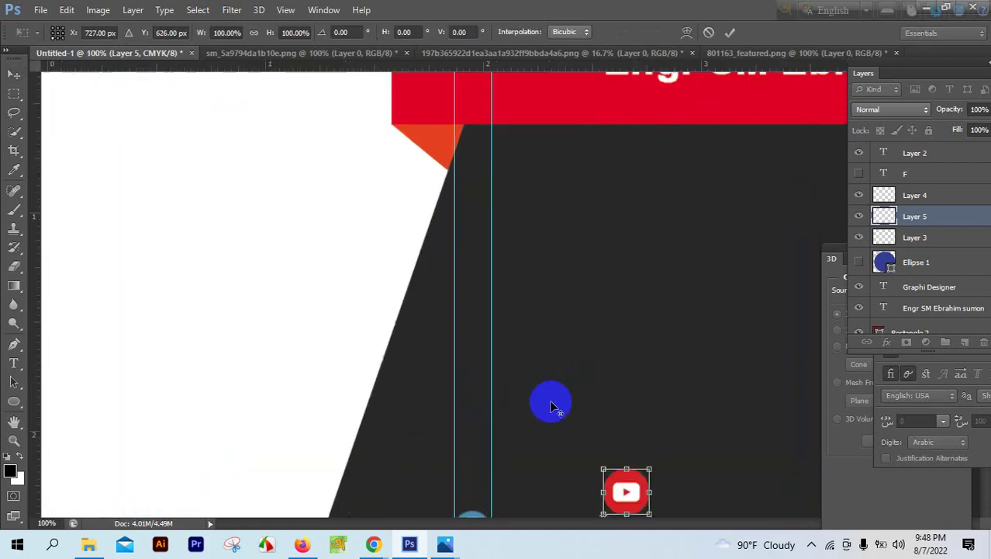
{"action": "scroll", "coordinate": [672, 353], "scroll_direction": "down", "scroll_amount": 2}
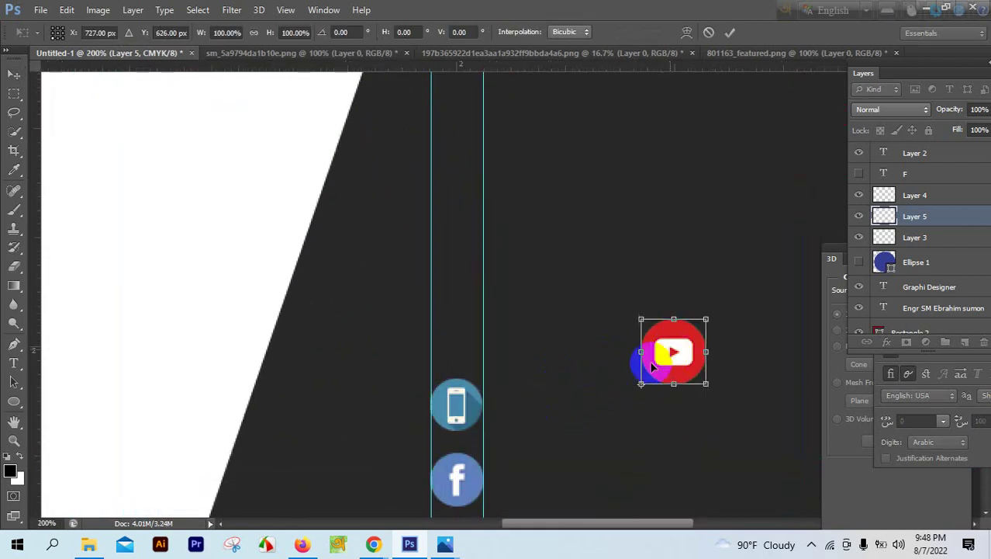
{"action": "left_click_drag", "start_coordinate": [653, 367], "coordinate": [442, 342]}
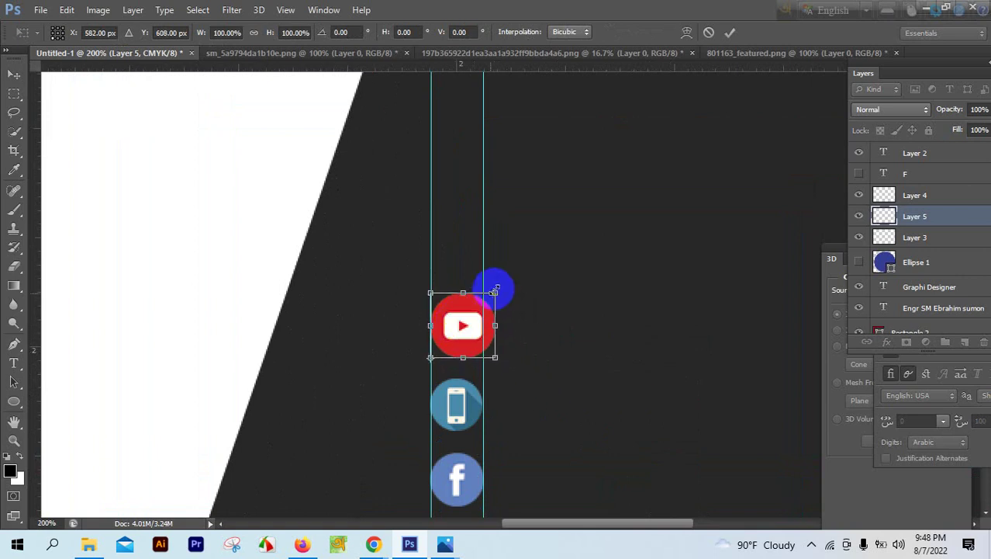
{"action": "left_click_drag", "start_coordinate": [496, 292], "coordinate": [484, 303]}
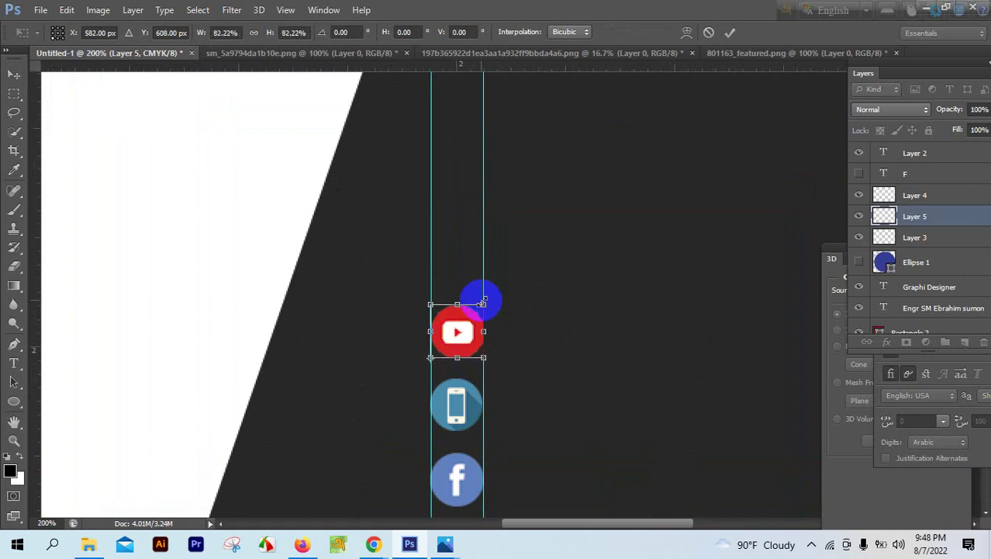
- Apply the YouTube icon resize and close the first icon image without saving
{"action": "key", "text": "Return"}
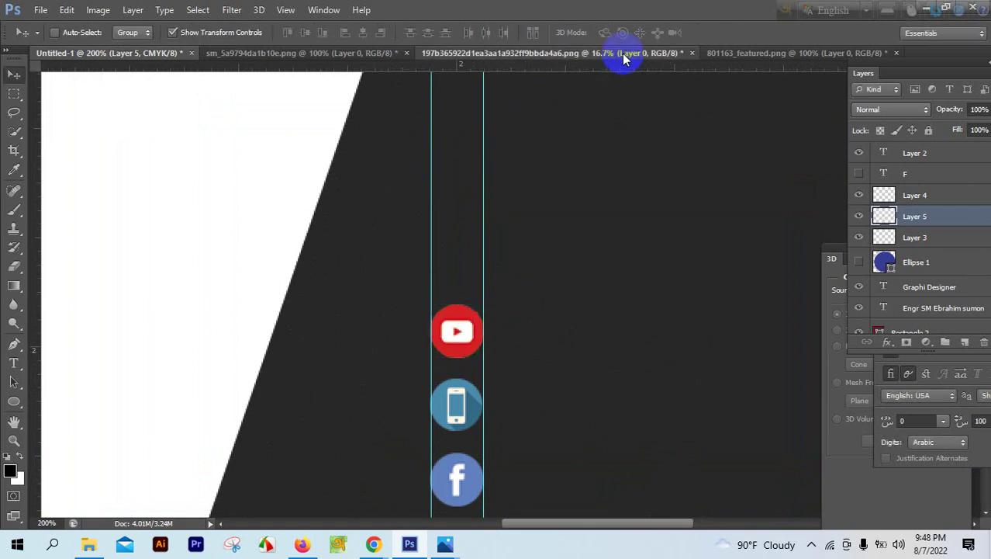
{"action": "left_click", "coordinate": [626, 56]}
{"action": "left_click", "coordinate": [693, 53]}
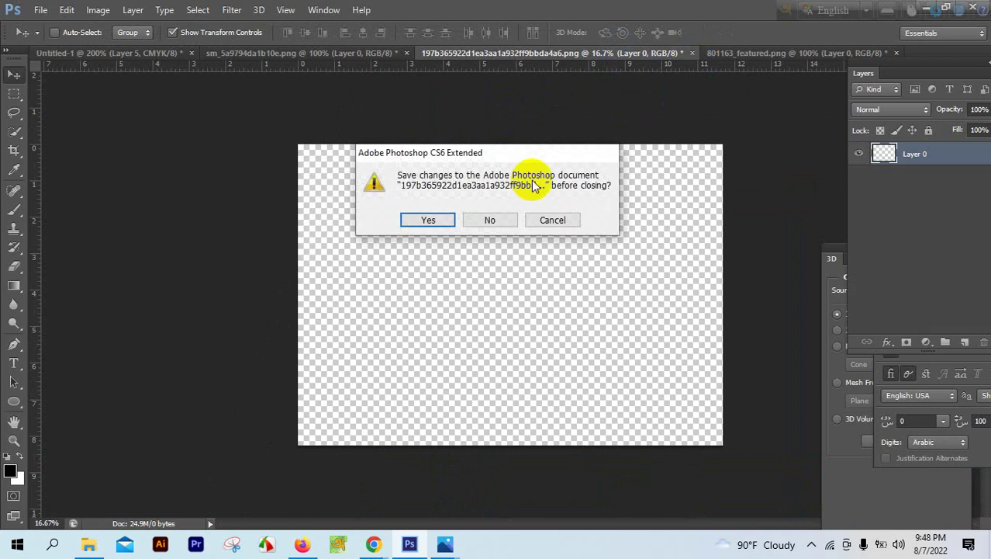
{"action": "left_click", "coordinate": [484, 217]}
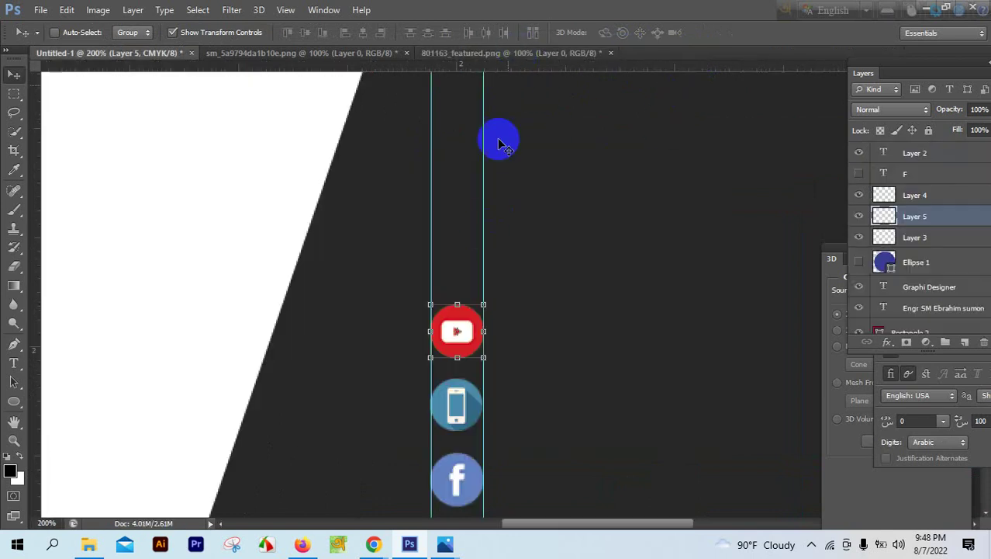
- Close sm_5a9794da1b10e.png and 801163_featured.png without saving changes
{"action": "left_click", "coordinate": [315, 53]}
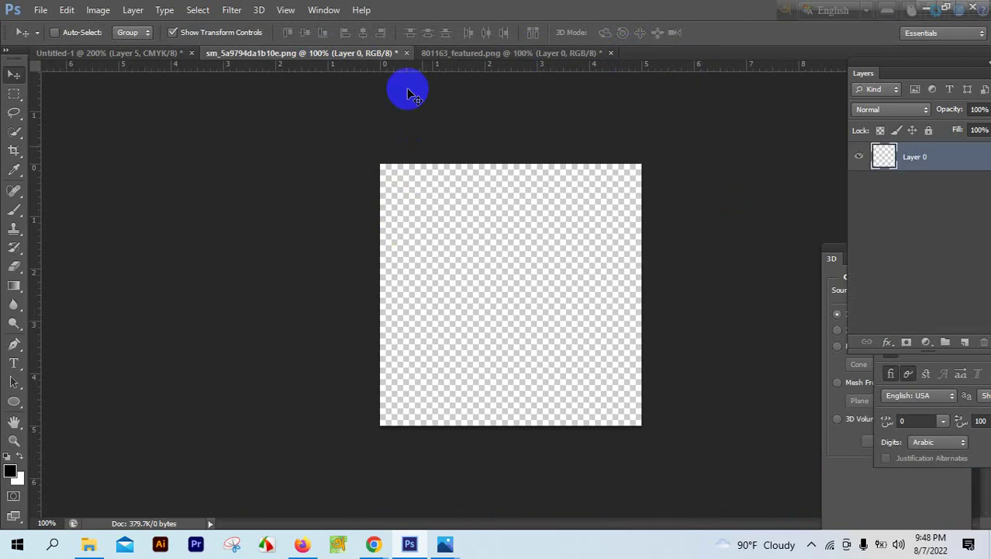
{"action": "left_click", "coordinate": [406, 54]}
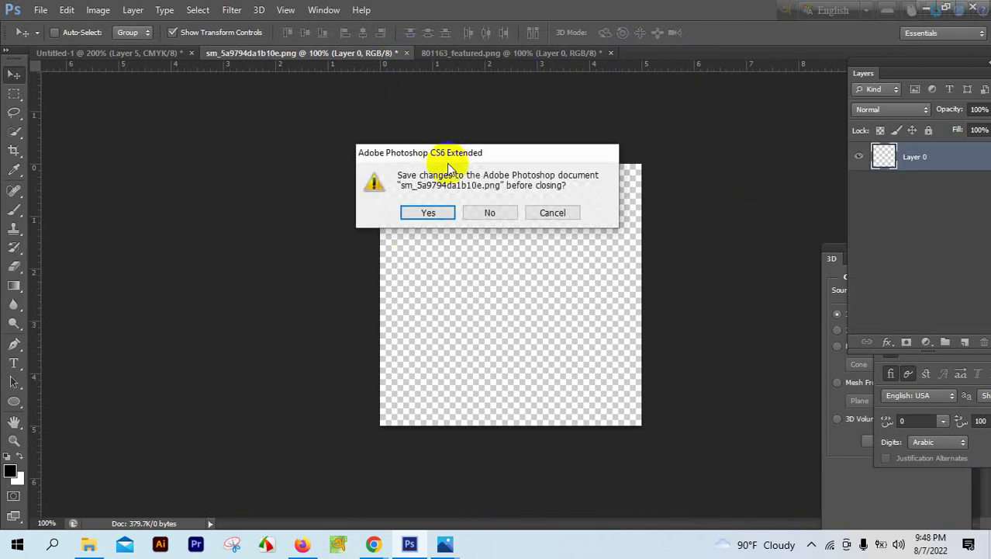
{"action": "left_click", "coordinate": [491, 212]}
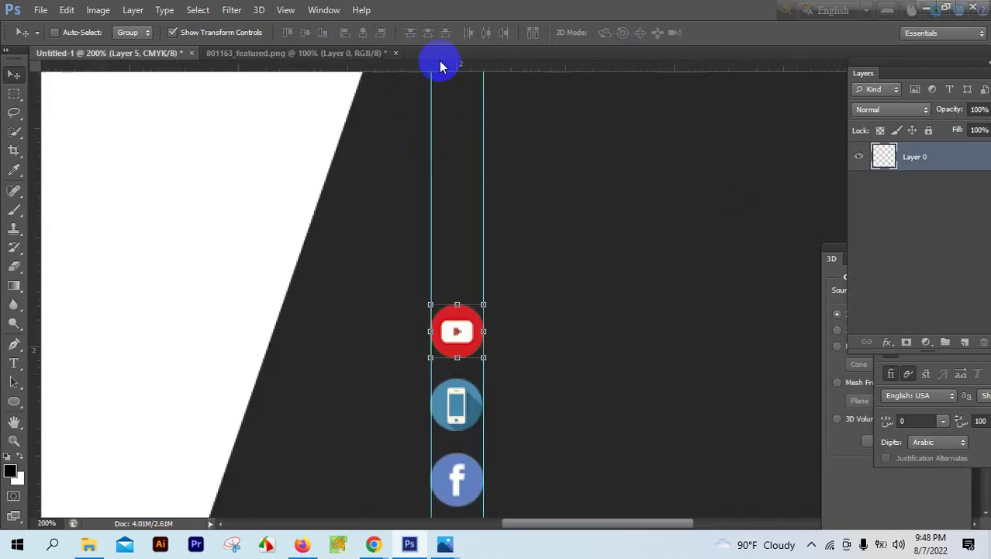
{"action": "right_click", "coordinate": [307, 49]}
{"action": "left_click", "coordinate": [286, 54]}
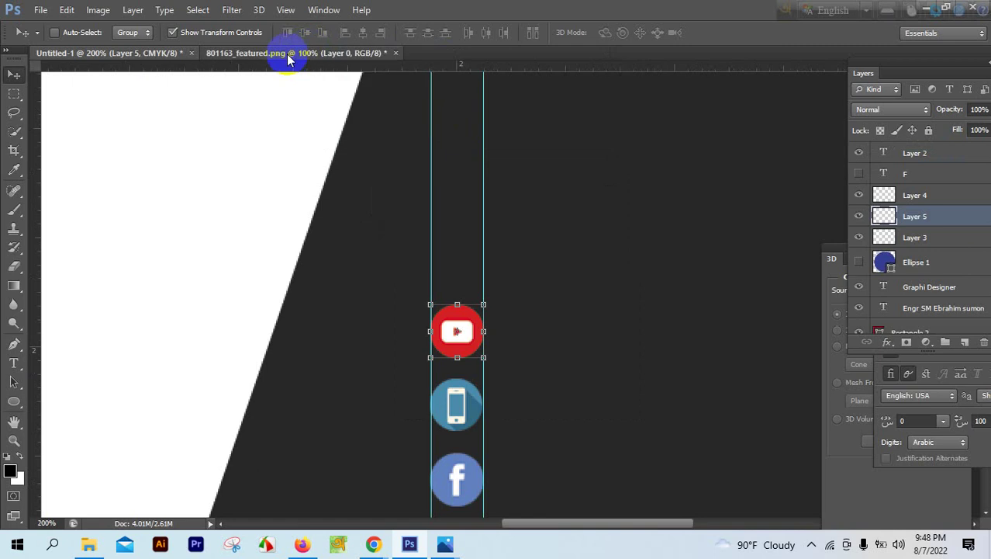
{"action": "left_click", "coordinate": [395, 53]}
{"action": "left_click", "coordinate": [504, 217]}
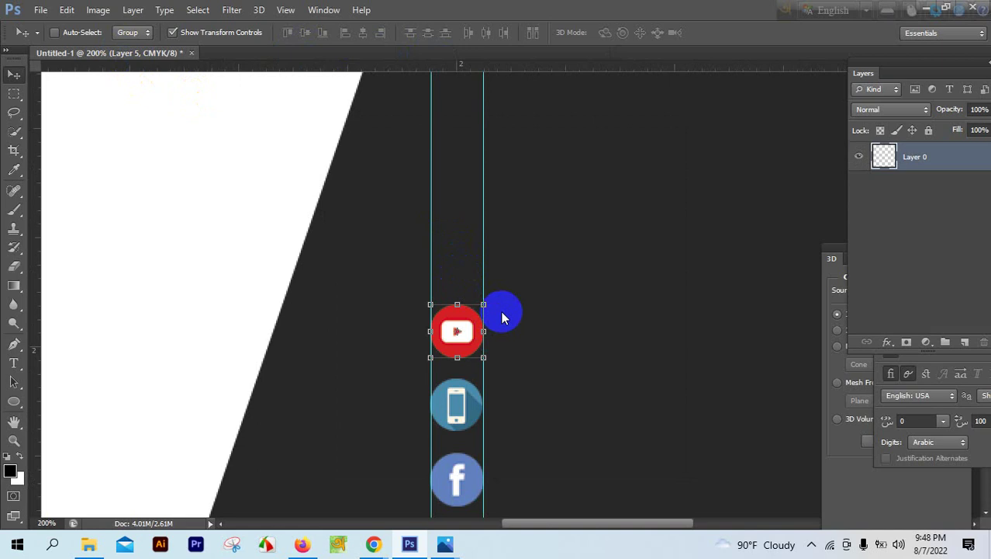
- Drag one of the two icon-column vertical guides off the card
{"action": "scroll", "coordinate": [502, 316], "scroll_direction": "up", "scroll_amount": 4}
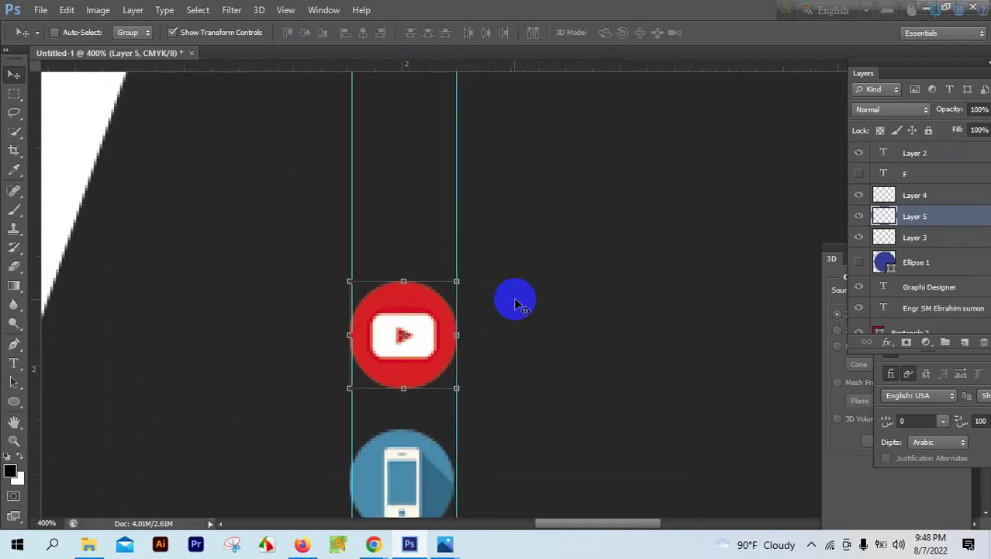
{"action": "scroll", "coordinate": [516, 304], "scroll_direction": "down", "scroll_amount": 2}
{"action": "scroll", "coordinate": [535, 349], "scroll_direction": "down", "scroll_amount": 2}
{"action": "scroll", "coordinate": [541, 337], "scroll_direction": "down", "scroll_amount": 2}
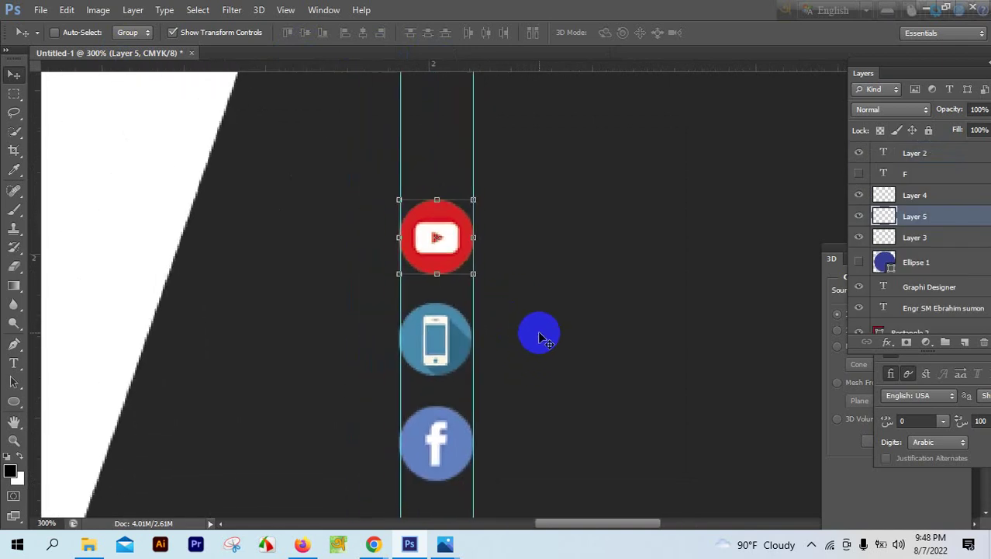
{"action": "scroll", "coordinate": [541, 337], "scroll_direction": "down", "scroll_amount": 2}
{"action": "scroll", "coordinate": [541, 338], "scroll_direction": "down", "scroll_amount": 1}
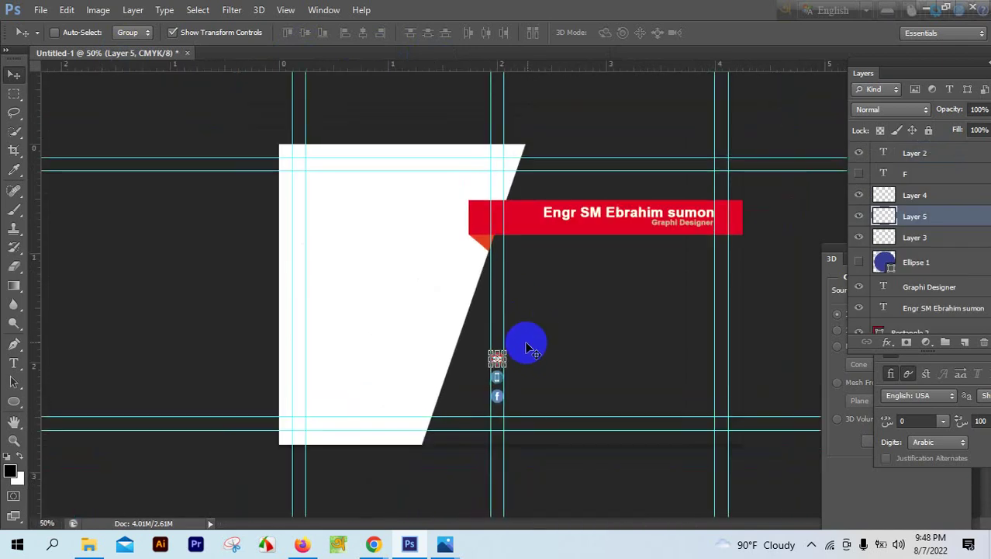
{"action": "scroll", "coordinate": [527, 349], "scroll_direction": "up", "scroll_amount": 1}
{"action": "scroll", "coordinate": [527, 349], "scroll_direction": "up", "scroll_amount": 1}
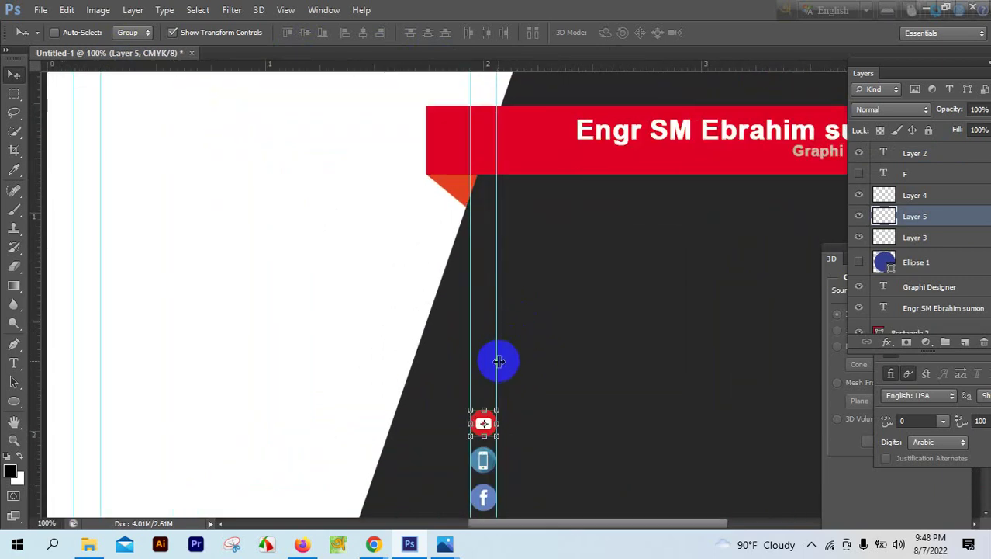
{"action": "mouse_move", "coordinate": [499, 361]}
{"action": "left_mouse_down"}
{"action": "mouse_move", "coordinate": [510, 366]}
{"action": "mouse_move", "coordinate": [11, 353]}
{"action": "left_mouse_up"}
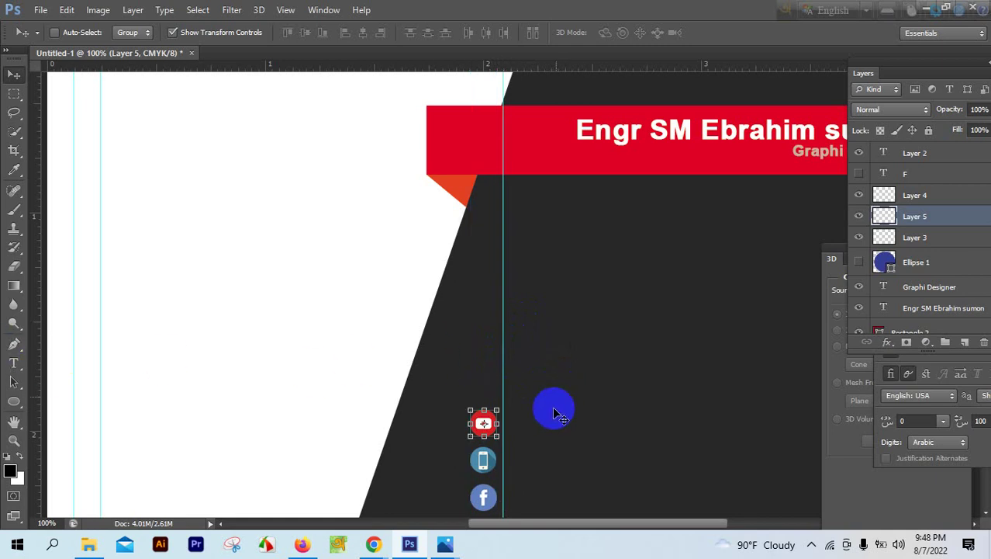
- Duplicate the name text beside the YouTube icon and scale the copy to about 76.65%
{"action": "right_click", "coordinate": [587, 130]}
{"action": "left_click", "coordinate": [601, 144]}
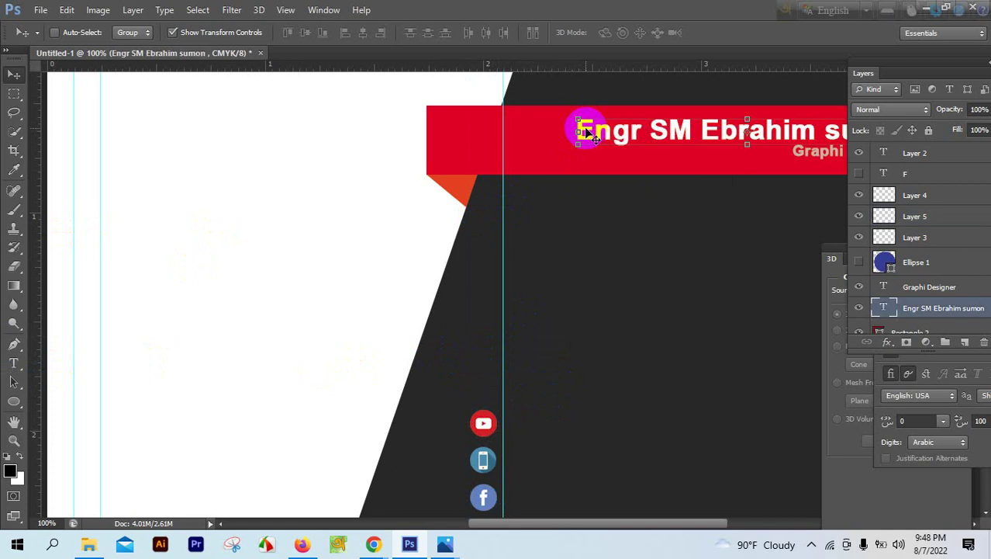
{"action": "left_click_drag", "start_coordinate": [587, 130], "coordinate": [549, 381]}
{"action": "key", "text": "ctrl+z"}
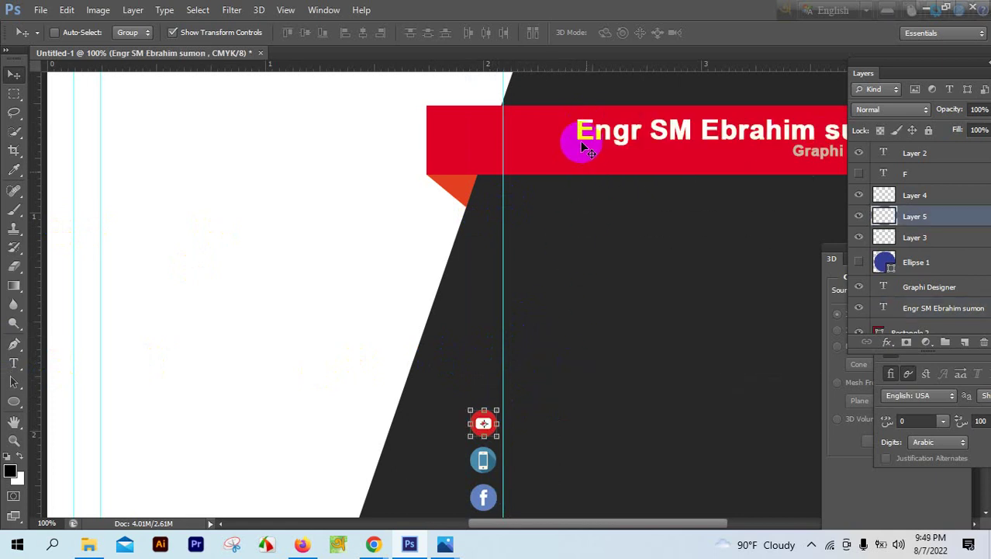
{"action": "right_click", "coordinate": [588, 128]}
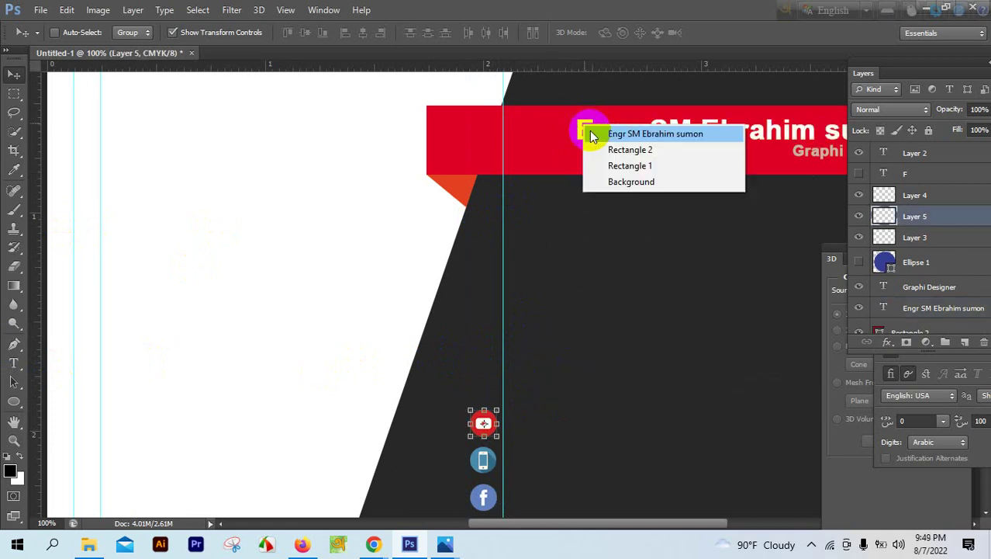
{"action": "left_click", "coordinate": [605, 135]}
{"action": "left_click_drag", "start_coordinate": [609, 136], "coordinate": [529, 423]}
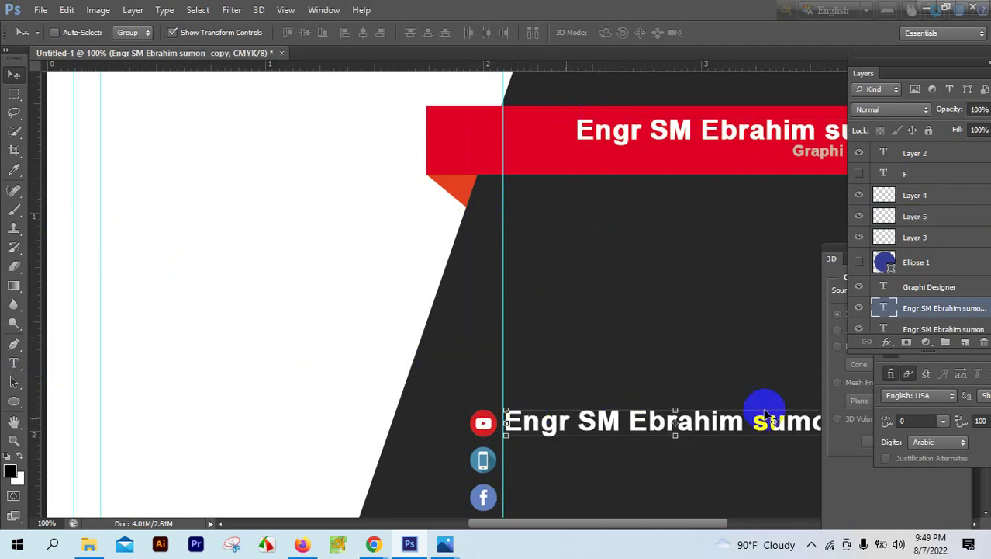
{"action": "key", "text": "ctrl+minus"}
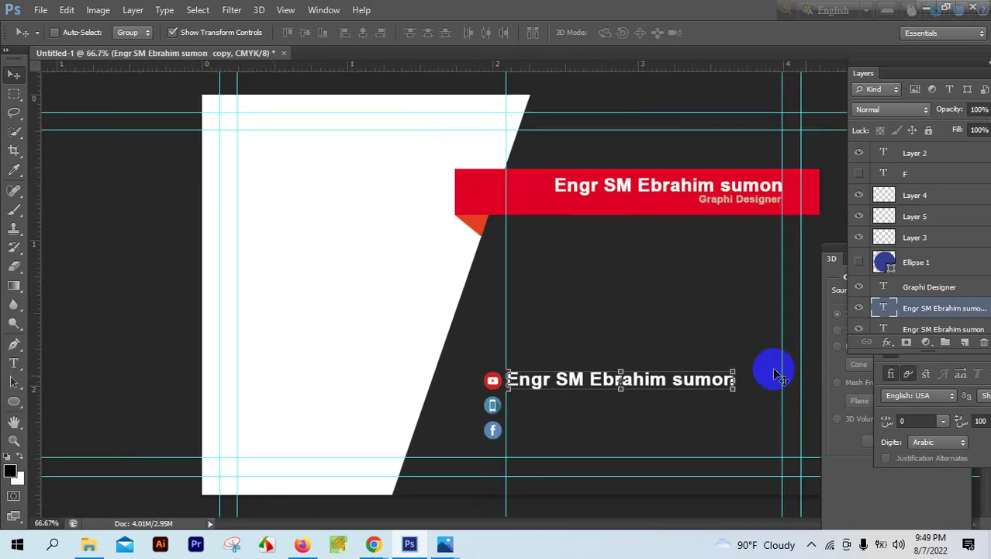
{"action": "left_click_drag", "start_coordinate": [733, 371], "coordinate": [681, 375]}
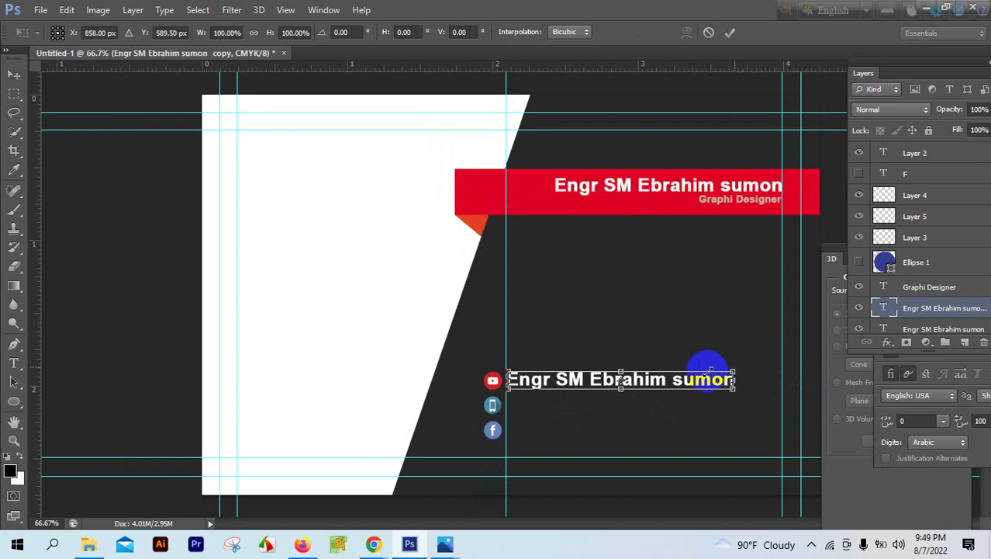
{"action": "key", "text": "Return"}
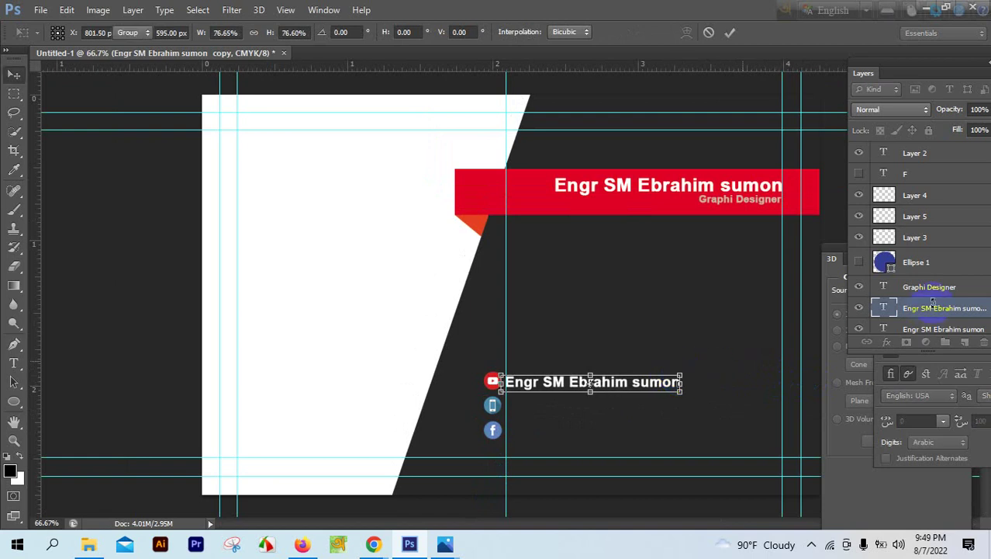
- Turn off Faux Bold for the copied text in the Character panel
{"action": "left_click", "coordinate": [323, 10]}
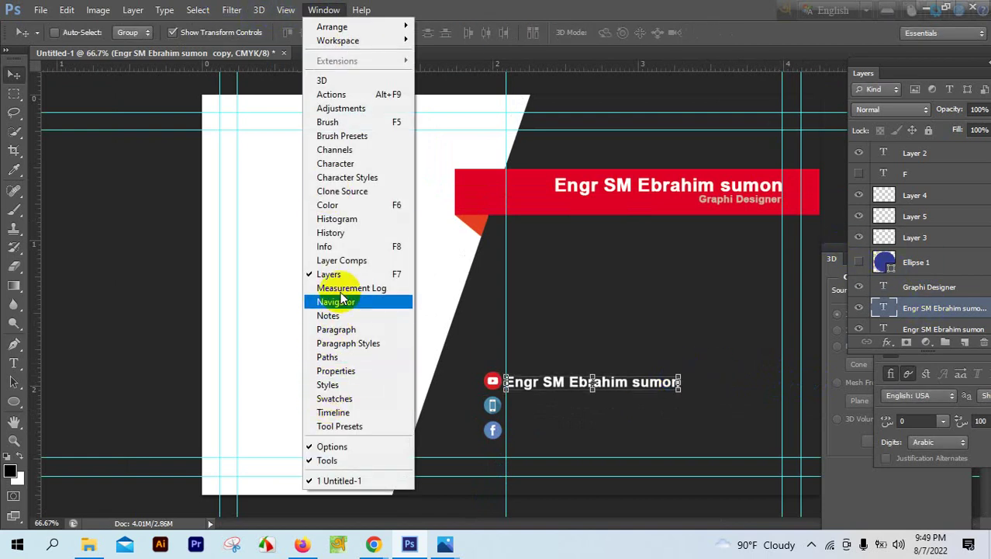
{"action": "left_click", "coordinate": [341, 330]}
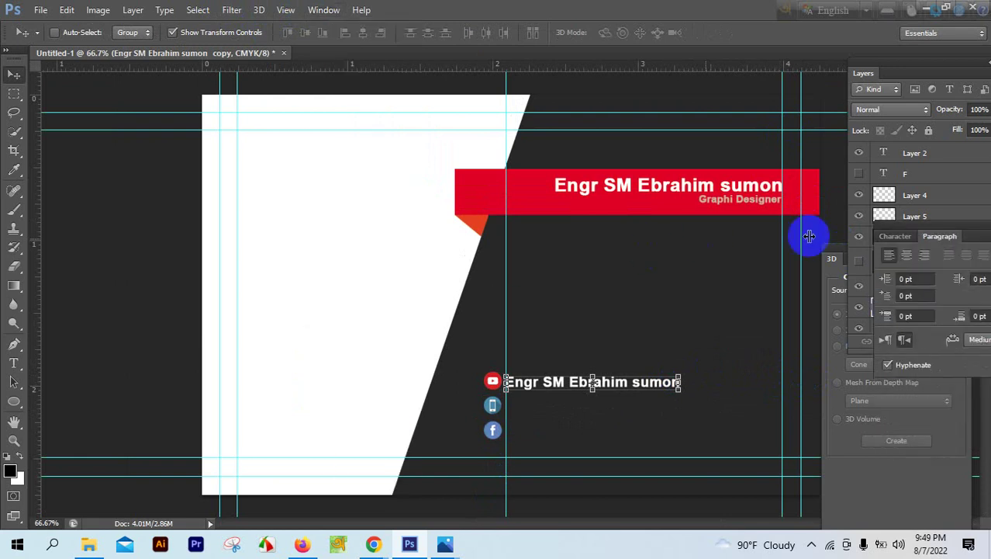
{"action": "left_click", "coordinate": [893, 235]}
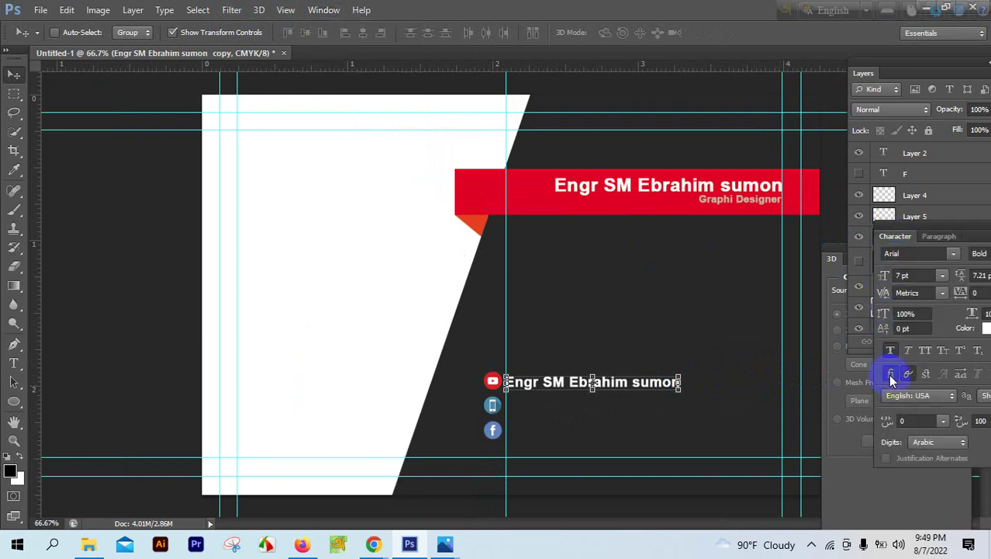
{"action": "left_click", "coordinate": [890, 353]}
{"action": "left_click", "coordinate": [627, 399]}
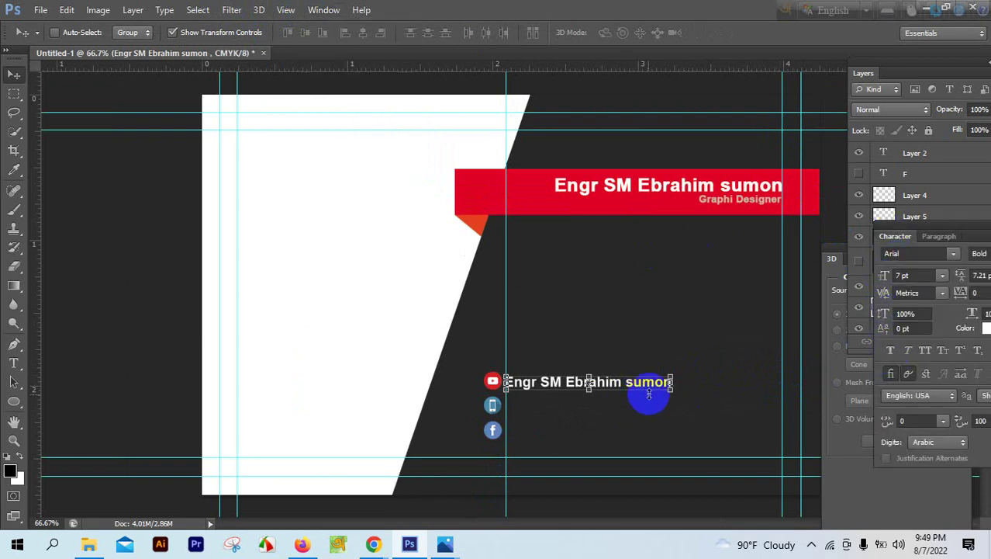
- Replace the copied text with youtube.com/twoinsoft and align it with the YouTube icon
{"action": "left_click", "coordinate": [13, 362]}
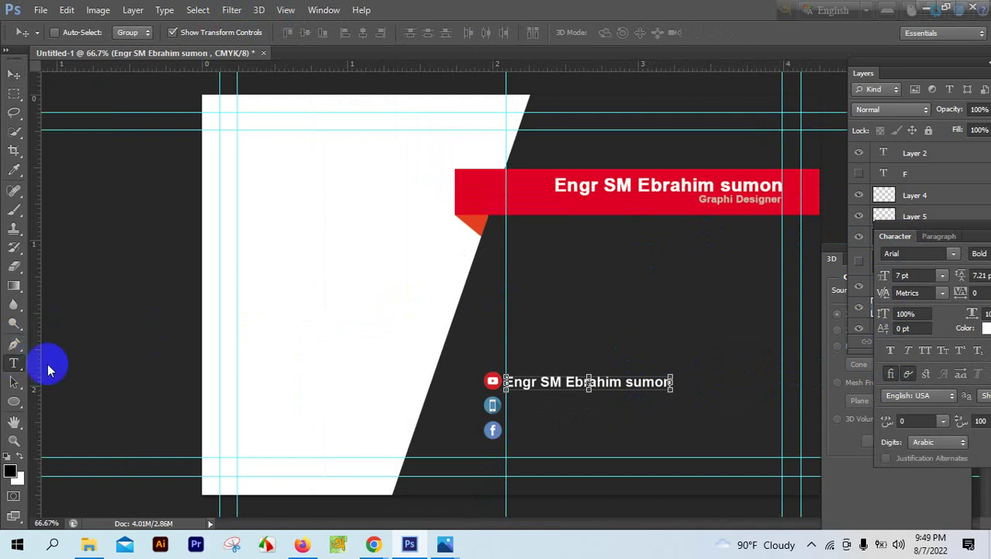
{"action": "double_click", "coordinate": [513, 380]}
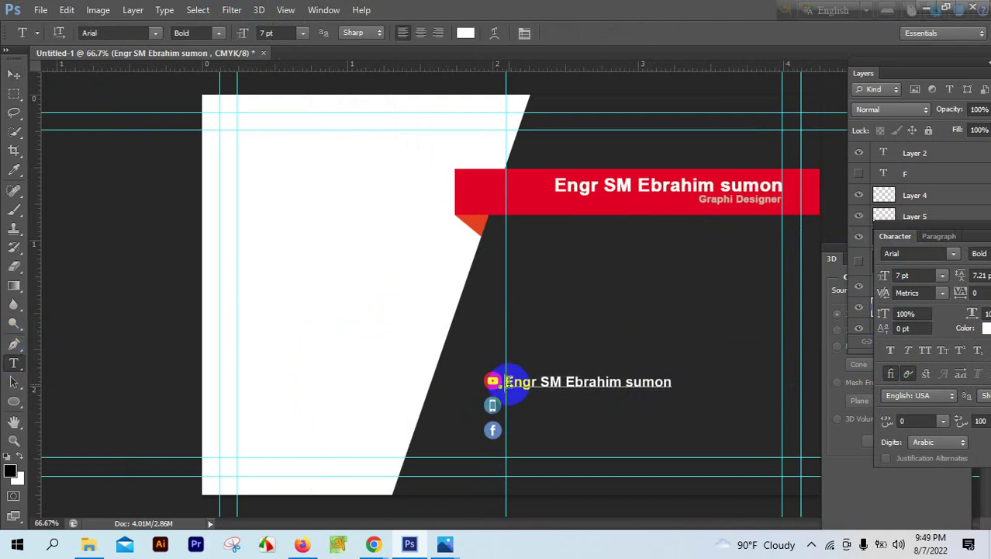
{"action": "left_click_drag", "start_coordinate": [508, 381], "coordinate": [710, 382]}
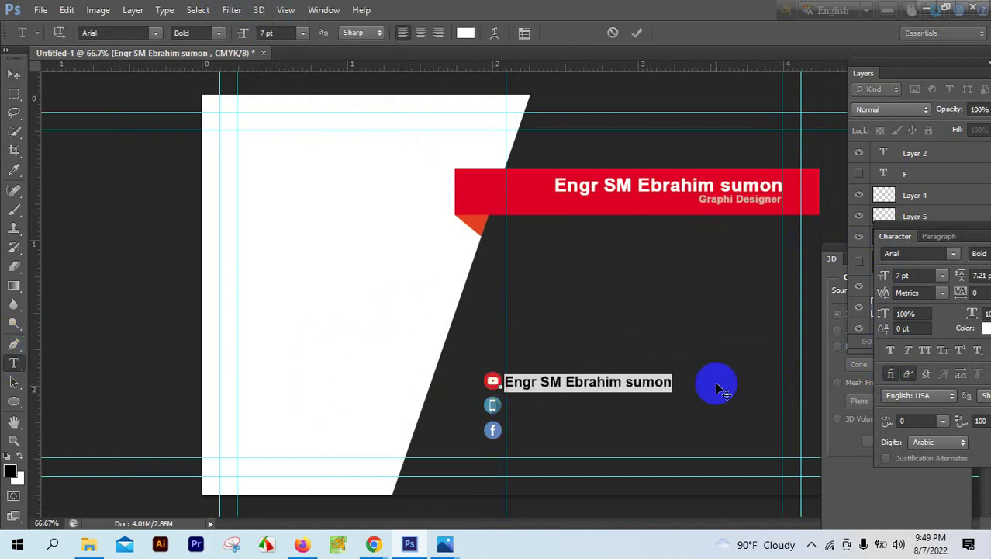
{"action": "left_click", "coordinate": [717, 388]}
{"action": "key", "text": "BackSpace"}
{"action": "type", "text": "youtube.com/twoinsoft"}
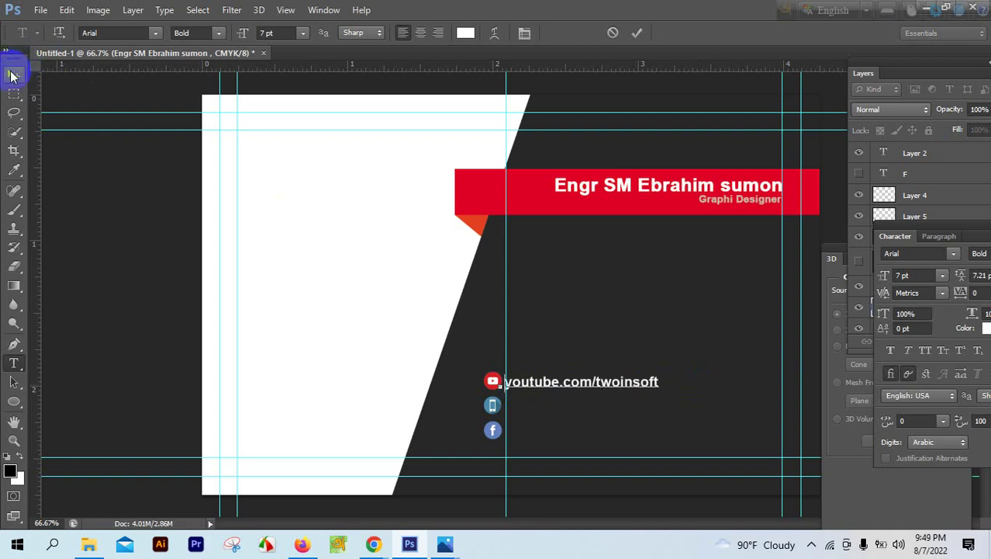
{"action": "left_click", "coordinate": [532, 388]}
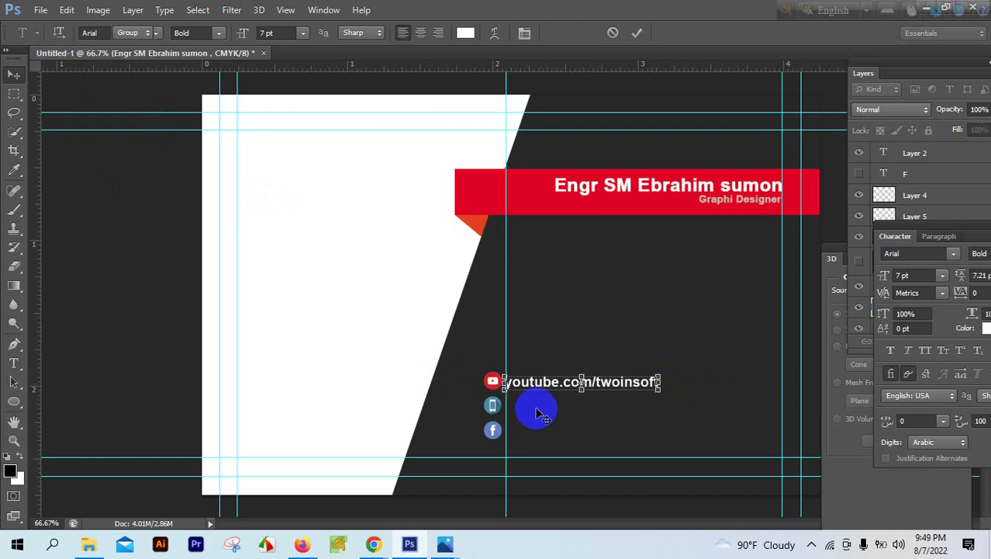
{"action": "key", "text": "v"}
{"action": "left_click_drag", "start_coordinate": [531, 386], "coordinate": [558, 395]}
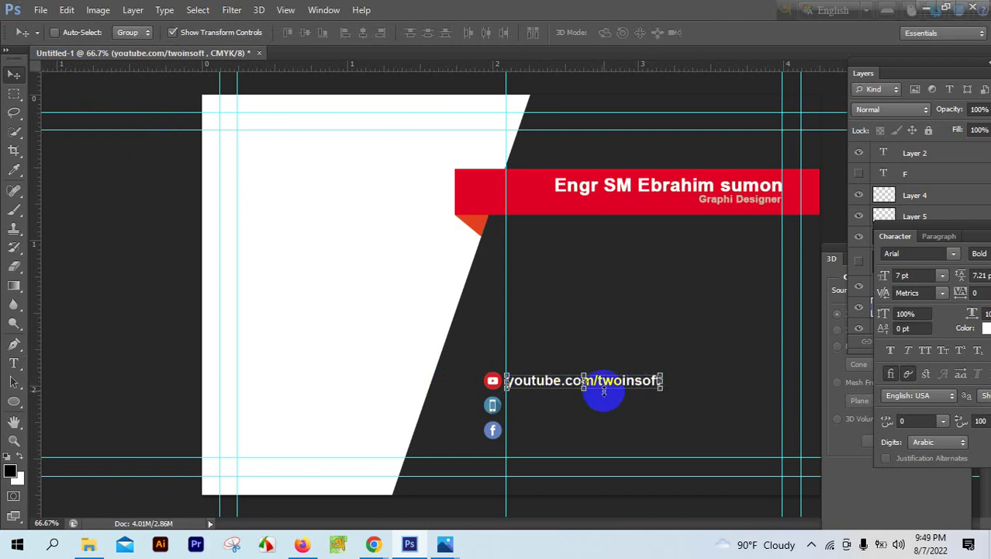
- Duplicate the address line beside the Facebook icon and select the word 'youtube' for replacement
{"action": "left_click_drag", "start_coordinate": [573, 392], "coordinate": [572, 391]}
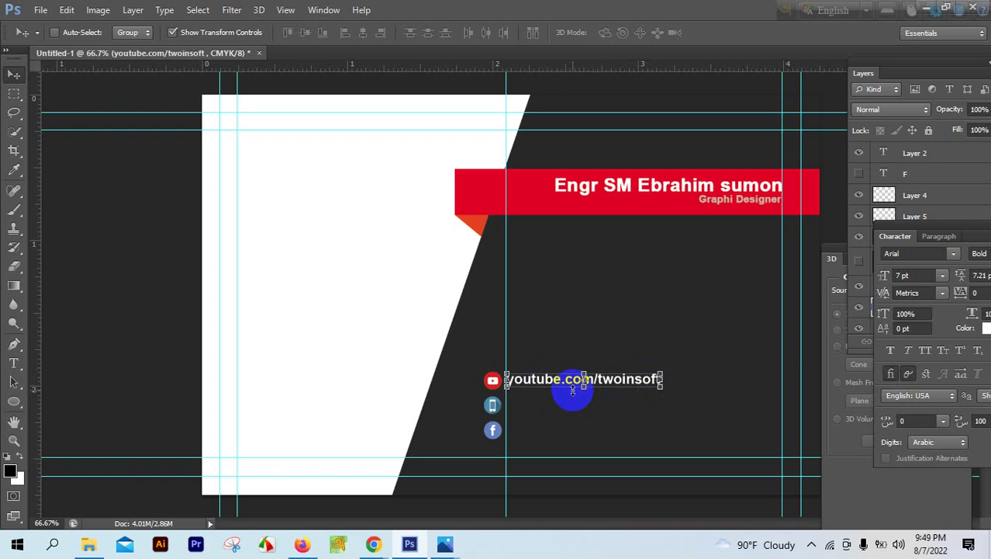
{"action": "left_click_drag", "start_coordinate": [532, 380], "coordinate": [533, 430]}
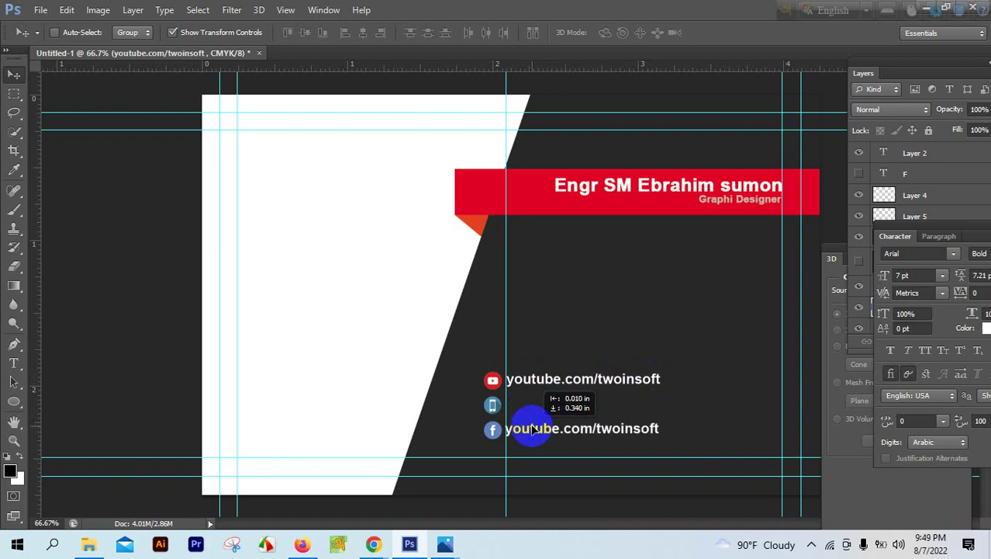
{"action": "left_click_drag", "start_coordinate": [533, 430], "coordinate": [533, 428]}
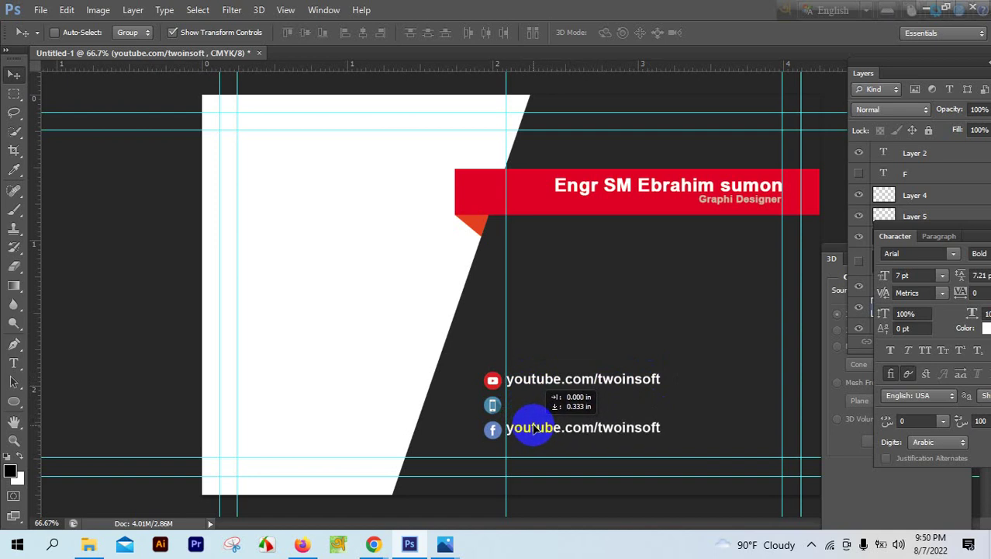
{"action": "left_click", "coordinate": [13, 363]}
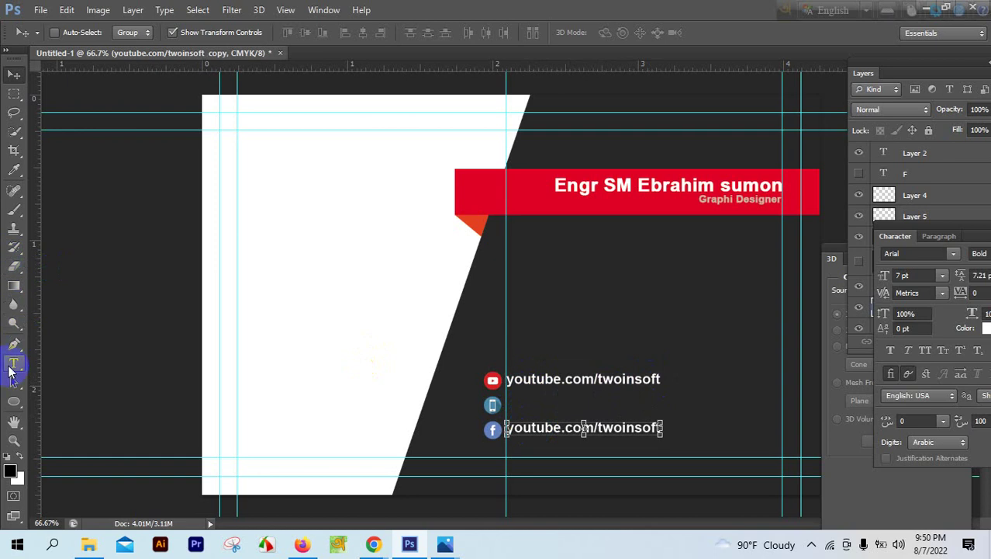
{"action": "left_click", "coordinate": [512, 432]}
{"action": "mouse_move", "coordinate": [512, 431]}
{"action": "left_mouse_down"}
{"action": "mouse_move", "coordinate": [557, 429]}
{"action": "mouse_move", "coordinate": [528, 433]}
{"action": "left_mouse_up"}
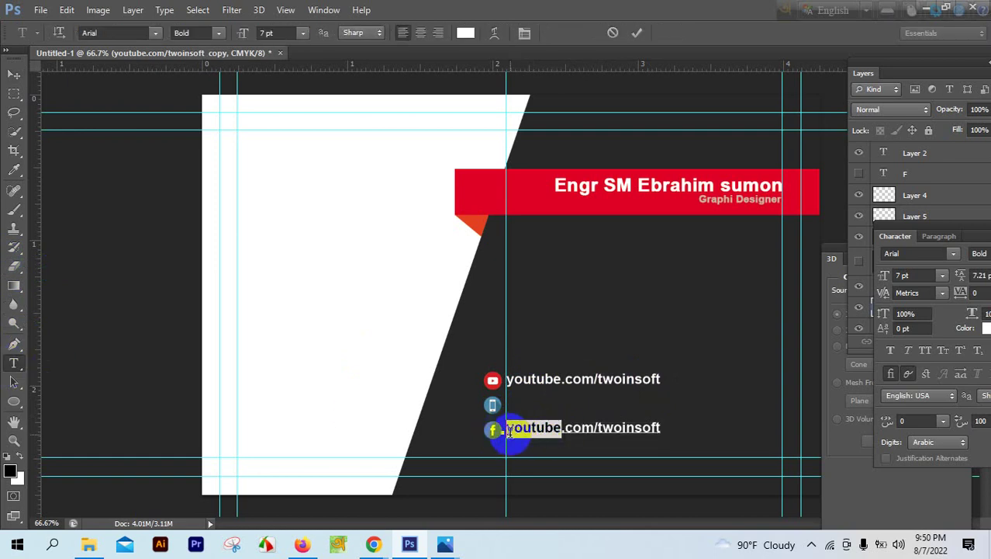
- Change the copied line to facebook.com/twoinsoft and align it with the Facebook icon
{"action": "type", "text": "facebook"}
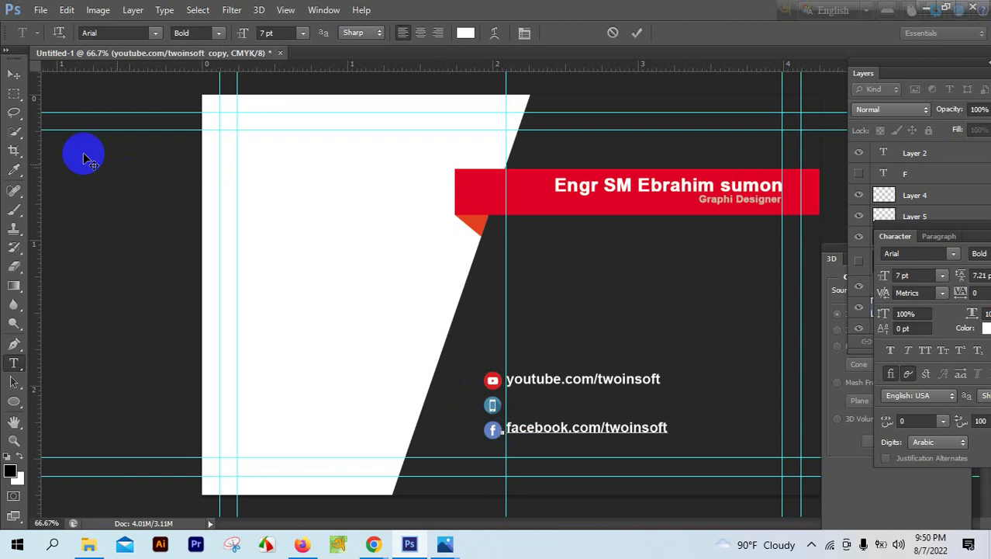
{"action": "left_click", "coordinate": [13, 74]}
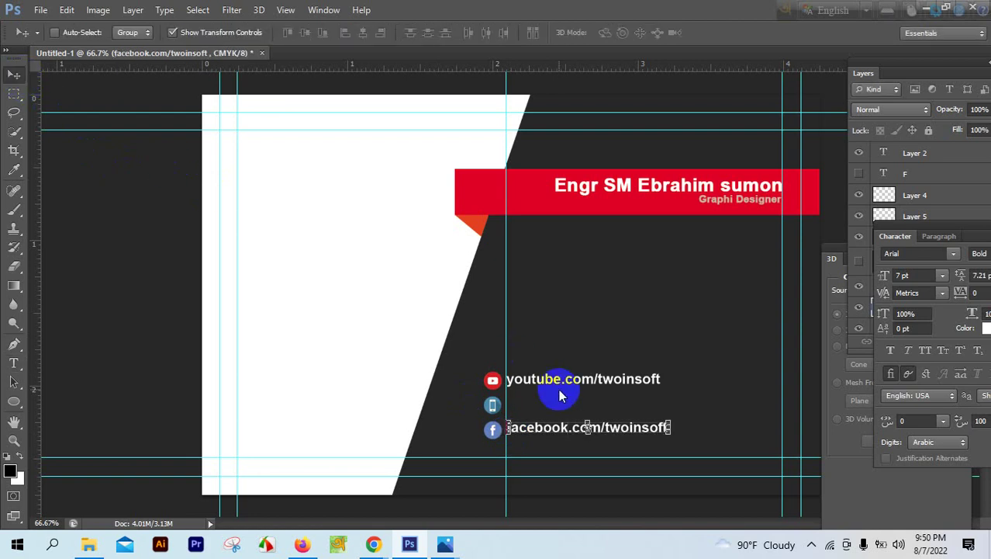
{"action": "left_click_drag", "start_coordinate": [561, 396], "coordinate": [563, 397]}
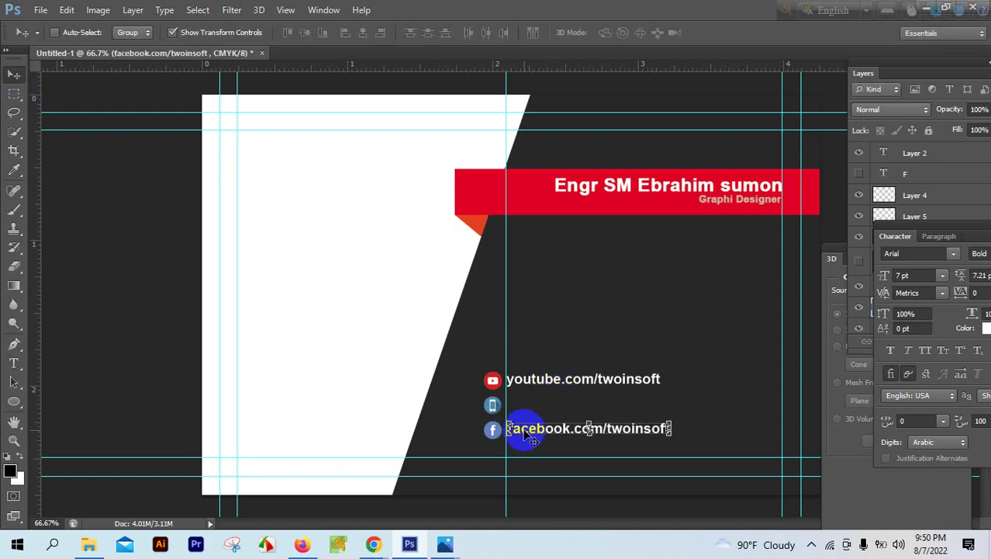
- Copy that line up to the phone row and replace its text with two contact phone numbers
{"action": "mouse_move", "coordinate": [526, 433]}
{"action": "left_mouse_down"}
{"action": "mouse_move", "coordinate": [522, 411]}
{"action": "mouse_move", "coordinate": [708, 408]}
{"action": "left_mouse_up"}
{"action": "left_click", "coordinate": [19, 366]}
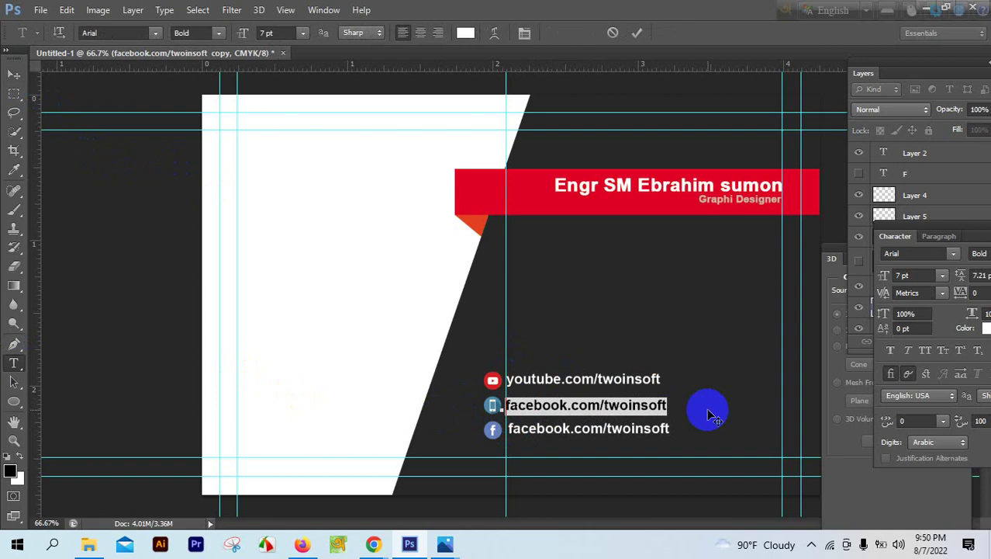
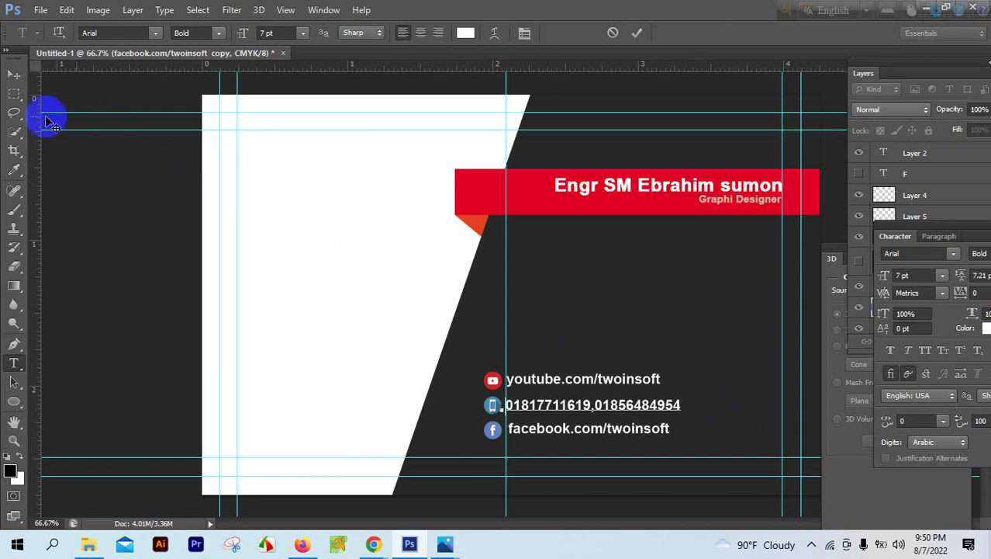
{"action": "left_click", "coordinate": [15, 75]}
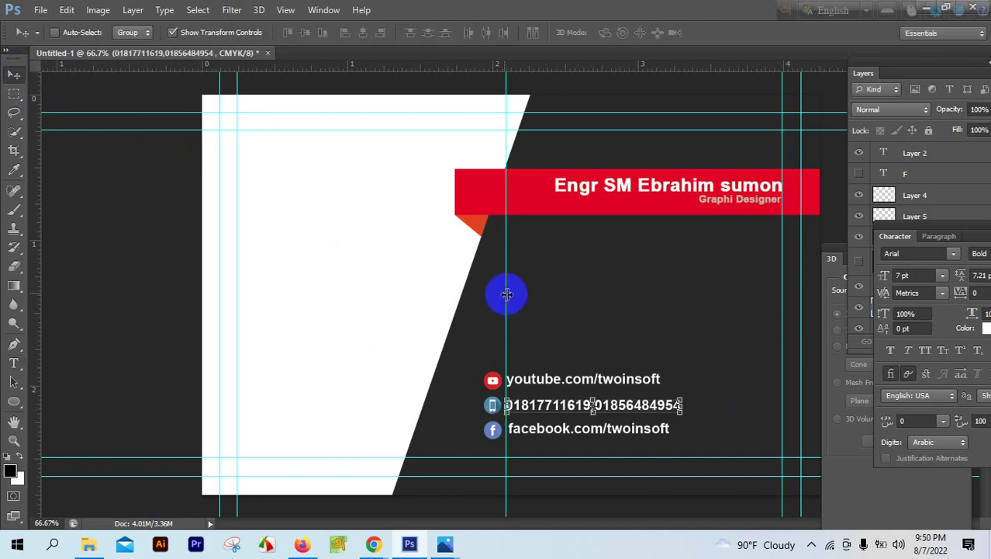
- Move a vertical guide to the left of the card and check the reference card image
{"action": "left_click_drag", "start_coordinate": [507, 295], "coordinate": [87, 279]}
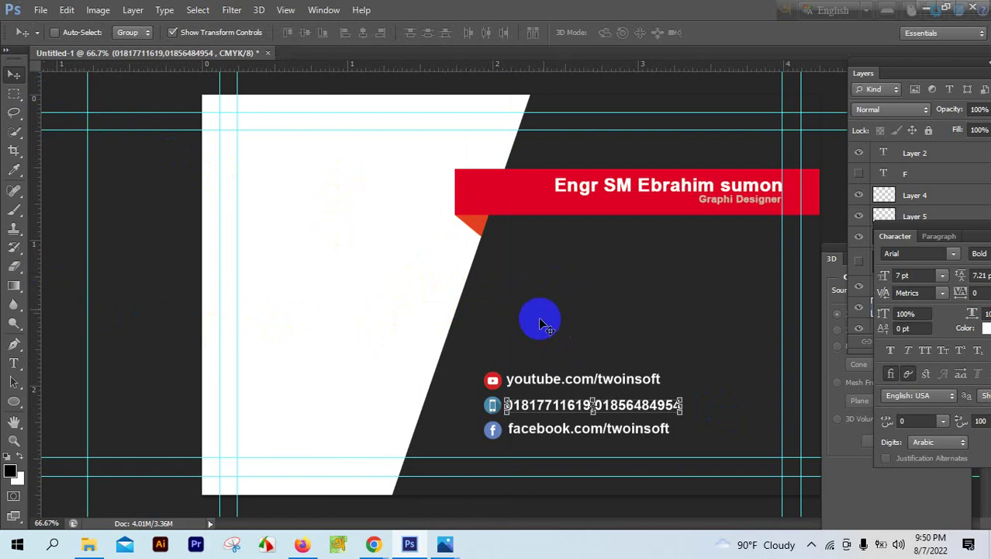
{"action": "left_click", "coordinate": [439, 543]}
{"action": "mouse_move", "coordinate": [445, 544]}
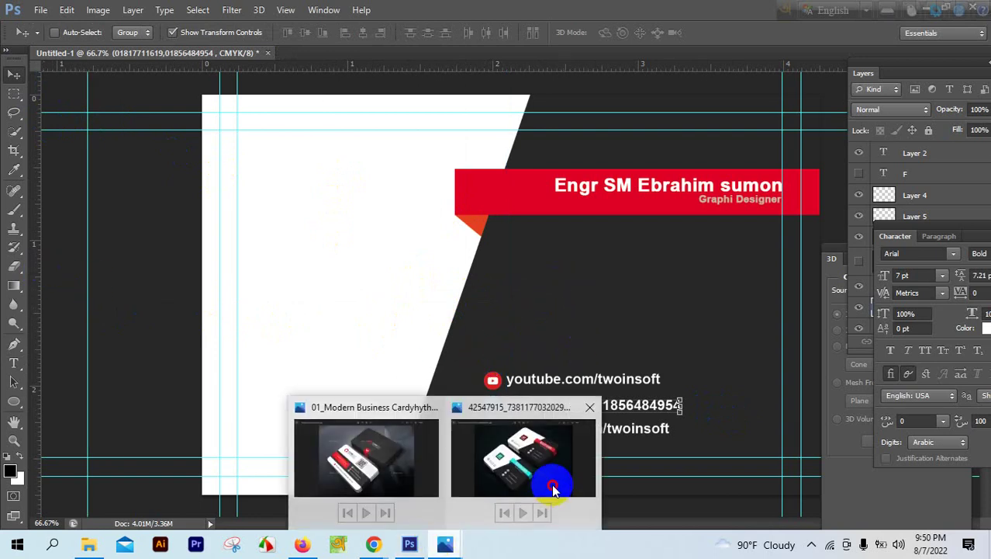
{"action": "left_click", "coordinate": [556, 481]}
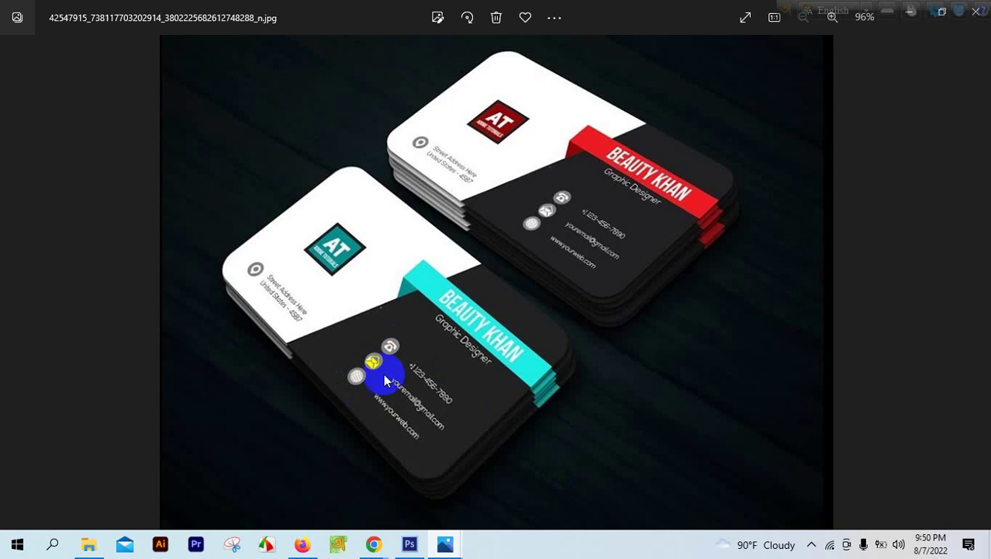
{"action": "left_click", "coordinate": [410, 544]}
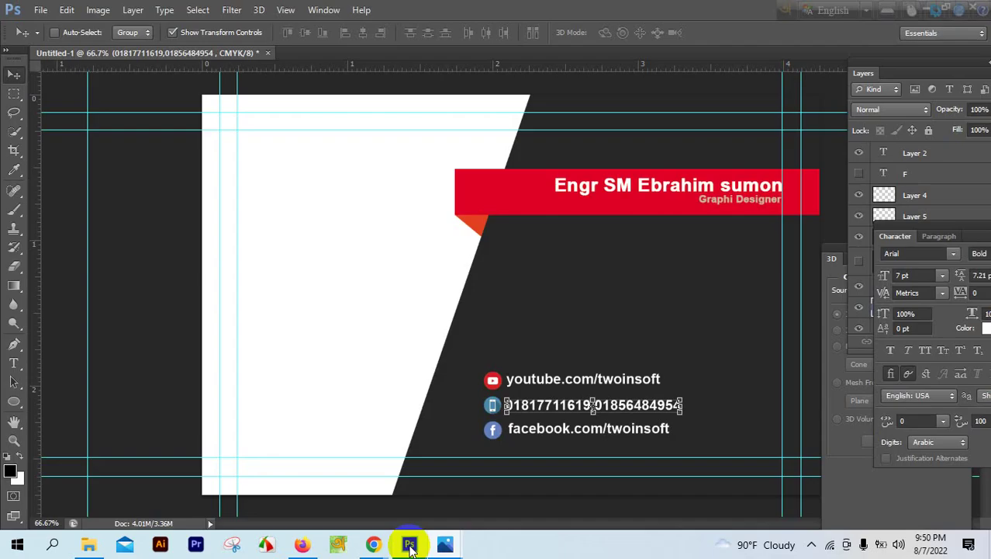
- Scale the Graphi Designer subtitle up slightly to about 5.64 pt and compare with the reference
{"action": "right_click", "coordinate": [713, 202]}
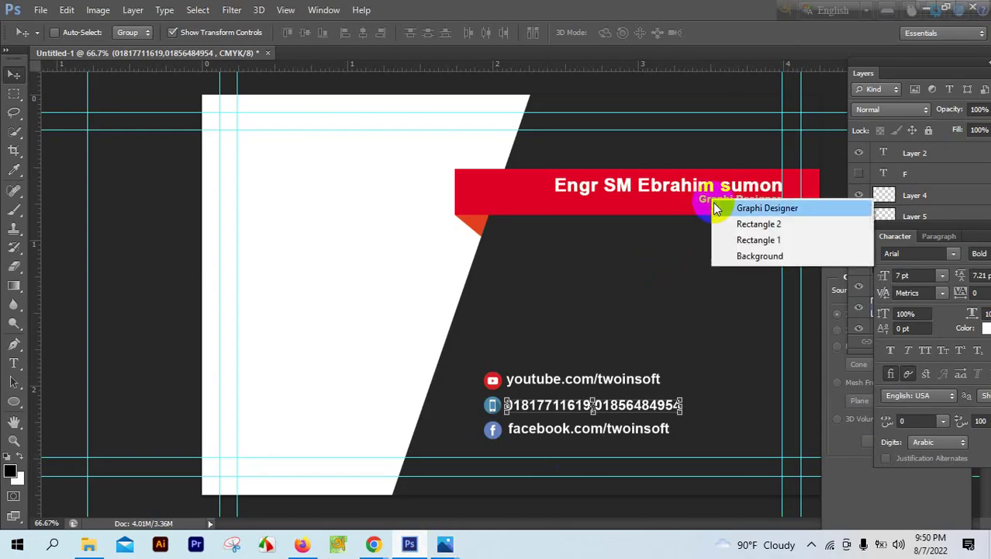
{"action": "left_click", "coordinate": [722, 206]}
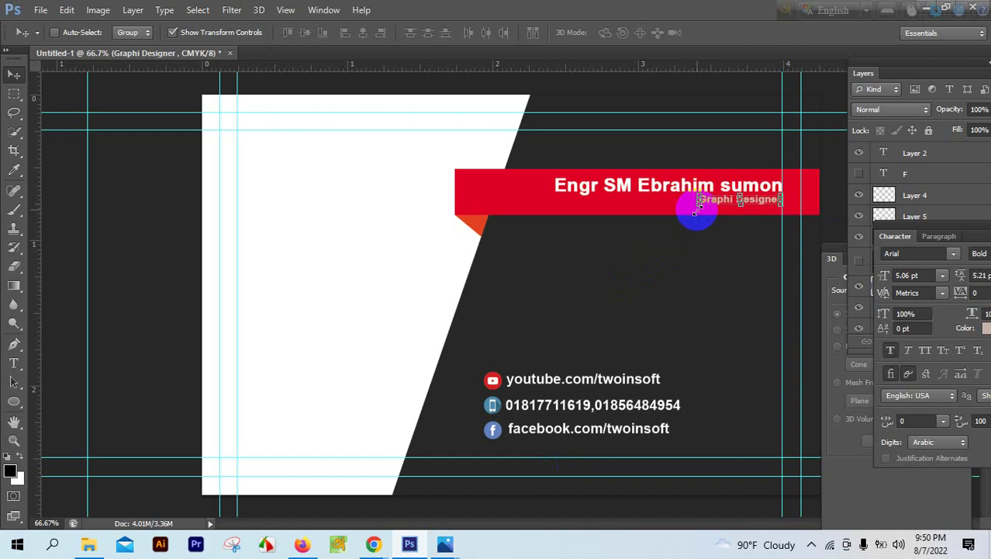
{"action": "key", "text": "ctrl+t"}
{"action": "left_click_drag", "start_coordinate": [696, 206], "coordinate": [685, 209]}
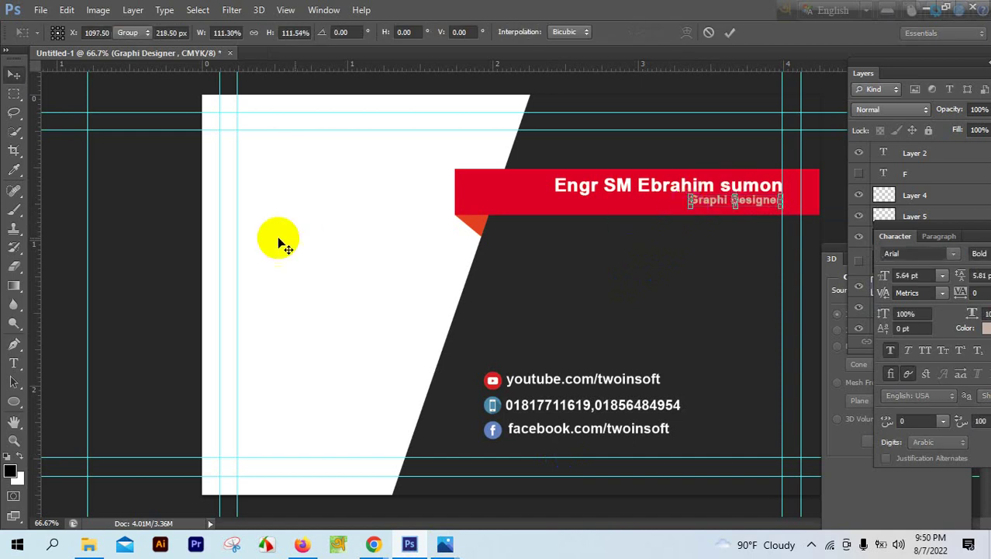
{"action": "key", "text": "Return"}
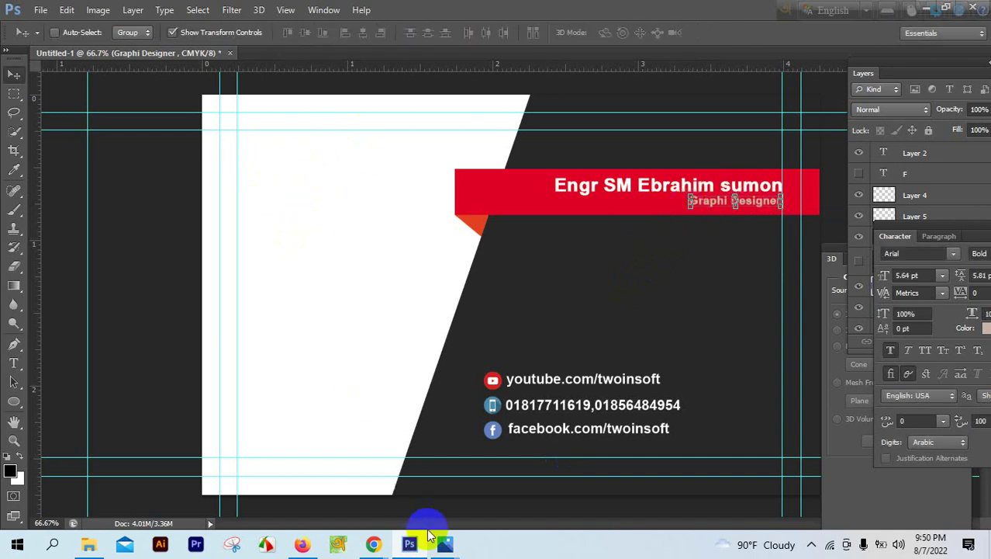
{"action": "left_click", "coordinate": [410, 543]}
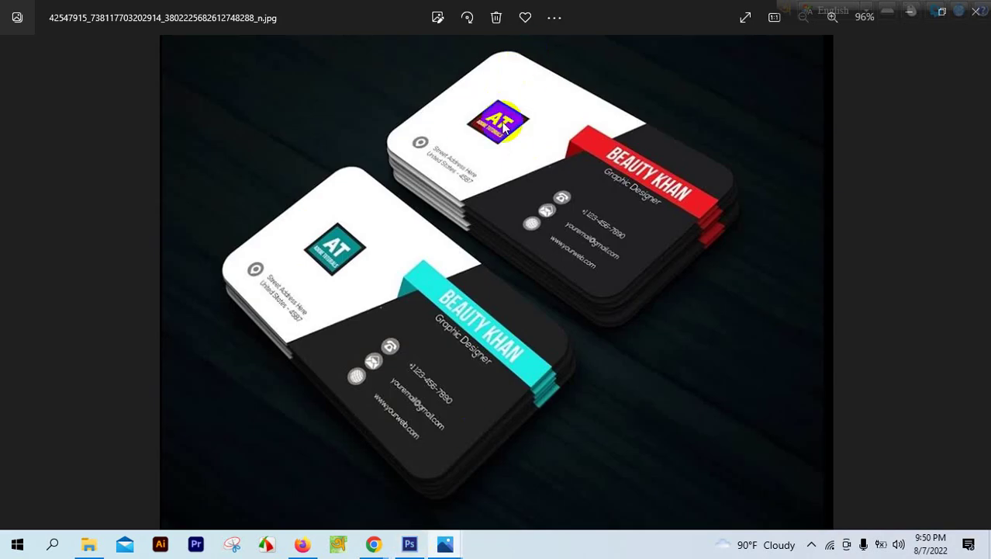
{"action": "left_click", "coordinate": [412, 544]}
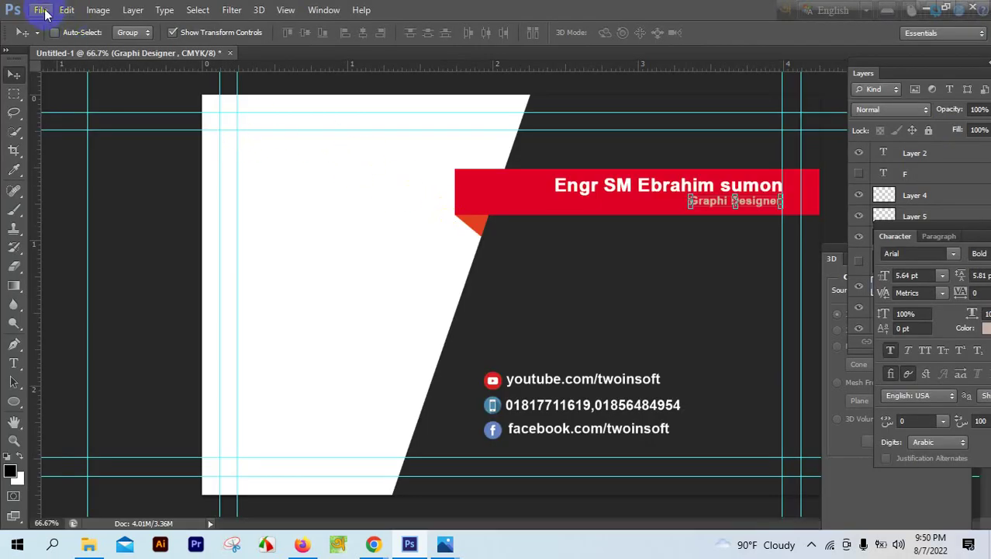
- Browse to the logo 2021 folder, open the 13 years celebration image, then close it
{"action": "left_click", "coordinate": [45, 10]}
{"action": "left_click", "coordinate": [223, 99]}
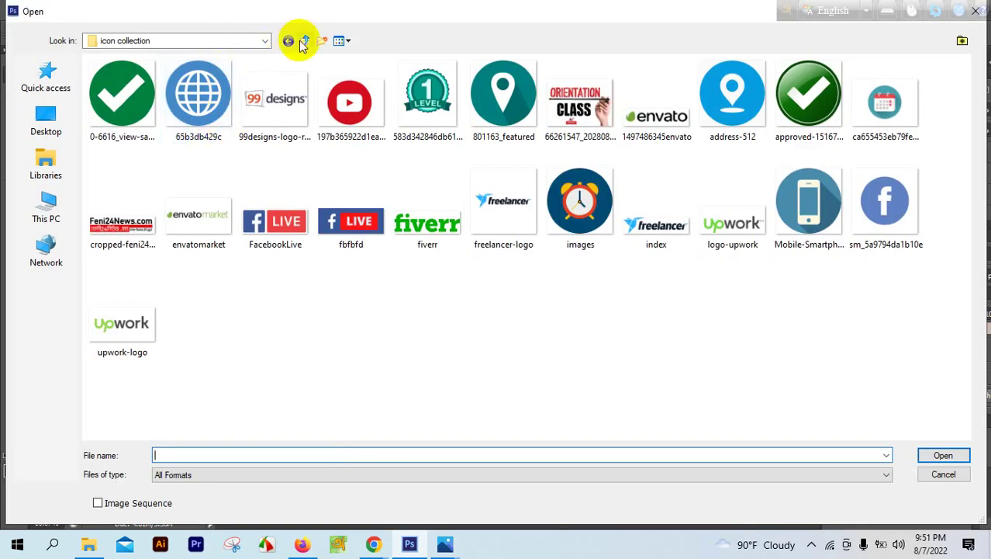
{"action": "left_click", "coordinate": [303, 43]}
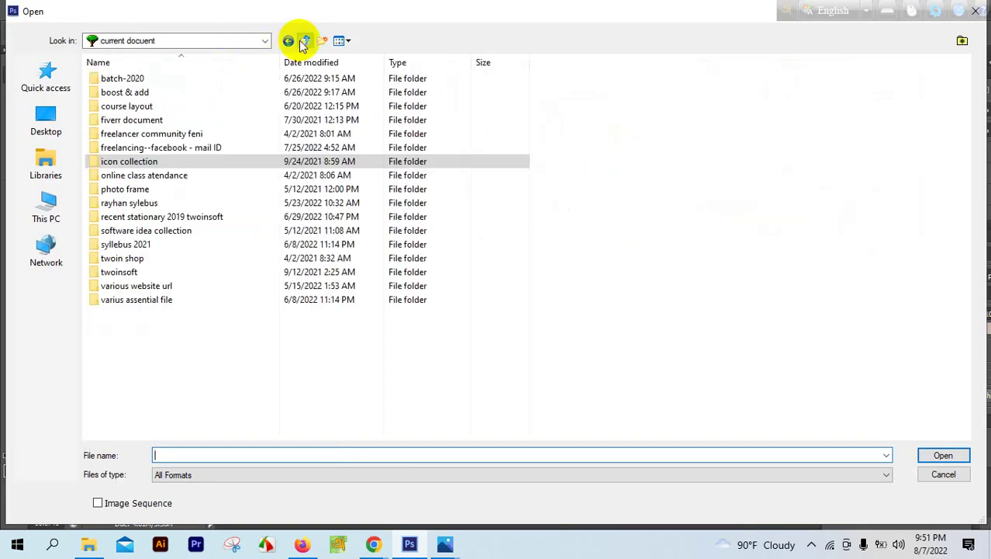
{"action": "left_click", "coordinate": [138, 273]}
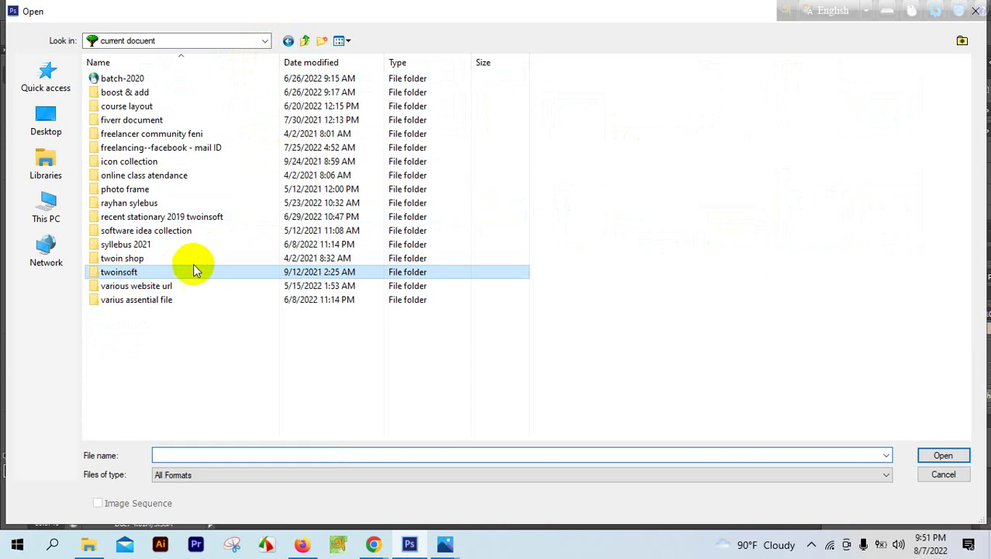
{"action": "double_click", "coordinate": [174, 274]}
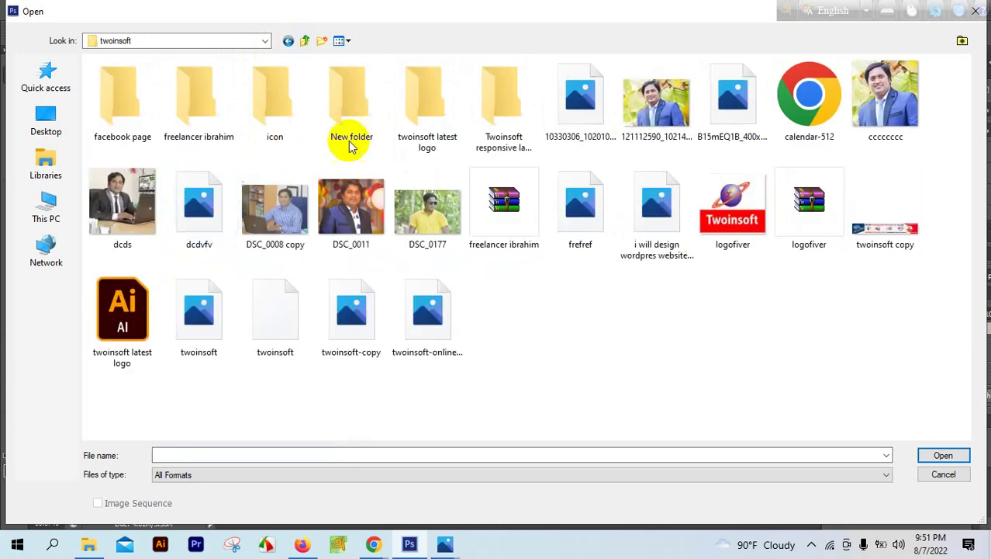
{"action": "double_click", "coordinate": [399, 113]}
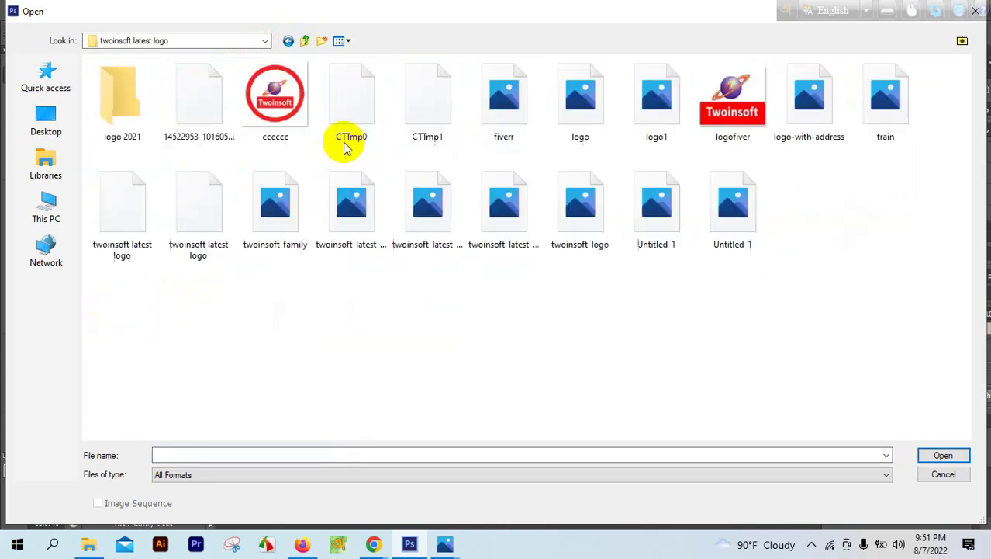
{"action": "double_click", "coordinate": [142, 126]}
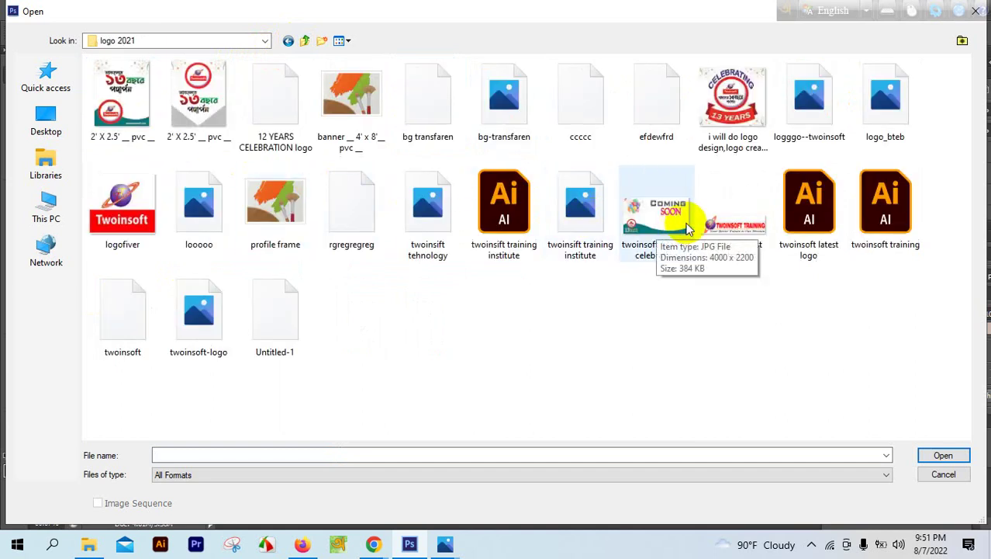
{"action": "double_click", "coordinate": [671, 224]}
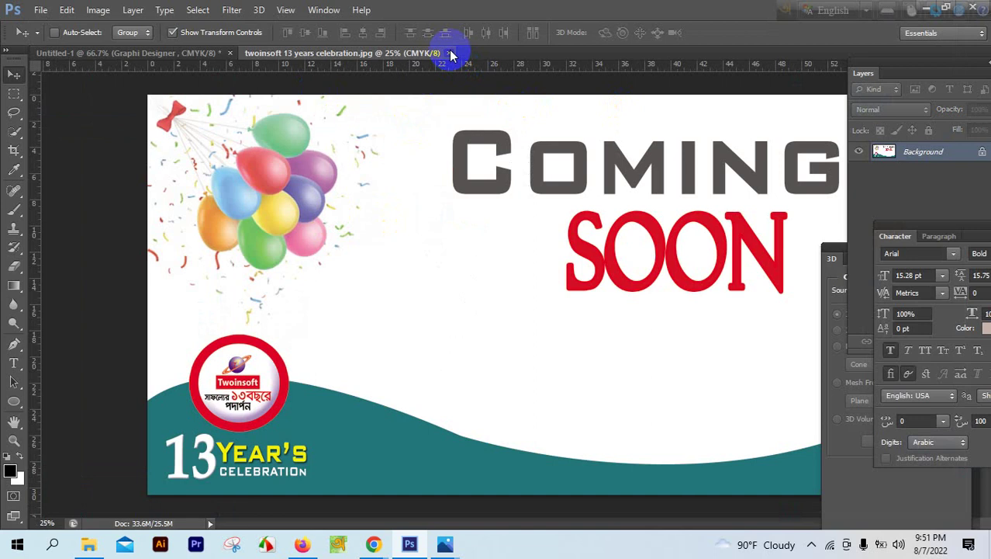
{"action": "left_click", "coordinate": [450, 53]}
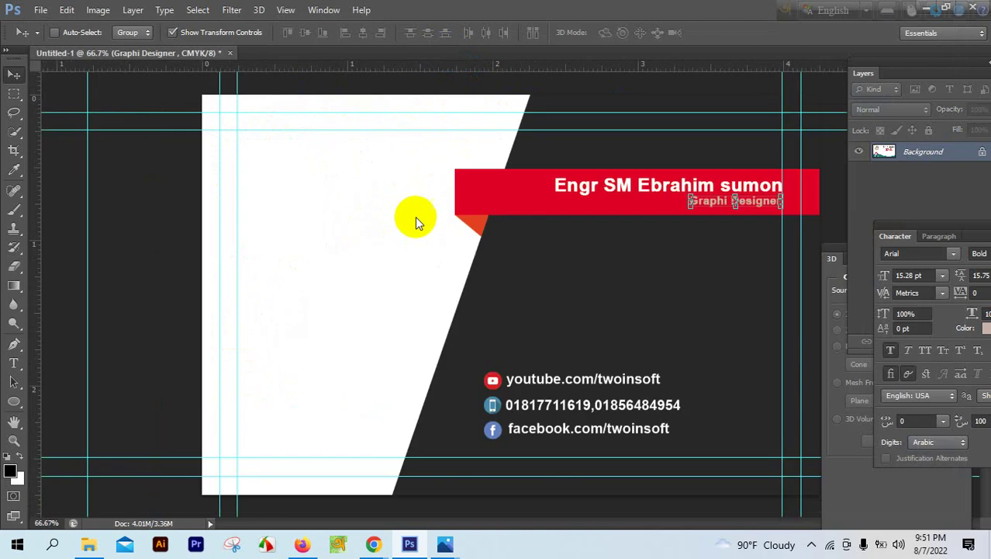
- Open 'twoinsoft latest logo training.png' and return to the Untitled-1 card document
{"action": "left_click", "coordinate": [41, 10]}
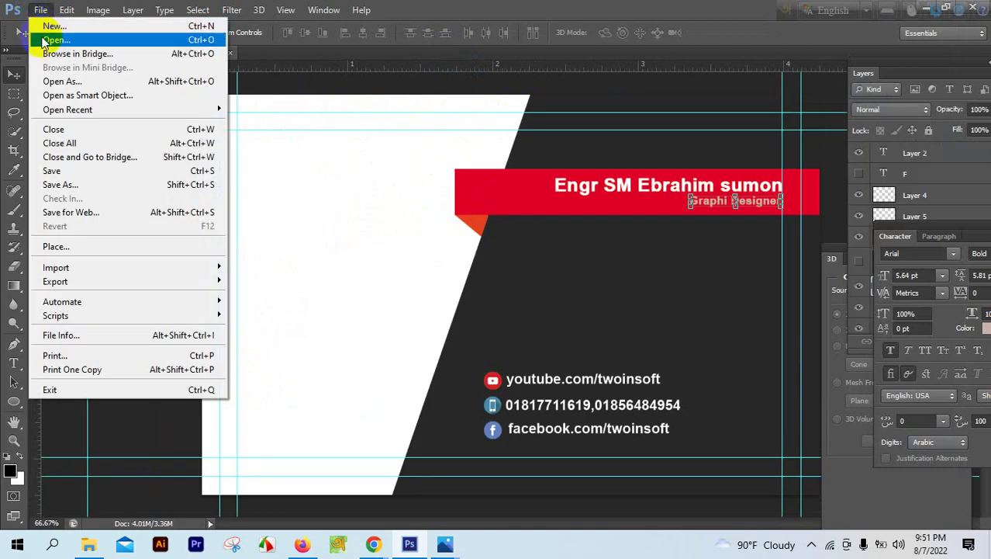
{"action": "left_click", "coordinate": [173, 87]}
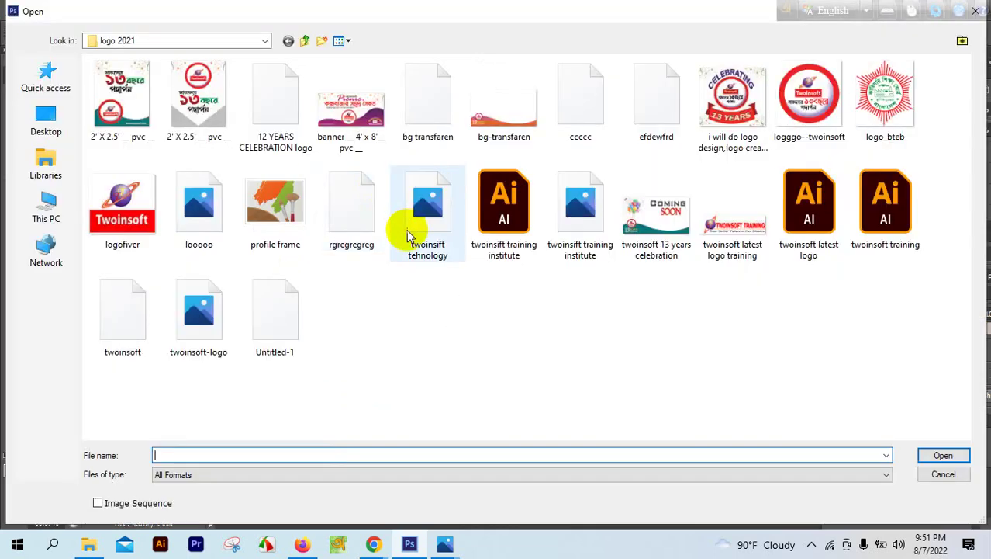
{"action": "left_click", "coordinate": [744, 243]}
{"action": "double_click", "coordinate": [743, 243]}
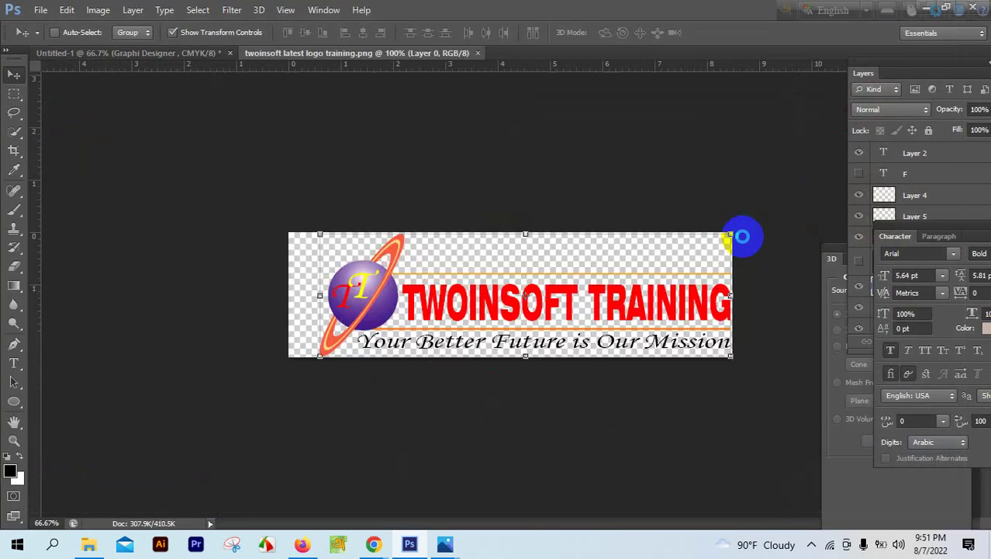
{"action": "left_click", "coordinate": [461, 303]}
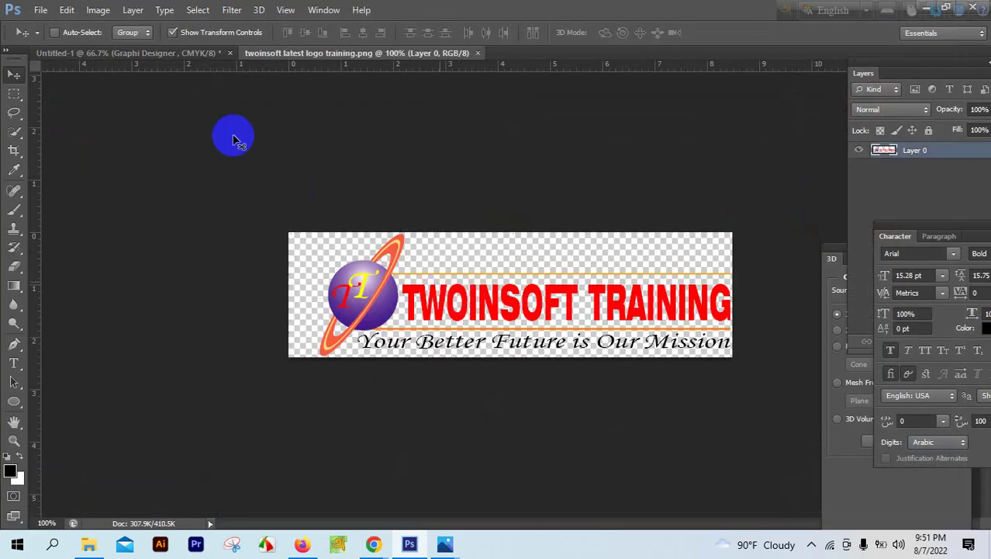
{"action": "left_click", "coordinate": [144, 54]}
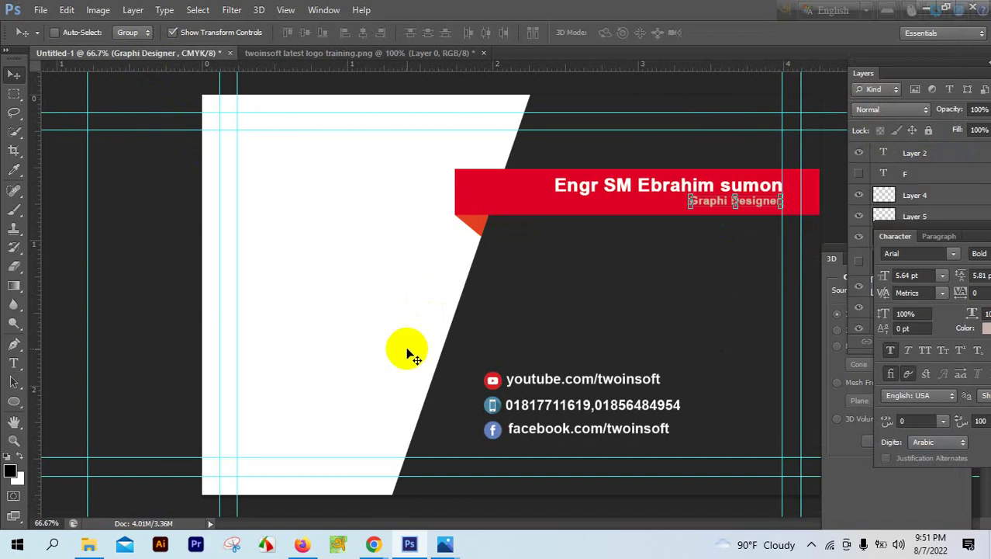
- Move the TWOINSOFT TRAINING logo to the top-left white panel, shrink it, and view the mockup
{"action": "left_click", "coordinate": [464, 310], "text": "ctrl"}
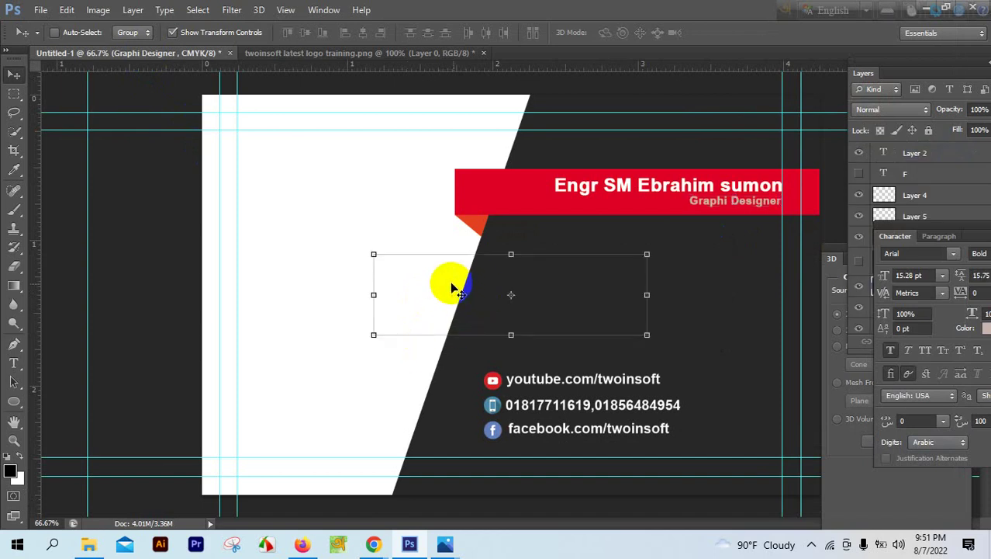
{"action": "mouse_move", "coordinate": [452, 286]}
{"action": "left_mouse_down"}
{"action": "mouse_move", "coordinate": [263, 156]}
{"action": "mouse_move", "coordinate": [287, 163]}
{"action": "left_mouse_up"}
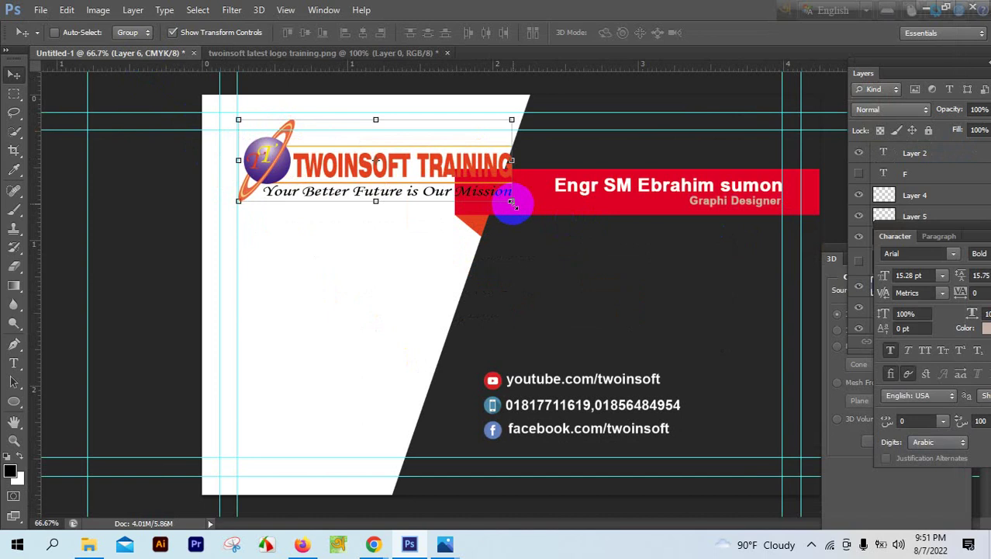
{"action": "left_click_drag", "start_coordinate": [512, 202], "coordinate": [393, 164]}
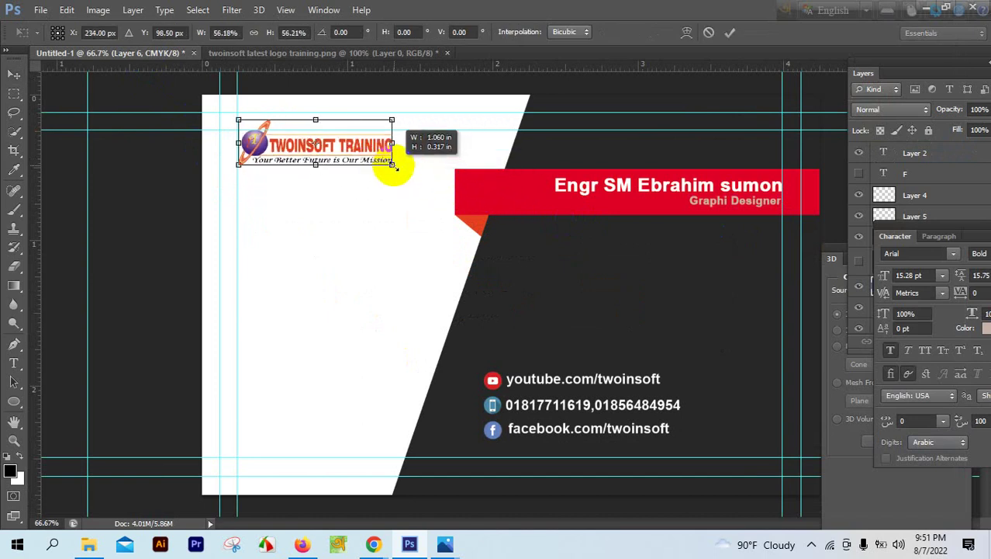
{"action": "left_click", "coordinate": [353, 172]}
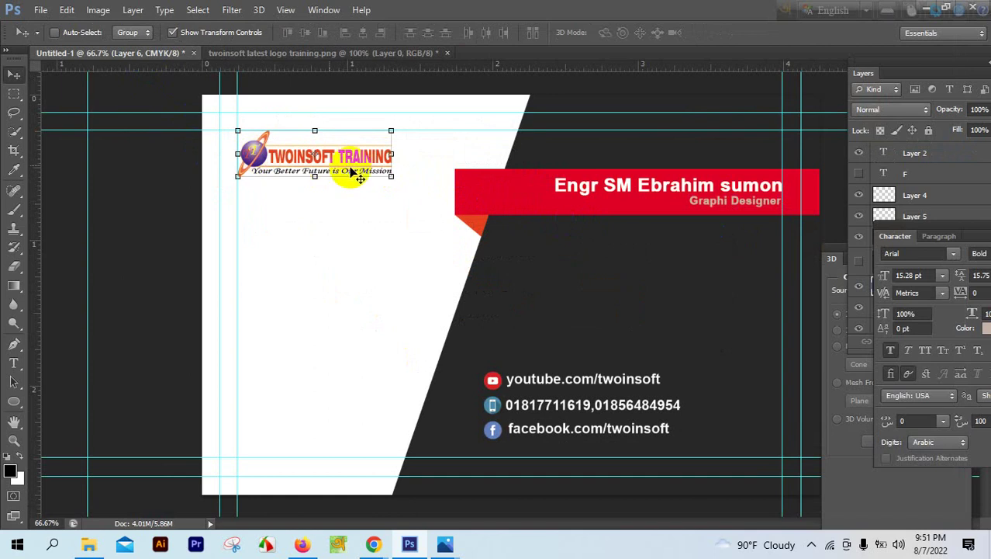
{"action": "left_click_drag", "start_coordinate": [391, 176], "coordinate": [393, 168]}
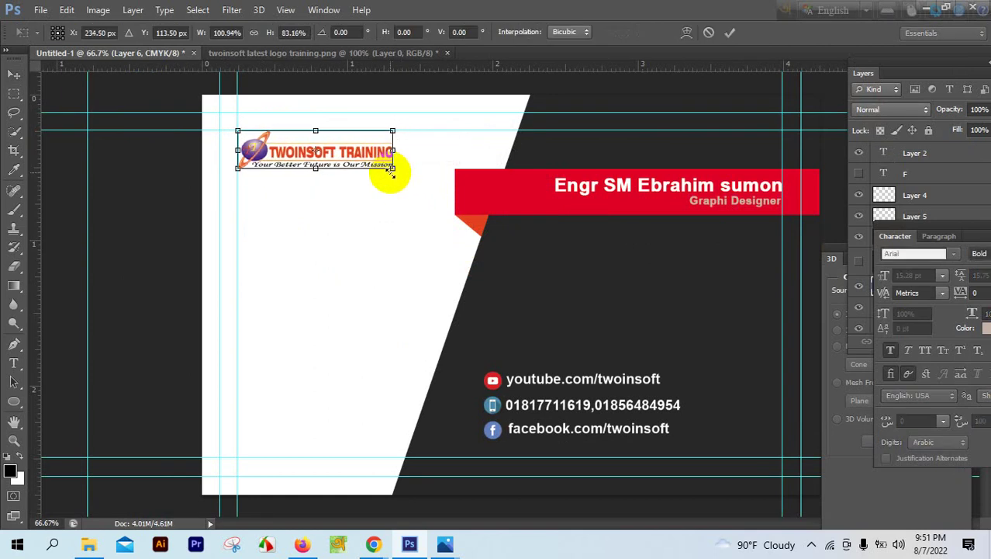
{"action": "double_click", "coordinate": [271, 169]}
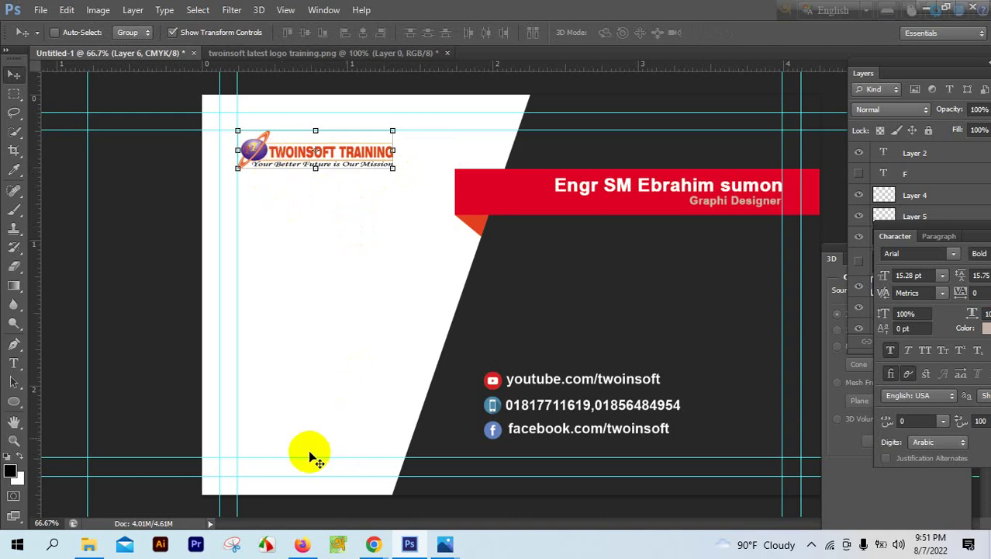
{"action": "left_click", "coordinate": [415, 544]}
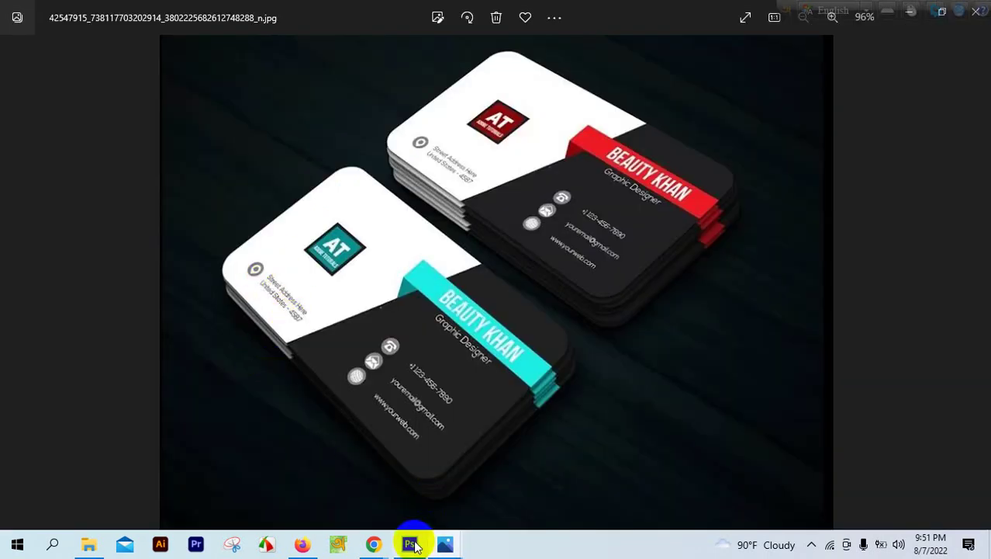
- Open 801163_featured.png from the icon folder and drag the pin image onto the business card
{"action": "left_click", "coordinate": [412, 544]}
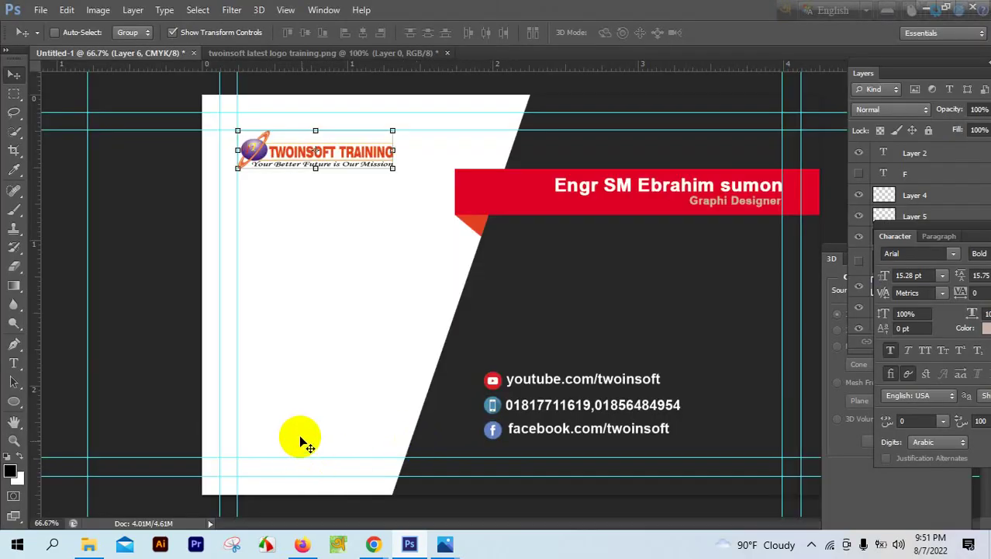
{"action": "left_click", "coordinate": [67, 10]}
{"action": "mouse_move", "coordinate": [40, 10]}
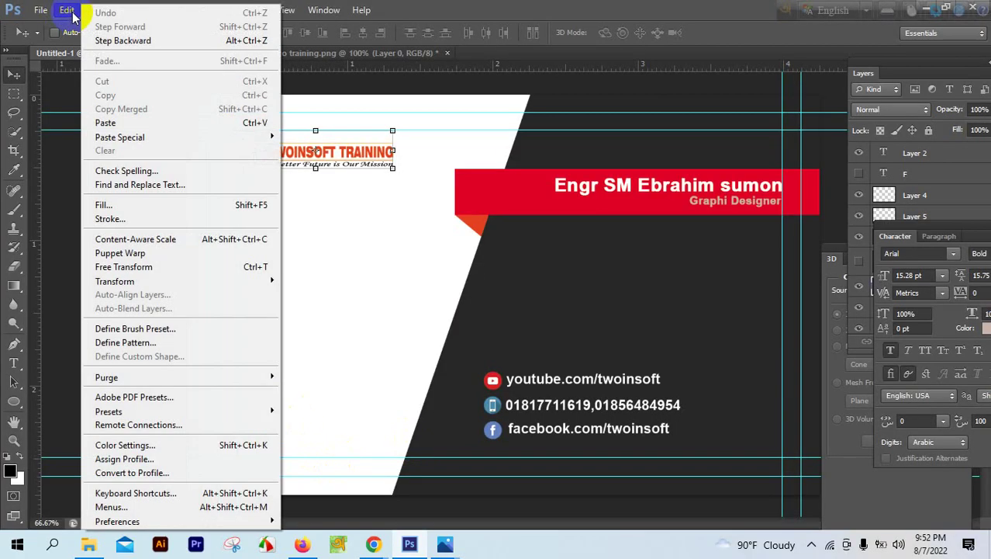
{"action": "left_click", "coordinate": [54, 39]}
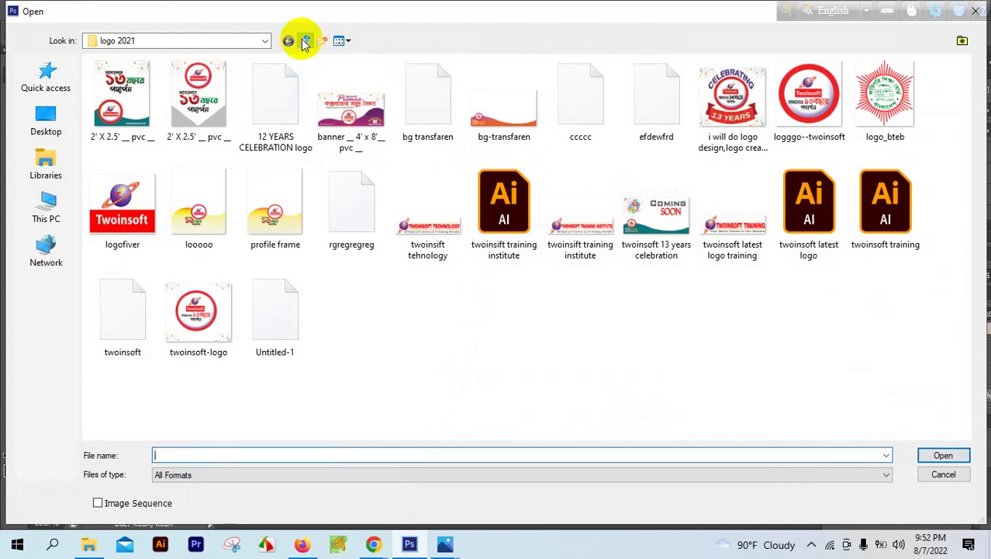
{"action": "left_click", "coordinate": [305, 42]}
{"action": "left_click", "coordinate": [305, 41]}
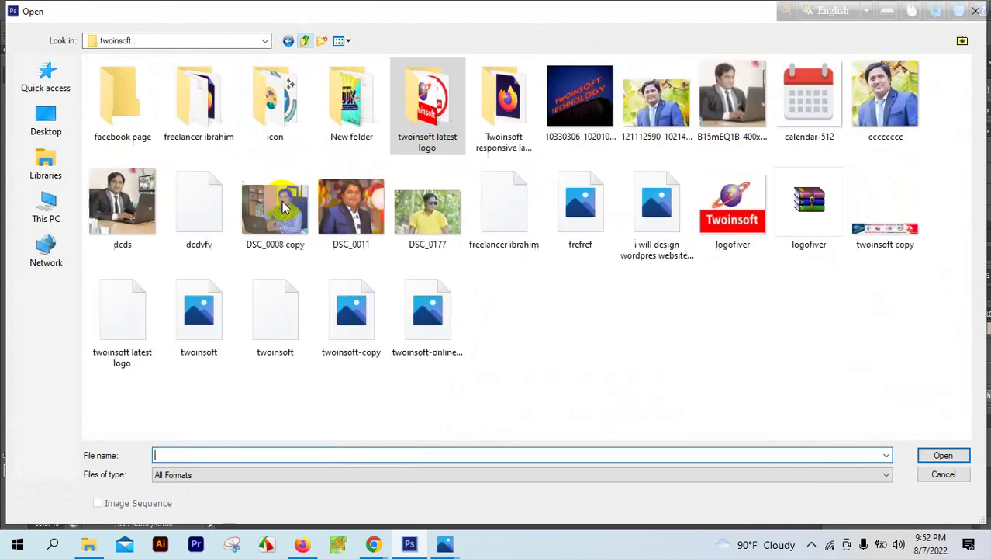
{"action": "left_click", "coordinate": [305, 41]}
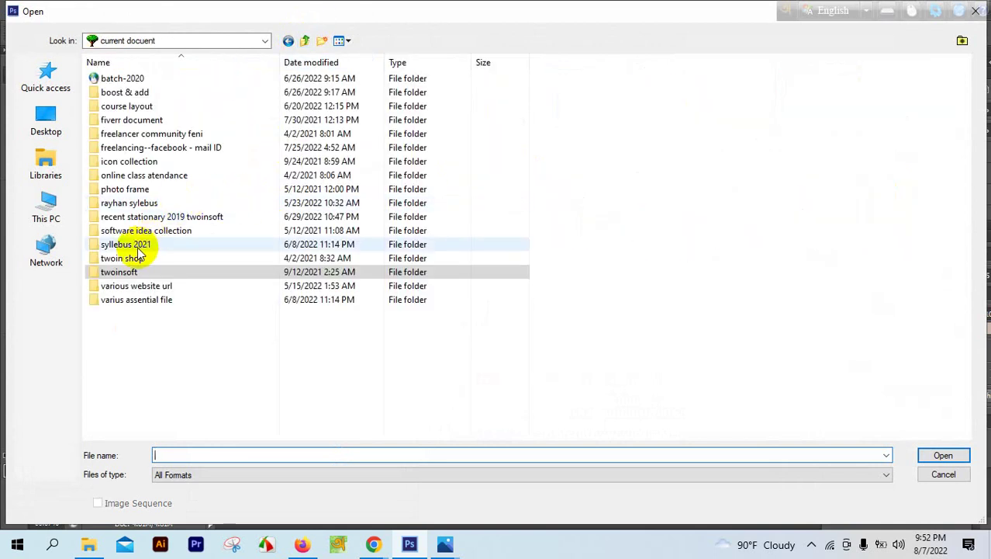
{"action": "double_click", "coordinate": [130, 162]}
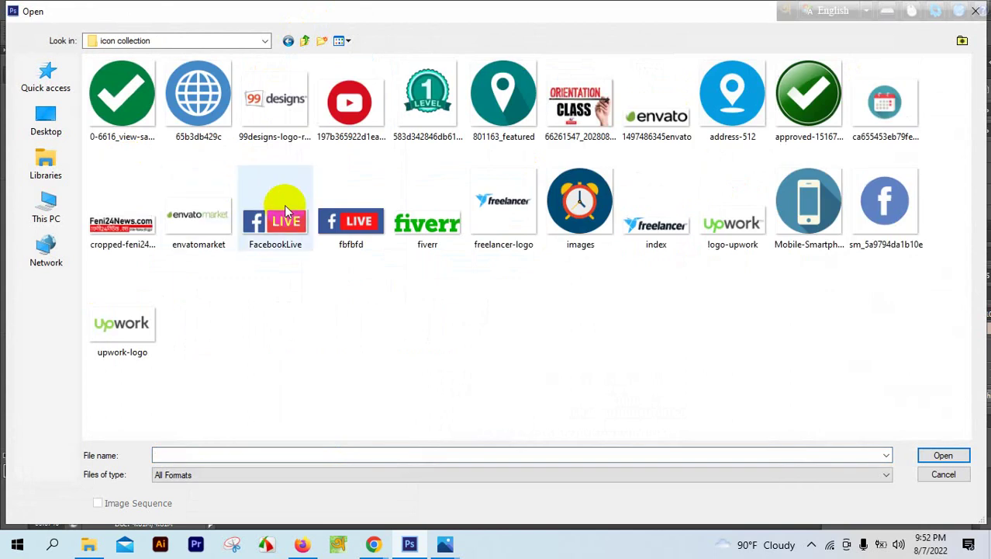
{"action": "double_click", "coordinate": [503, 107]}
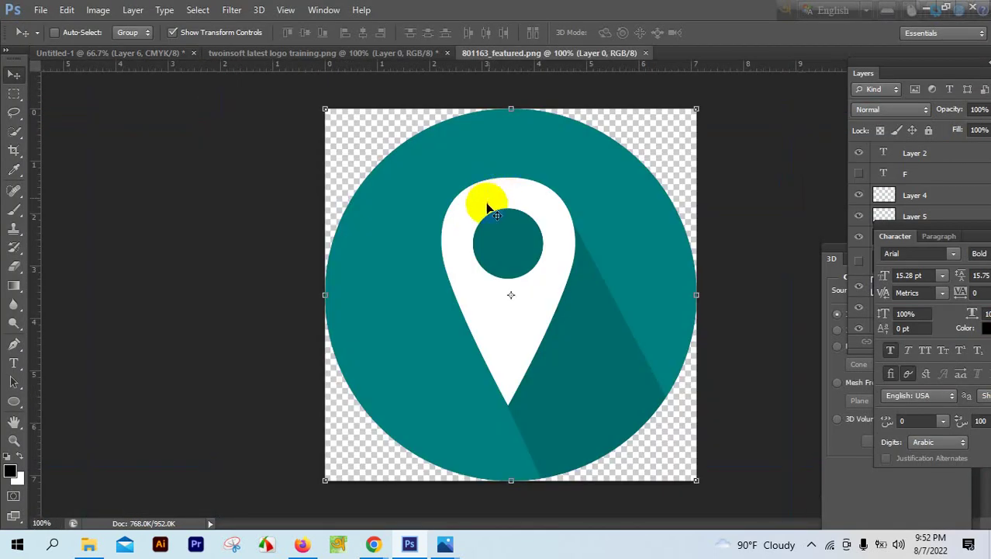
{"action": "left_click_drag", "start_coordinate": [487, 208], "coordinate": [122, 58]}
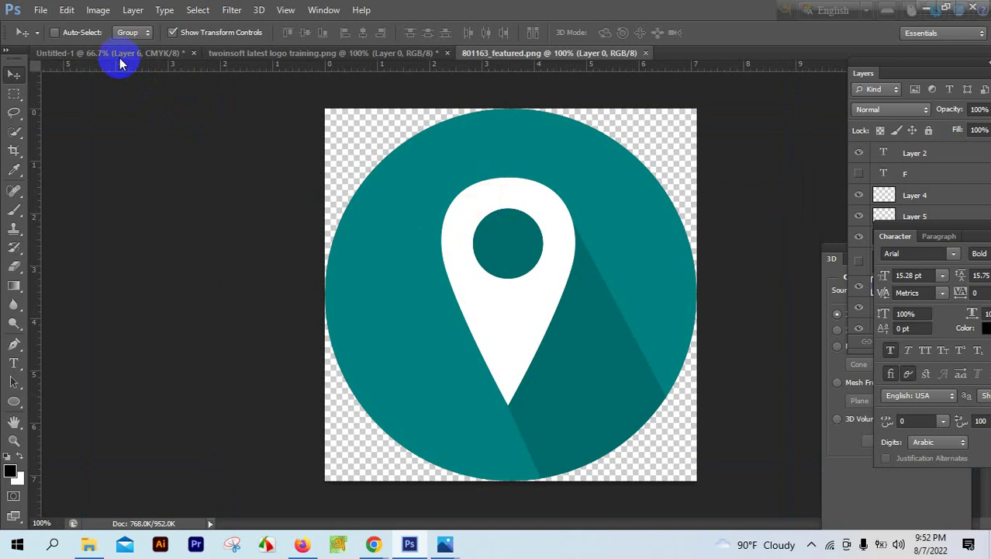
{"action": "left_click_drag", "start_coordinate": [120, 62], "coordinate": [232, 159]}
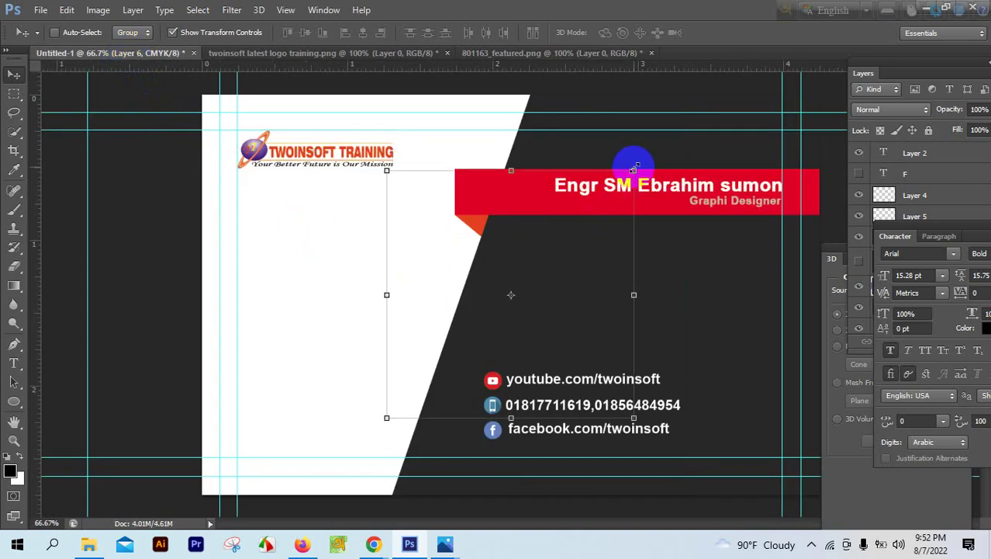
- Scale the location pin to about 34.42% and place it at the white panel's lower-left edge
{"action": "left_click_drag", "start_coordinate": [634, 170], "coordinate": [443, 322]}
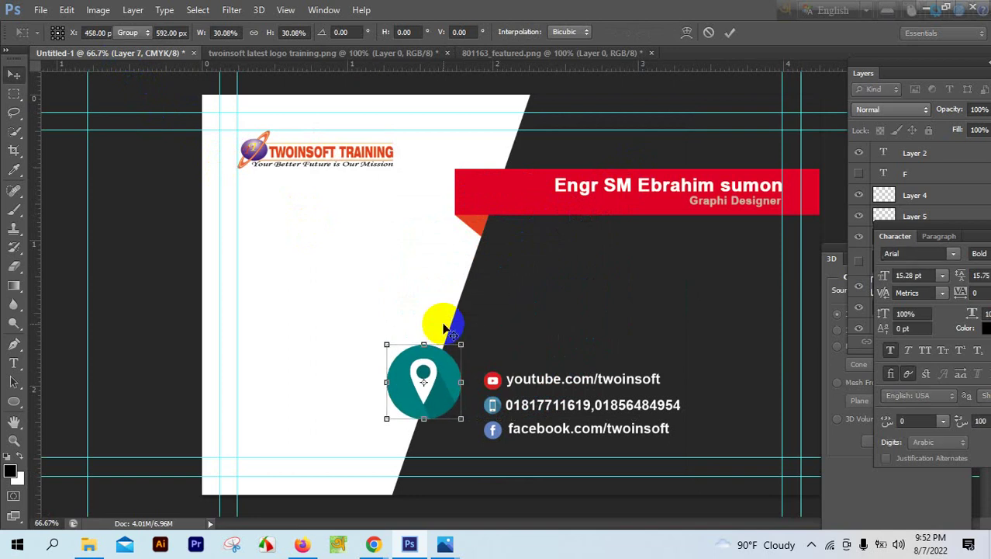
{"action": "key", "text": "ctrl+plus"}
{"action": "key", "text": "Return"}
{"action": "key", "text": "ctrl+plus"}
{"action": "mouse_move", "coordinate": [337, 301]}
{"action": "left_mouse_down"}
{"action": "mouse_move", "coordinate": [620, 209]}
{"action": "mouse_move", "coordinate": [473, 252]}
{"action": "mouse_move", "coordinate": [150, 128]}
{"action": "mouse_move", "coordinate": [160, 123]}
{"action": "left_mouse_up"}
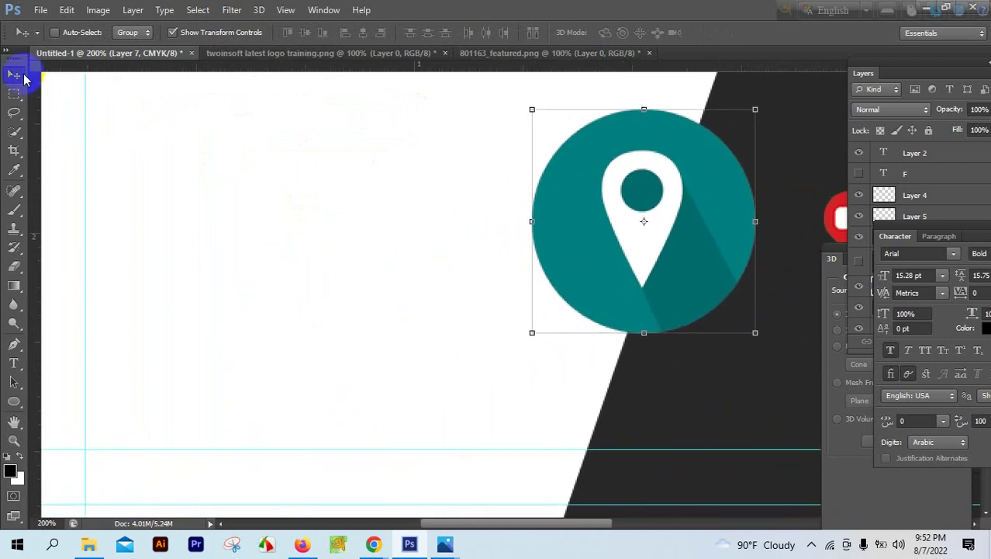
{"action": "left_click_drag", "start_coordinate": [553, 144], "coordinate": [246, 292]}
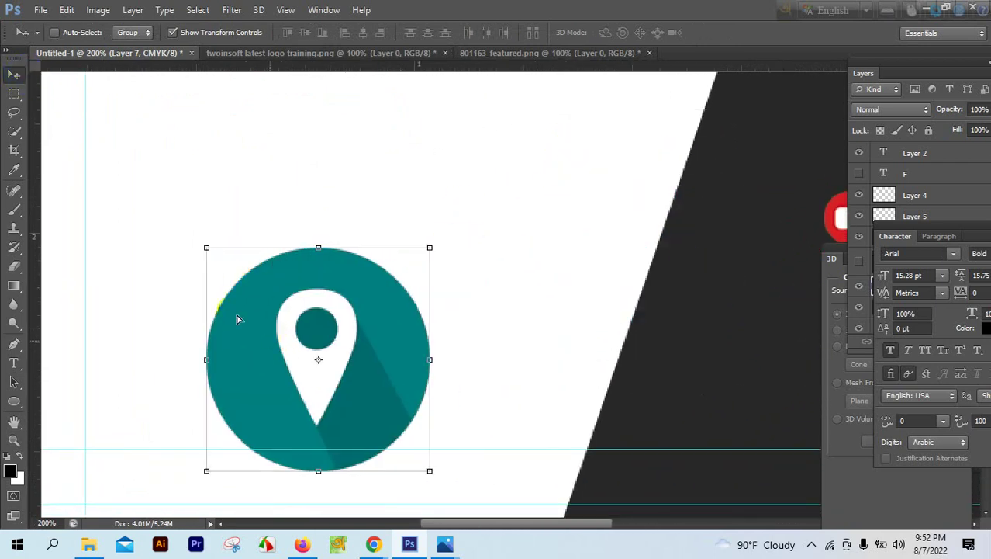
{"action": "left_click_drag", "start_coordinate": [277, 355], "coordinate": [156, 309]}
{"action": "left_click_drag", "start_coordinate": [307, 205], "coordinate": [159, 306]}
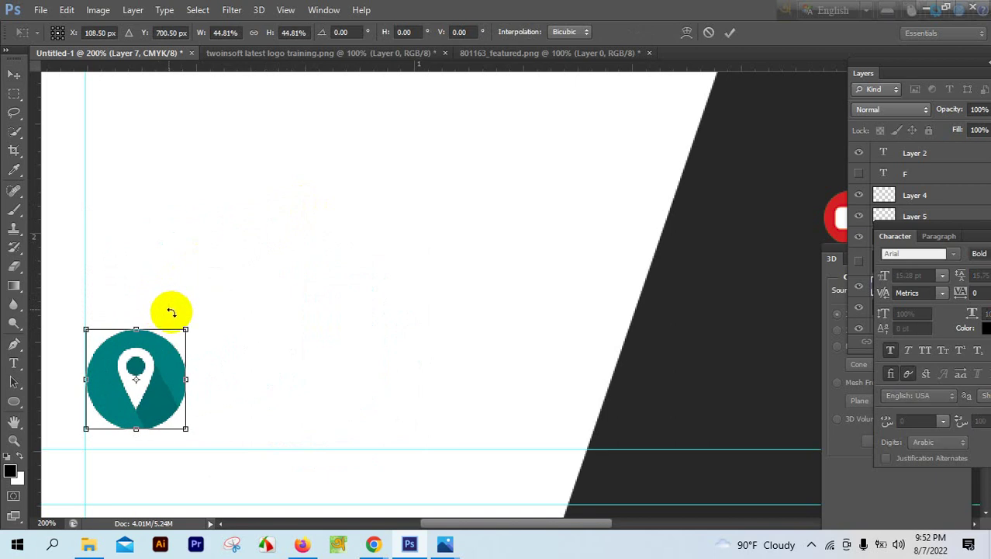
{"action": "left_click_drag", "start_coordinate": [186, 328], "coordinate": [162, 353]}
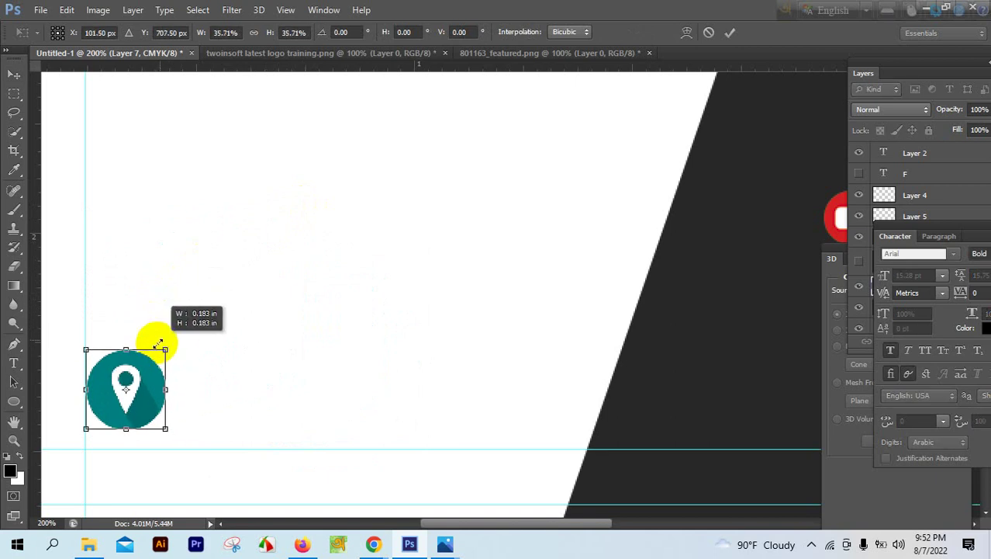
{"action": "double_click", "coordinate": [125, 390]}
{"action": "left_click_drag", "start_coordinate": [131, 381], "coordinate": [131, 366]}
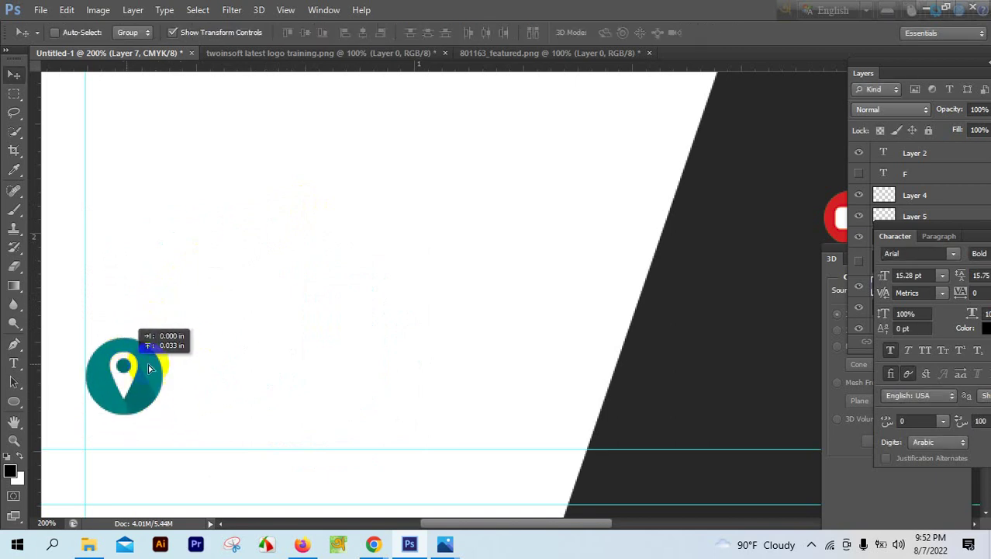
{"action": "left_click_drag", "start_coordinate": [634, 333], "coordinate": [618, 339]}
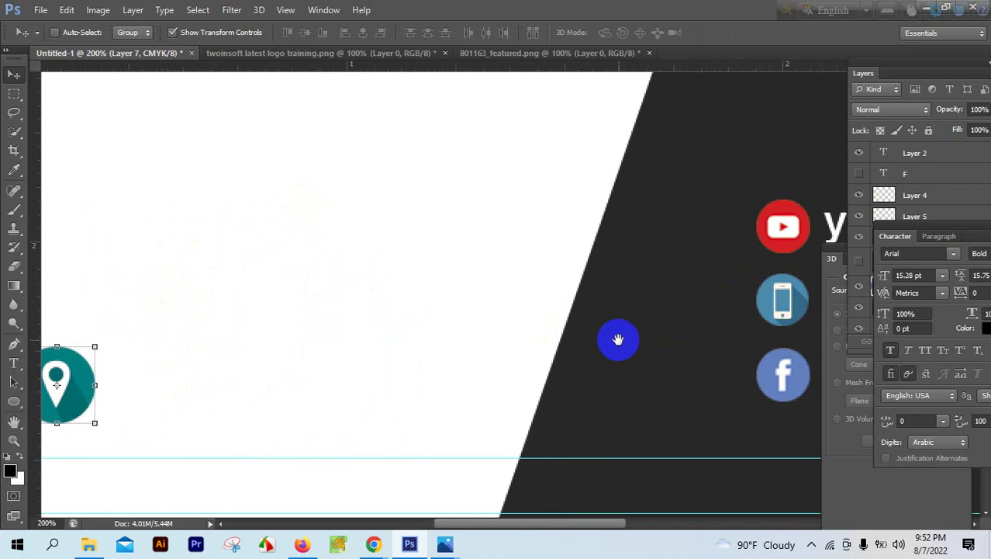
- Duplicate the youtube.com/twoinsoft text onto the white panel and colour it #302a2a
{"action": "left_click_drag", "start_coordinate": [887, 203], "coordinate": [837, 225]}
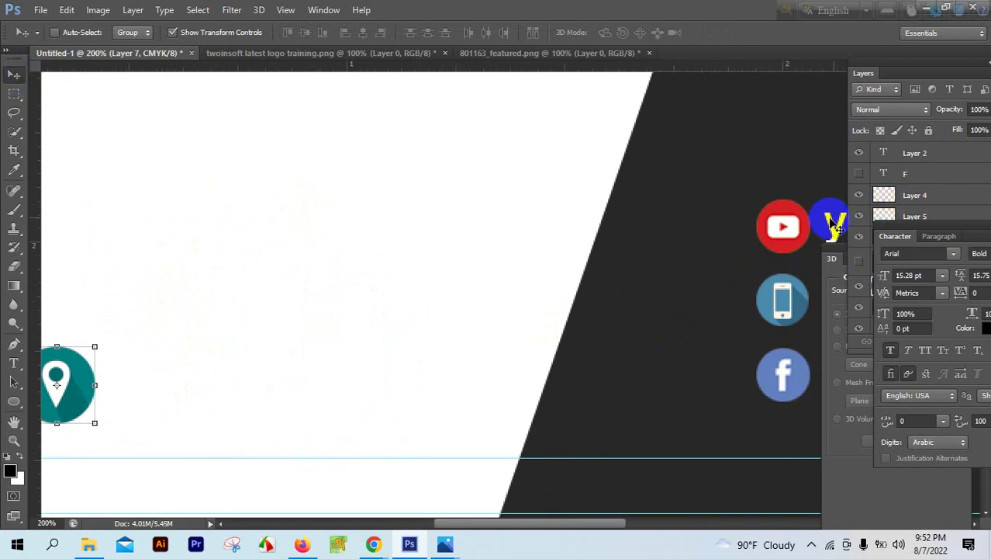
{"action": "right_click", "coordinate": [837, 225]}
{"action": "left_click", "coordinate": [845, 226]}
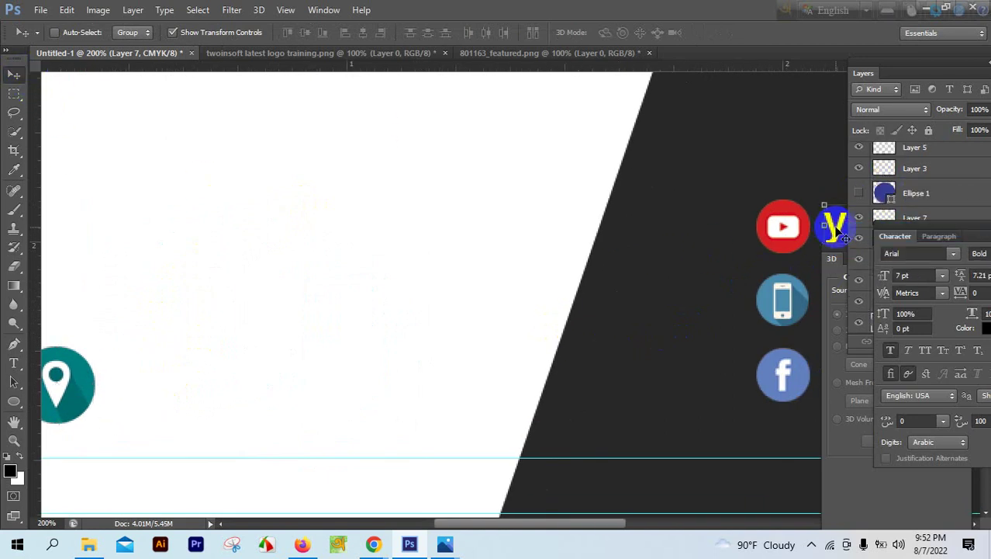
{"action": "left_click_drag", "start_coordinate": [818, 234], "coordinate": [199, 369]}
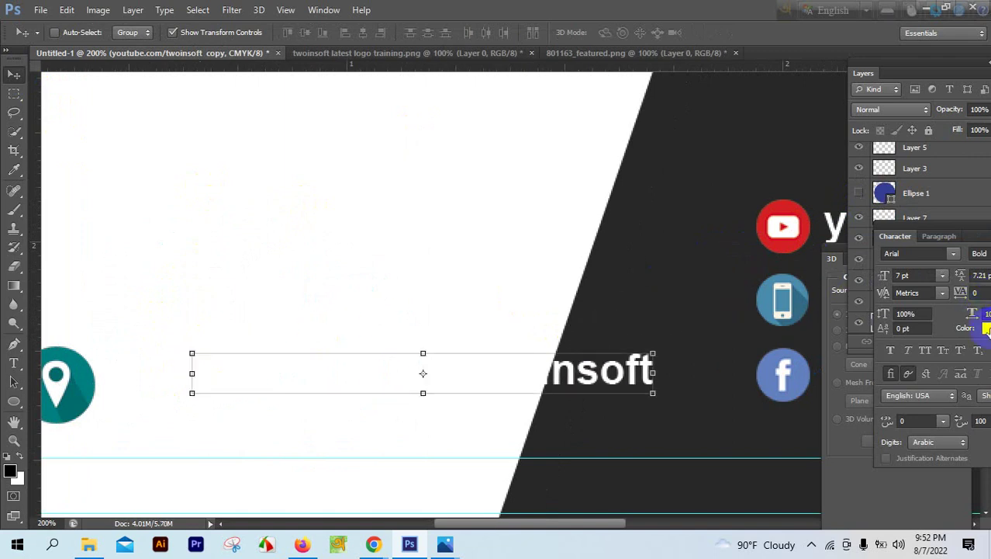
{"action": "left_click", "coordinate": [987, 329]}
{"action": "left_click_drag", "start_coordinate": [487, 339], "coordinate": [435, 339]}
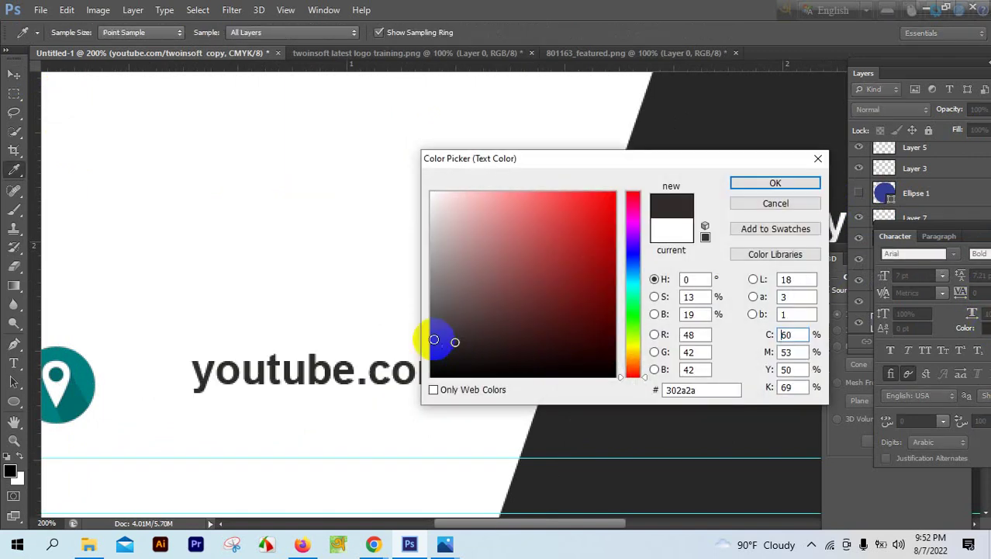
{"action": "left_click", "coordinate": [776, 184]}
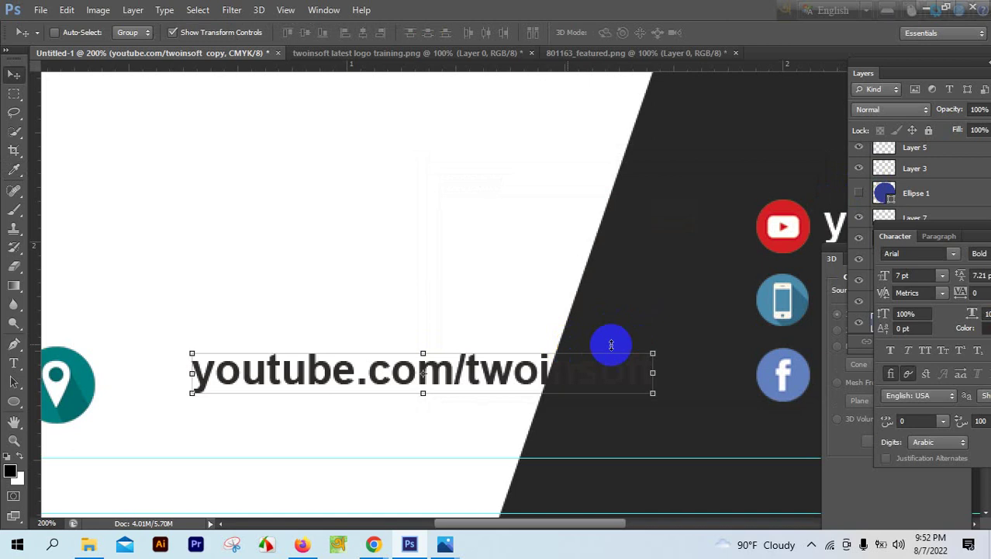
- Shrink the copy to 3.69 pt, move it beside the pin, and select its text
{"action": "left_click_drag", "start_coordinate": [653, 353], "coordinate": [424, 373]}
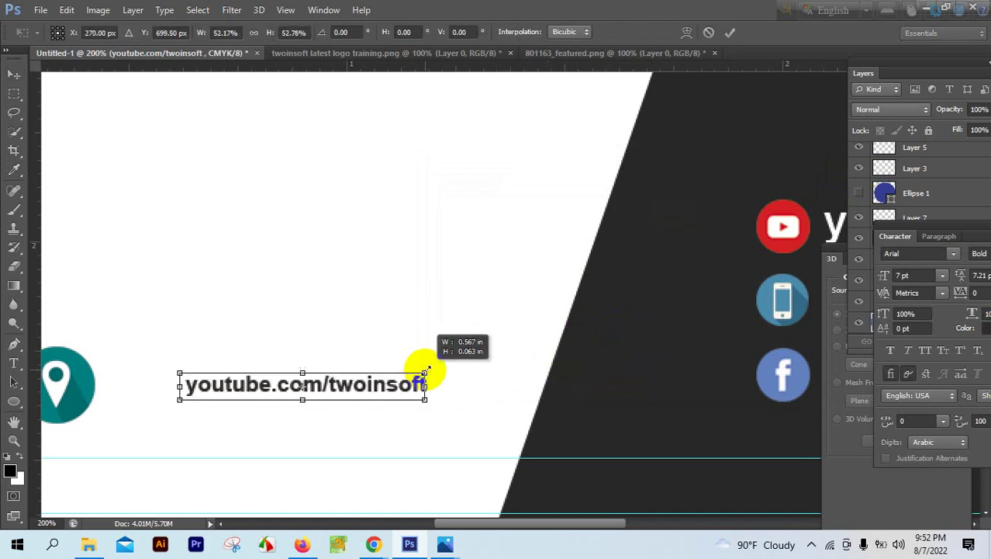
{"action": "key", "text": "Return"}
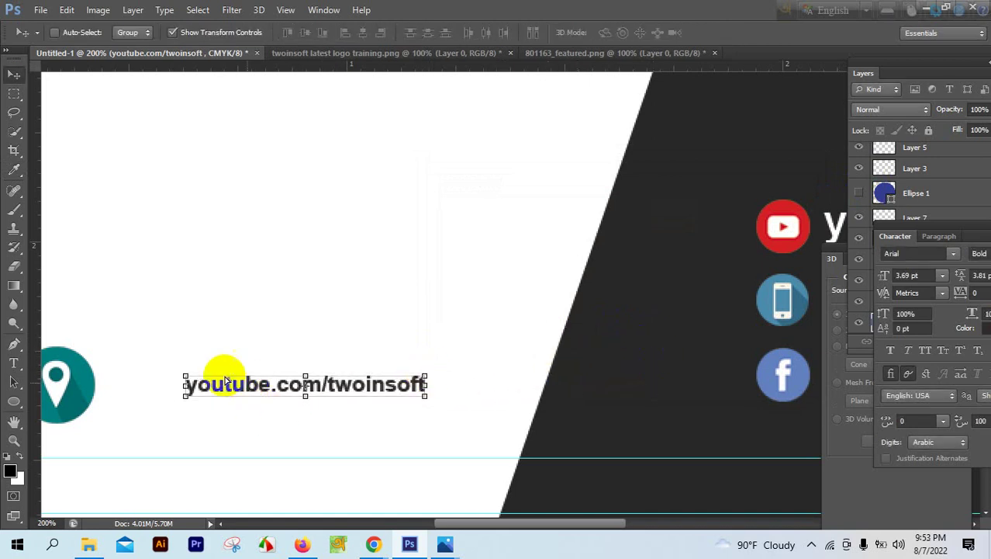
{"action": "mouse_move", "coordinate": [233, 381]}
{"action": "left_mouse_down"}
{"action": "mouse_move", "coordinate": [153, 370]}
{"action": "mouse_move", "coordinate": [167, 373]}
{"action": "left_mouse_up"}
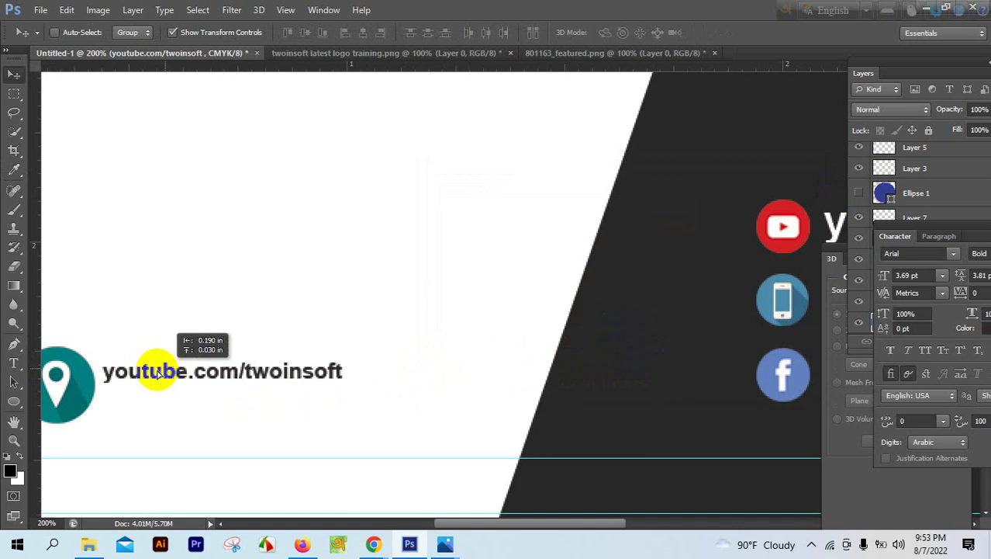
{"action": "left_click", "coordinate": [14, 363]}
{"action": "left_click", "coordinate": [114, 376]}
{"action": "left_click_drag", "start_coordinate": [345, 374], "coordinate": [103, 378]}
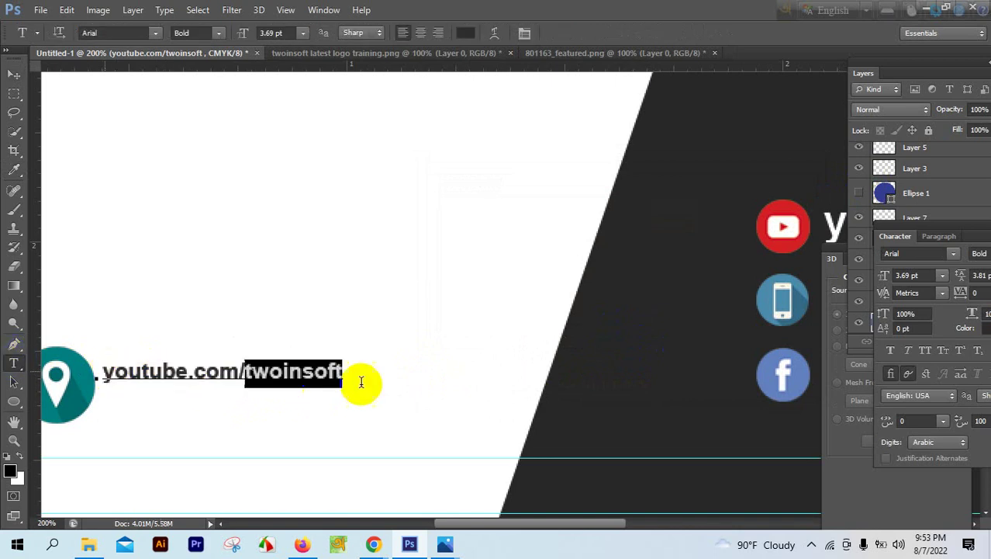
- Replace the copied text beside the pin with the two-line street address
{"action": "left_click", "coordinate": [104, 378]}
{"action": "key", "text": "ctrl+a"}
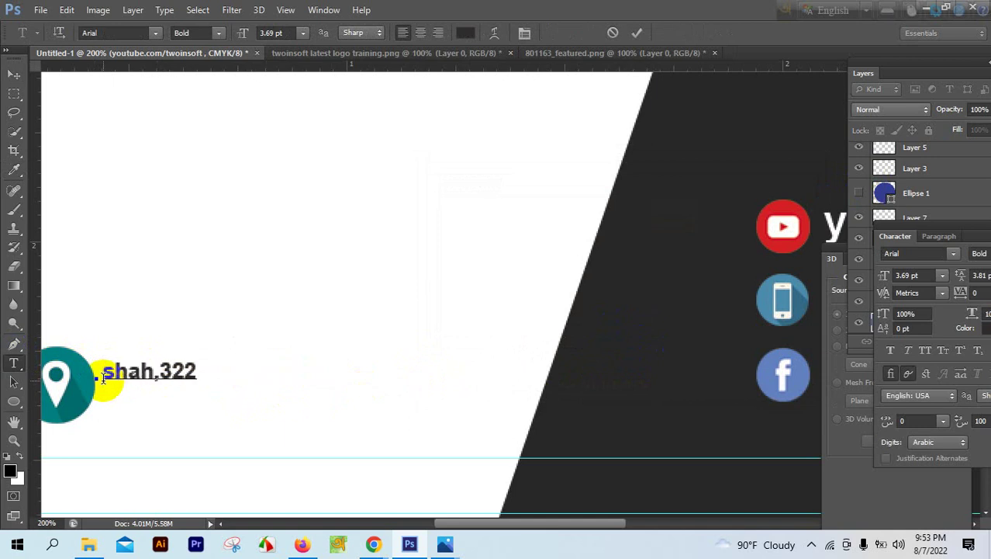
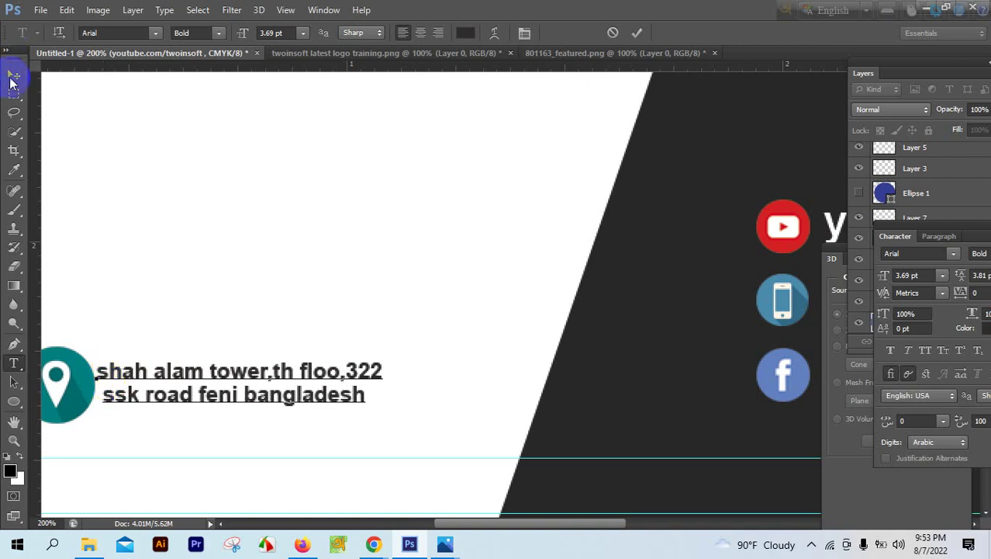
- Nudge the address block and redo the break between its two lines
{"action": "left_click", "coordinate": [13, 77]}
{"action": "left_click_drag", "start_coordinate": [159, 371], "coordinate": [165, 377]}
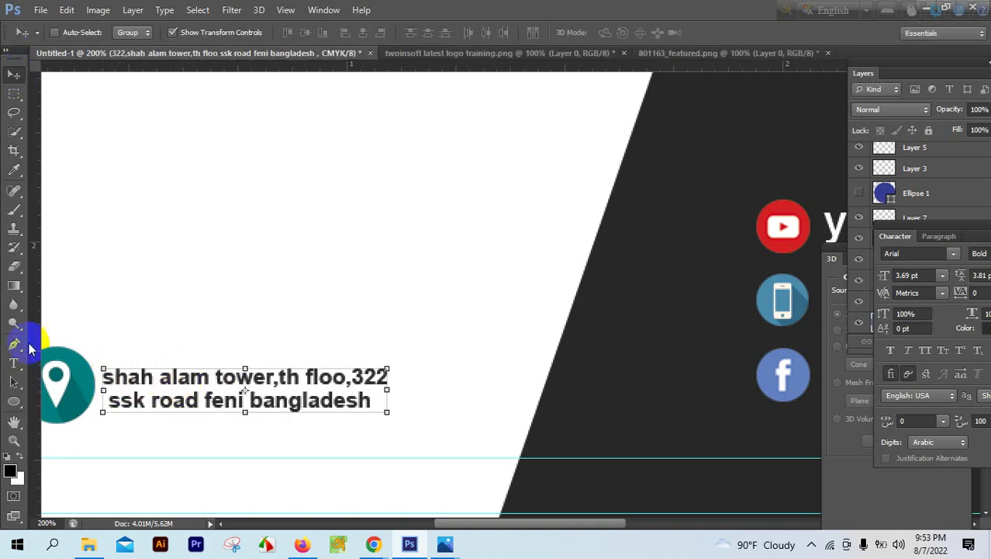
{"action": "left_click", "coordinate": [14, 363]}
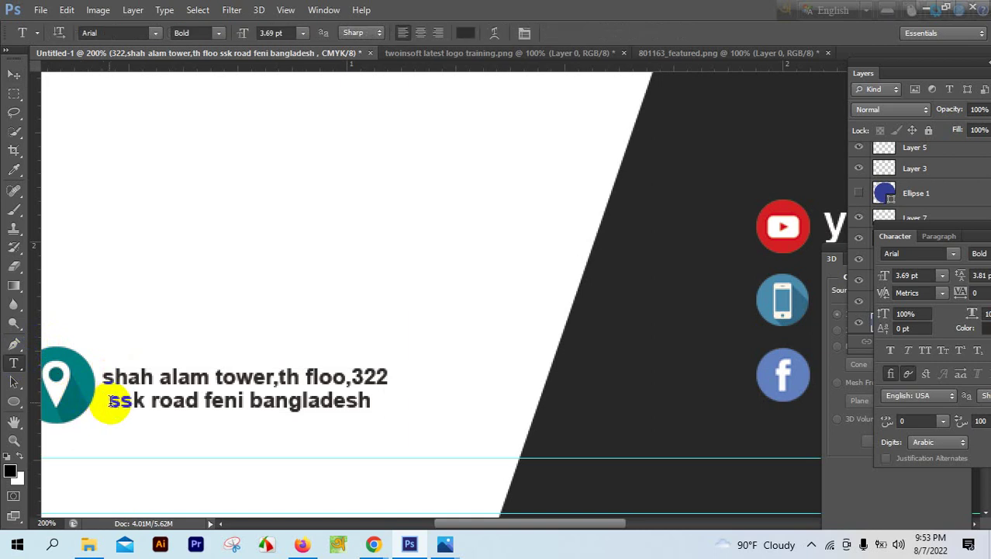
{"action": "triple_click", "coordinate": [112, 401]}
{"action": "left_click", "coordinate": [110, 401]}
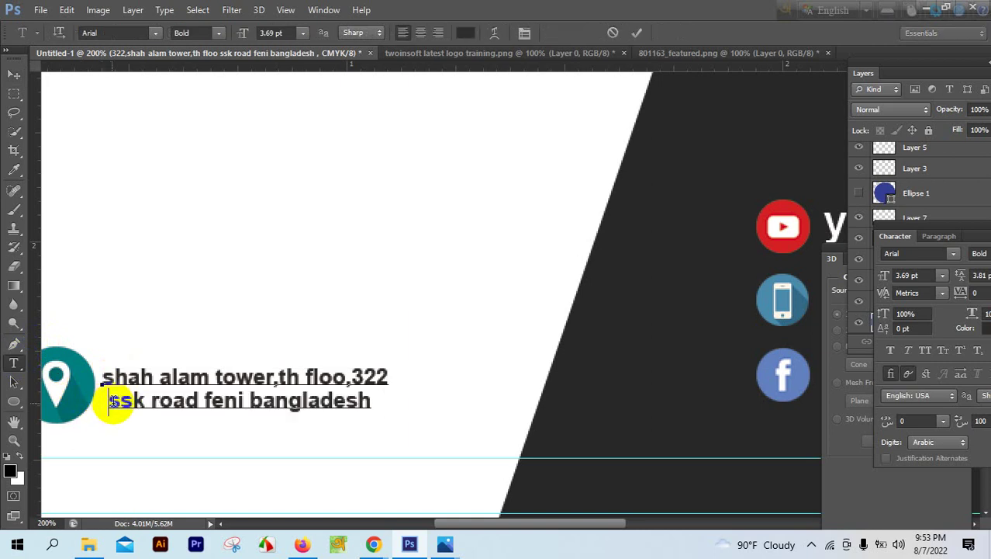
{"action": "key", "text": "BackSpace"}
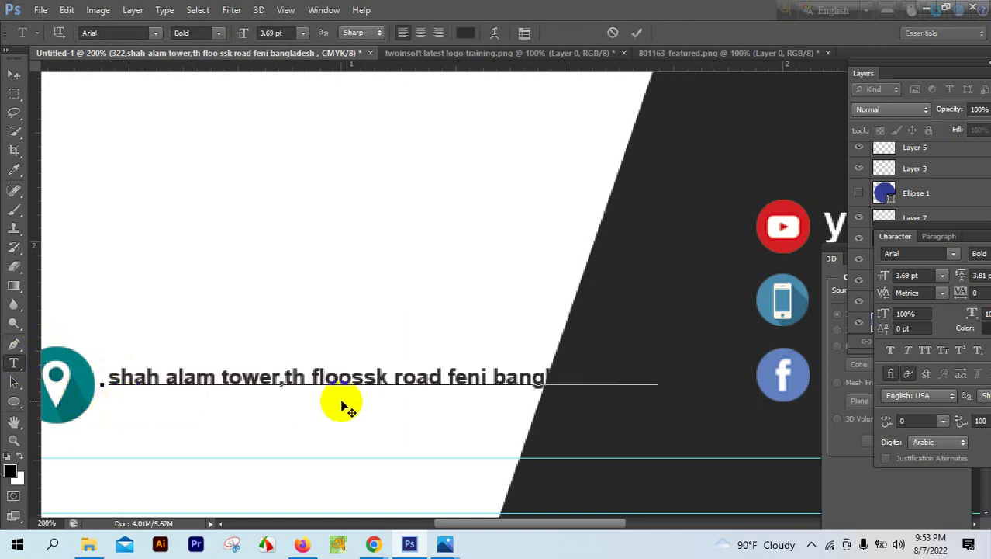
{"action": "key", "text": "Return"}
{"action": "triple_click", "coordinate": [114, 403]}
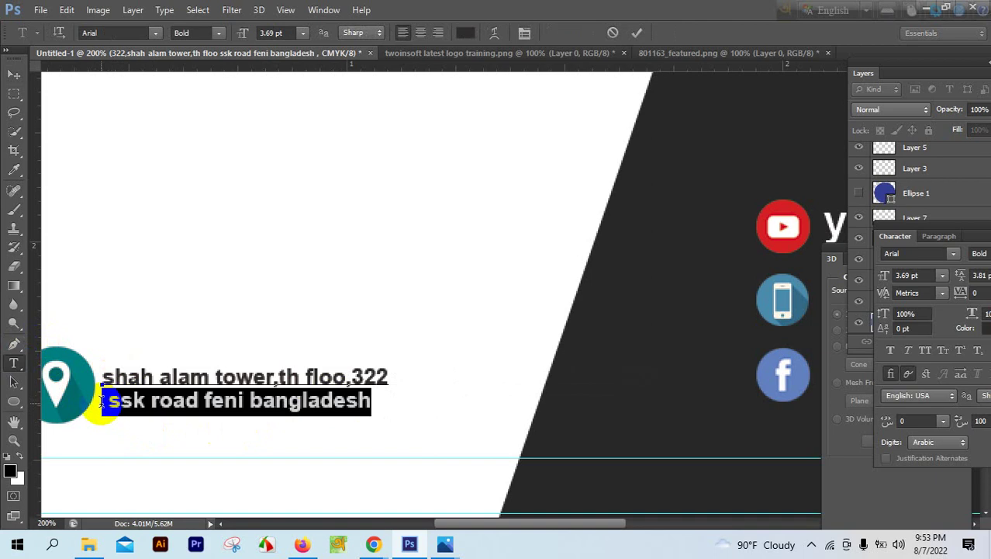
{"action": "left_click", "coordinate": [104, 401]}
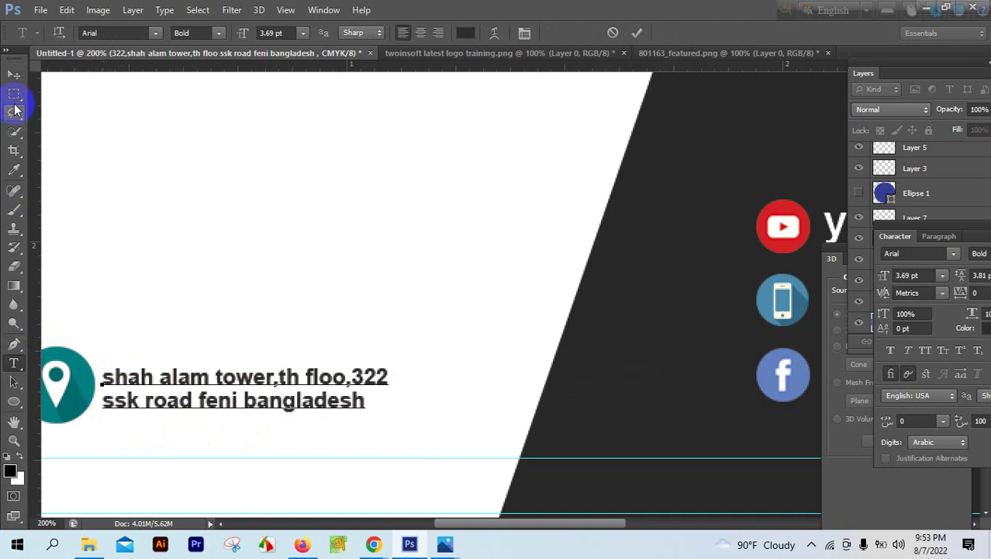
- Position the address next to the pin and enlarge it to about 115% (4.24 pt)
{"action": "left_click", "coordinate": [14, 73]}
{"action": "left_click_drag", "start_coordinate": [152, 396], "coordinate": [133, 370]}
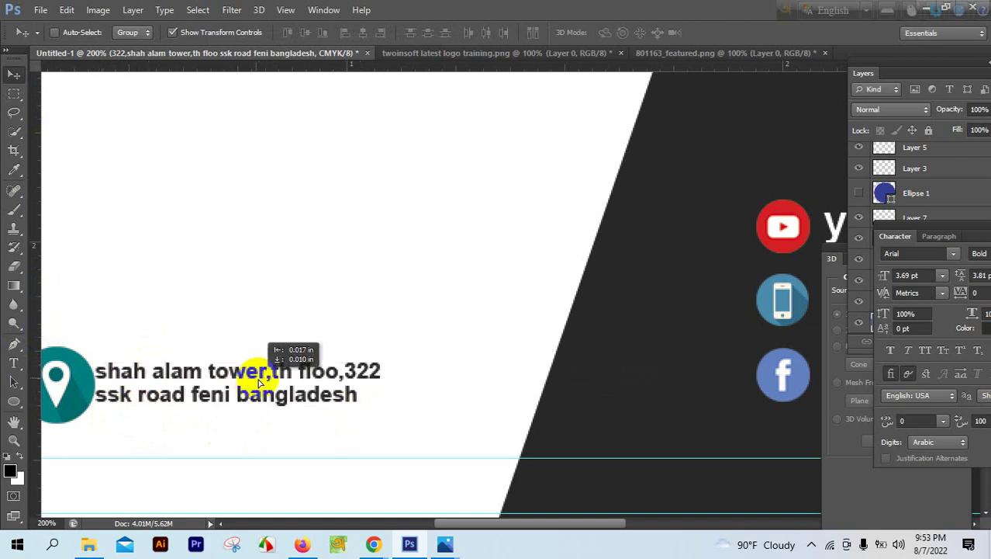
{"action": "left_click_drag", "start_coordinate": [260, 374], "coordinate": [236, 397]}
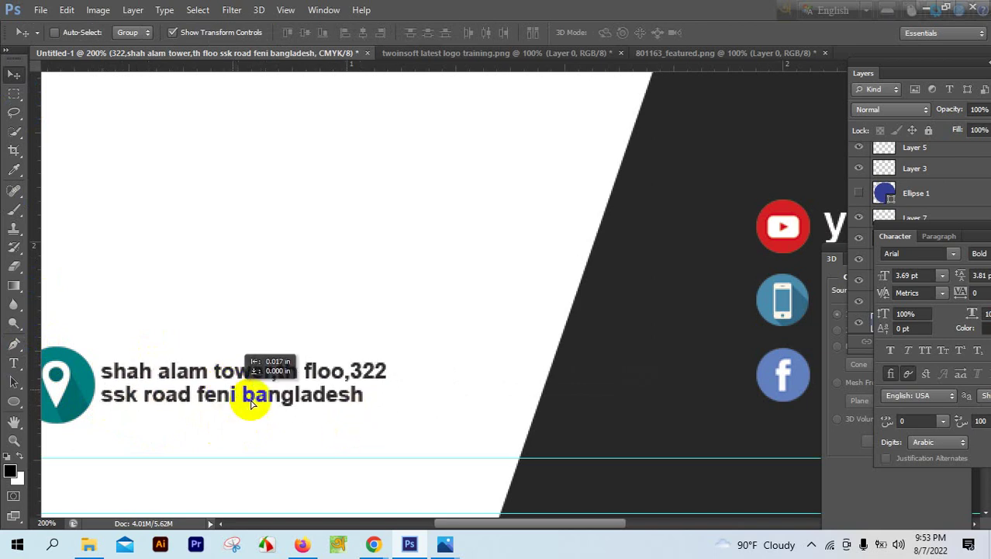
{"action": "left_click_drag", "start_coordinate": [386, 405], "coordinate": [428, 425]}
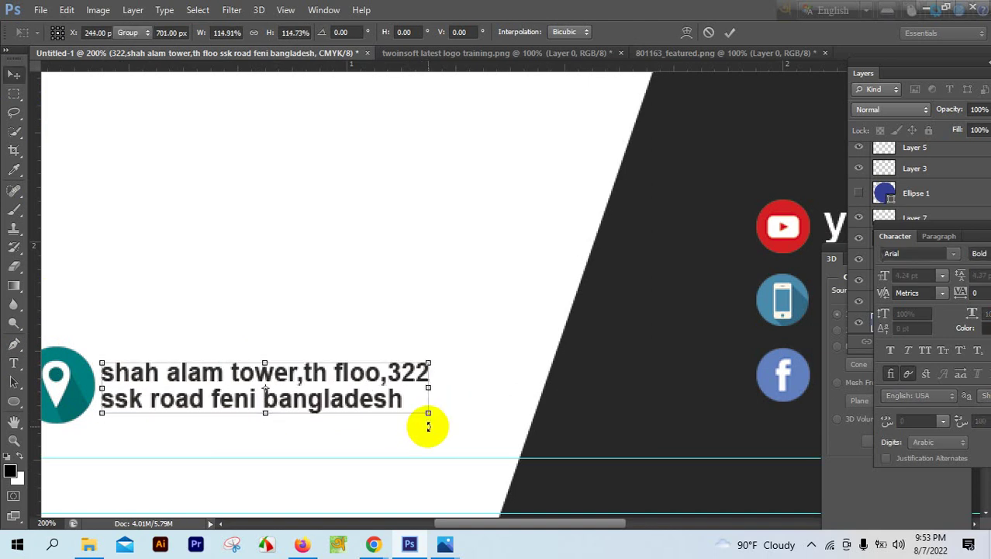
{"action": "key", "text": "ctrl+minus"}
{"action": "key", "text": "ctrl+minus"}
{"action": "key", "text": "ctrl+minus"}
{"action": "key", "text": "ctrl+minus"}
{"action": "key", "text": "Return"}
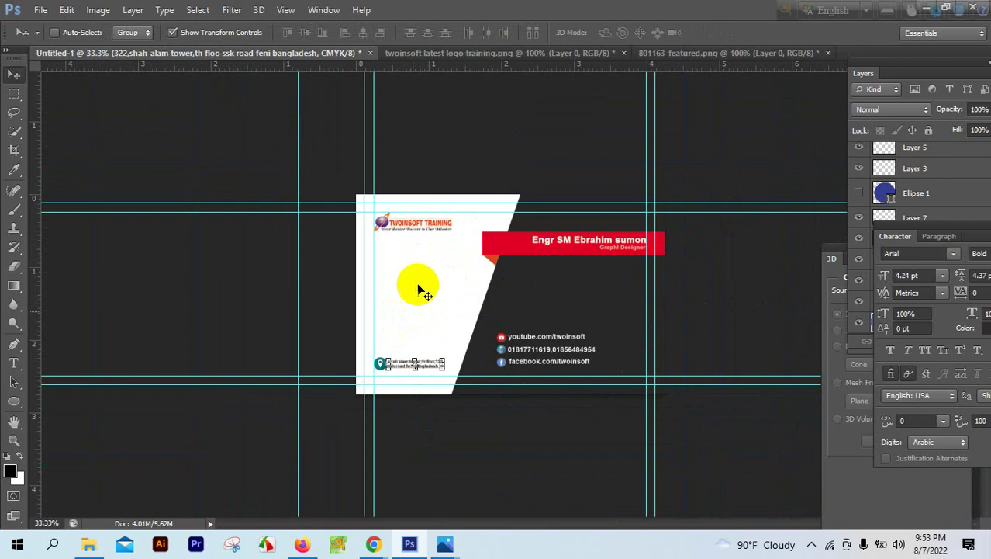
{"action": "mouse_move", "coordinate": [374, 545]}
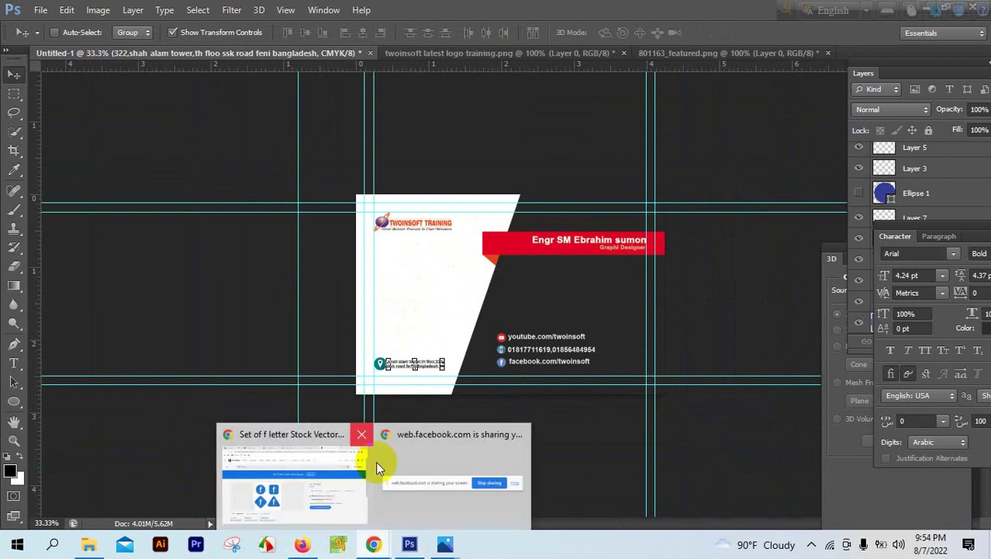
- Bring Chrome to the front and run a Google search for 'google' from the address bar
{"action": "left_click", "coordinate": [346, 487]}
{"action": "left_click", "coordinate": [318, 43]}
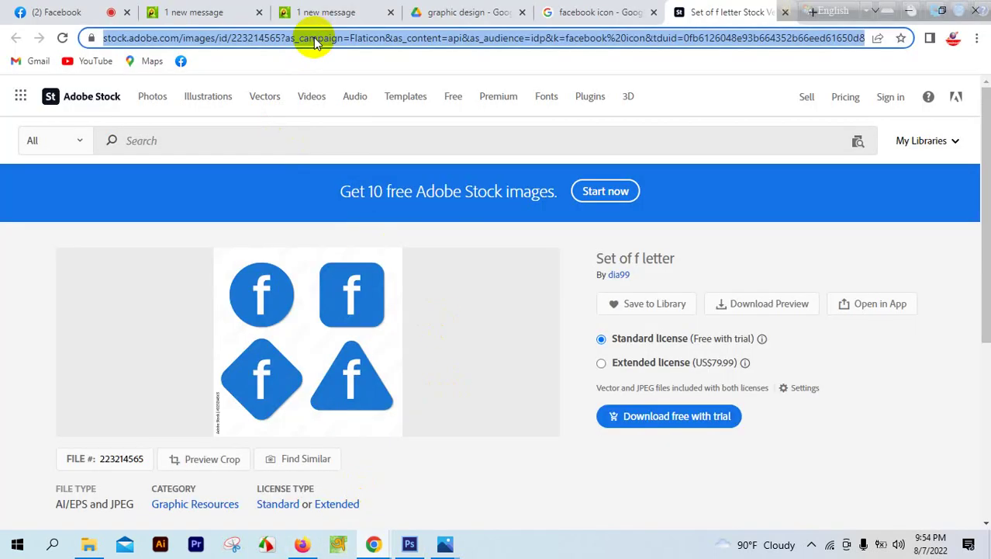
{"action": "type", "text": "g"}
{"action": "key", "text": "Return"}
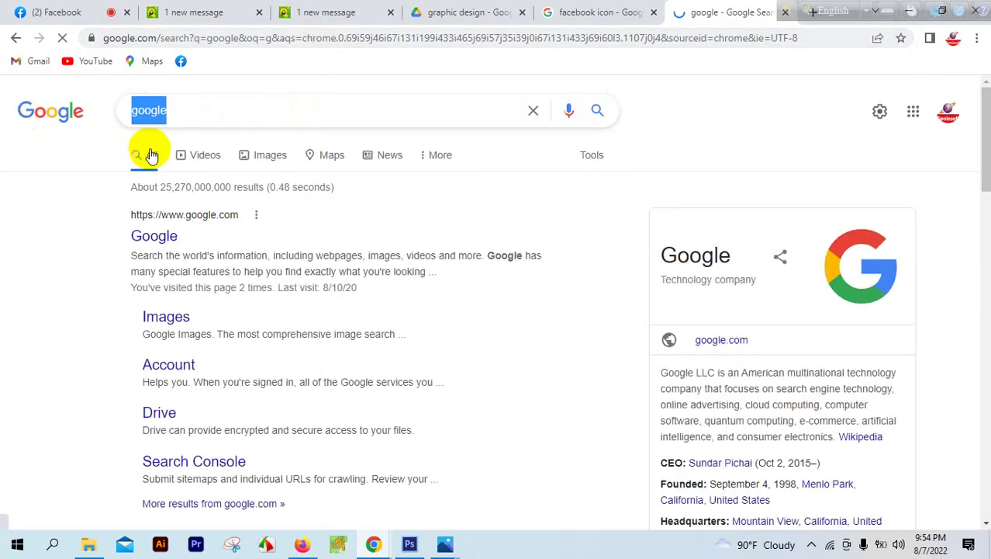
{"action": "left_click", "coordinate": [218, 158]}
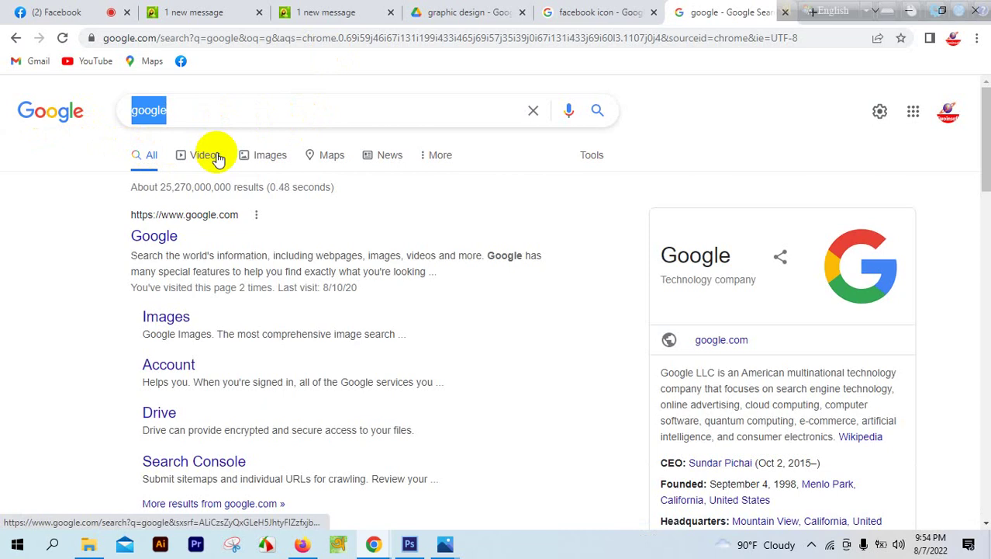
- Search Google Images for 'qr' and browse the image results
{"action": "type", "text": "qr"}
{"action": "key", "text": "Return"}
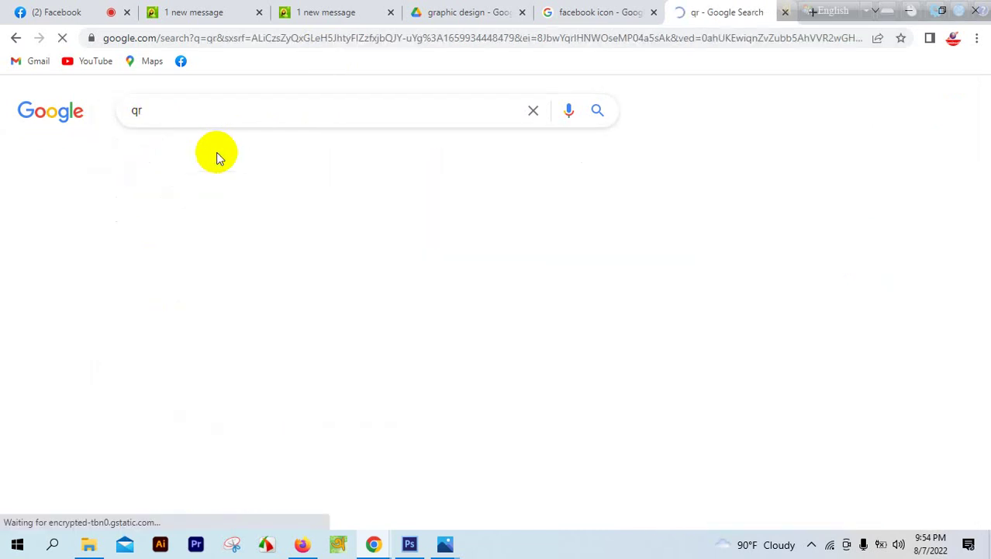
{"action": "left_click", "coordinate": [208, 155]}
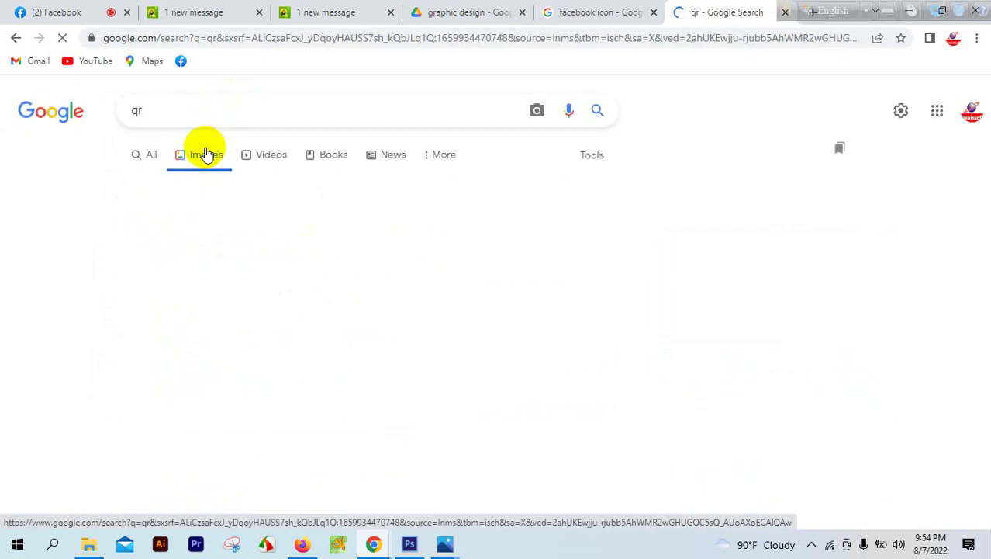
{"action": "scroll", "coordinate": [237, 194], "scroll_direction": "down", "scroll_amount": 3}
{"action": "scroll", "coordinate": [491, 239], "scroll_direction": "down", "scroll_amount": 3}
{"action": "scroll", "coordinate": [480, 332], "scroll_direction": "down", "scroll_amount": 3}
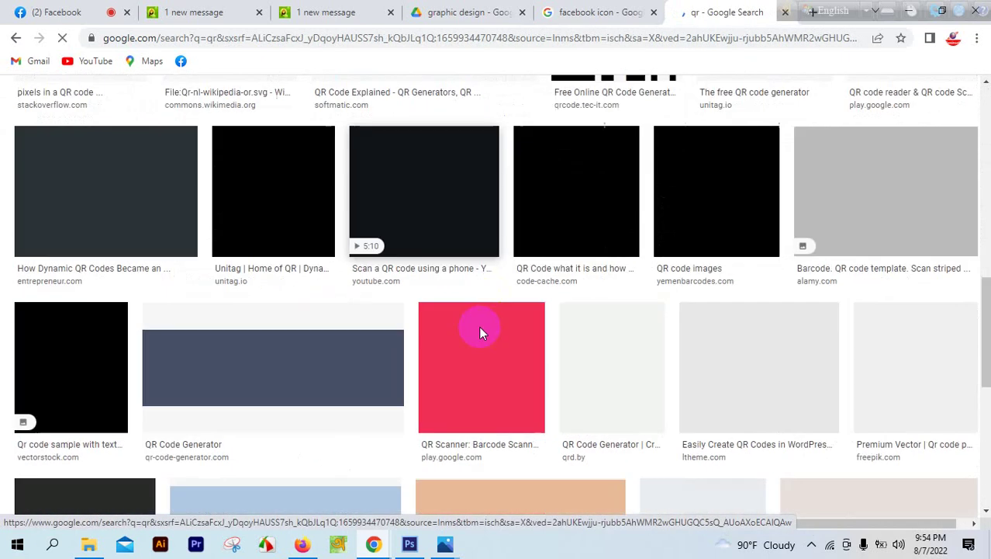
{"action": "scroll", "coordinate": [317, 209], "scroll_direction": "up", "scroll_amount": 2}
{"action": "scroll", "coordinate": [314, 210], "scroll_direction": "up", "scroll_amount": 3}
{"action": "scroll", "coordinate": [314, 210], "scroll_direction": "up", "scroll_amount": 5}
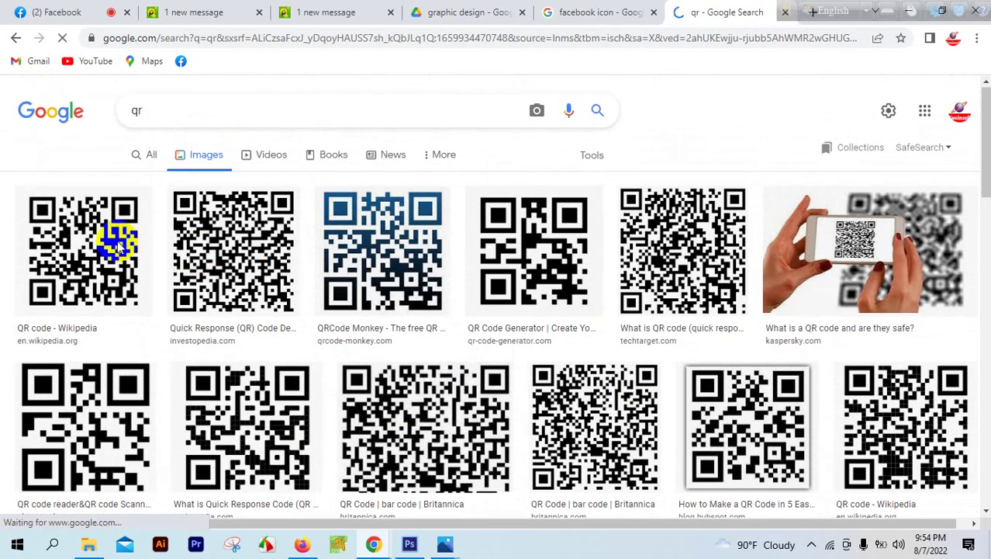
- Save the Wikipedia QR code image to the Desktop with file type All Files
{"action": "left_click", "coordinate": [118, 242]}
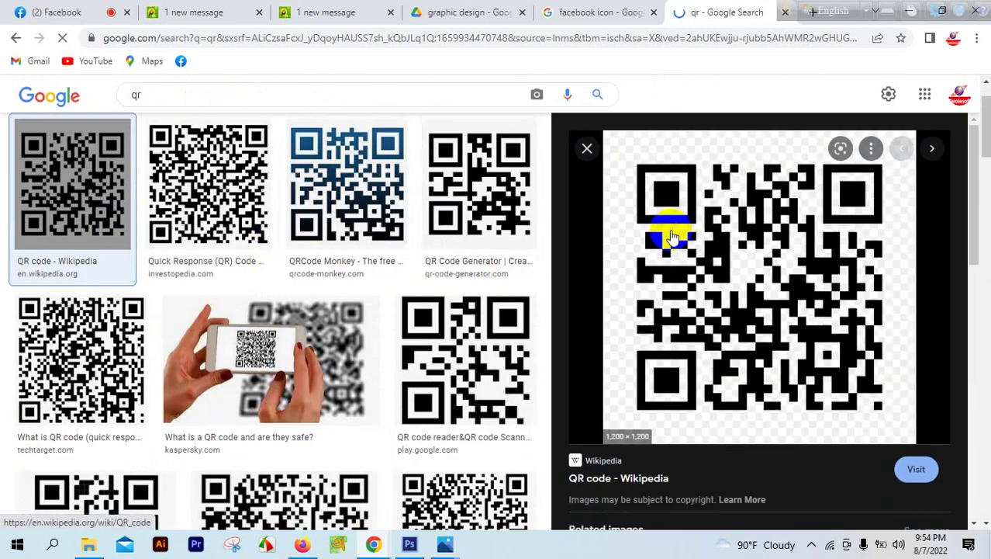
{"action": "right_click", "coordinate": [682, 225]}
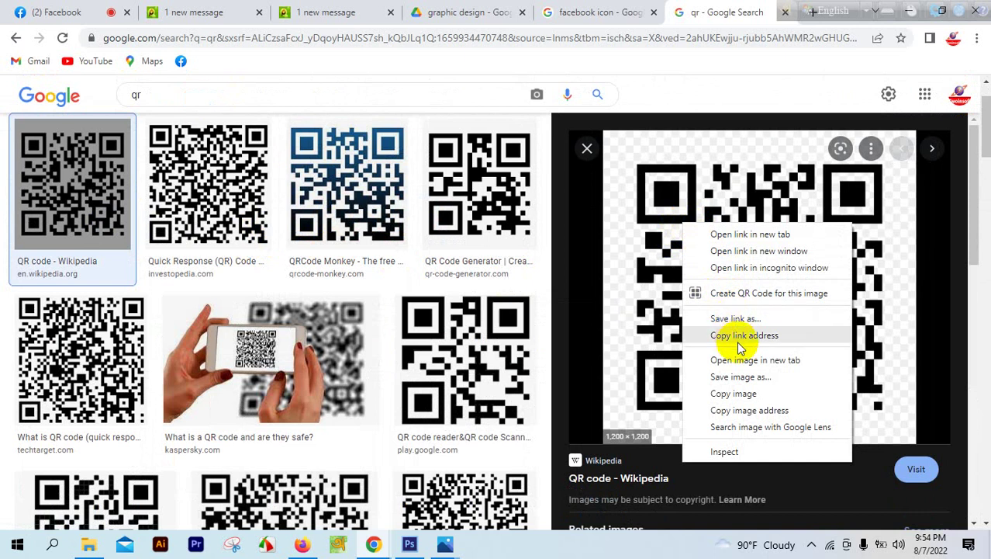
{"action": "left_click", "coordinate": [747, 377]}
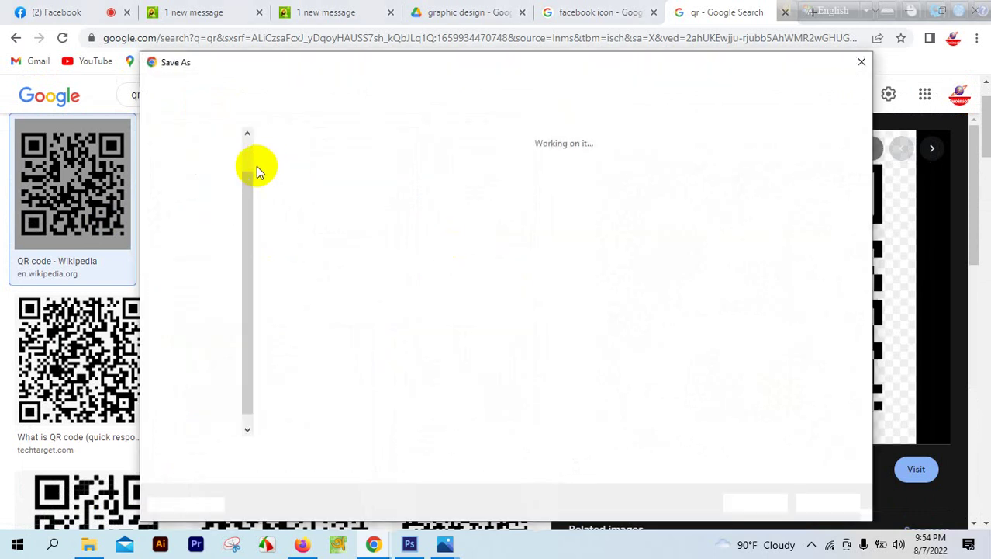
{"action": "left_click", "coordinate": [195, 251]}
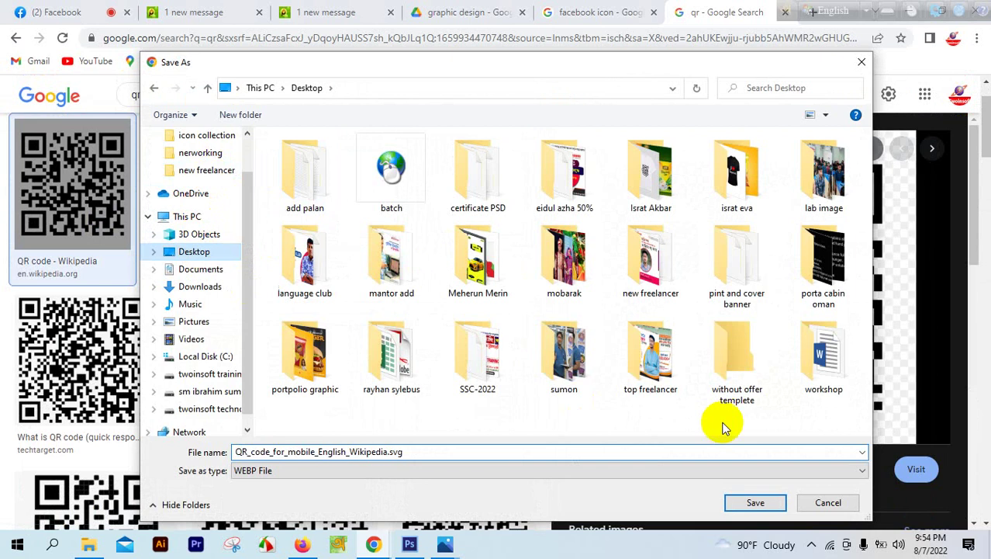
{"action": "left_click", "coordinate": [760, 503]}
{"action": "left_click", "coordinate": [732, 469]}
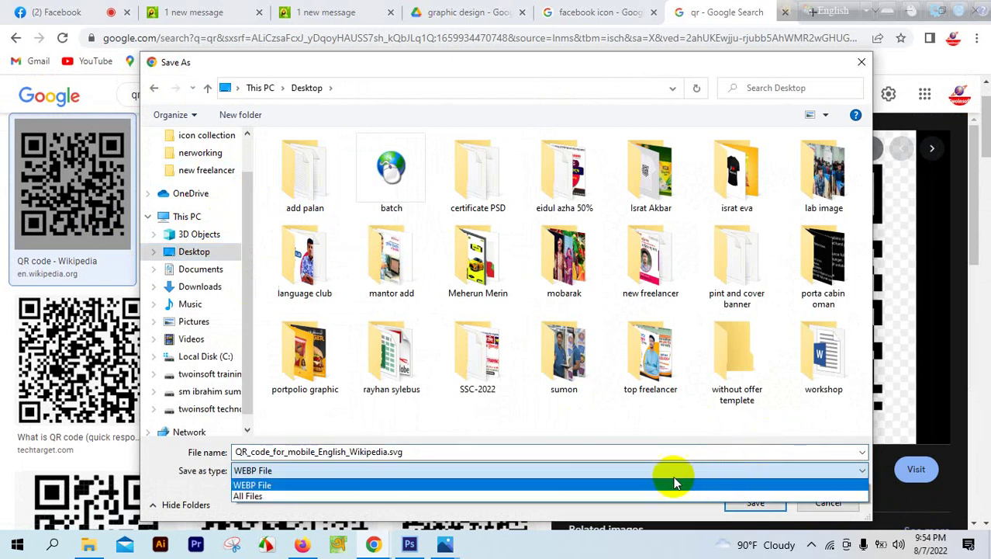
{"action": "left_click", "coordinate": [348, 496]}
{"action": "left_click", "coordinate": [743, 504]}
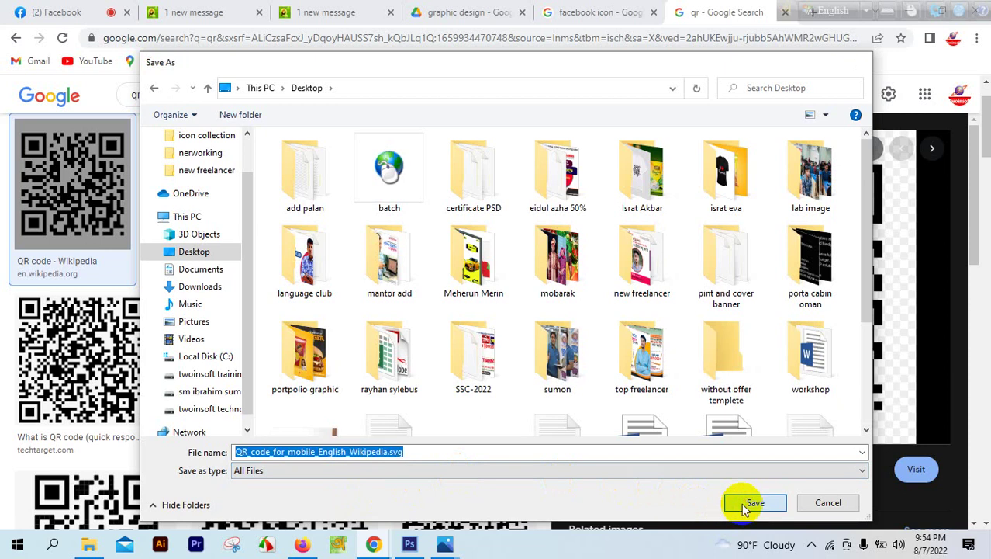
- Save the Google Play QR code image to the Desktop as 'unnamed', then return to Photoshop
{"action": "left_click", "coordinate": [409, 544]}
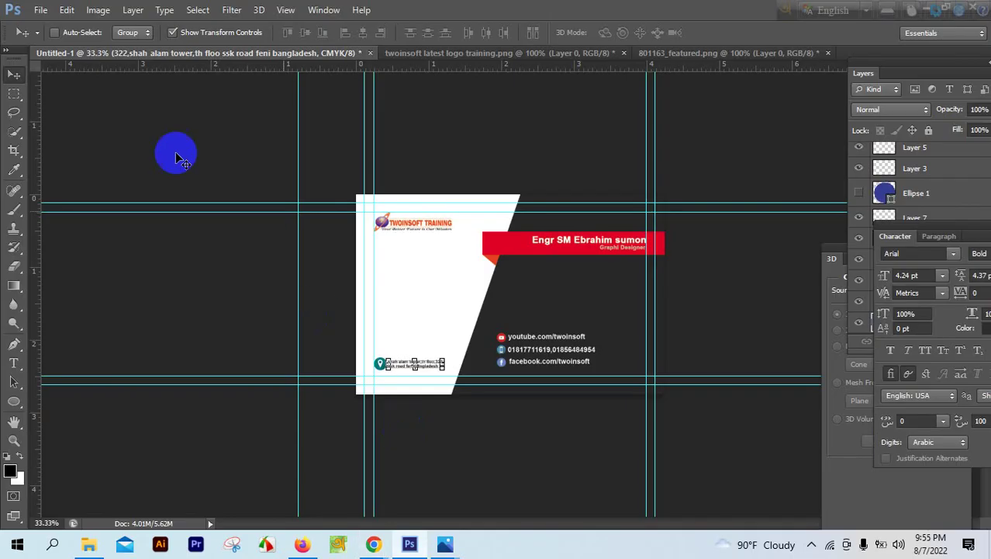
{"action": "mouse_move", "coordinate": [444, 544]}
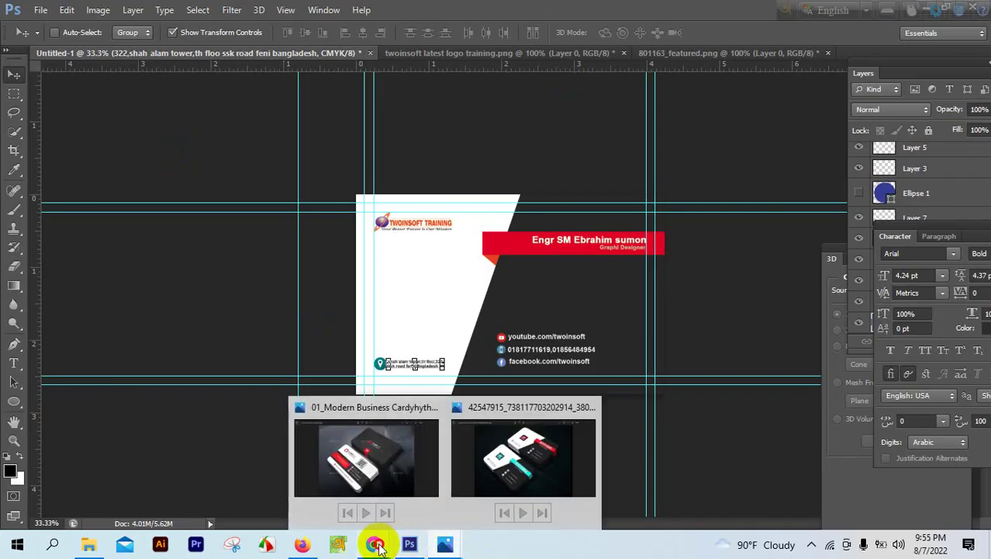
{"action": "left_click", "coordinate": [332, 472]}
{"action": "left_click", "coordinate": [462, 330]}
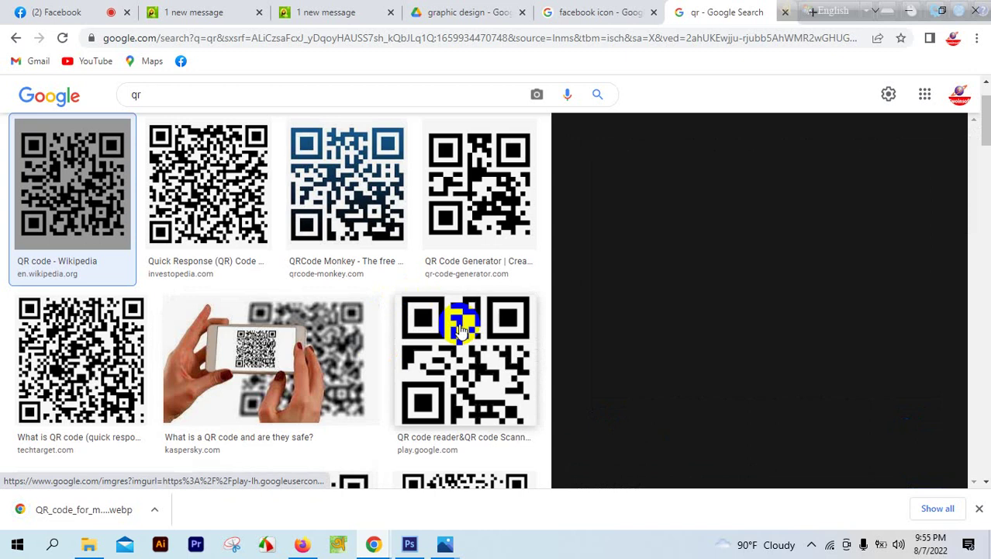
{"action": "right_click", "coordinate": [715, 272]}
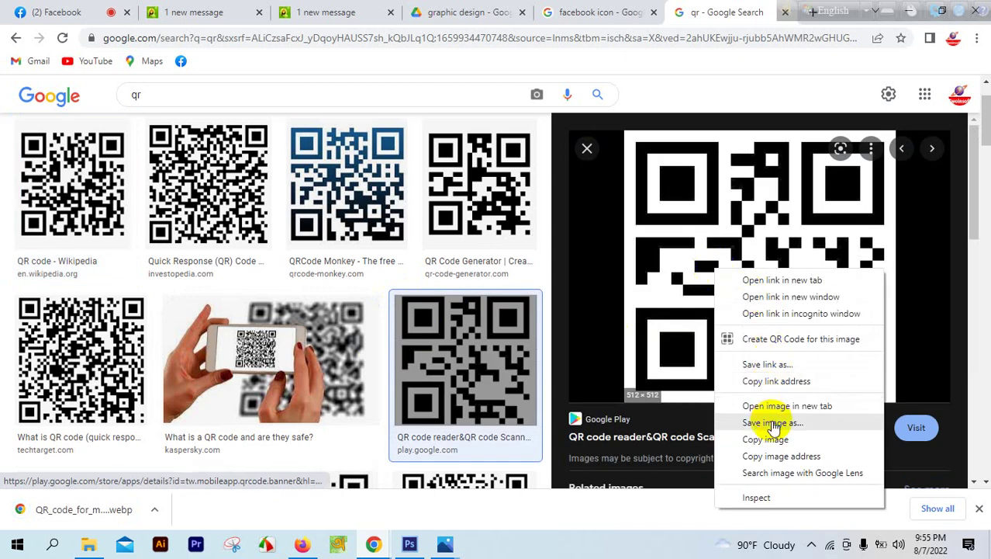
{"action": "left_click", "coordinate": [772, 422]}
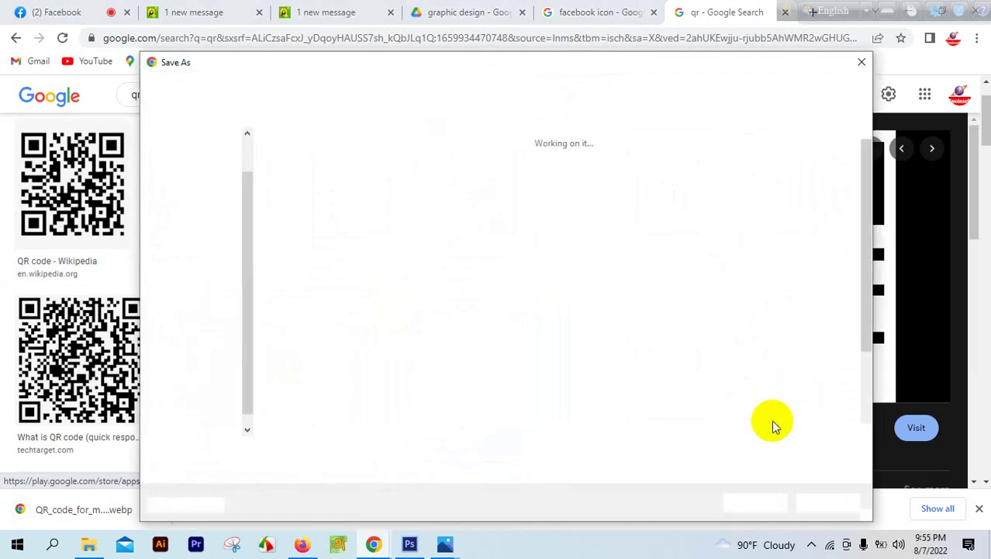
{"action": "left_click", "coordinate": [172, 251]}
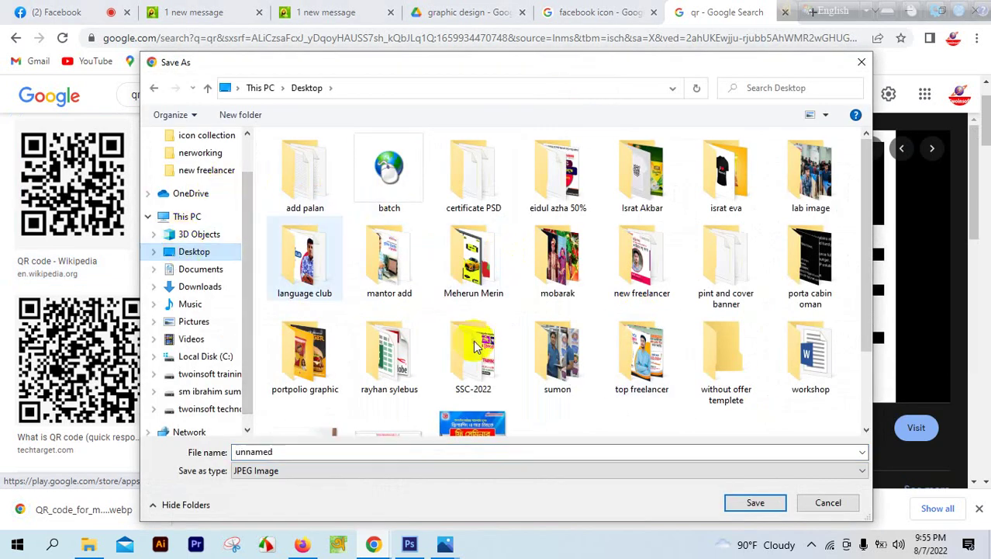
{"action": "left_click", "coordinate": [753, 502]}
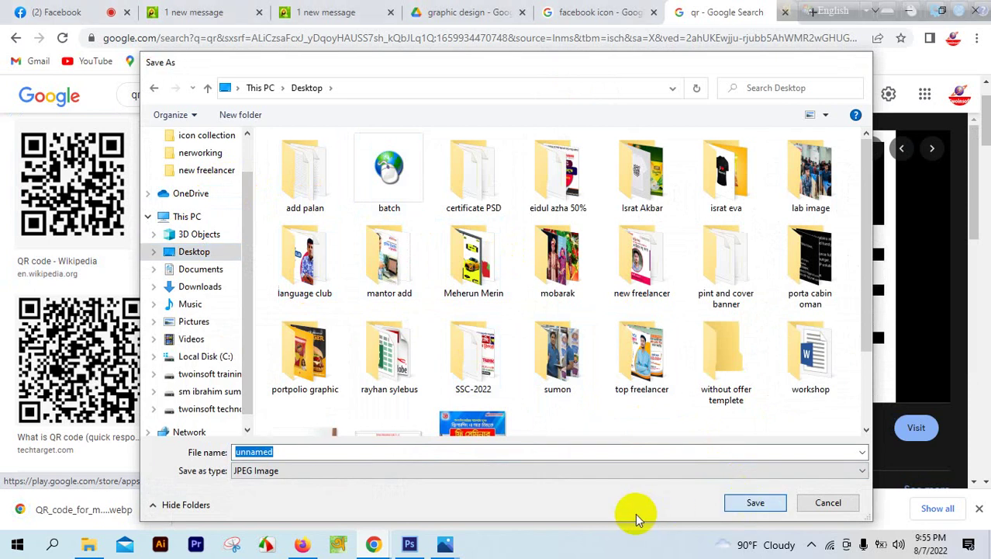
{"action": "left_click", "coordinate": [409, 544]}
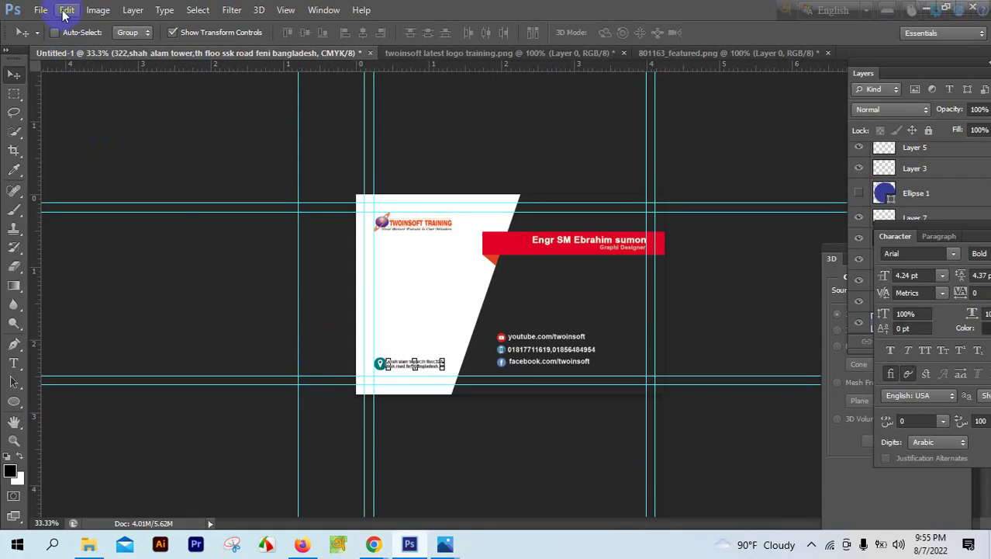
- Open the 'unnamed' QR image from the Desktop as a Photoshop document
{"action": "left_click", "coordinate": [40, 10]}
{"action": "left_click", "coordinate": [49, 40]}
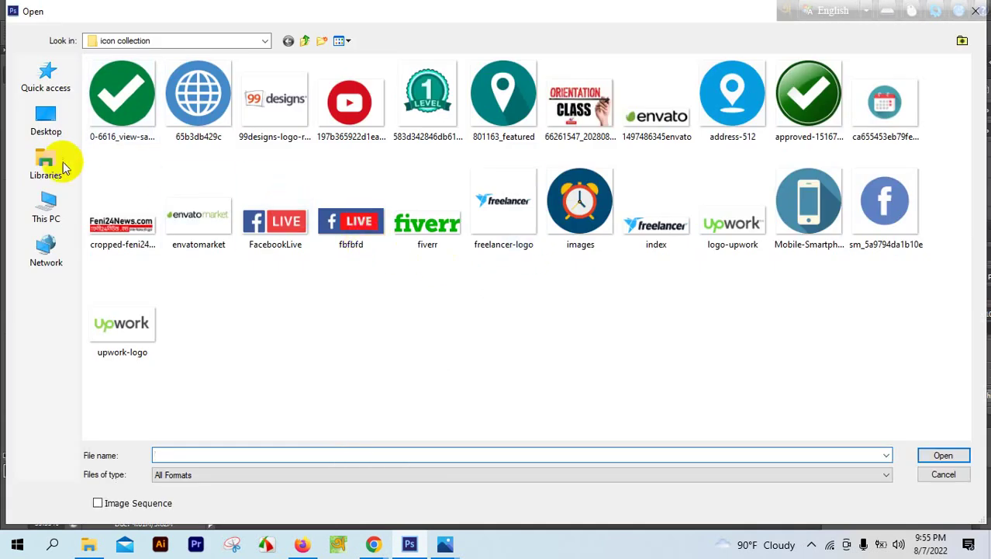
{"action": "left_click", "coordinate": [46, 121]}
{"action": "scroll", "coordinate": [543, 310], "scroll_direction": "down", "scroll_amount": 2}
{"action": "left_click", "coordinate": [530, 353]}
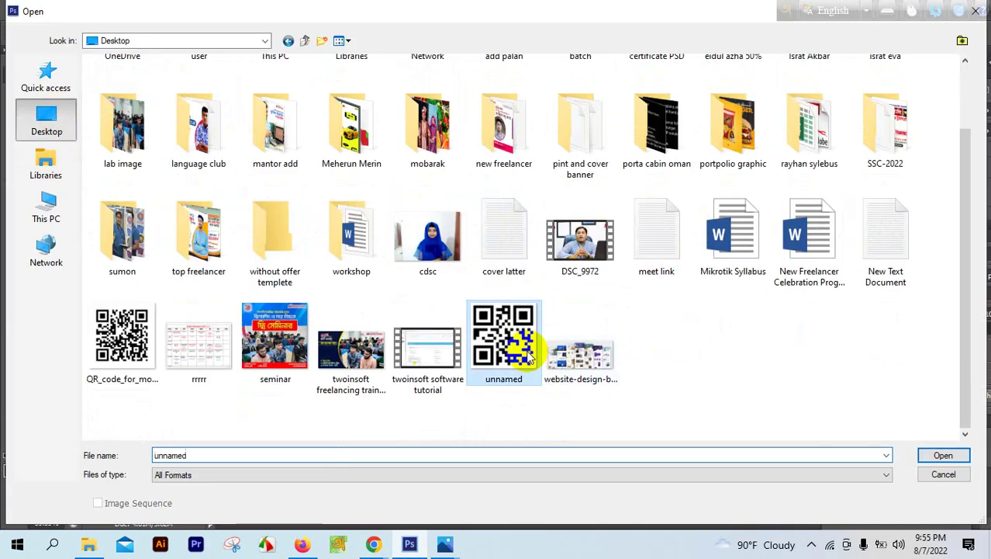
{"action": "double_click", "coordinate": [528, 353]}
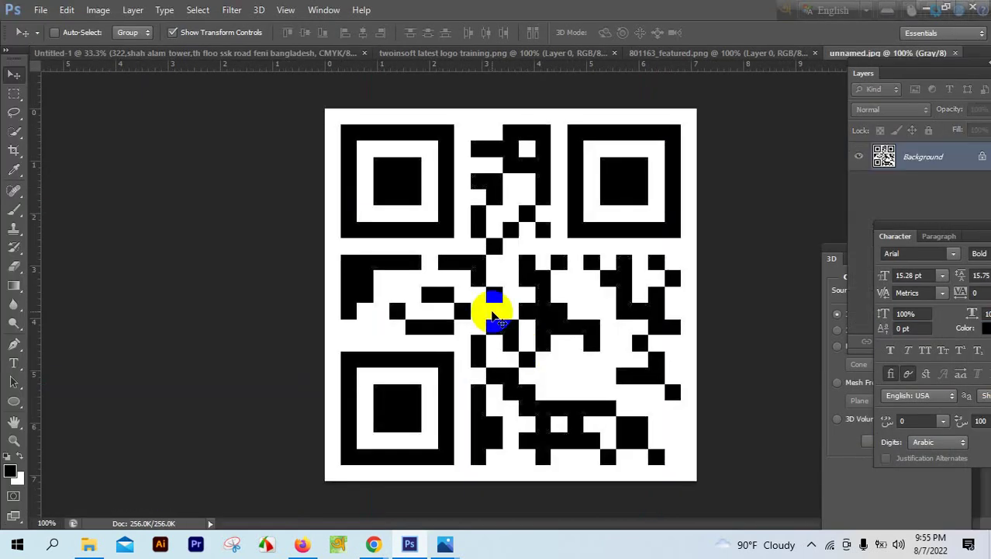
- Go back to the Untitled-1 business card at 50% zoom and undo the accidental paste
{"action": "key", "text": "ctrl+a"}
{"action": "left_click", "coordinate": [124, 53]}
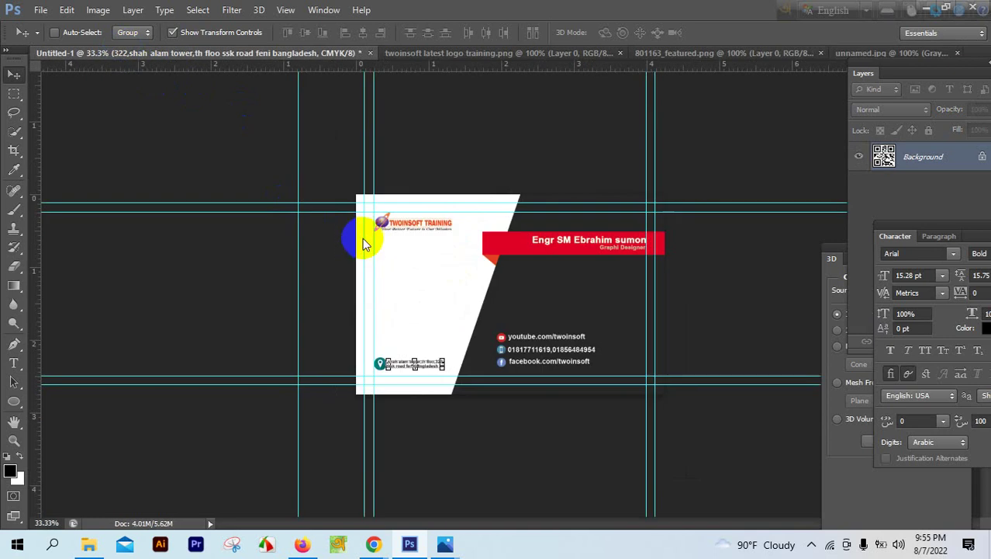
{"action": "key", "text": "ctrl+plus"}
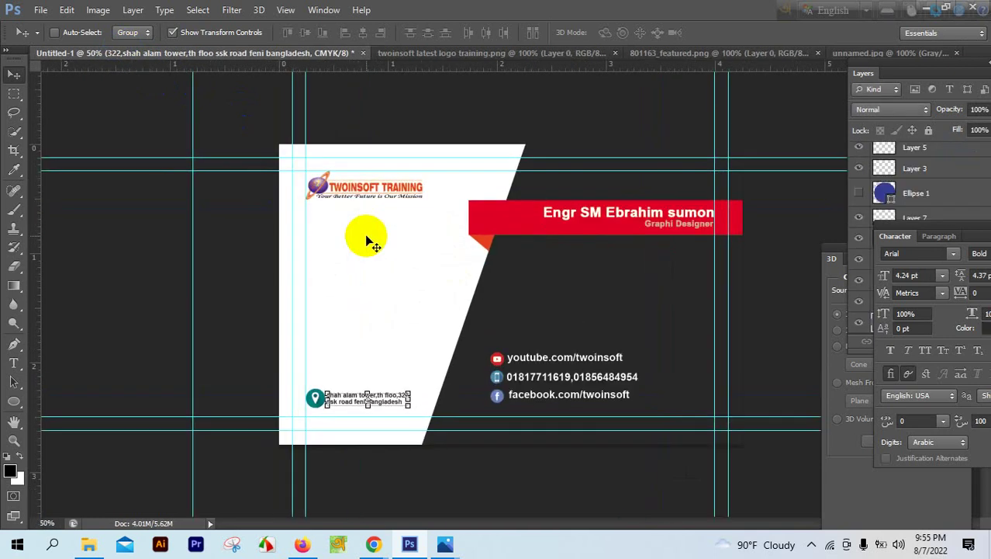
{"action": "key", "text": "ctrl+v"}
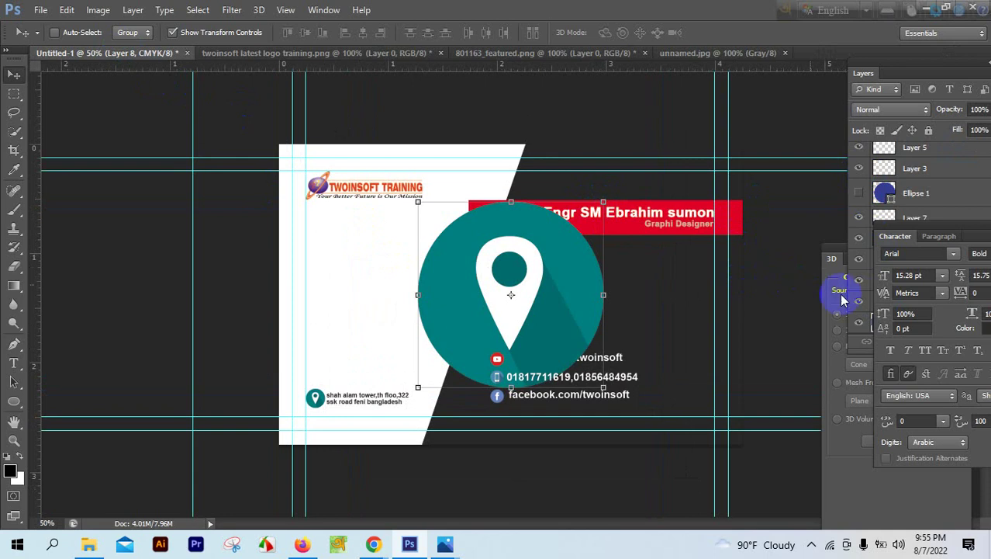
{"action": "key", "text": "ctrl+z"}
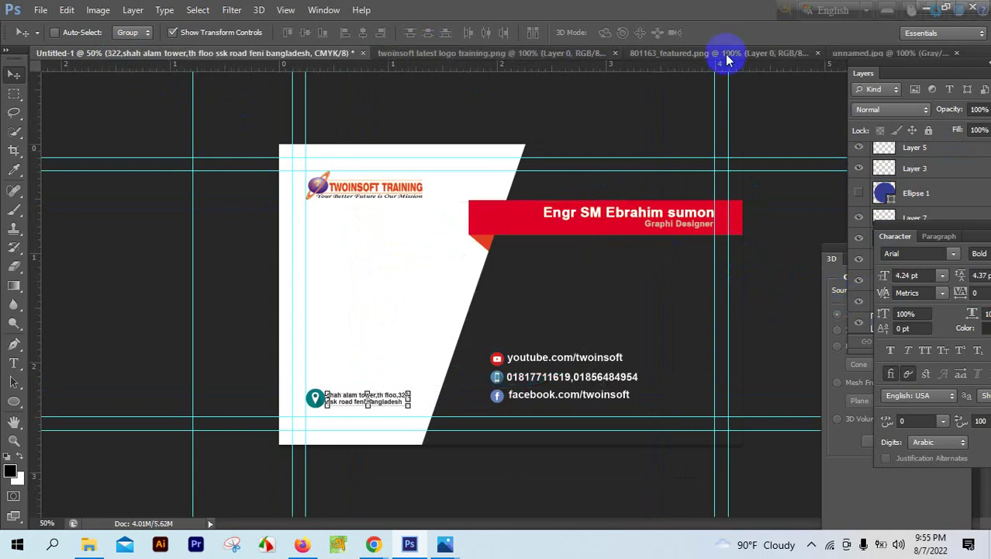
- Drag the QR code from the unnamed document onto the business card and scale it down
{"action": "left_click", "coordinate": [850, 54]}
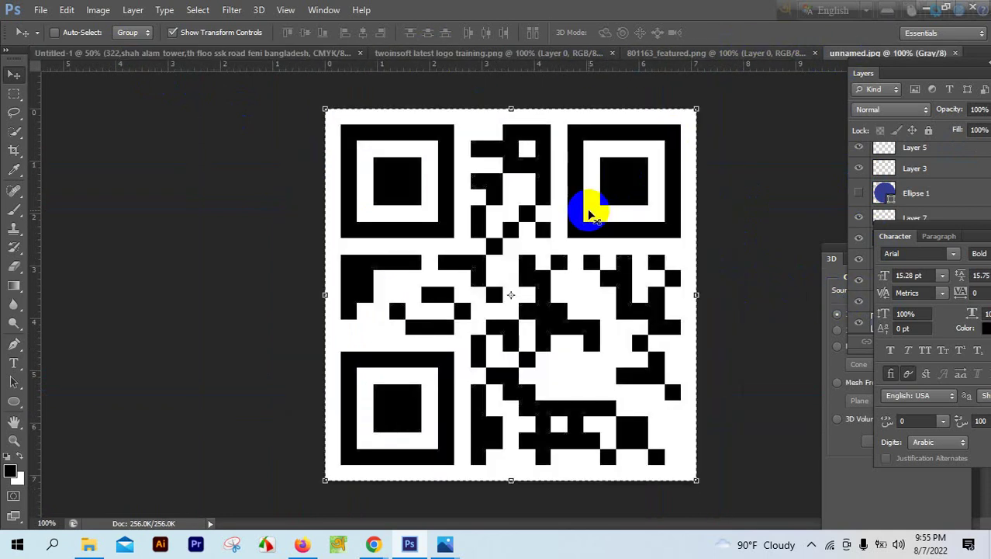
{"action": "left_click_drag", "start_coordinate": [589, 216], "coordinate": [69, 60]}
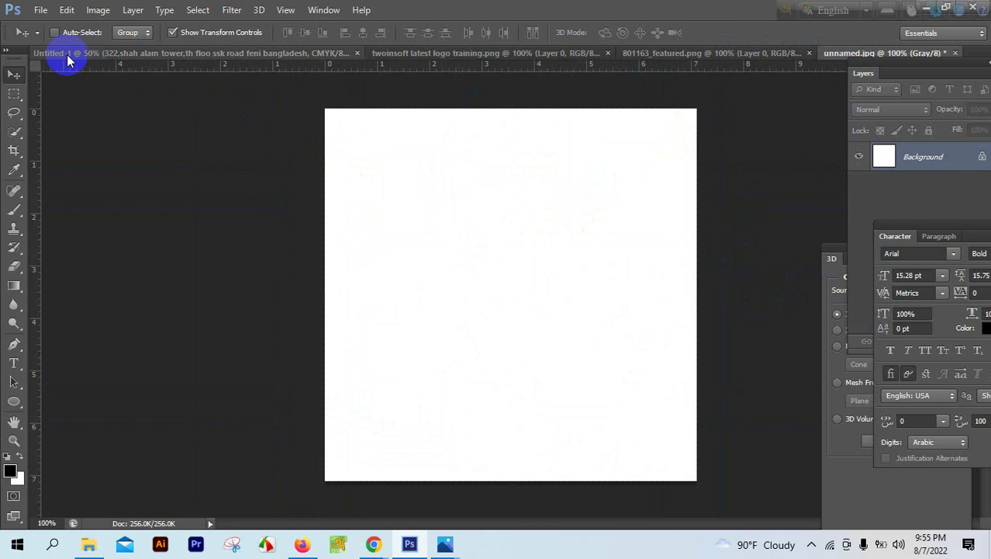
{"action": "left_click_drag", "start_coordinate": [68, 61], "coordinate": [420, 283]}
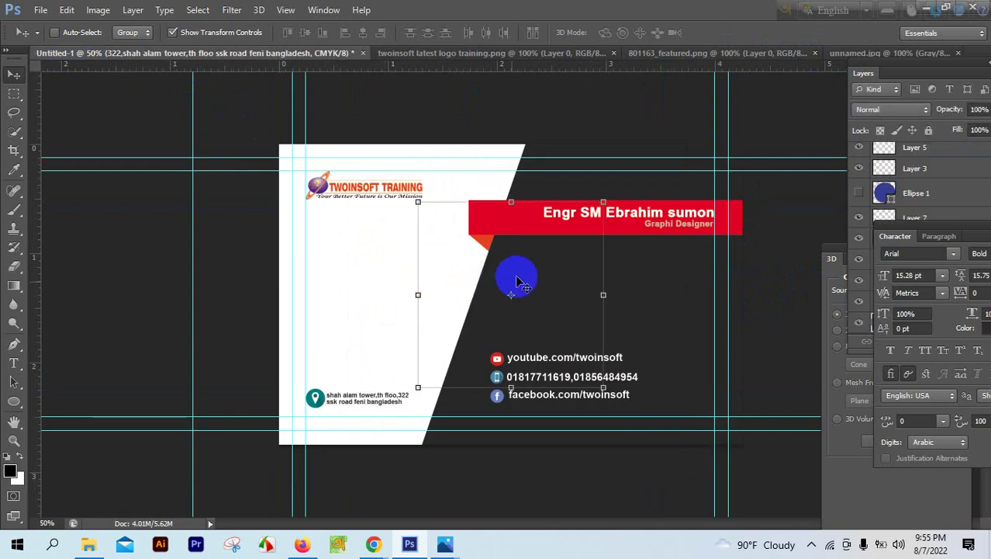
{"action": "mouse_move", "coordinate": [603, 202]}
{"action": "left_mouse_down"}
{"action": "mouse_move", "coordinate": [511, 294]}
{"action": "mouse_move", "coordinate": [475, 310]}
{"action": "left_mouse_up"}
{"action": "mouse_move", "coordinate": [452, 353]}
{"action": "left_mouse_down"}
{"action": "mouse_move", "coordinate": [365, 240]}
{"action": "mouse_move", "coordinate": [352, 334]}
{"action": "left_mouse_up"}
{"action": "key", "text": "Return"}
- Shrink the QR code further and place it just above the address line
{"action": "key", "text": "ctrl+plus"}
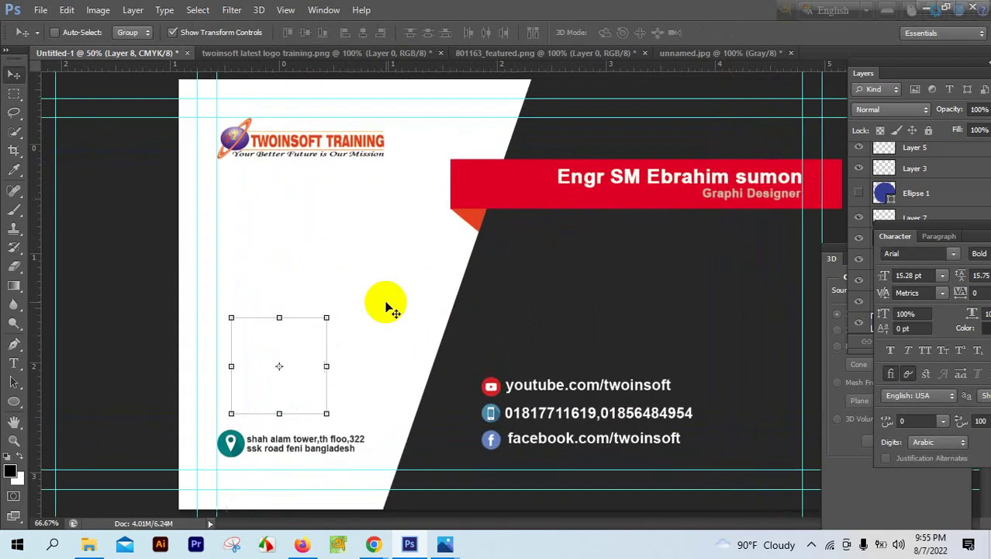
{"action": "key", "text": "ctrl+plus"}
{"action": "left_click_drag", "start_coordinate": [213, 462], "coordinate": [216, 438]}
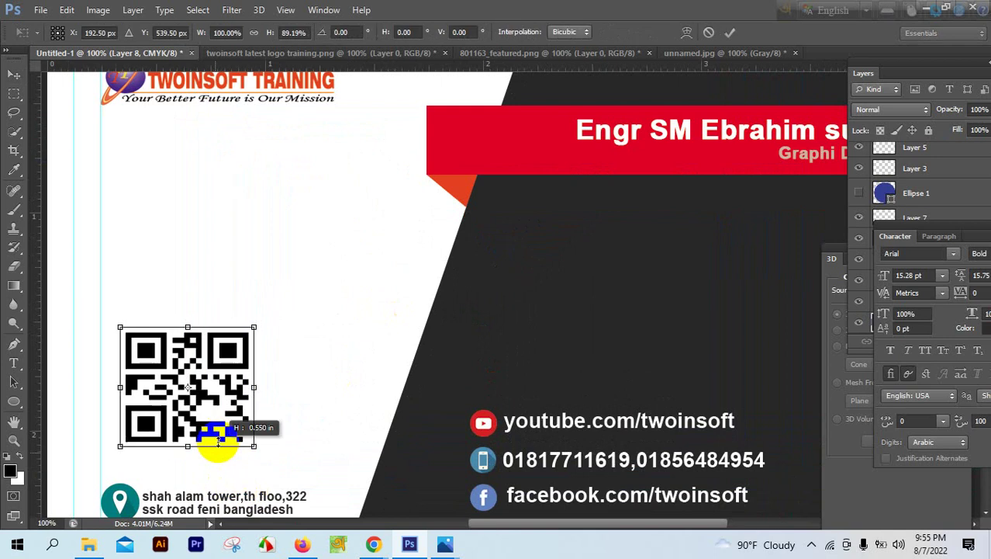
{"action": "left_click_drag", "start_coordinate": [256, 324], "coordinate": [193, 364]}
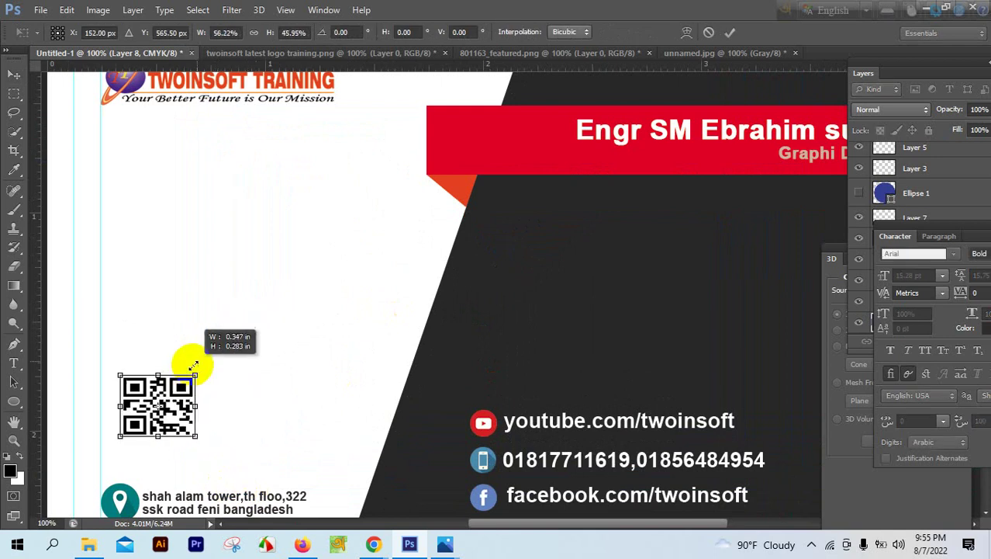
{"action": "double_click", "coordinate": [158, 396]}
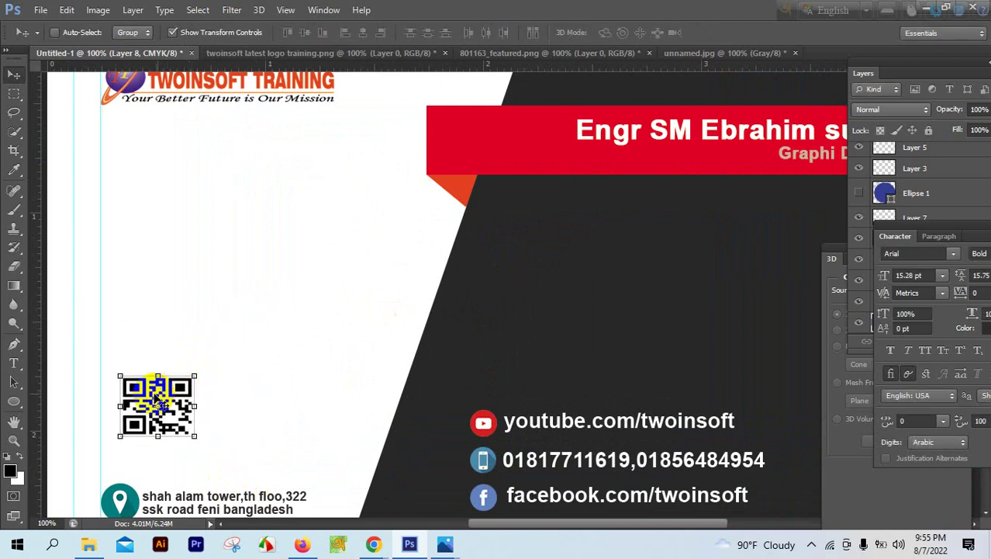
{"action": "left_click_drag", "start_coordinate": [157, 395], "coordinate": [200, 439]}
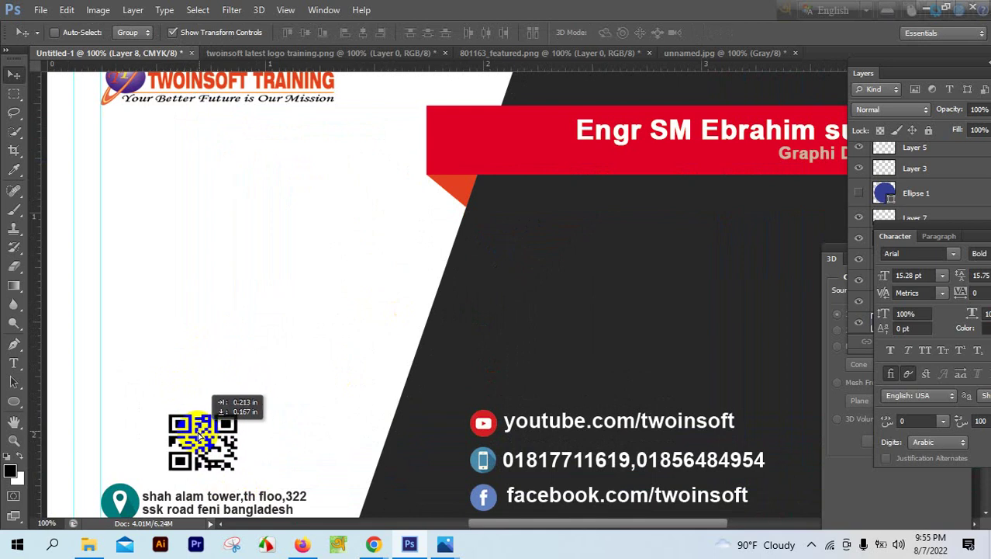
{"action": "left_click_drag", "start_coordinate": [200, 439], "coordinate": [200, 440]}
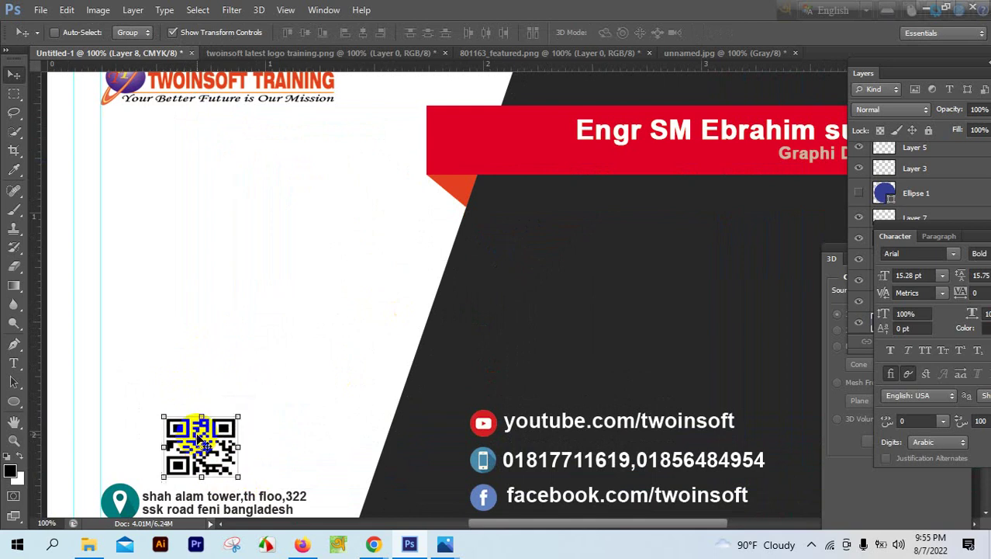
{"action": "key", "text": "ctrl+minus"}
{"action": "key", "text": "ctrl+minus"}
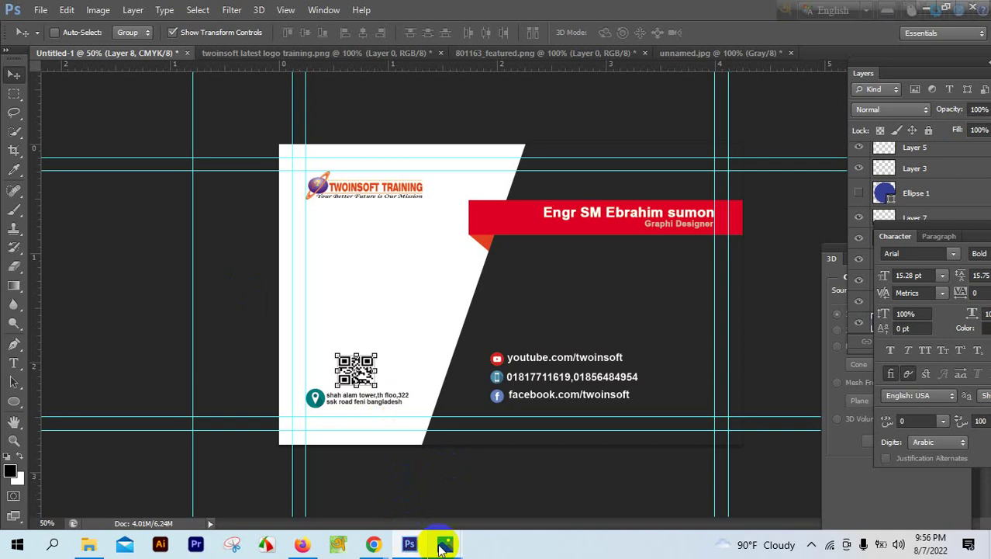
- Check the reference two-card mockup in Photos, then return to Photoshop's File menu
{"action": "mouse_move", "coordinate": [445, 544]}
{"action": "left_click", "coordinate": [512, 457]}
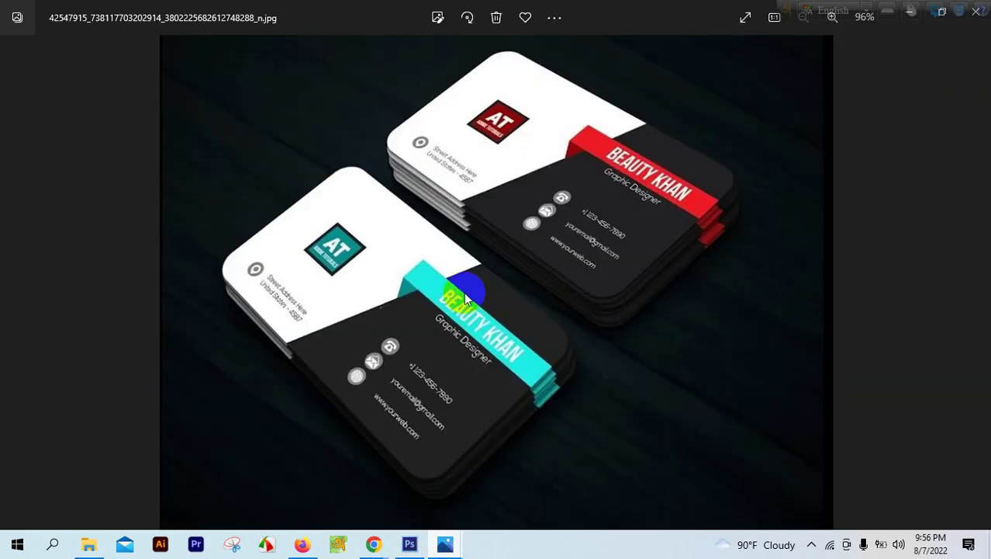
{"action": "left_click", "coordinate": [410, 545]}
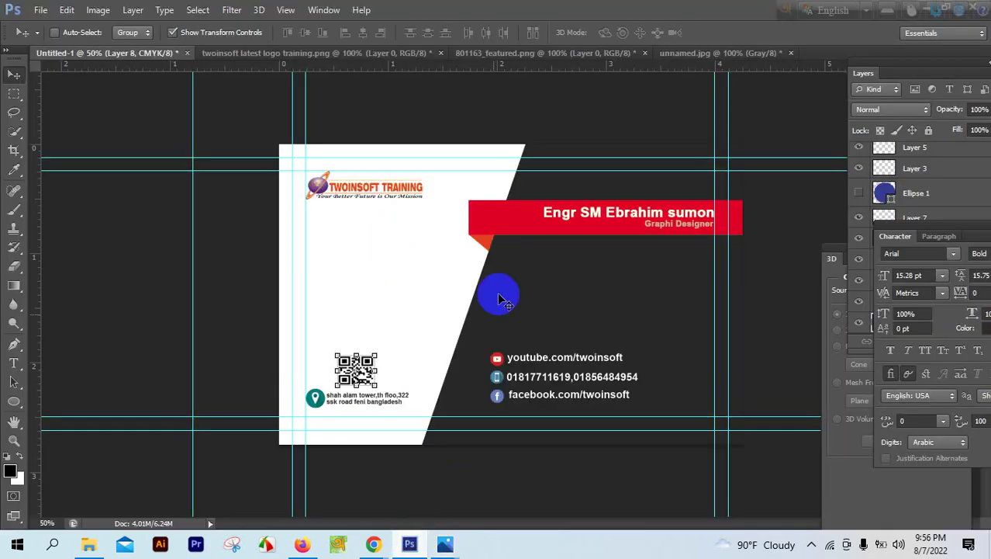
{"action": "left_click", "coordinate": [39, 10]}
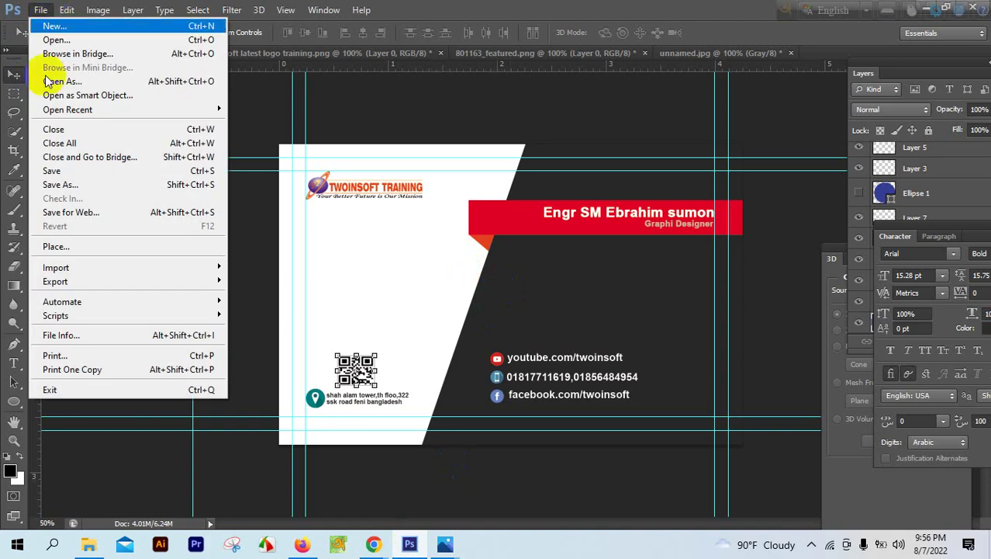
- Save the card to the Desktop as Untitled-1.psd in Photoshop format
{"action": "left_click", "coordinate": [48, 184]}
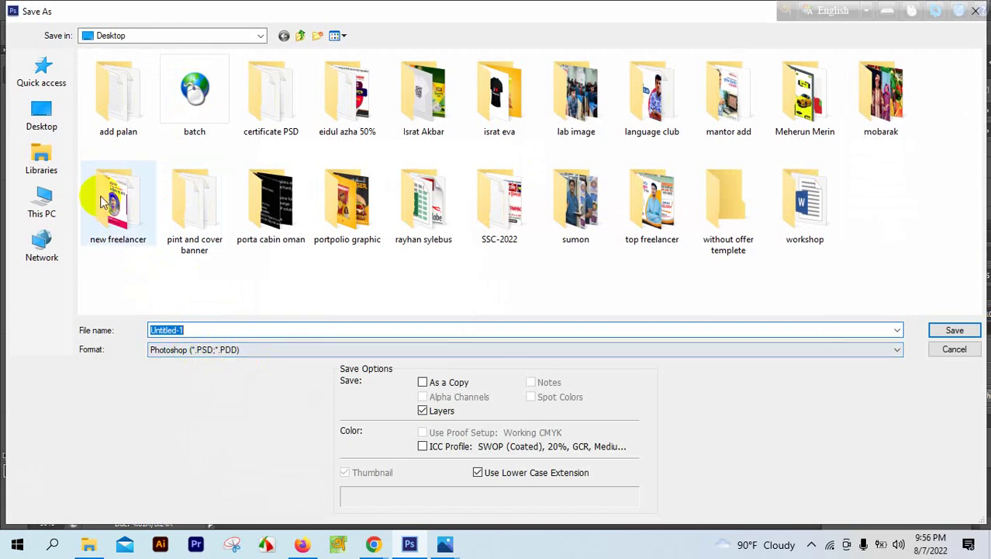
{"action": "left_click", "coordinate": [207, 350]}
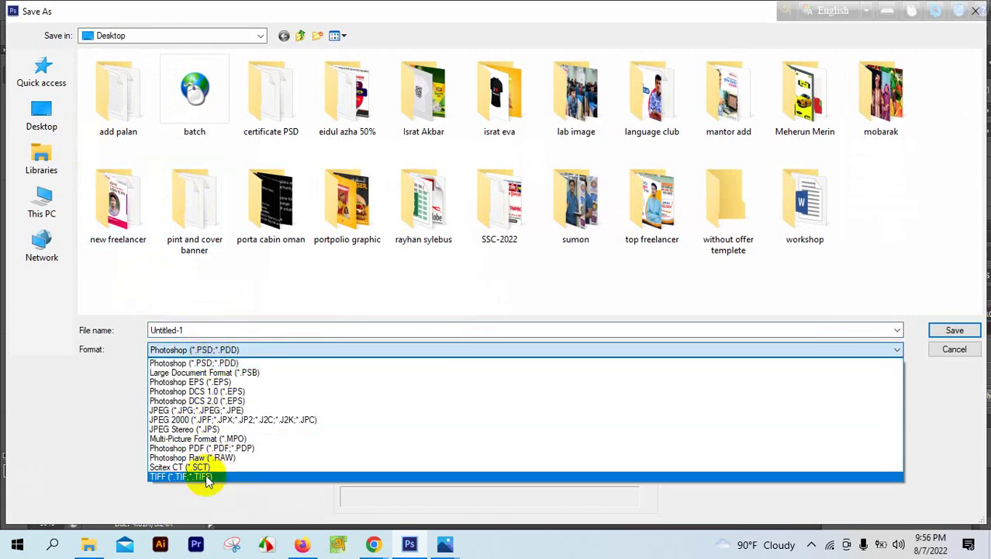
{"action": "left_click", "coordinate": [204, 364]}
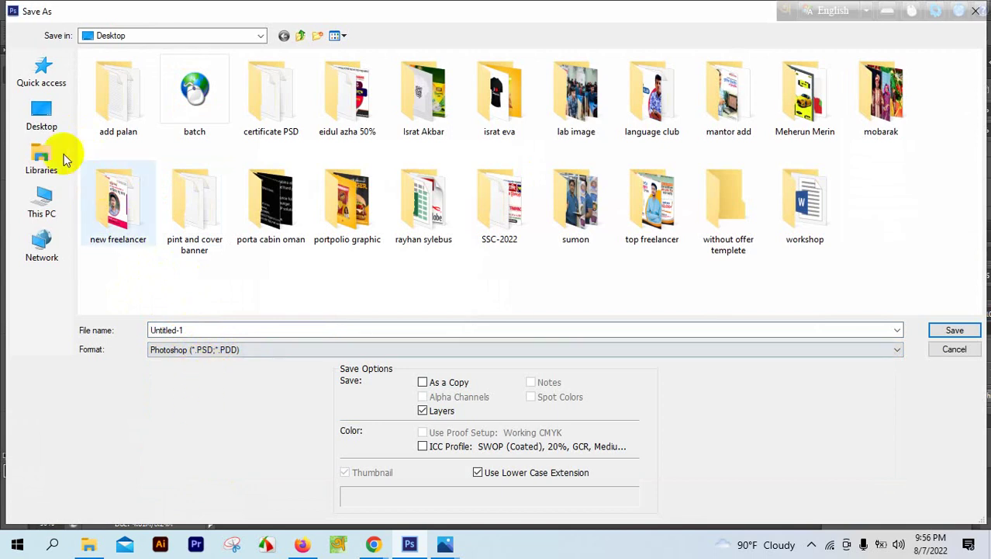
{"action": "left_click", "coordinate": [195, 349]}
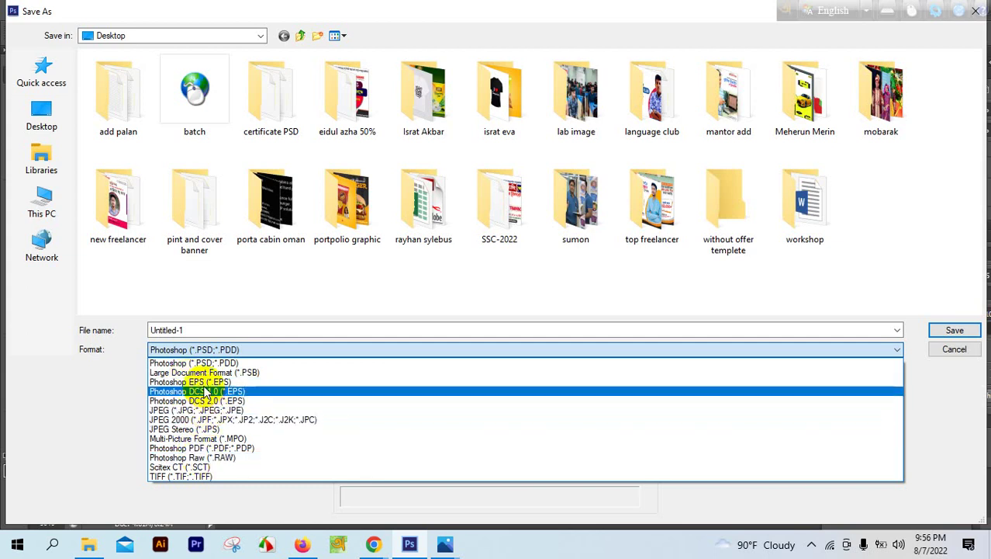
{"action": "left_click", "coordinate": [190, 382]}
{"action": "left_click", "coordinate": [180, 349]}
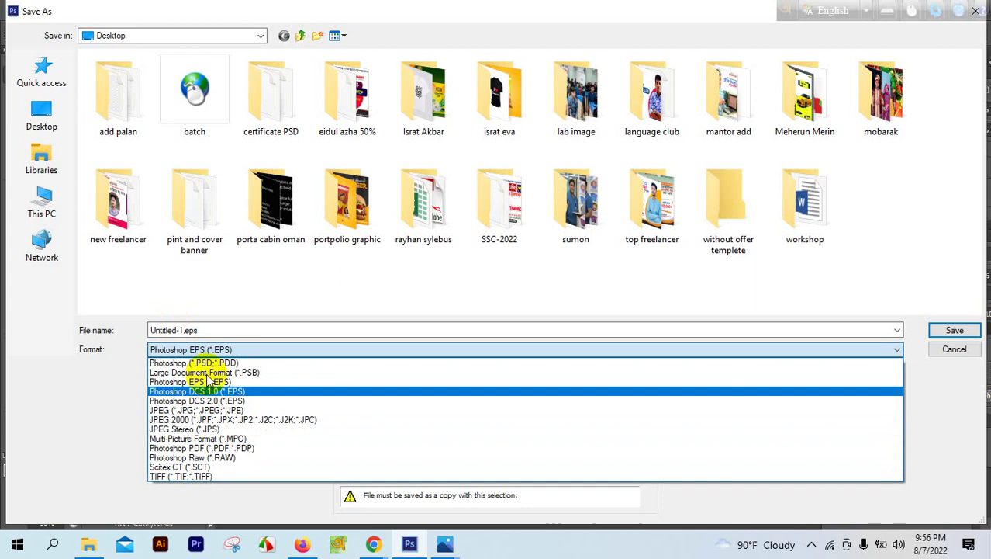
{"action": "left_click", "coordinate": [41, 118]}
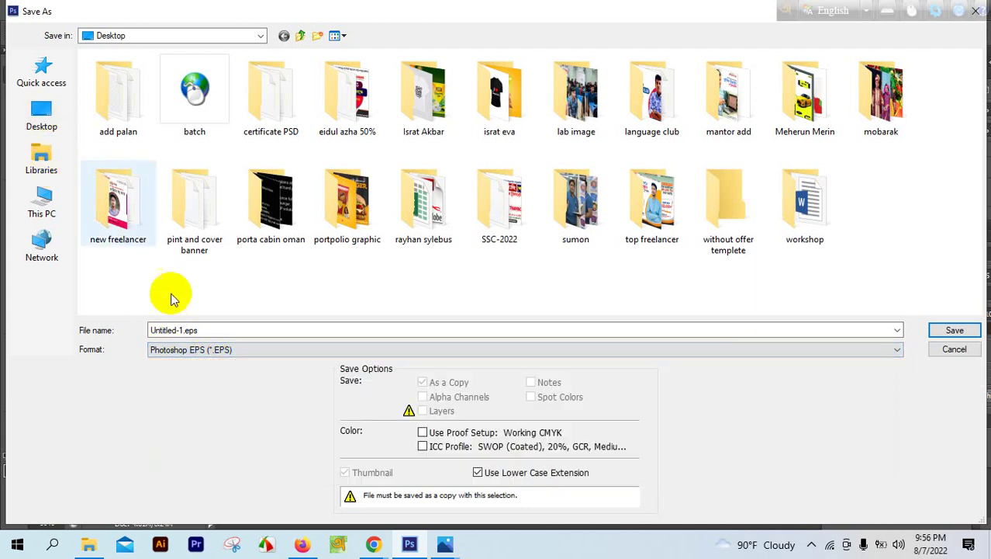
{"action": "left_click", "coordinate": [186, 350]}
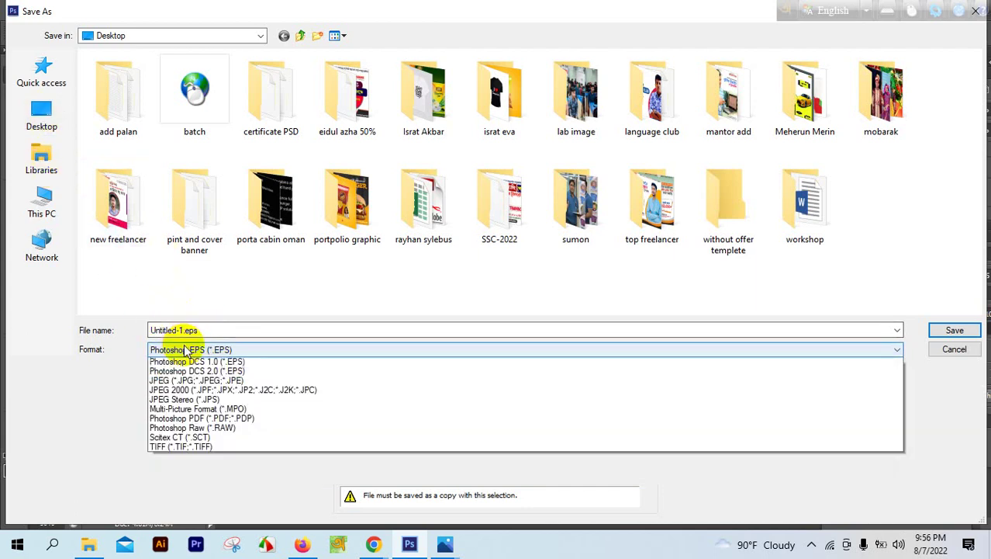
{"action": "scroll", "coordinate": [189, 364], "scroll_direction": "up", "scroll_amount": 2}
{"action": "left_click", "coordinate": [190, 362]}
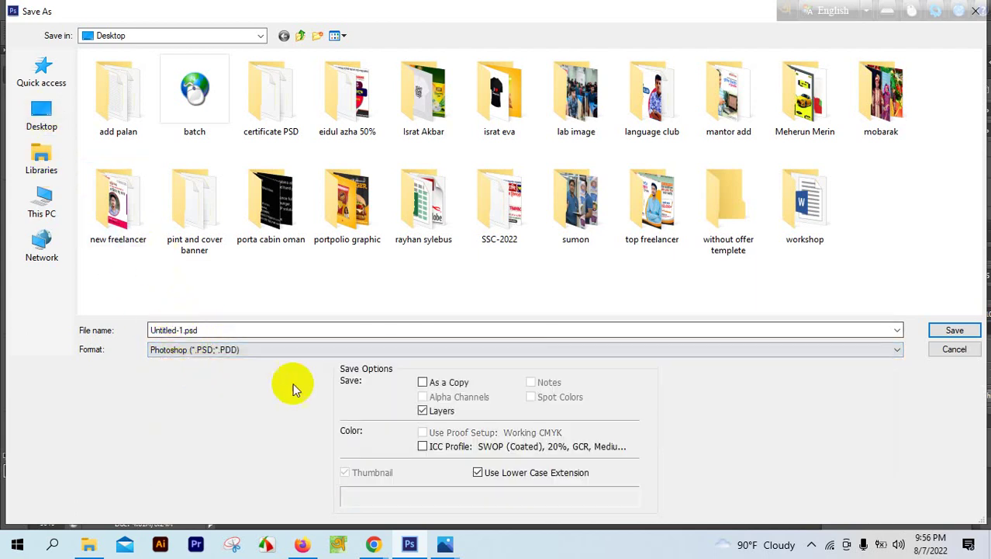
{"action": "left_click", "coordinate": [954, 330]}
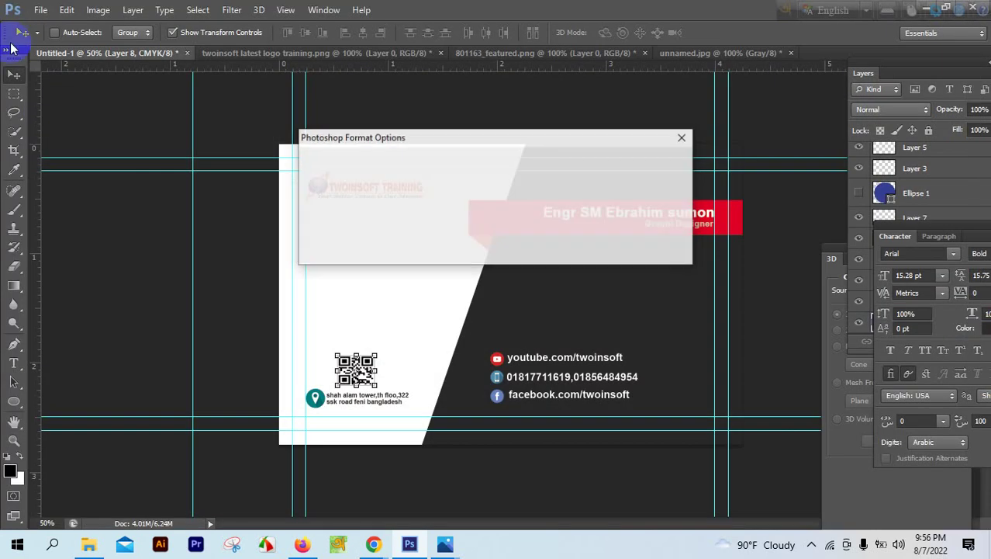
{"action": "left_click", "coordinate": [654, 167]}
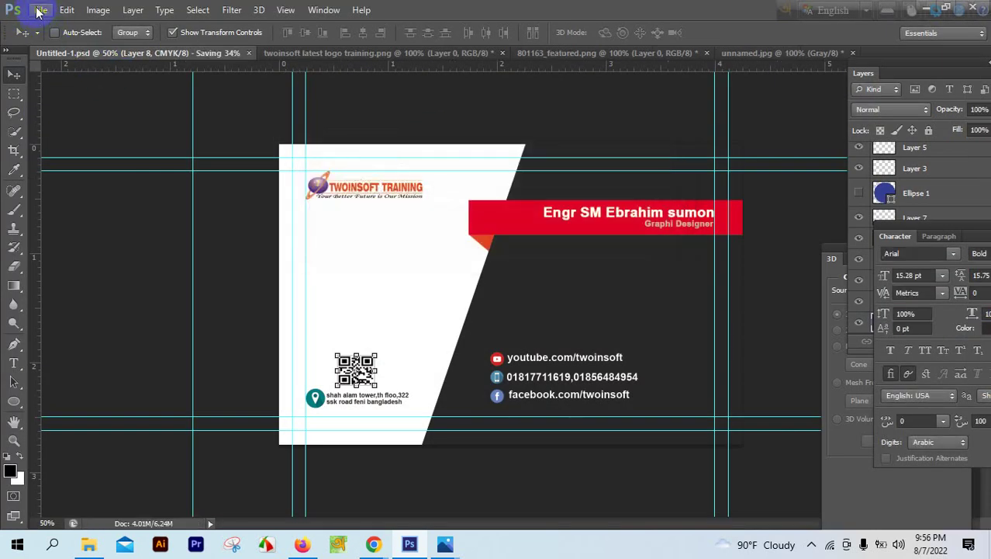
- Save a JPEG copy, Untitled-1.jpg, at High quality 8
{"action": "left_click", "coordinate": [40, 10]}
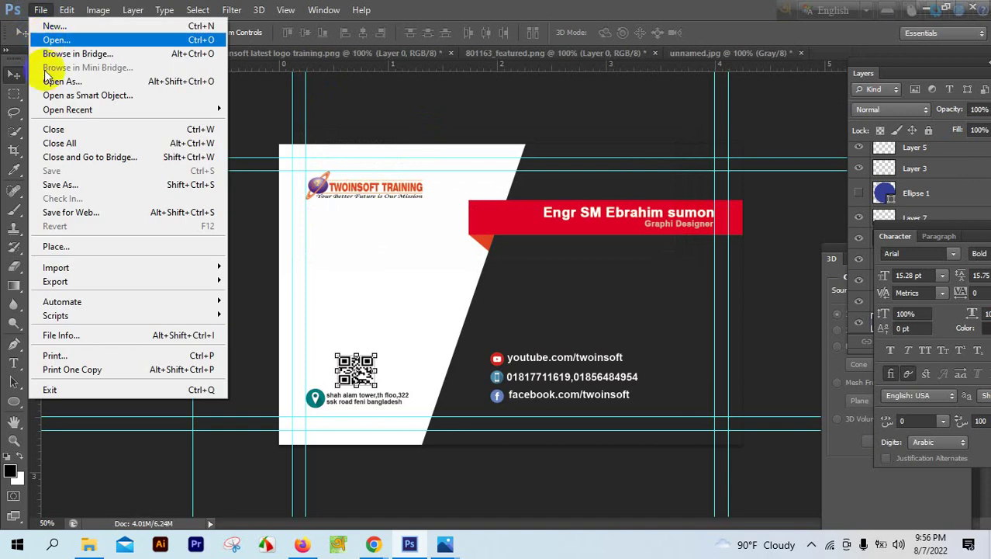
{"action": "left_click", "coordinate": [60, 184]}
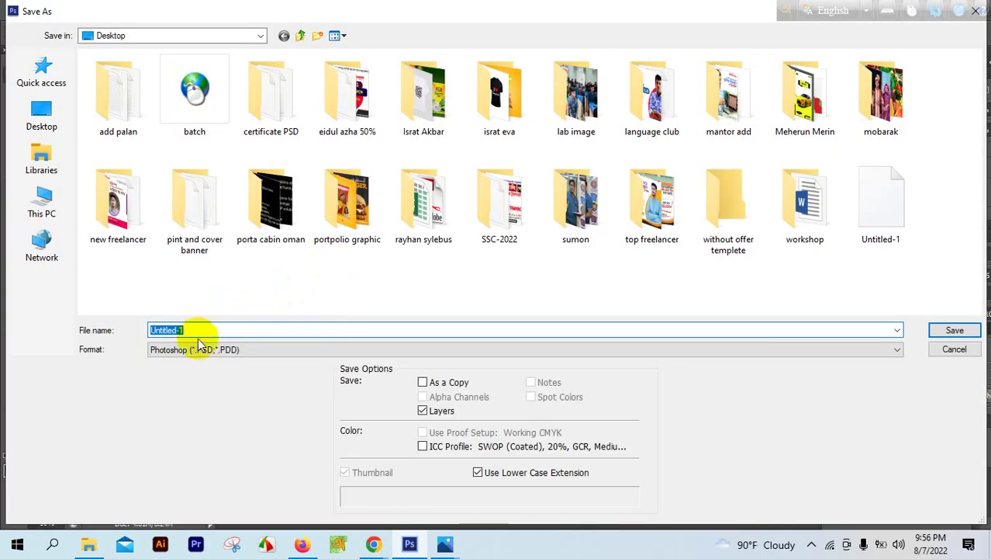
{"action": "left_click", "coordinate": [200, 349]}
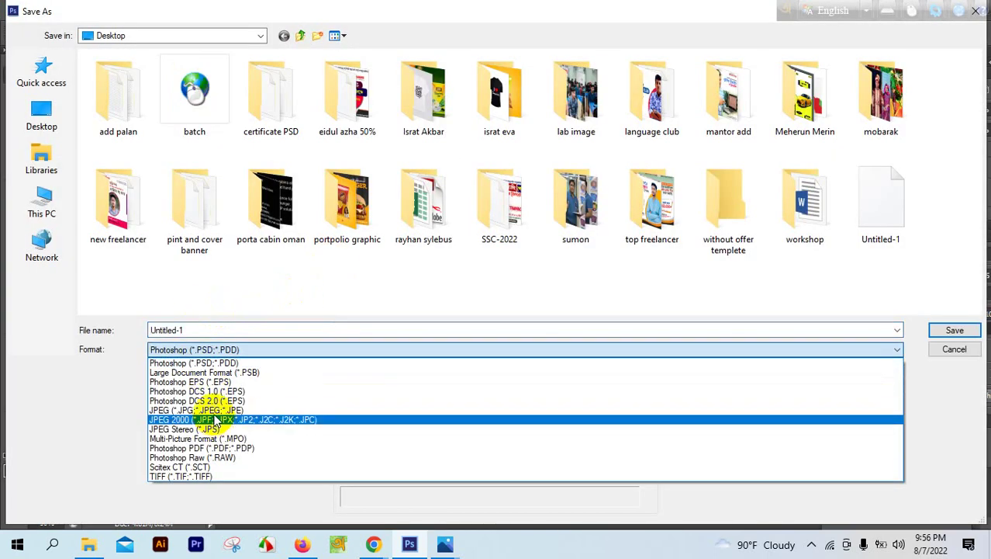
{"action": "left_click", "coordinate": [197, 410]}
{"action": "left_click", "coordinate": [42, 112]}
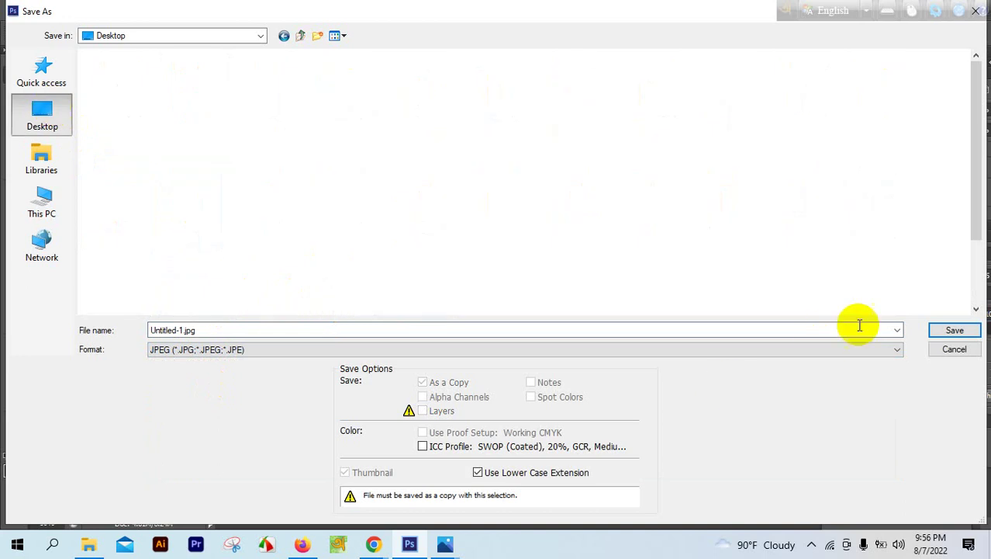
{"action": "left_click", "coordinate": [953, 332]}
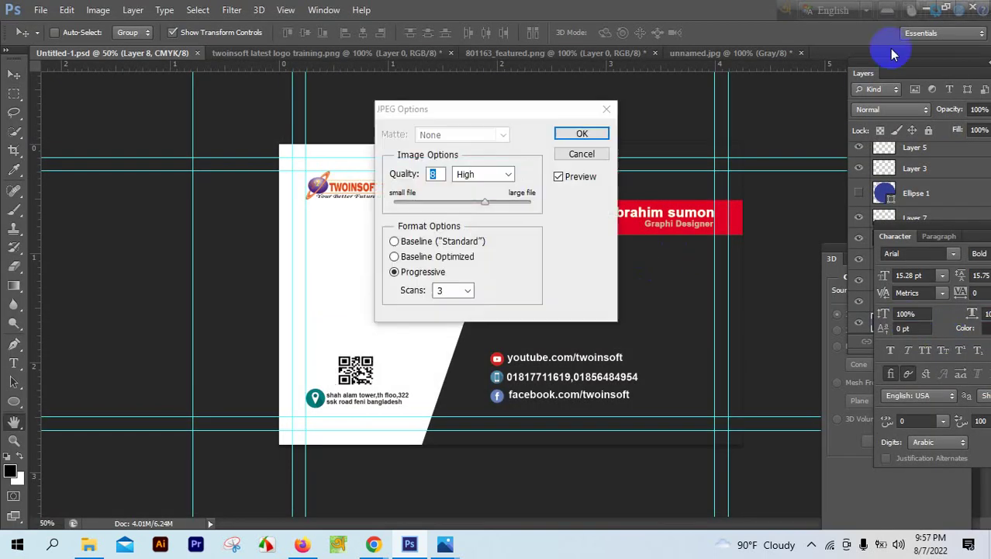
{"action": "left_click", "coordinate": [609, 133]}
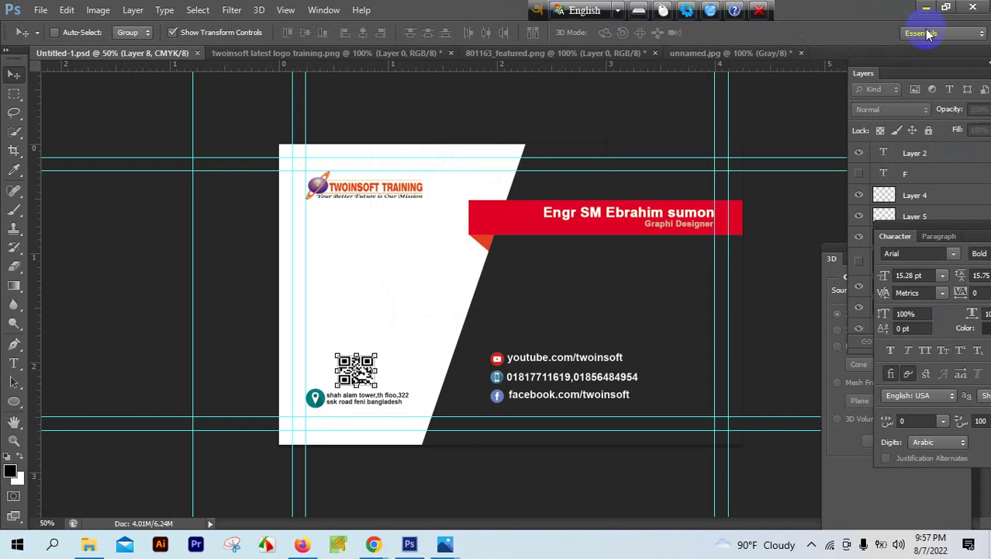
- Close the mockup photos and minimize Photoshop, Chrome, Explorer and Firefox to reveal the desktop
{"action": "left_click", "coordinate": [409, 543]}
{"action": "left_click", "coordinate": [984, 6]}
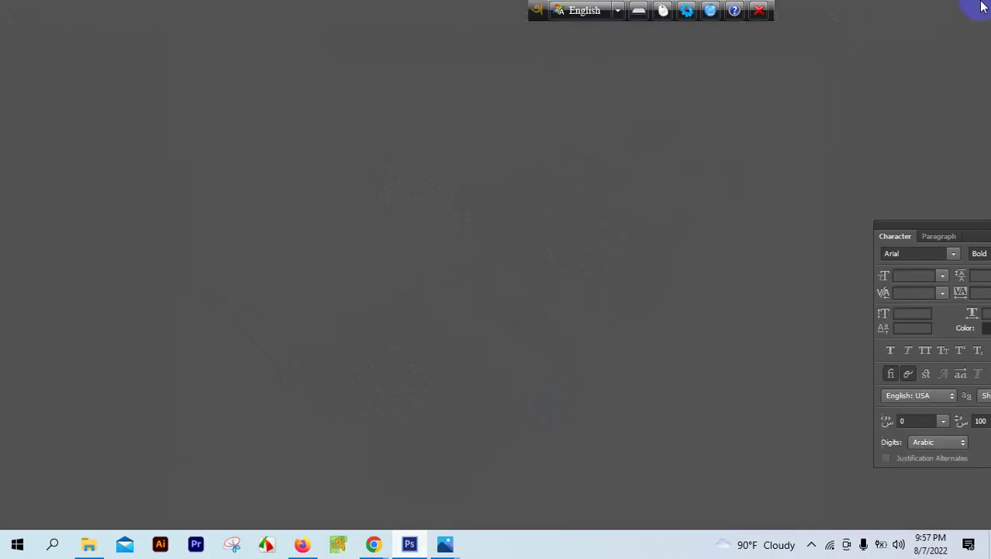
{"action": "left_click", "coordinate": [920, 7]}
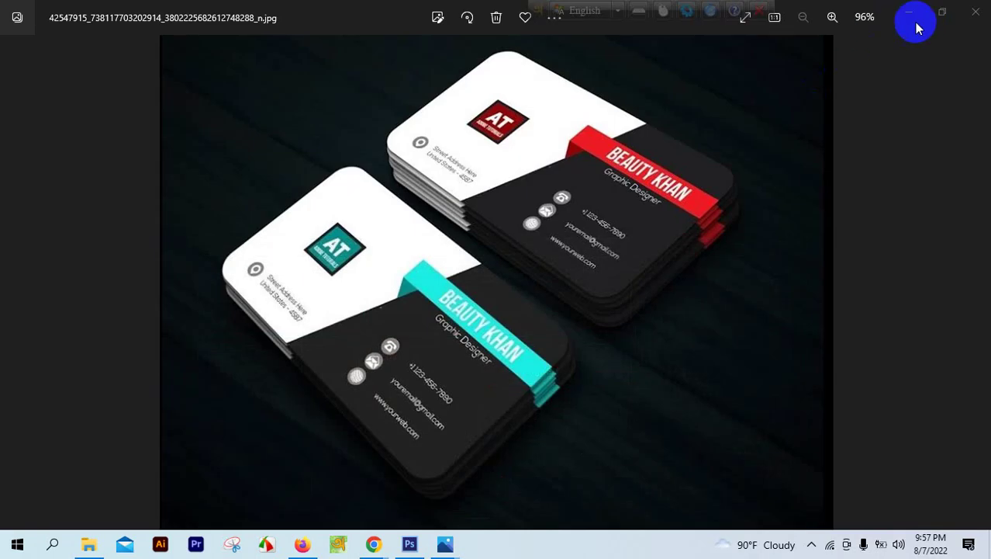
{"action": "left_click", "coordinate": [976, 11]}
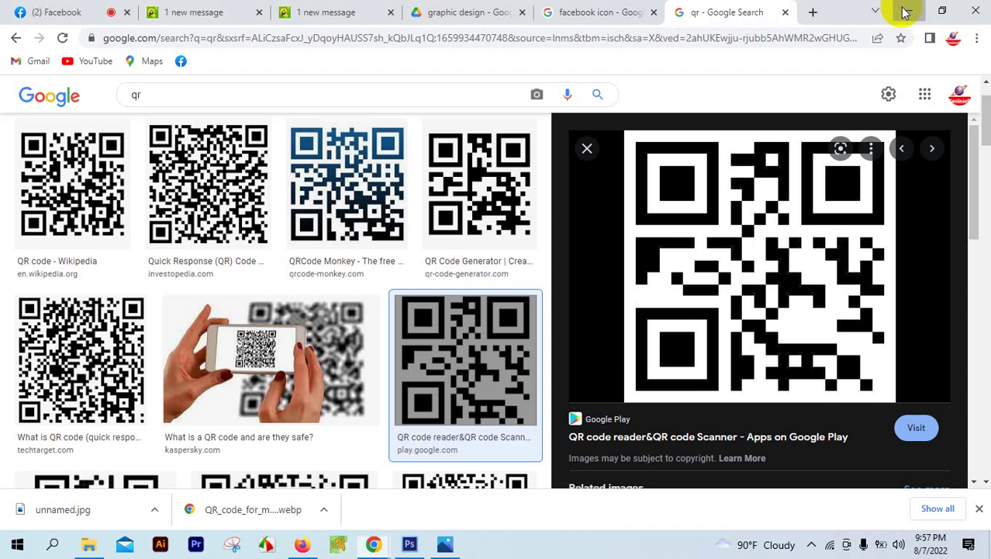
{"action": "left_click", "coordinate": [906, 11]}
{"action": "left_click", "coordinate": [903, 6]}
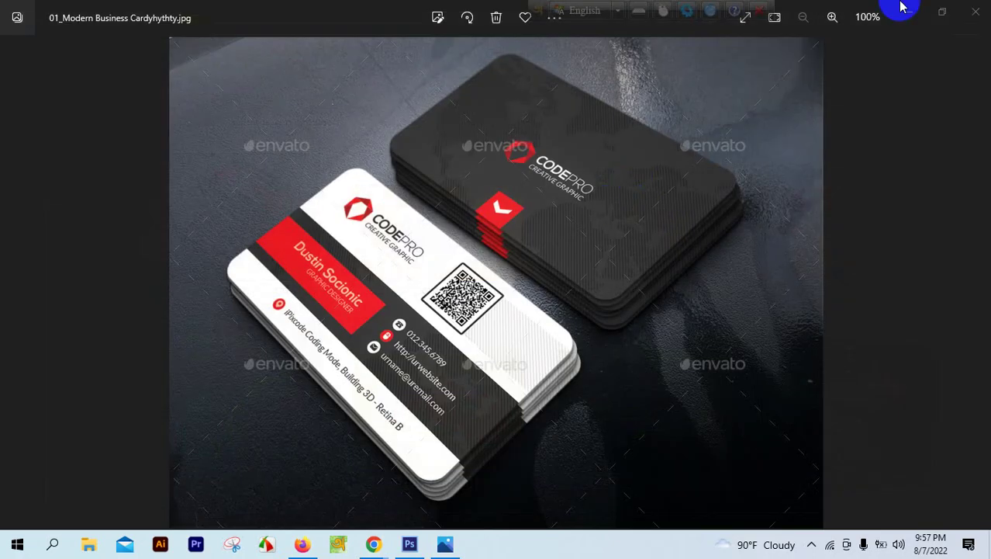
{"action": "left_click", "coordinate": [966, 13]}
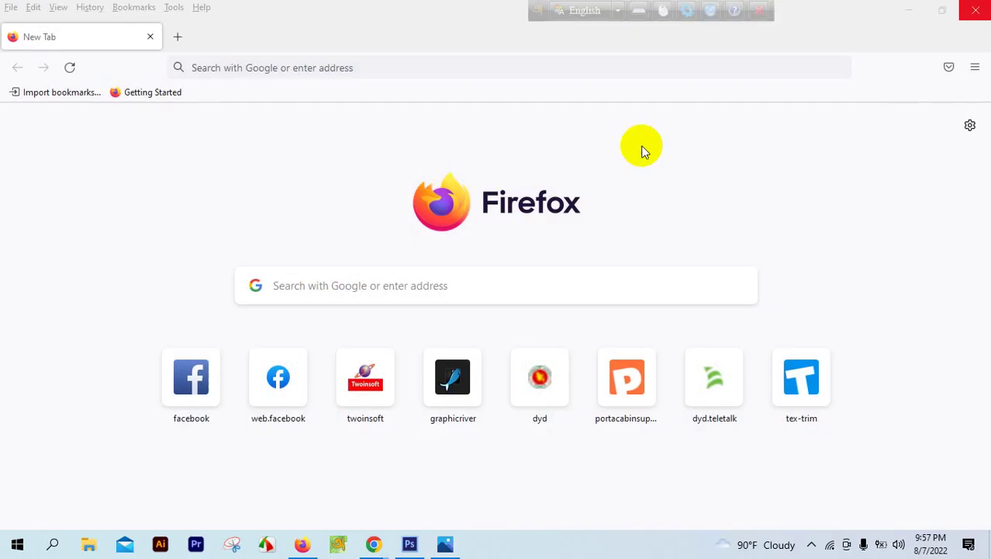
{"action": "left_click", "coordinate": [904, 13]}
- Open Untitled-1.jpg from the desktop in Photos, review it, and close it
{"action": "left_click", "coordinate": [308, 246]}
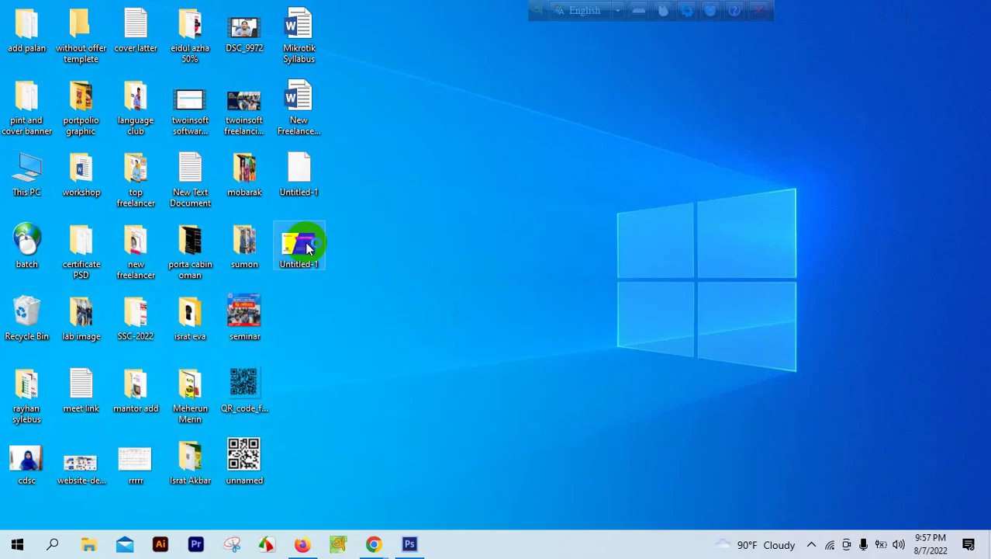
{"action": "double_click", "coordinate": [308, 247]}
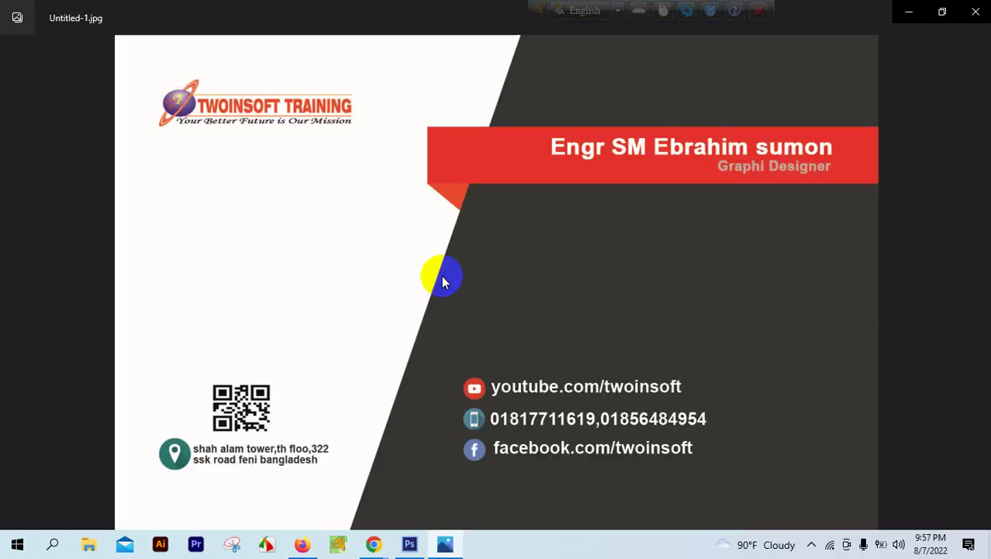
{"action": "left_click", "coordinate": [979, 9]}
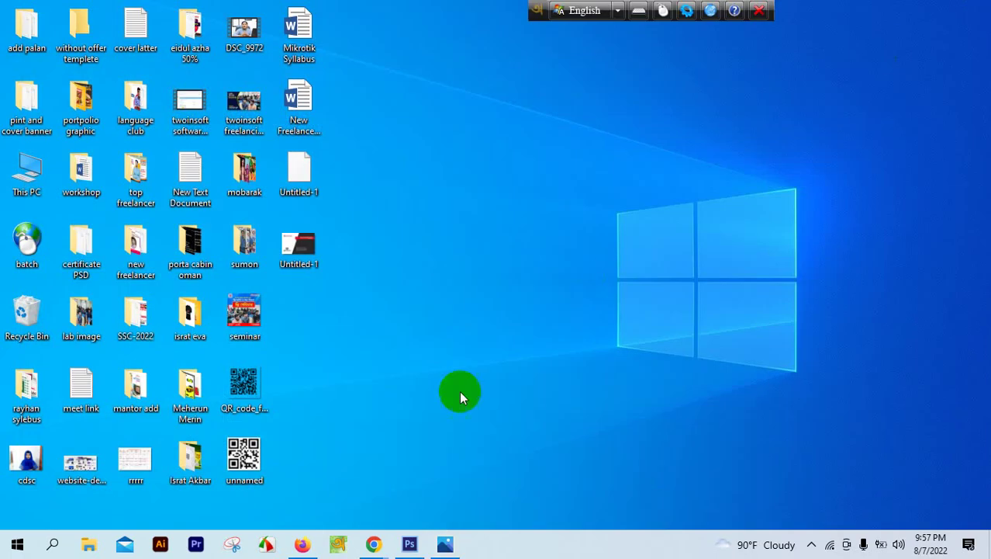
- Search 'fre' in Chrome via the Freepik suggestion, then go back from the ad page
{"action": "left_click", "coordinate": [376, 545]}
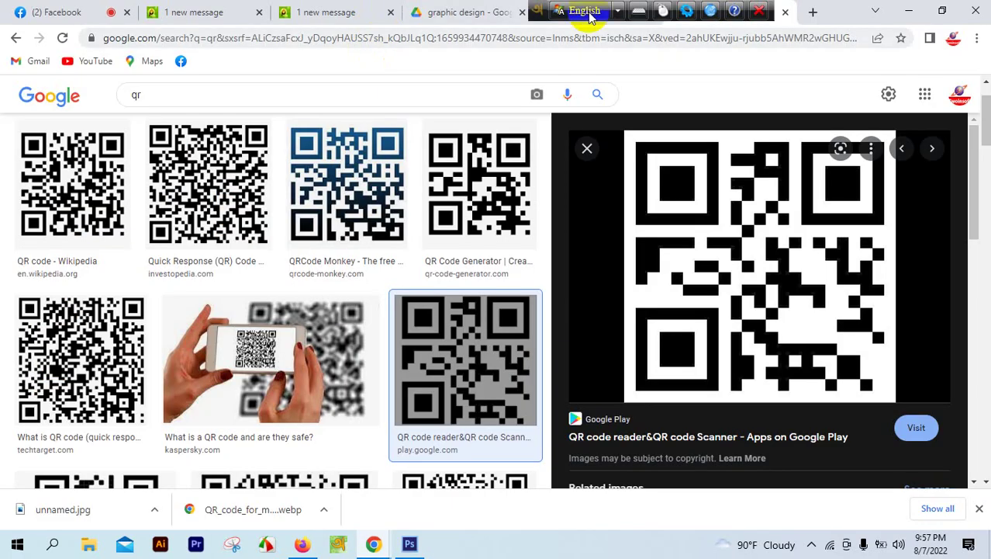
{"action": "left_click_drag", "start_coordinate": [589, 17], "coordinate": [841, 11]}
{"action": "left_click", "coordinate": [667, 45]}
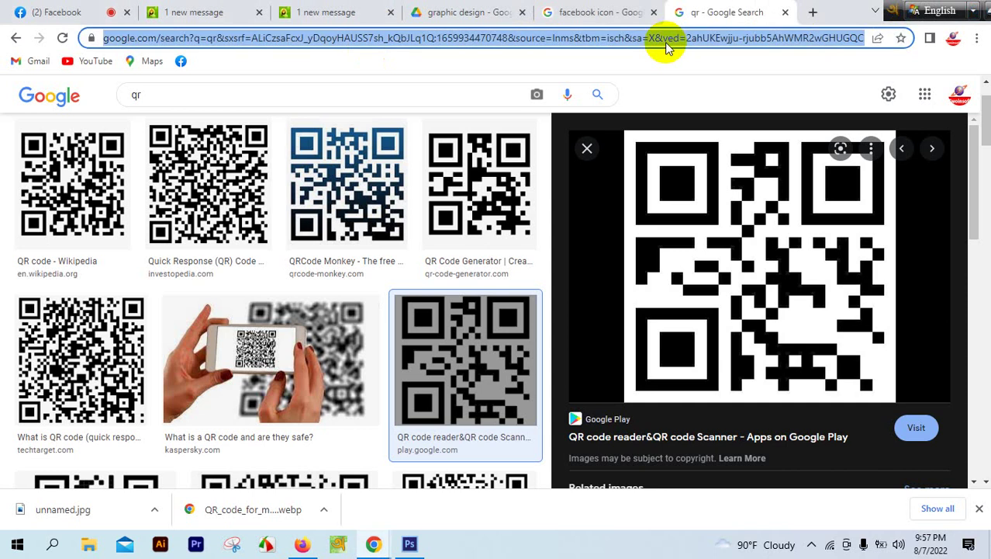
{"action": "type", "text": "fr"}
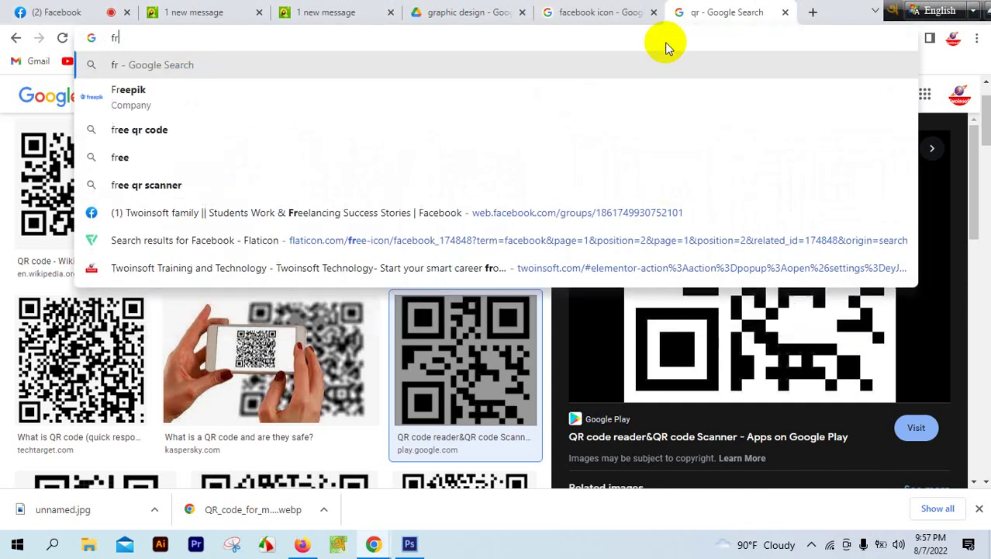
{"action": "type", "text": "e"}
{"action": "left_click", "coordinate": [162, 94]}
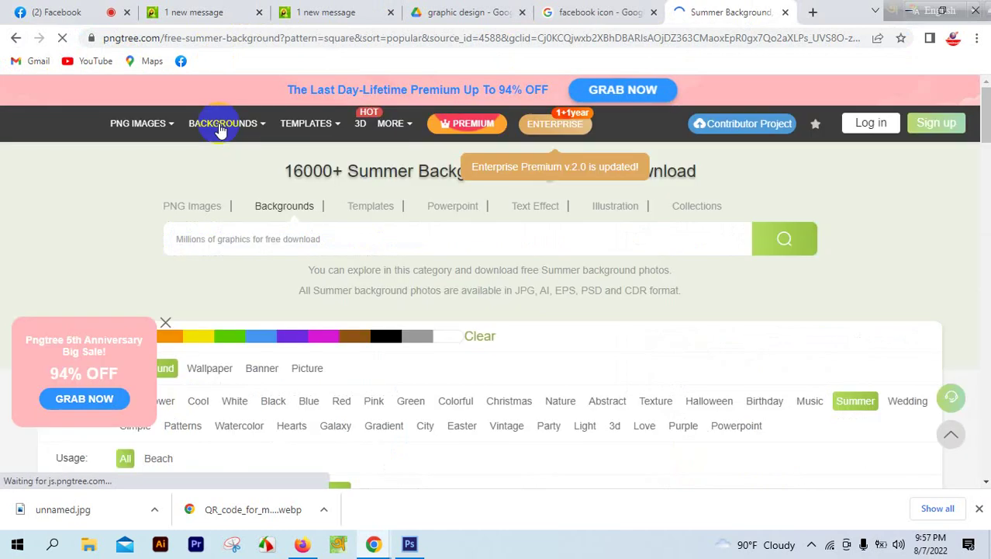
{"action": "key", "text": "alt+Left"}
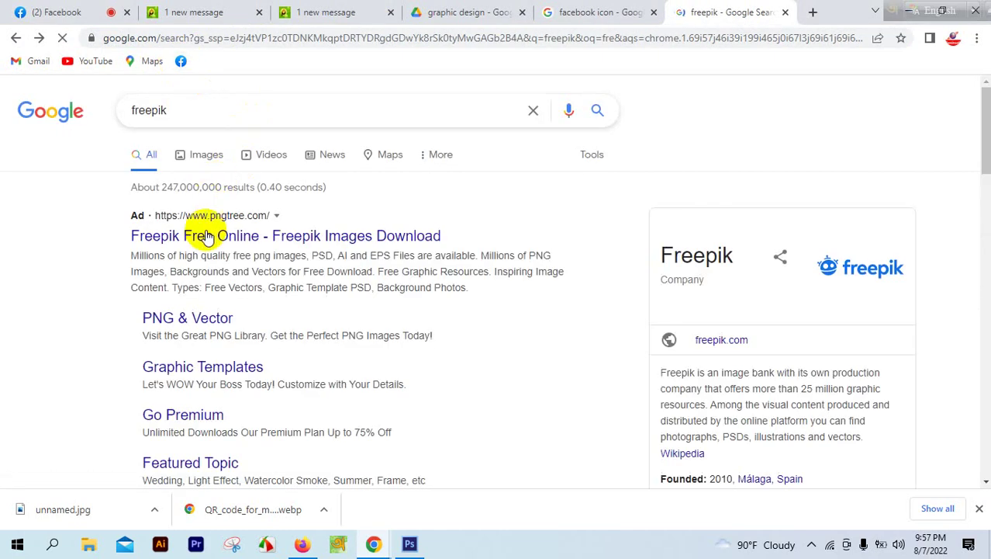
- Edit the query by typing 'r', run a suggested search and scroll its results
{"action": "left_click", "coordinate": [208, 105]}
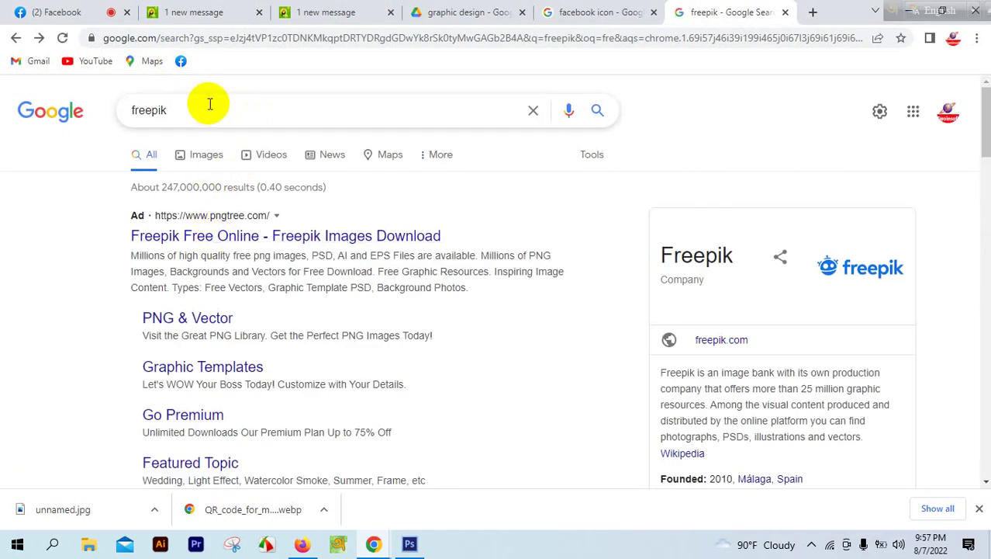
{"action": "left_click", "coordinate": [209, 104]}
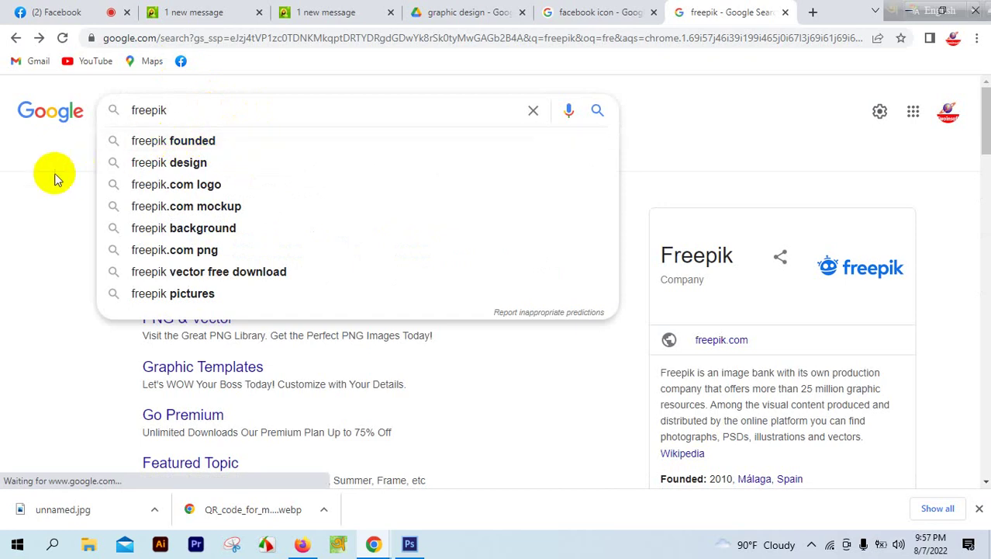
{"action": "left_click_drag", "start_coordinate": [184, 109], "coordinate": [70, 112]}
{"action": "type", "text": "p"}
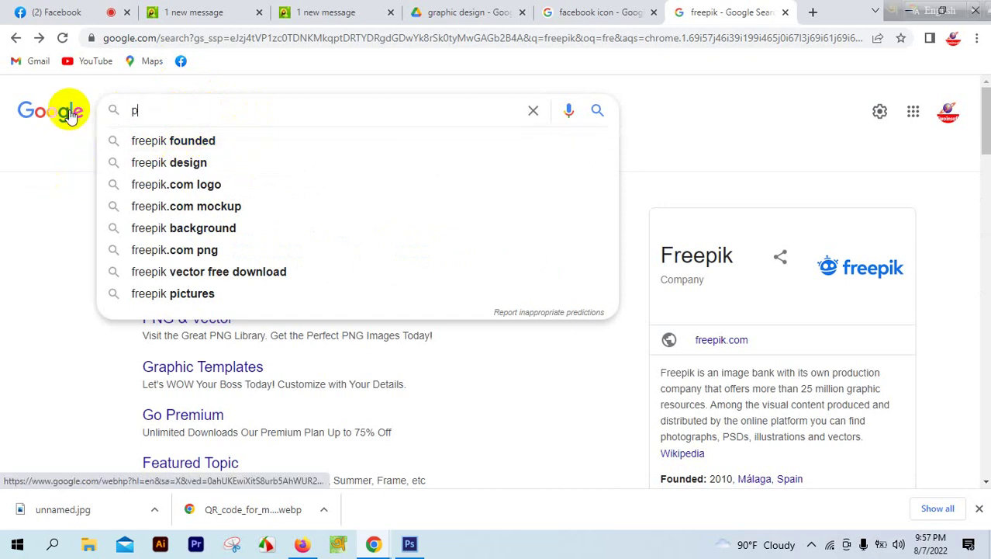
{"action": "type", "text": "r"}
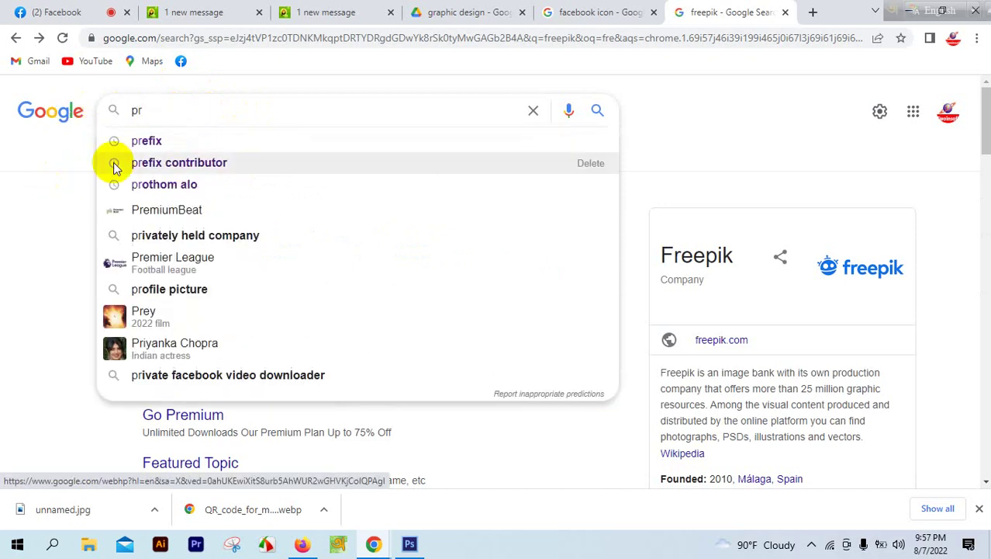
{"action": "left_click", "coordinate": [165, 151]}
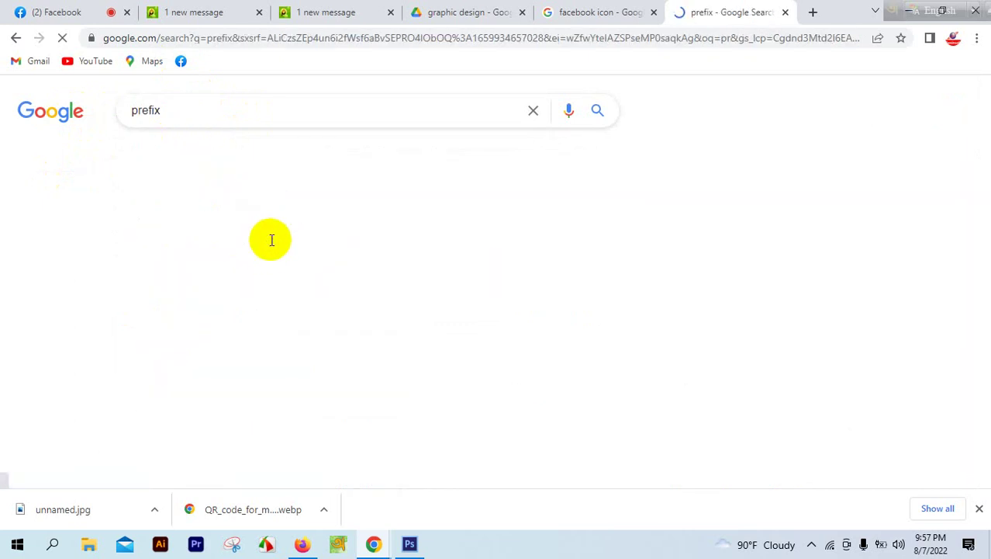
{"action": "scroll", "coordinate": [206, 265], "scroll_direction": "down", "scroll_amount": 3}
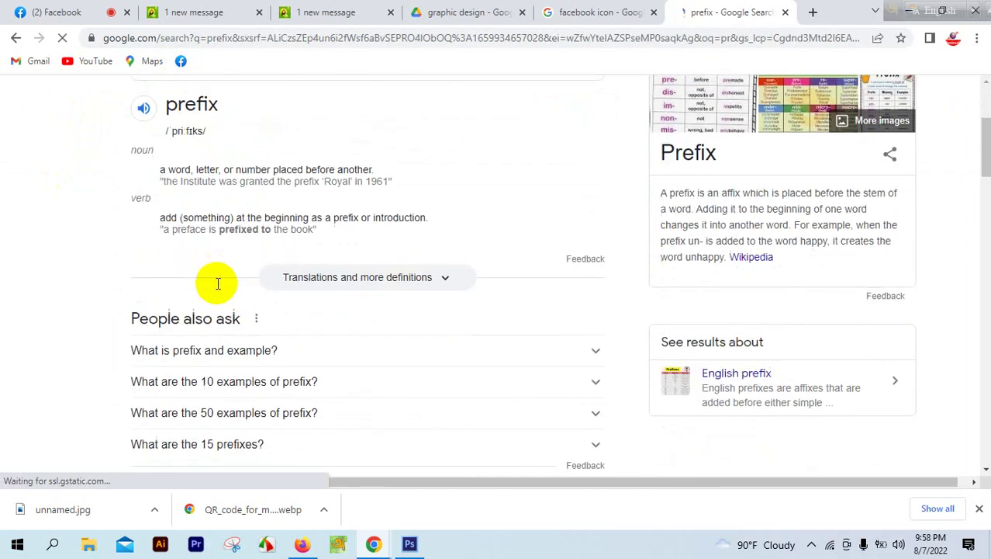
{"action": "scroll", "coordinate": [218, 283], "scroll_direction": "down", "scroll_amount": 4}
{"action": "scroll", "coordinate": [240, 194], "scroll_direction": "down", "scroll_amount": 1}
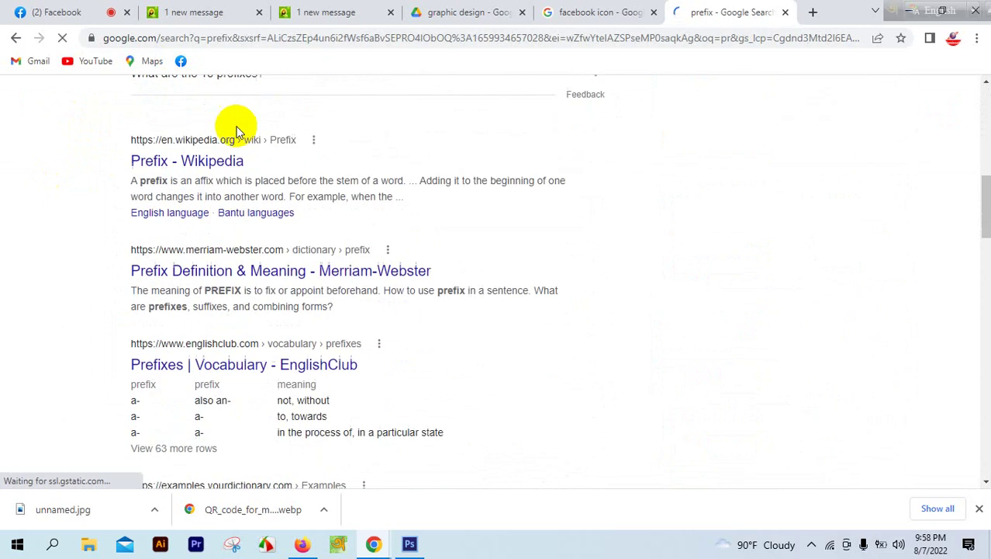
{"action": "scroll", "coordinate": [219, 112], "scroll_direction": "up", "scroll_amount": 2}
- Search for freepik and open the freepik.com site
{"action": "left_click", "coordinate": [198, 94]}
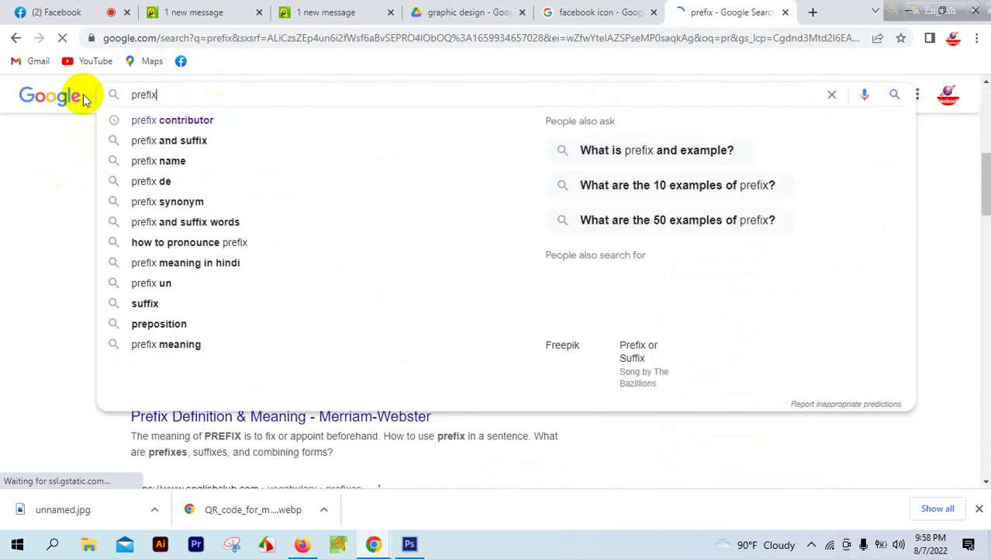
{"action": "key", "text": "ctrl+a"}
{"action": "type", "text": "e"}
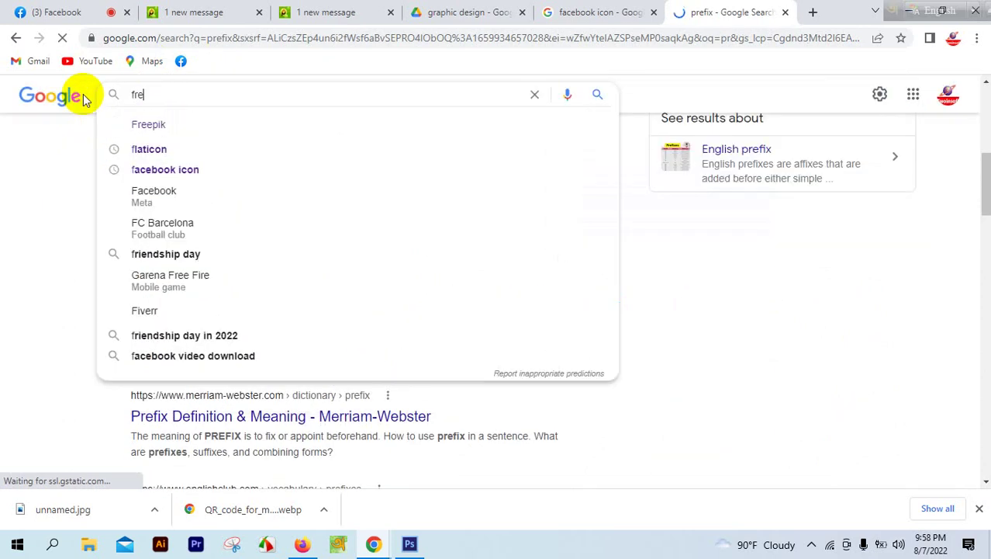
{"action": "left_click", "coordinate": [155, 128]}
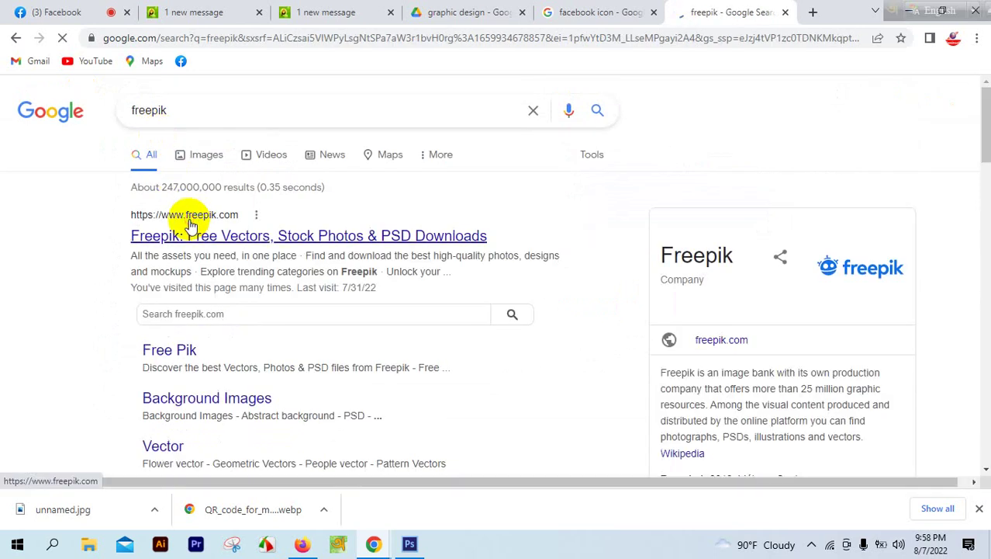
{"action": "left_click", "coordinate": [191, 223]}
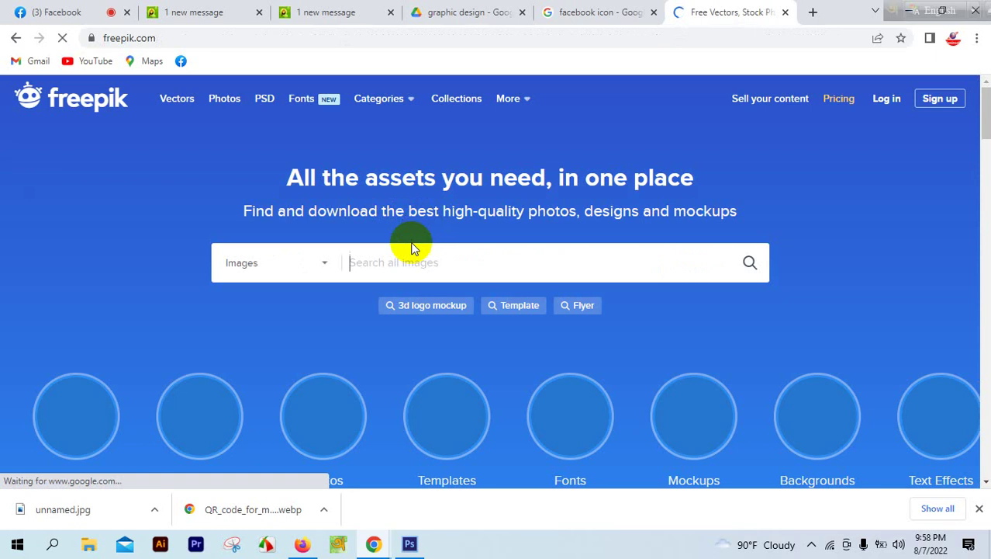
- Search Freepik for 'busineess mockup' limited to Psd files, dismissing the cookie dialog
{"action": "left_click", "coordinate": [402, 254]}
{"action": "type", "text": "busin"}
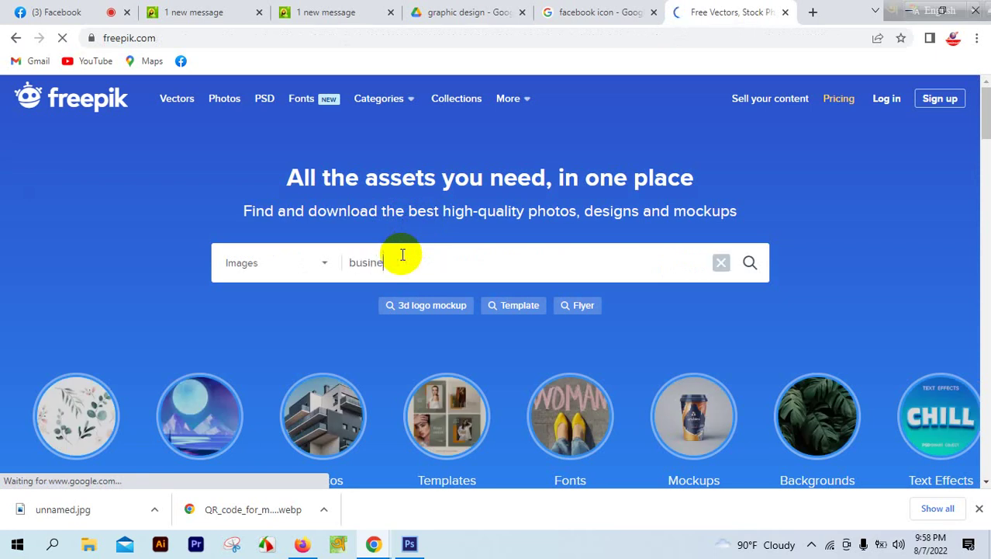
{"action": "type", "text": "ess"}
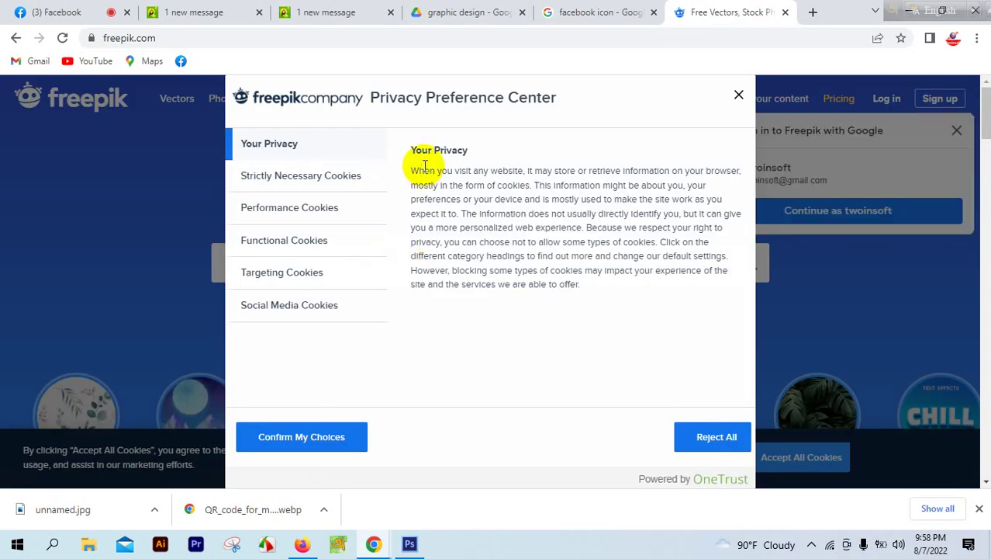
{"action": "left_click", "coordinate": [741, 98]}
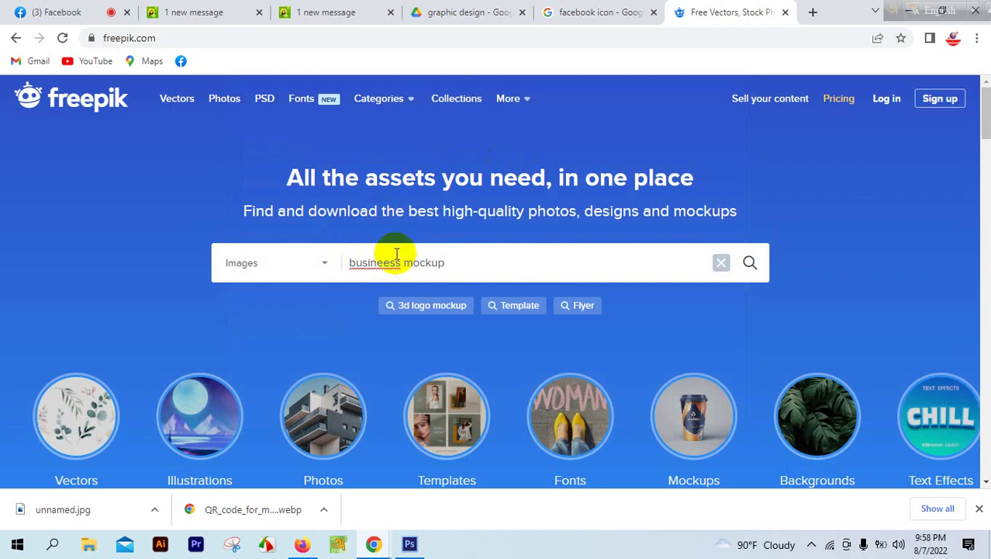
{"action": "left_click", "coordinate": [324, 266]}
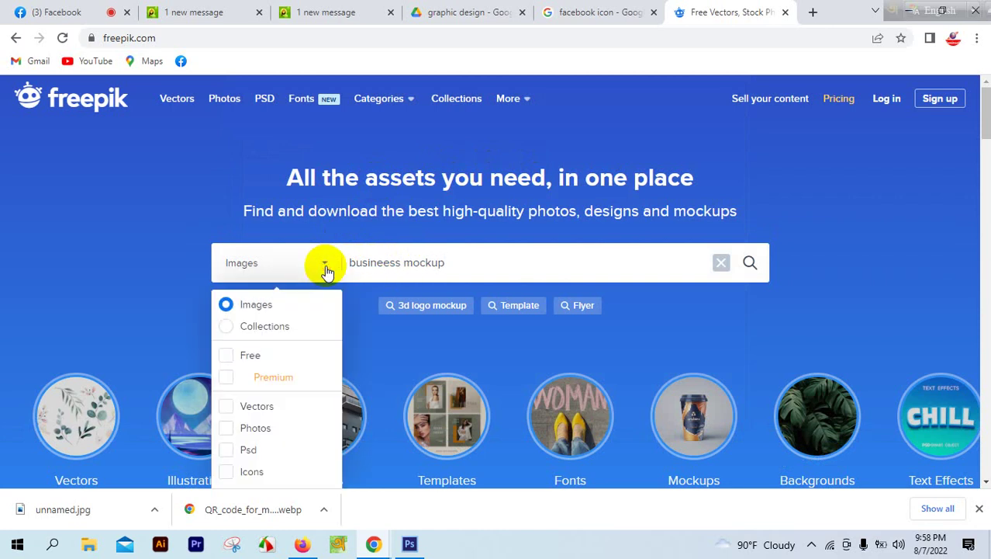
{"action": "left_click", "coordinate": [266, 449]}
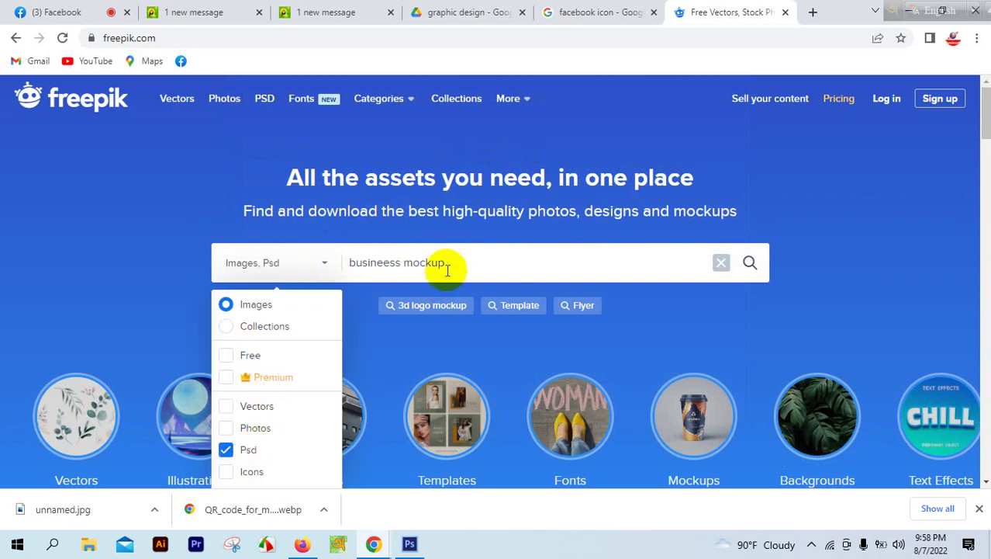
{"action": "left_click", "coordinate": [650, 262]}
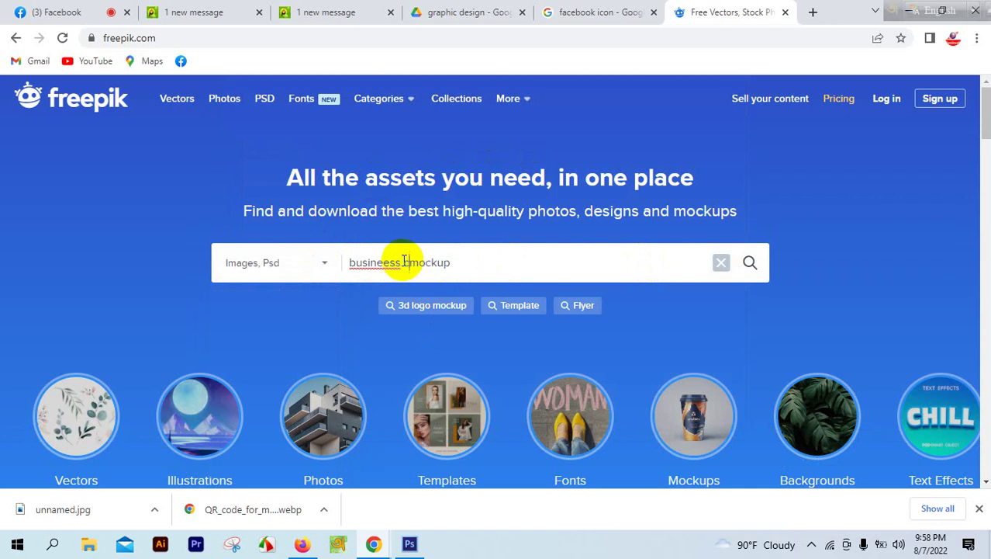
{"action": "left_click", "coordinate": [403, 262]}
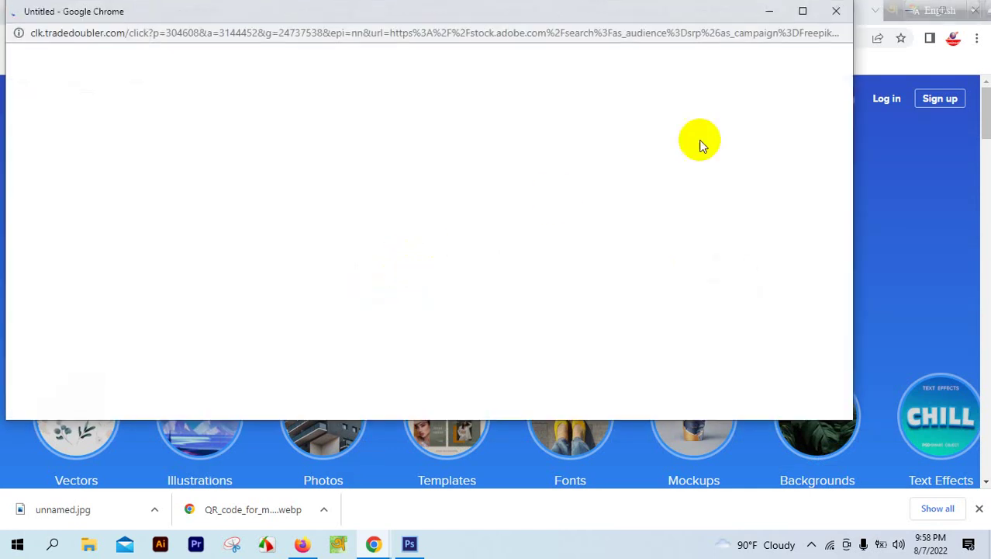
- Maximize the Adobe Stock window and scroll through the business card mockup results
{"action": "left_click", "coordinate": [803, 11]}
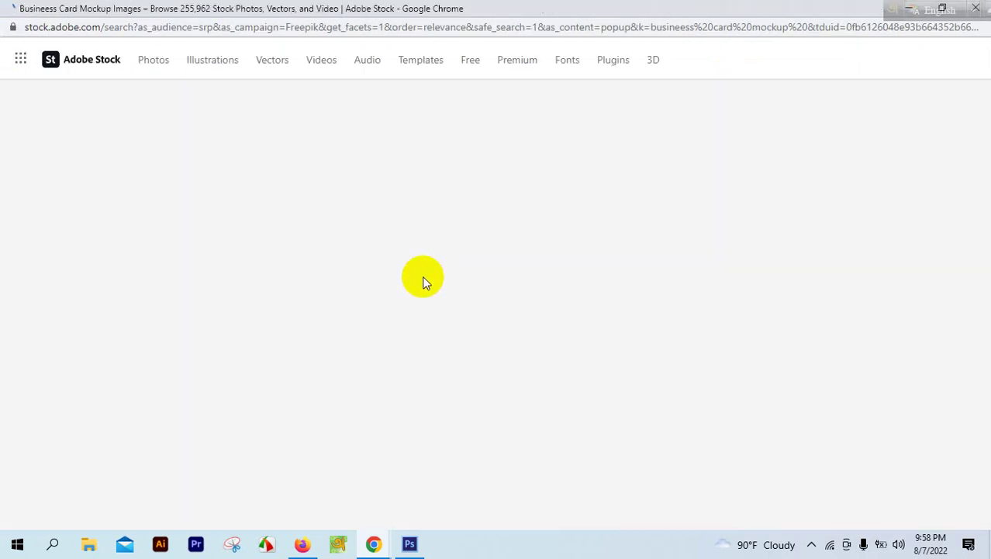
{"action": "scroll", "coordinate": [438, 251], "scroll_direction": "down", "scroll_amount": 1}
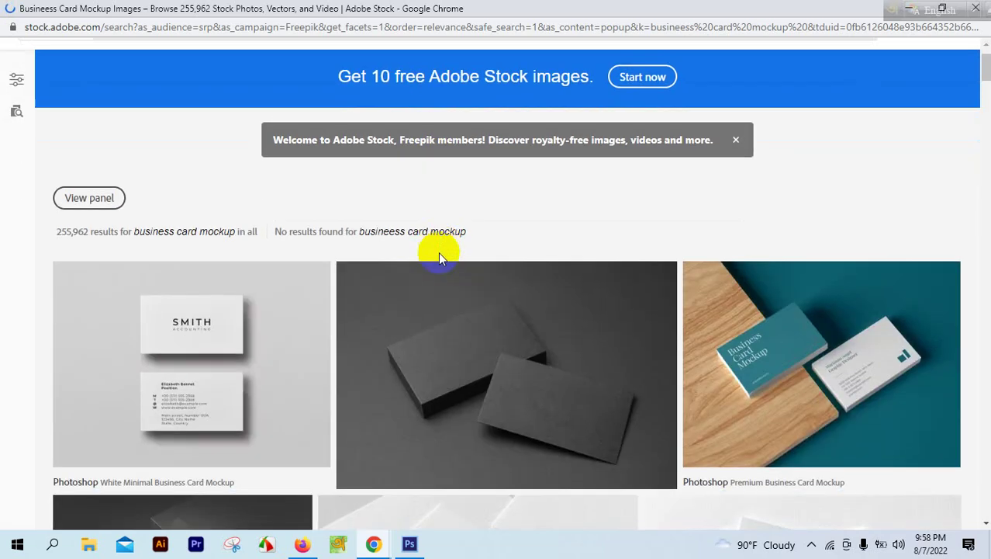
{"action": "scroll", "coordinate": [532, 284], "scroll_direction": "down", "scroll_amount": 2}
{"action": "scroll", "coordinate": [188, 270], "scroll_direction": "down", "scroll_amount": 4}
{"action": "scroll", "coordinate": [594, 304], "scroll_direction": "down", "scroll_amount": 1}
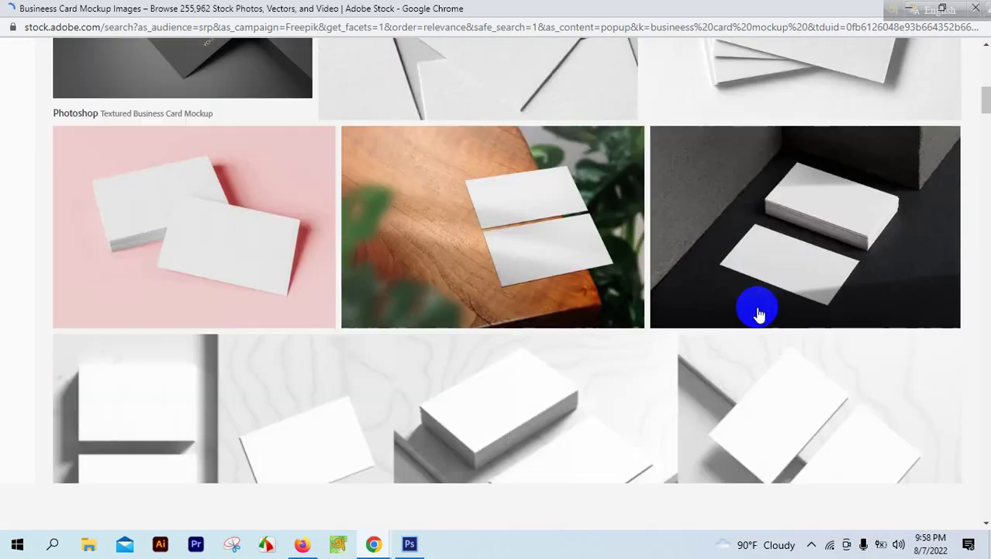
{"action": "scroll", "coordinate": [757, 312], "scroll_direction": "down", "scroll_amount": 4}
{"action": "scroll", "coordinate": [593, 389], "scroll_direction": "down", "scroll_amount": 3}
{"action": "scroll", "coordinate": [642, 369], "scroll_direction": "down", "scroll_amount": 4}
{"action": "scroll", "coordinate": [232, 233], "scroll_direction": "down", "scroll_amount": 5}
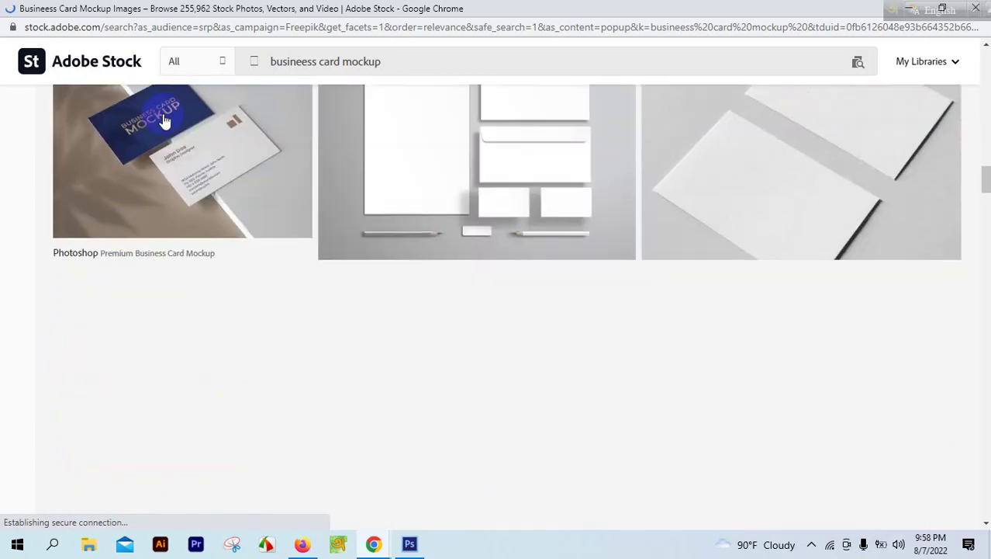
{"action": "scroll", "coordinate": [232, 240], "scroll_direction": "up", "scroll_amount": 3}
{"action": "scroll", "coordinate": [231, 305], "scroll_direction": "down", "scroll_amount": 1}
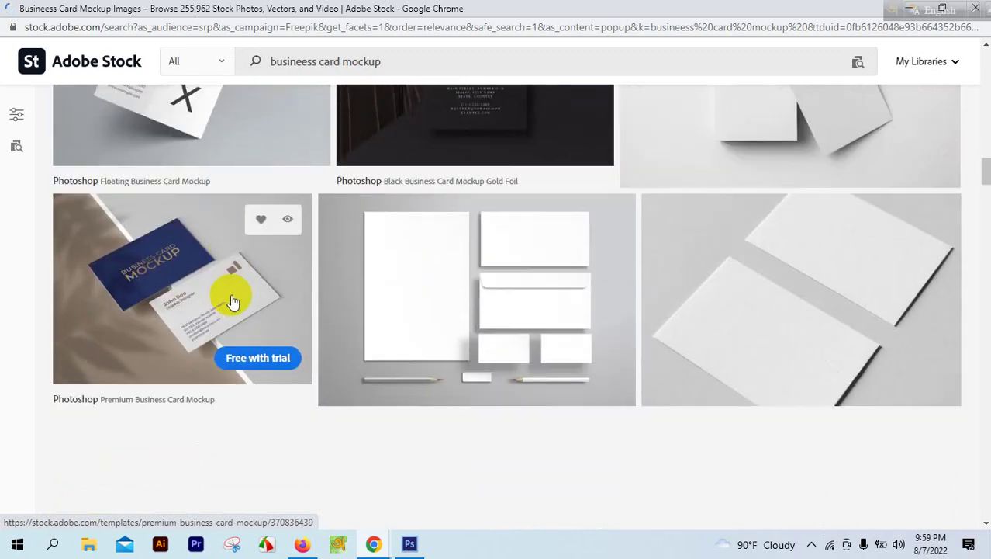
{"action": "scroll", "coordinate": [232, 299], "scroll_direction": "down", "scroll_amount": 2}
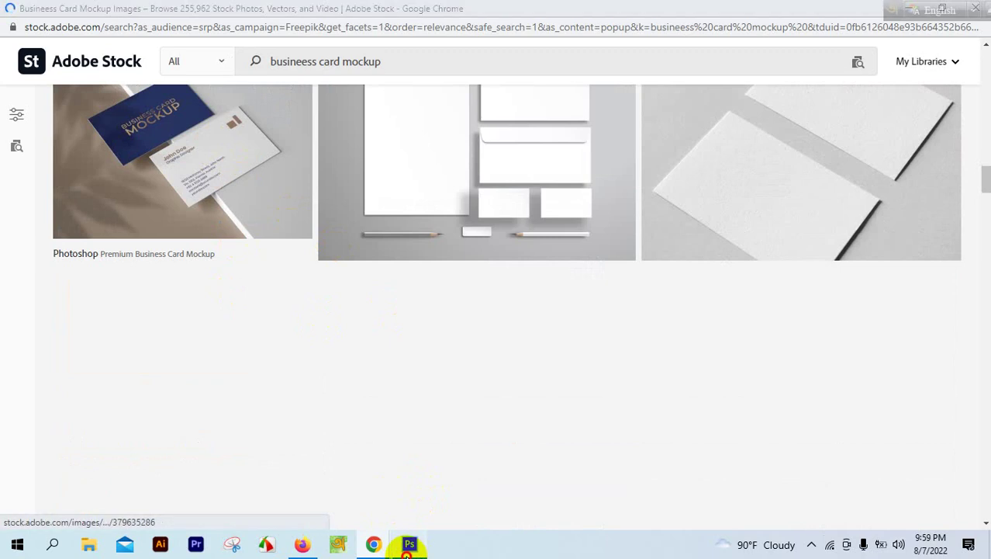
- Go to Photoshop and bring up the twoinsoft latest logo training.png document
{"action": "left_click", "coordinate": [410, 543]}
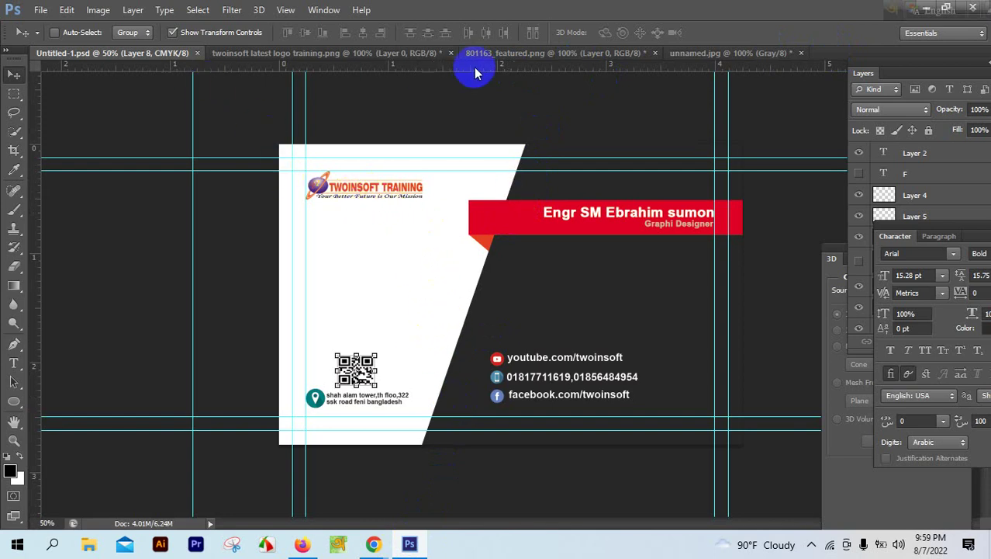
{"action": "right_click", "coordinate": [141, 56]}
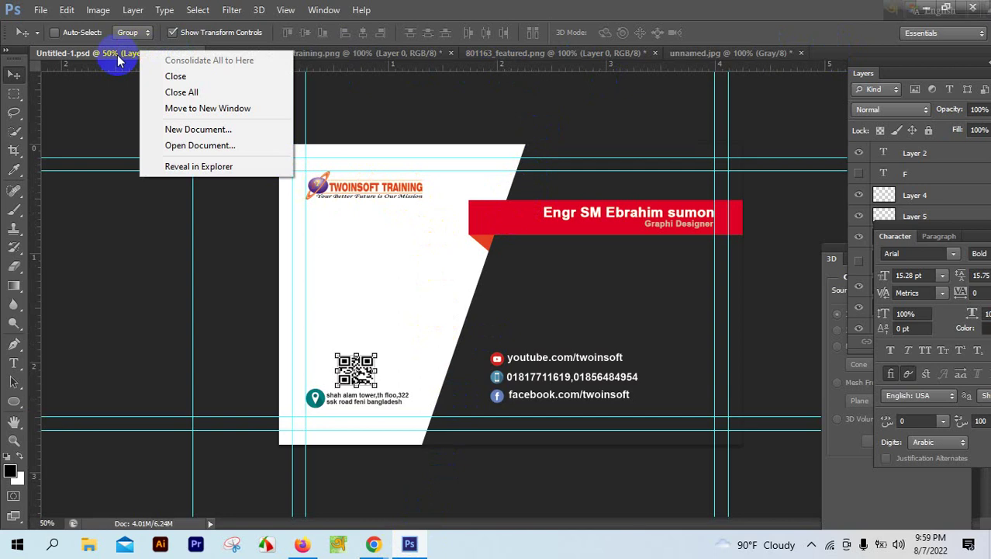
{"action": "right_click", "coordinate": [117, 57]}
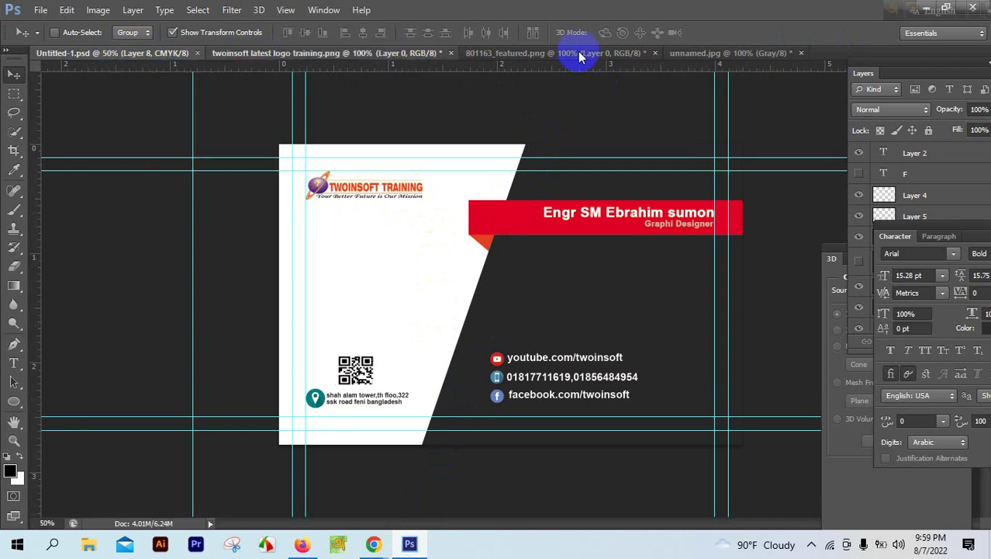
{"action": "left_click", "coordinate": [442, 53]}
- Back in Adobe Stock, open the Premium Business Card Mockup details page
{"action": "left_click", "coordinate": [413, 544]}
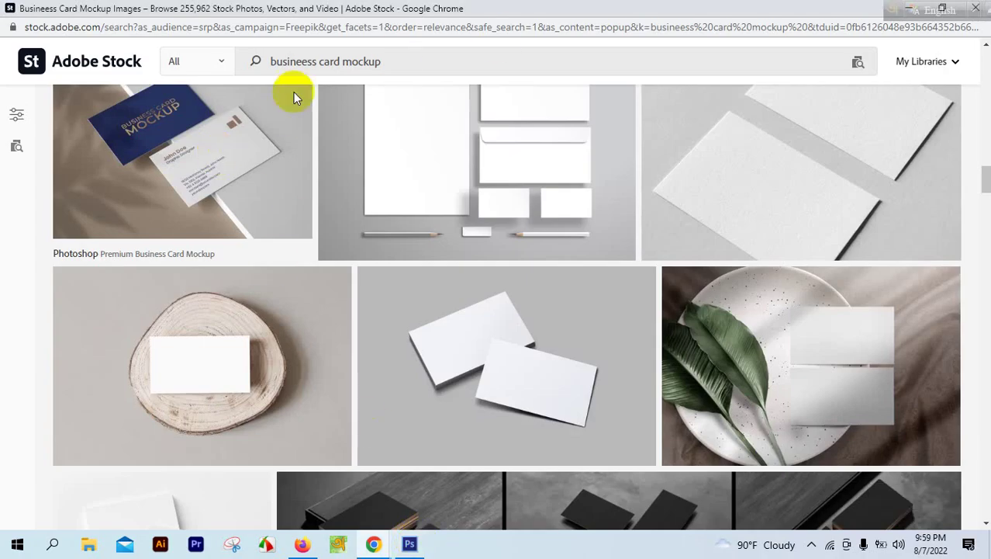
{"action": "scroll", "coordinate": [259, 192], "scroll_direction": "down", "scroll_amount": 1}
{"action": "scroll", "coordinate": [365, 266], "scroll_direction": "down", "scroll_amount": 4}
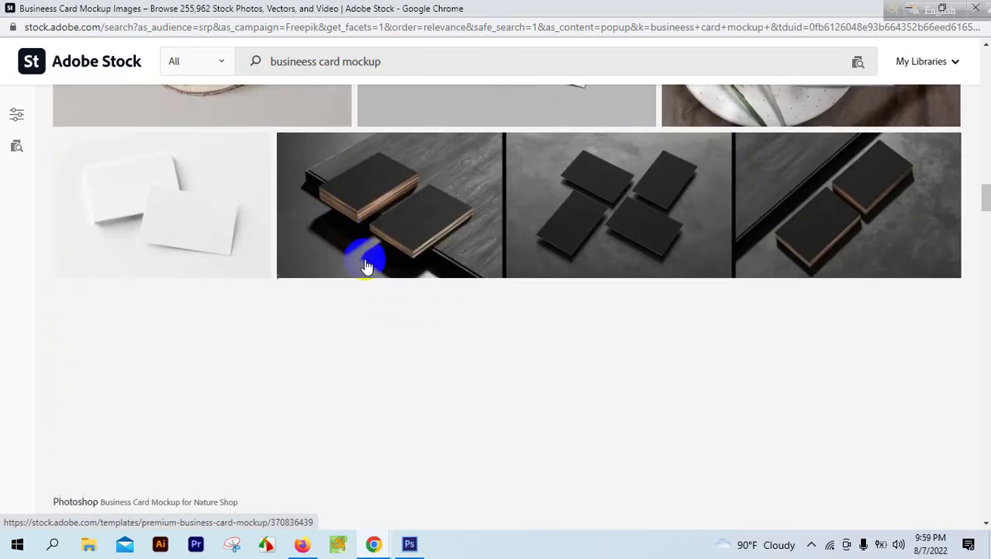
{"action": "scroll", "coordinate": [388, 319], "scroll_direction": "down", "scroll_amount": 2}
{"action": "scroll", "coordinate": [392, 264], "scroll_direction": "up", "scroll_amount": 3}
{"action": "scroll", "coordinate": [310, 186], "scroll_direction": "up", "scroll_amount": 3}
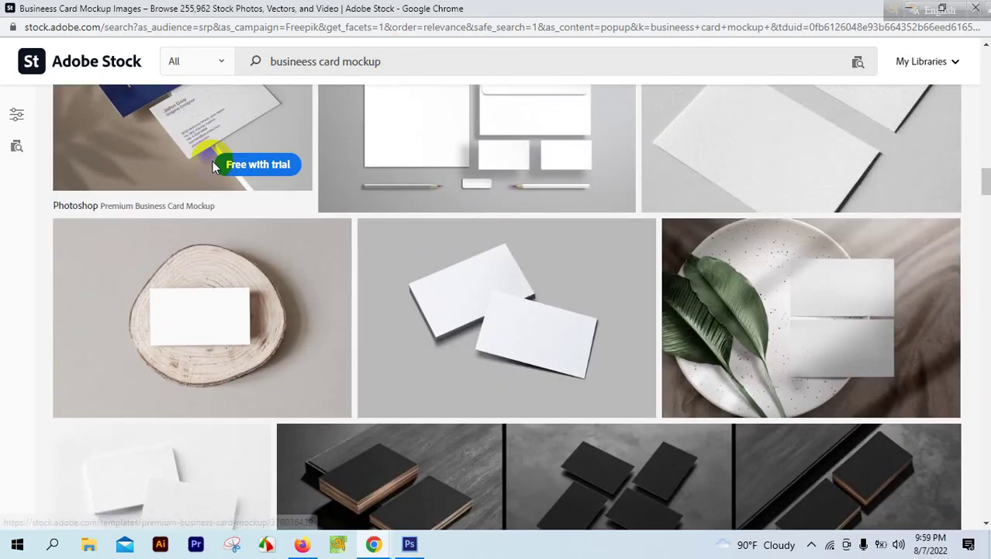
{"action": "left_click", "coordinate": [178, 131]}
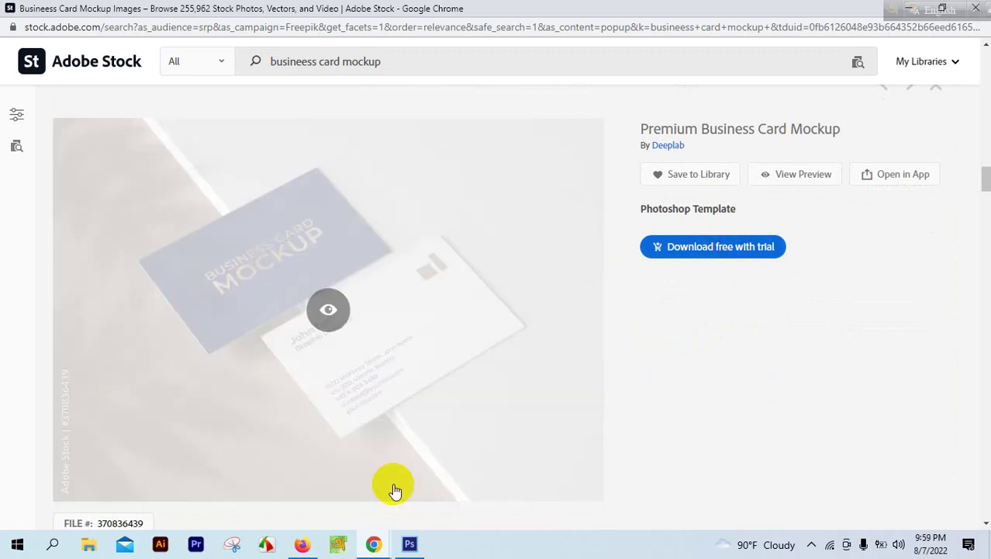
{"action": "scroll", "coordinate": [396, 497], "scroll_direction": "down", "scroll_amount": 1}
- Request the mockup download via 'Download free with trial', then return to Photoshop
{"action": "left_click", "coordinate": [411, 545]}
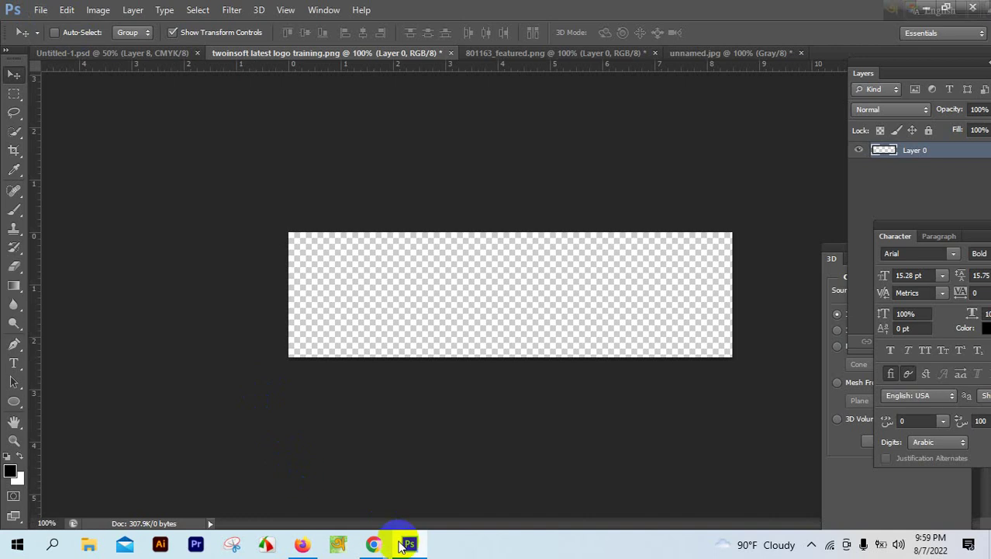
{"action": "left_click", "coordinate": [402, 545]}
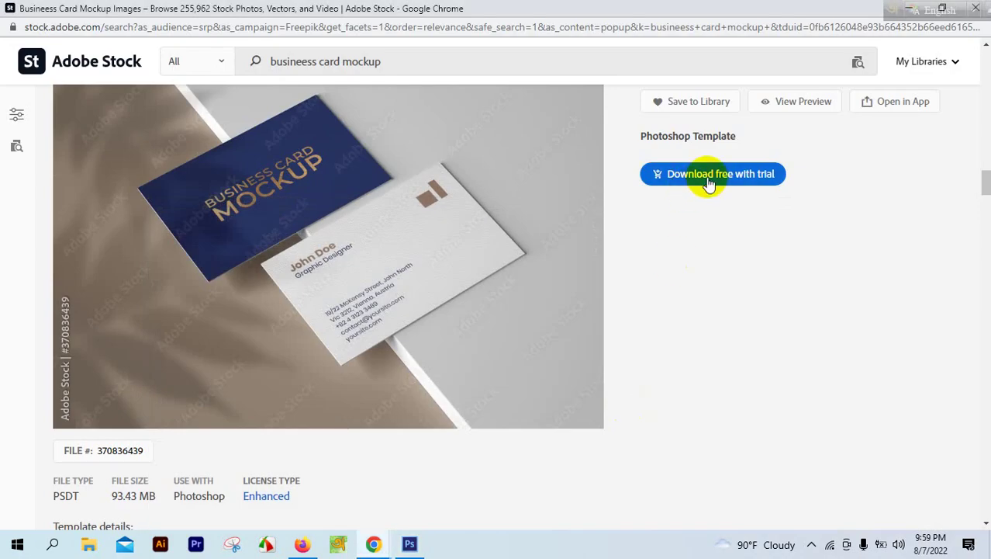
{"action": "scroll", "coordinate": [472, 271], "scroll_direction": "down", "scroll_amount": 5}
{"action": "scroll", "coordinate": [472, 275], "scroll_direction": "down", "scroll_amount": 3}
{"action": "scroll", "coordinate": [473, 283], "scroll_direction": "down", "scroll_amount": 3}
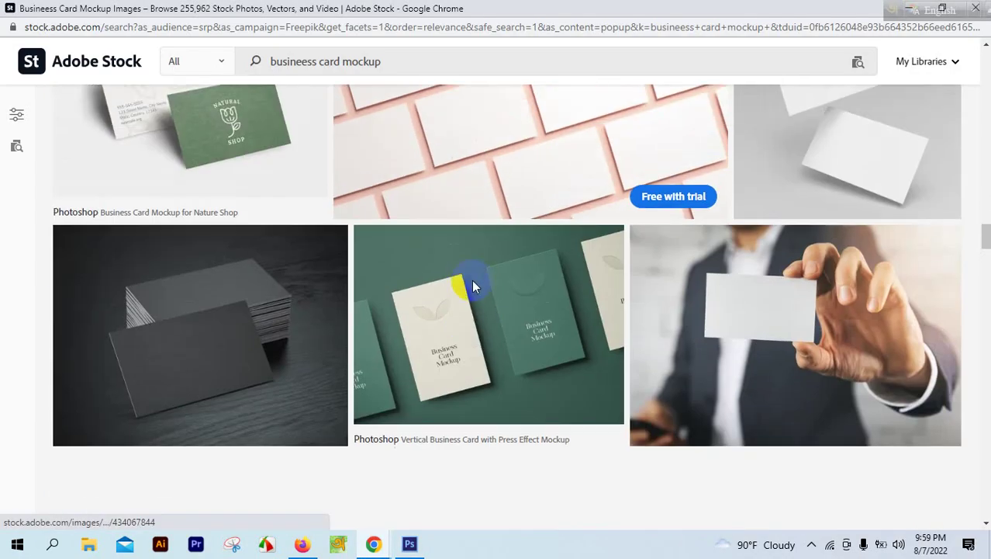
{"action": "scroll", "coordinate": [473, 286], "scroll_direction": "up", "scroll_amount": 5}
{"action": "scroll", "coordinate": [195, 144], "scroll_direction": "up", "scroll_amount": 3}
{"action": "scroll", "coordinate": [713, 195], "scroll_direction": "up", "scroll_amount": 2}
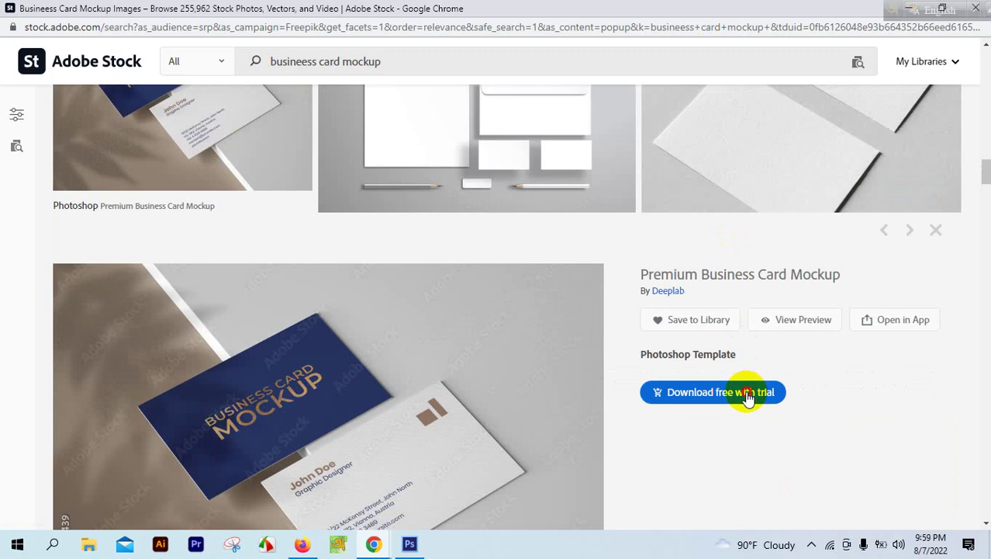
{"action": "left_click", "coordinate": [747, 394]}
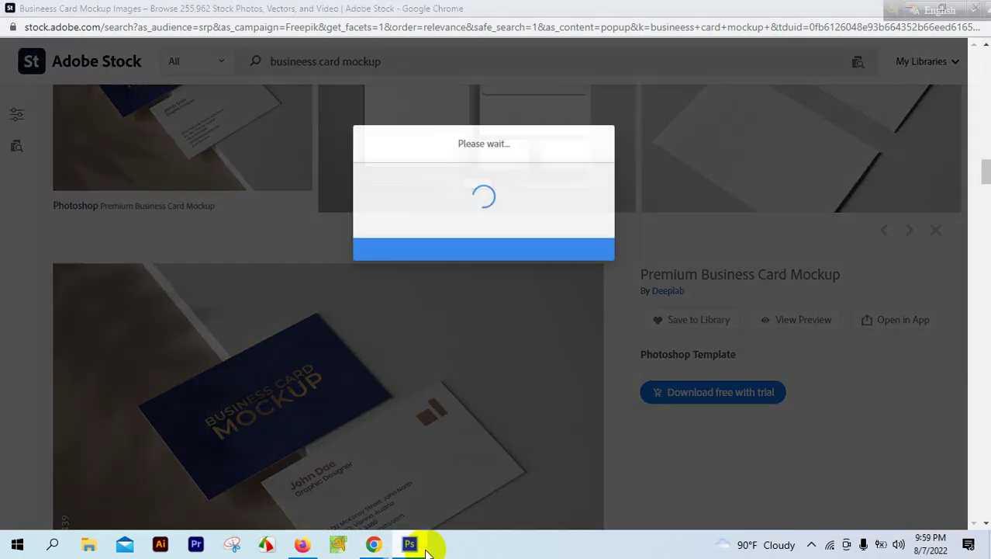
{"action": "left_click", "coordinate": [410, 544]}
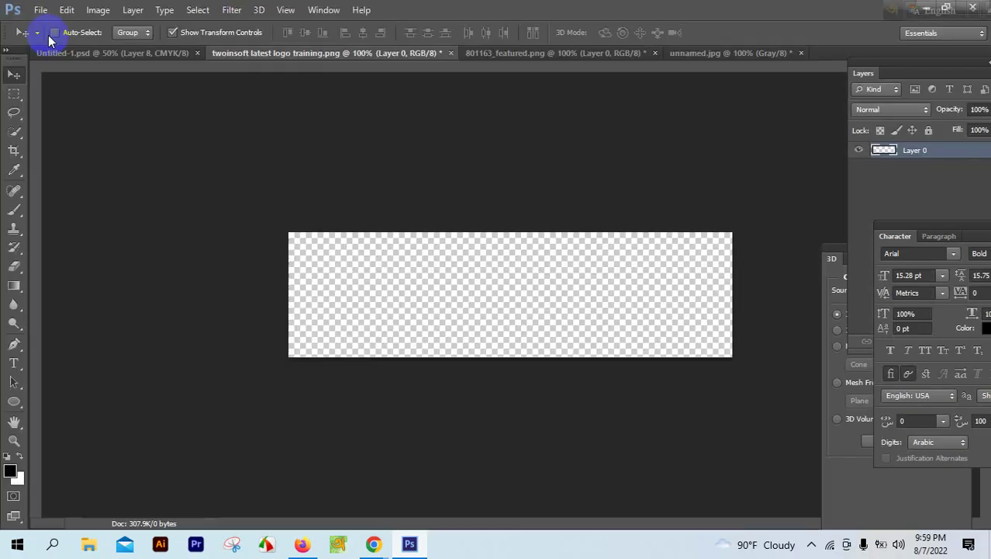
- Start opening a file and browse the F: drive's current docuent folder into course layout
{"action": "left_click", "coordinate": [40, 9]}
{"action": "left_click", "coordinate": [55, 39]}
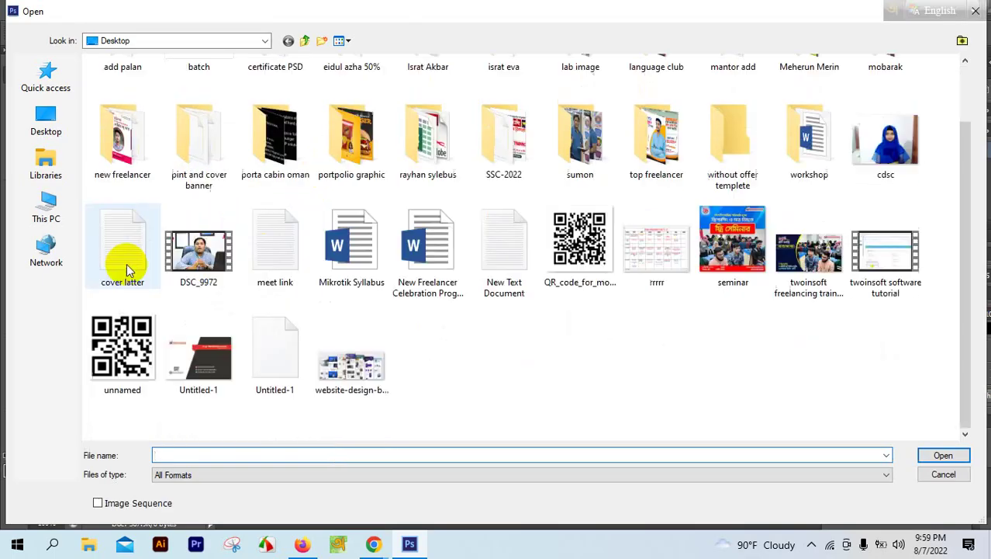
{"action": "left_click", "coordinate": [46, 208]}
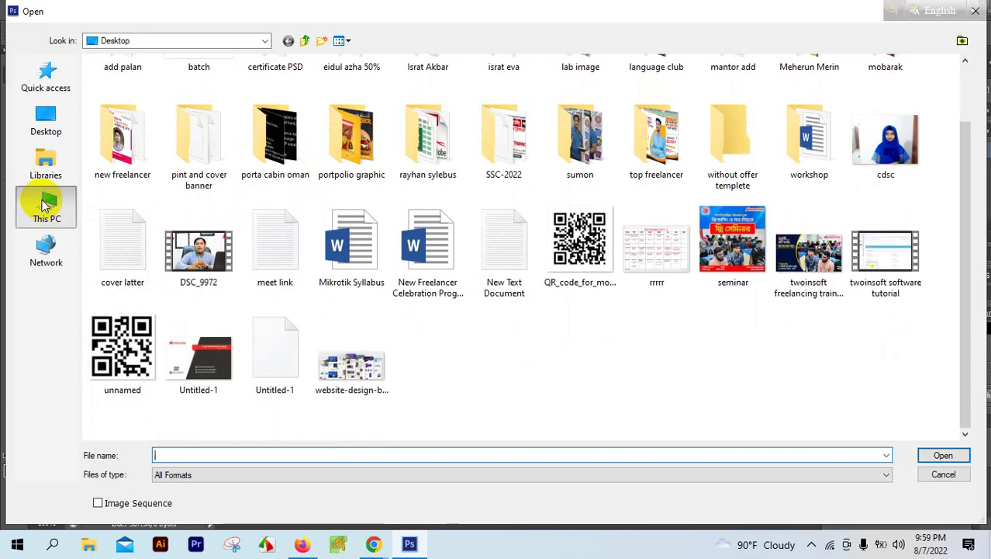
{"action": "double_click", "coordinate": [673, 177]}
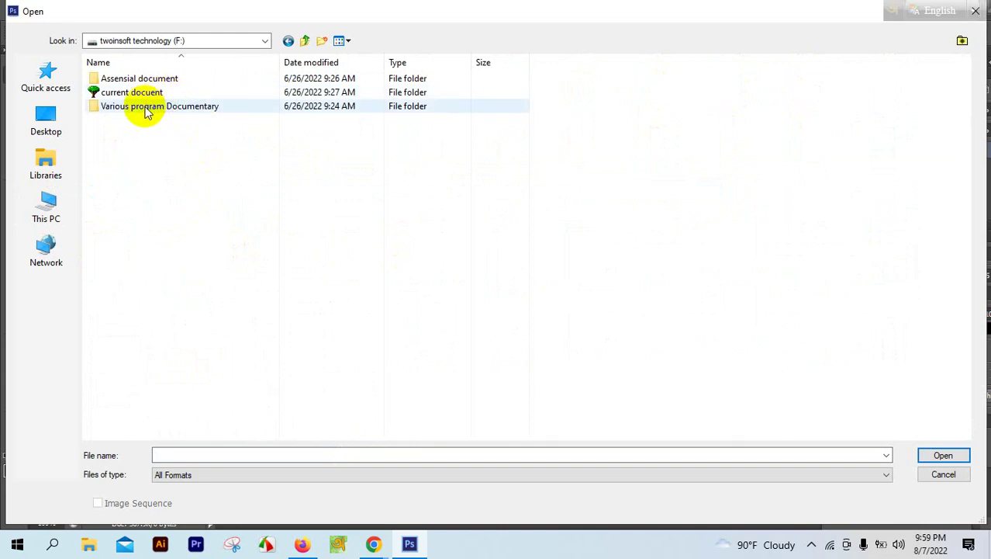
{"action": "double_click", "coordinate": [131, 92]}
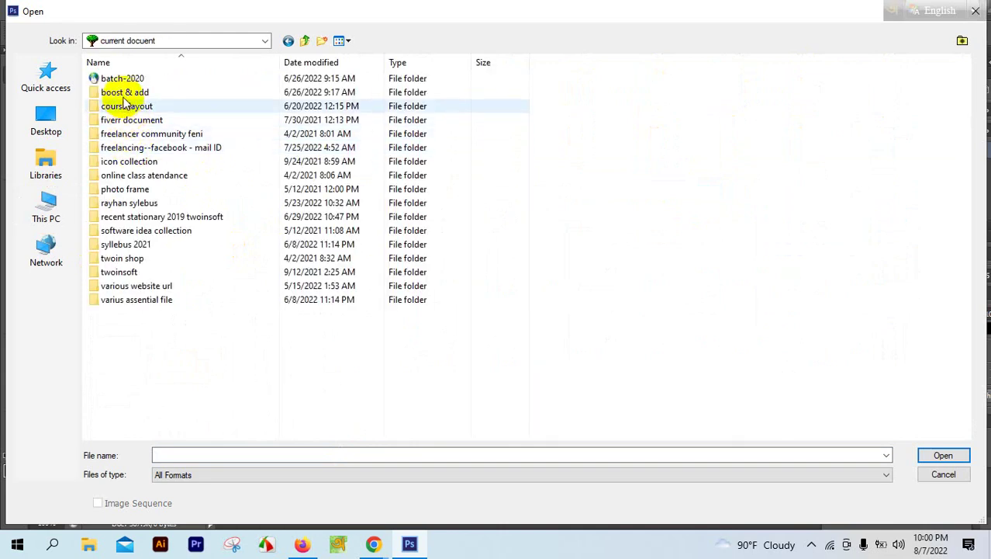
{"action": "left_click", "coordinate": [133, 136]}
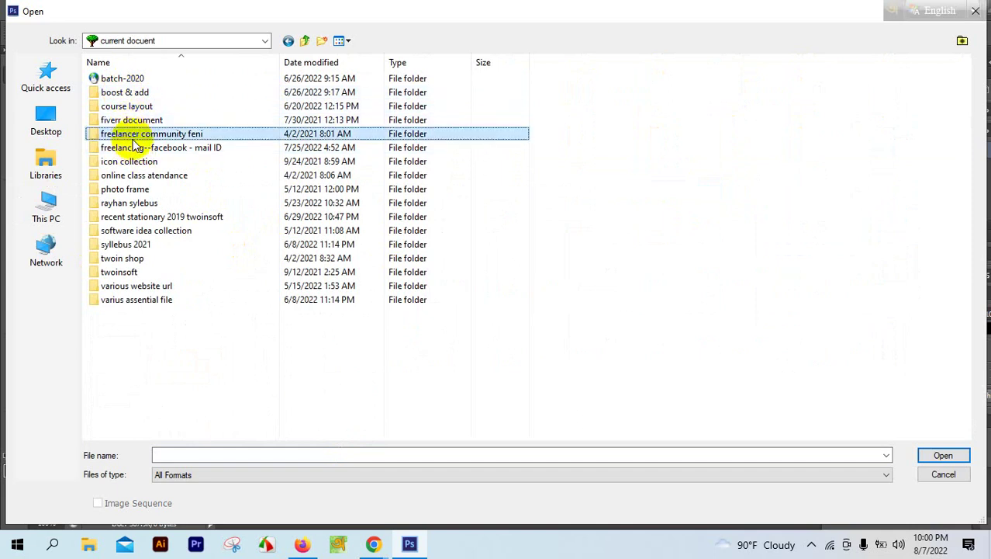
{"action": "left_click", "coordinate": [132, 160]}
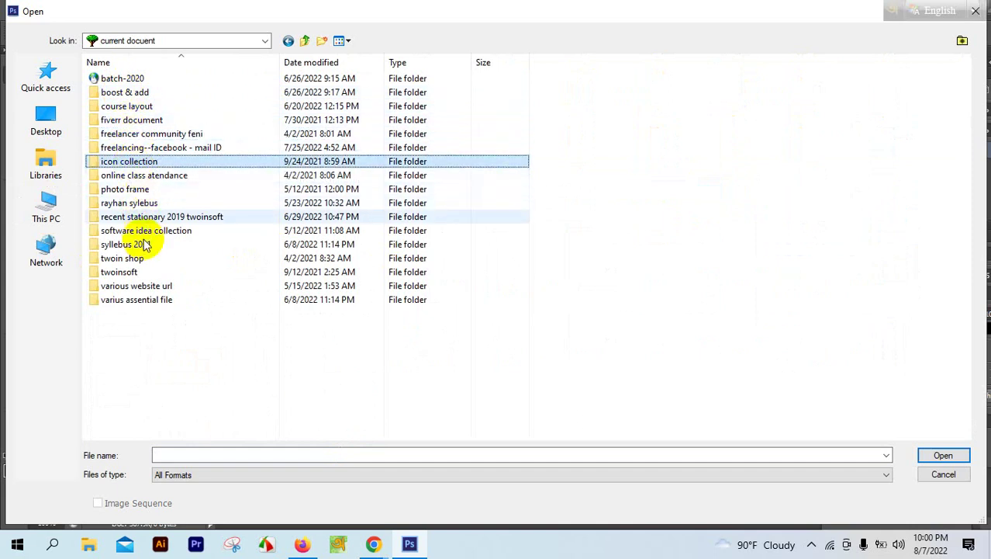
{"action": "left_click", "coordinate": [269, 546]}
{"action": "left_click", "coordinate": [128, 161]}
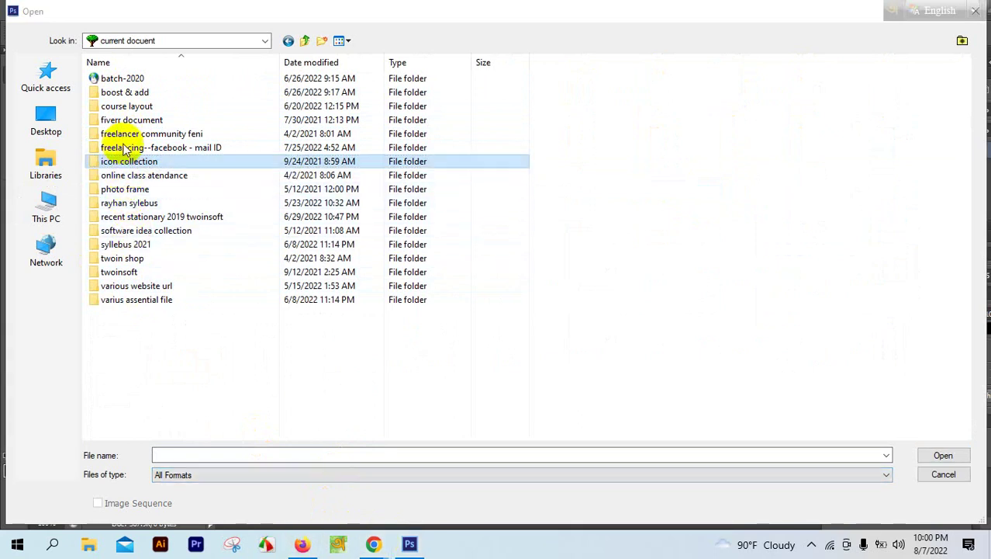
{"action": "left_click", "coordinate": [124, 119]}
{"action": "left_click", "coordinate": [132, 148]}
{"action": "left_click", "coordinate": [135, 176]}
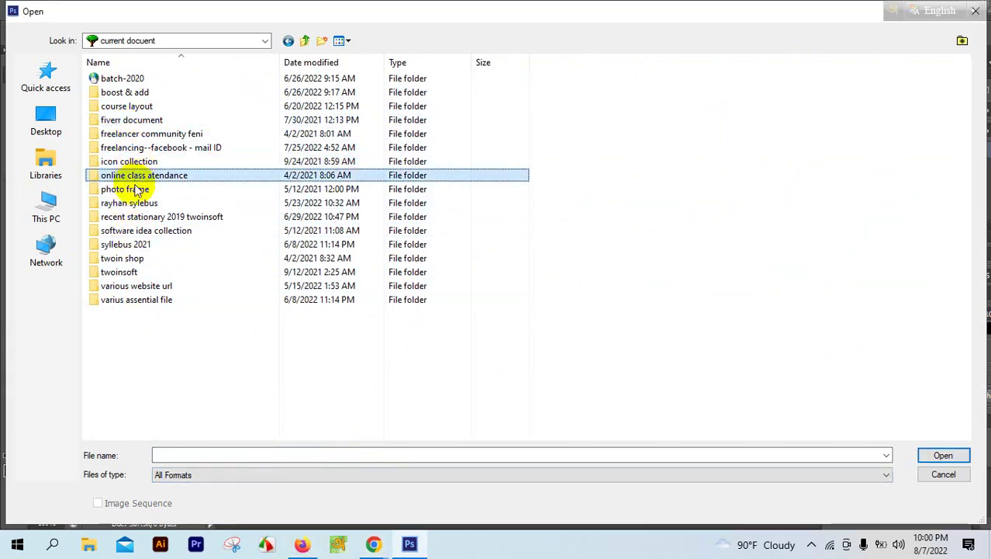
{"action": "double_click", "coordinate": [113, 105]}
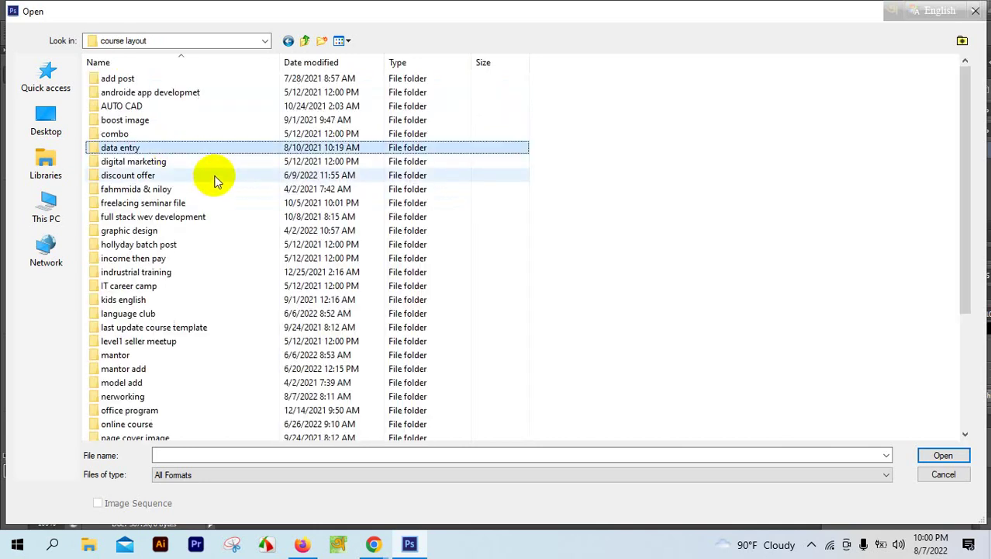
- Open Business Card 112 from graphic design\graphice class document\Mockup for student
{"action": "key", "text": "g"}
{"action": "double_click", "coordinate": [135, 231]}
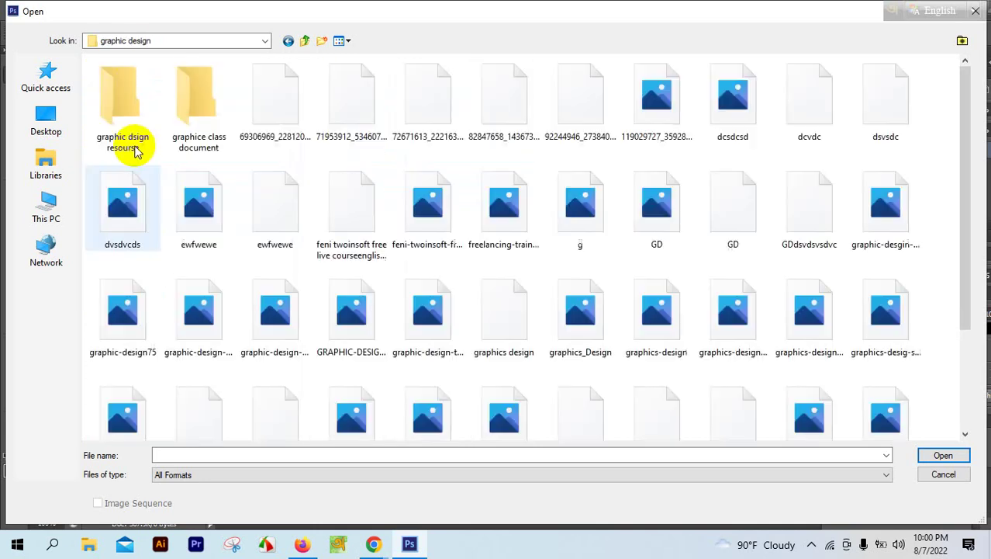
{"action": "double_click", "coordinate": [186, 109]}
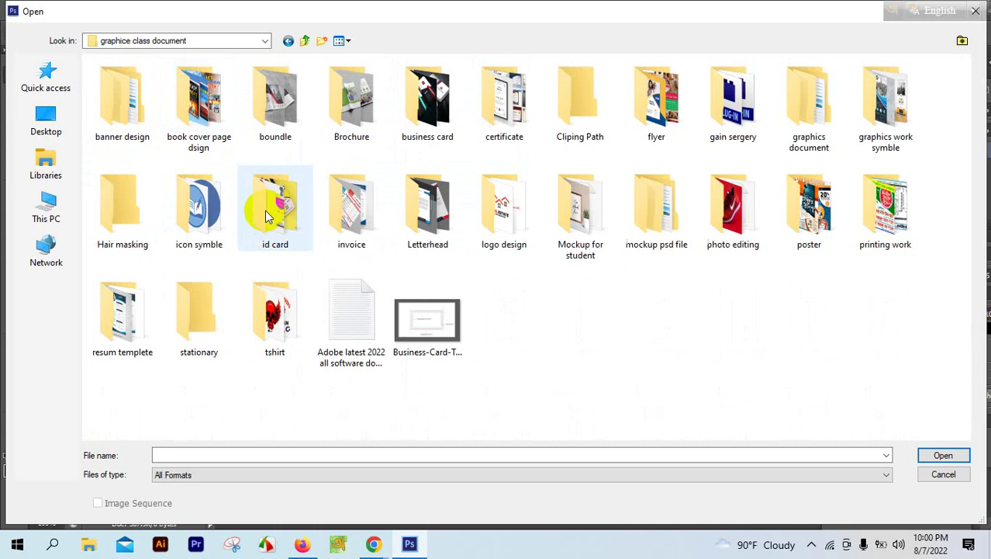
{"action": "left_click", "coordinate": [264, 210]}
{"action": "left_click", "coordinate": [580, 208]}
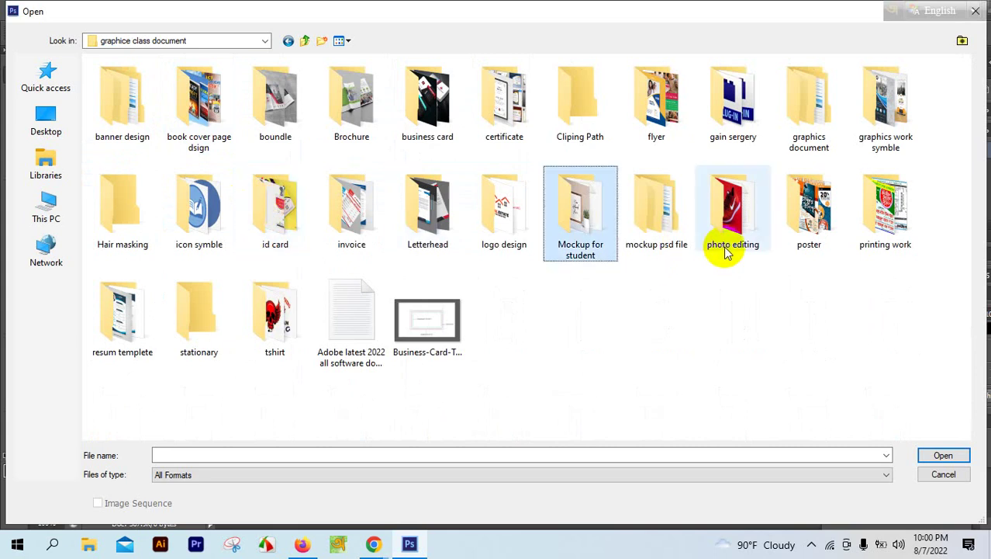
{"action": "double_click", "coordinate": [597, 232]}
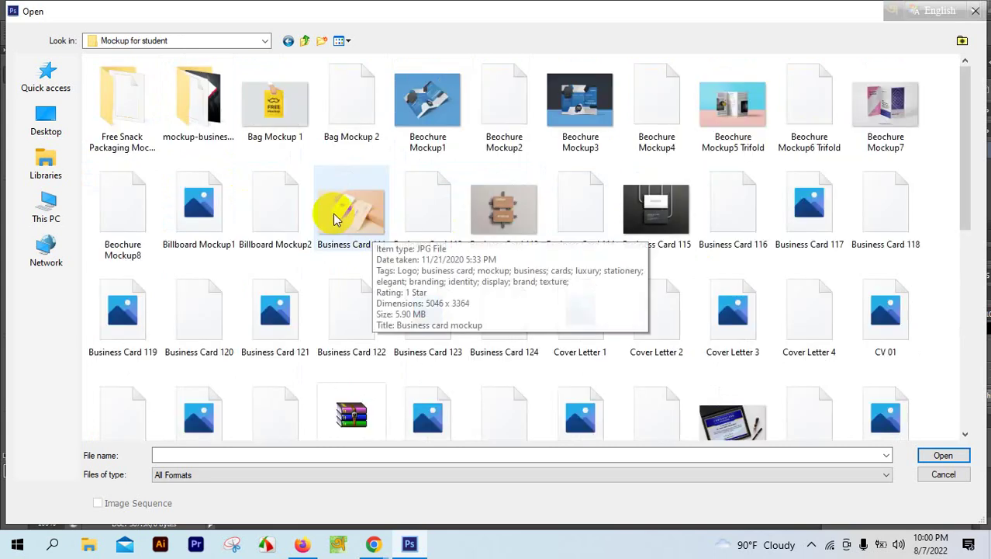
{"action": "scroll", "coordinate": [371, 225], "scroll_direction": "down", "scroll_amount": 2}
{"action": "scroll", "coordinate": [371, 180], "scroll_direction": "up", "scroll_amount": 2}
{"action": "left_click", "coordinate": [355, 202]}
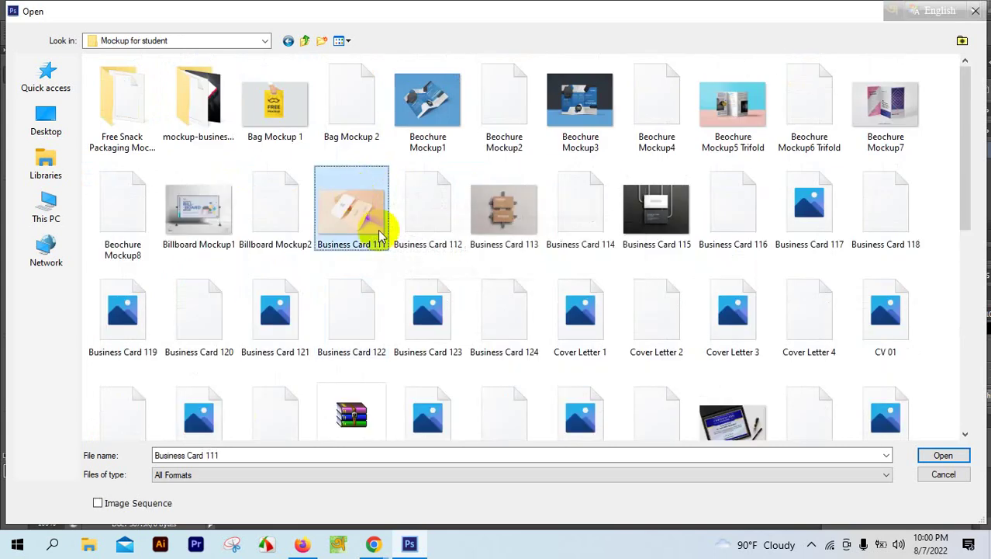
{"action": "left_click", "coordinate": [431, 218]}
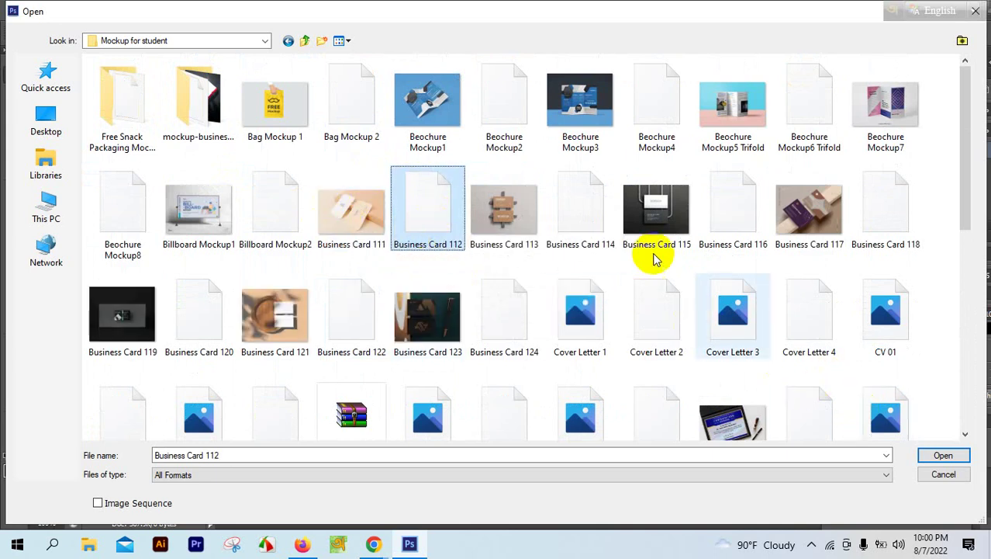
{"action": "left_click", "coordinate": [943, 455]}
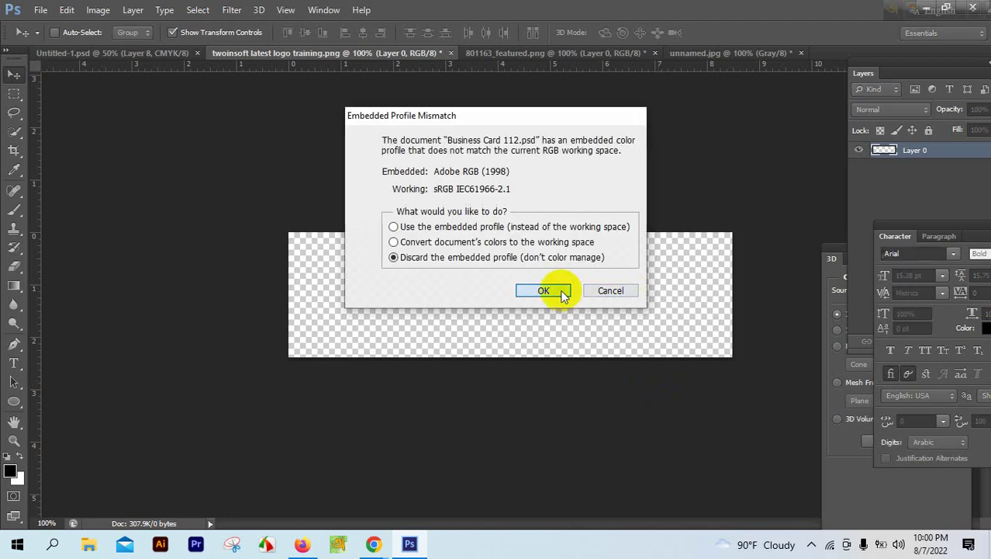
- Open the mockup discarding its colour profile, then drag a rectangular selection over the Untitled-1 card
{"action": "left_click", "coordinate": [560, 290]}
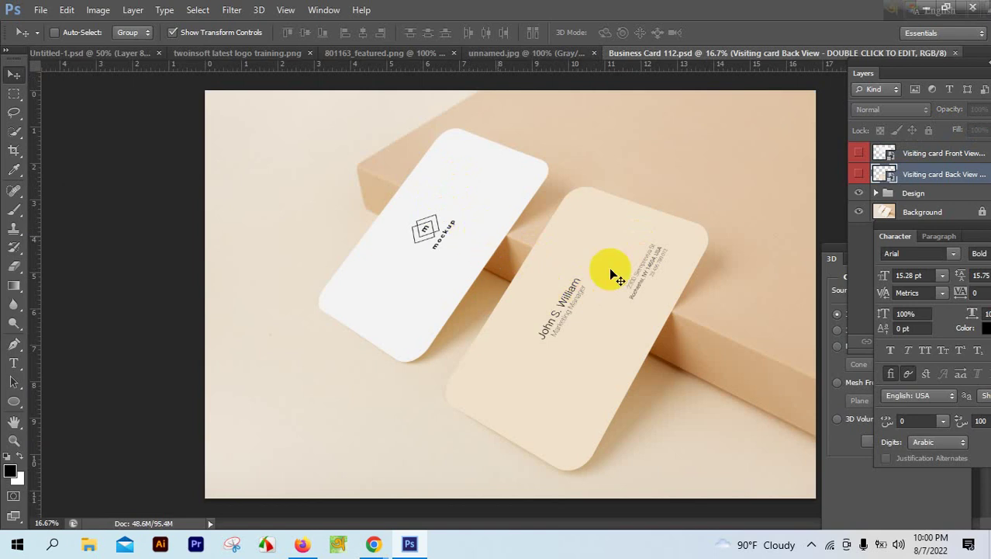
{"action": "left_click", "coordinate": [114, 54]}
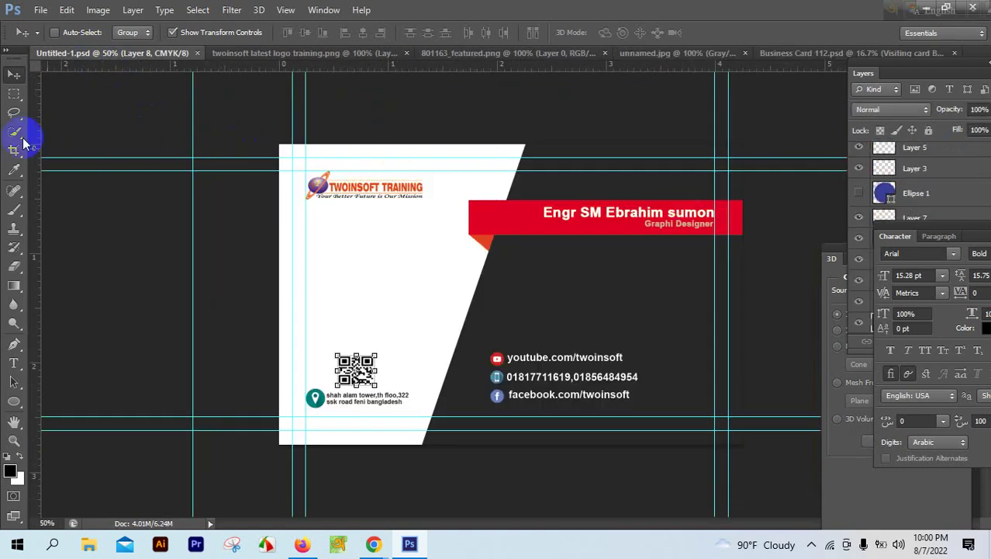
{"action": "left_click", "coordinate": [11, 96]}
{"action": "left_click_drag", "start_coordinate": [279, 145], "coordinate": [715, 412]}
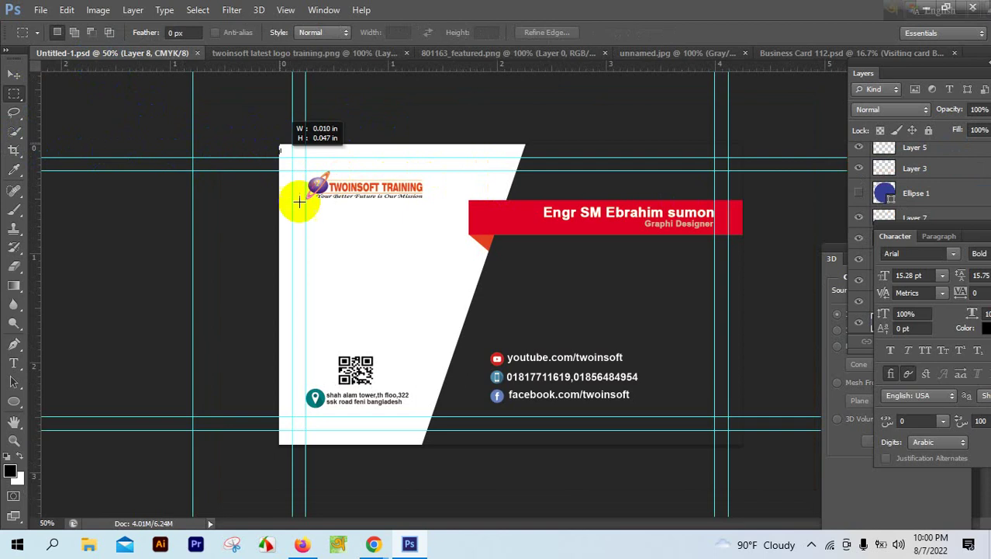
{"action": "left_click_drag", "start_coordinate": [715, 413], "coordinate": [836, 499]}
- Select the entire Untitled-1 card with Ctrl+A and return to the Business Card 112 mockup
{"action": "left_click", "coordinate": [449, 388]}
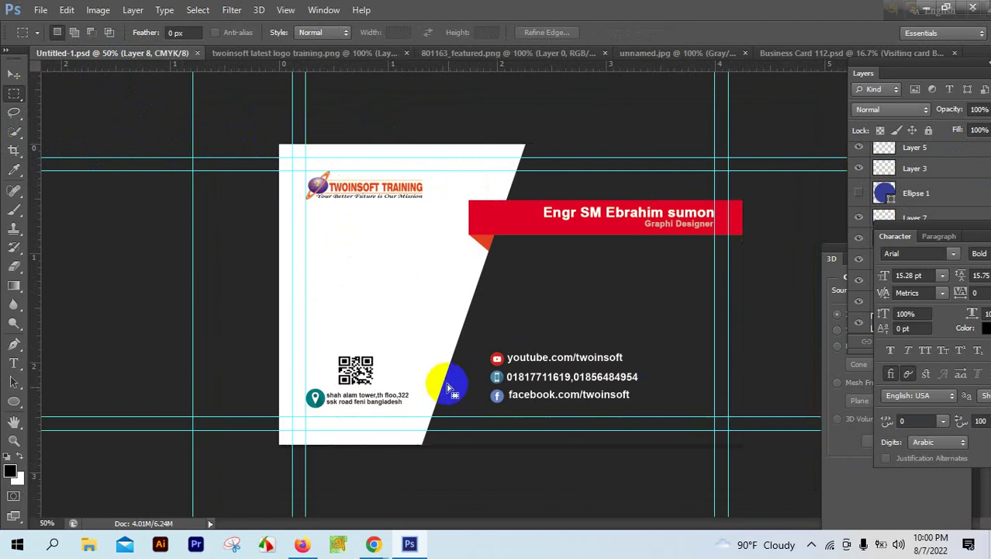
{"action": "key", "text": "ctrl+a"}
{"action": "left_click_drag", "start_coordinate": [449, 388], "coordinate": [448, 370]}
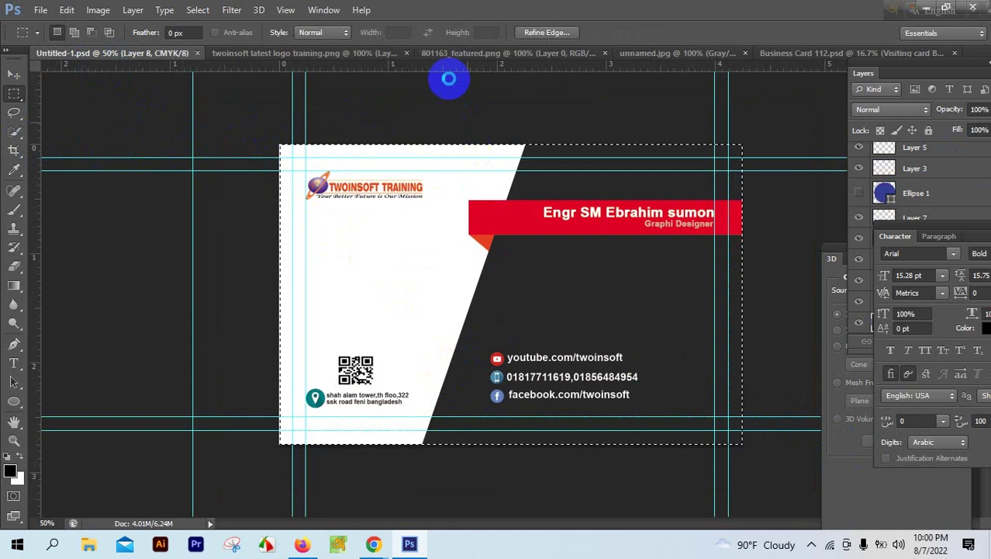
{"action": "left_click", "coordinate": [840, 54]}
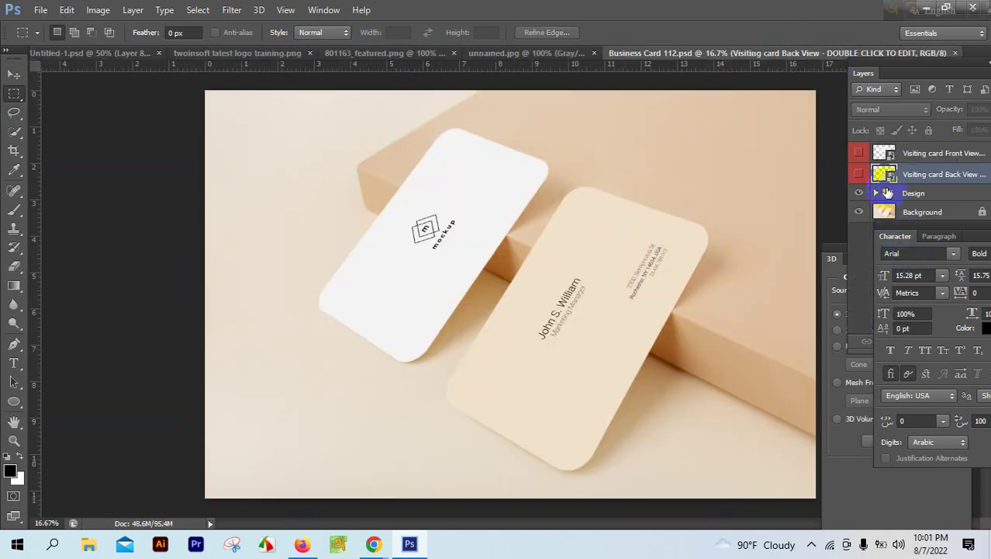
{"action": "left_click", "coordinate": [29, 86]}
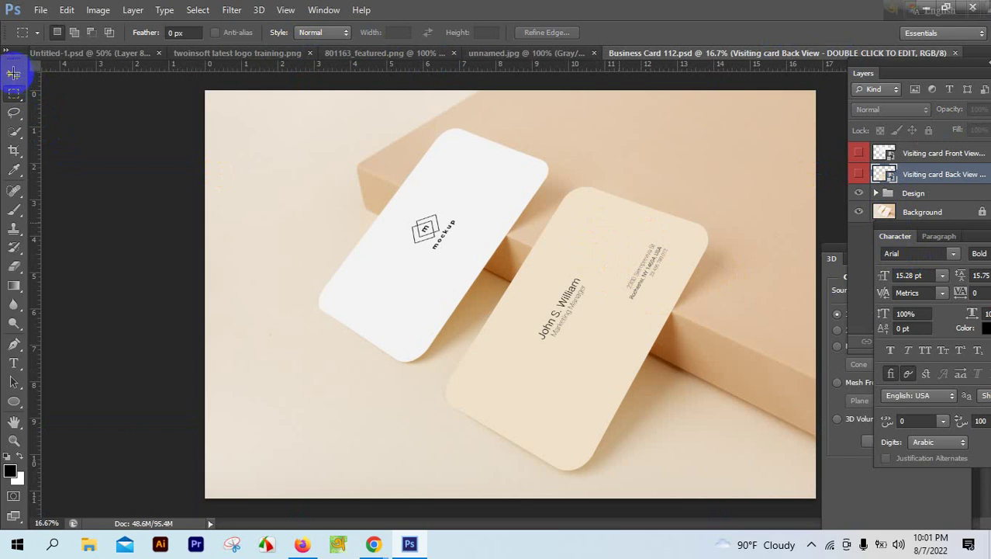
- Open the Visiting card Back View smart object as Design Back View.psb, clearing notices and discarding its profile
{"action": "left_click", "coordinate": [19, 77]}
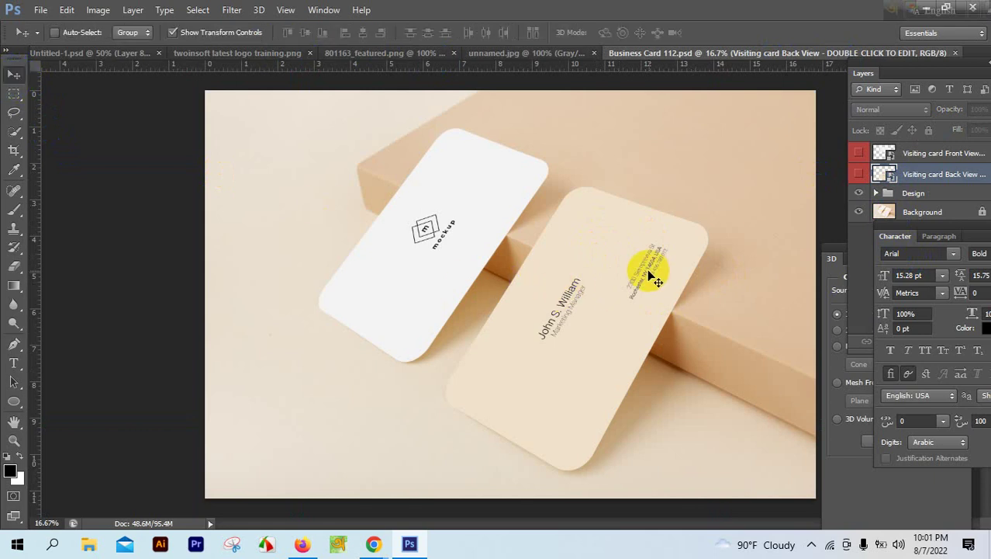
{"action": "double_click", "coordinate": [893, 178]}
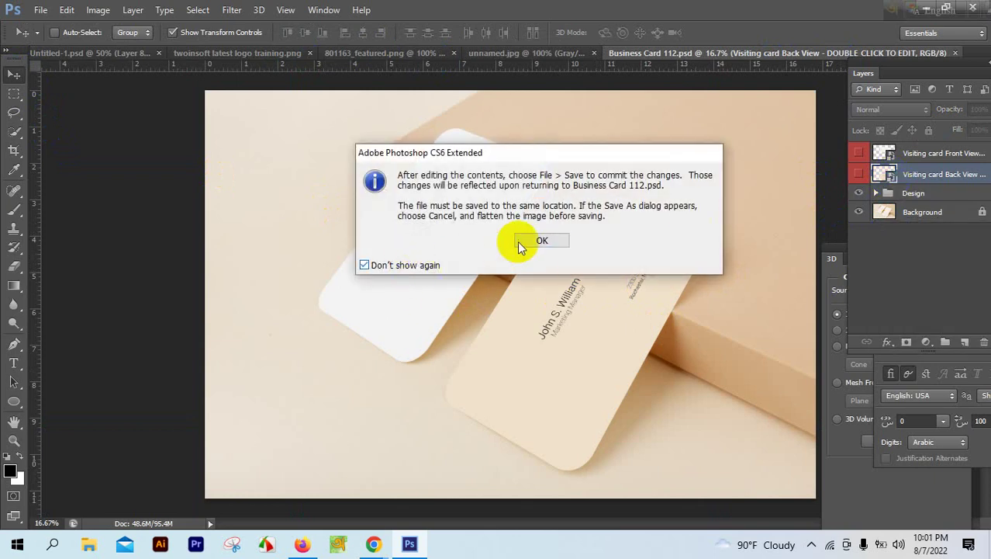
{"action": "left_click", "coordinate": [540, 241]}
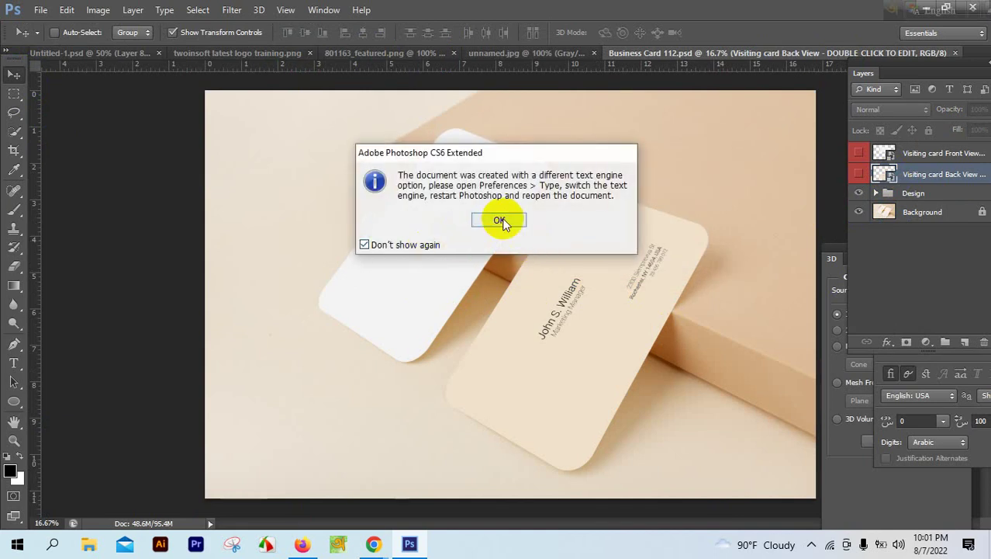
{"action": "left_click", "coordinate": [501, 221]}
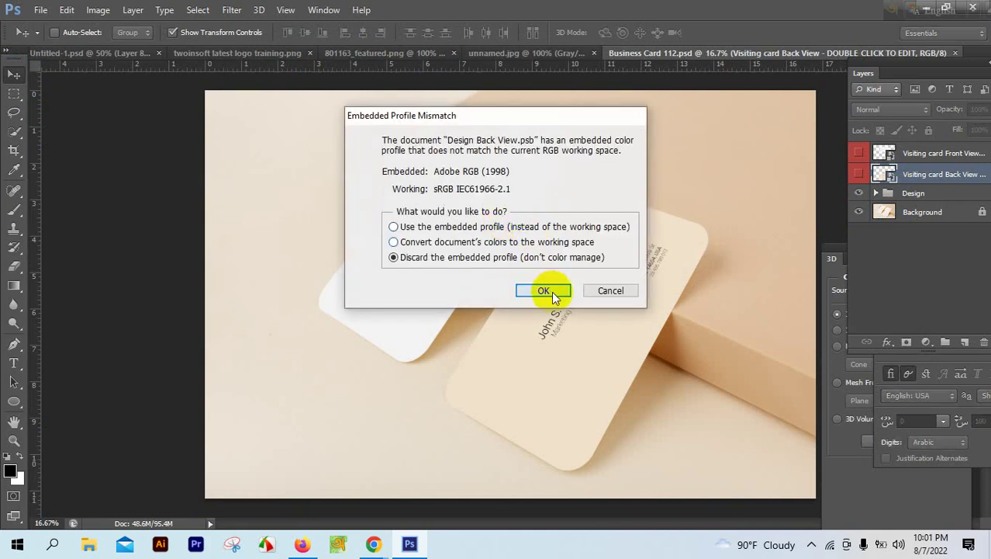
{"action": "left_click", "coordinate": [551, 291]}
{"action": "left_click", "coordinate": [499, 223]}
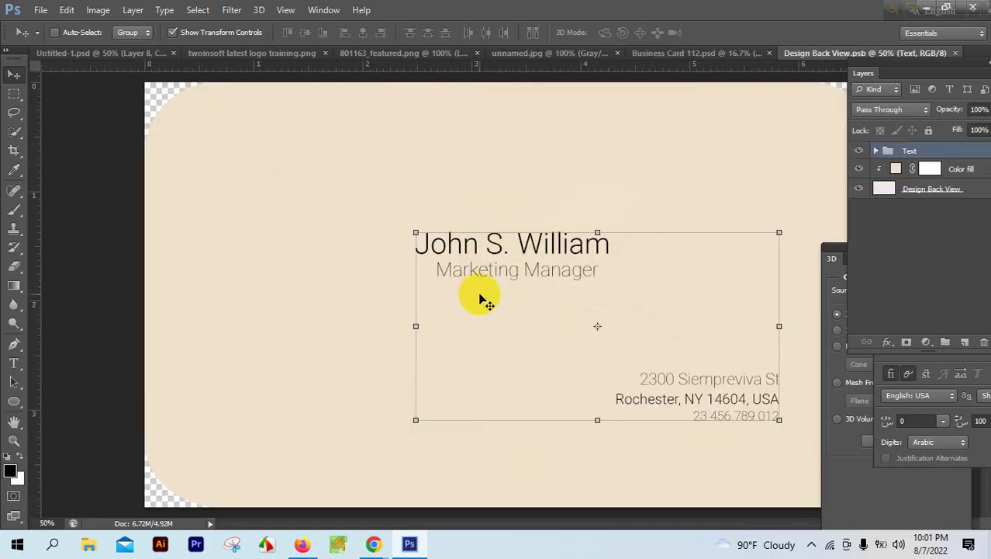
- Paste the card design into Design Back View.psb, scale it to fill the card, and save on closing
{"action": "key", "text": "ctrl+v"}
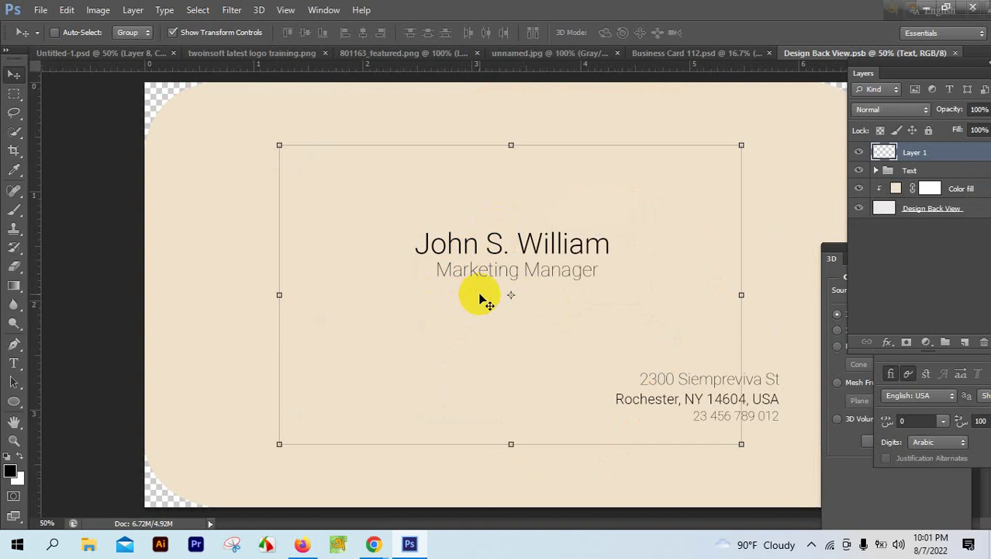
{"action": "left_click", "coordinate": [481, 299]}
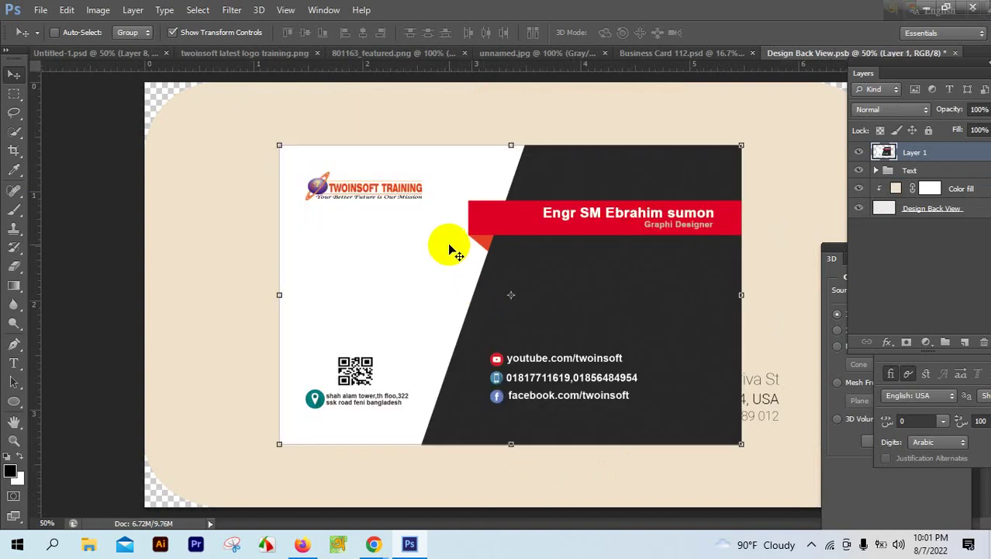
{"action": "key", "text": "ctrl+minus"}
{"action": "key", "text": "ctrl+minus"}
{"action": "mouse_move", "coordinate": [494, 260]}
{"action": "left_mouse_down"}
{"action": "mouse_move", "coordinate": [471, 268]}
{"action": "mouse_move", "coordinate": [427, 224]}
{"action": "left_mouse_up"}
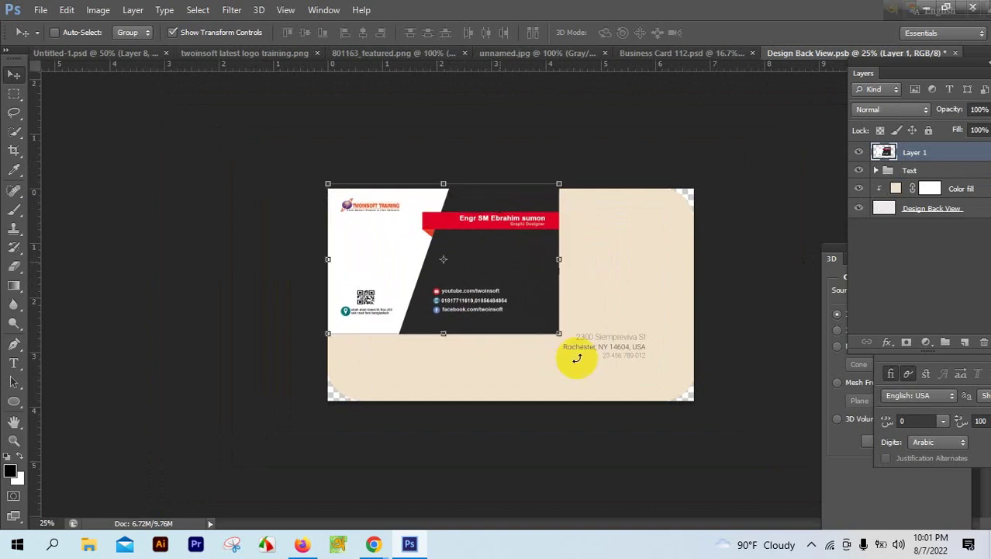
{"action": "left_click_drag", "start_coordinate": [560, 333], "coordinate": [708, 404]}
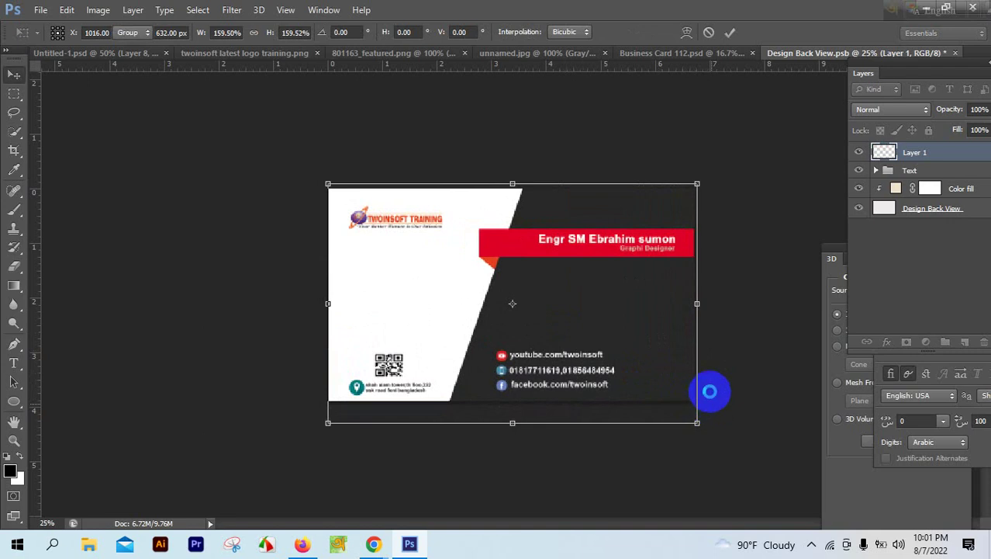
{"action": "left_click", "coordinate": [861, 204]}
{"action": "left_click", "coordinate": [735, 91]}
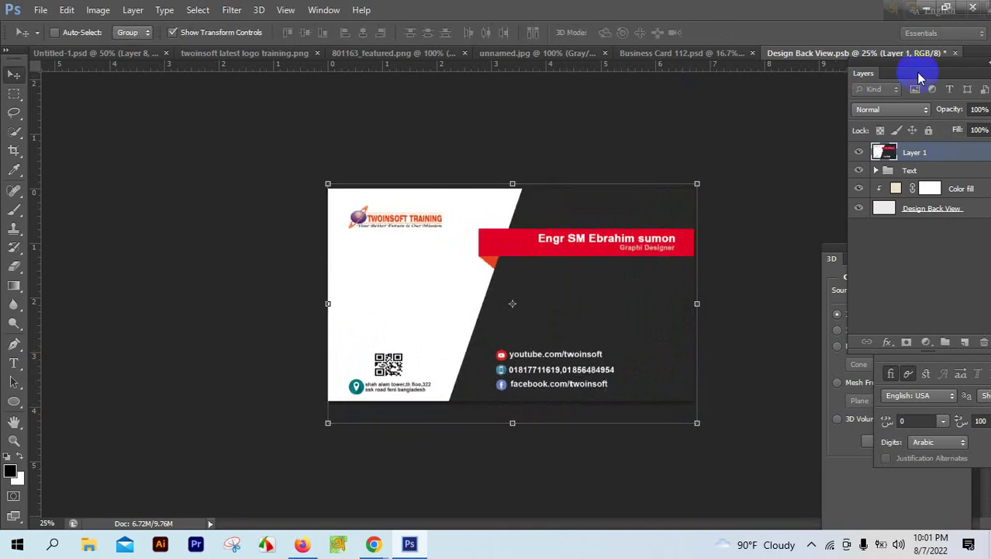
{"action": "left_click", "coordinate": [956, 52]}
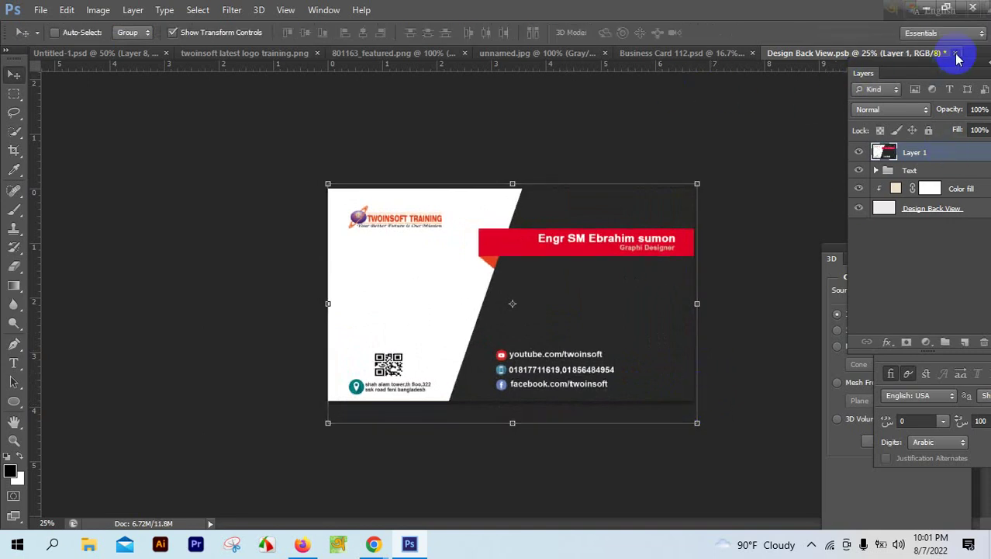
{"action": "left_click", "coordinate": [432, 212]}
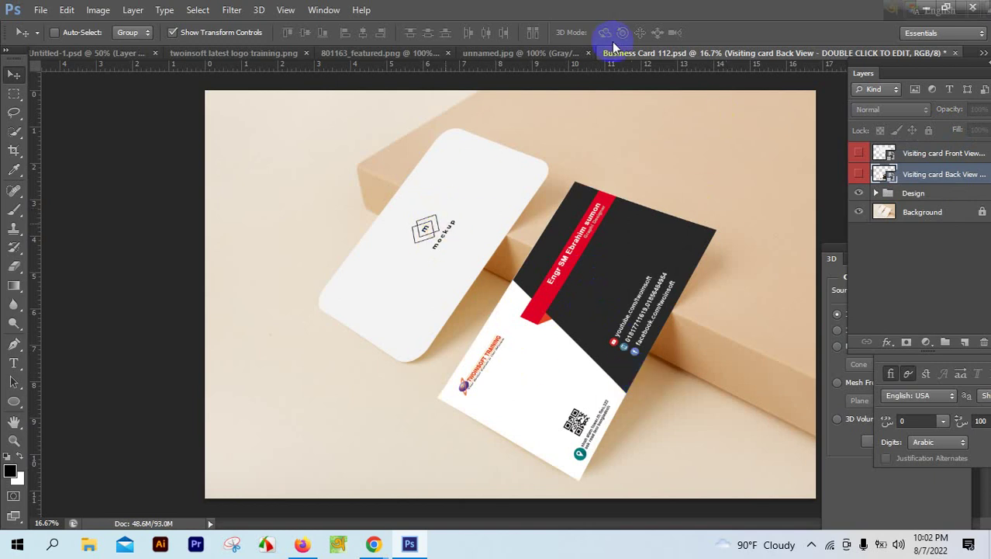
- In Untitled-1, hide the red banner and the name text layers
{"action": "left_click", "coordinate": [124, 54]}
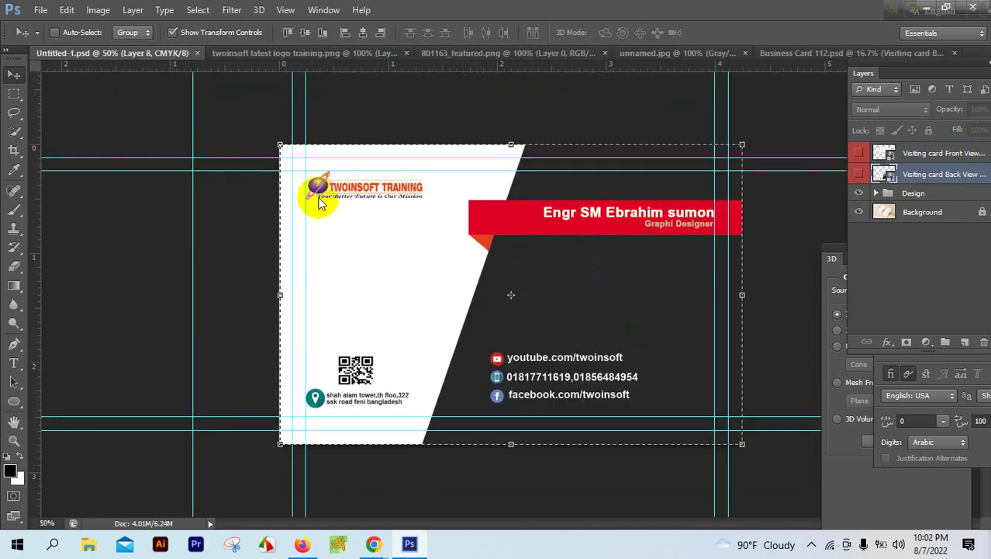
{"action": "right_click", "coordinate": [512, 220]}
{"action": "left_click", "coordinate": [551, 228]}
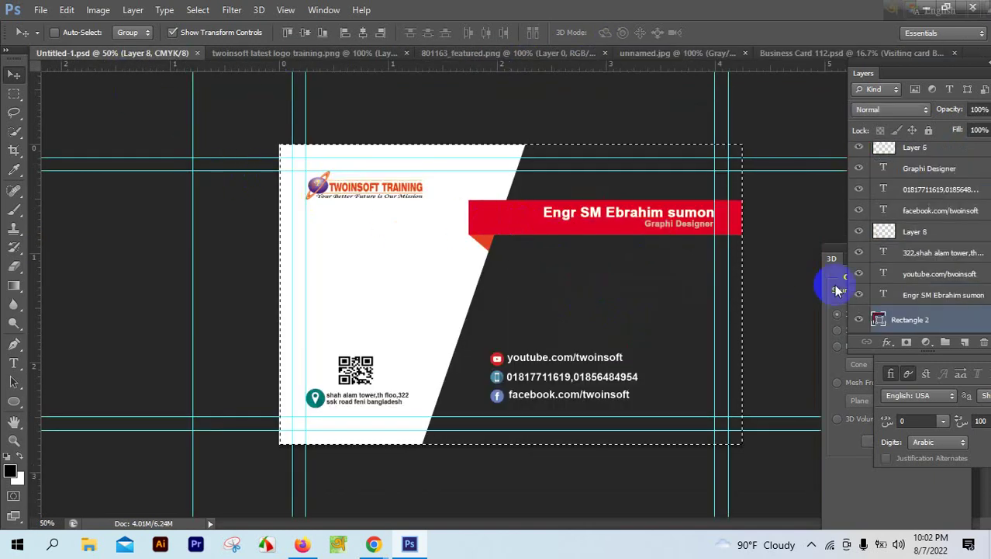
{"action": "left_click", "coordinate": [860, 323]}
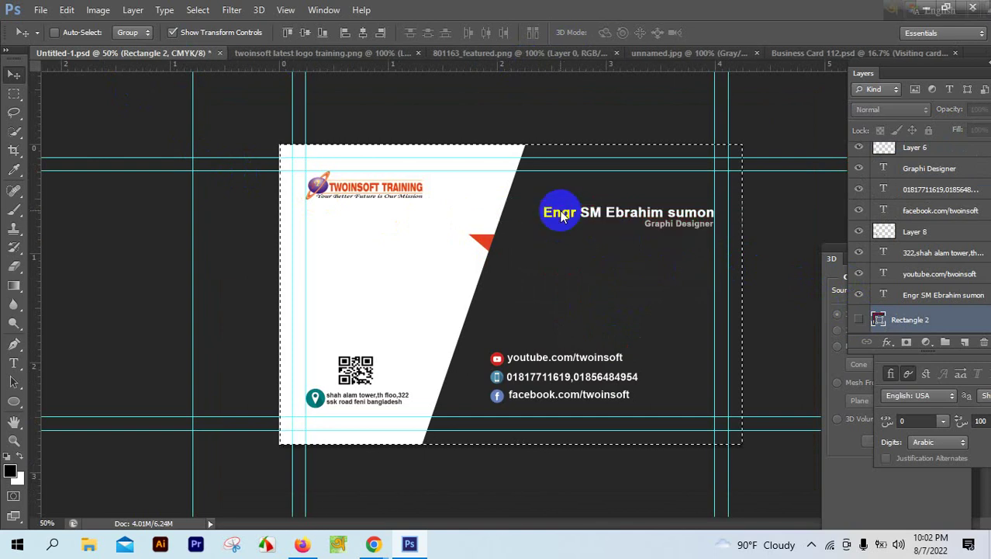
{"action": "right_click", "coordinate": [560, 213]}
{"action": "left_click", "coordinate": [597, 224]}
{"action": "left_click", "coordinate": [859, 296]}
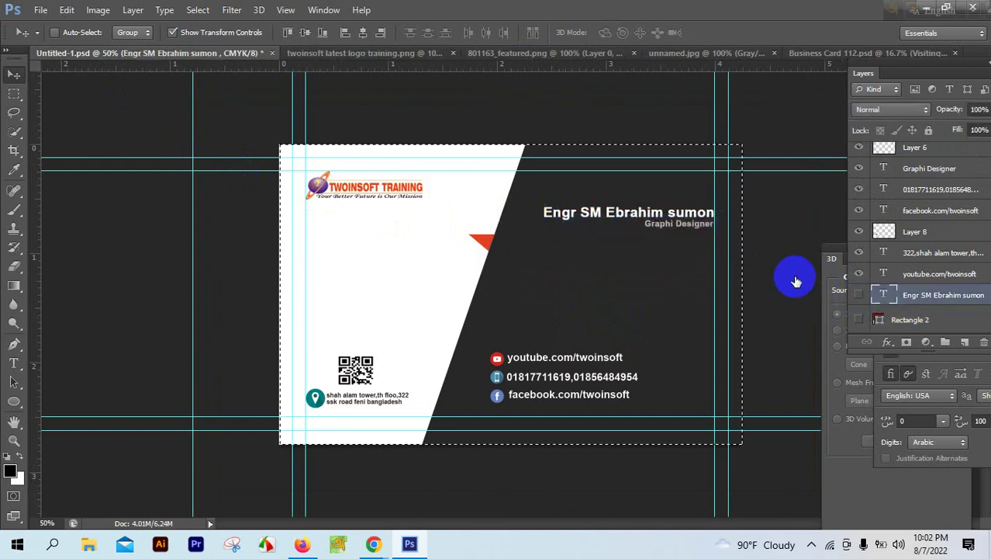
- Pick the title, Rectangle 1 and Rectangle 3 layers, then hide the QR code's Layer 8
{"action": "right_click", "coordinate": [667, 229]}
{"action": "left_click", "coordinate": [687, 232]}
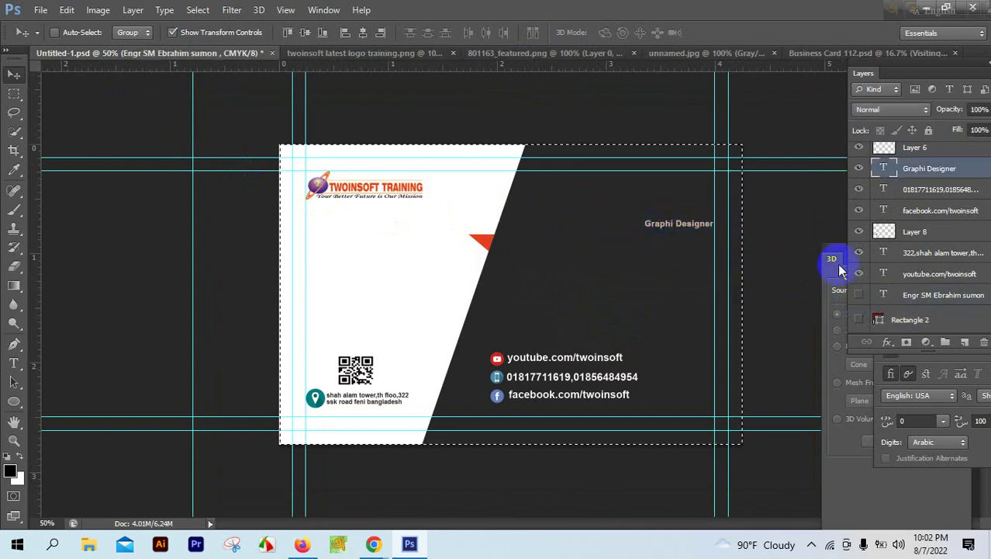
{"action": "right_click", "coordinate": [588, 226]}
{"action": "left_click", "coordinate": [613, 226]}
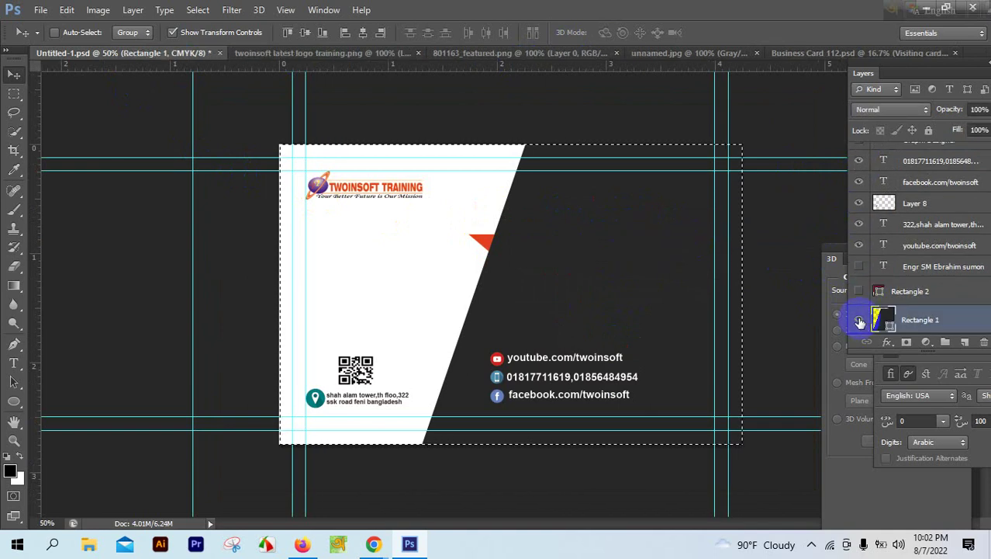
{"action": "left_click", "coordinate": [492, 248]}
{"action": "right_click", "coordinate": [492, 246]}
{"action": "left_click", "coordinate": [528, 244]}
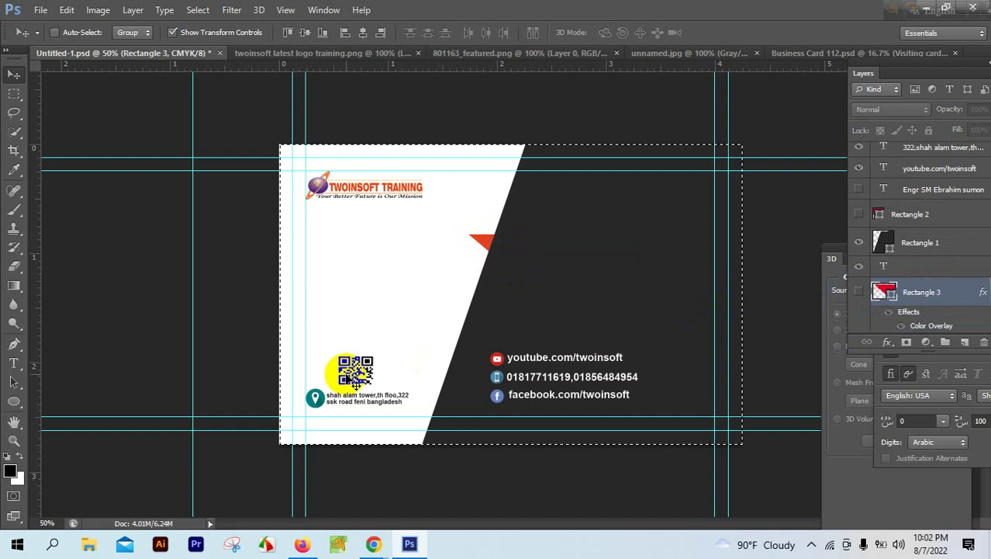
{"action": "right_click", "coordinate": [368, 379]}
{"action": "left_click", "coordinate": [380, 384]}
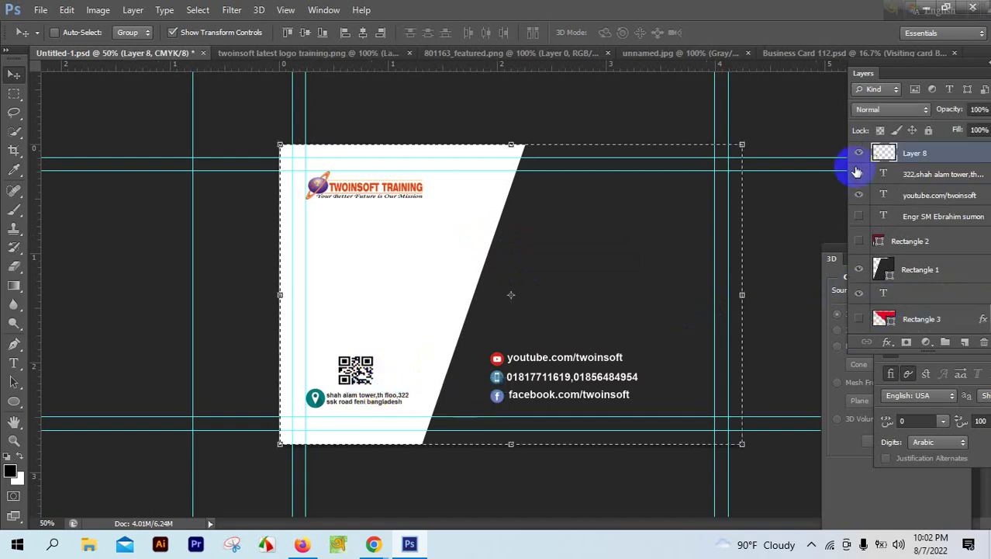
{"action": "left_click", "coordinate": [859, 155]}
- Dismiss the hidden-layer warnings, deselect the card, and abandon a brief text edit
{"action": "left_click", "coordinate": [318, 401]}
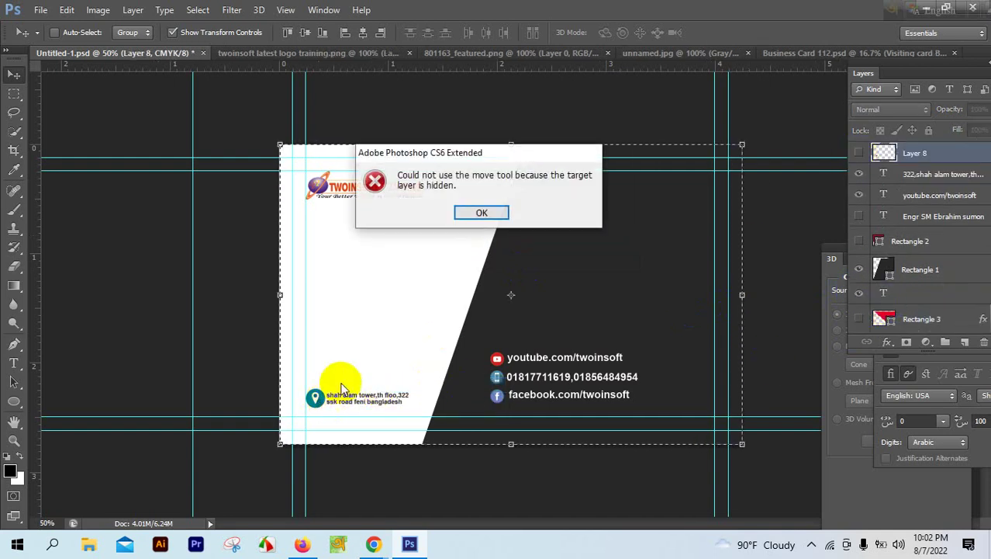
{"action": "left_click", "coordinate": [473, 212]}
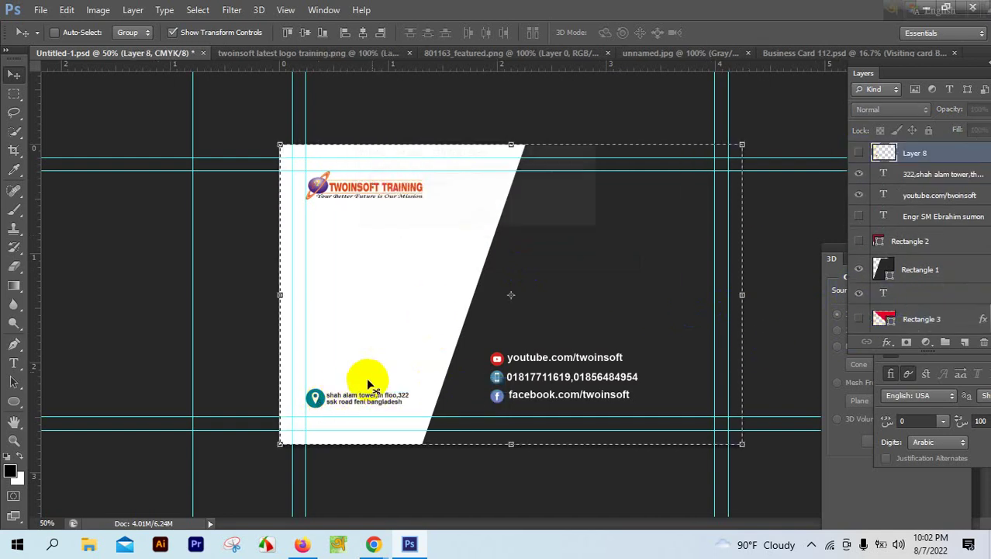
{"action": "left_click", "coordinate": [319, 398]}
{"action": "left_click", "coordinate": [472, 211]}
{"action": "left_click_drag", "start_coordinate": [530, 376], "coordinate": [492, 354]}
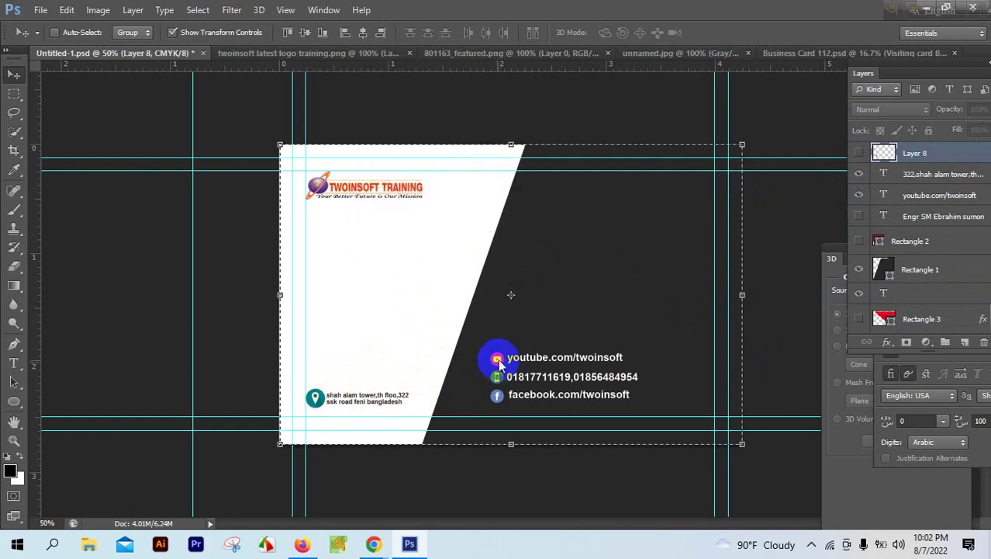
{"action": "left_click", "coordinate": [499, 211]}
{"action": "key", "text": "ctrl+d"}
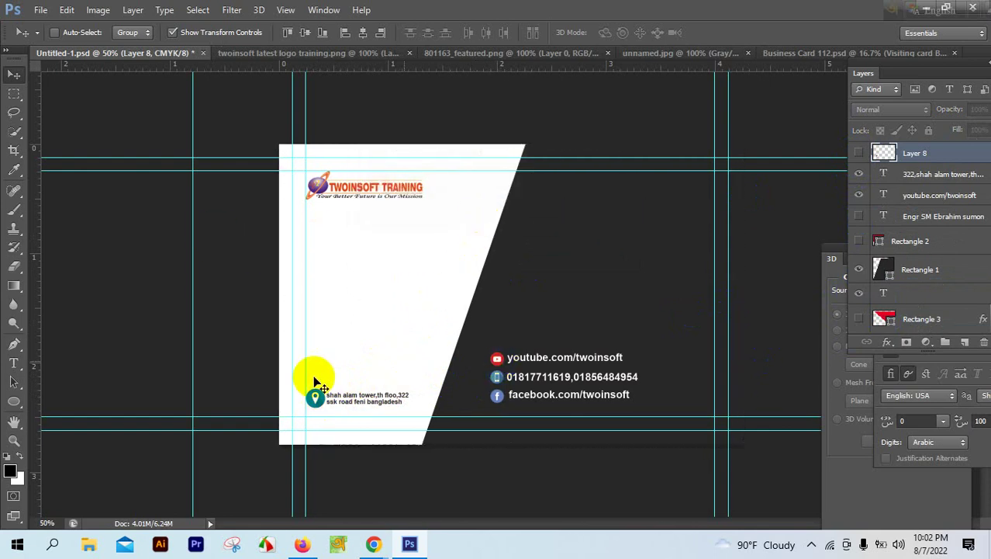
{"action": "key", "text": "t"}
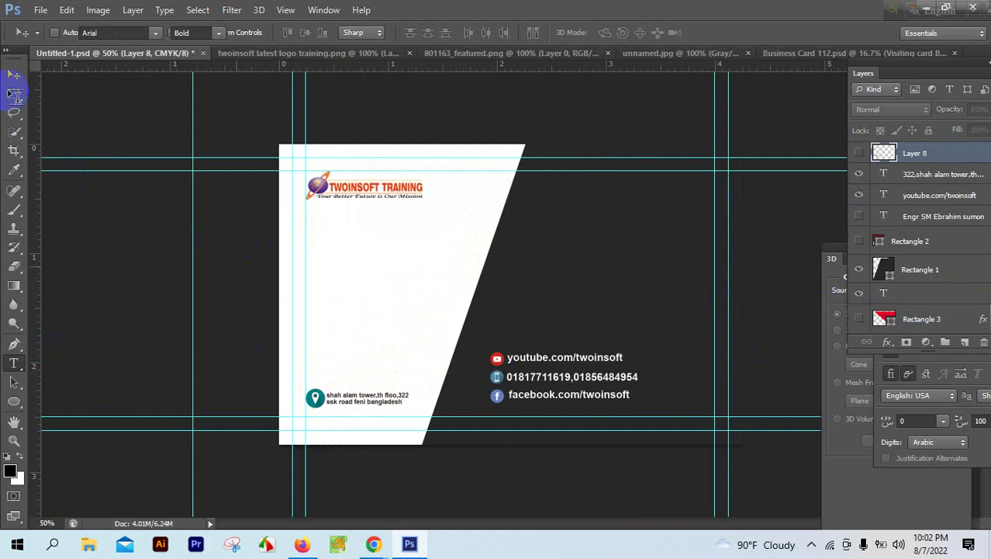
{"action": "left_click", "coordinate": [362, 317]}
{"action": "left_click", "coordinate": [13, 77]}
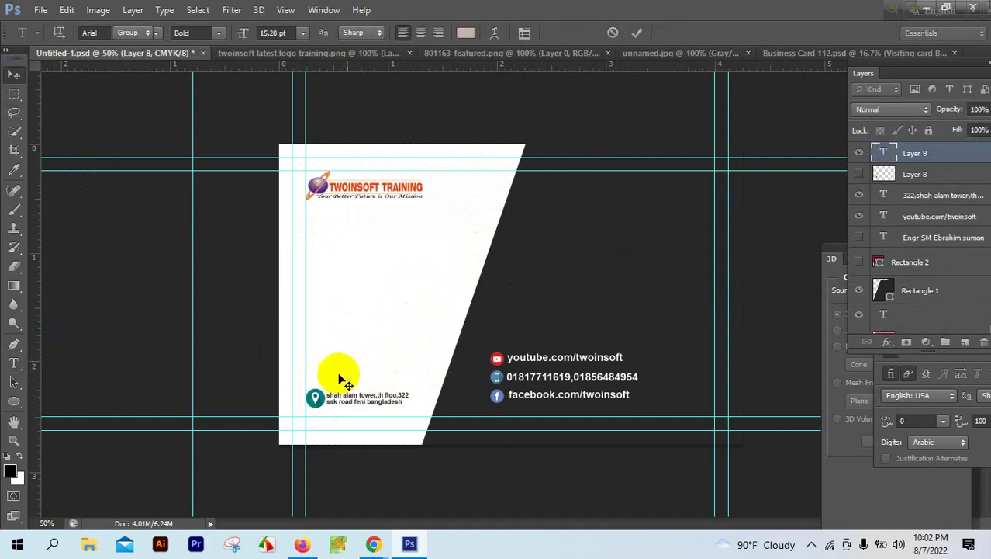
- Hide the location icon's Layer 7, the address text, and the YouTube icon
{"action": "right_click", "coordinate": [317, 401]}
{"action": "left_click", "coordinate": [443, 398]}
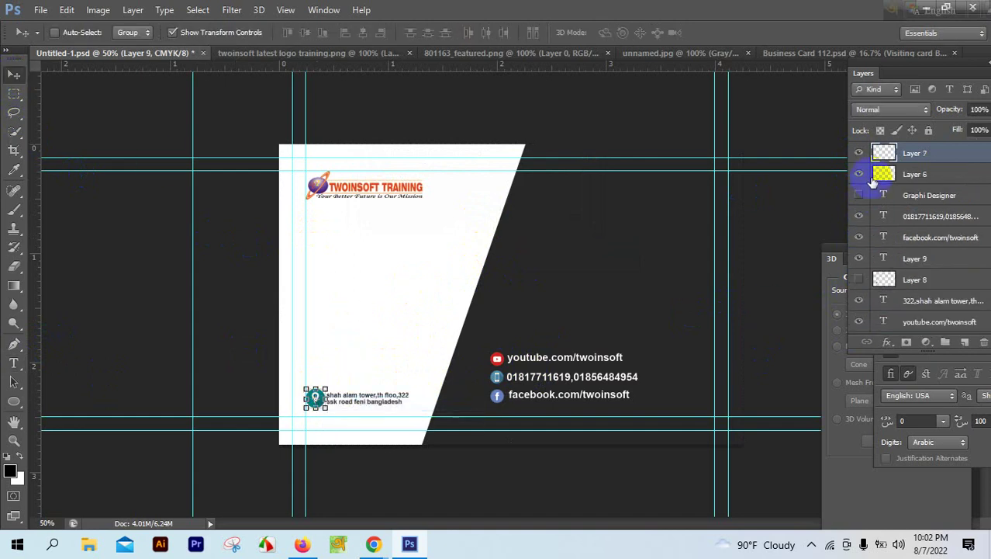
{"action": "left_click", "coordinate": [859, 154]}
{"action": "right_click", "coordinate": [353, 399]}
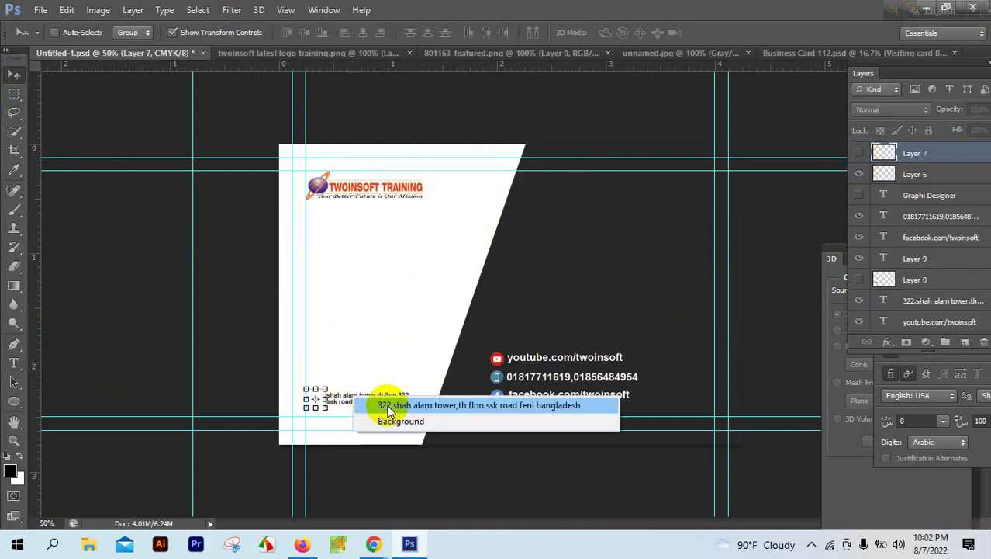
{"action": "left_click", "coordinate": [388, 405]}
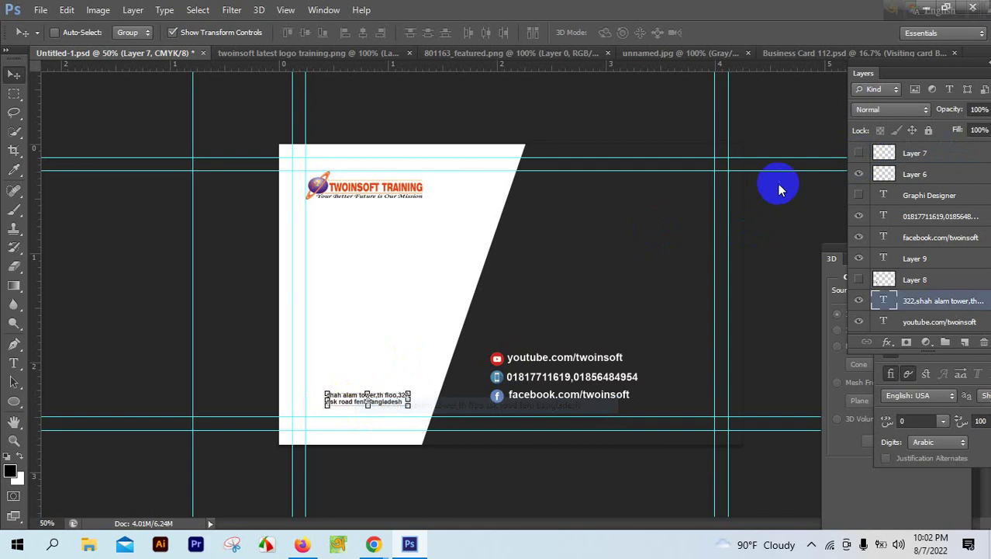
{"action": "left_click", "coordinate": [860, 301]}
{"action": "right_click", "coordinate": [503, 358]}
{"action": "left_click", "coordinate": [522, 362]}
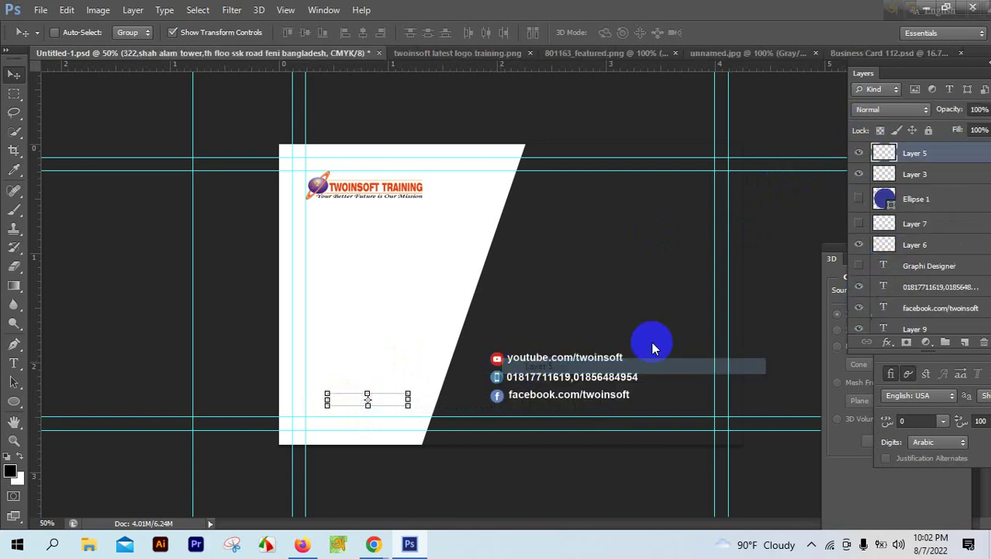
{"action": "left_click", "coordinate": [860, 154]}
- Hide the phone icon, the facebook icon, and the youtube.com/twoinsoft text
{"action": "right_click", "coordinate": [522, 380]}
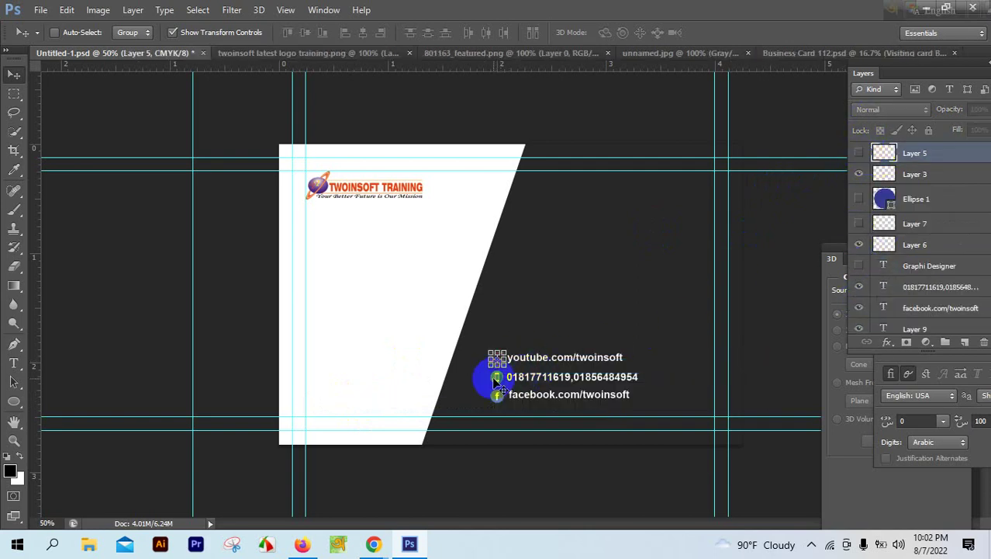
{"action": "left_click", "coordinate": [530, 392]}
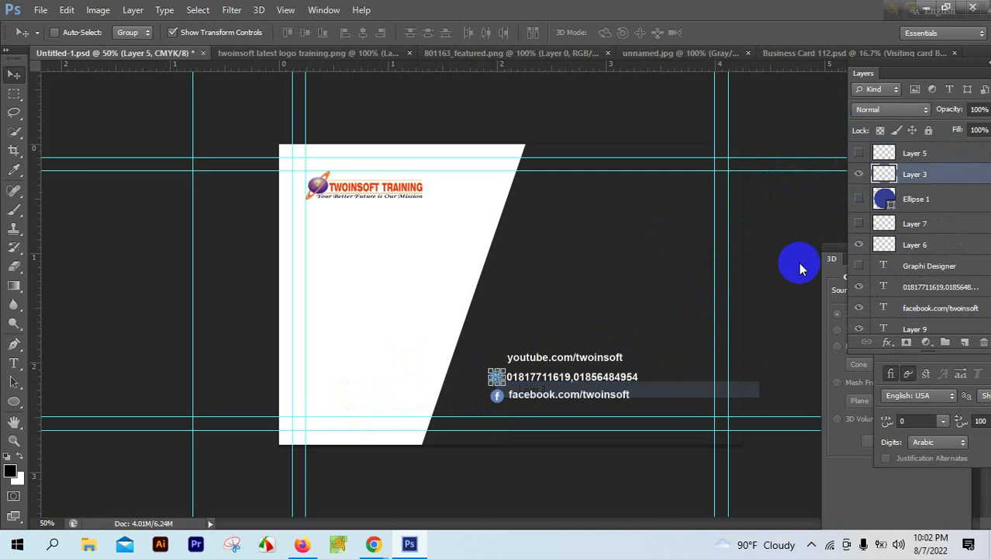
{"action": "left_click", "coordinate": [858, 174]}
{"action": "right_click", "coordinate": [498, 398]}
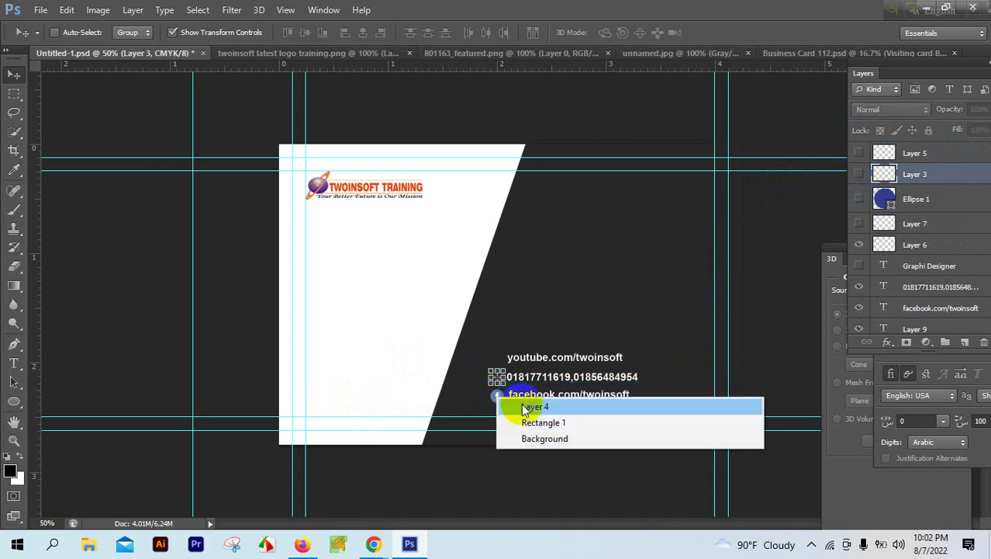
{"action": "left_click", "coordinate": [516, 405]}
{"action": "left_click", "coordinate": [860, 154]}
{"action": "right_click", "coordinate": [583, 371]}
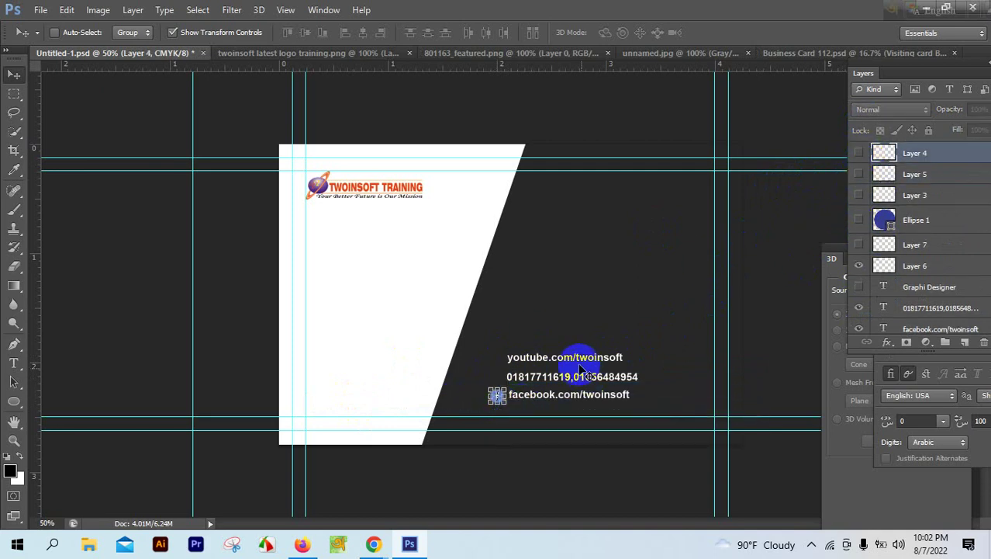
{"action": "right_click", "coordinate": [587, 361]}
{"action": "left_click", "coordinate": [620, 365]}
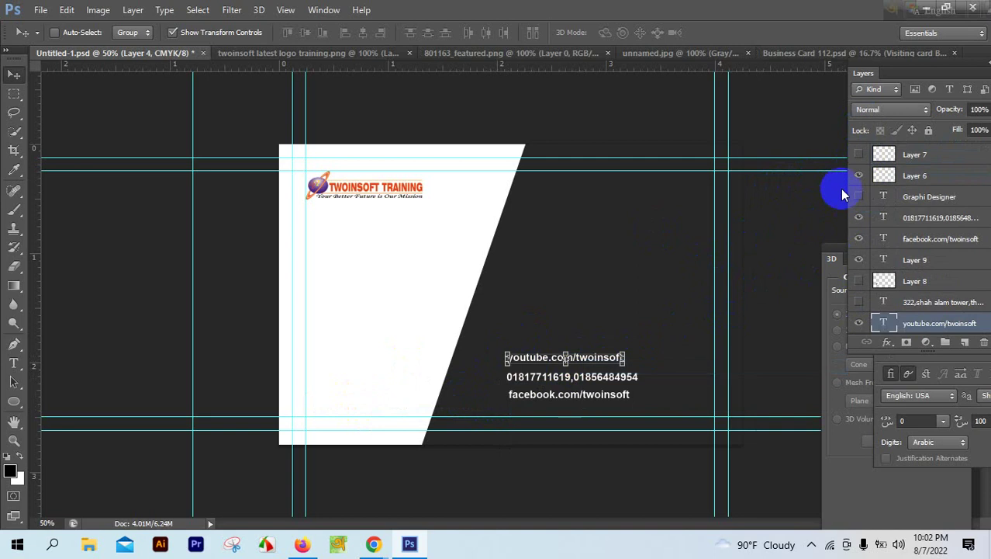
{"action": "left_click", "coordinate": [859, 317]}
- Hide the phone number and facebook text layers, then check the layers under the dark area
{"action": "scroll", "coordinate": [859, 313], "scroll_direction": "down", "scroll_amount": 1}
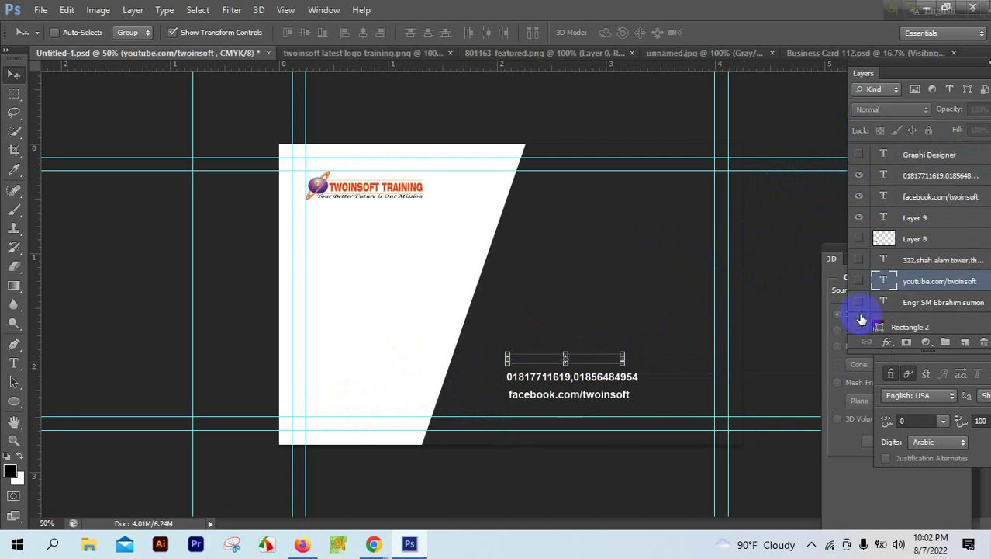
{"action": "scroll", "coordinate": [860, 313], "scroll_direction": "down", "scroll_amount": 2}
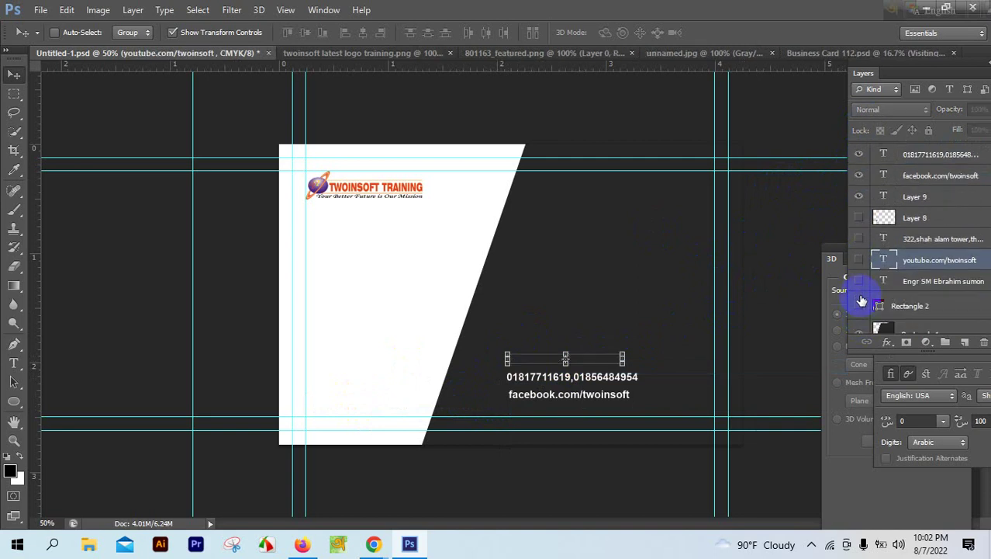
{"action": "right_click", "coordinate": [588, 380]}
{"action": "left_click", "coordinate": [853, 152]}
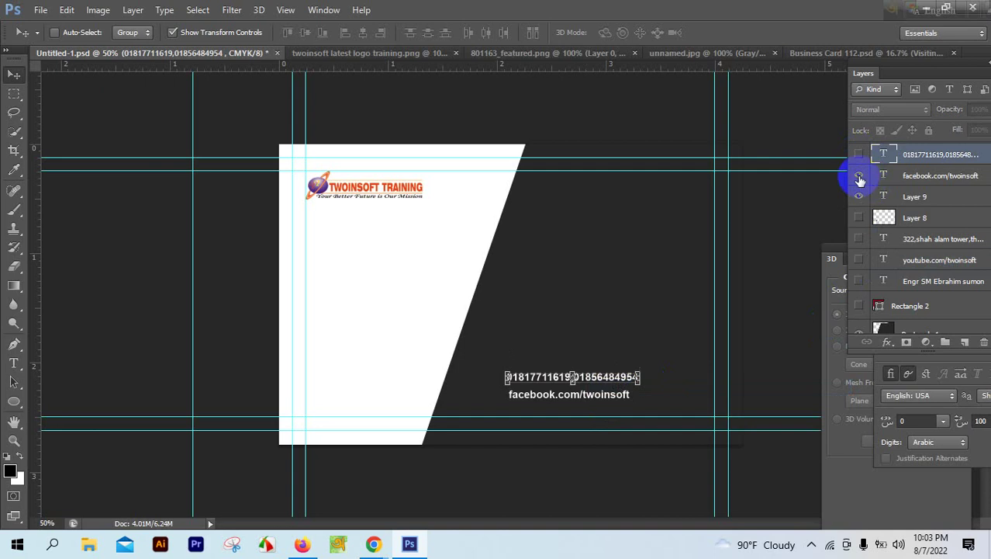
{"action": "left_click", "coordinate": [860, 179]}
{"action": "right_click", "coordinate": [608, 282]}
- Reshape Rectangle 1 into a wide band along the card bottom, tilted about 1 degree
{"action": "left_click", "coordinate": [632, 294]}
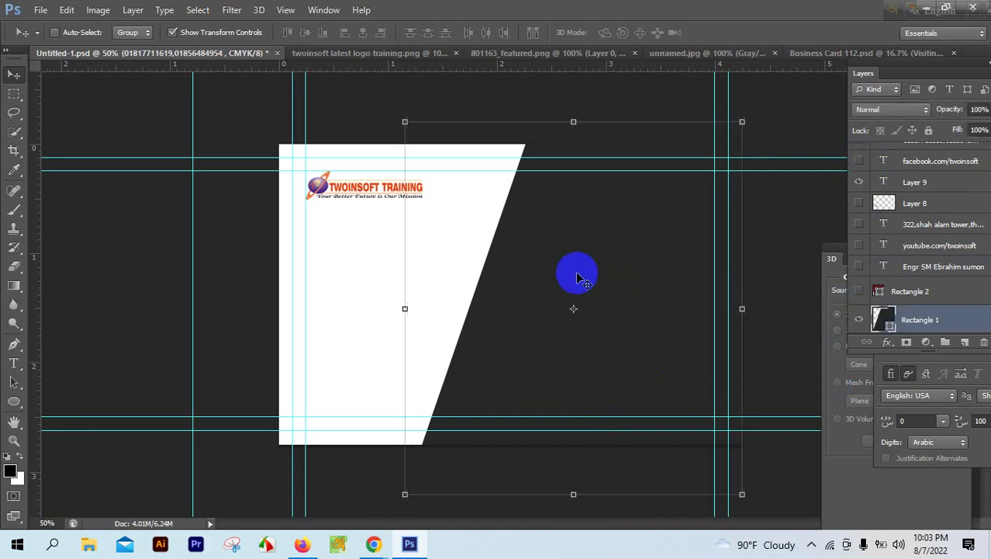
{"action": "key", "text": "Return"}
{"action": "mouse_move", "coordinate": [564, 283]}
{"action": "left_mouse_down"}
{"action": "mouse_move", "coordinate": [304, 429]}
{"action": "mouse_move", "coordinate": [291, 459]}
{"action": "left_mouse_up"}
{"action": "left_click_drag", "start_coordinate": [483, 407], "coordinate": [549, 422]}
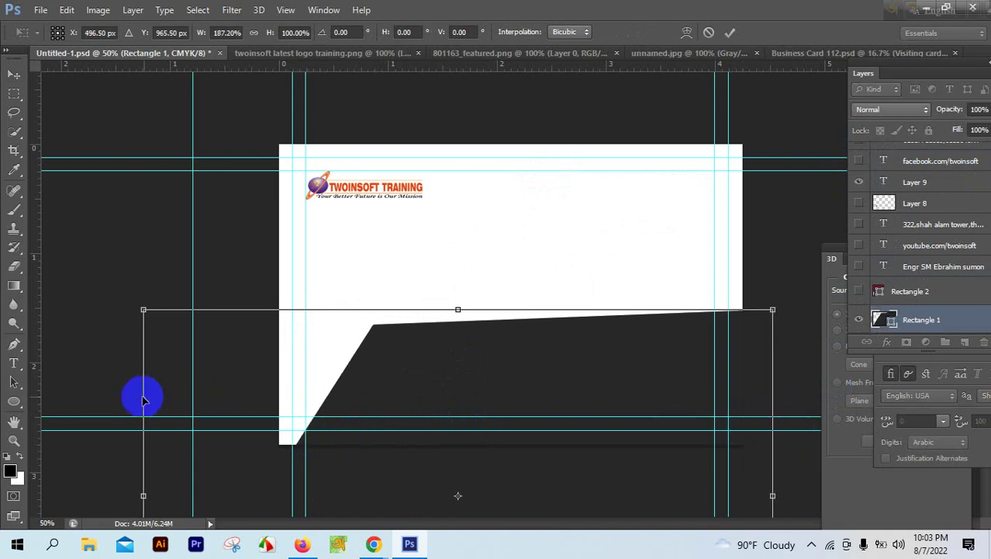
{"action": "left_click_drag", "start_coordinate": [142, 401], "coordinate": [2, 400]}
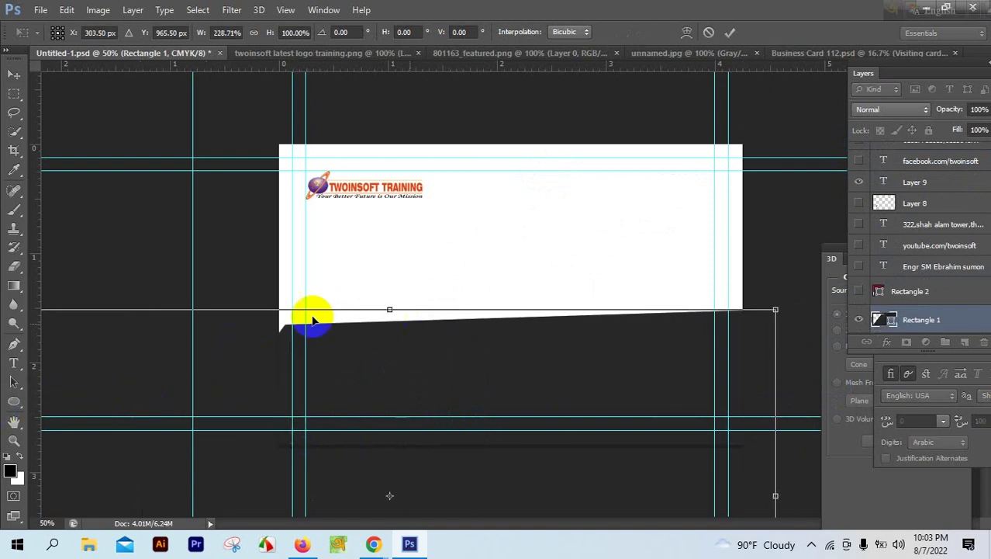
{"action": "left_click_drag", "start_coordinate": [782, 373], "coordinate": [896, 365]}
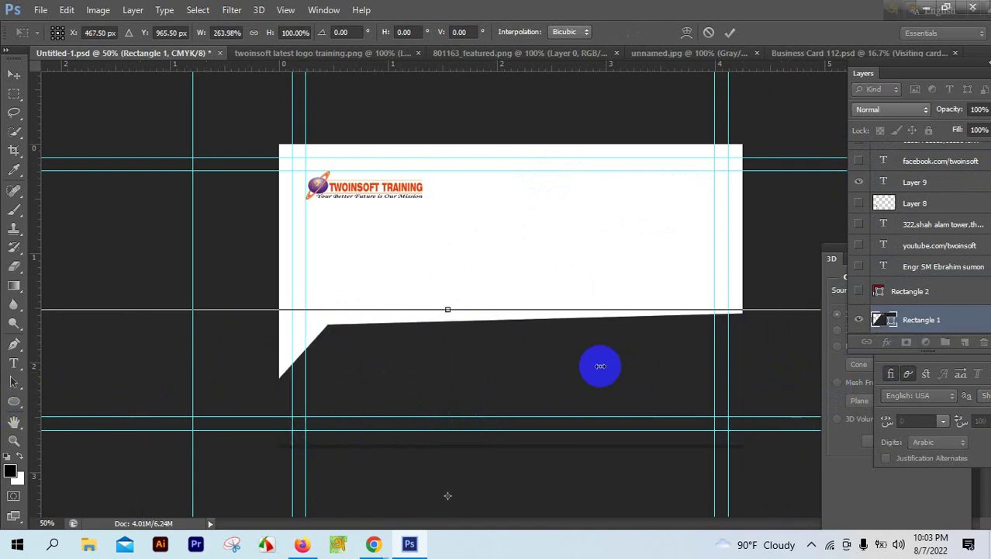
{"action": "left_click_drag", "start_coordinate": [598, 364], "coordinate": [480, 392]}
{"action": "left_click_drag", "start_coordinate": [775, 332], "coordinate": [778, 341]}
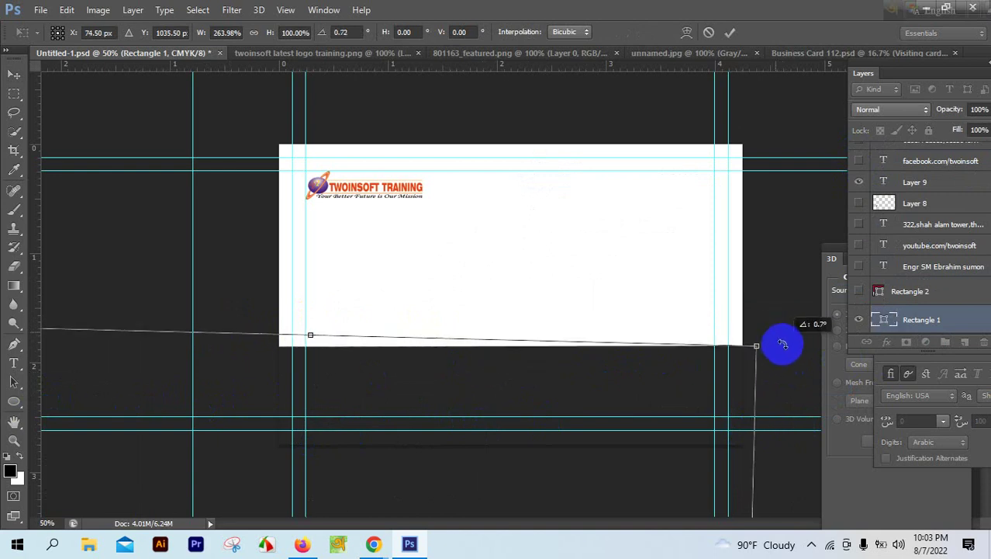
{"action": "left_click_drag", "start_coordinate": [504, 370], "coordinate": [503, 394]}
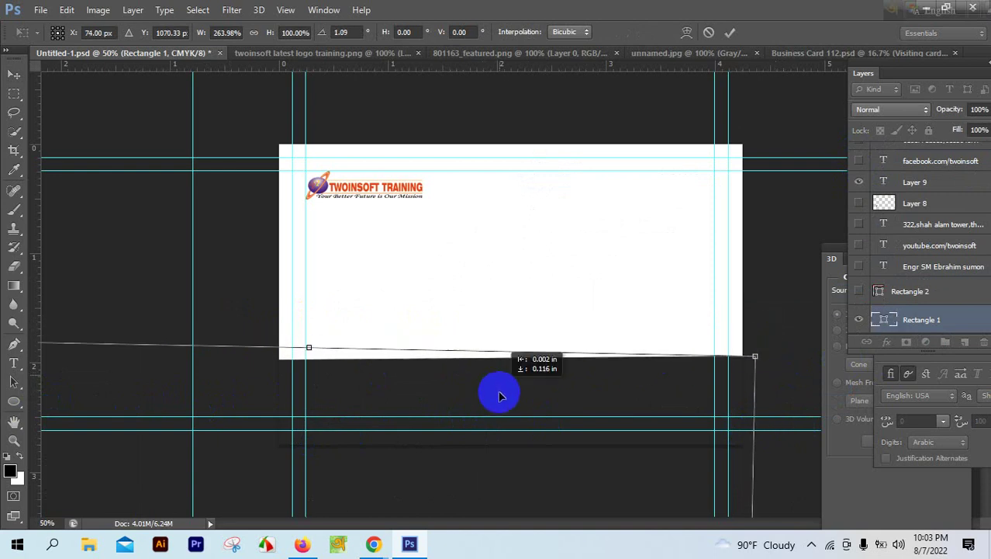
- Select the logo's Layer 6, enlarge it about twice and centre it on the card
{"action": "right_click", "coordinate": [322, 188]}
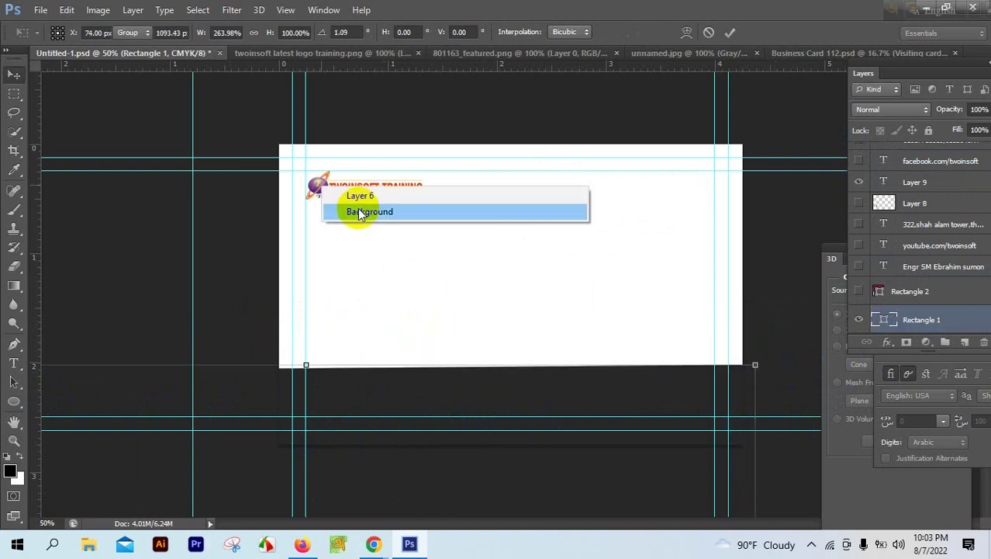
{"action": "left_click", "coordinate": [357, 211]}
{"action": "right_click", "coordinate": [339, 192]}
{"action": "left_click", "coordinate": [380, 200]}
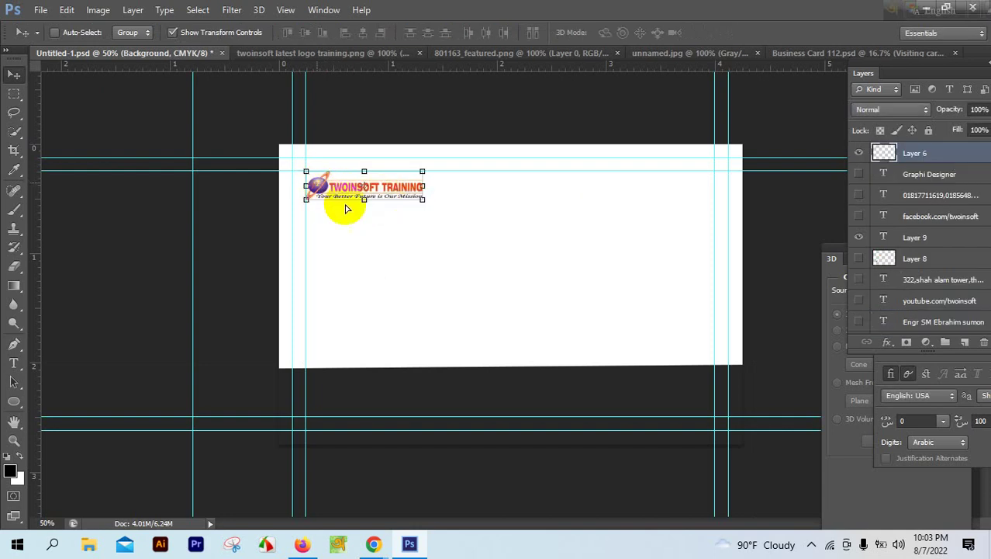
{"action": "left_click_drag", "start_coordinate": [330, 204], "coordinate": [426, 278]}
{"action": "left_click_drag", "start_coordinate": [520, 250], "coordinate": [645, 197]}
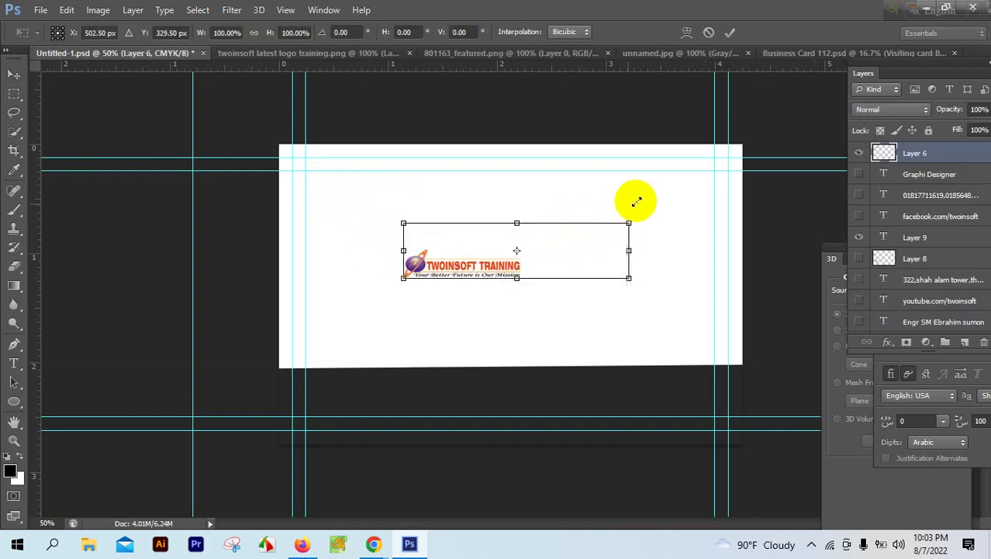
{"action": "key", "text": "Return"}
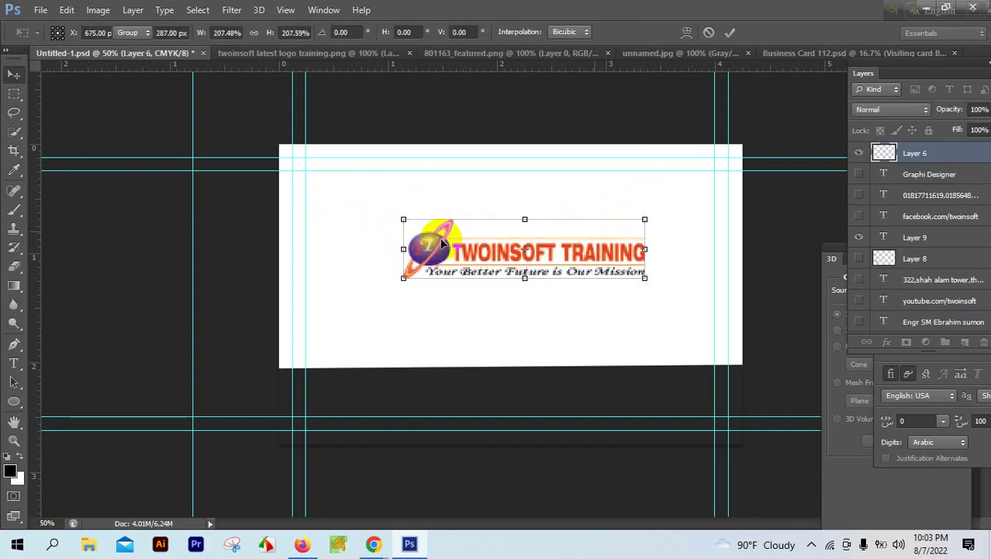
{"action": "left_click_drag", "start_coordinate": [442, 248], "coordinate": [424, 264]}
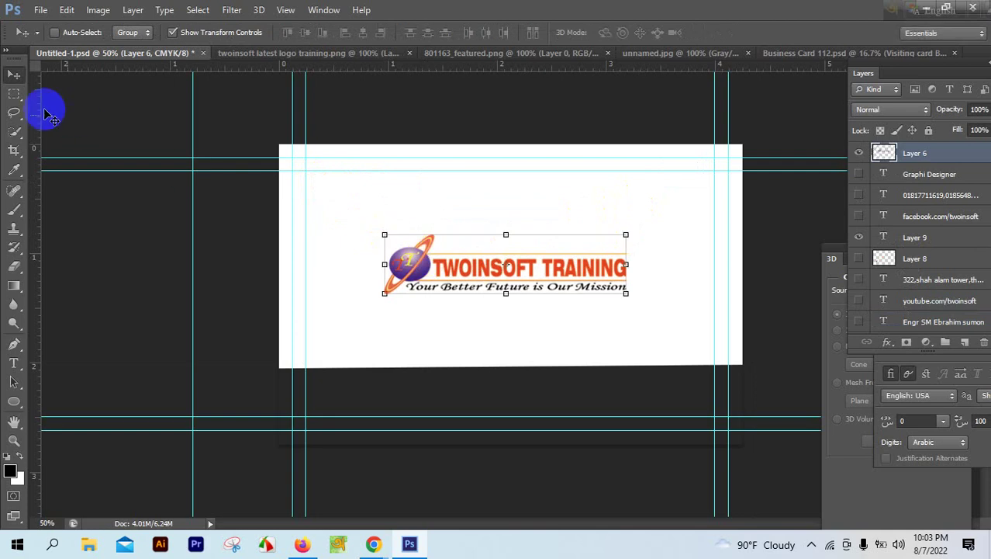
- Marquee-select the whole card, then switch to the Business Card 112 mockup document
{"action": "left_click", "coordinate": [14, 93]}
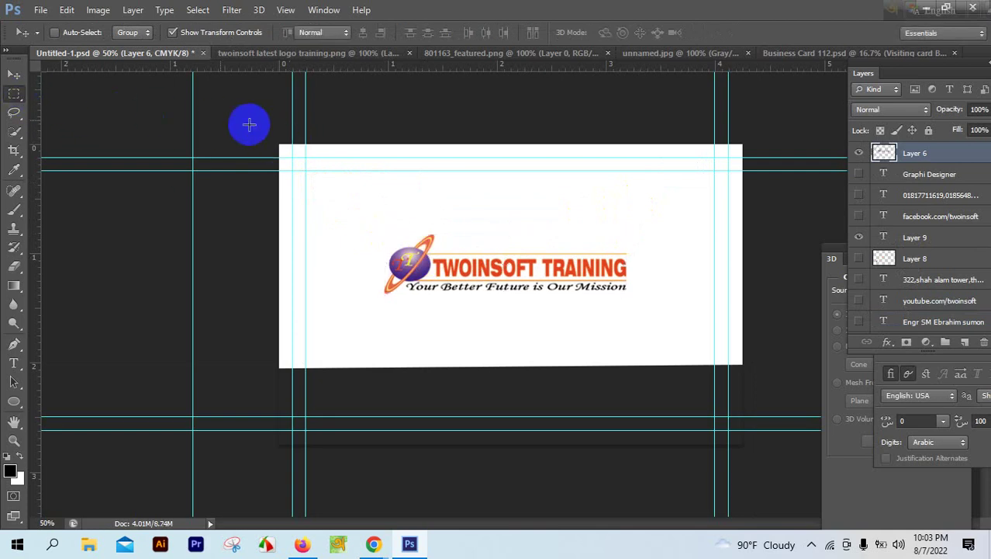
{"action": "left_click_drag", "start_coordinate": [279, 143], "coordinate": [762, 450]}
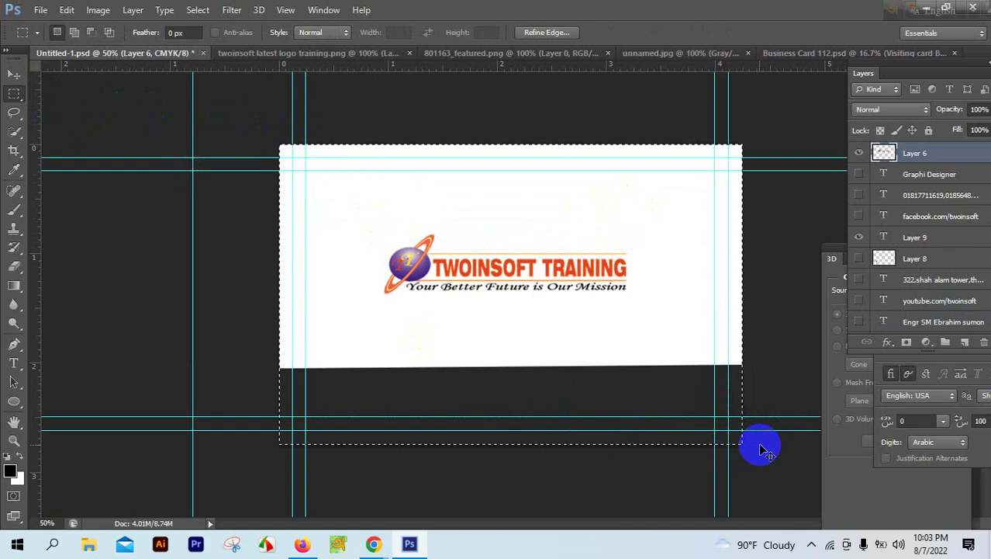
{"action": "left_click", "coordinate": [823, 51]}
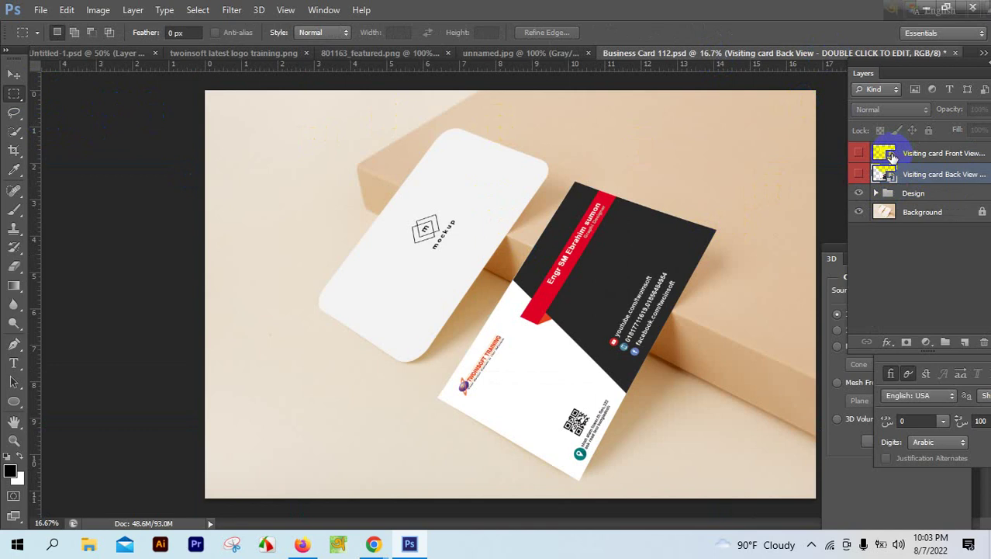
- Open the Front View smart object, keeping layers and discarding the colour profile and font warnings
{"action": "double_click", "coordinate": [893, 155]}
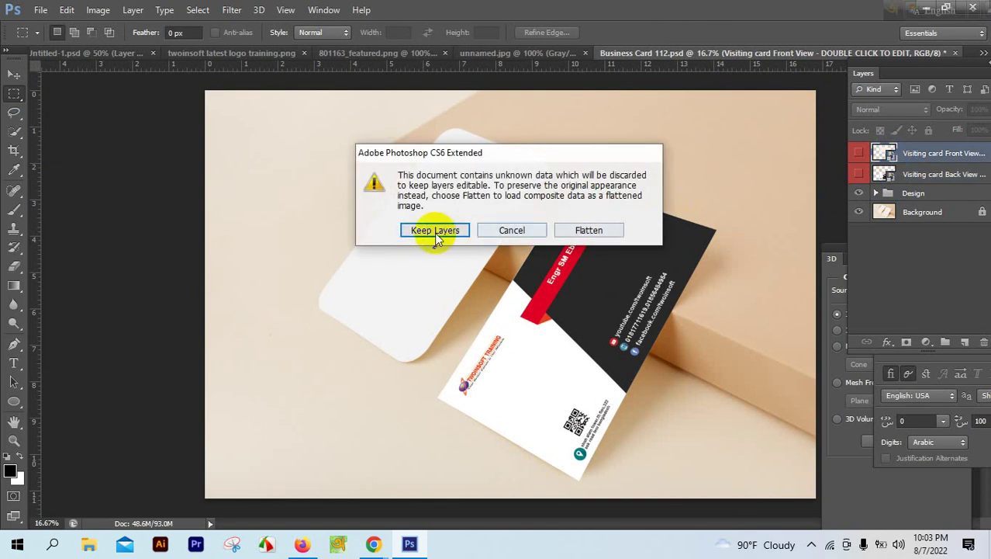
{"action": "left_click", "coordinate": [437, 231]}
{"action": "left_click", "coordinate": [394, 267]}
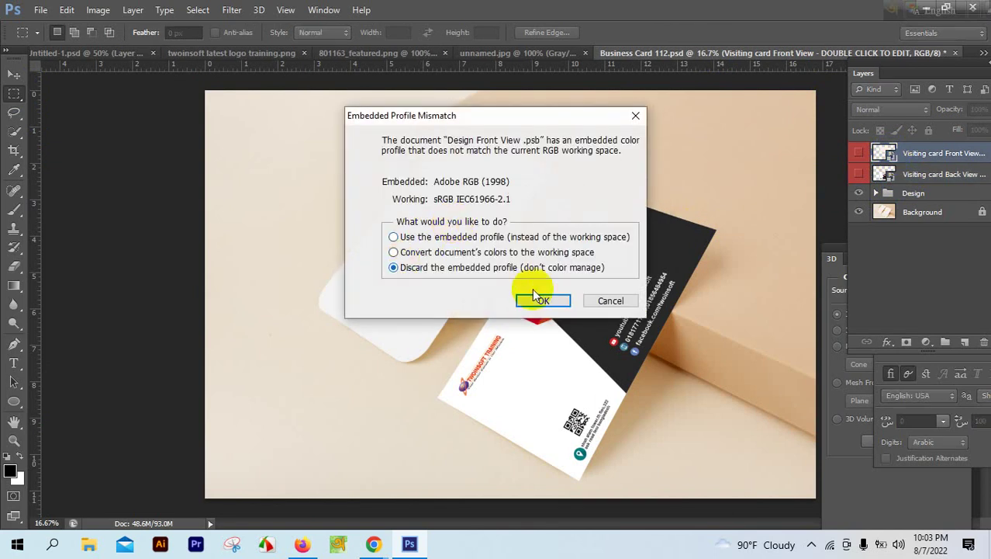
{"action": "left_click", "coordinate": [537, 302]}
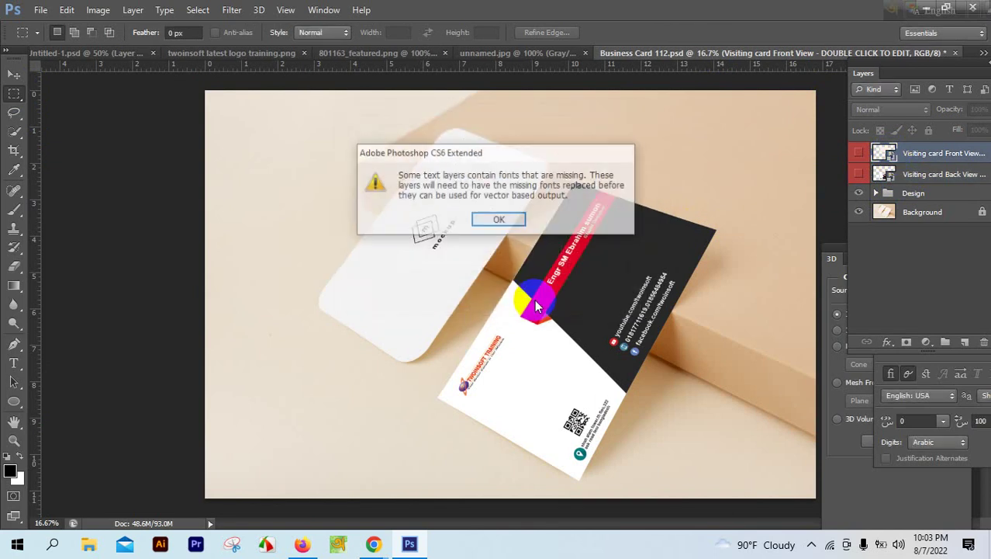
{"action": "left_click", "coordinate": [490, 221]}
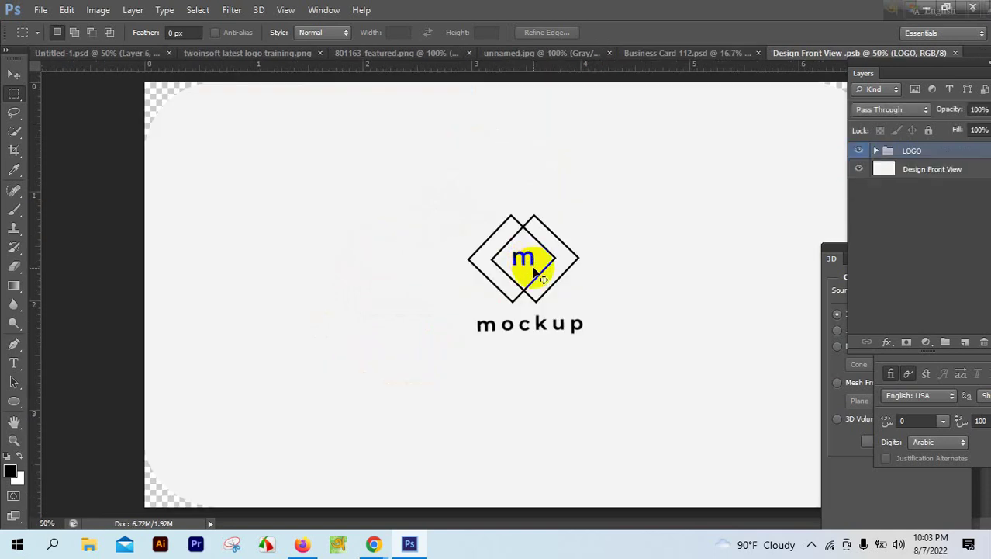
- Paste the copied card design onto a new layer and scale it to fill the front card
{"action": "key", "text": "ctrl+shift+alt+n"}
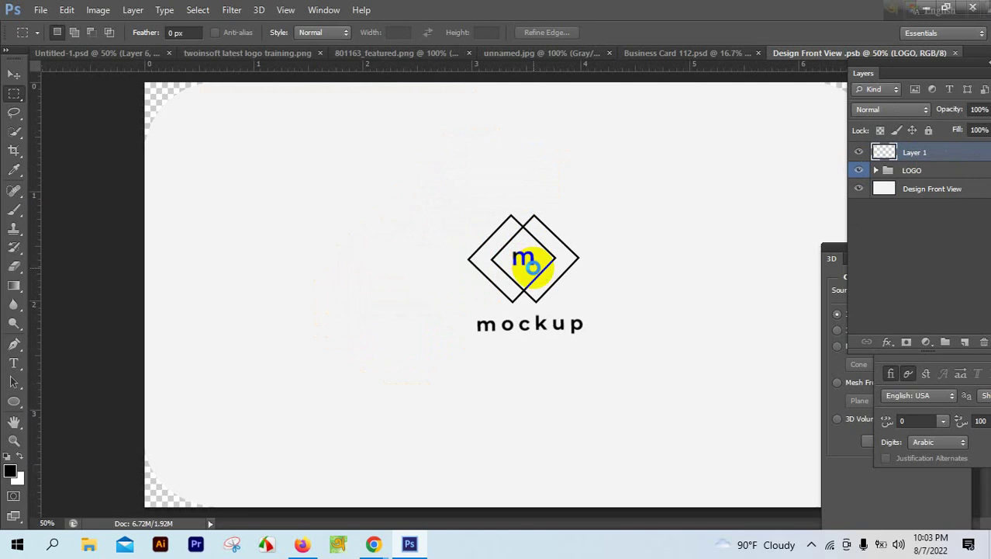
{"action": "key", "text": "ctrl+v"}
{"action": "key", "text": "ctrl+minus"}
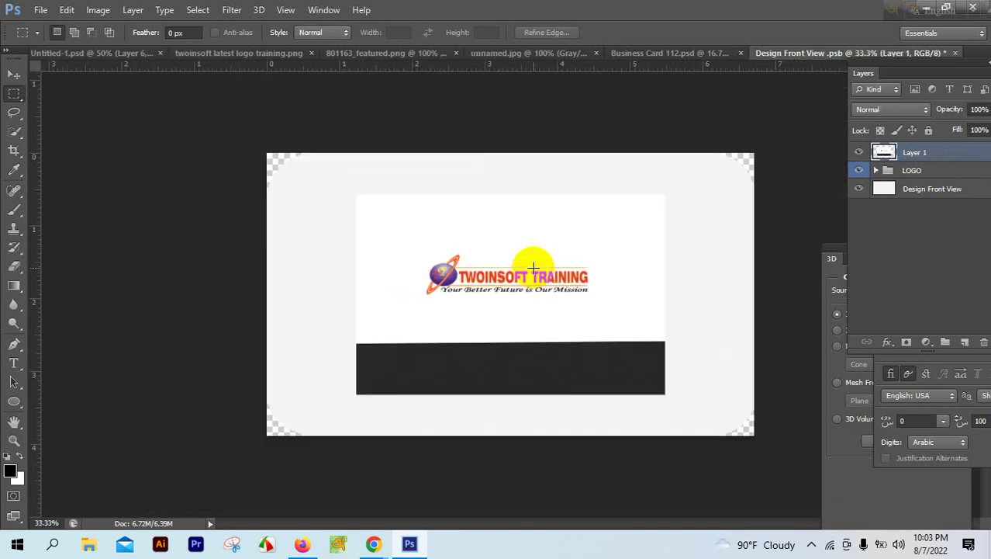
{"action": "left_click", "coordinate": [13, 74]}
{"action": "left_click_drag", "start_coordinate": [380, 221], "coordinate": [339, 187]}
{"action": "left_click", "coordinate": [569, 335]}
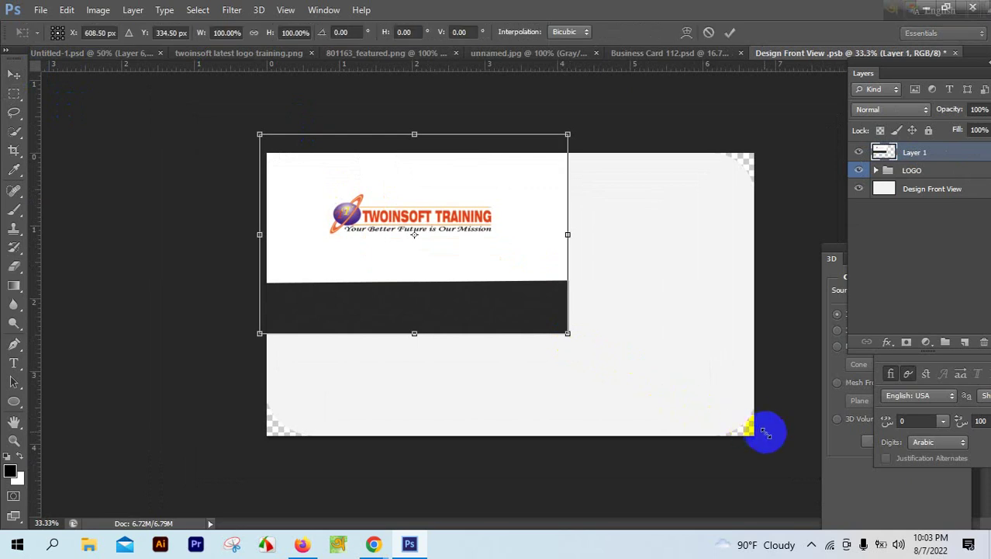
{"action": "left_click_drag", "start_coordinate": [765, 432], "coordinate": [779, 436]}
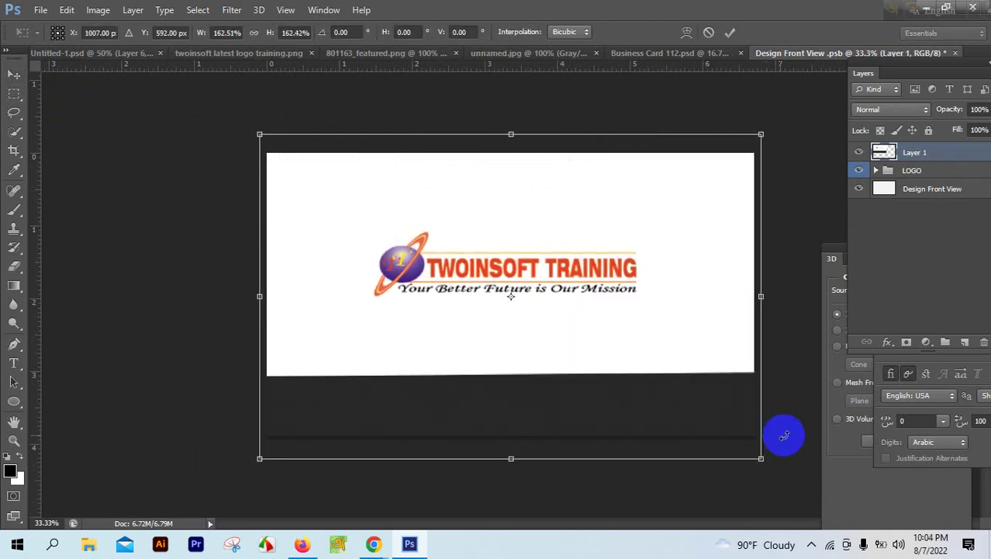
- Commit the transform, then close Design Front View.psb and save its changes
{"action": "key", "text": "Return"}
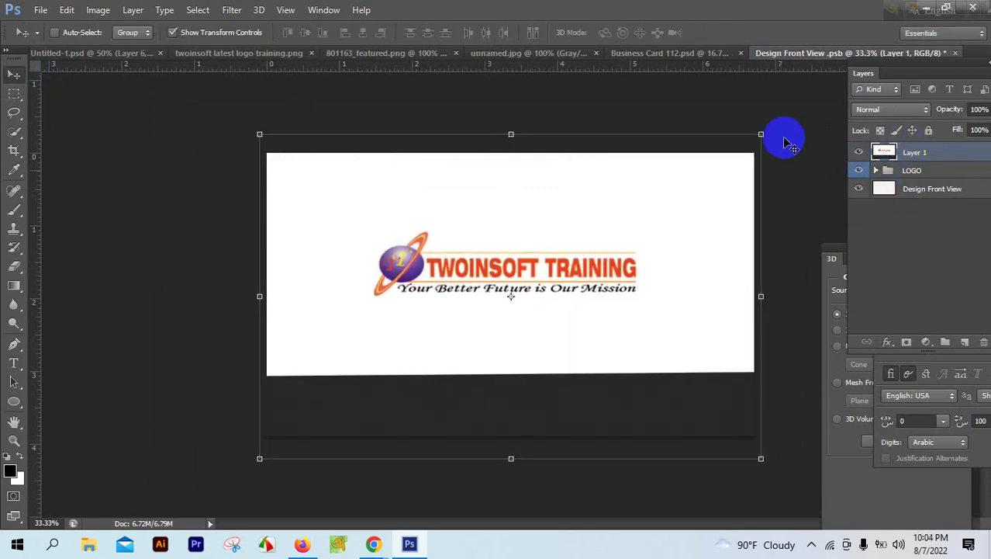
{"action": "left_click", "coordinate": [955, 51]}
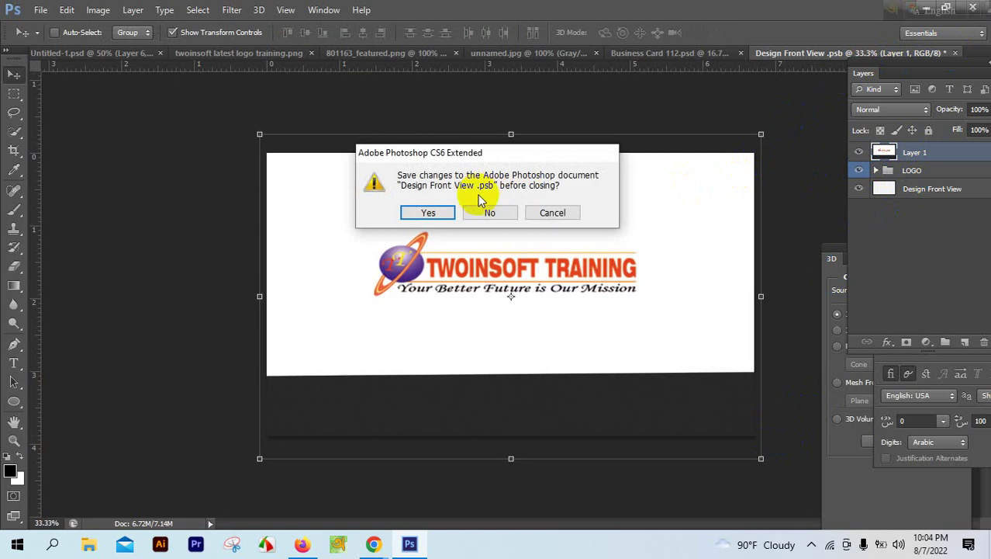
{"action": "left_click", "coordinate": [428, 217]}
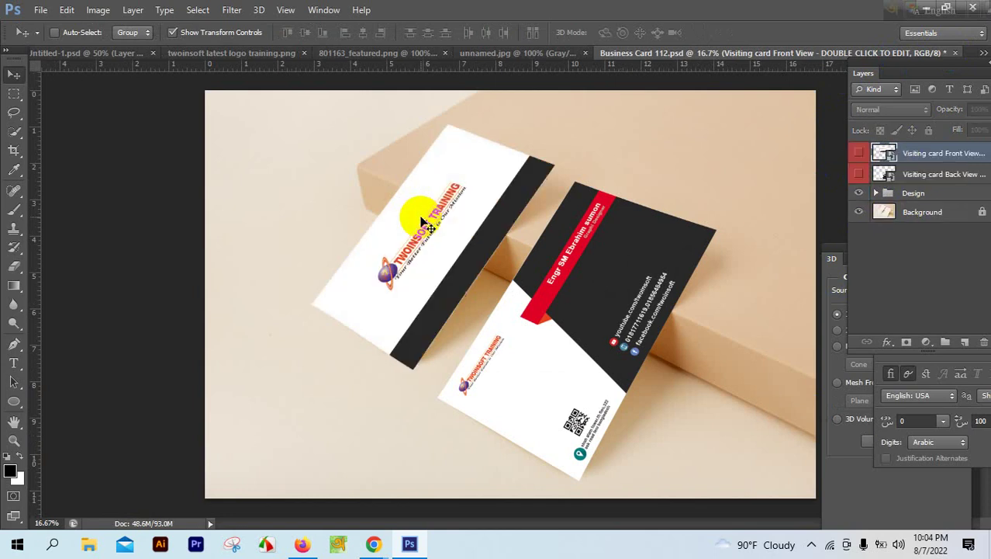
- Save a JPEG copy, Business Card 112.jpg, to the Desktop with High quality 8 options
{"action": "scroll", "coordinate": [421, 223], "scroll_direction": "down", "scroll_amount": 1}
{"action": "scroll", "coordinate": [421, 222], "scroll_direction": "down", "scroll_amount": 1}
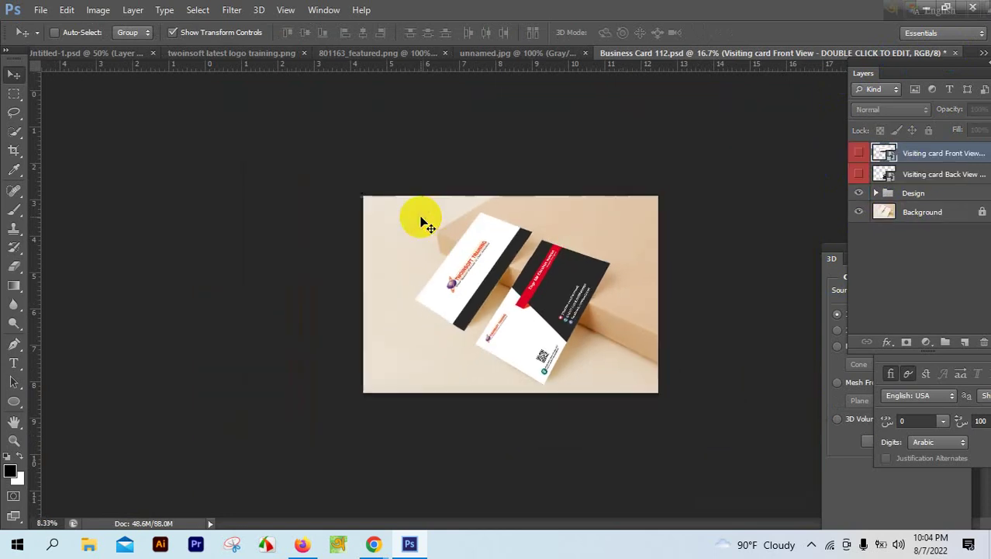
{"action": "scroll", "coordinate": [421, 223], "scroll_direction": "down", "scroll_amount": 1}
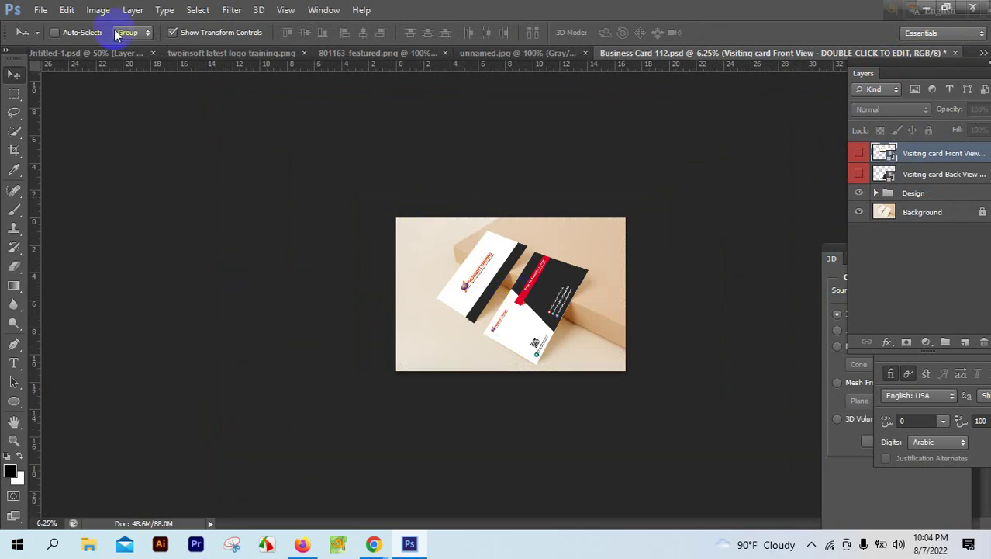
{"action": "left_click", "coordinate": [41, 11]}
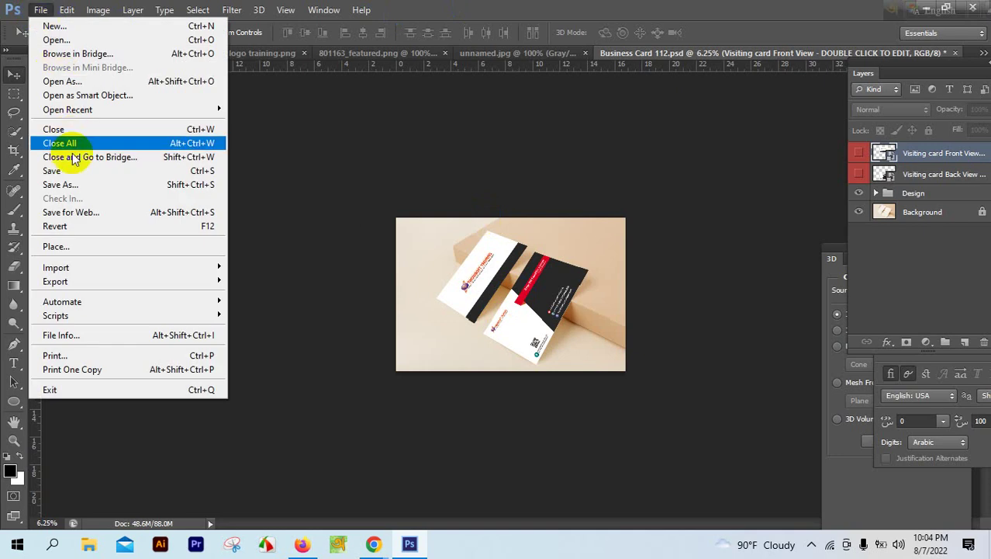
{"action": "left_click", "coordinate": [74, 184]}
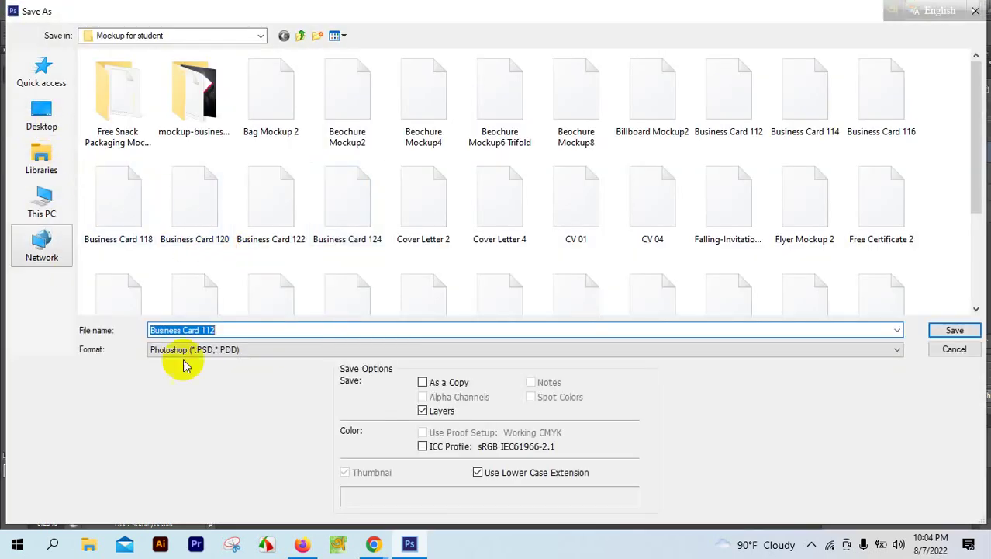
{"action": "left_click", "coordinate": [230, 351]}
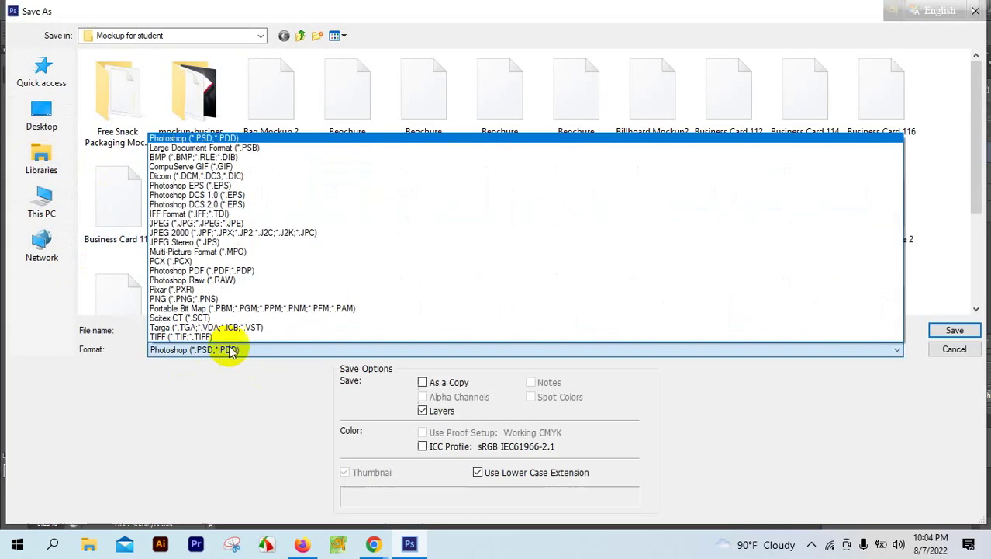
{"action": "left_click", "coordinate": [232, 223]}
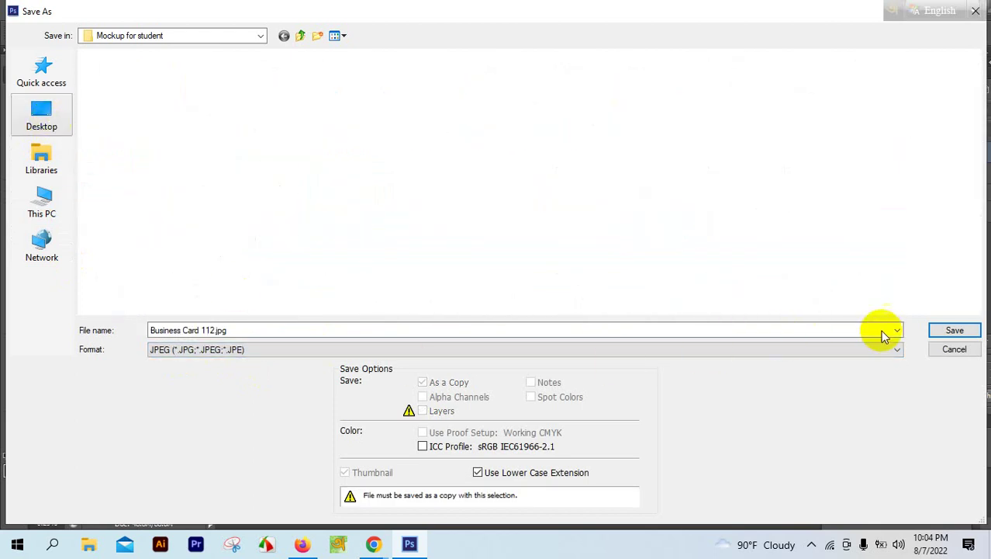
{"action": "left_click", "coordinate": [956, 331]}
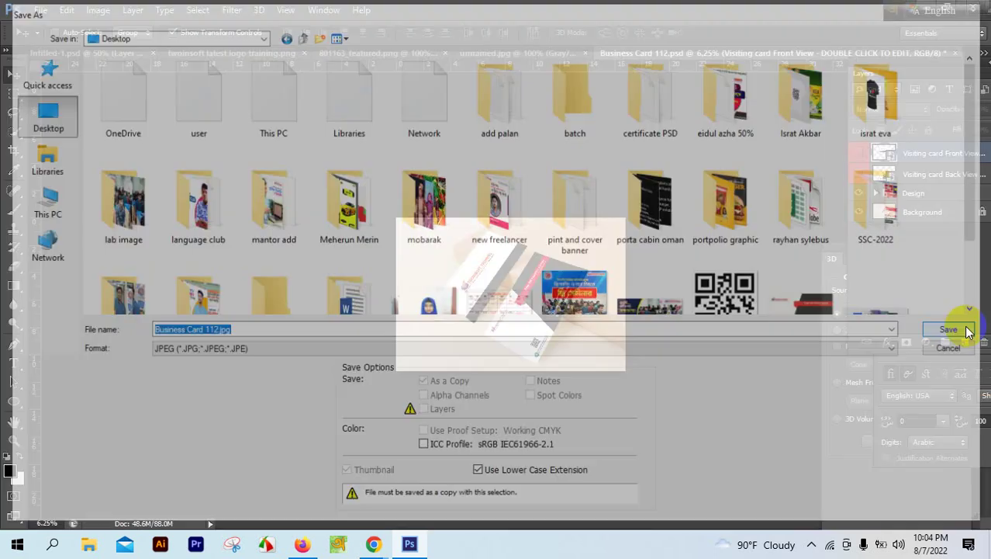
{"action": "left_click", "coordinate": [570, 133]}
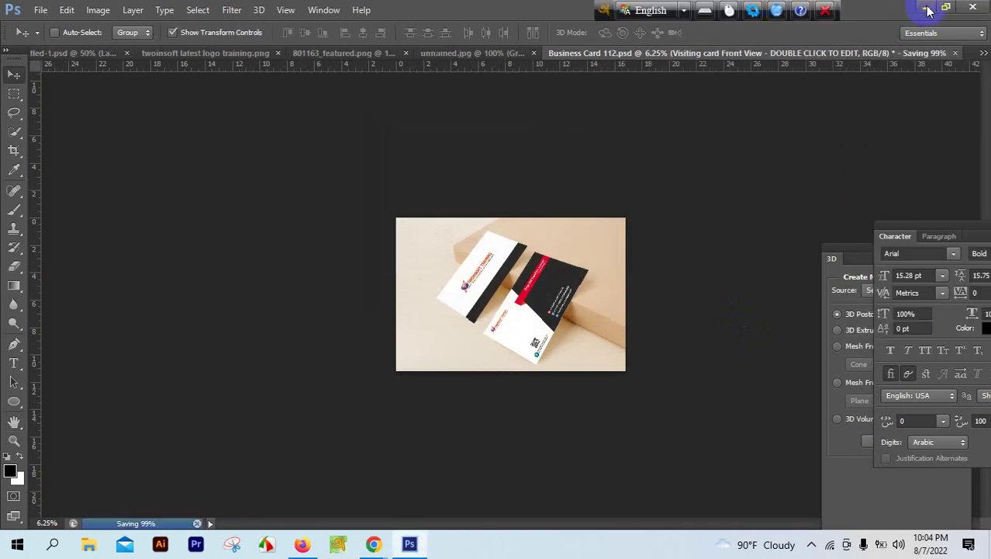
- Minimize Photoshop and the freepik browser window, then close the Adobe Stock window
{"action": "left_click", "coordinate": [928, 9]}
{"action": "left_click", "coordinate": [909, 10]}
{"action": "left_click", "coordinate": [909, 10]}
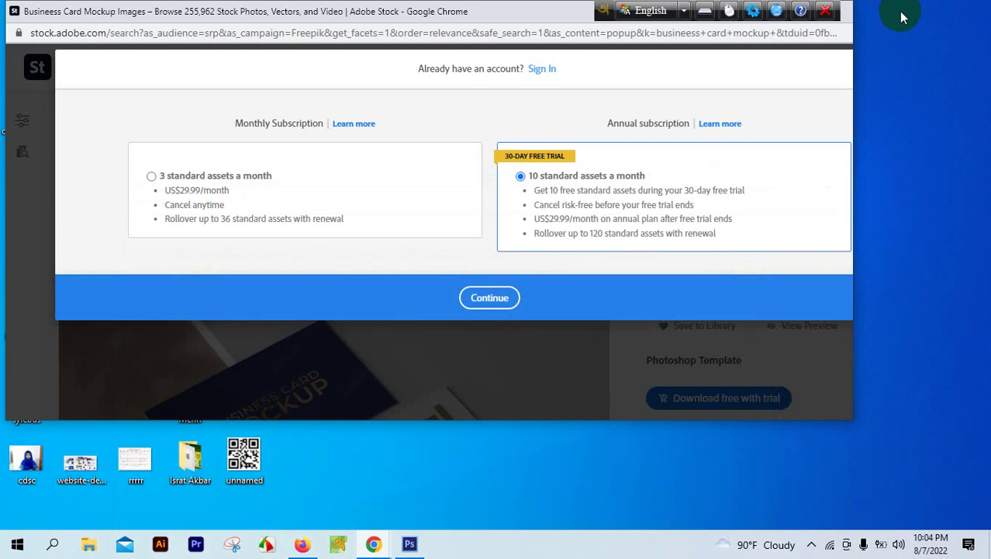
{"action": "left_click_drag", "start_coordinate": [497, 35], "coordinate": [751, 215]}
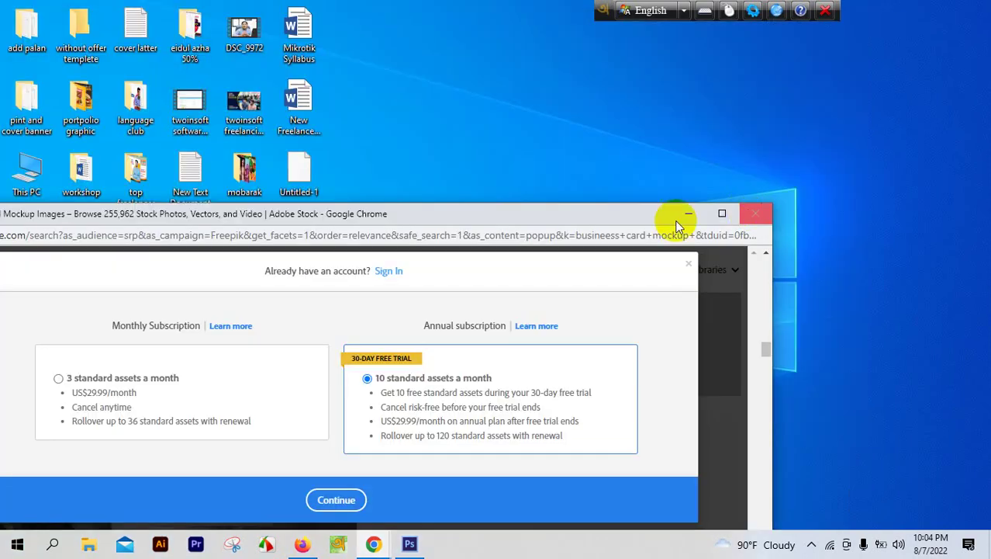
{"action": "left_click", "coordinate": [749, 214]}
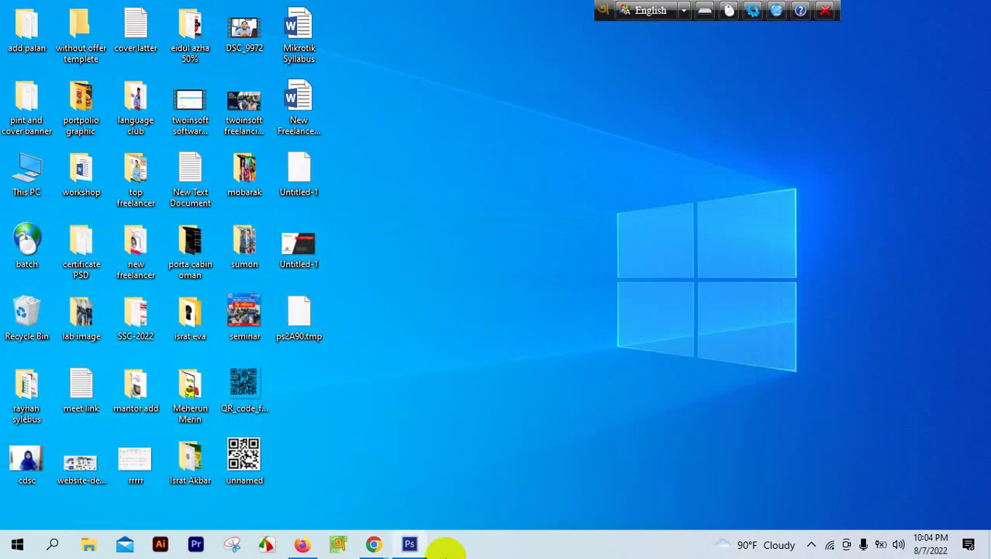
- Preview Business Card 112.jpg from the desktop, then close the image viewer
{"action": "left_click", "coordinate": [295, 341]}
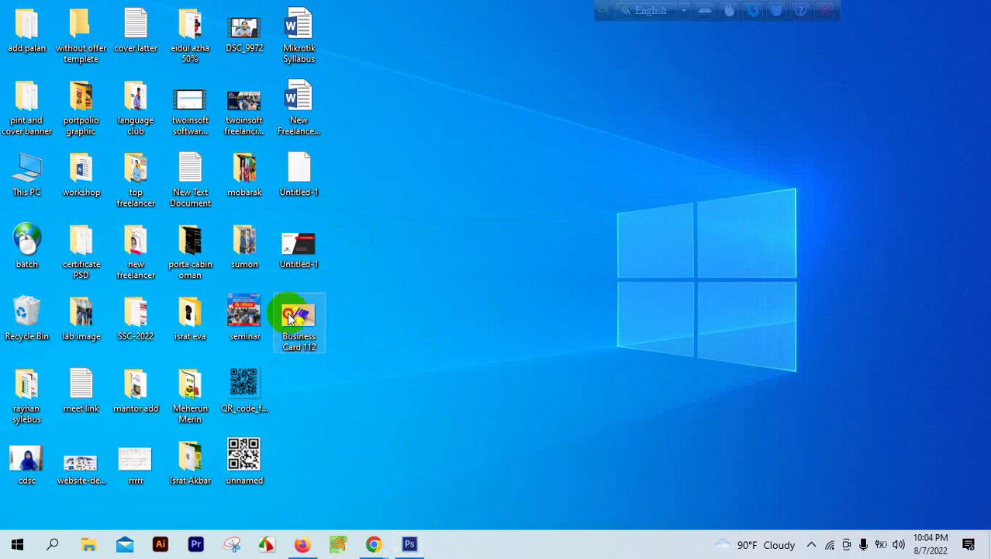
{"action": "double_click", "coordinate": [316, 334]}
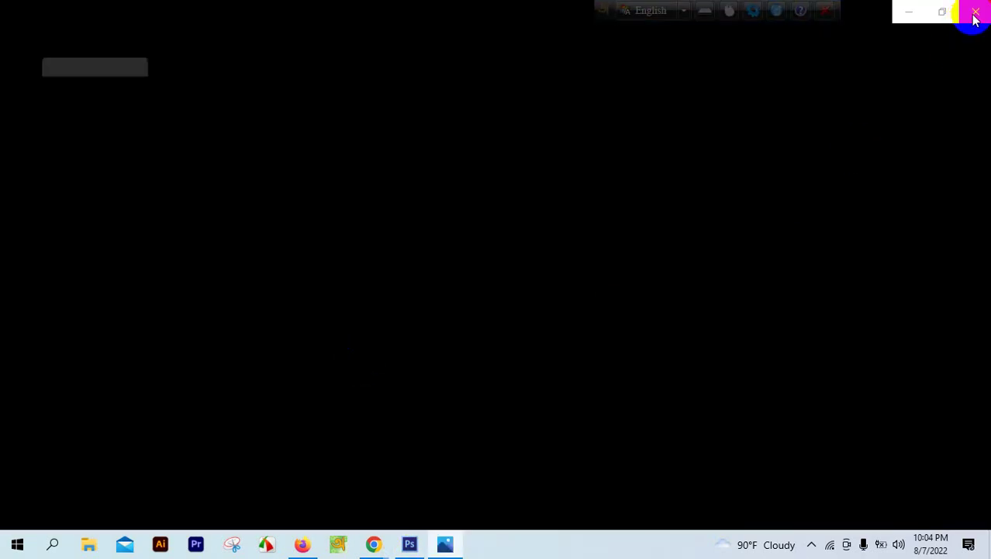
{"action": "left_click", "coordinate": [975, 13]}
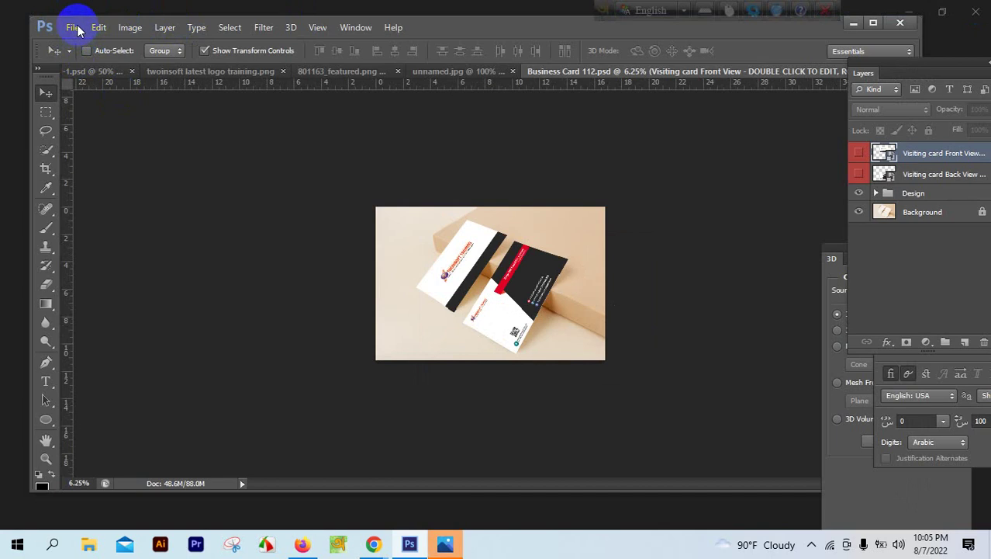
- Re-export the mockup as JPEG, replacing Business Card 112.jpg on the Desktop
{"action": "left_click", "coordinate": [73, 27]}
{"action": "left_click", "coordinate": [194, 203]}
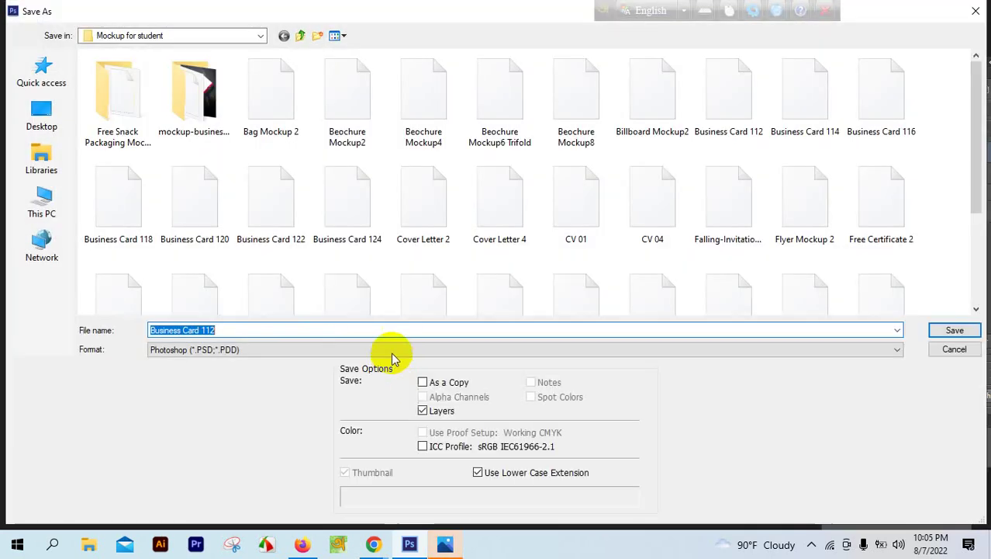
{"action": "left_click", "coordinate": [389, 350]}
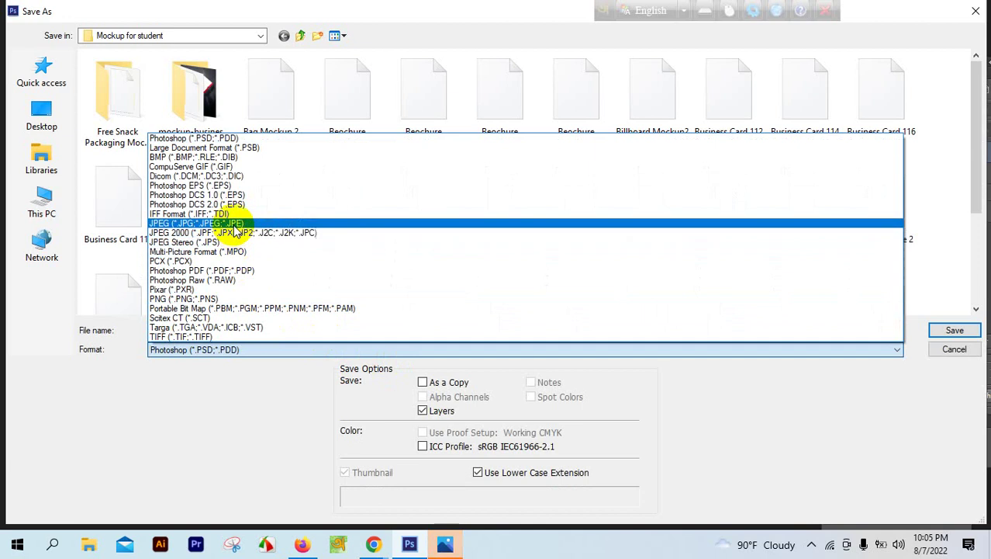
{"action": "left_click", "coordinate": [226, 222]}
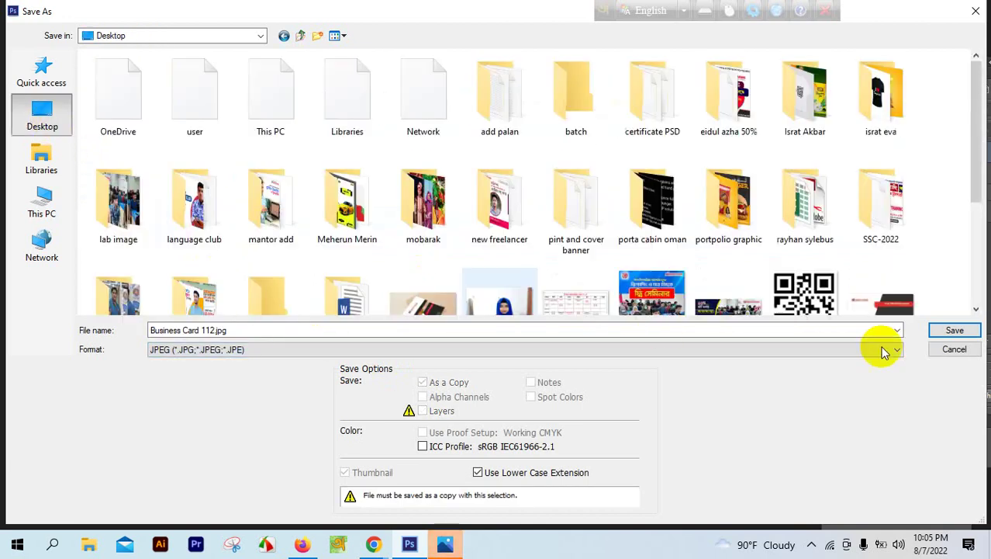
{"action": "left_click", "coordinate": [949, 330]}
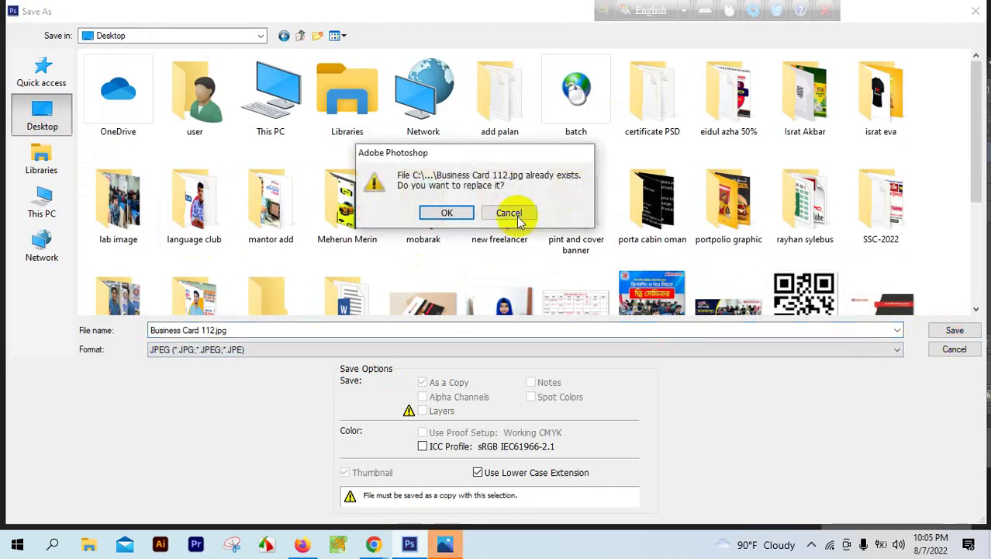
{"action": "left_click", "coordinate": [454, 217]}
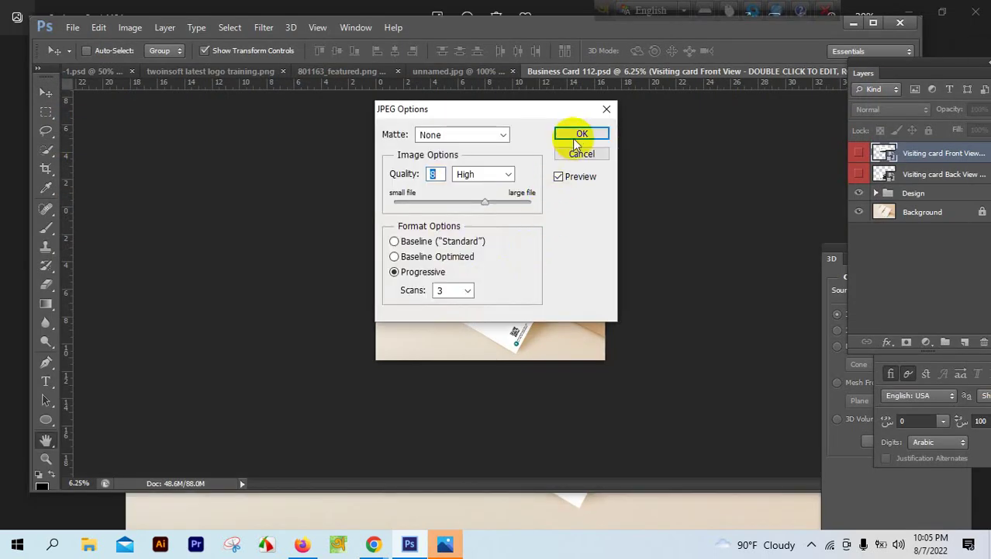
{"action": "left_click", "coordinate": [574, 139]}
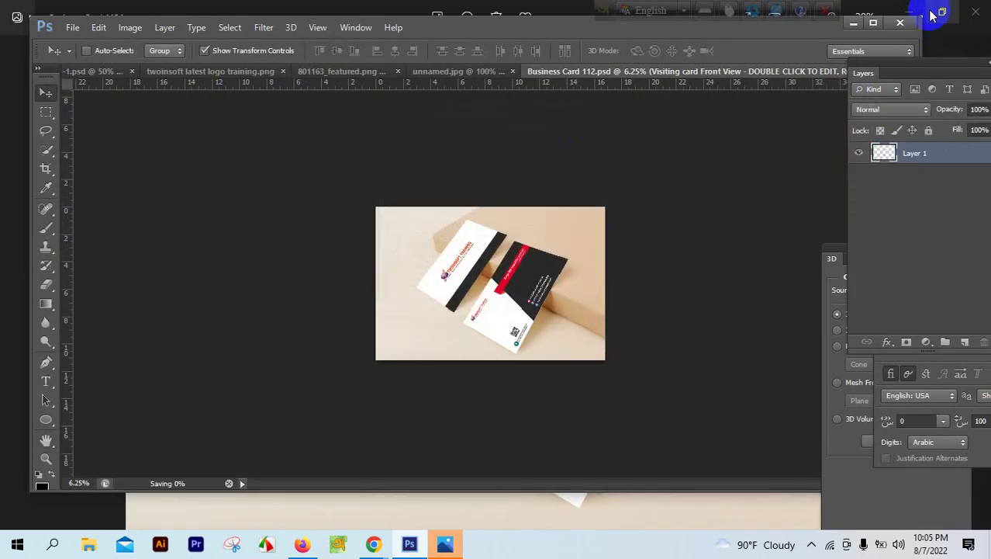
- Minimize Photoshop and select Business Card 112.jpg on the desktop
{"action": "left_click", "coordinate": [917, 16]}
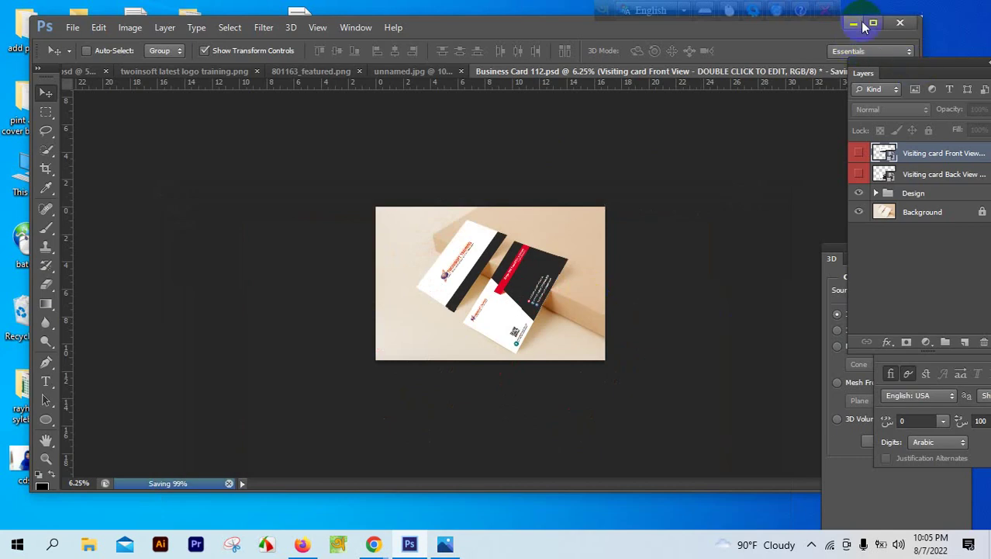
{"action": "left_click", "coordinate": [855, 24]}
{"action": "left_click", "coordinate": [299, 318]}
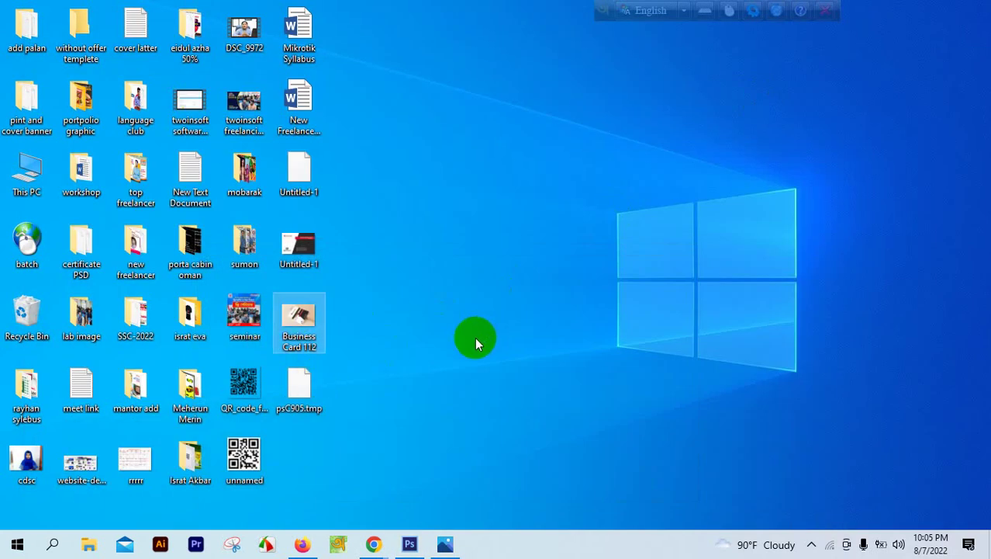
- View the updated Business Card 112.jpg full screen in Photos, then bring Firefox forward
{"action": "double_click", "coordinate": [299, 316]}
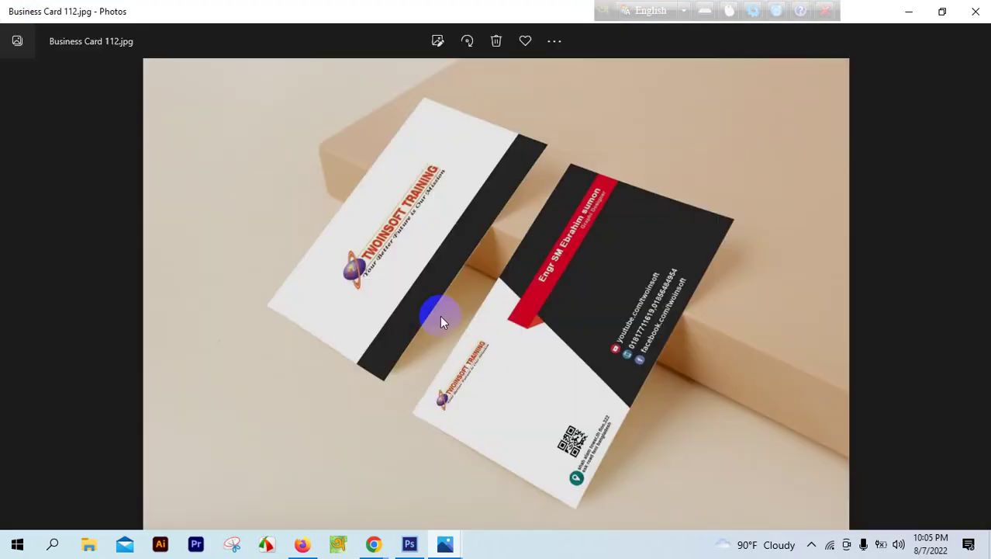
{"action": "double_click", "coordinate": [440, 315]}
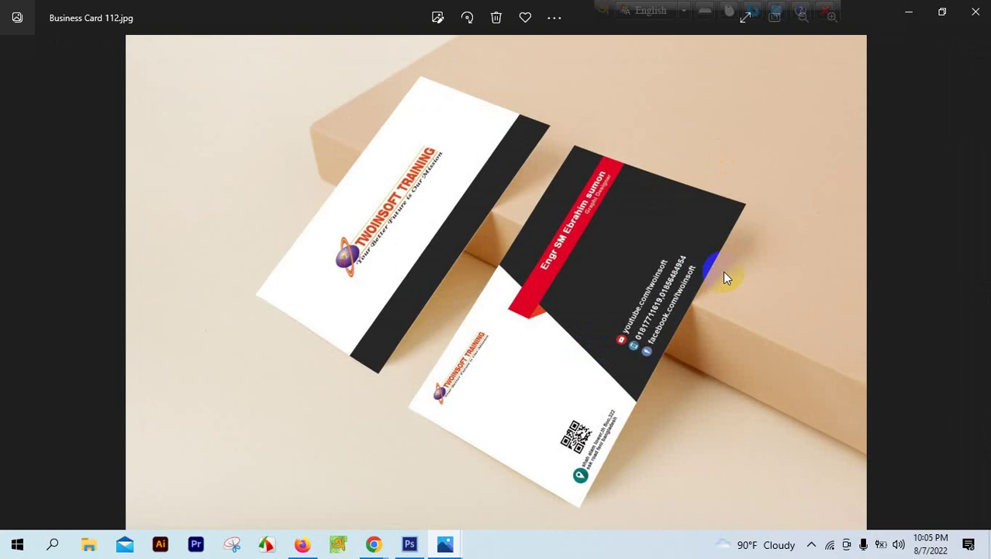
{"action": "left_click", "coordinate": [615, 179]}
{"action": "left_click", "coordinate": [304, 543]}
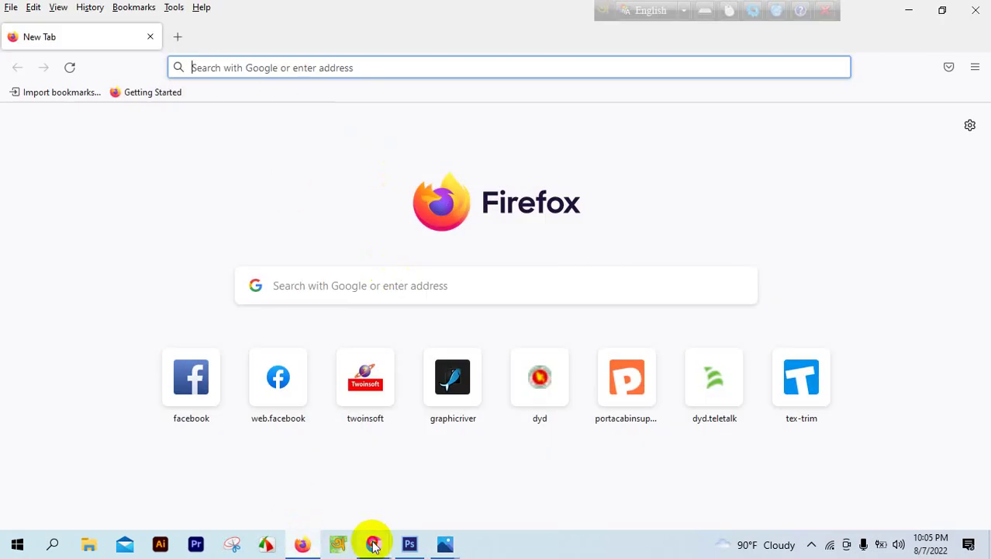
- Bring up the browser and load the Google home page
{"action": "left_click", "coordinate": [373, 543]}
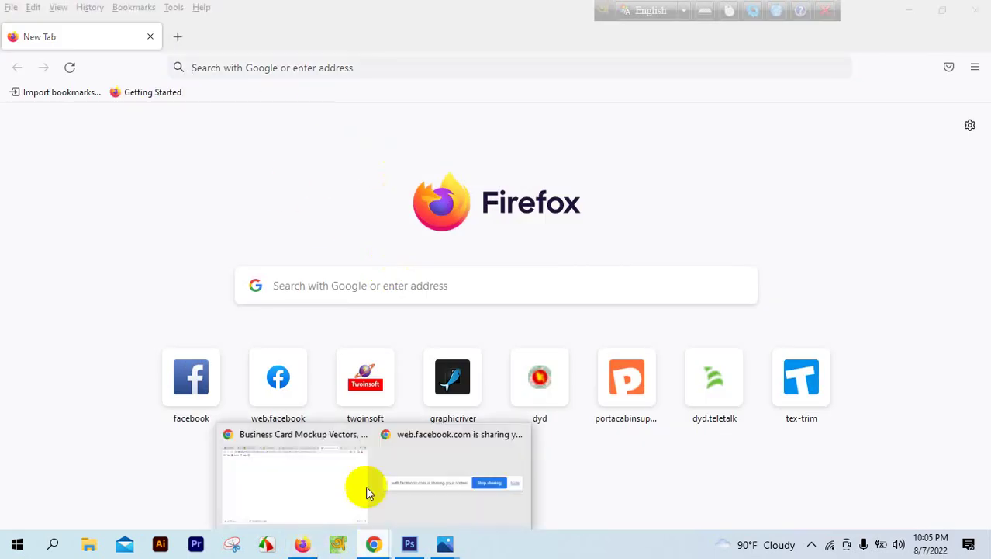
{"action": "left_click", "coordinate": [246, 67]}
{"action": "type", "text": "go"}
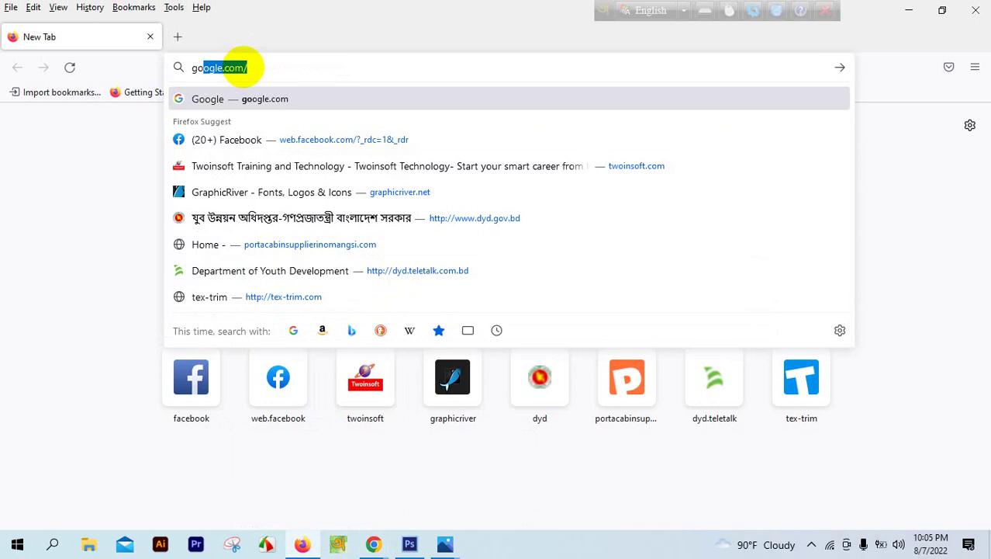
{"action": "key", "text": "Return"}
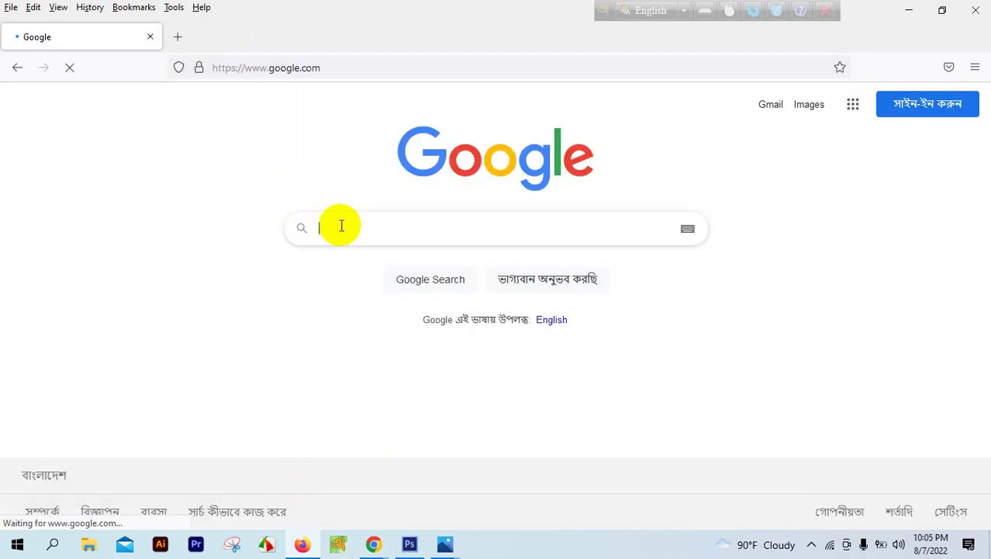
- Search Google for 'business card' and scan the results
{"action": "type", "text": "busi"}
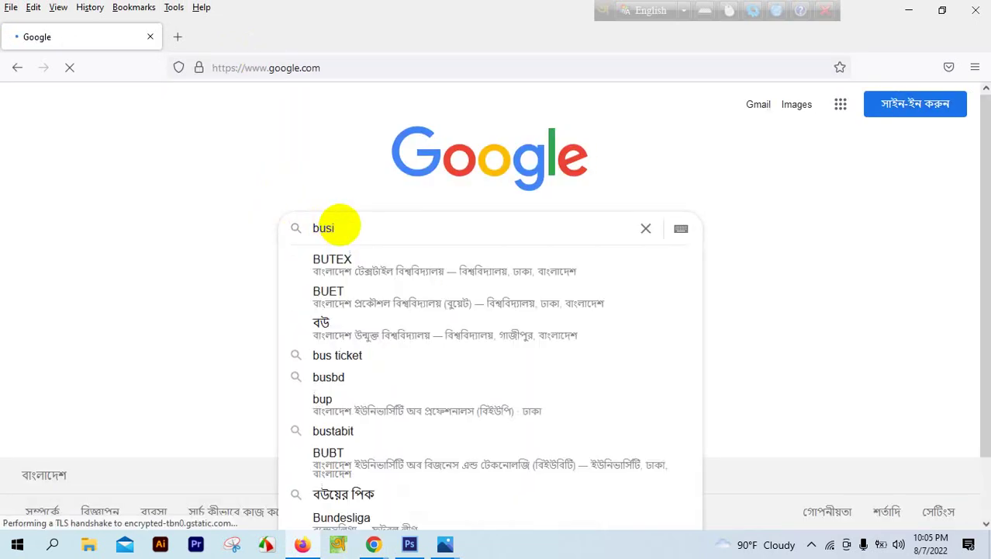
{"action": "type", "text": "ness"}
{"action": "key", "text": "Return"}
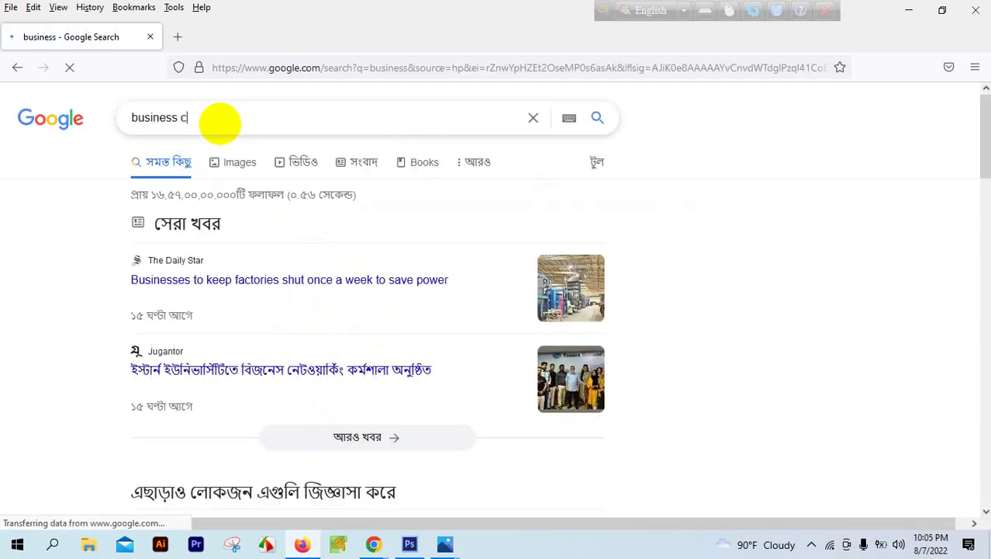
{"action": "type", "text": "ard"}
{"action": "key", "text": "Return"}
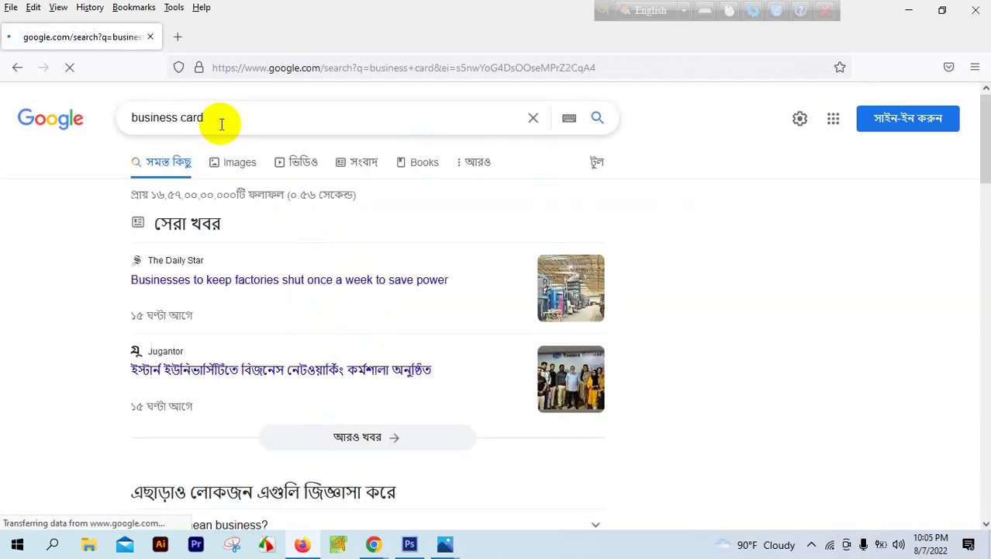
{"action": "scroll", "coordinate": [380, 282], "scroll_direction": "down", "scroll_amount": 1}
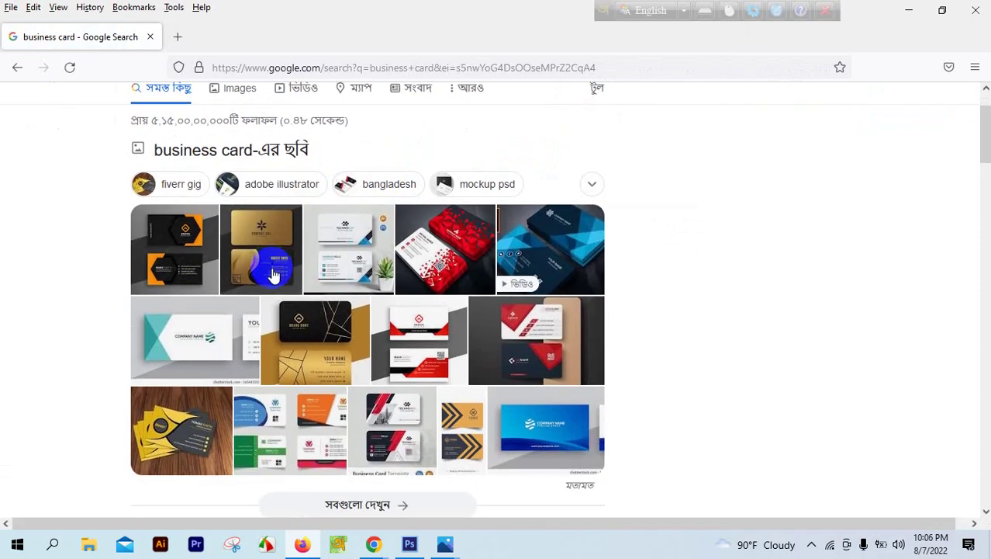
{"action": "scroll", "coordinate": [272, 268], "scroll_direction": "down", "scroll_amount": 1}
{"action": "scroll", "coordinate": [261, 187], "scroll_direction": "up", "scroll_amount": 2}
{"action": "left_click", "coordinate": [243, 169]}
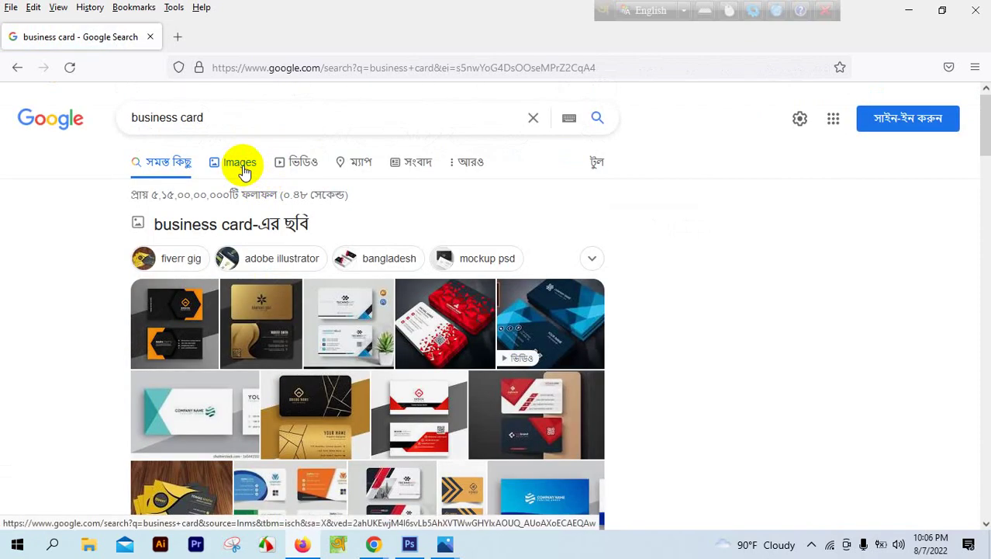
- Browse business card image results and preview Diamu's red-and-black business card design
{"action": "left_click", "coordinate": [244, 169]}
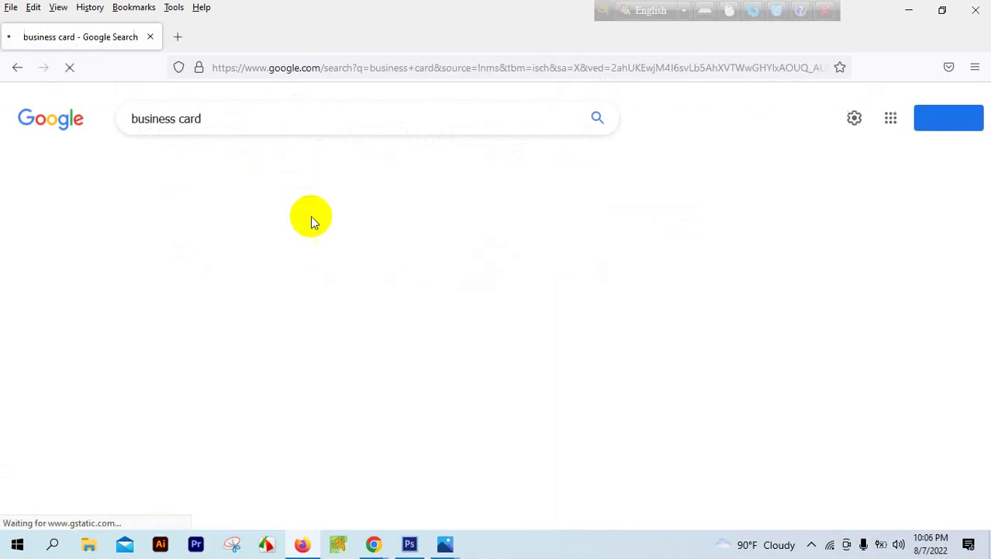
{"action": "scroll", "coordinate": [387, 206], "scroll_direction": "down", "scroll_amount": 1}
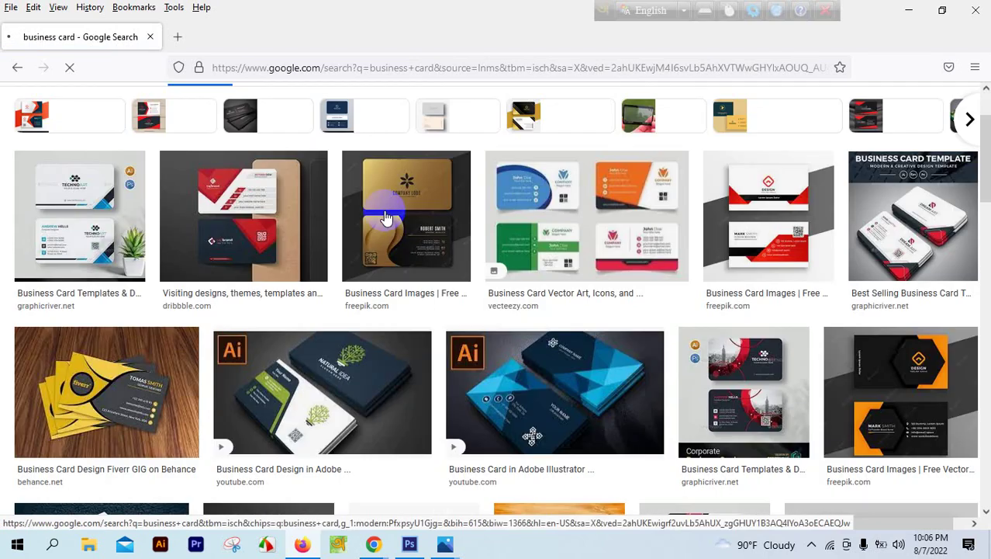
{"action": "scroll", "coordinate": [413, 304], "scroll_direction": "down", "scroll_amount": 2}
{"action": "scroll", "coordinate": [412, 304], "scroll_direction": "down", "scroll_amount": 1}
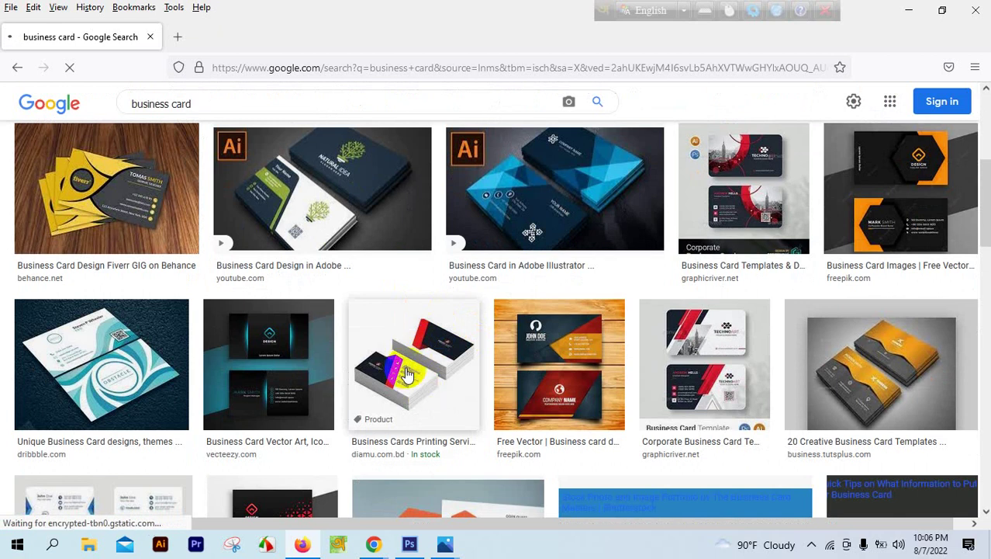
{"action": "left_click", "coordinate": [407, 373]}
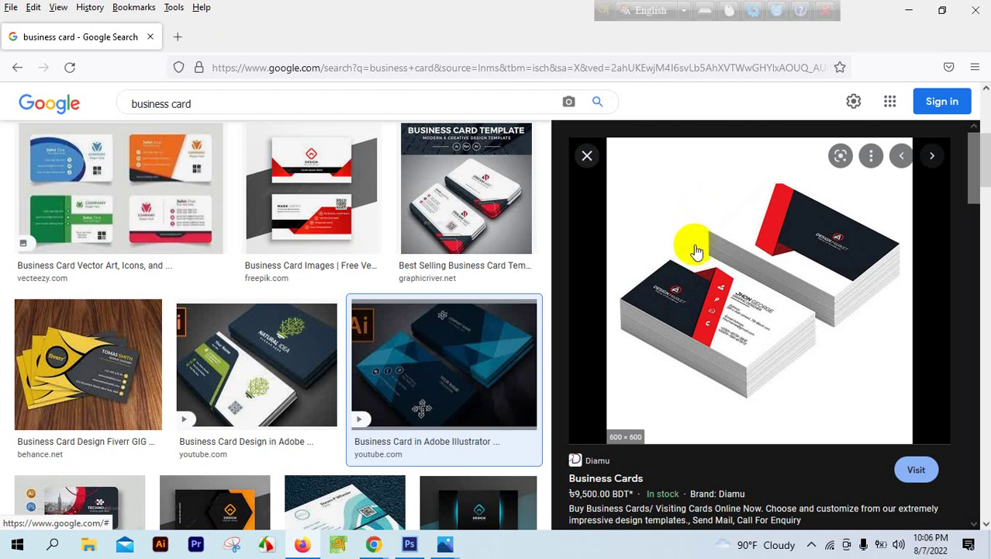
{"action": "left_click", "coordinate": [701, 276]}
{"action": "right_click", "coordinate": [745, 326]}
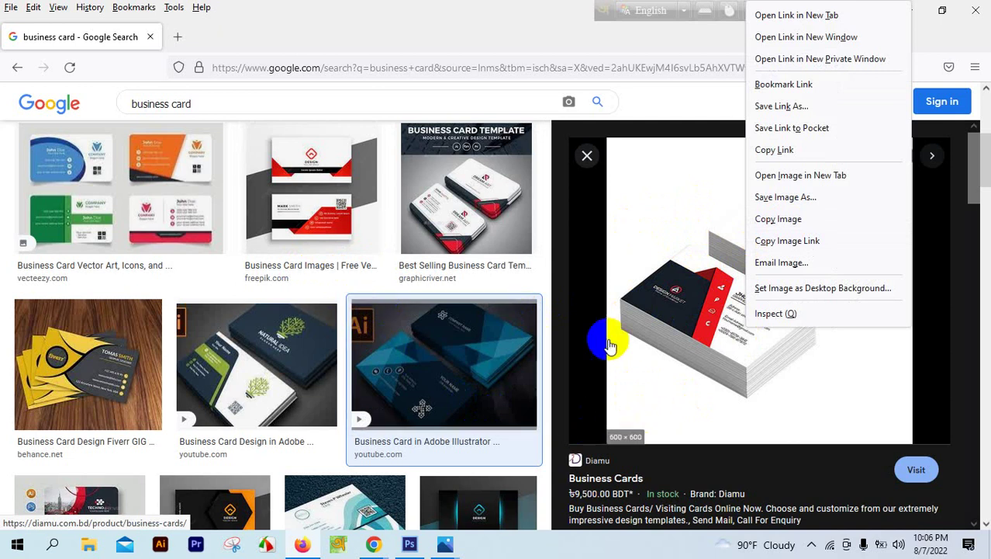
{"action": "left_click", "coordinate": [588, 208]}
{"action": "mouse_move", "coordinate": [759, 290]}
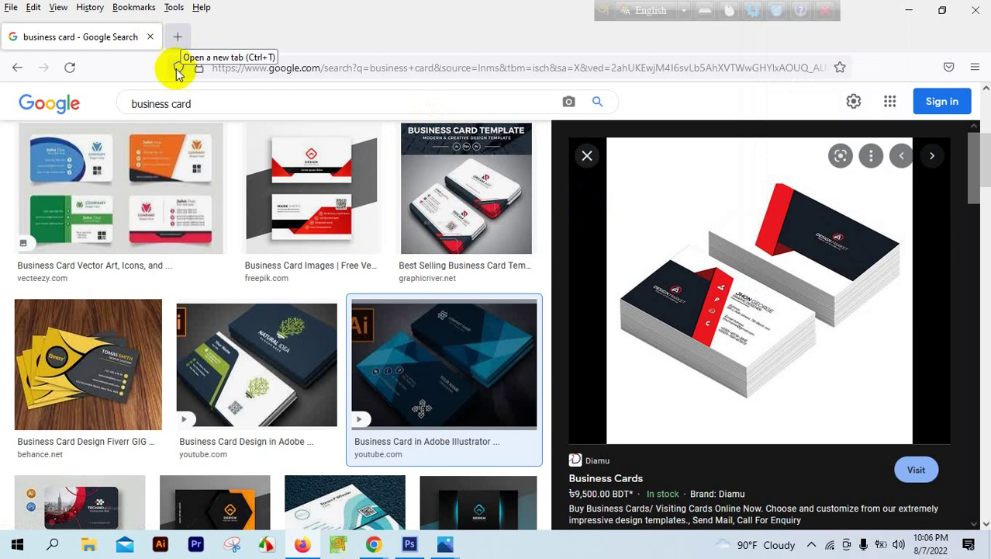
- Search for free business card mockup downloads and scroll the web results
{"action": "left_click_drag", "start_coordinate": [221, 100], "coordinate": [89, 111]}
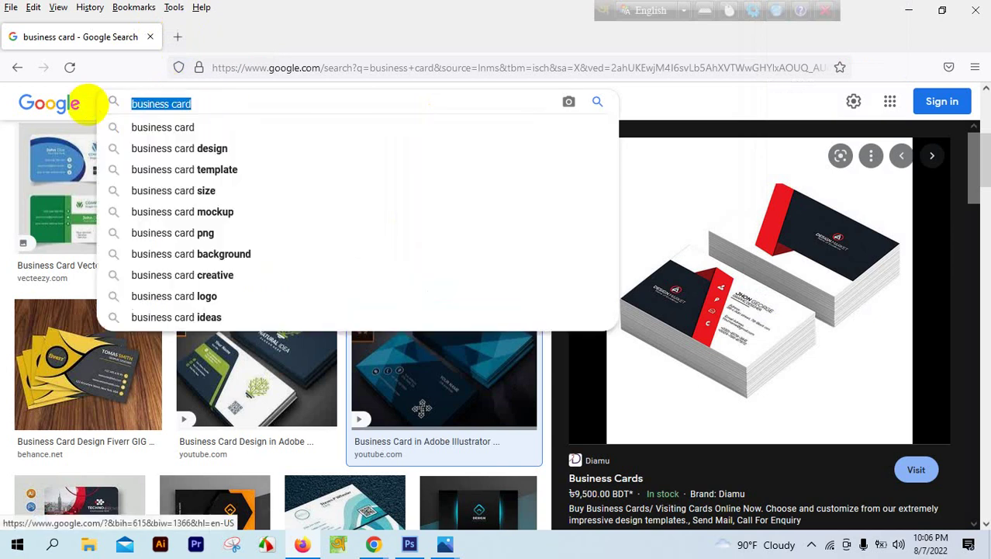
{"action": "type", "text": "frre do"}
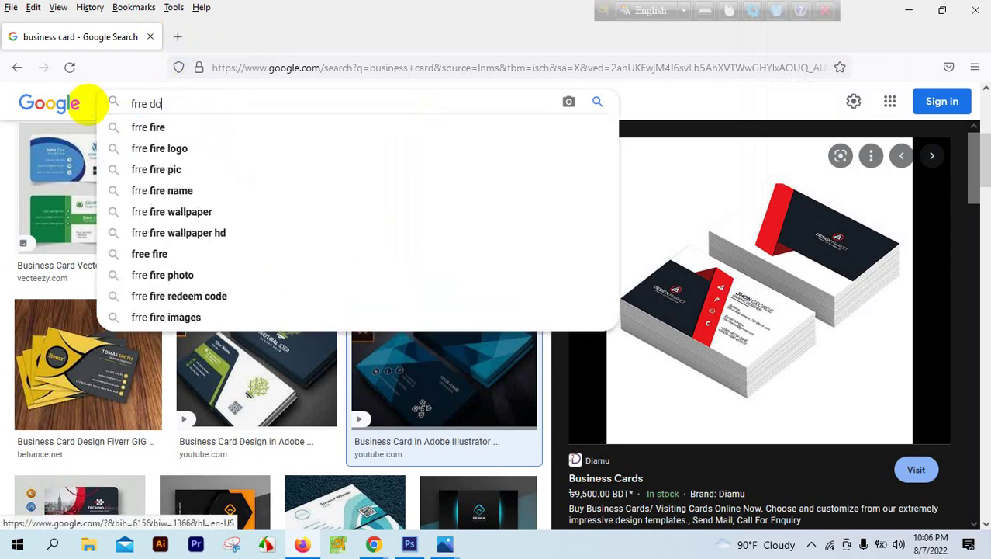
{"action": "type", "text": "wnload"}
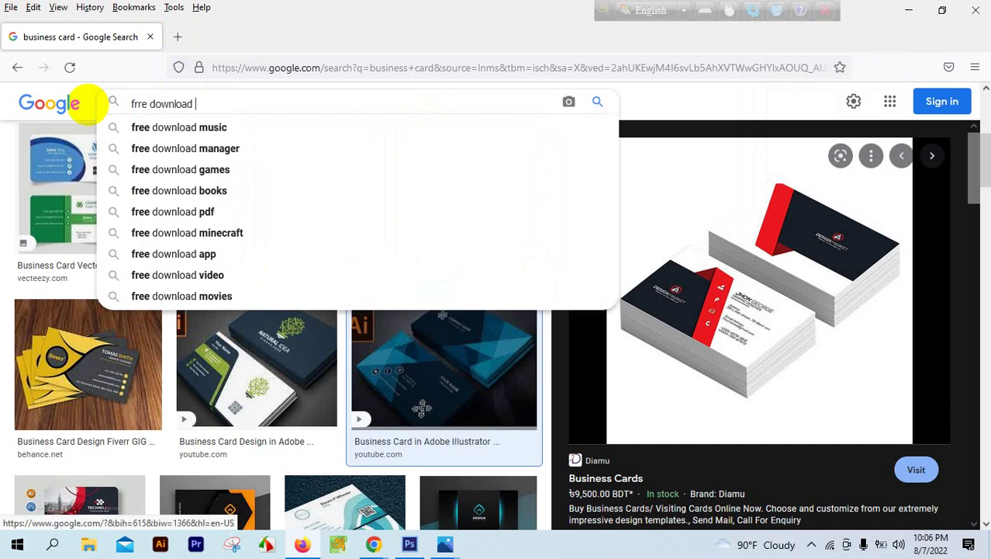
{"action": "type", "text": " business card mockuop"}
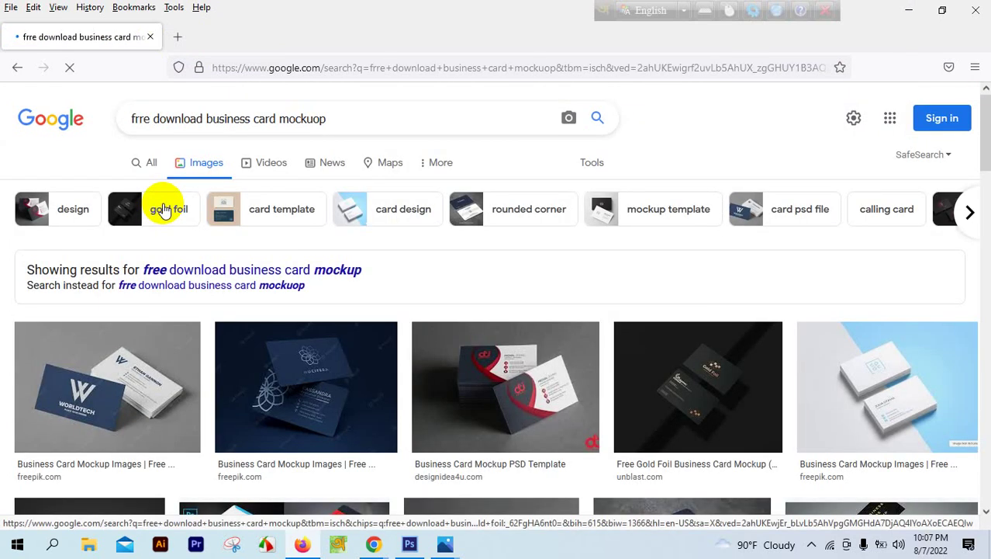
{"action": "scroll", "coordinate": [458, 377], "scroll_direction": "down", "scroll_amount": 3}
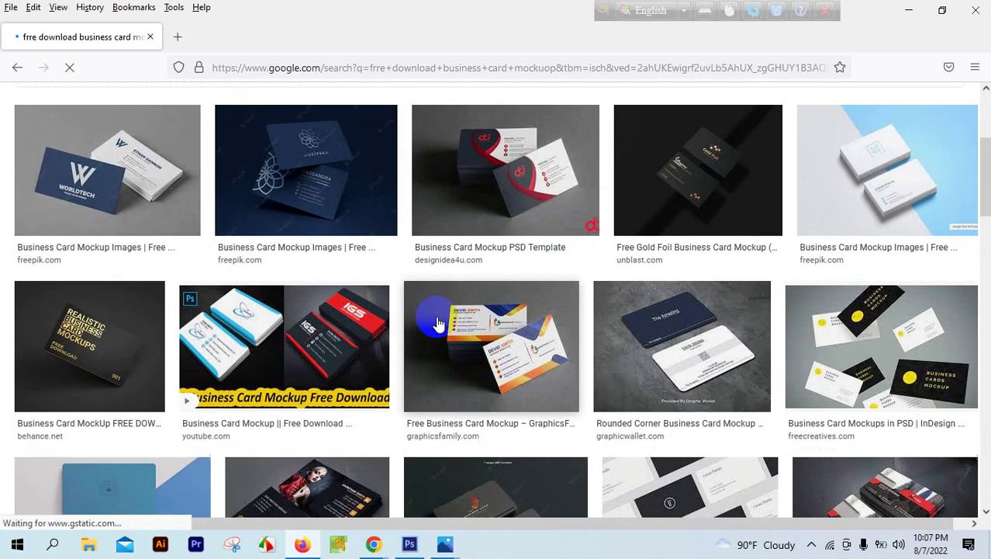
{"action": "scroll", "coordinate": [438, 325], "scroll_direction": "up", "scroll_amount": 3}
{"action": "left_click", "coordinate": [144, 163]}
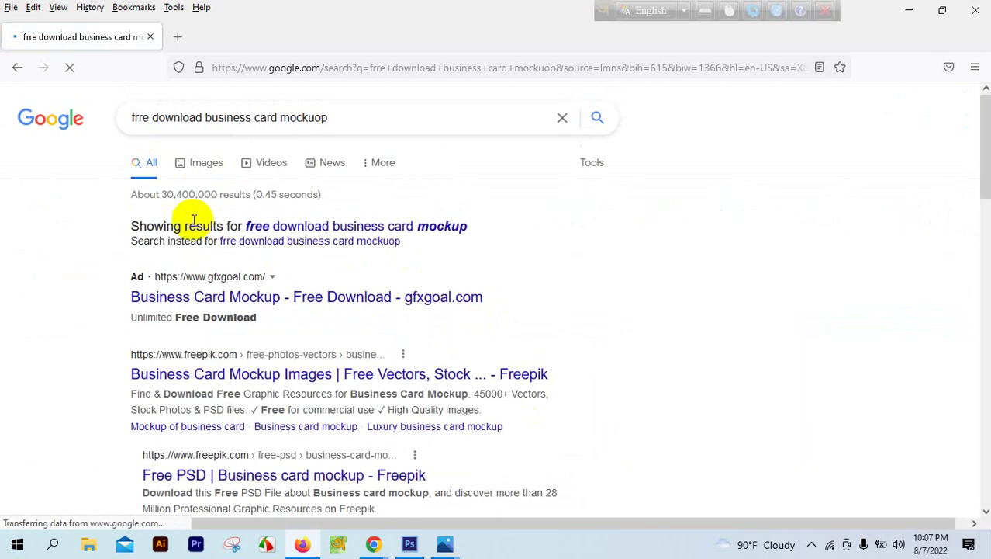
{"action": "scroll", "coordinate": [218, 280], "scroll_direction": "down", "scroll_amount": 4}
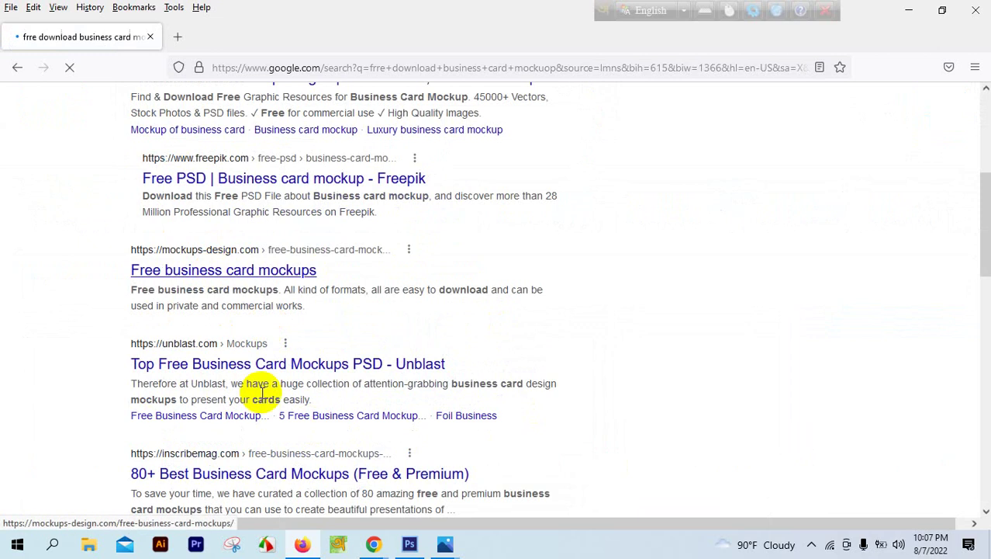
{"action": "scroll", "coordinate": [165, 308], "scroll_direction": "down", "scroll_amount": 1}
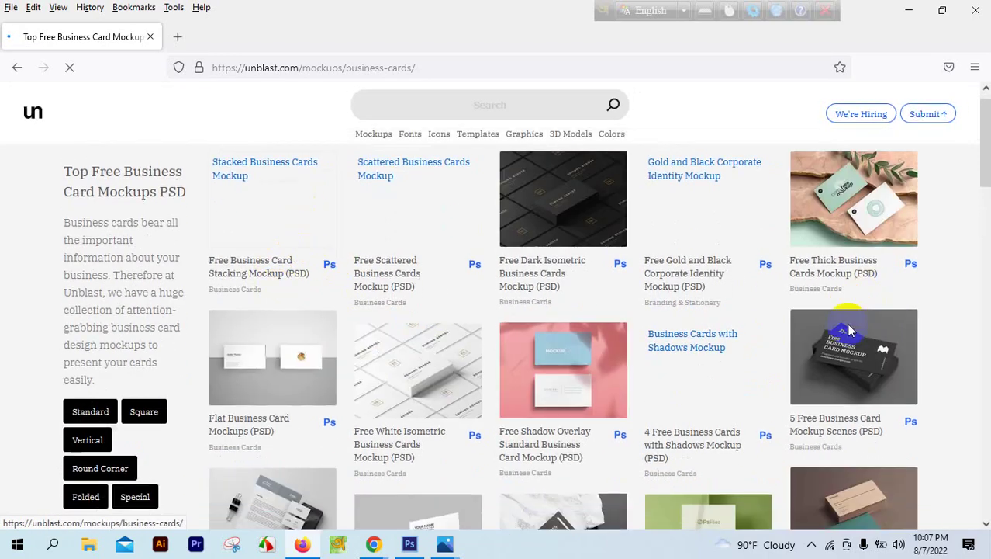
- Open Unblast's 7 Free Business Card Mockups (PSD) page from the mockup grid and start its Free Download
{"action": "scroll", "coordinate": [848, 318], "scroll_direction": "down", "scroll_amount": 3}
{"action": "scroll", "coordinate": [554, 383], "scroll_direction": "down", "scroll_amount": 2}
{"action": "scroll", "coordinate": [524, 377], "scroll_direction": "down", "scroll_amount": 2}
{"action": "scroll", "coordinate": [361, 354], "scroll_direction": "down", "scroll_amount": 3}
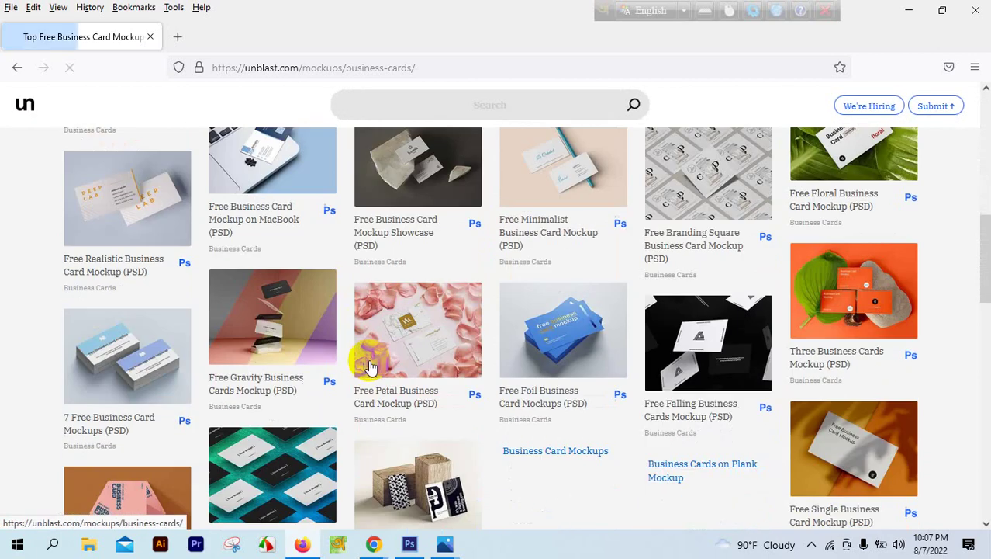
{"action": "scroll", "coordinate": [157, 339], "scroll_direction": "down", "scroll_amount": 2}
{"action": "left_click", "coordinate": [157, 339]}
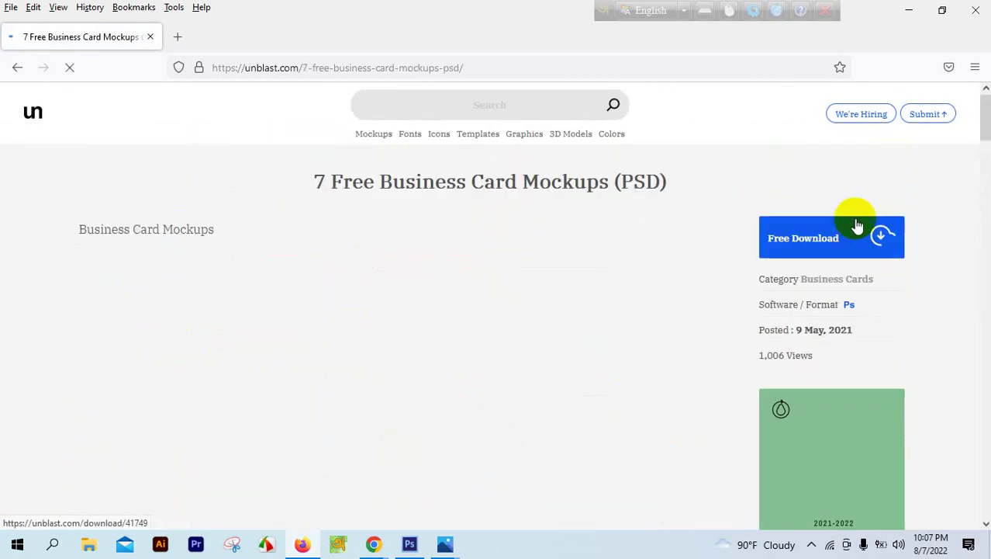
{"action": "left_click", "coordinate": [807, 247]}
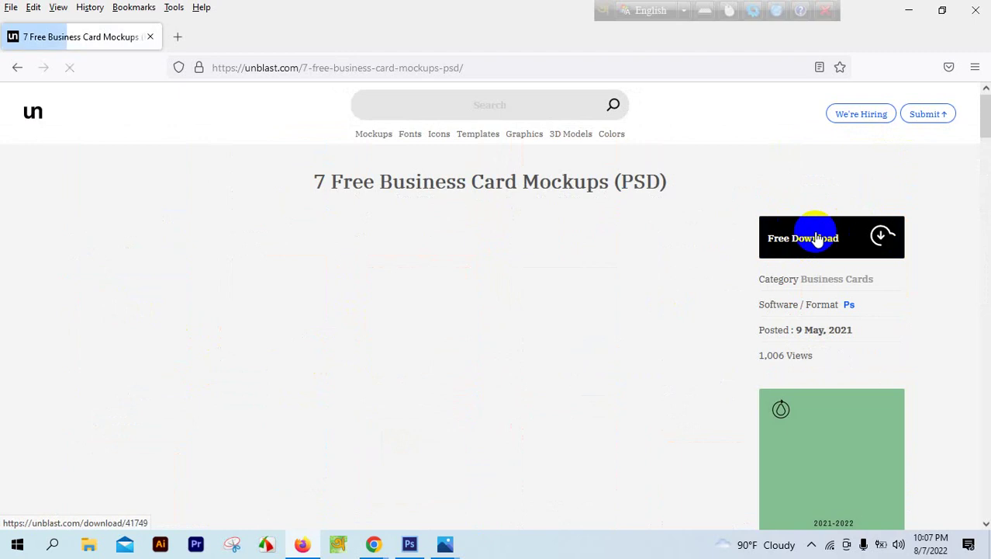
{"action": "scroll", "coordinate": [288, 273], "scroll_direction": "down", "scroll_amount": 2}
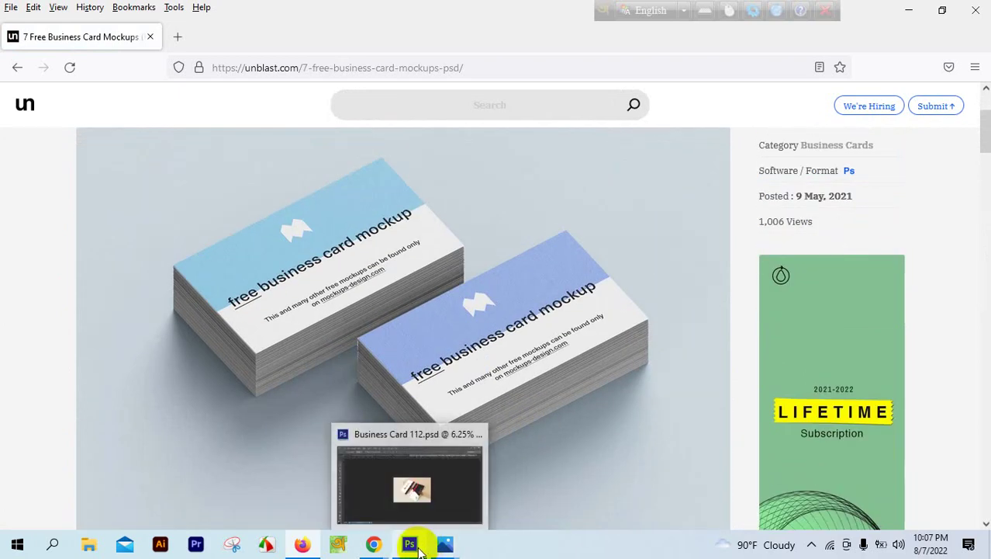
{"action": "mouse_move", "coordinate": [373, 544]}
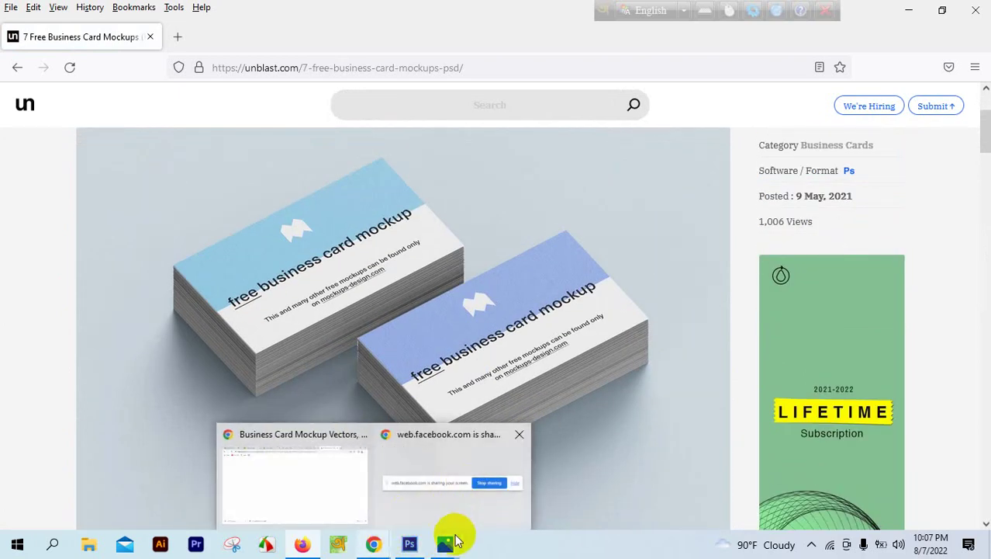
- Review Business Card 112.jpg in Photos, then bring the Freepik Business Card Mockup search forward in Chrome
{"action": "left_click", "coordinate": [448, 545]}
{"action": "left_click", "coordinate": [483, 475]}
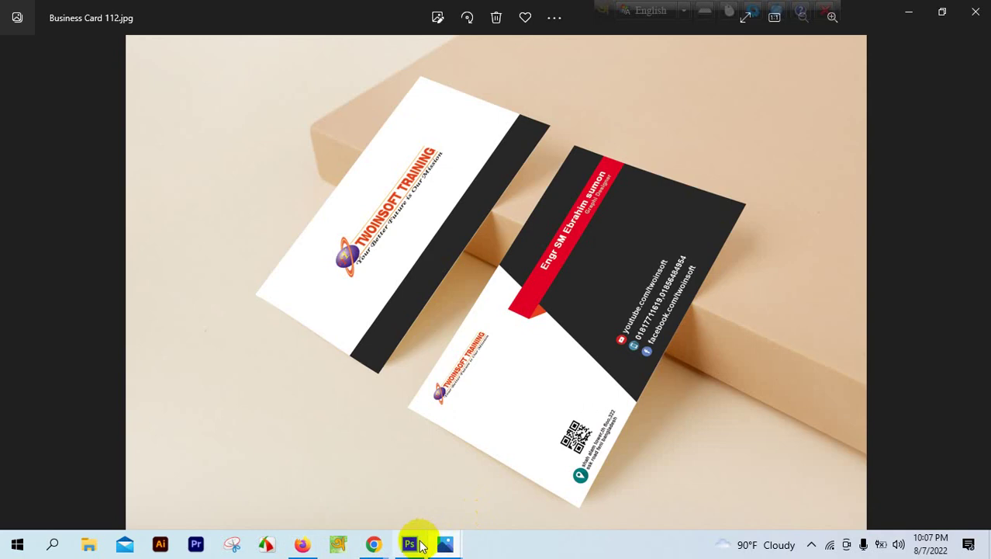
{"action": "left_click", "coordinate": [411, 544]}
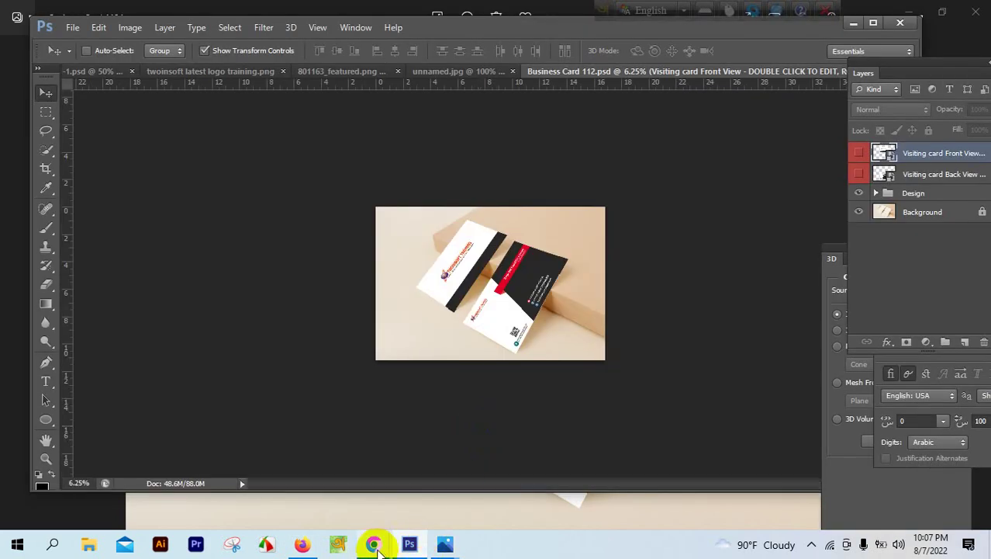
{"action": "left_click", "coordinate": [375, 545]}
{"action": "left_click", "coordinate": [334, 489]}
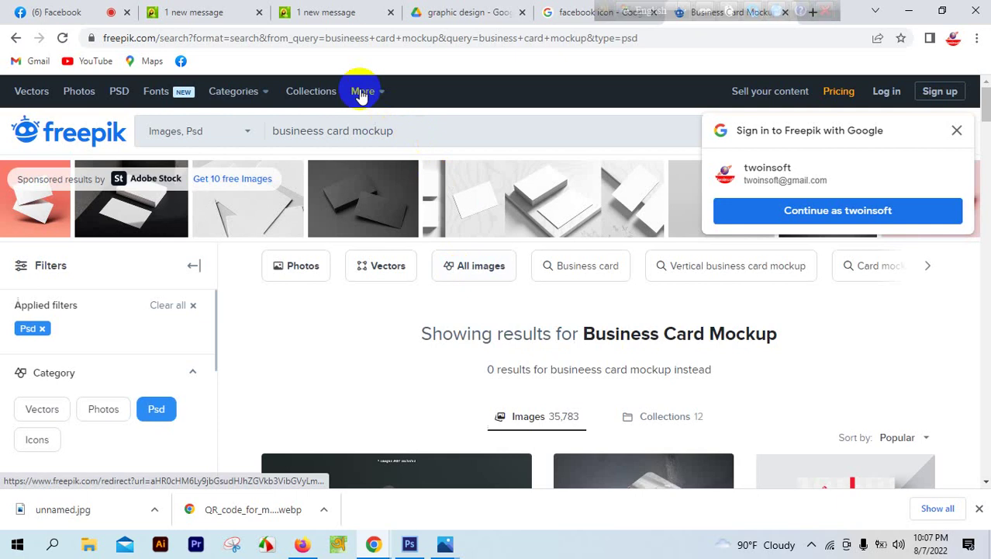
- End the Twoinsoft Technology Facebook live broadcast from the Live dashboard and confirm
{"action": "left_click", "coordinate": [62, 12]}
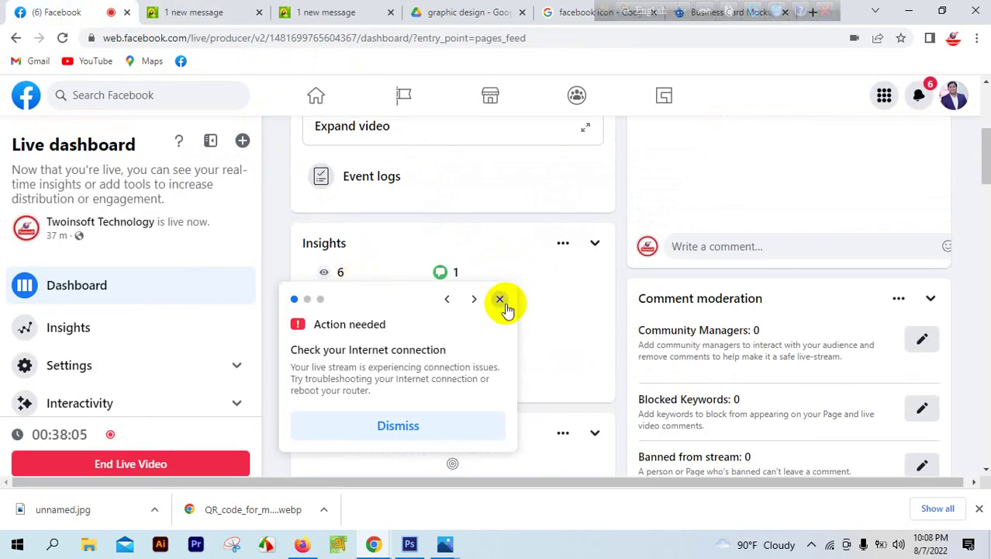
{"action": "left_click", "coordinate": [215, 461]}
{"action": "left_click", "coordinate": [641, 326]}
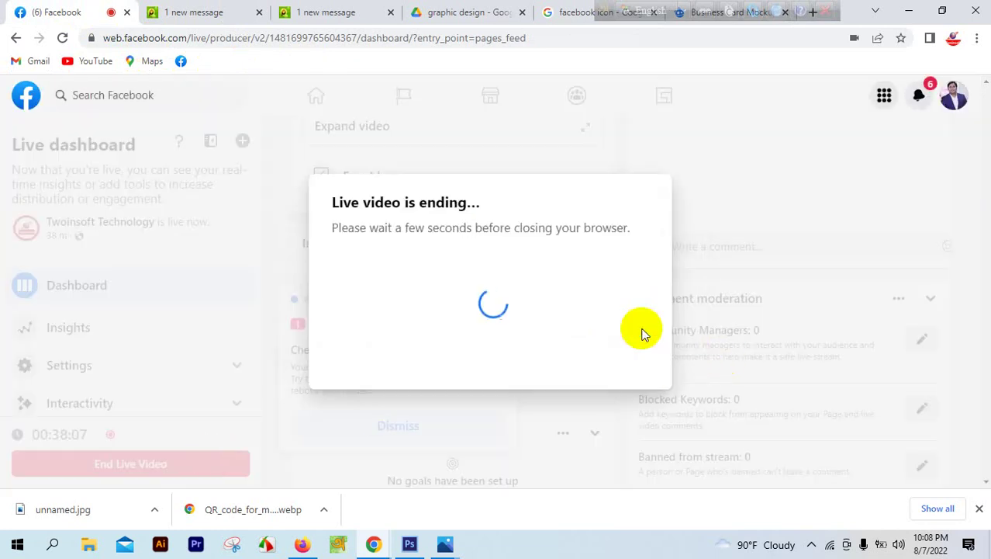